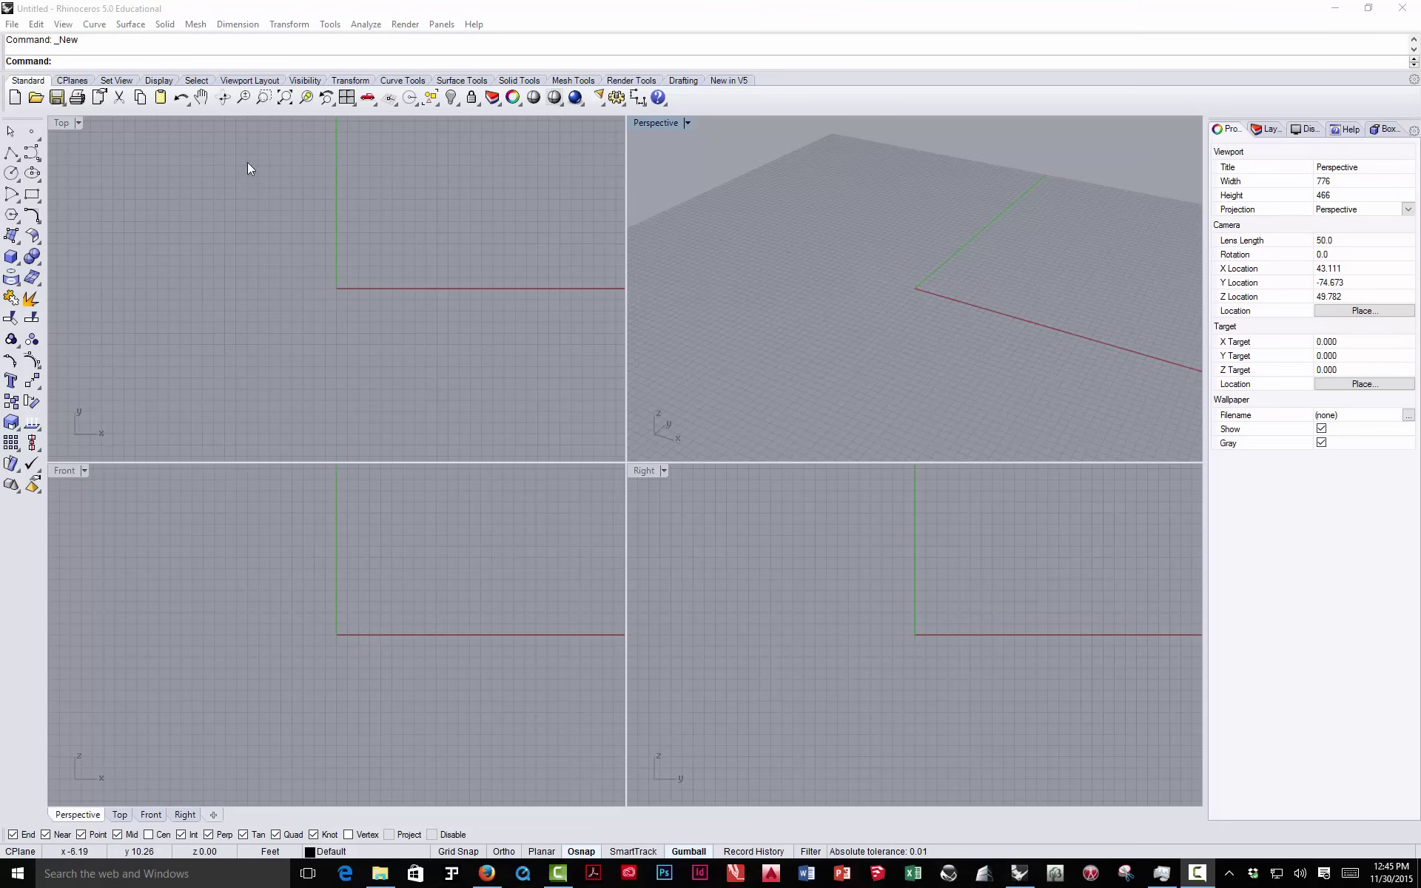
- Import Hardscape_topo.dwg with feet as model units and inches as layout units
click(11, 24)
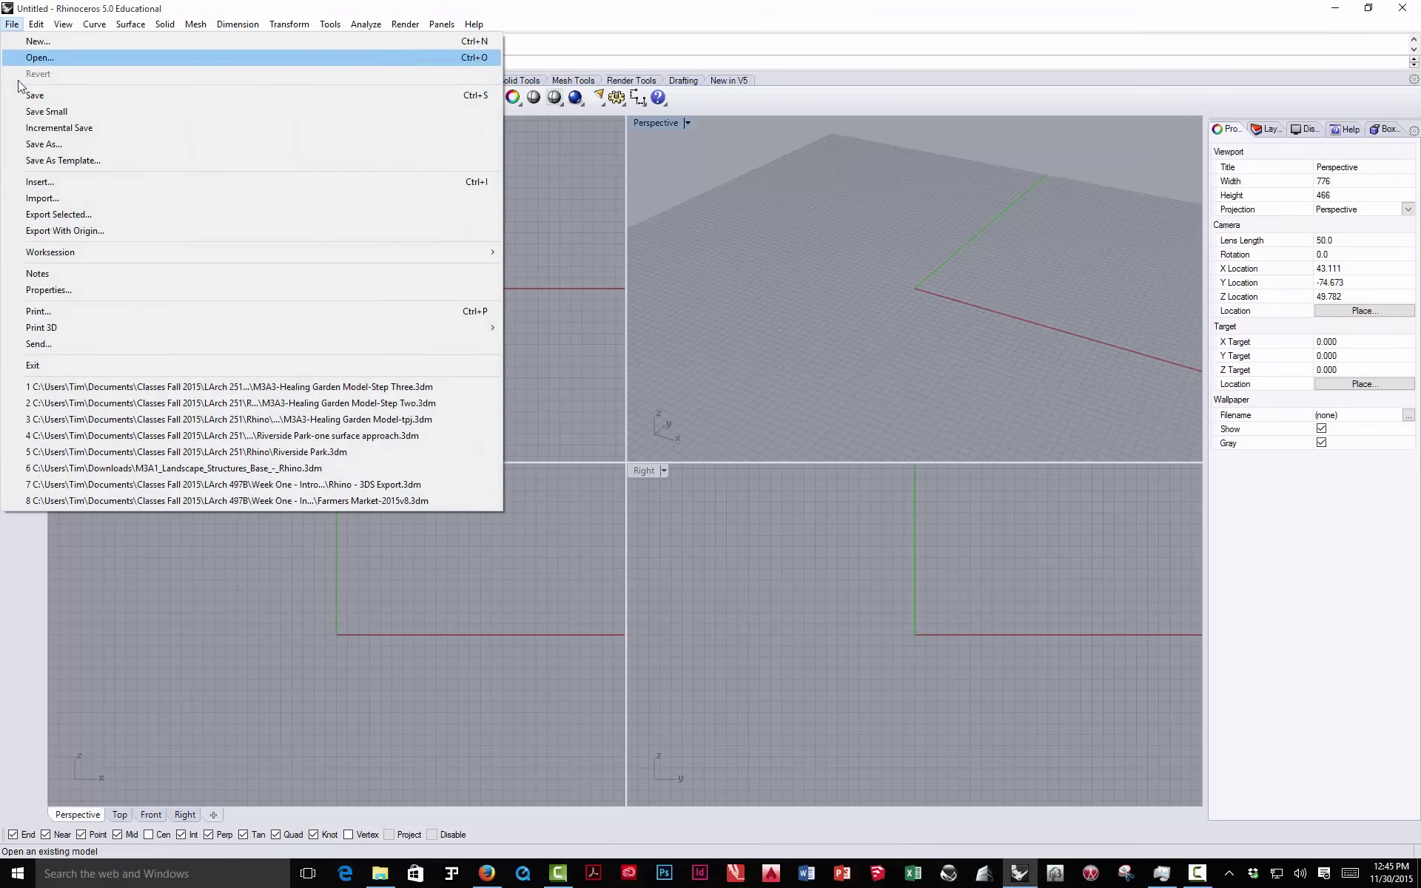
click(29, 194)
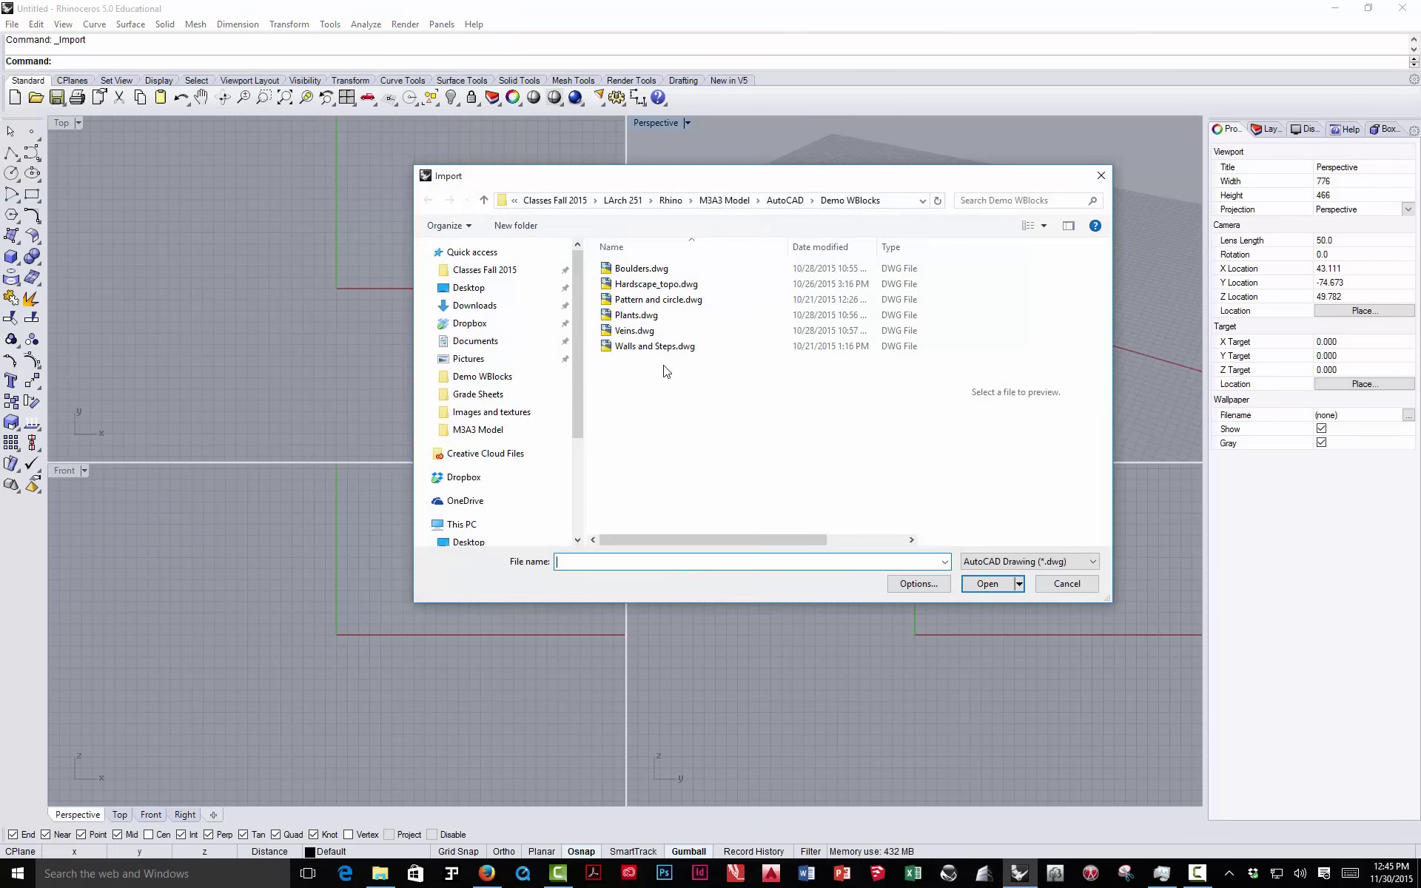
click(655, 285)
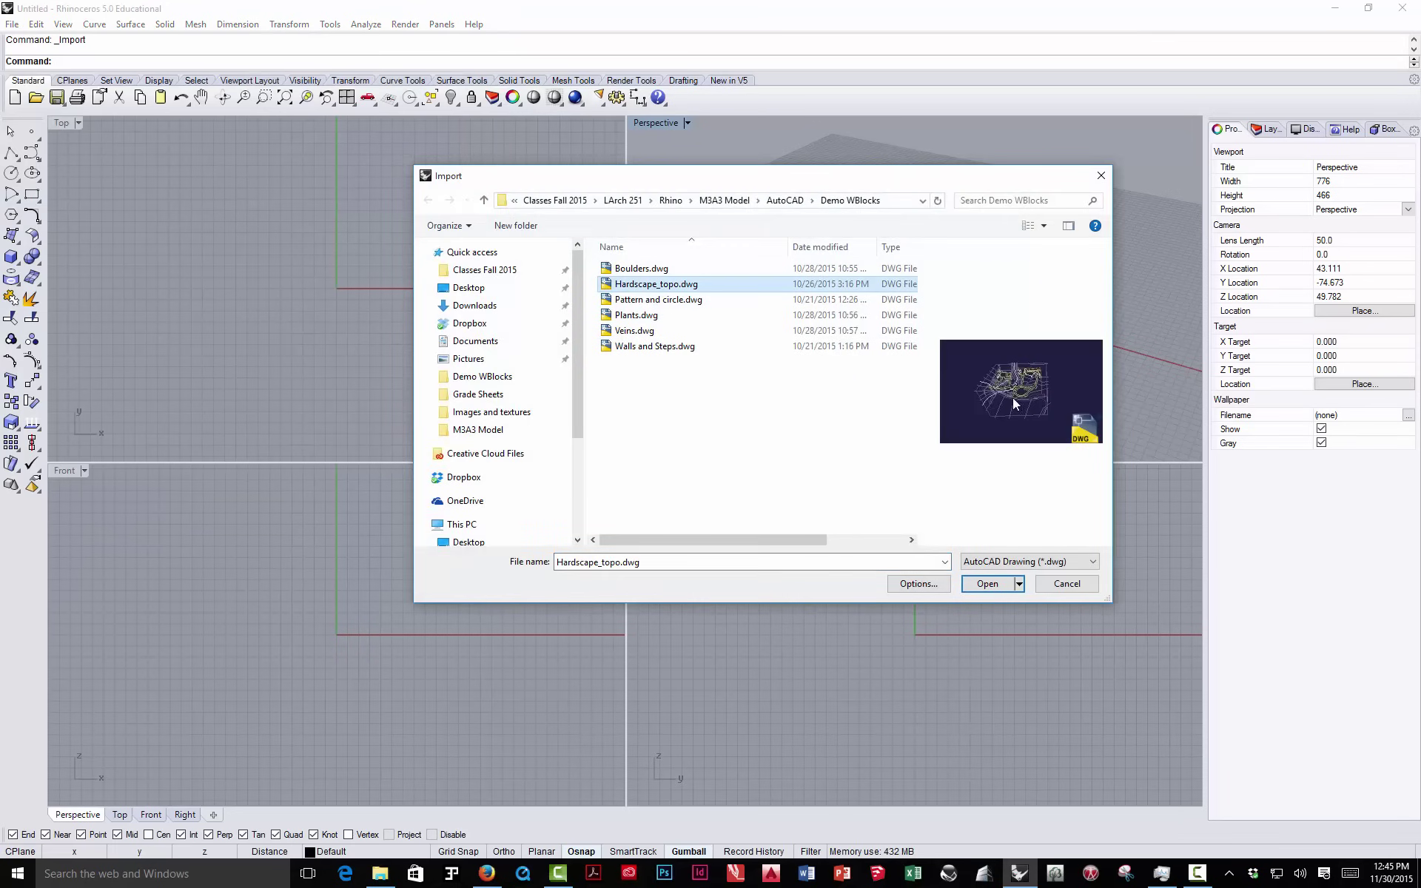
click(992, 583)
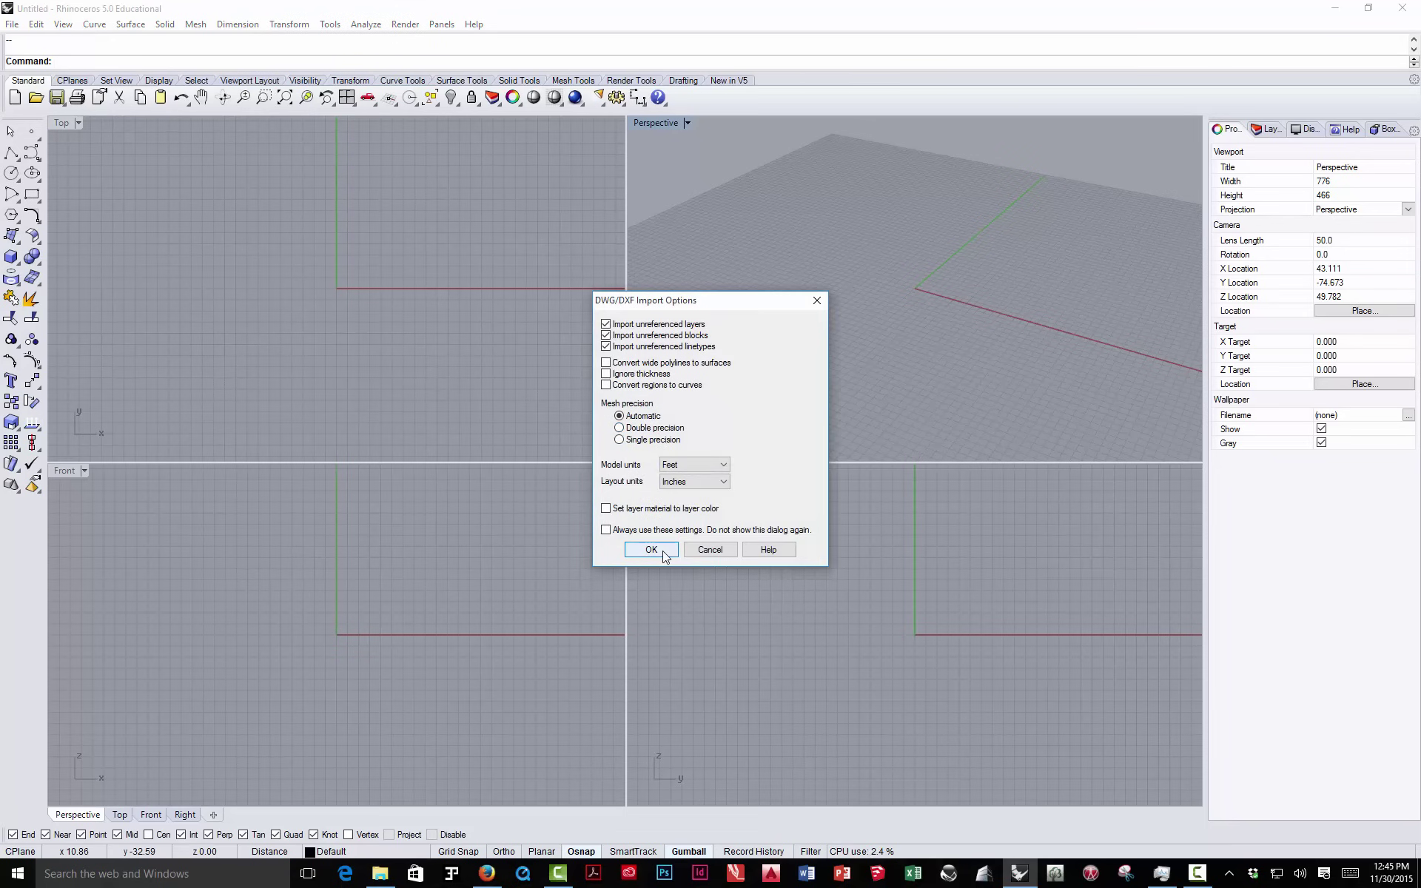
click(651, 549)
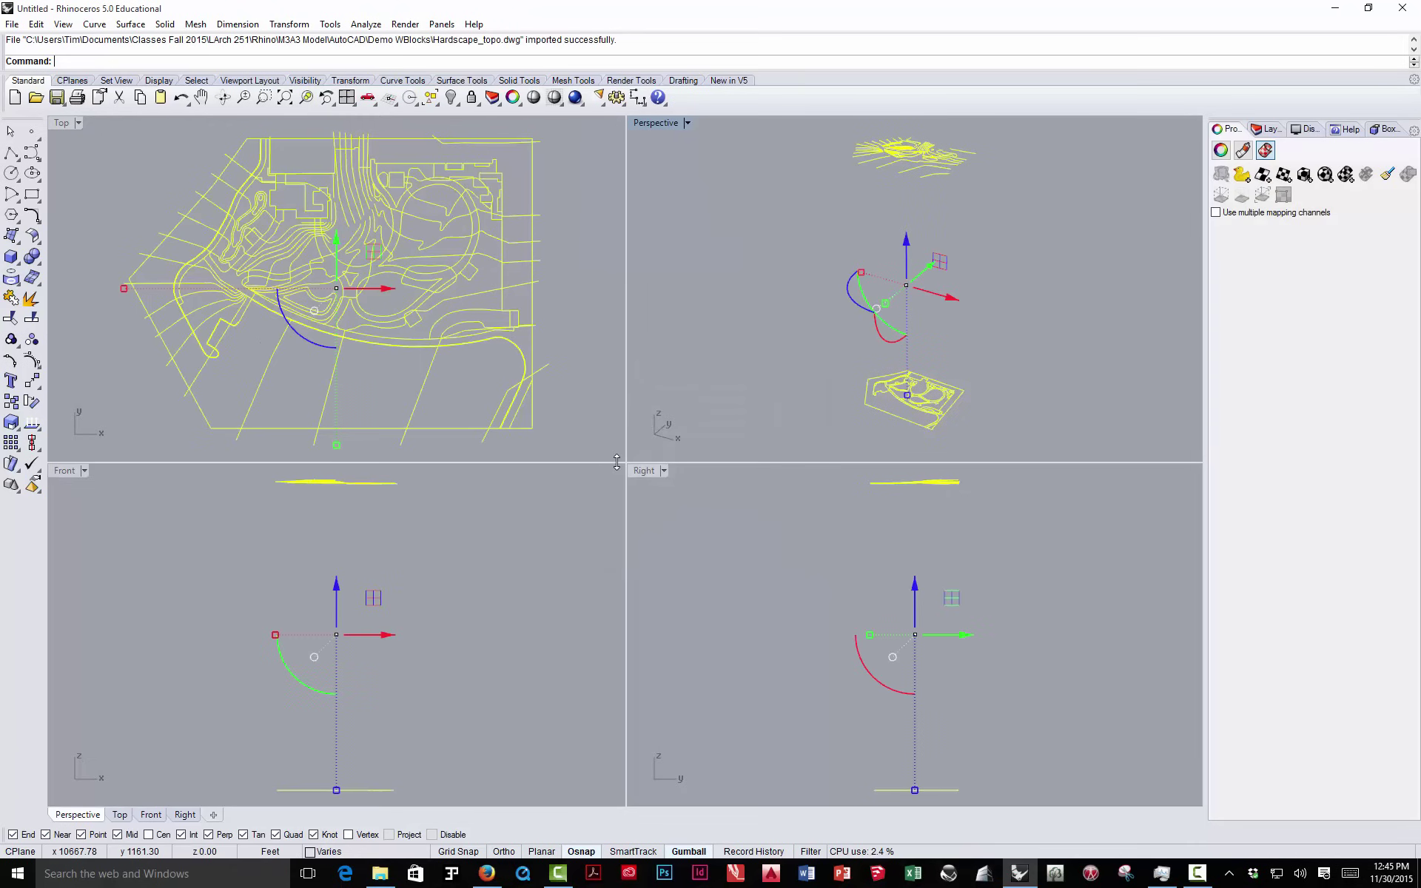
- Maximize the Perspective view and select the elevated topographic contour curves
double_click(659, 122)
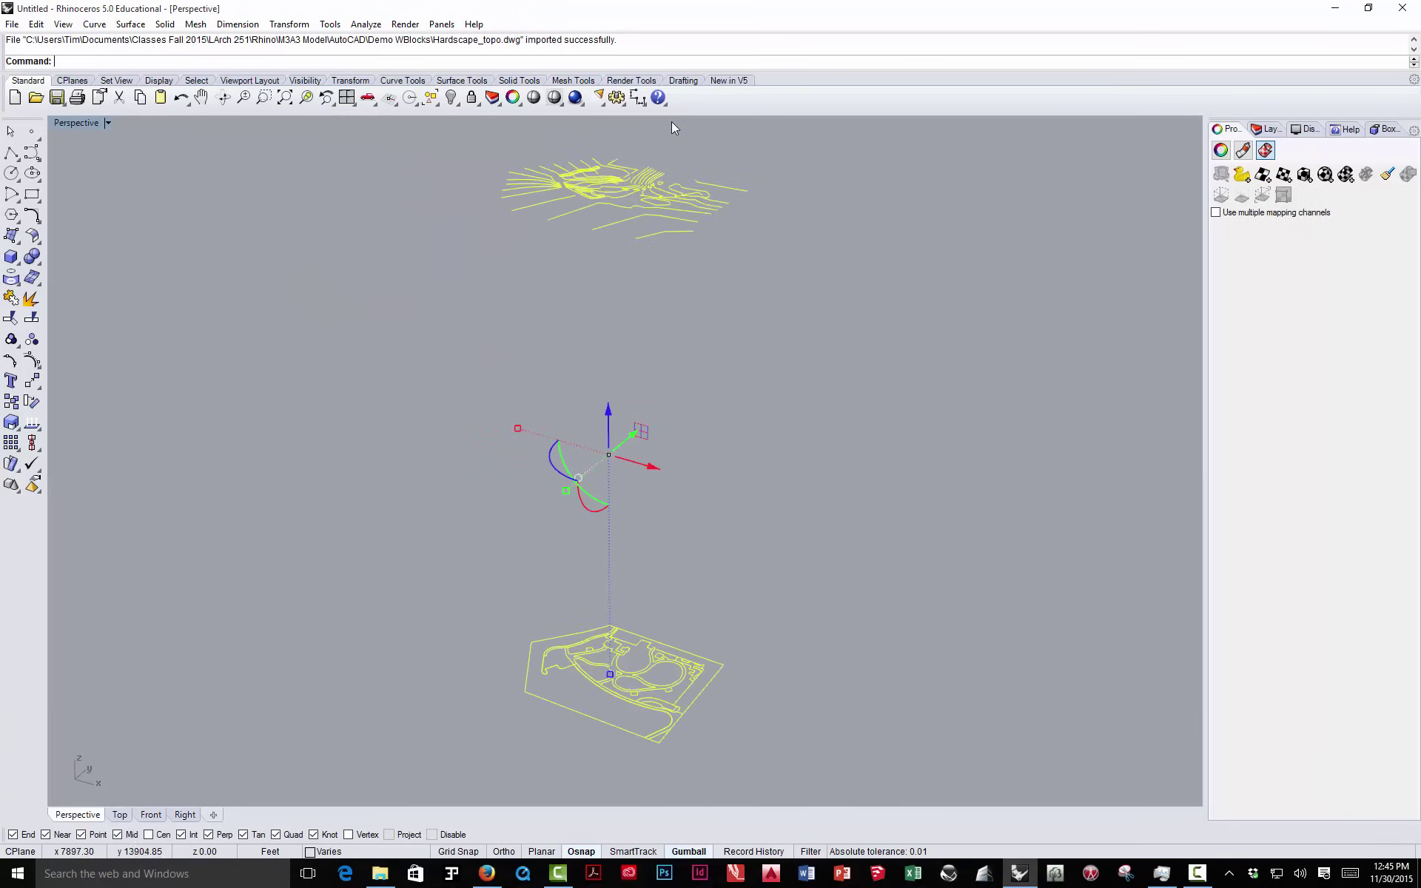
click(644, 329)
scroll(623, 148, up, 5)
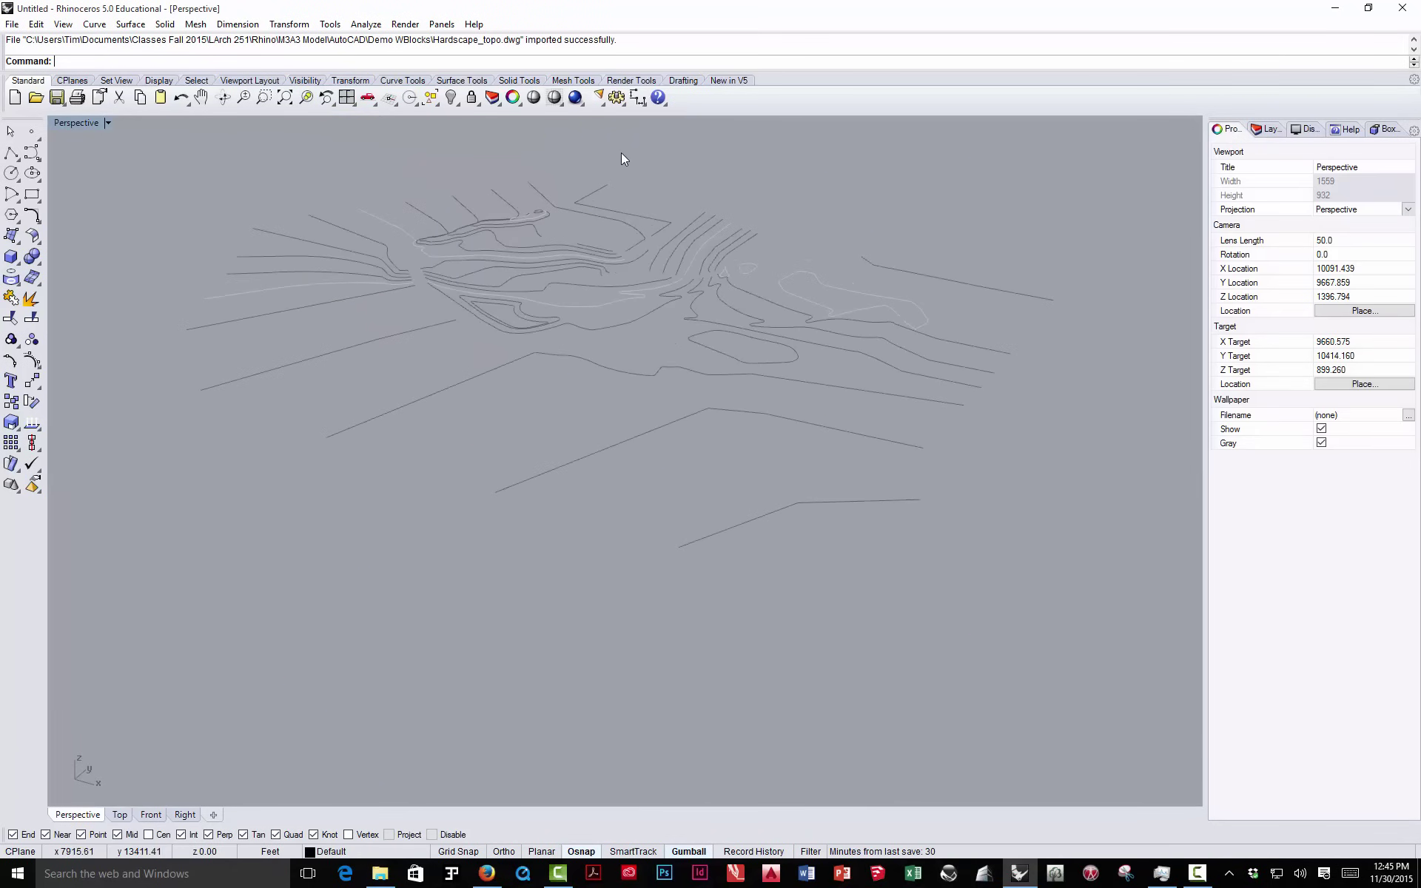
drag(234, 146, 858, 409)
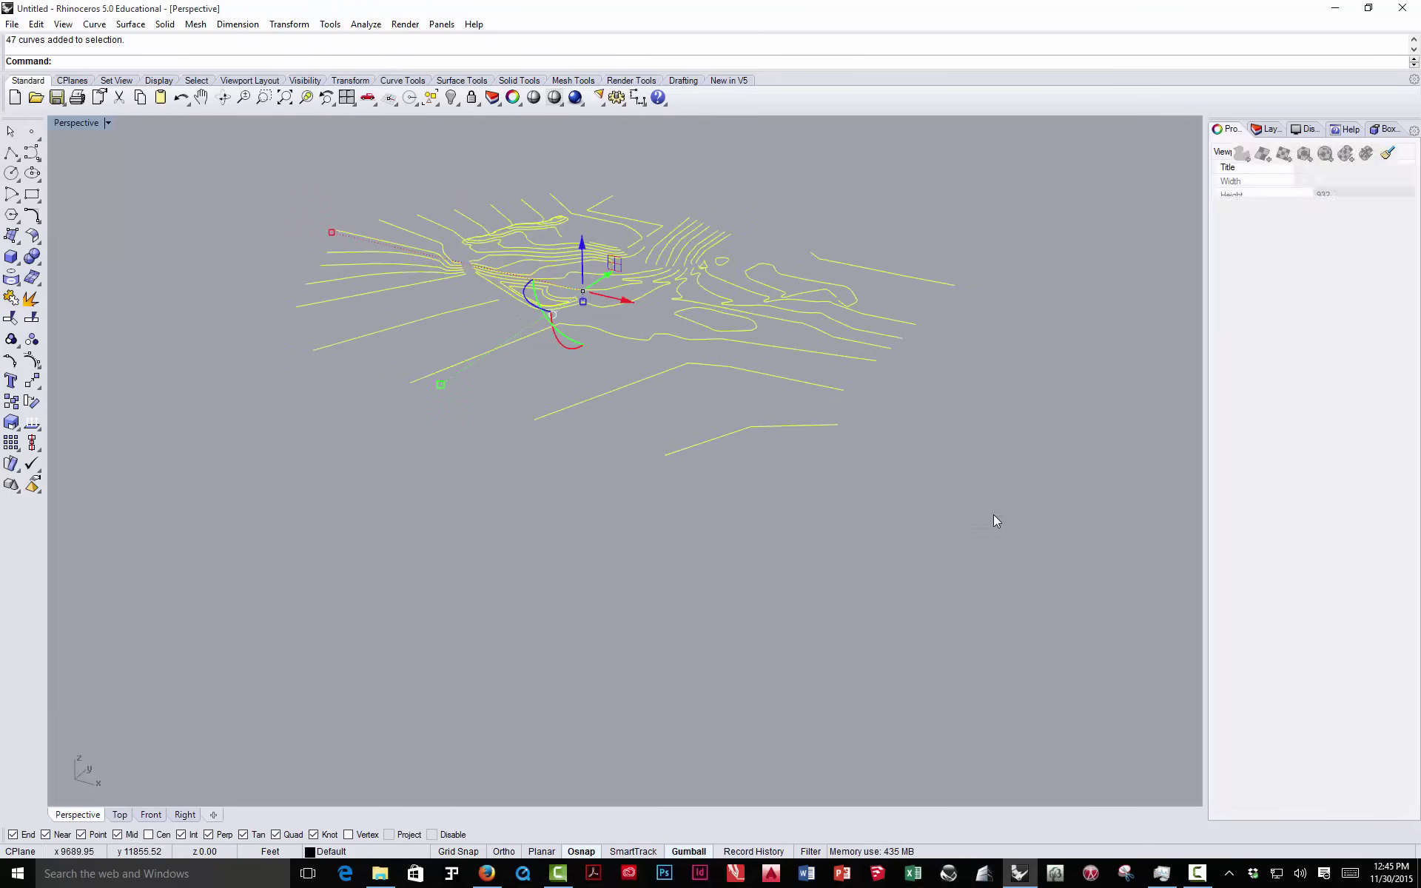
- Set up a Patch from the selected contours with sample point spacing 1, 60 U and V spans and stiffness 1, and preview it
click(13, 236)
click(96, 242)
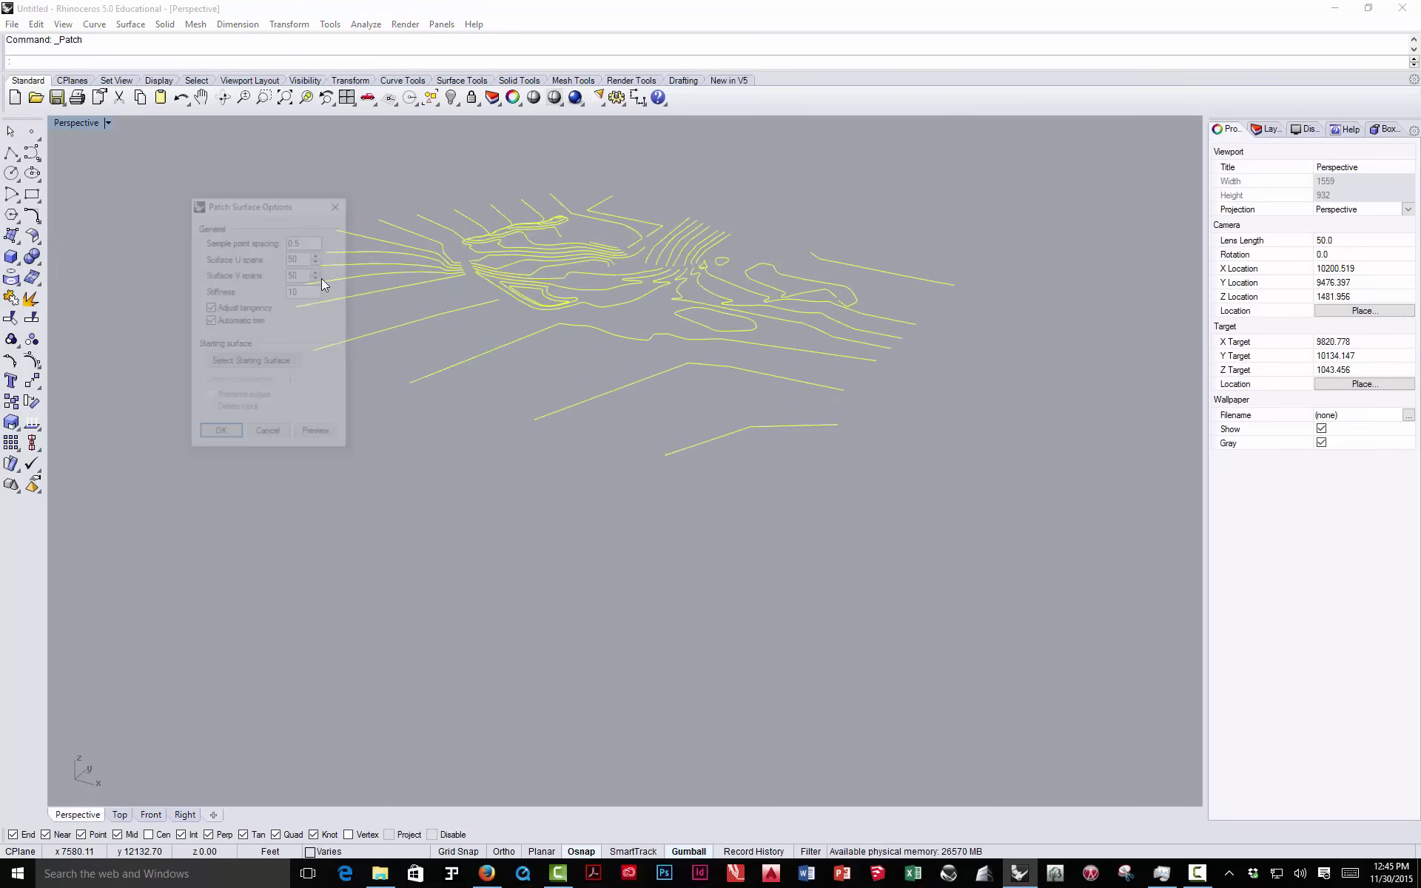
drag(318, 241, 280, 249)
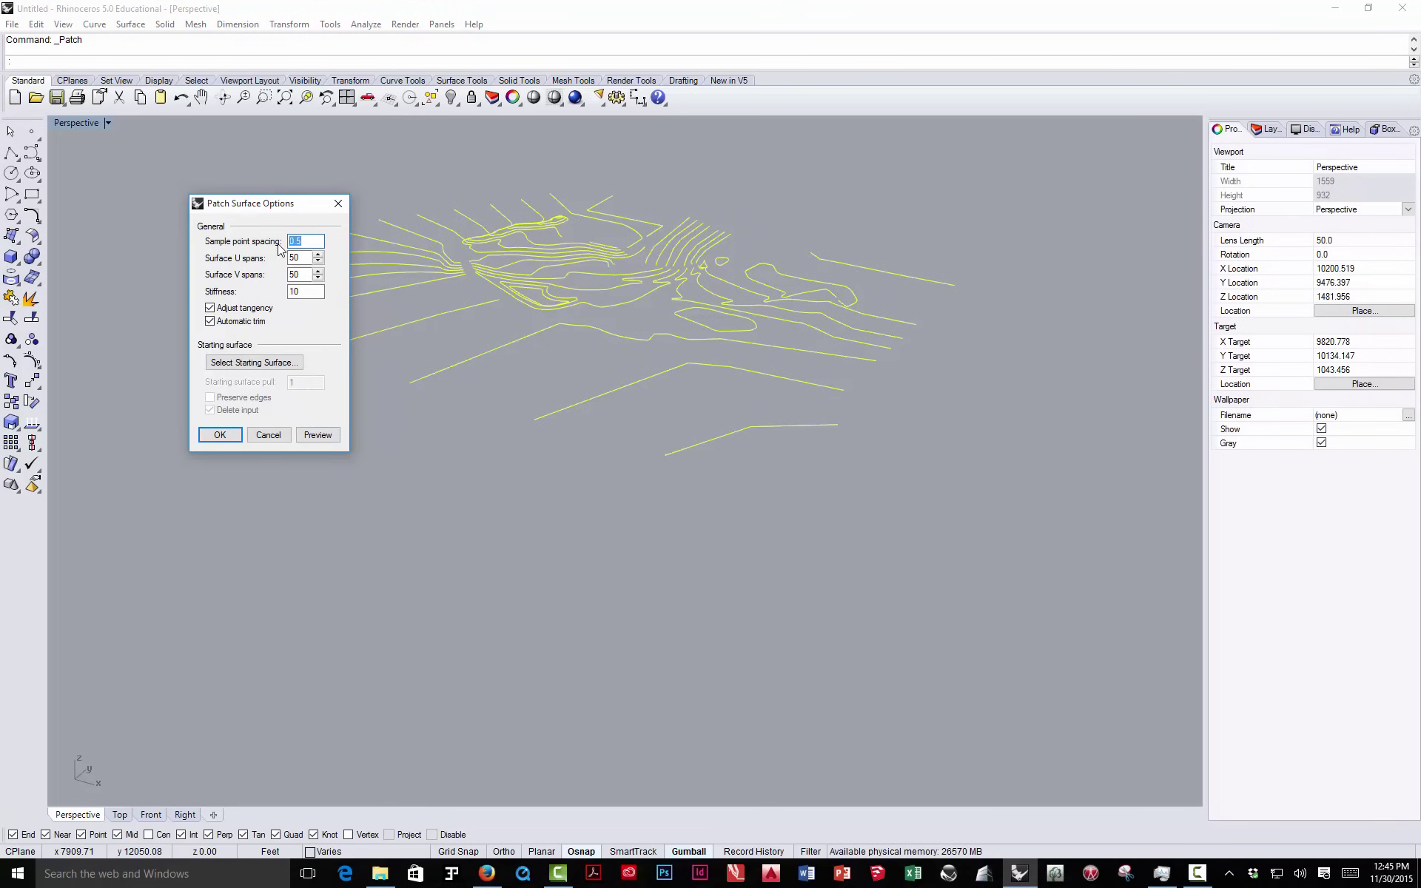
text(1)
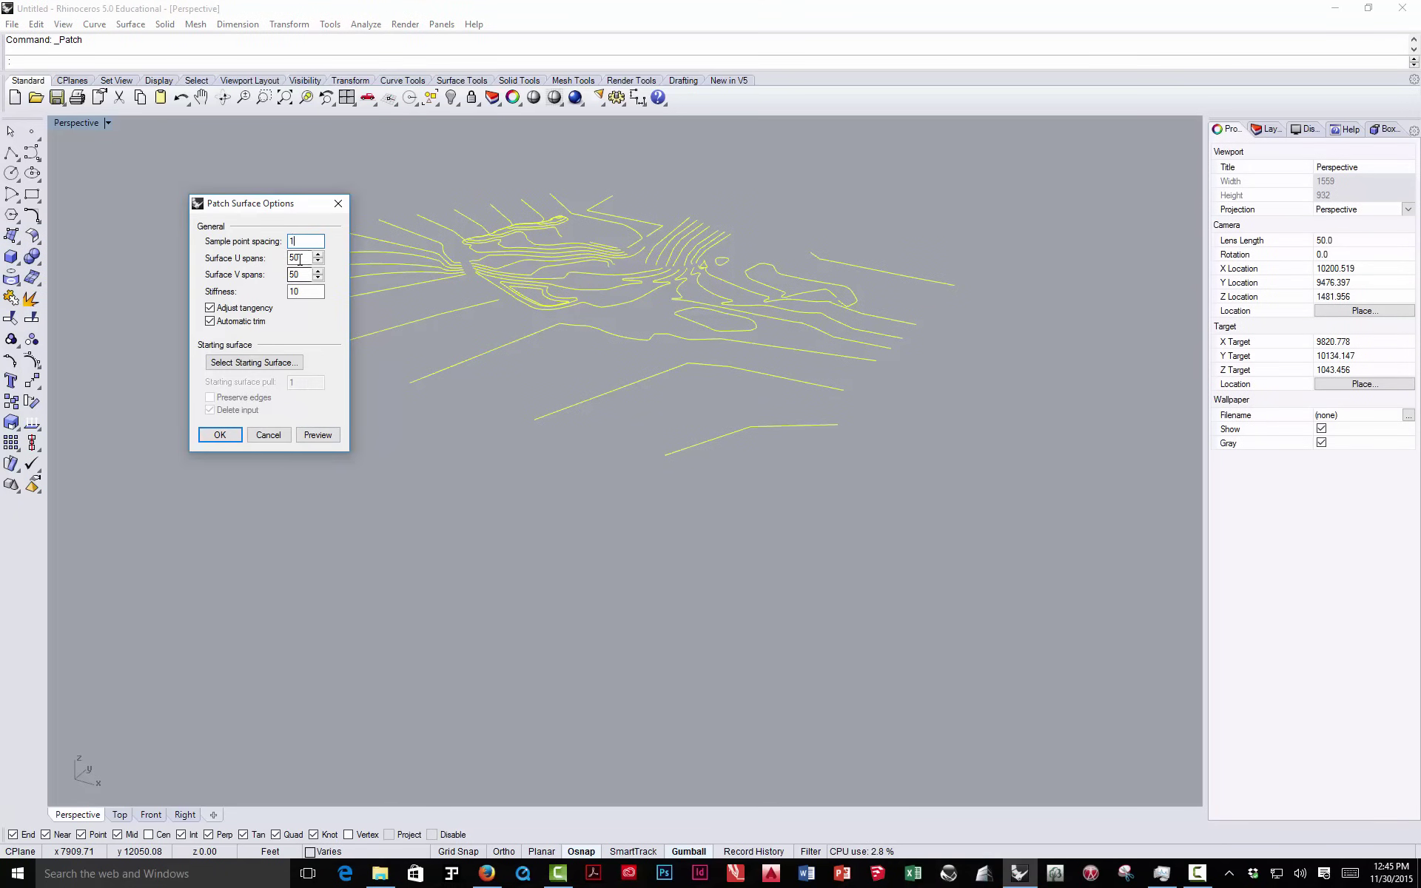
key(Tab)
text(60)
key(Tab)
text(60)
key(Tab)
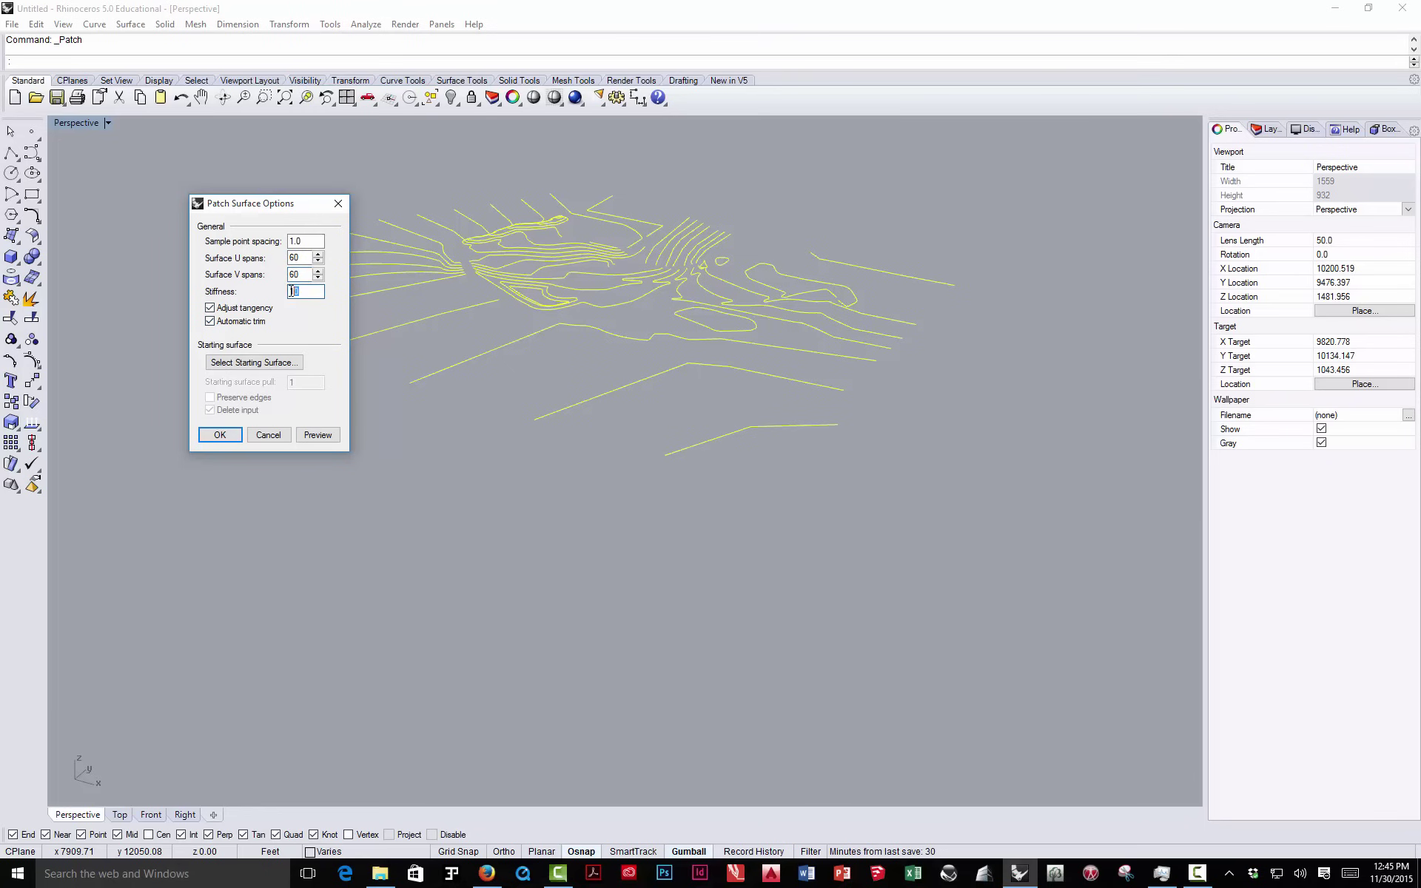
text(1)
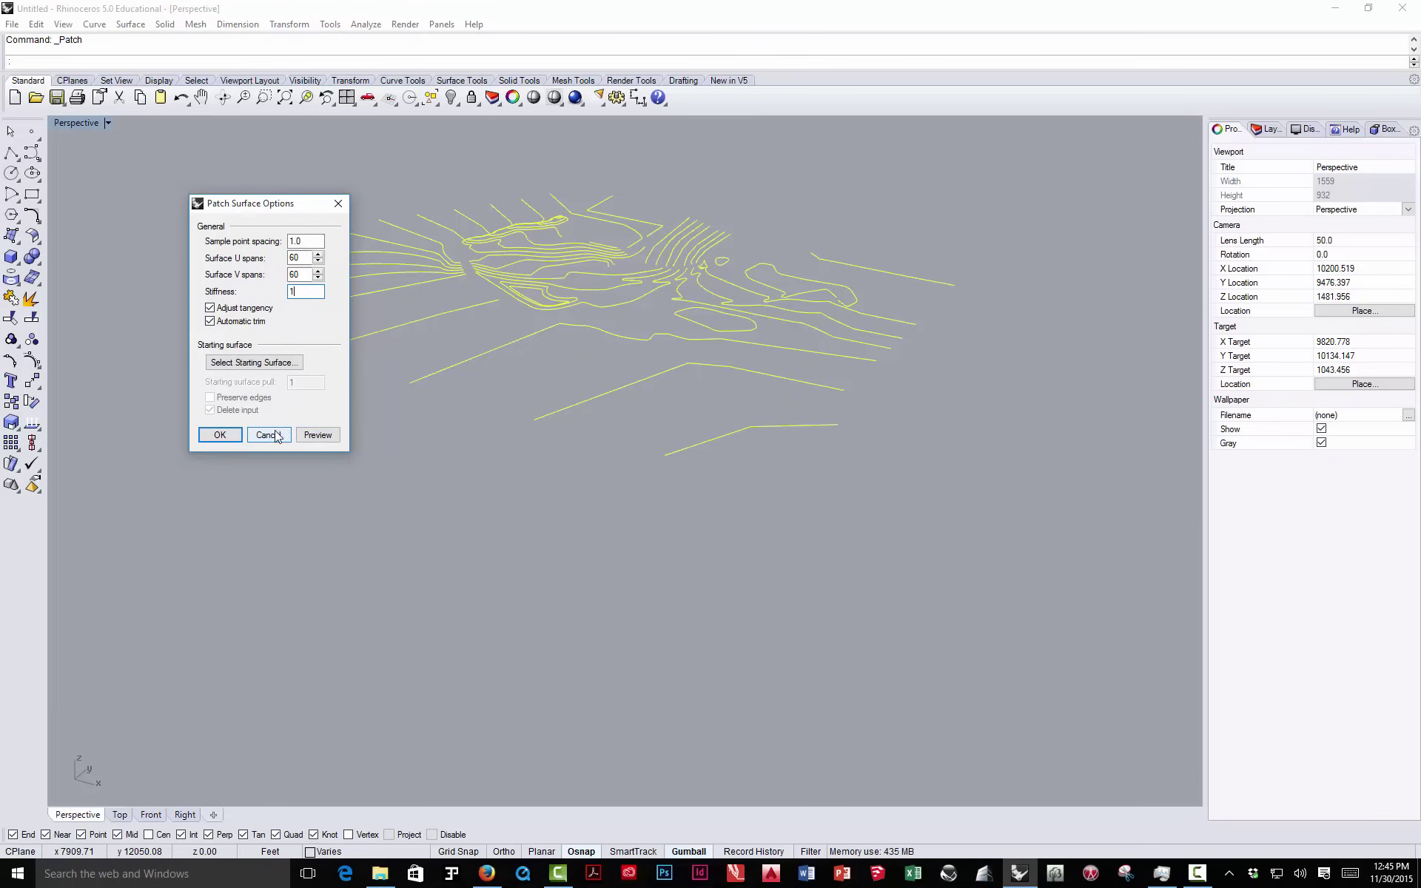
click(317, 435)
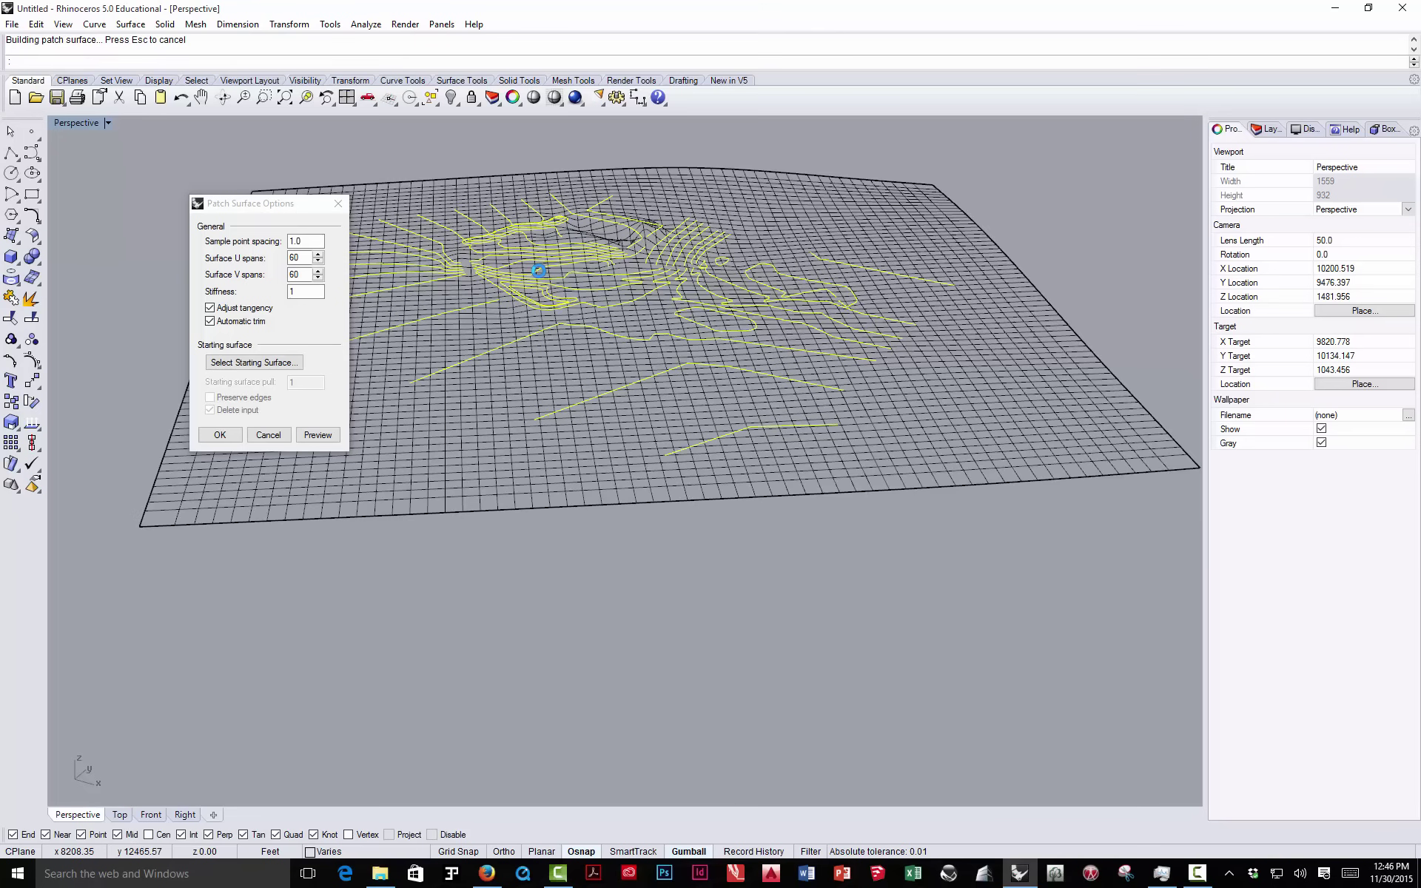
- Check the patch preview against the contours and accept it to create the terrain surface
scroll(633, 193, up, 6)
scroll(631, 275, down, 2)
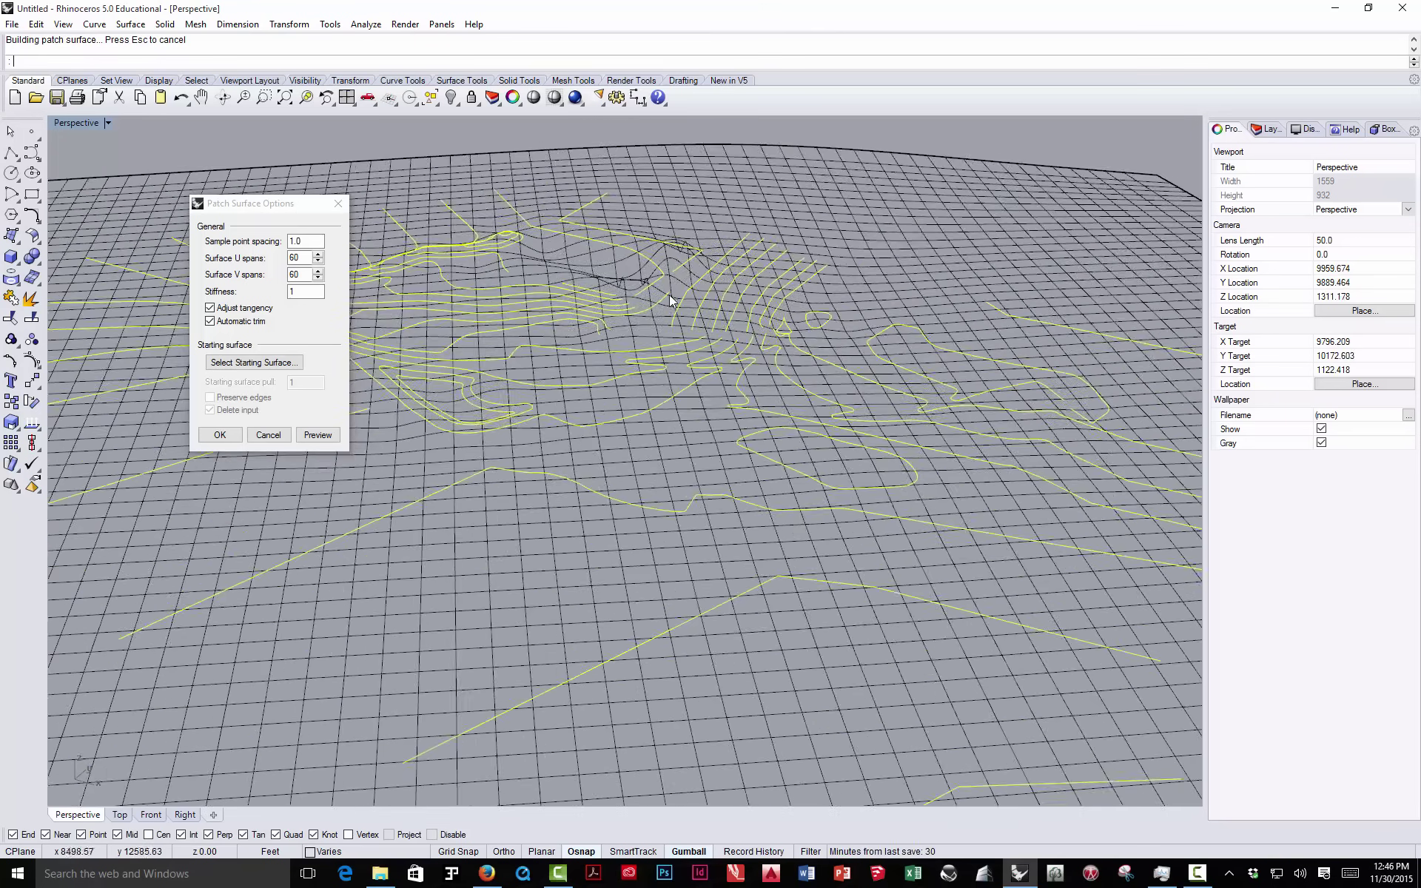
right_drag(669, 295, 622, 273)
click(220, 435)
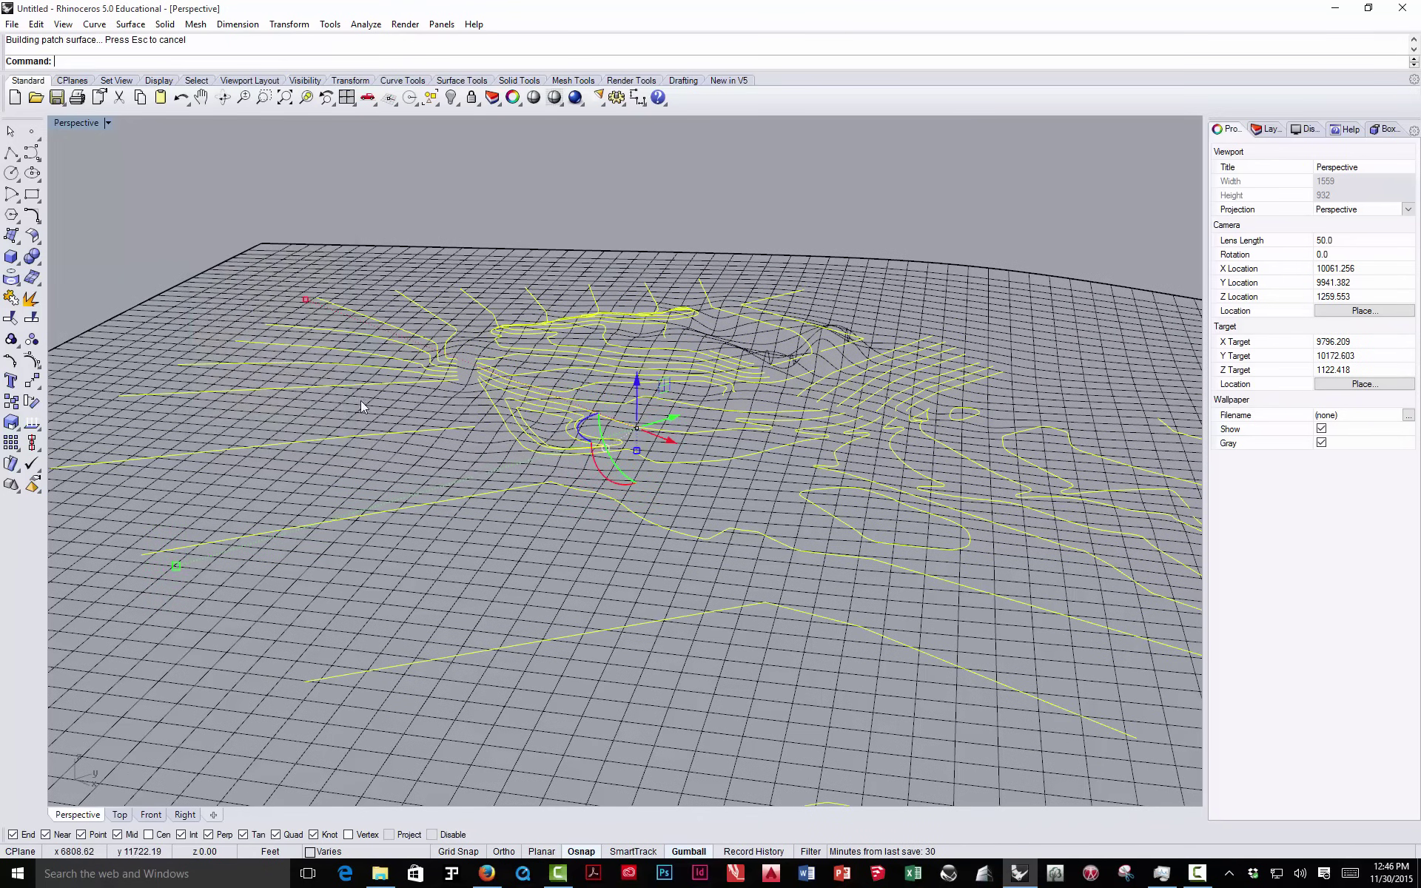
- Deselect the contours and switch the Perspective view from wireframe to a display mode with shaded surfaces
click(717, 219)
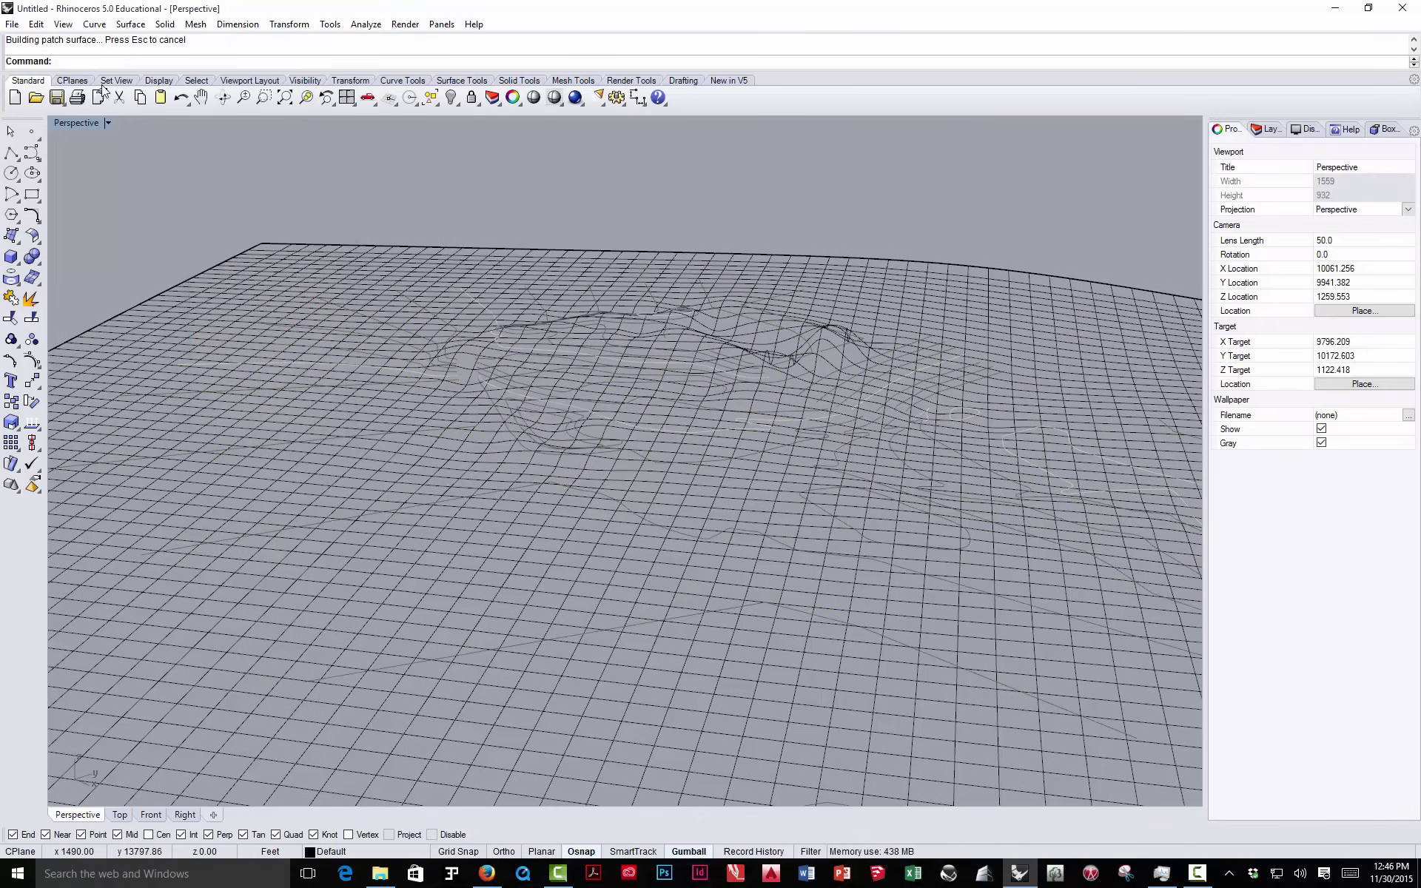
click(108, 122)
click(114, 179)
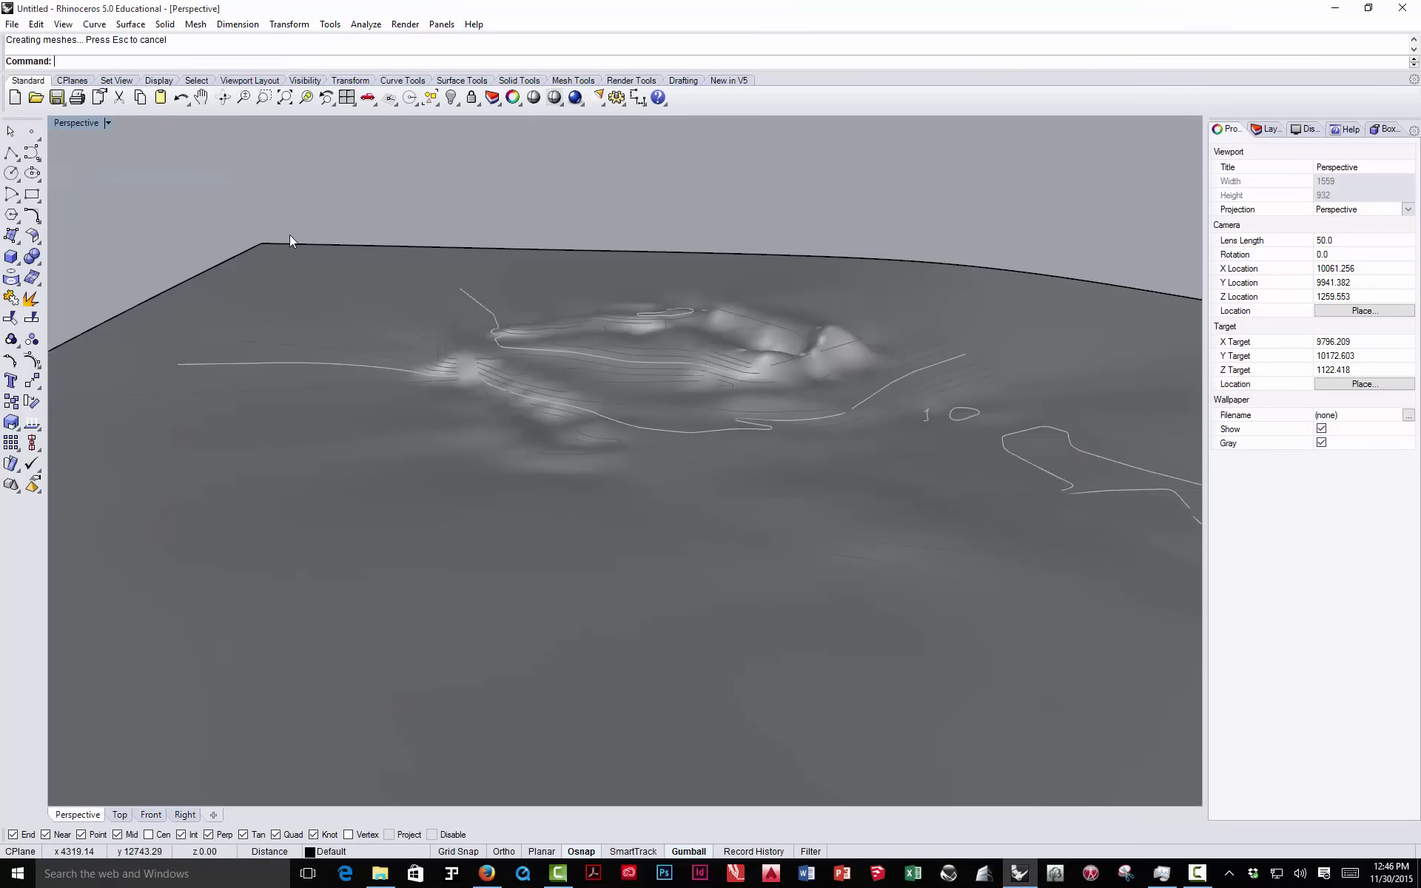
- Examine how the patch terrain fits the contour lines, from several angles, both close up and across the whole surface
mouse_move(779, 350)
right_down()
mouse_move(767, 340)
mouse_move(720, 370)
mouse_move(785, 350)
mouse_move(788, 333)
mouse_move(704, 349)
mouse_move(760, 306)
right_up()
scroll(791, 271, up, 6)
scroll(708, 341, down, 3)
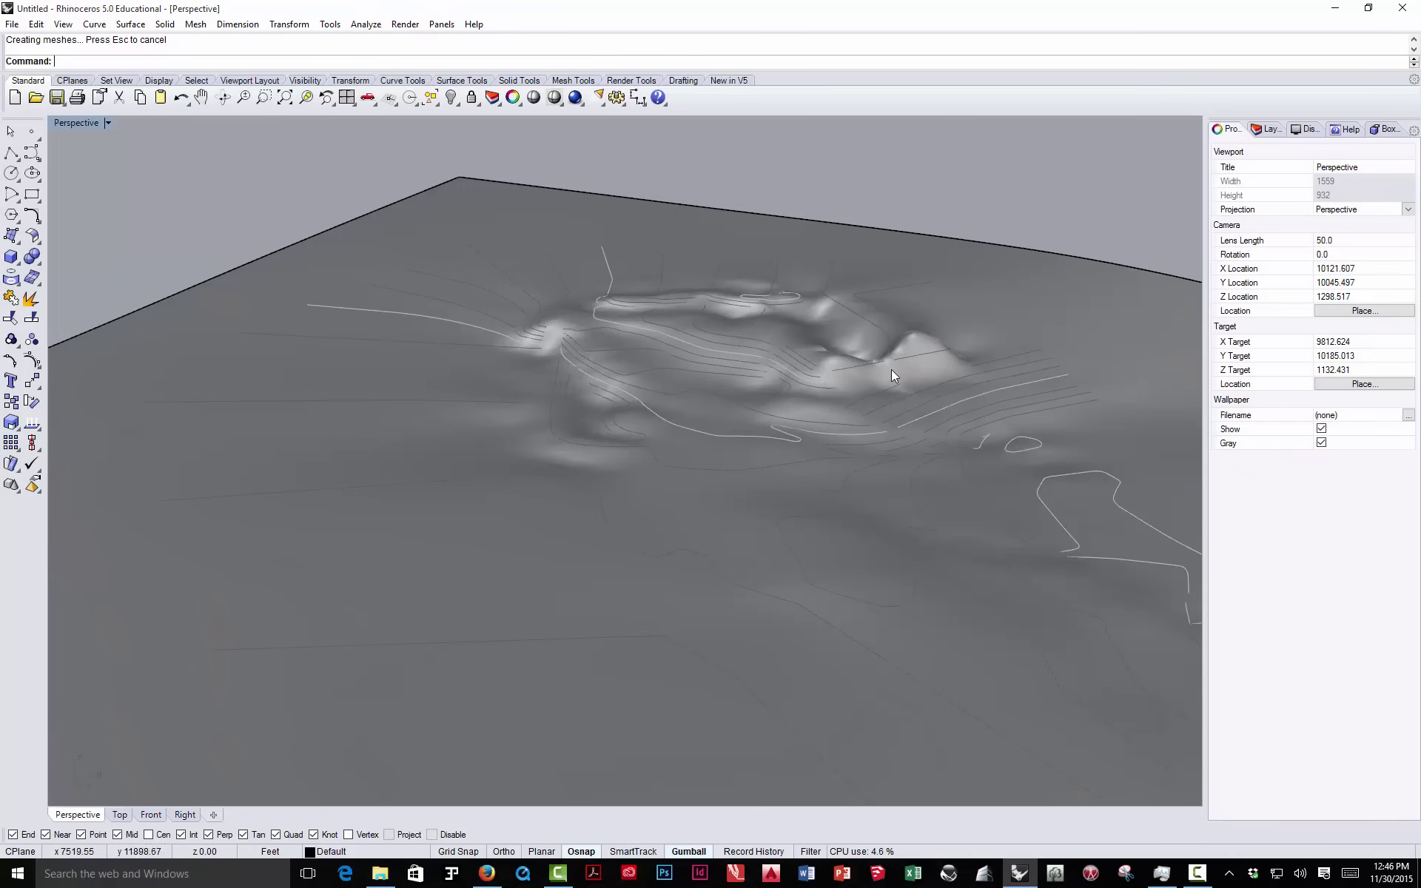
shift+right_drag(890, 375, 527, 389)
scroll(580, 368, up, 2)
scroll(634, 390, up, 2)
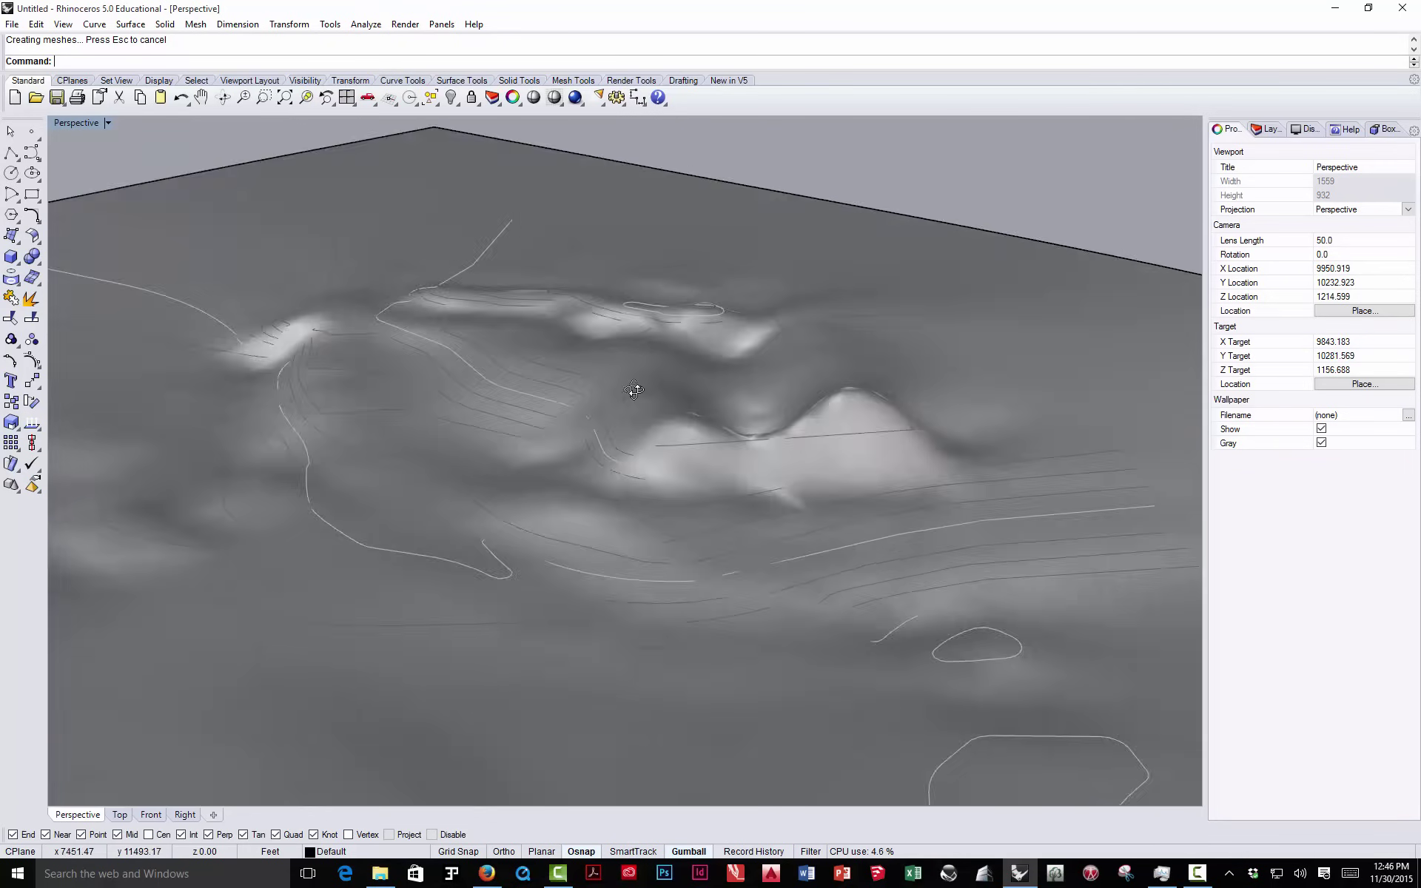
scroll(634, 390, down, 3)
right_drag(672, 380, 820, 445)
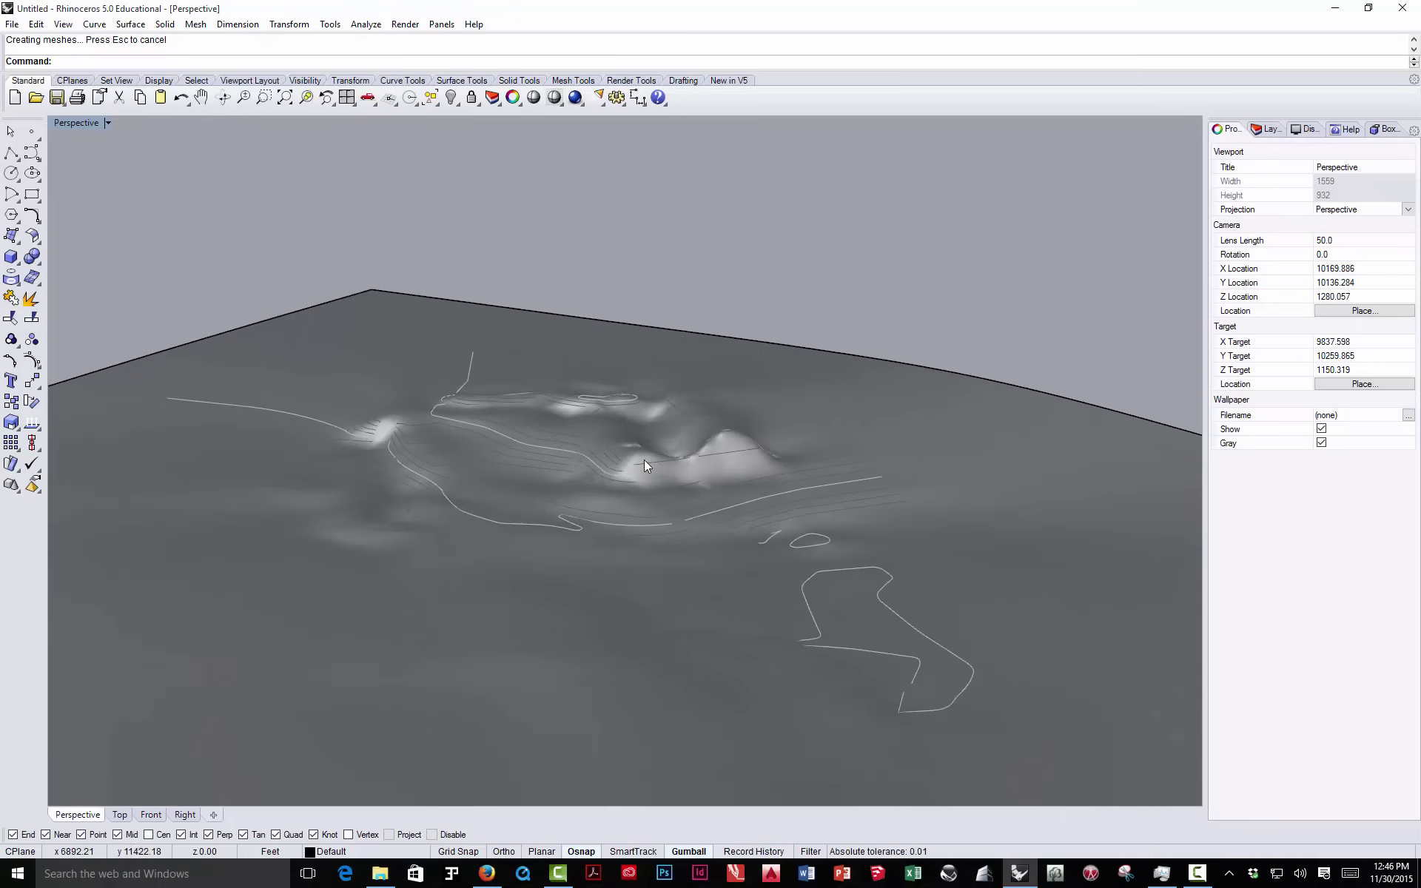
scroll(644, 461, up, 2)
scroll(690, 451, down, 2)
right_drag(681, 453, 640, 458)
right_drag(495, 501, 713, 532)
scroll(717, 455, up, 3)
scroll(707, 457, down, 1)
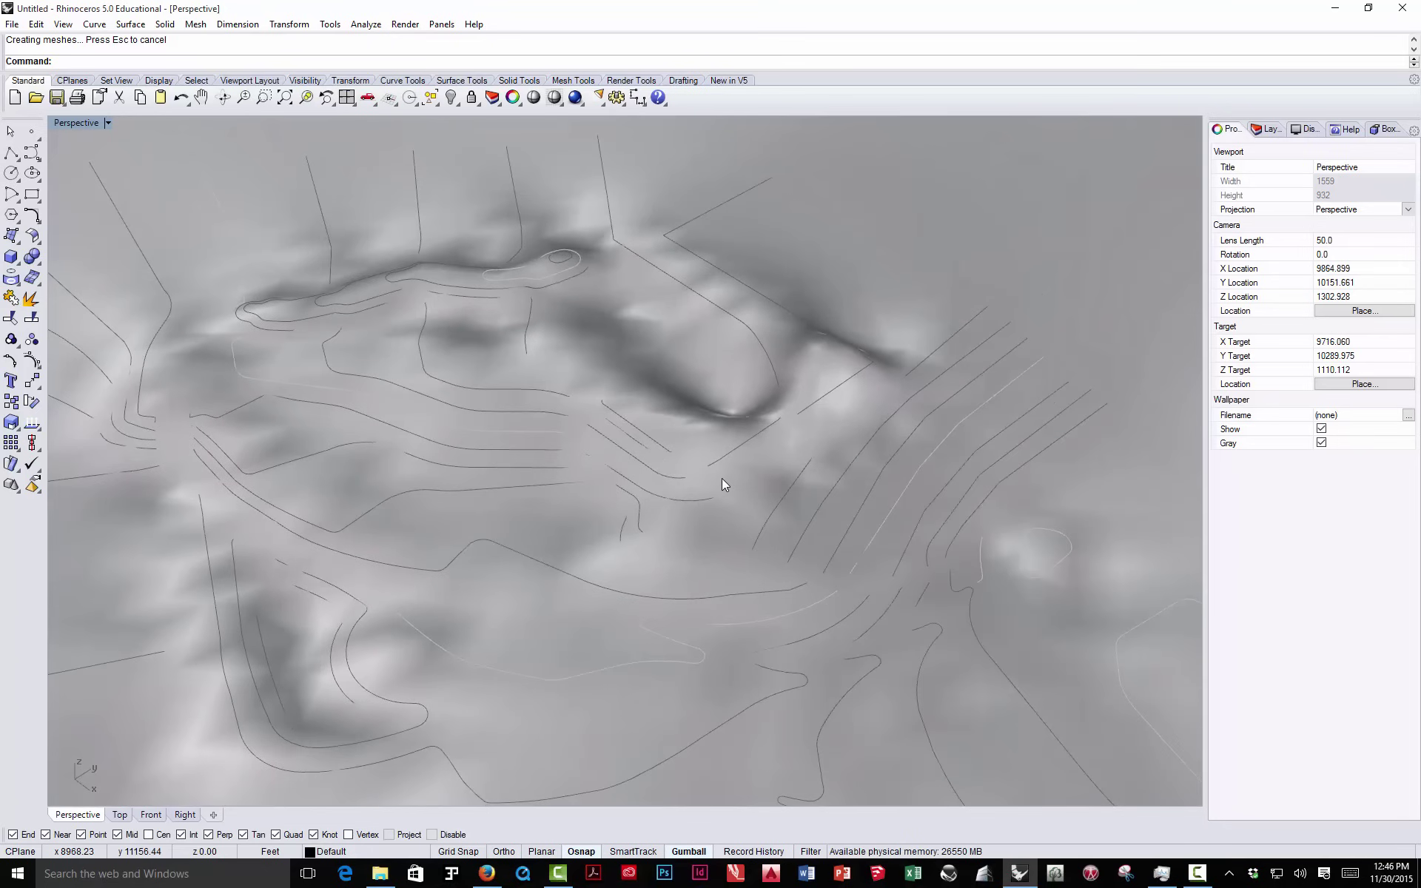
scroll(724, 487, down, 3)
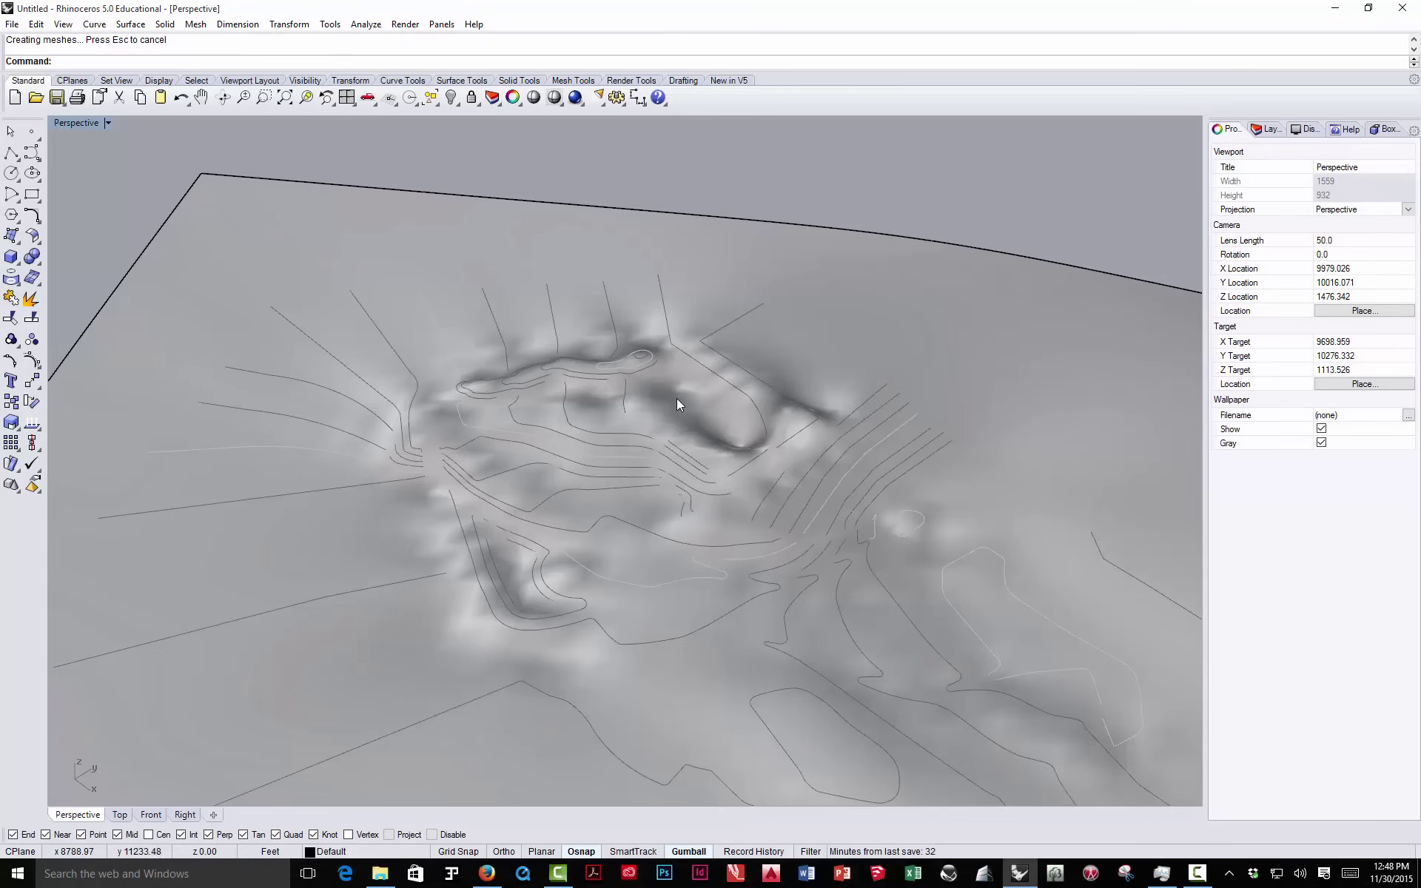
scroll(681, 377, up, 3)
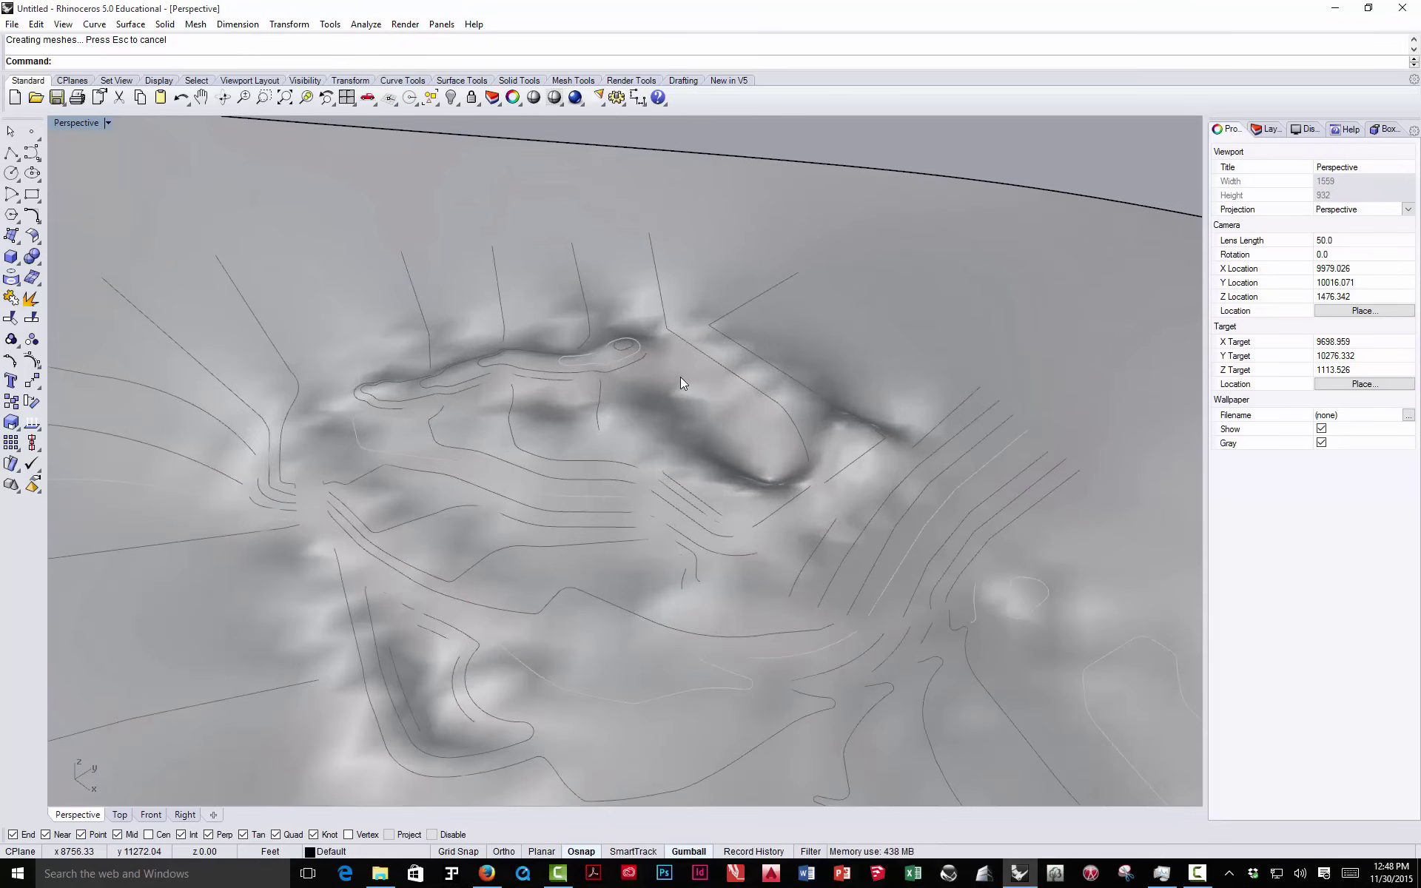
scroll(681, 375, down, 5)
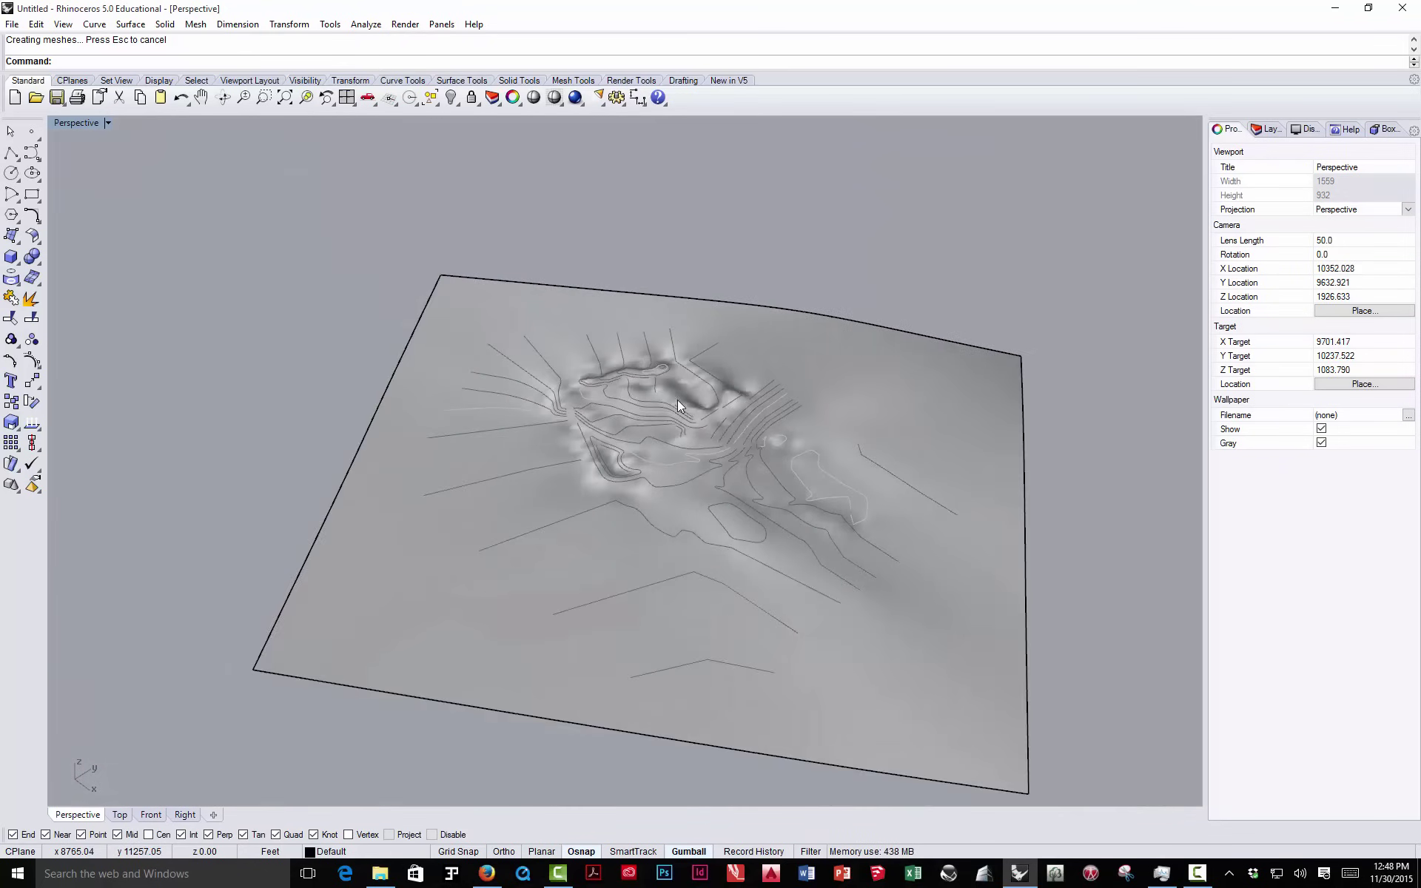
scroll(684, 400, up, 4)
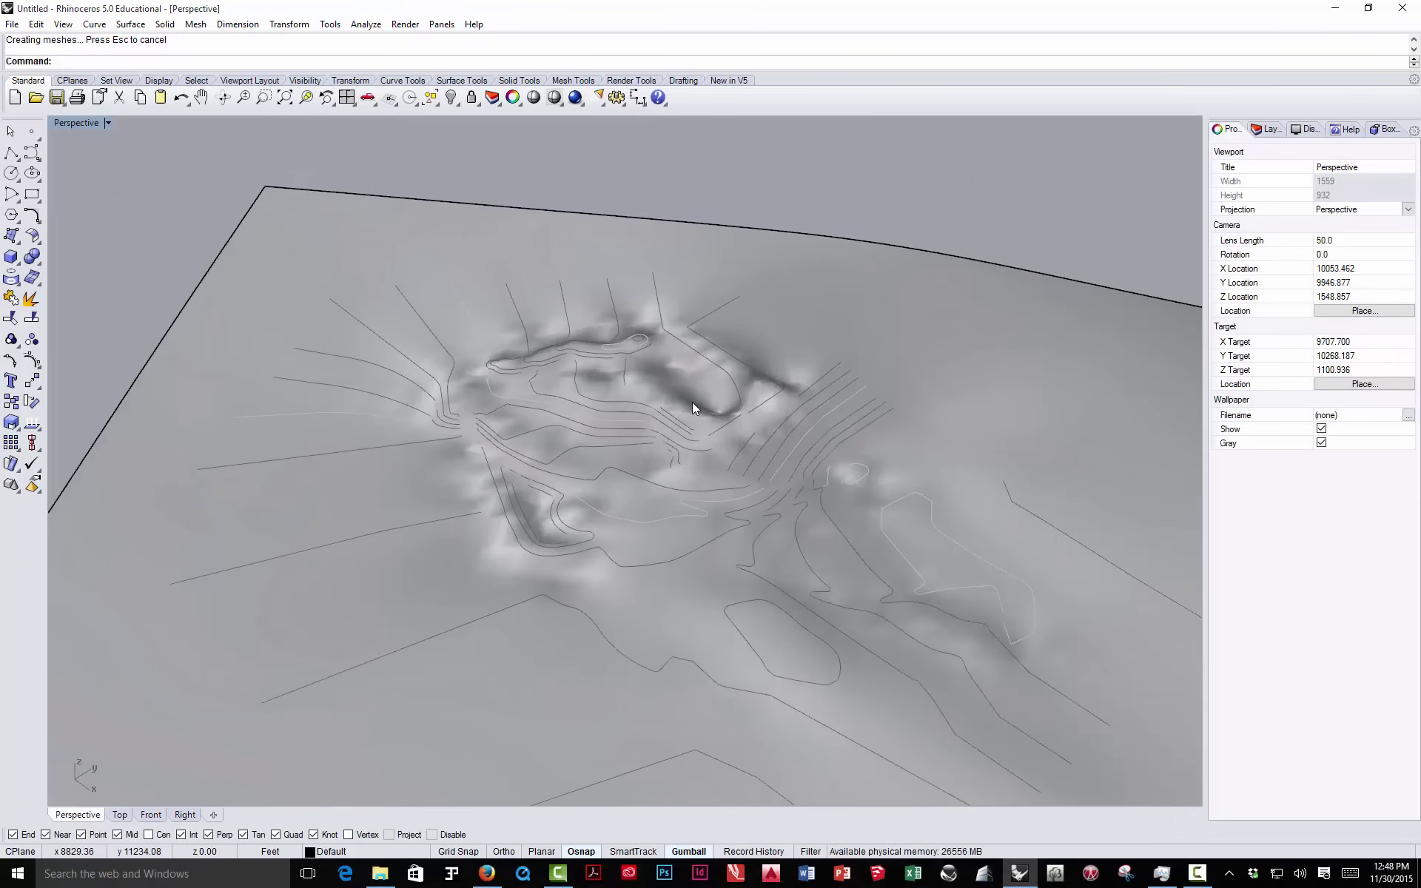
scroll(691, 402, down, 5)
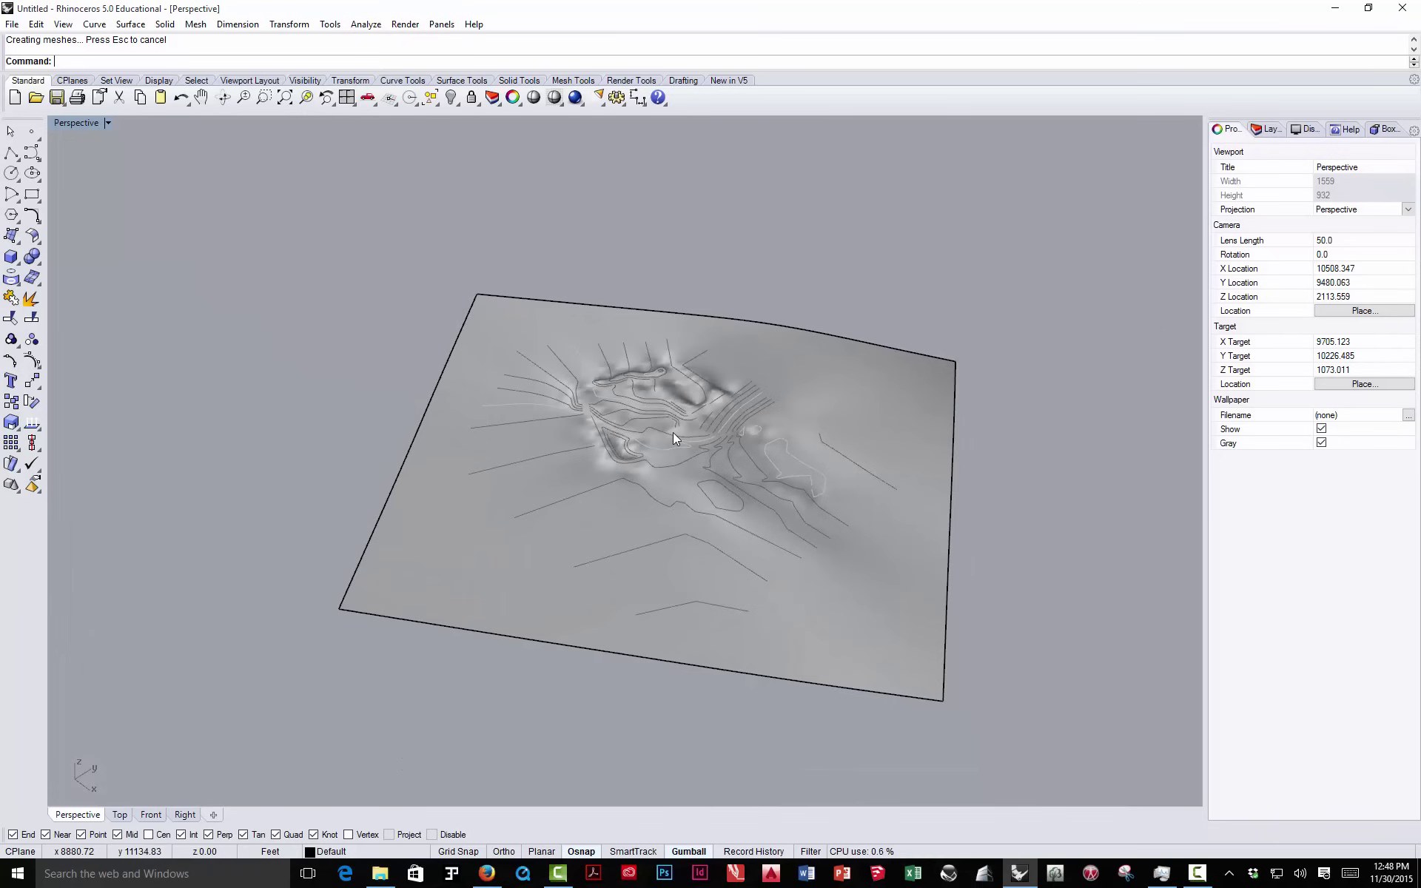
- Undo the patch surface, leaving only the contour curves
key(ctrl+z)
right_drag(641, 472, 703, 433)
scroll(691, 428, up, 4)
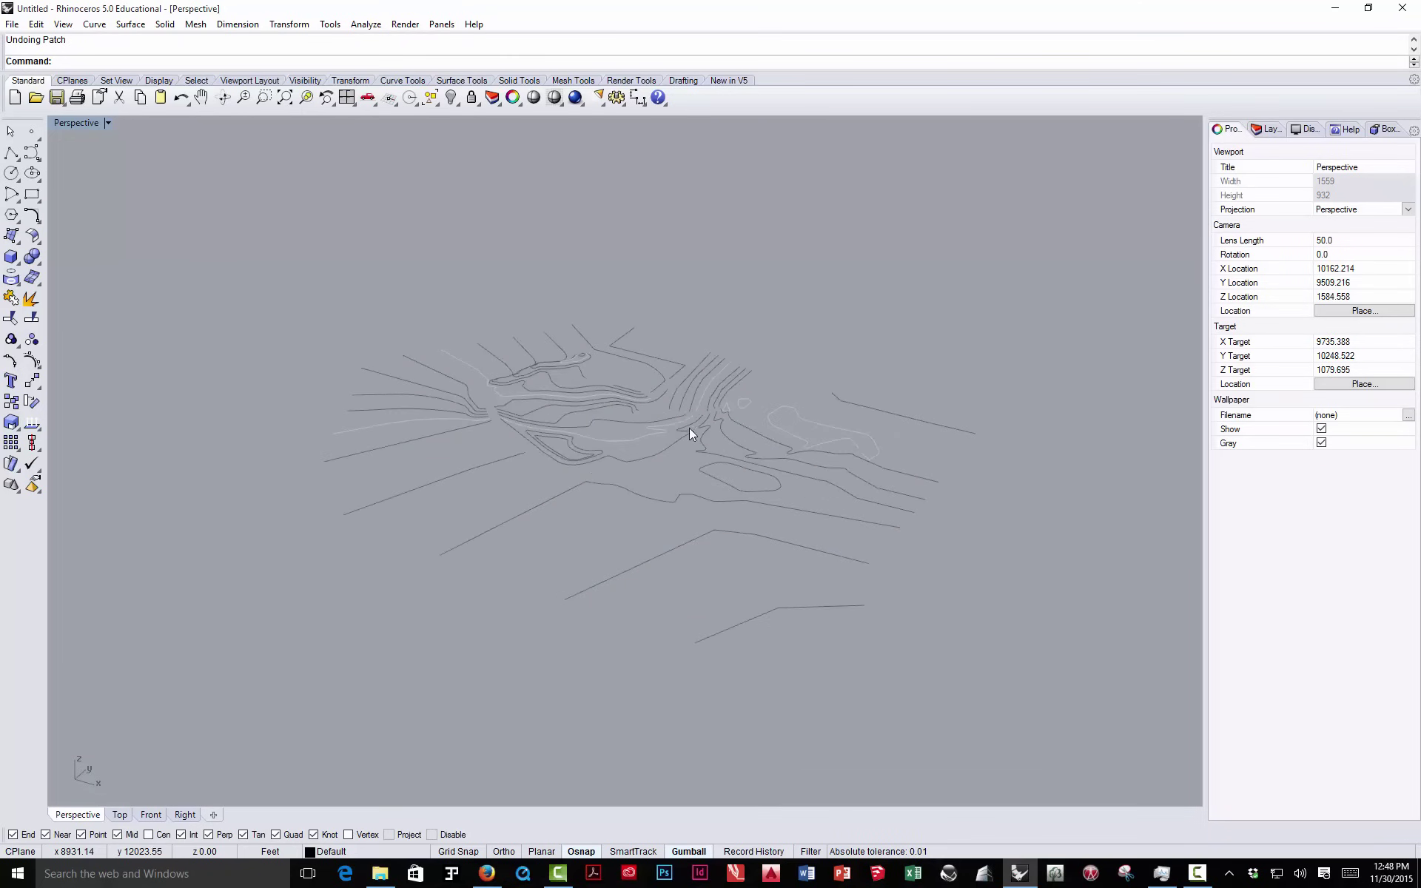
- Turn on the control points of all contour curves and select all of these points
click(31, 361)
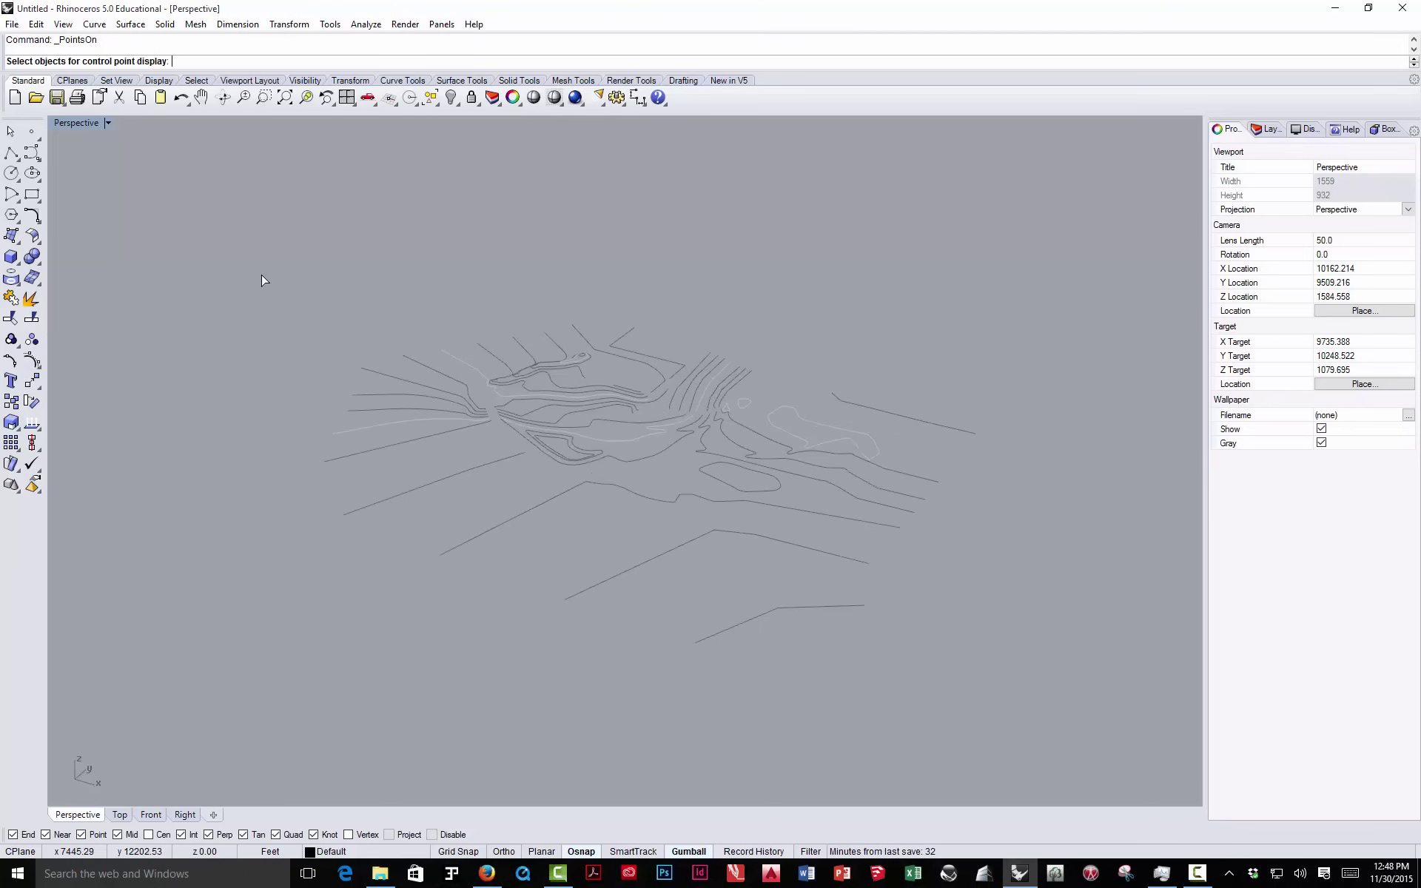
drag(262, 274, 1143, 719)
key(Return)
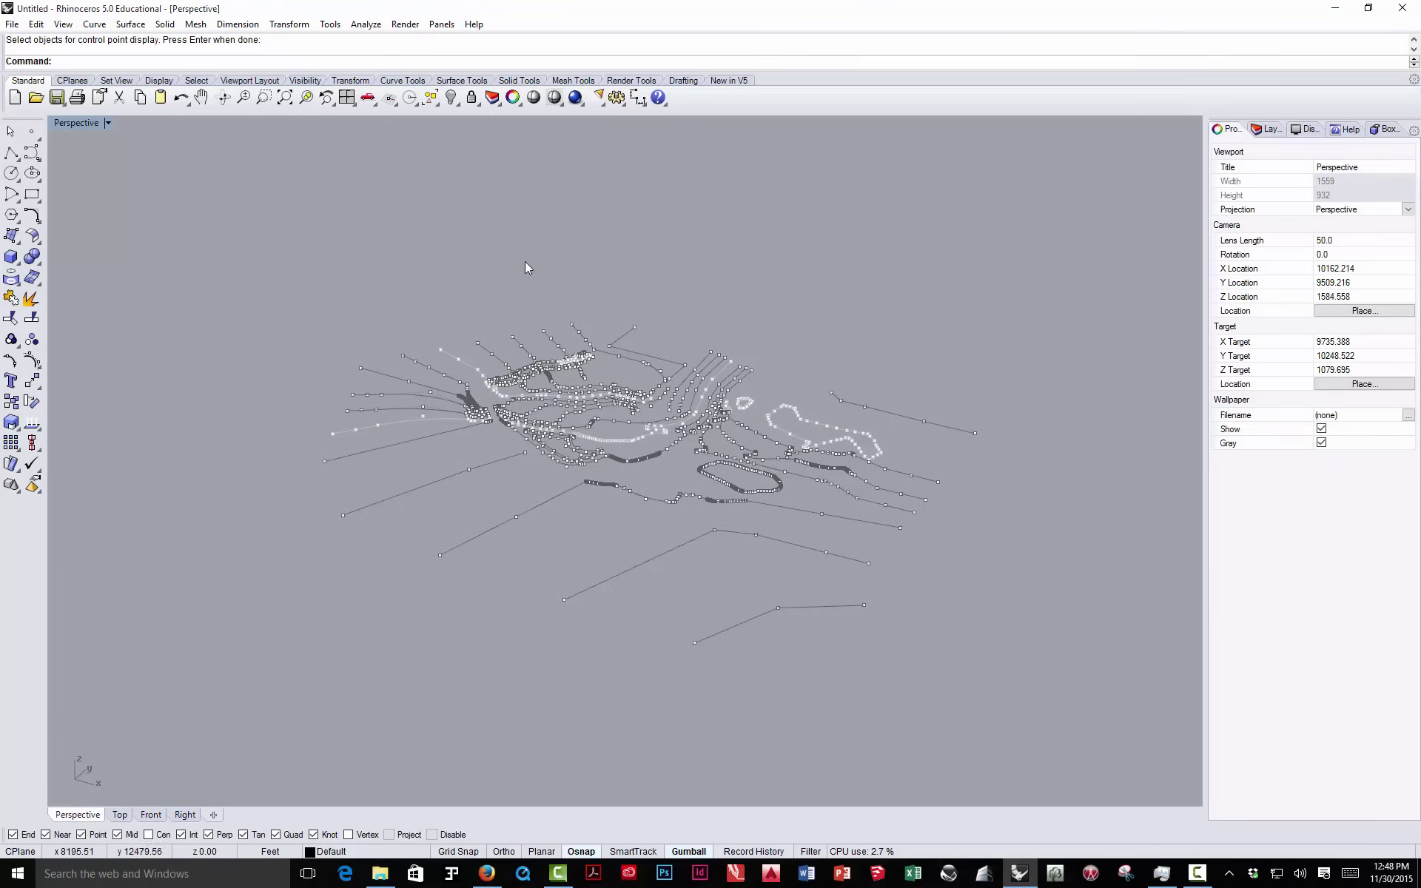
click(197, 80)
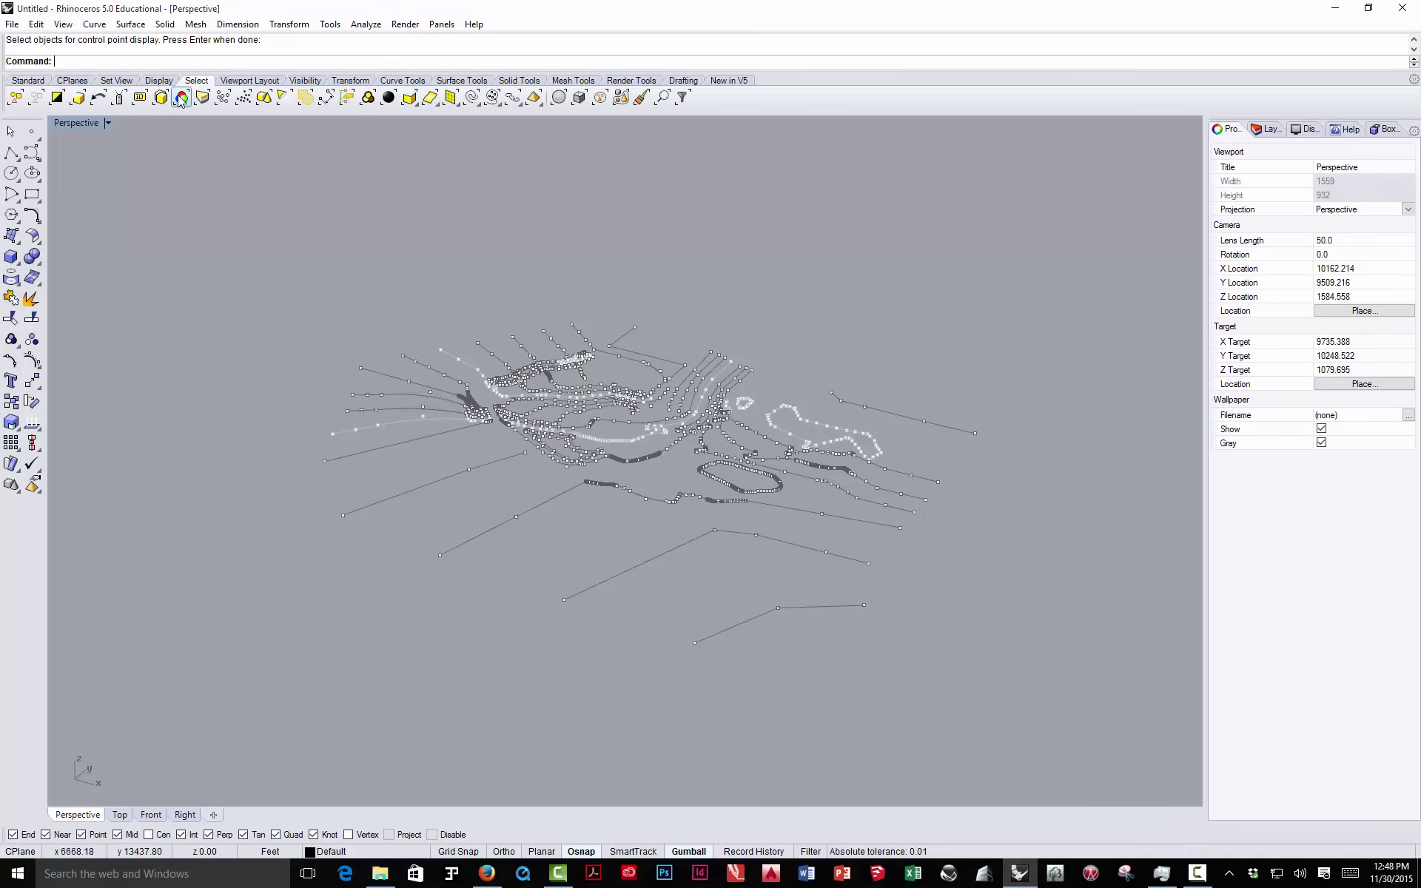
click(222, 98)
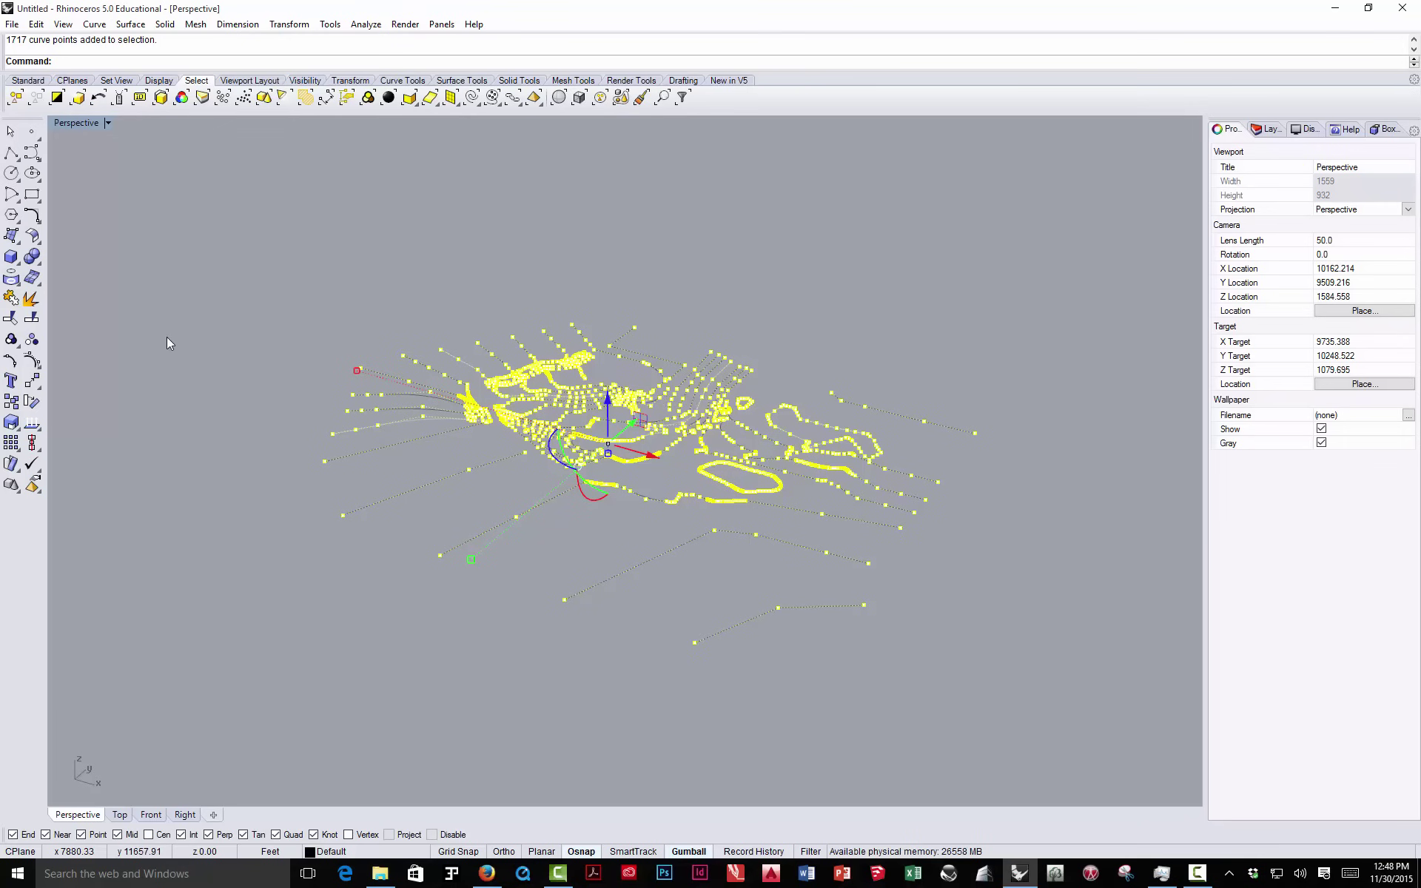
- Set up a Patch from the selected control points with sample point spacing 0.5, 60 U and V spans and stiffness 10, and preview it
click(12, 236)
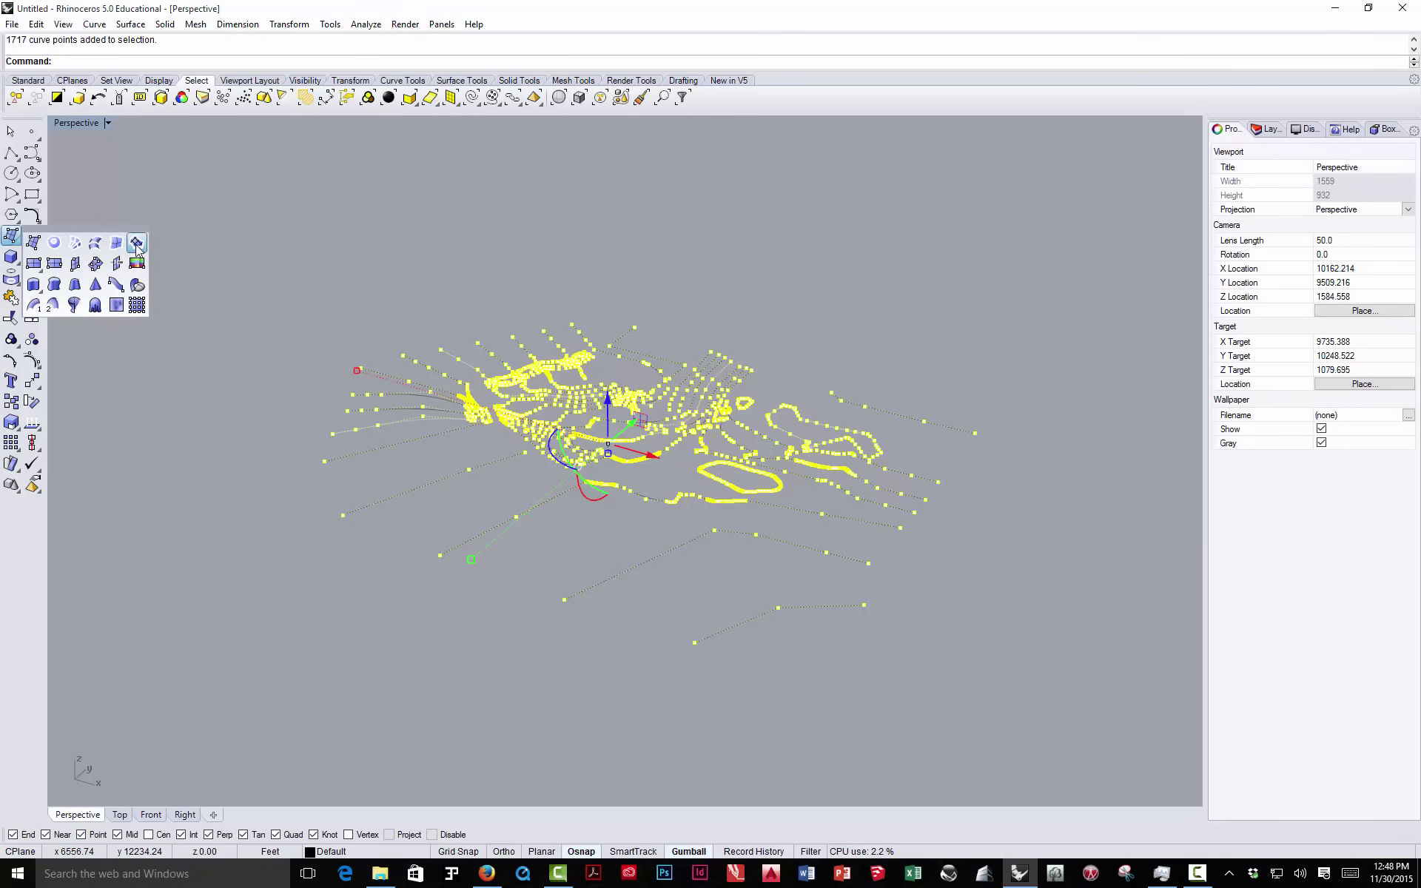
click(73, 243)
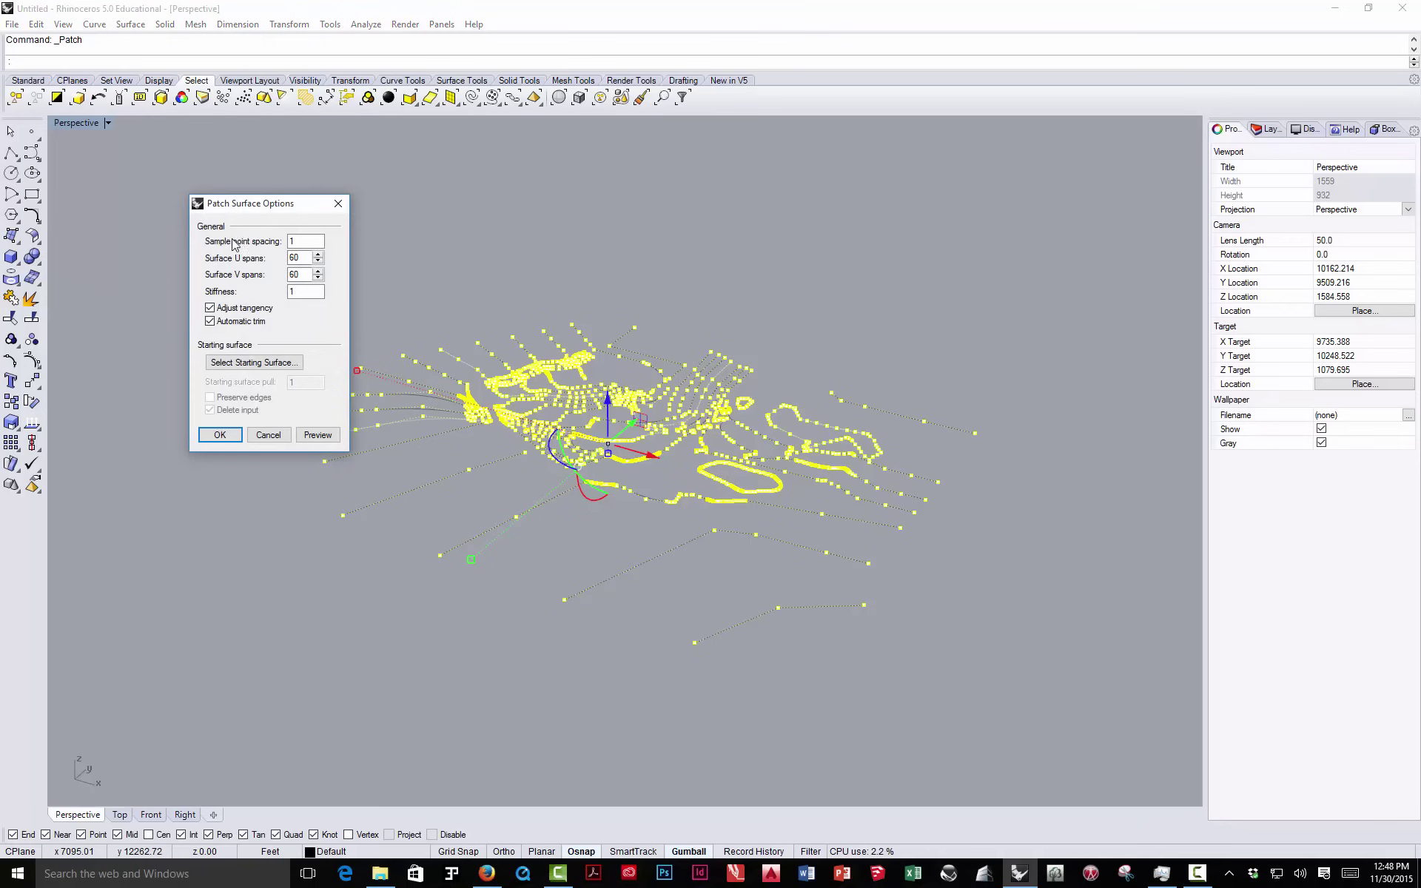
double_click(293, 241)
text(.5)
click(299, 291)
click(318, 435)
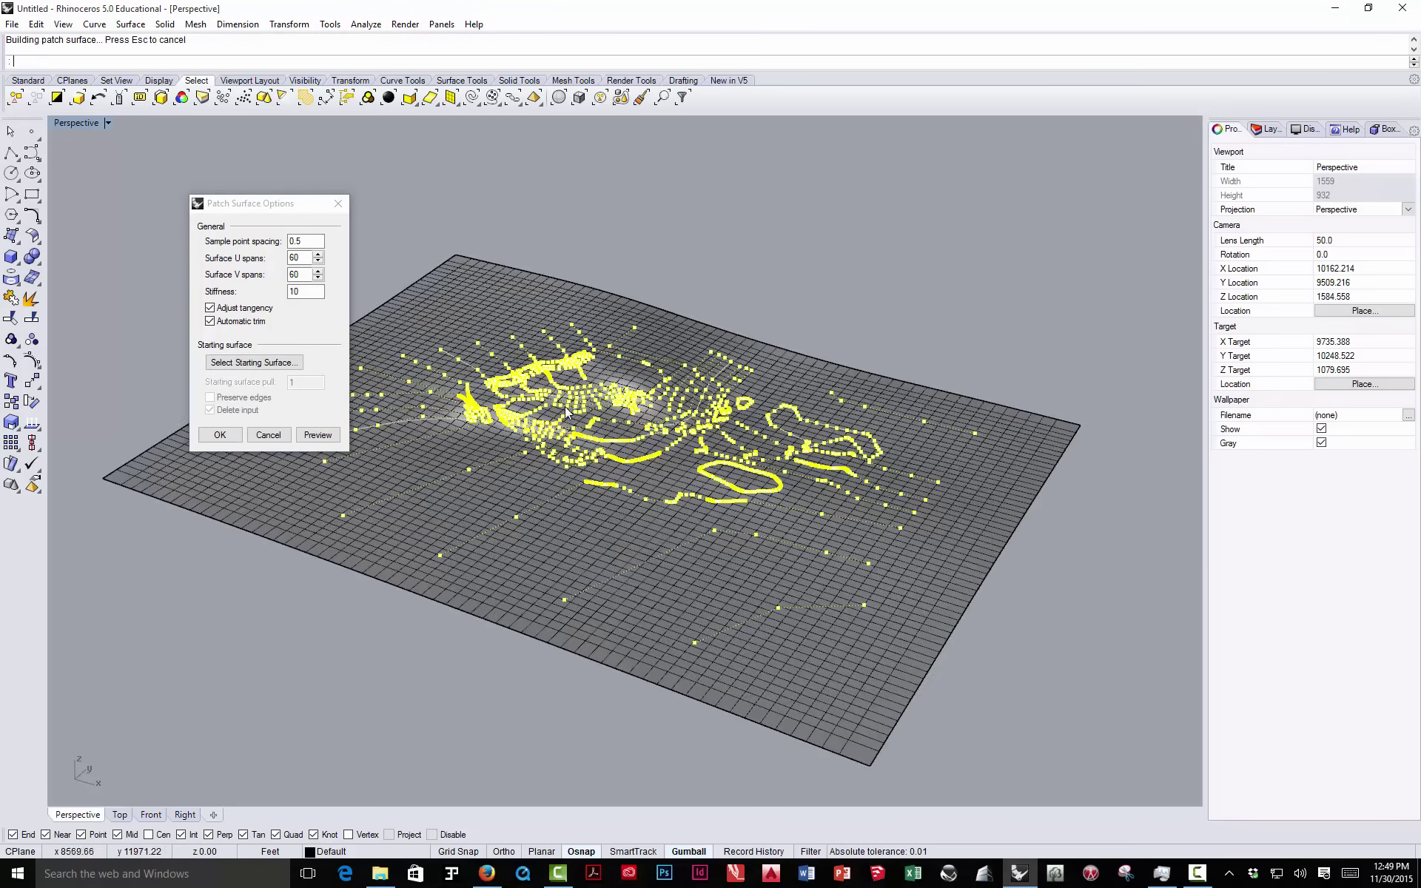
- Create the patch surface with the previewed settings and delete the selected control points of the contour curves
right_drag(629, 384, 581, 462)
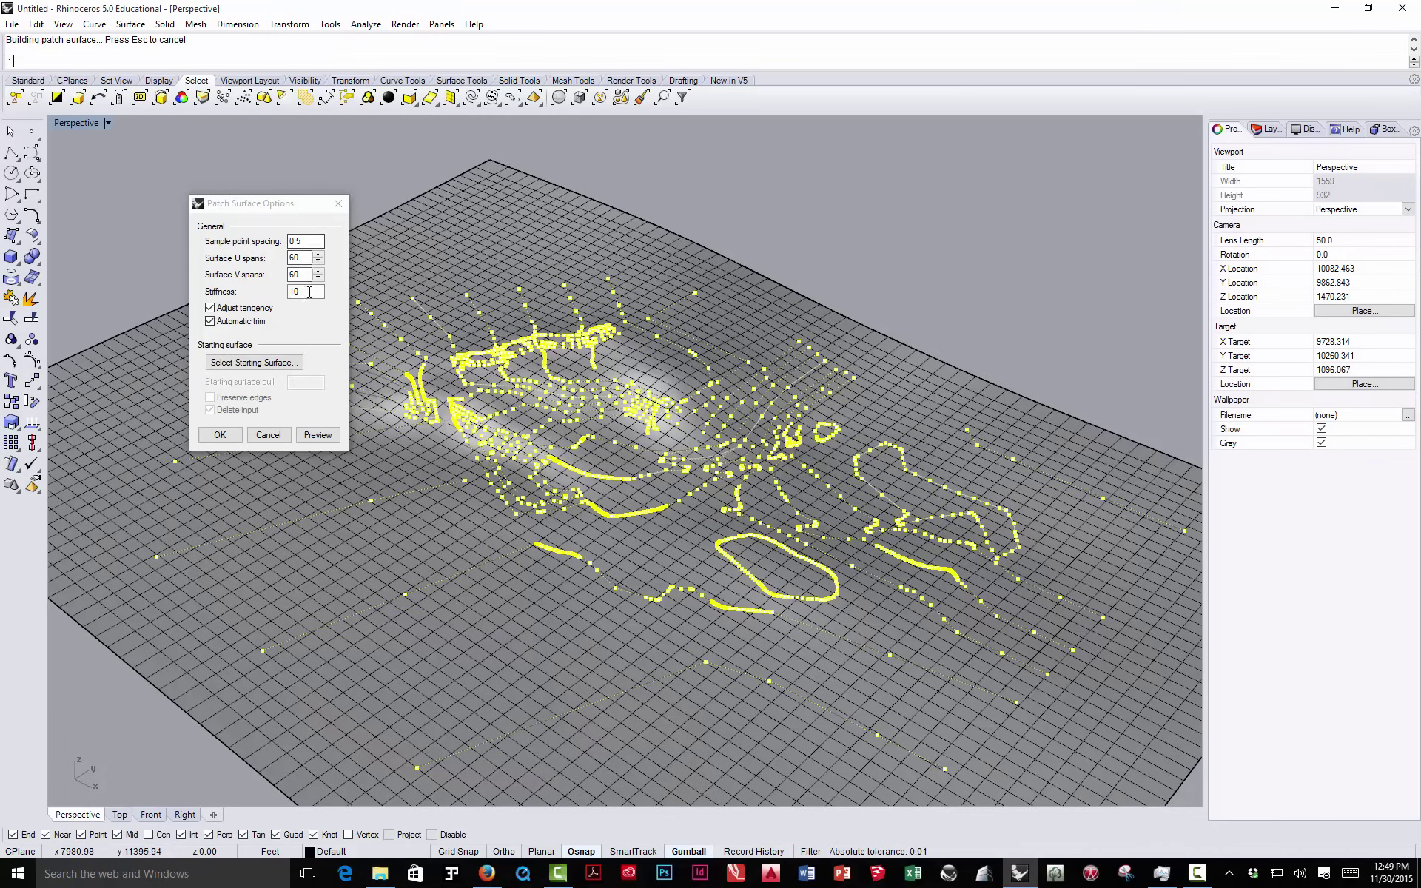
click(220, 435)
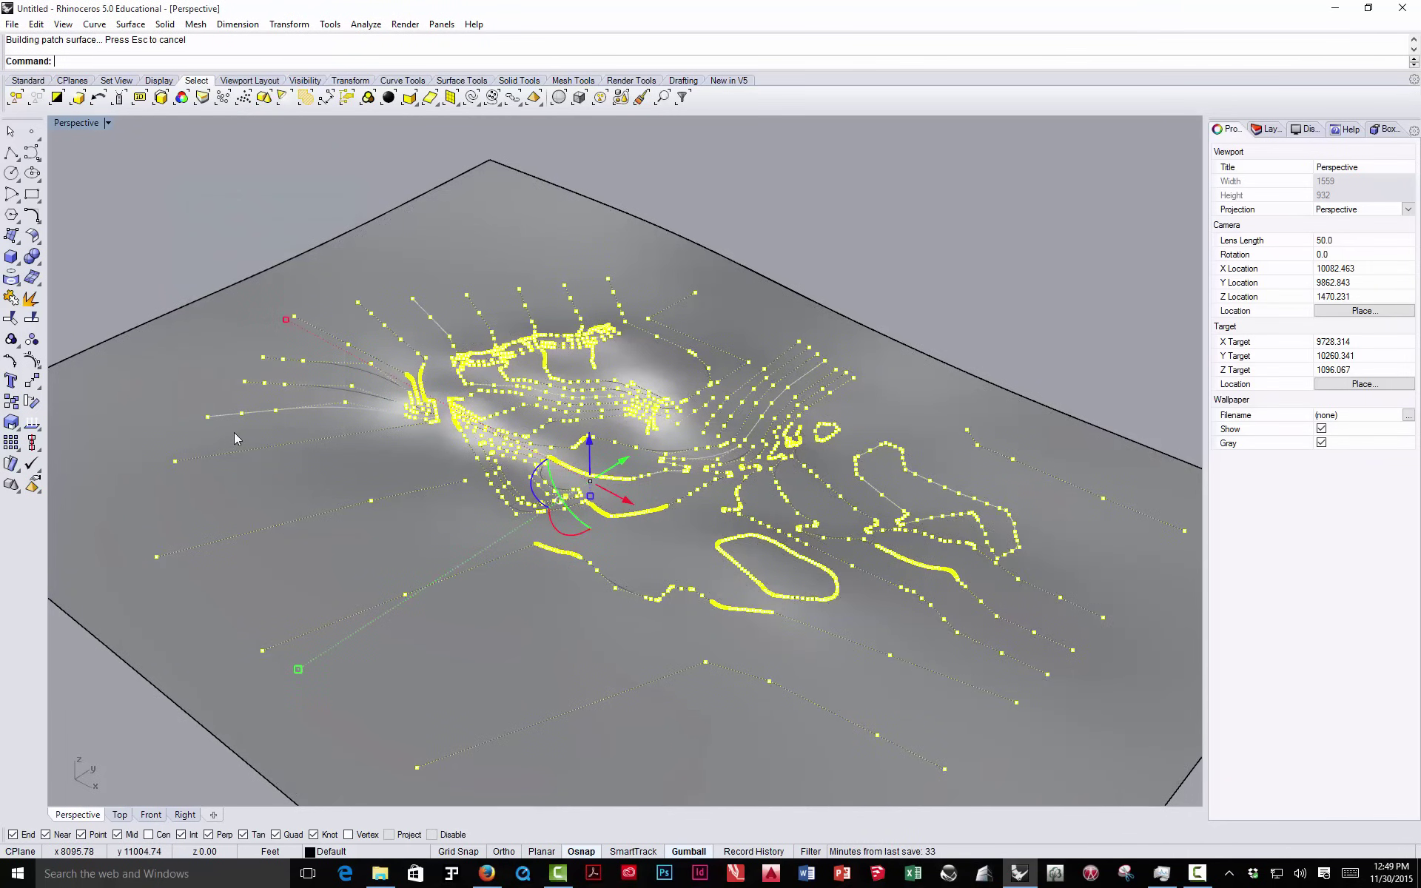
scroll(538, 464, down, 3)
right_drag(538, 464, 547, 438)
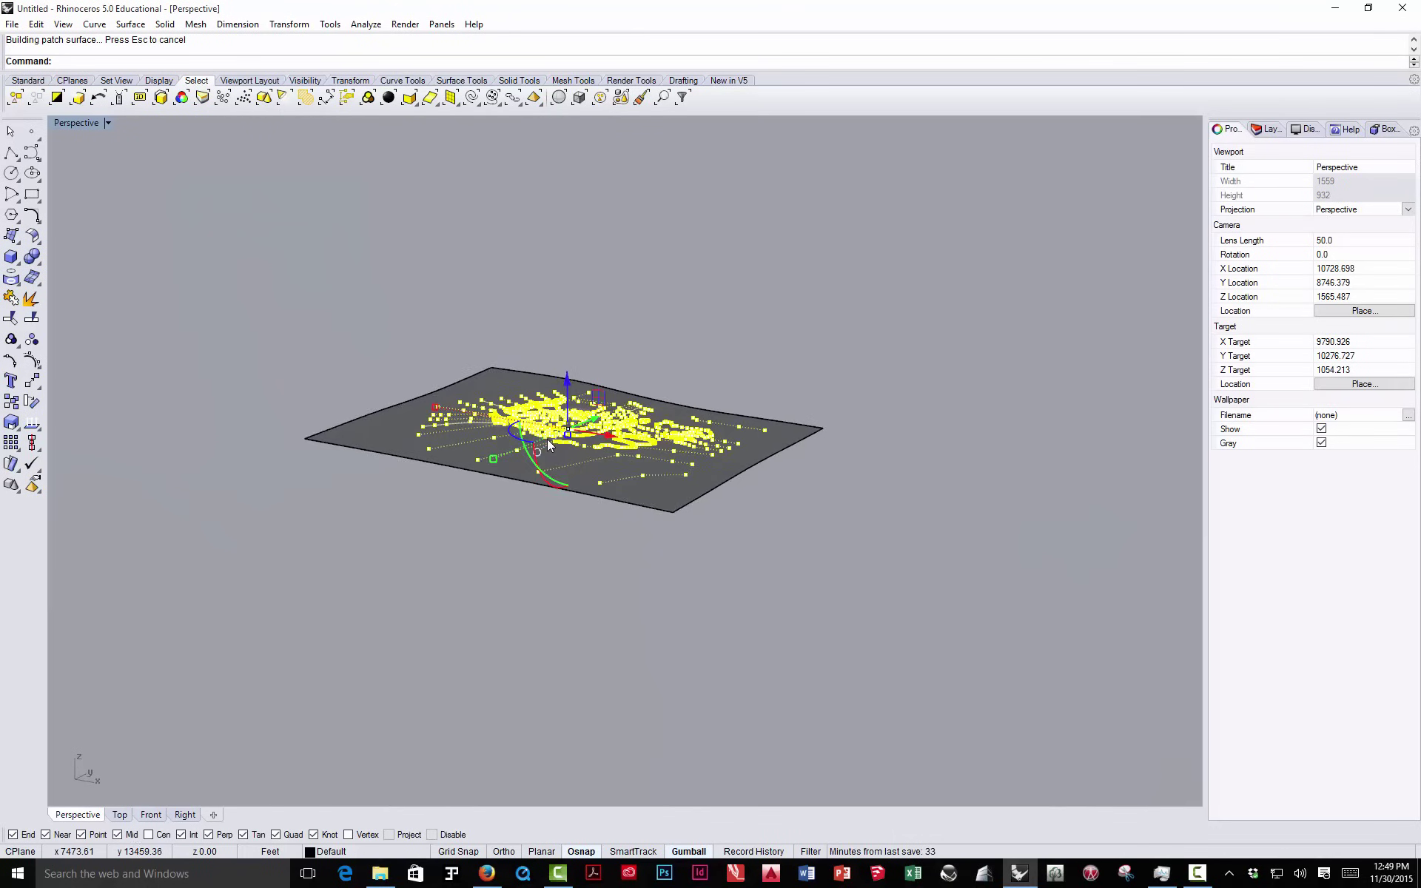
scroll(548, 438, up, 4)
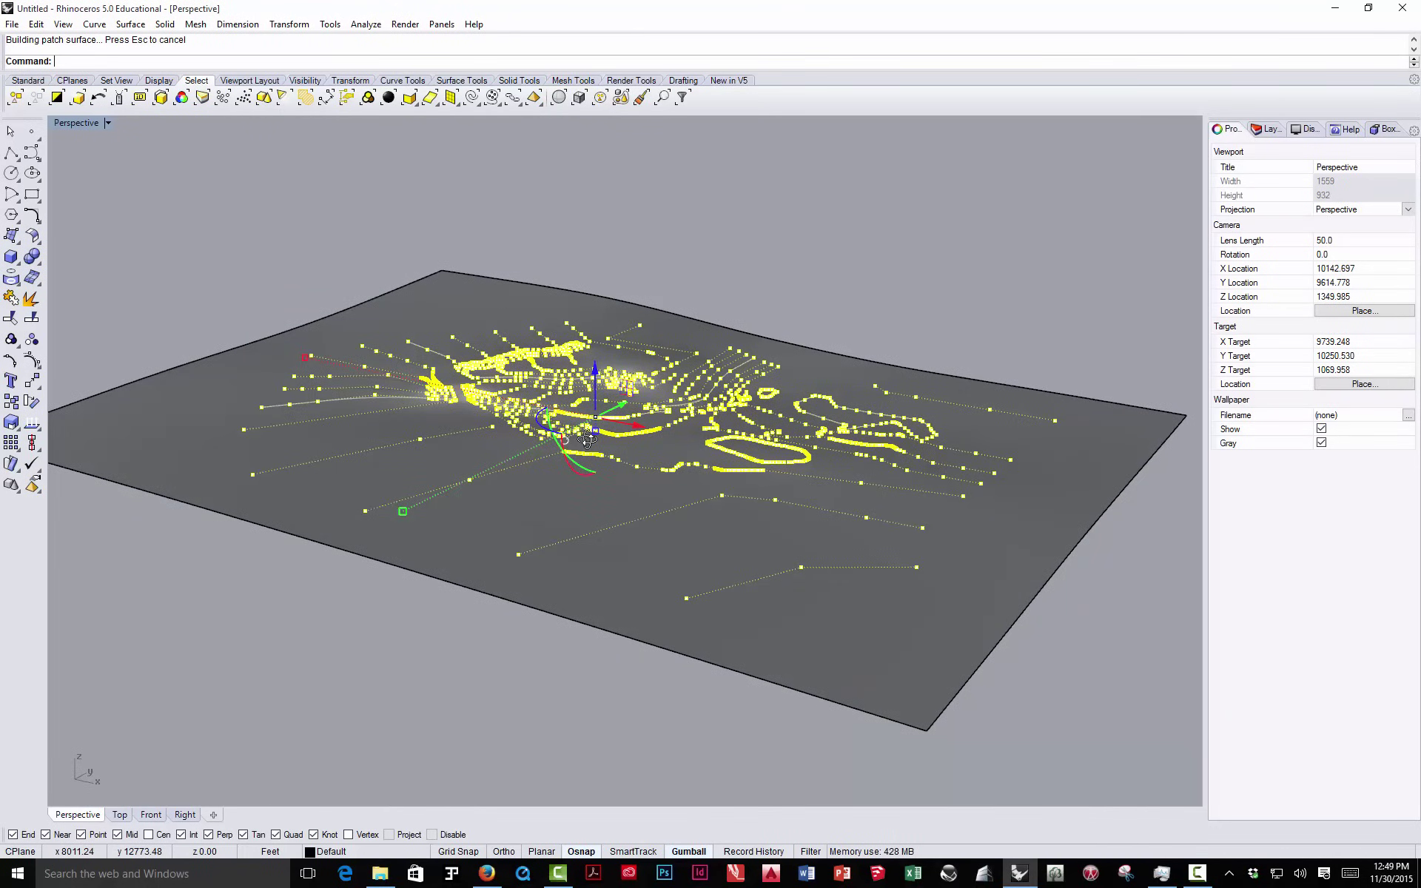
key(Delete)
- Examine the relief of the new patch terrain up close and its position above the flat site plan linework
scroll(605, 418, down, 5)
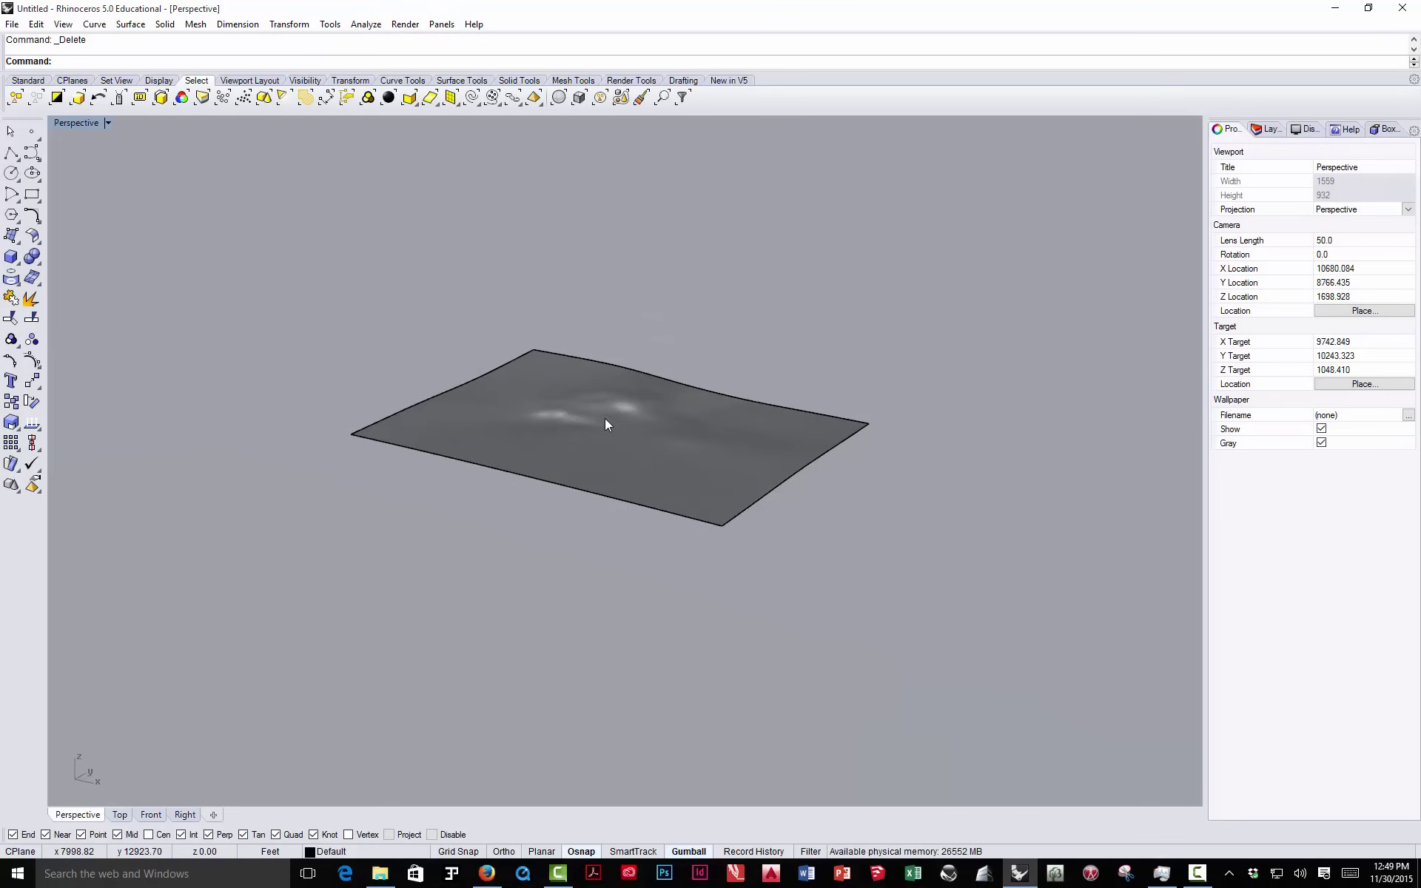
right_drag(605, 419, 605, 444)
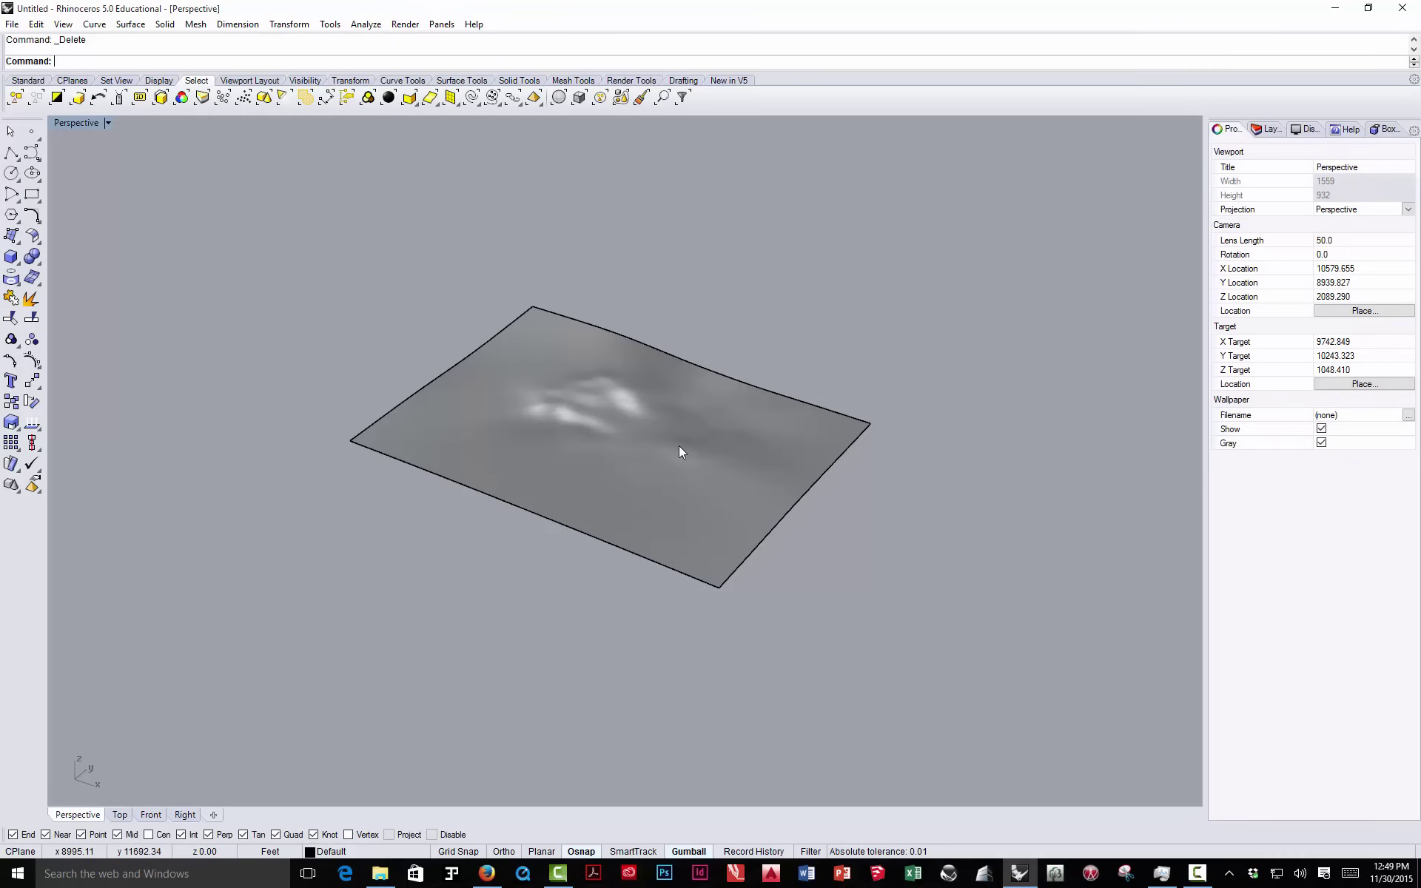
scroll(624, 422, up, 3)
scroll(621, 419, down, 5)
click(610, 423)
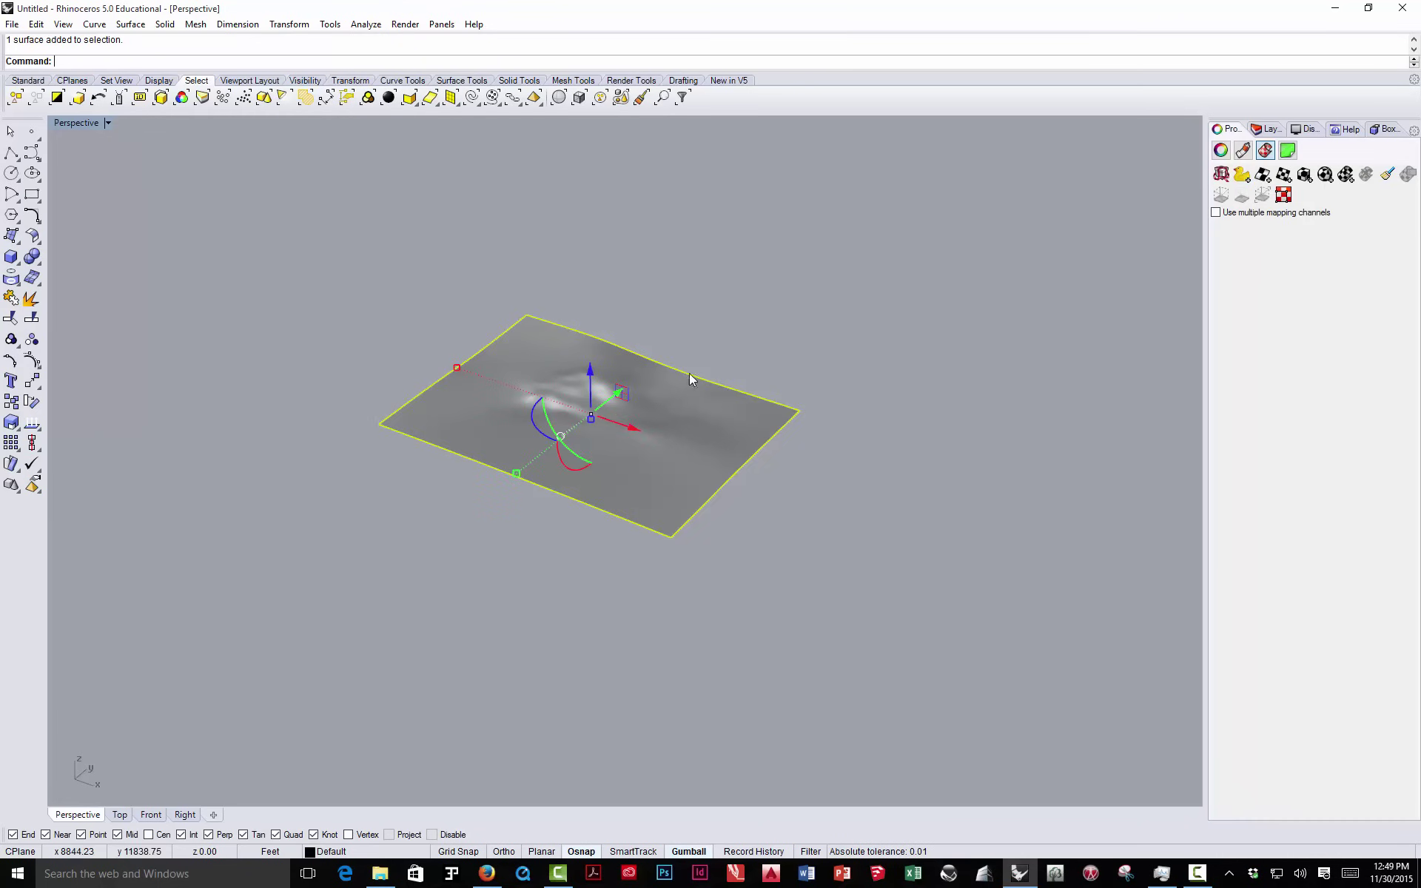
key(Escape)
scroll(614, 381, down, 3)
scroll(601, 509, down, 4)
scroll(609, 425, up, 8)
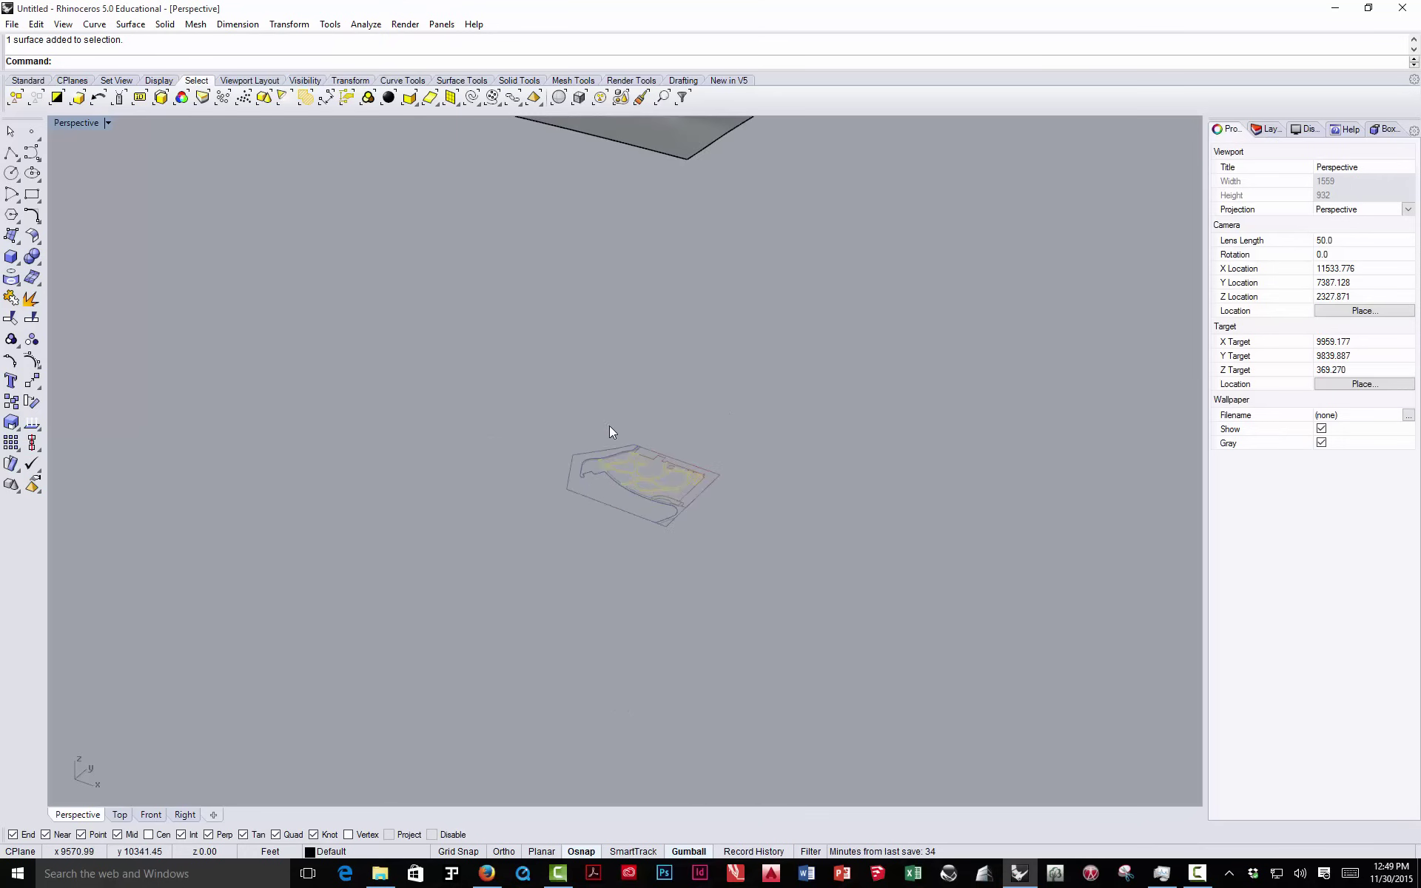
scroll(609, 392, down, 10)
scroll(604, 387, up, 7)
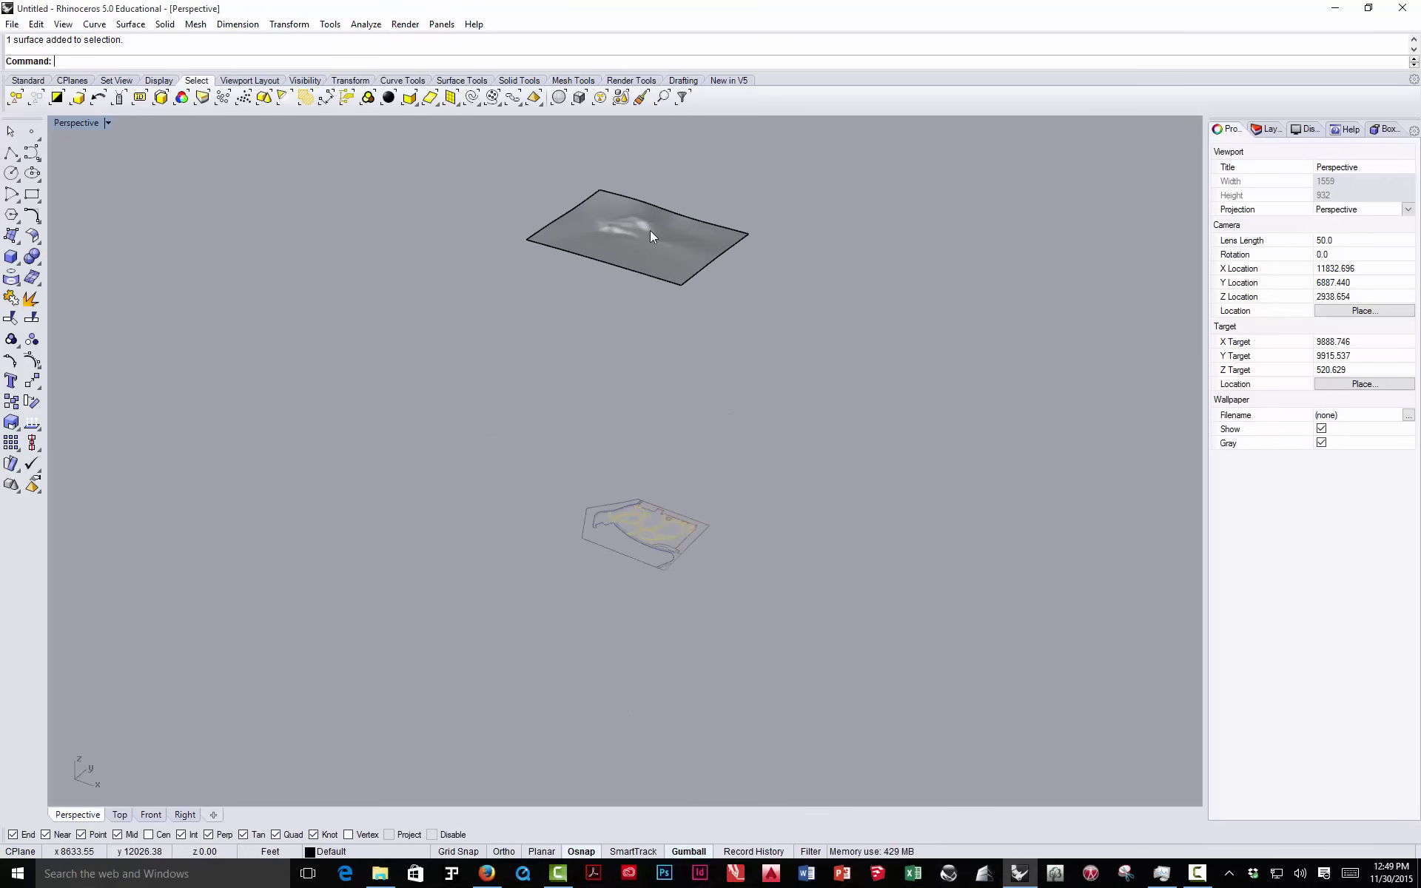
scroll(637, 222, up, 5)
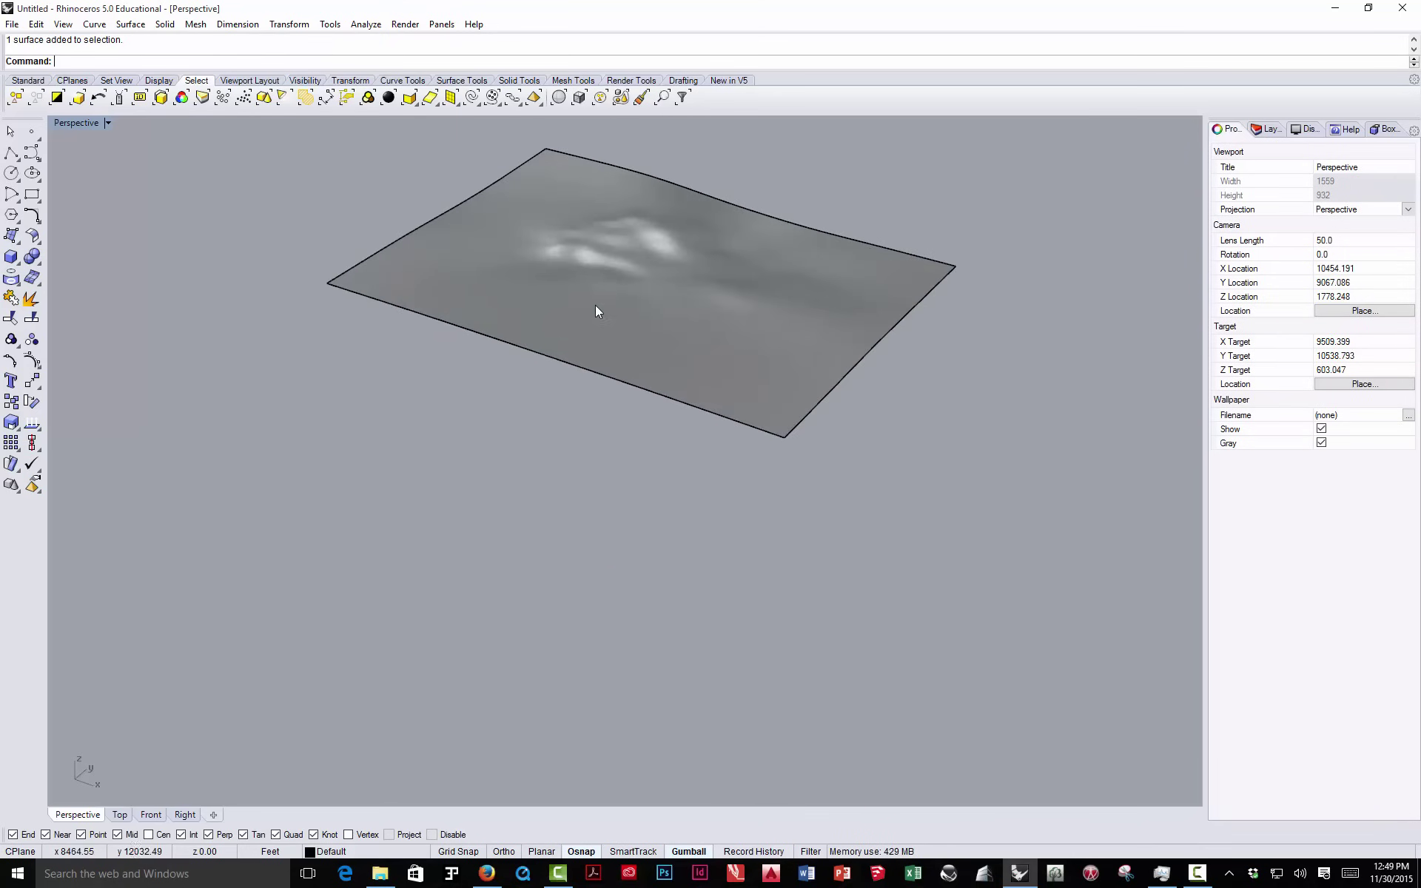
scroll(585, 385, down, 4)
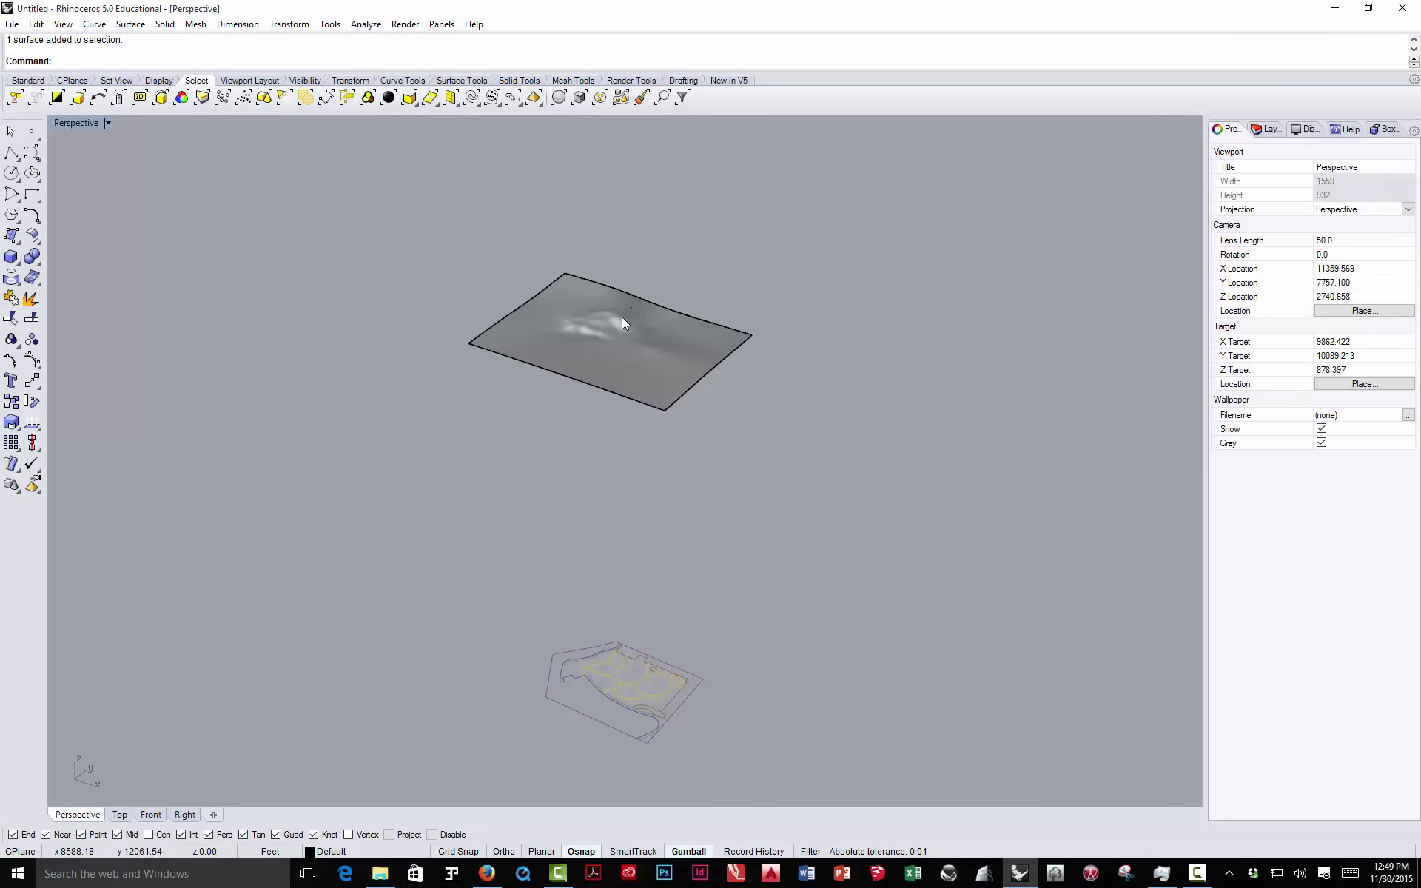
scroll(620, 316, up, 5)
mouse_move(620, 325)
right_down()
mouse_move(473, 276)
mouse_move(644, 320)
right_up()
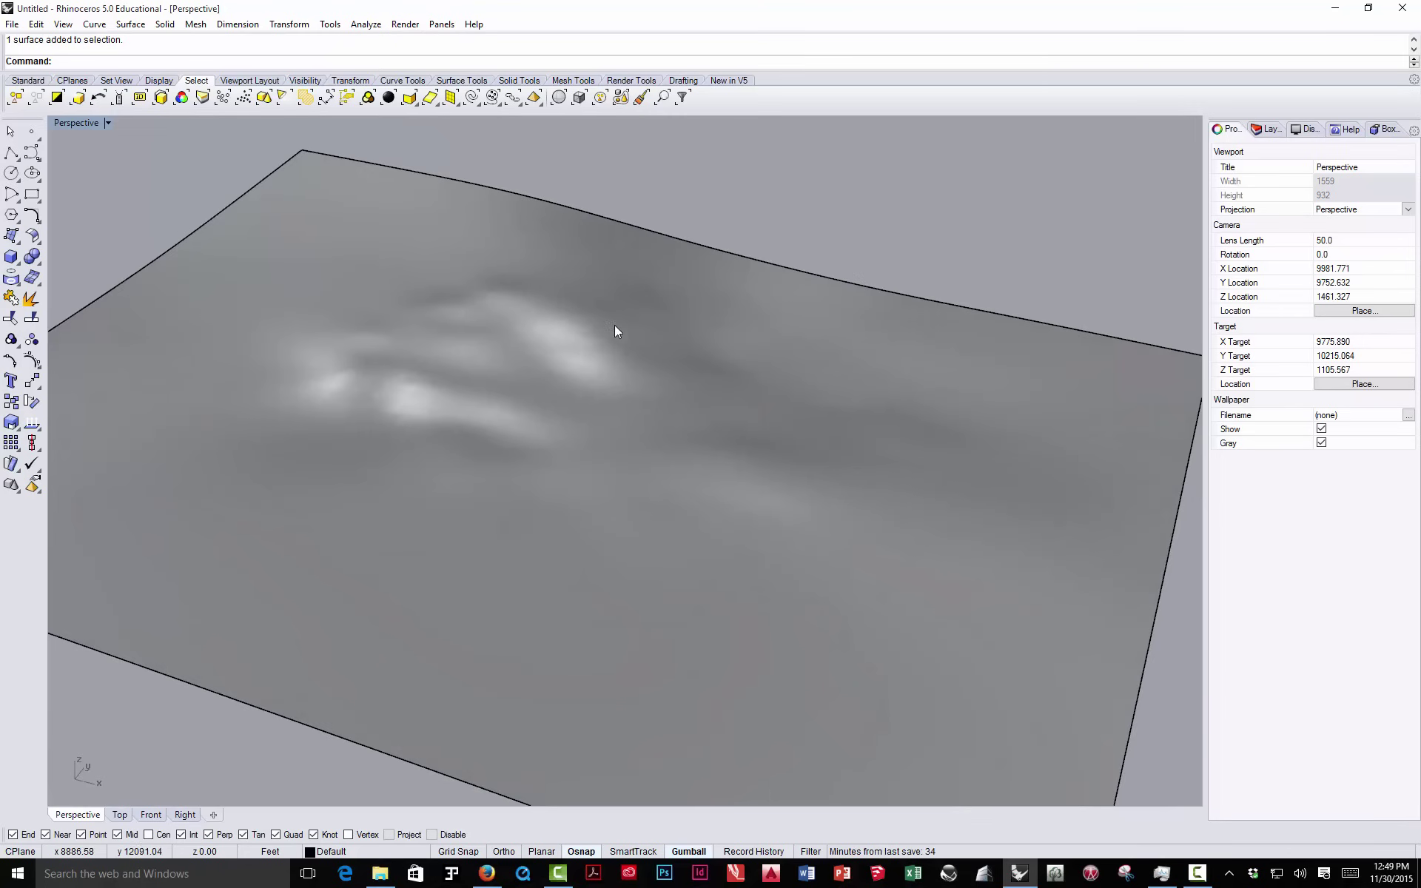
scroll(621, 339, down, 5)
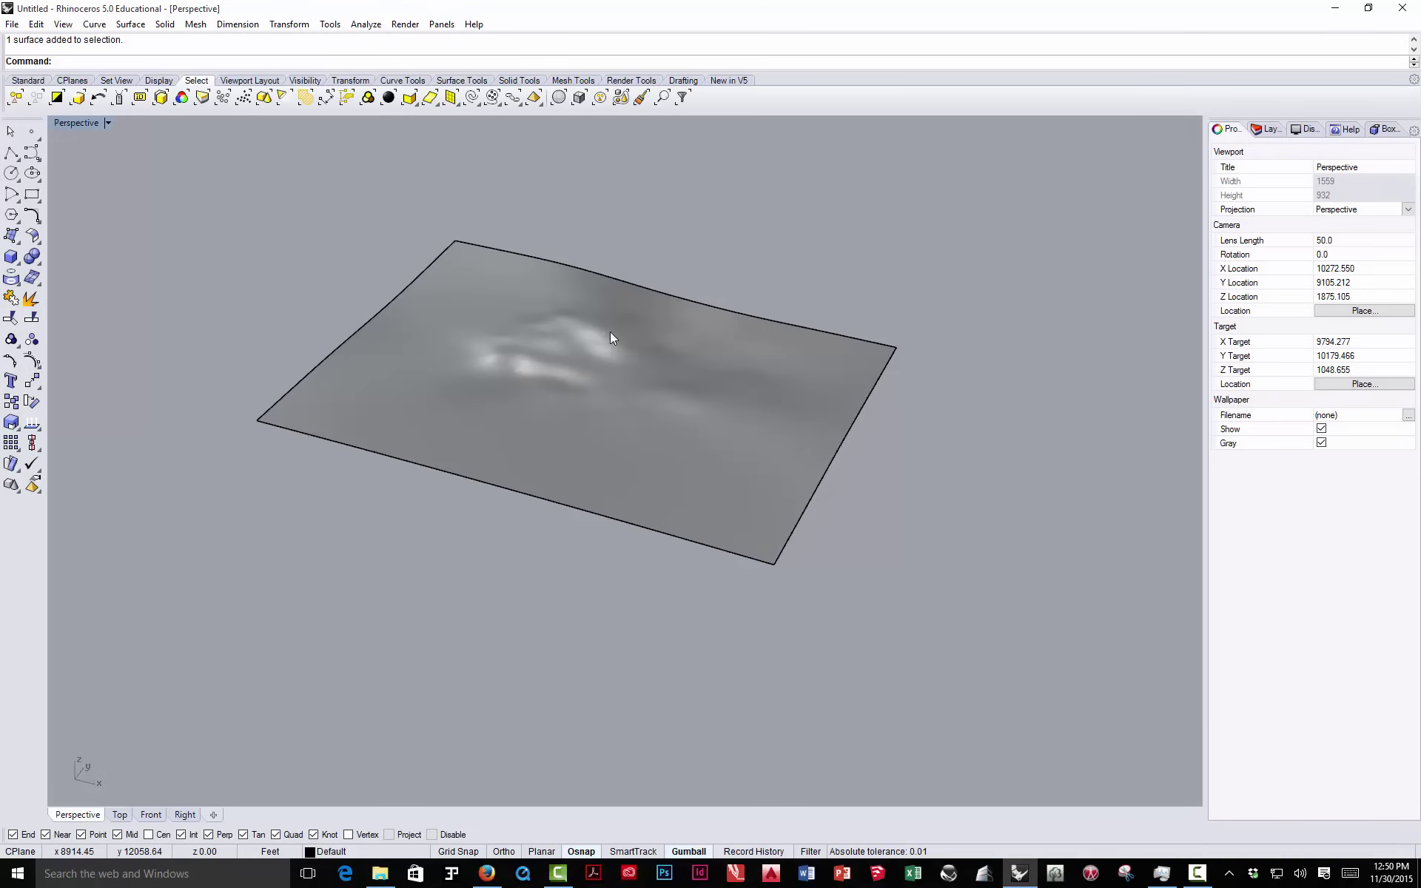
- Select all segments of the site plan's outer boundary and join them into one closed curve
scroll(609, 333, down, 5)
scroll(609, 325, down, 2)
scroll(606, 501, up, 10)
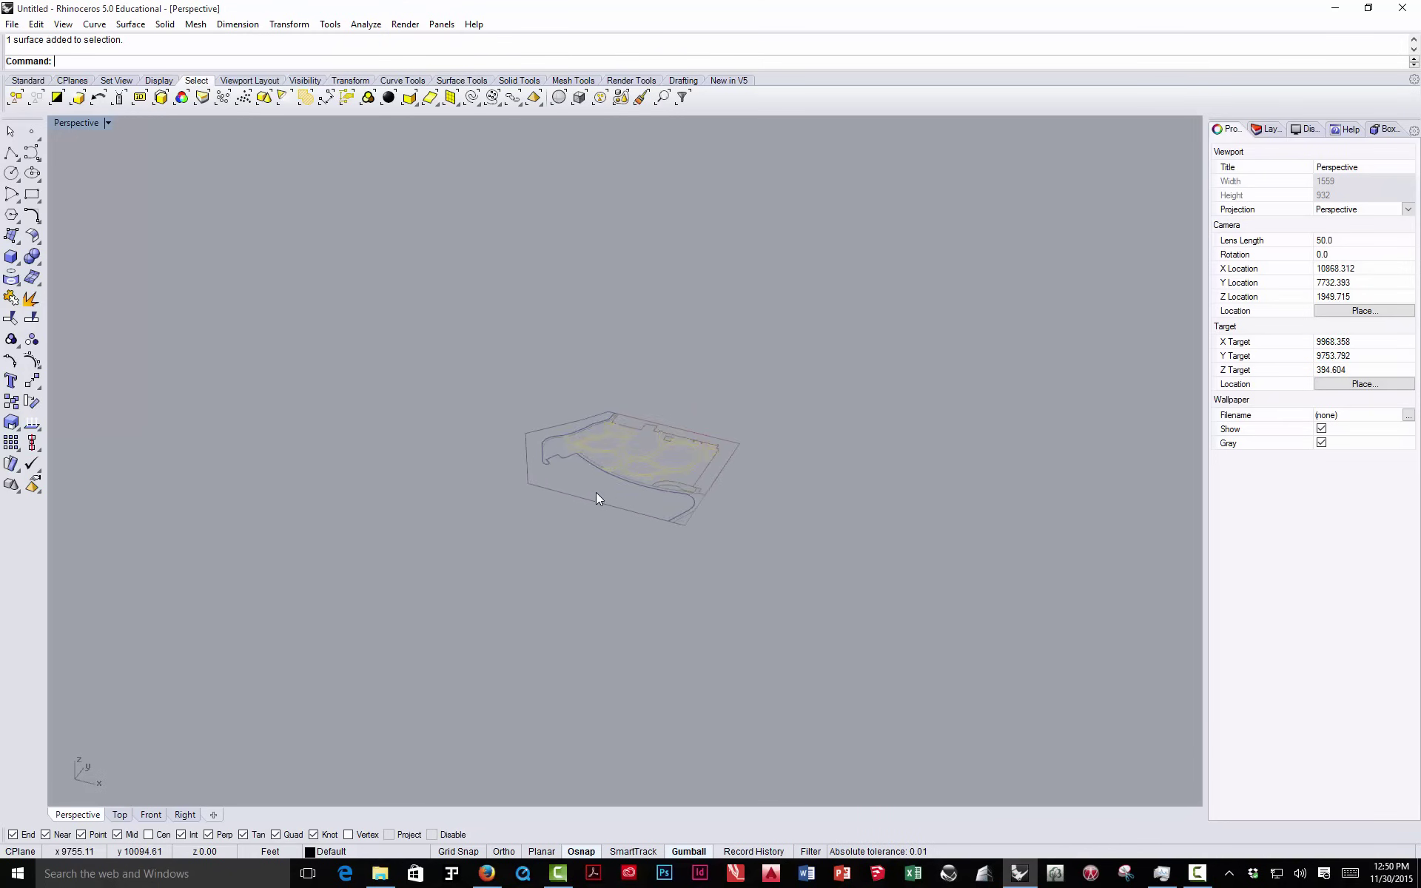
click(501, 485)
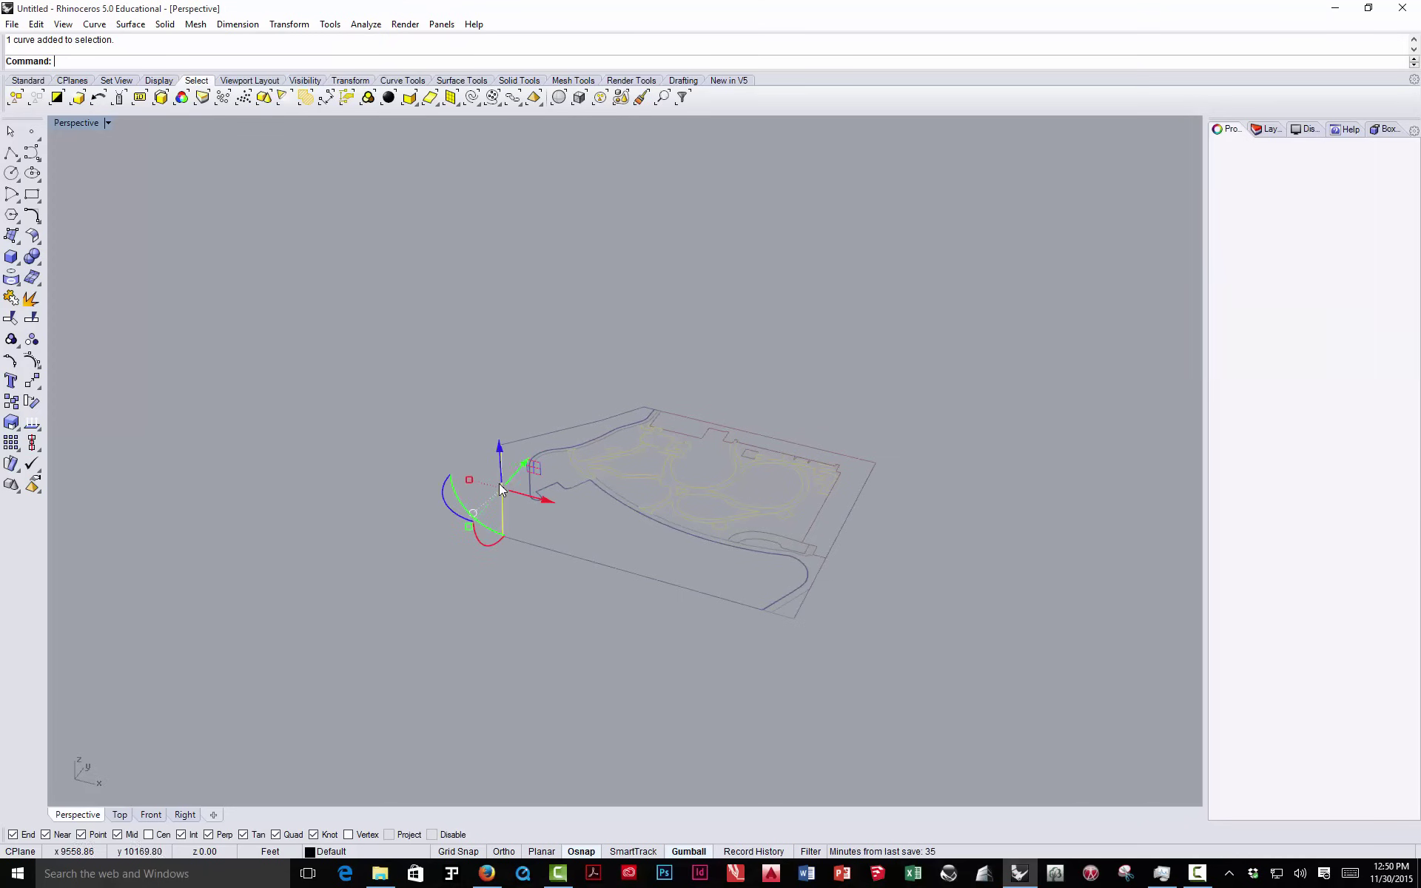
click(529, 439)
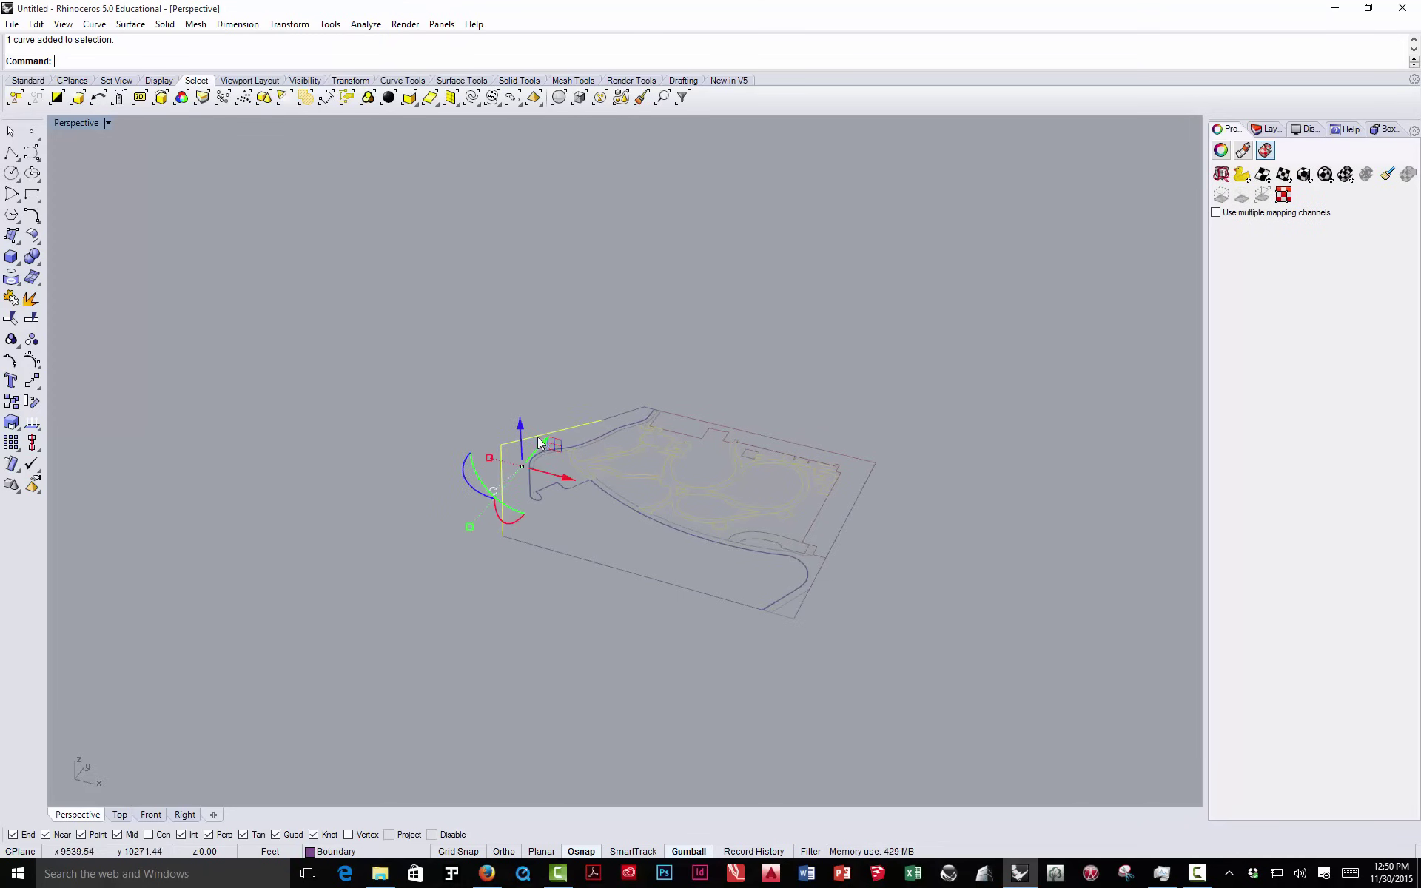
click(537, 547)
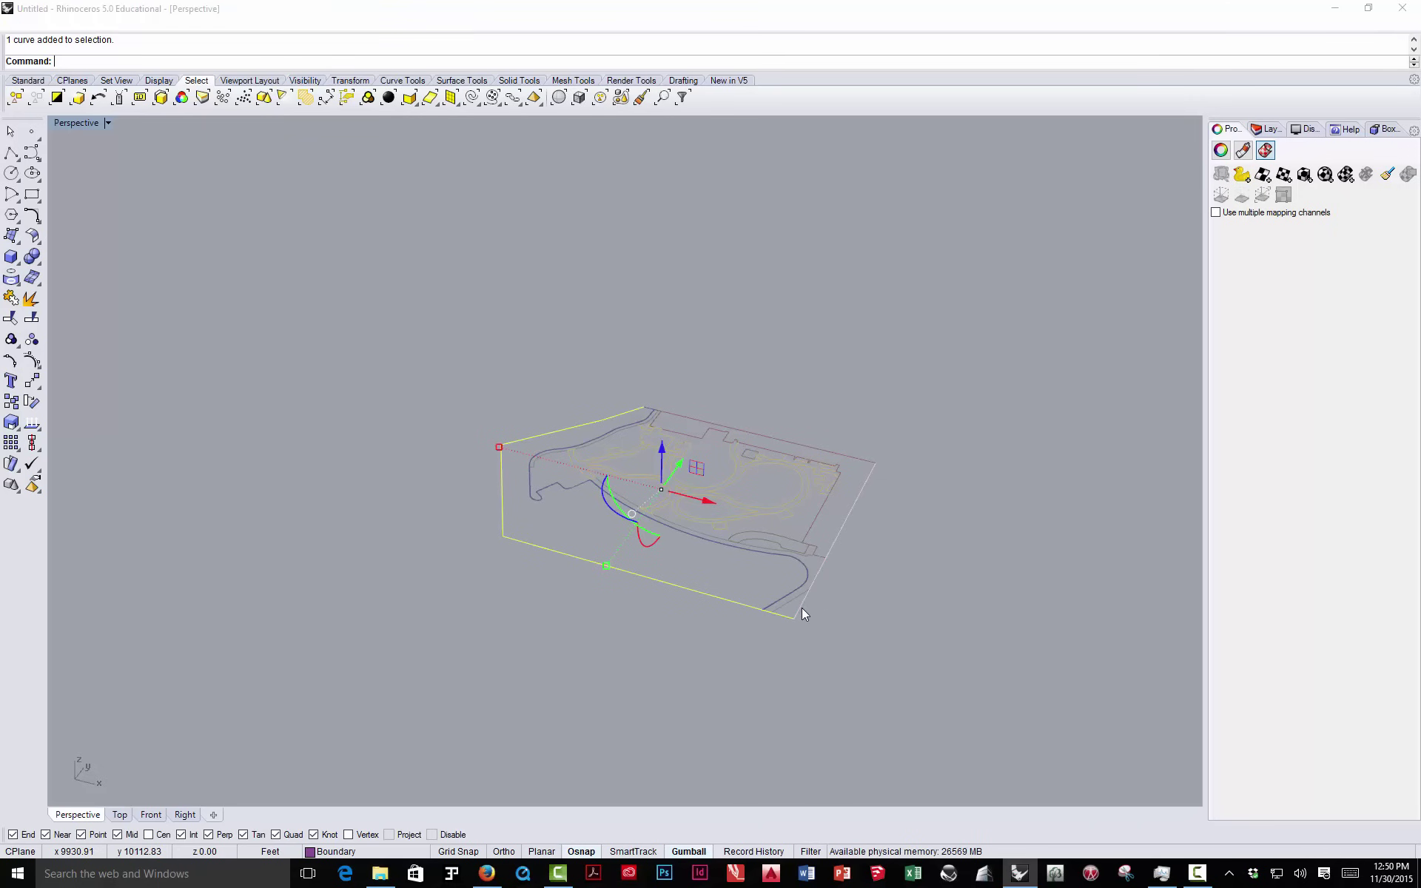
click(802, 608)
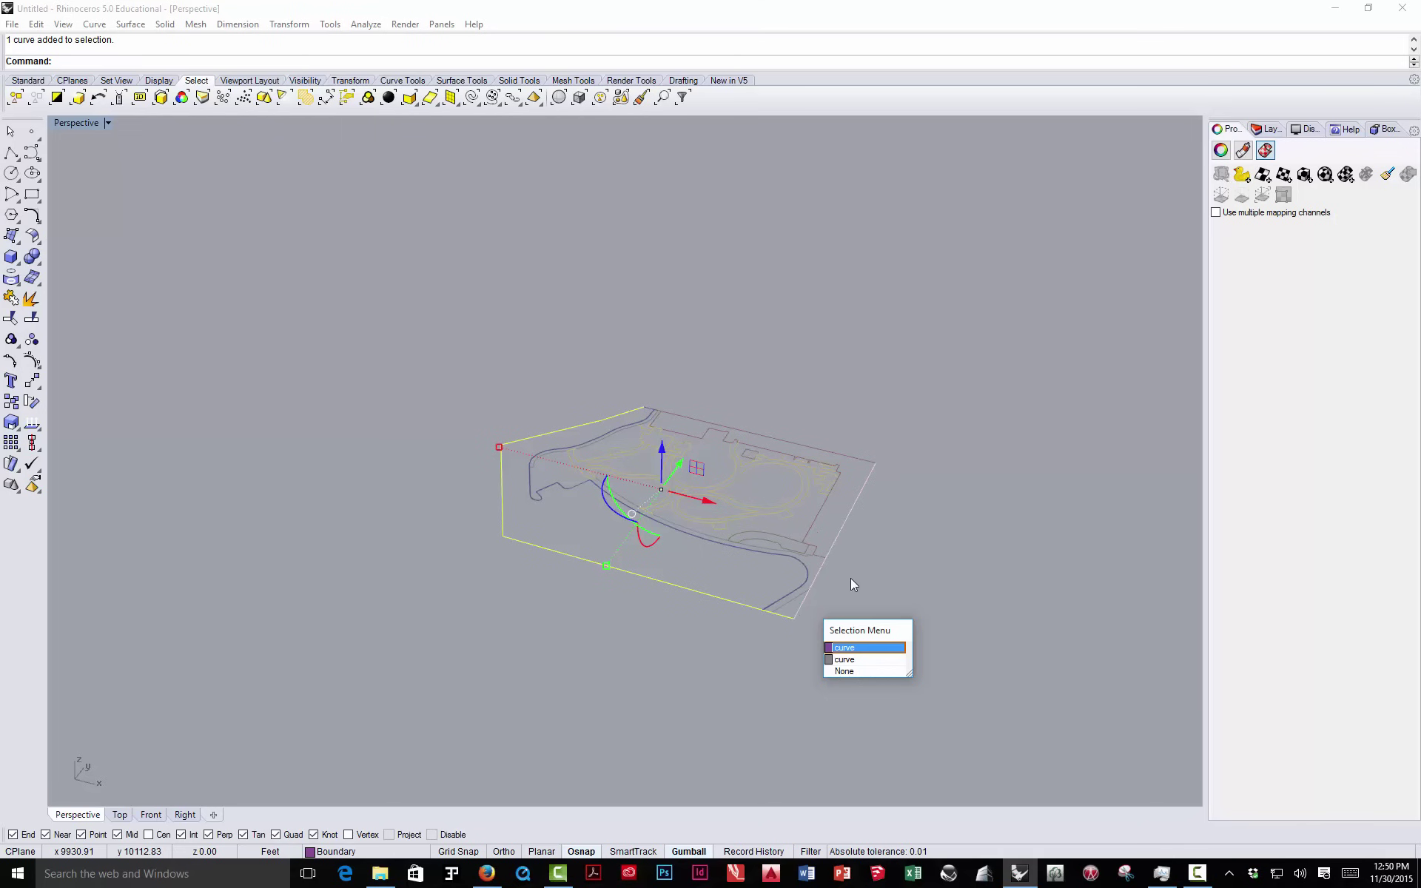
click(850, 659)
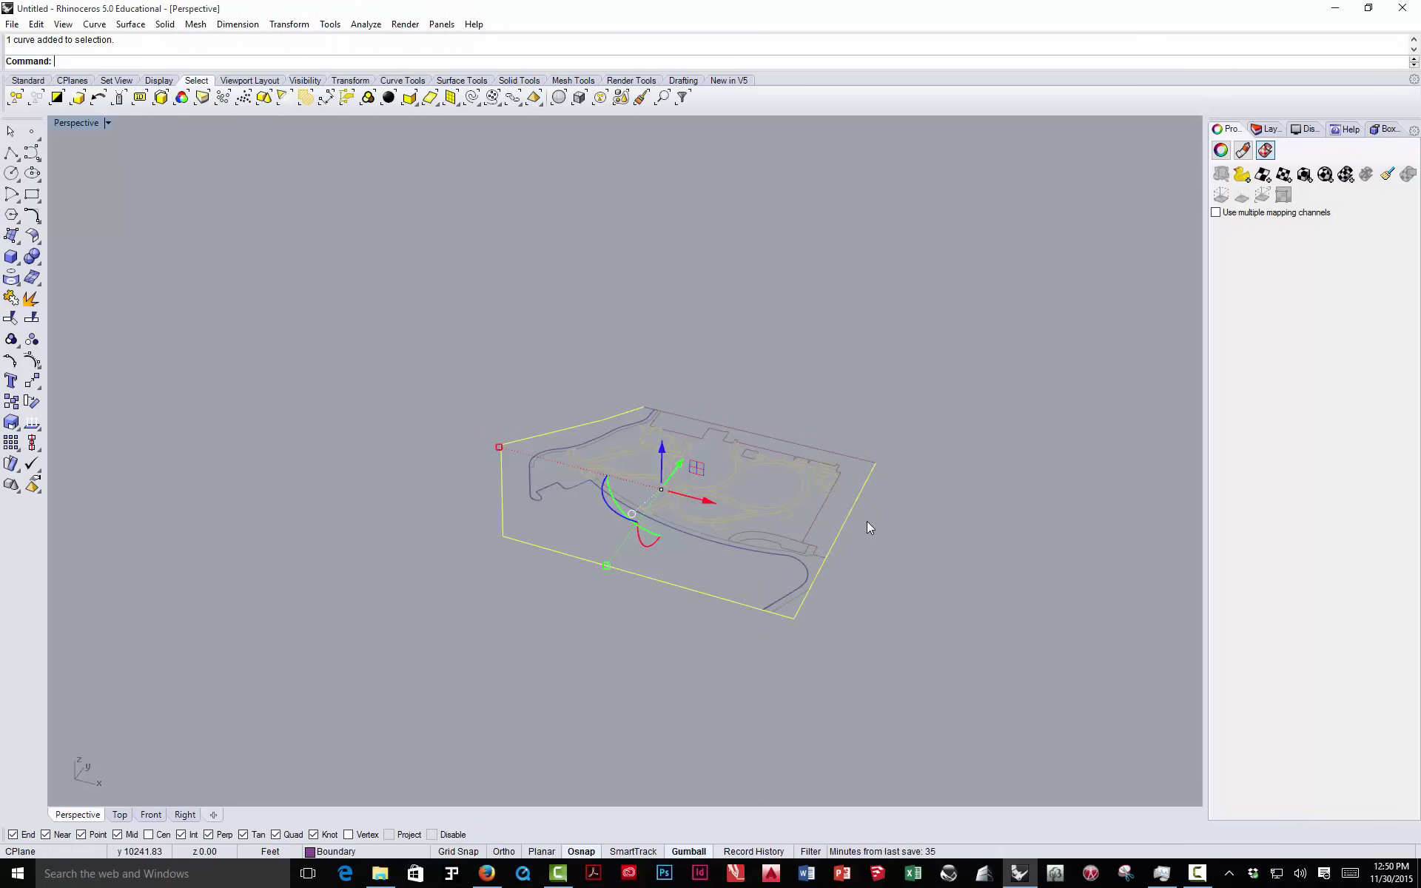
click(855, 461)
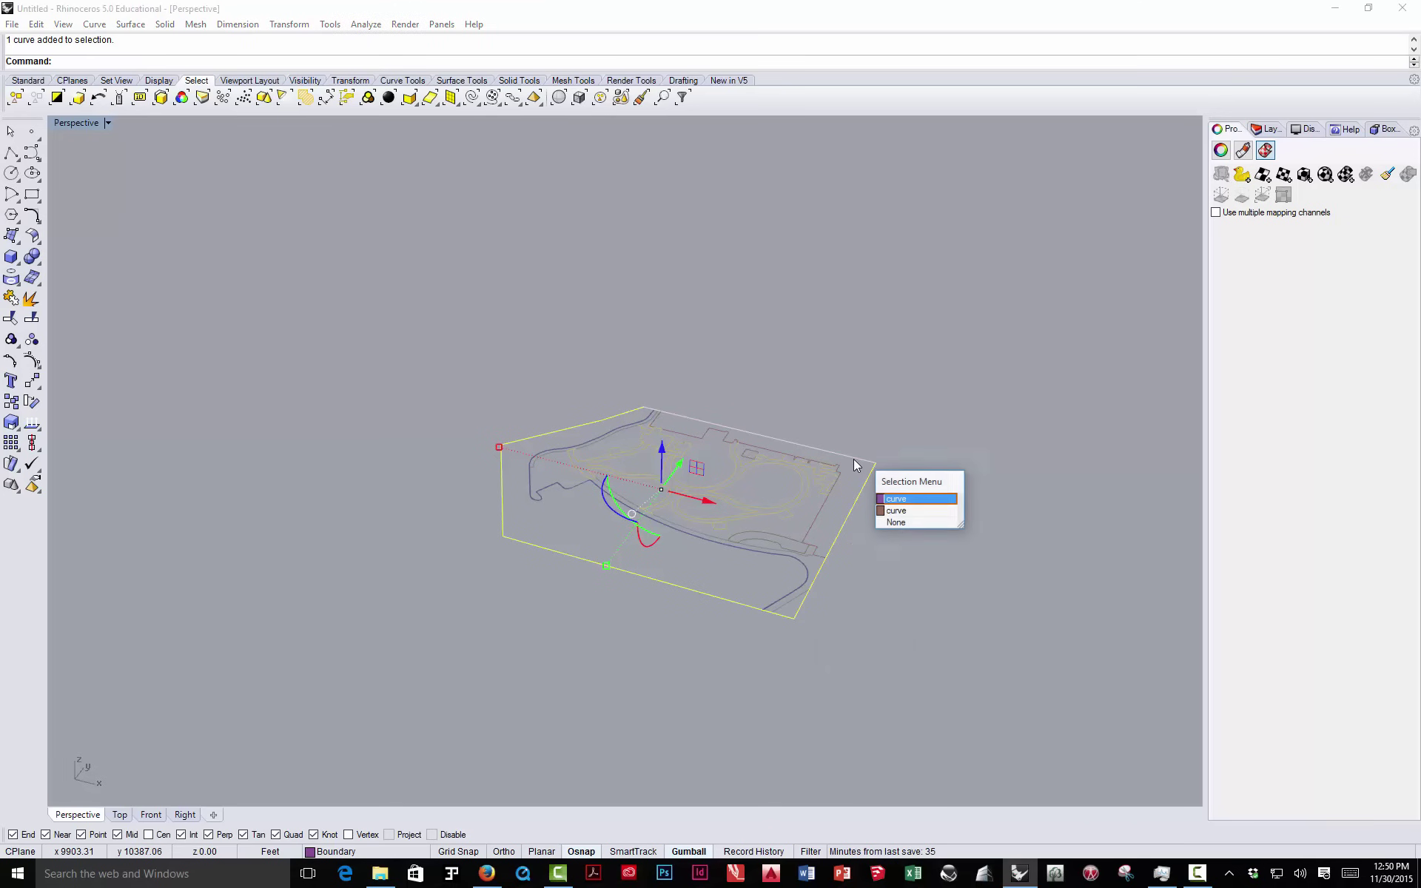
click(900, 508)
scroll(670, 414, up, 3)
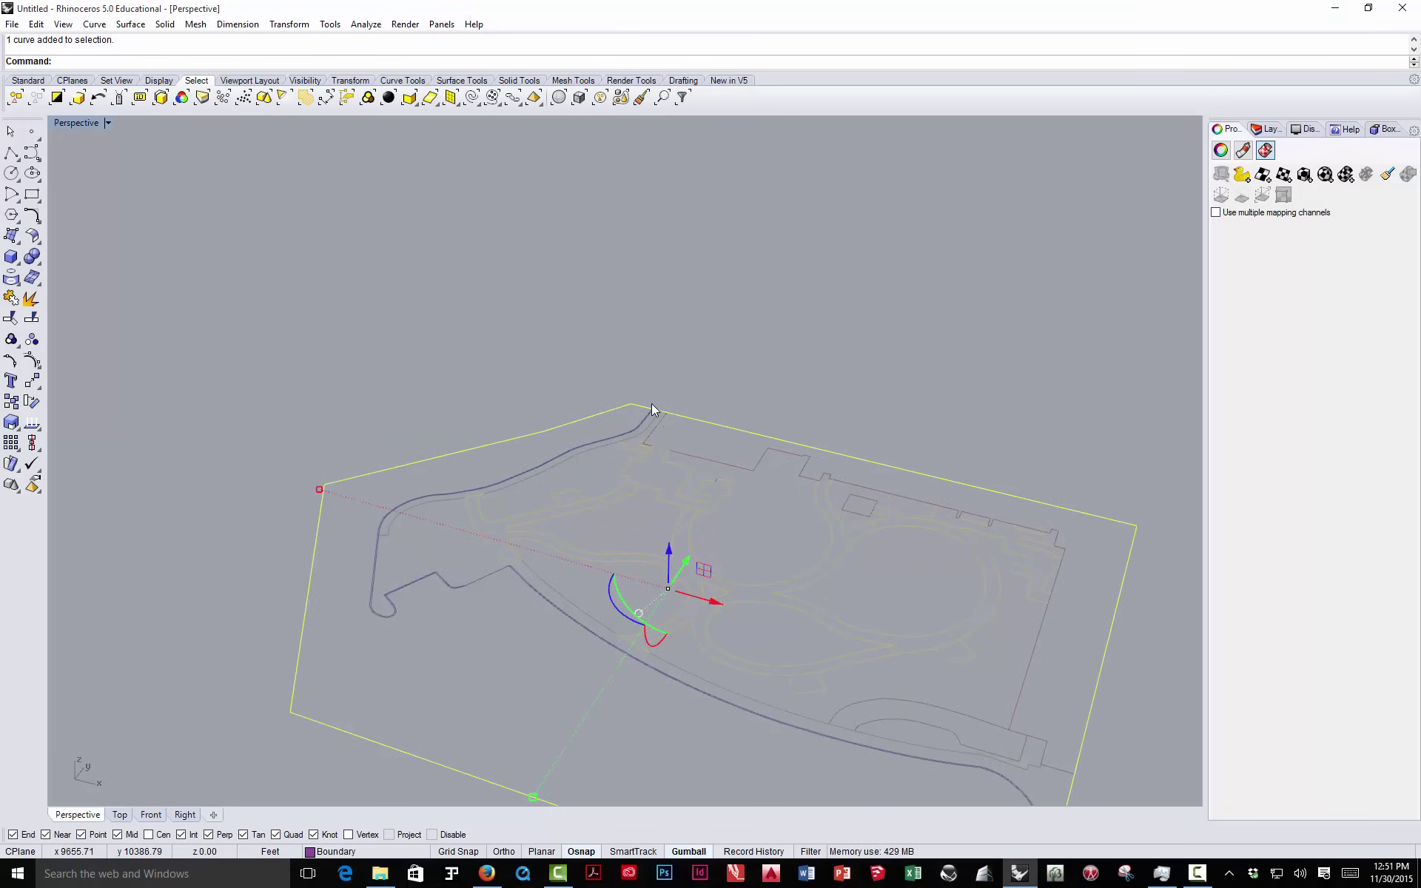
scroll(651, 408, down, 3)
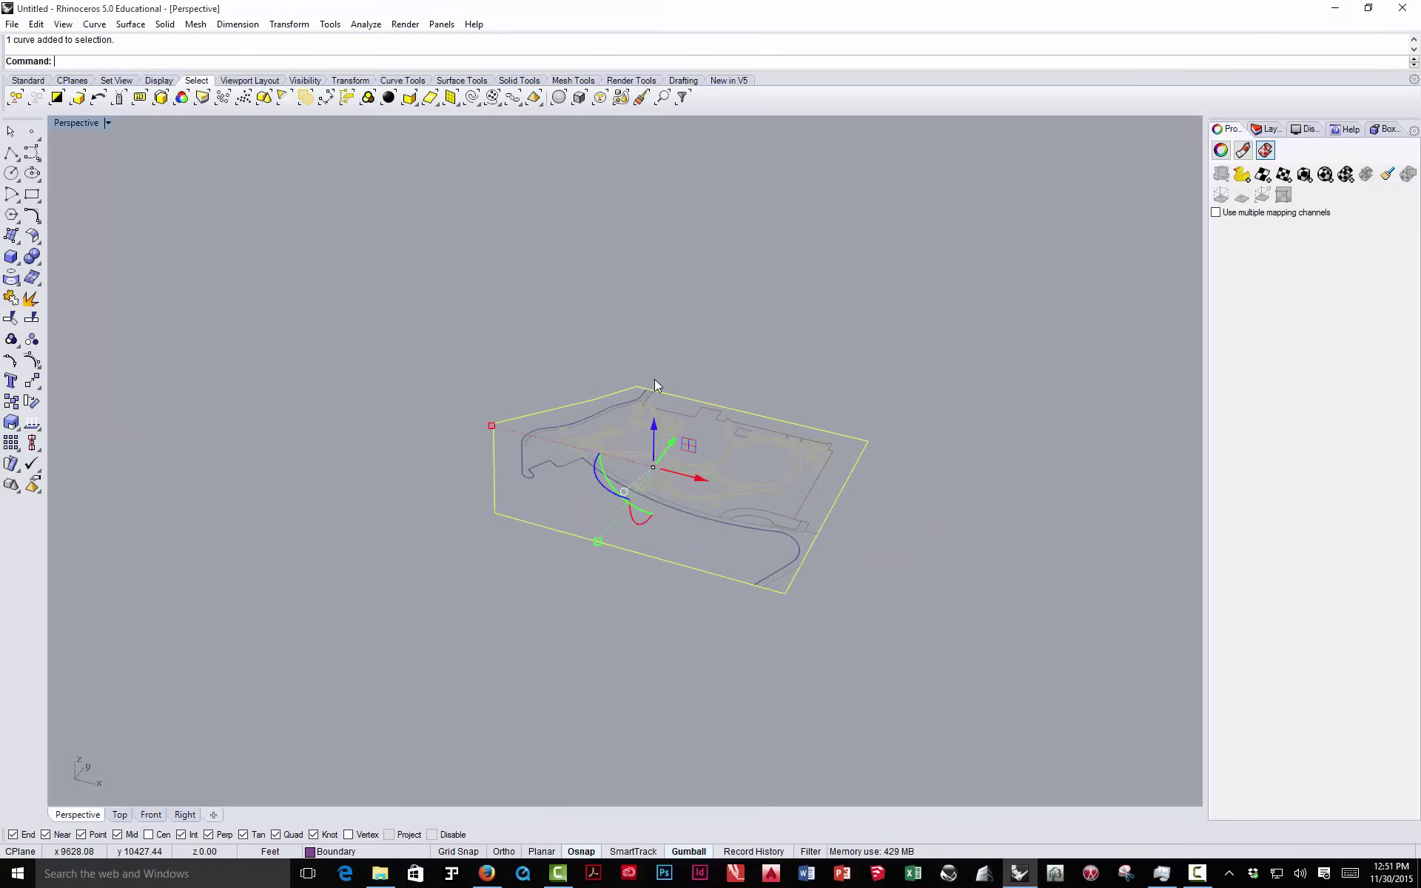
click(11, 297)
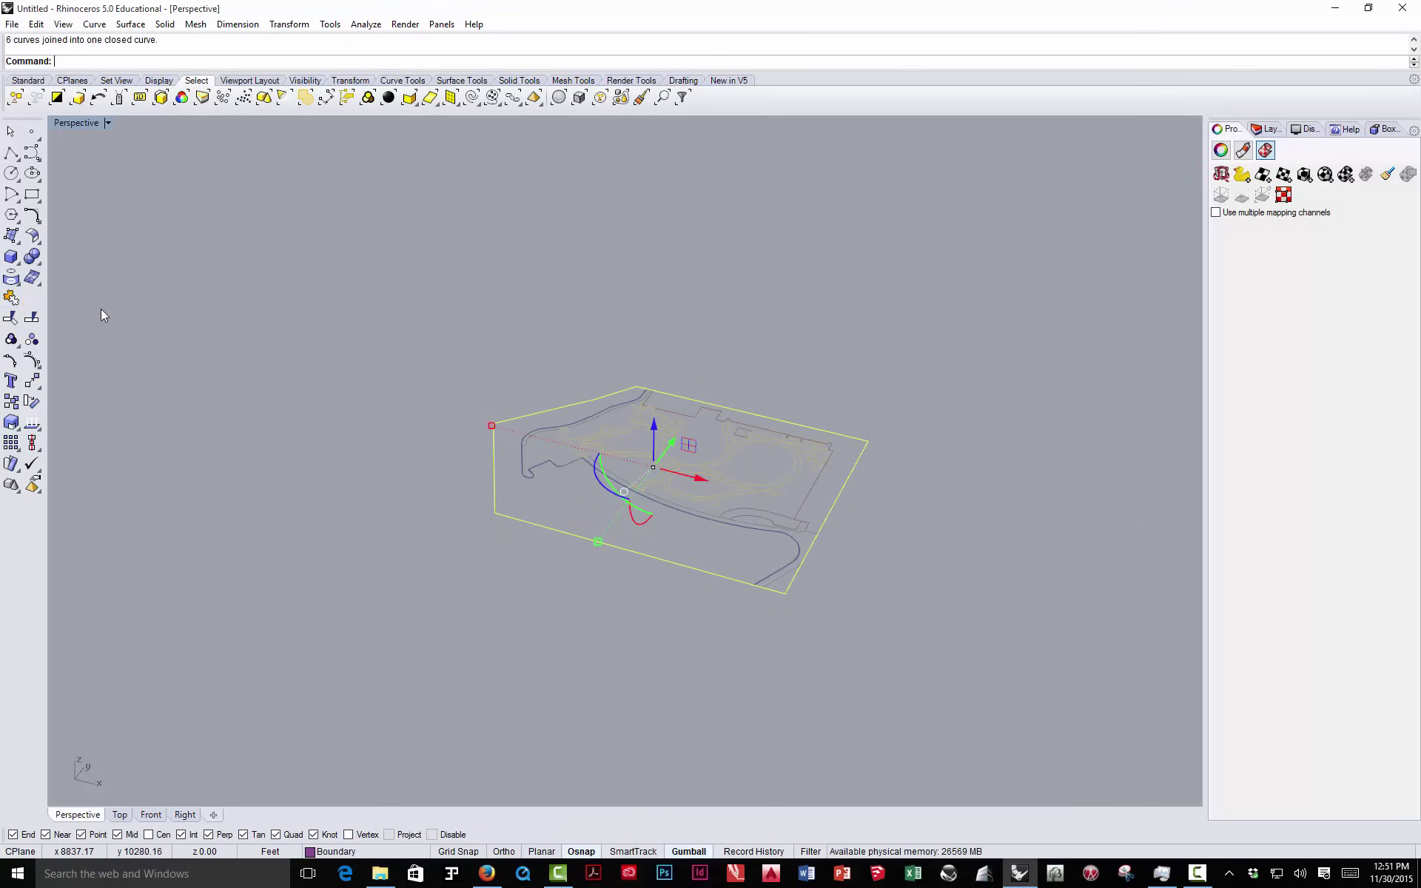
click(477, 549)
- Trim the patch terrain with the closed site boundary curve as cutting object, removing the area outside the boundary
scroll(477, 549, down, 4)
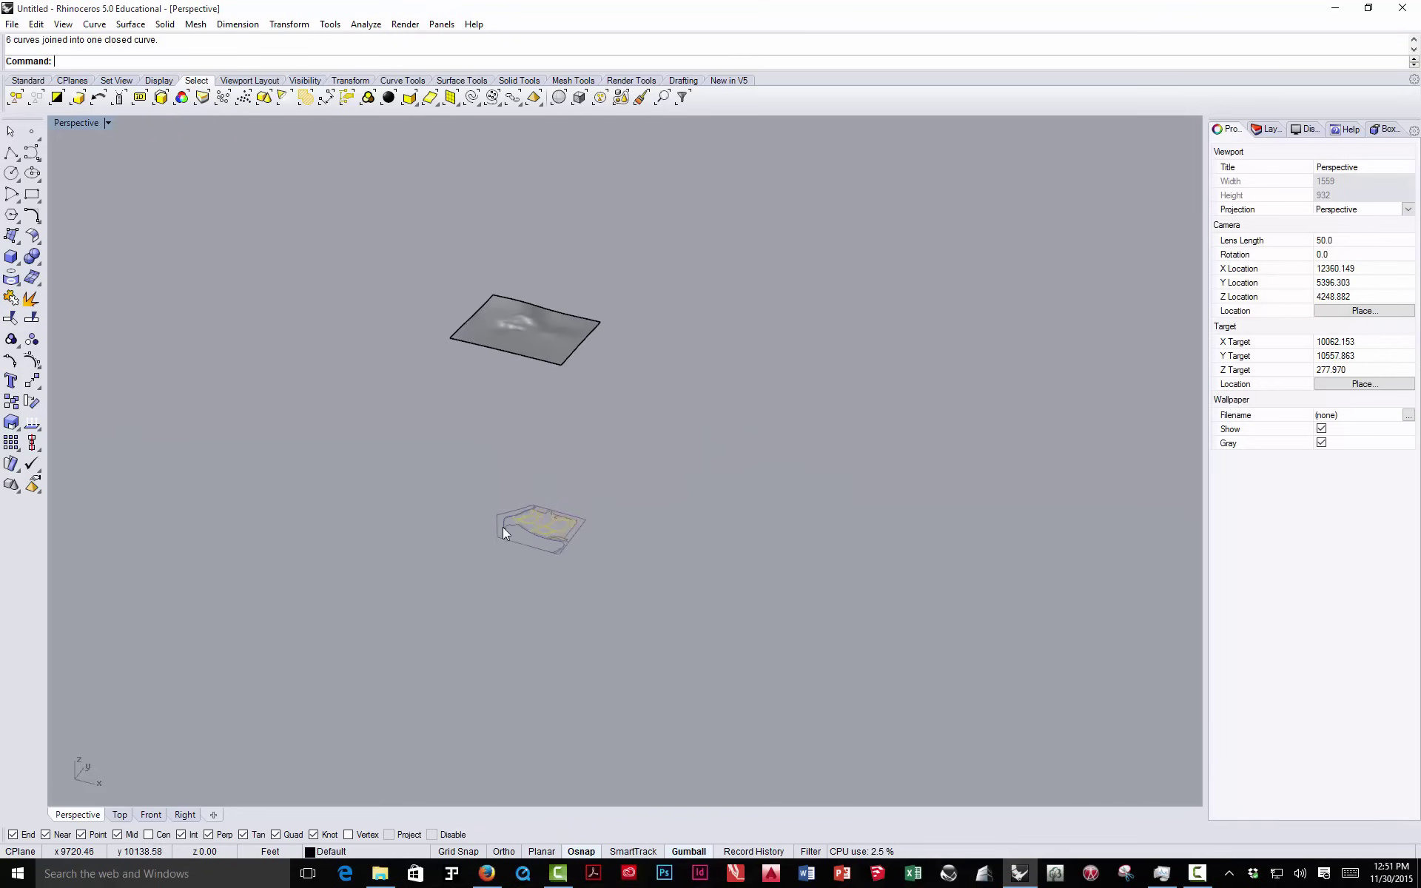
scroll(503, 527, up, 2)
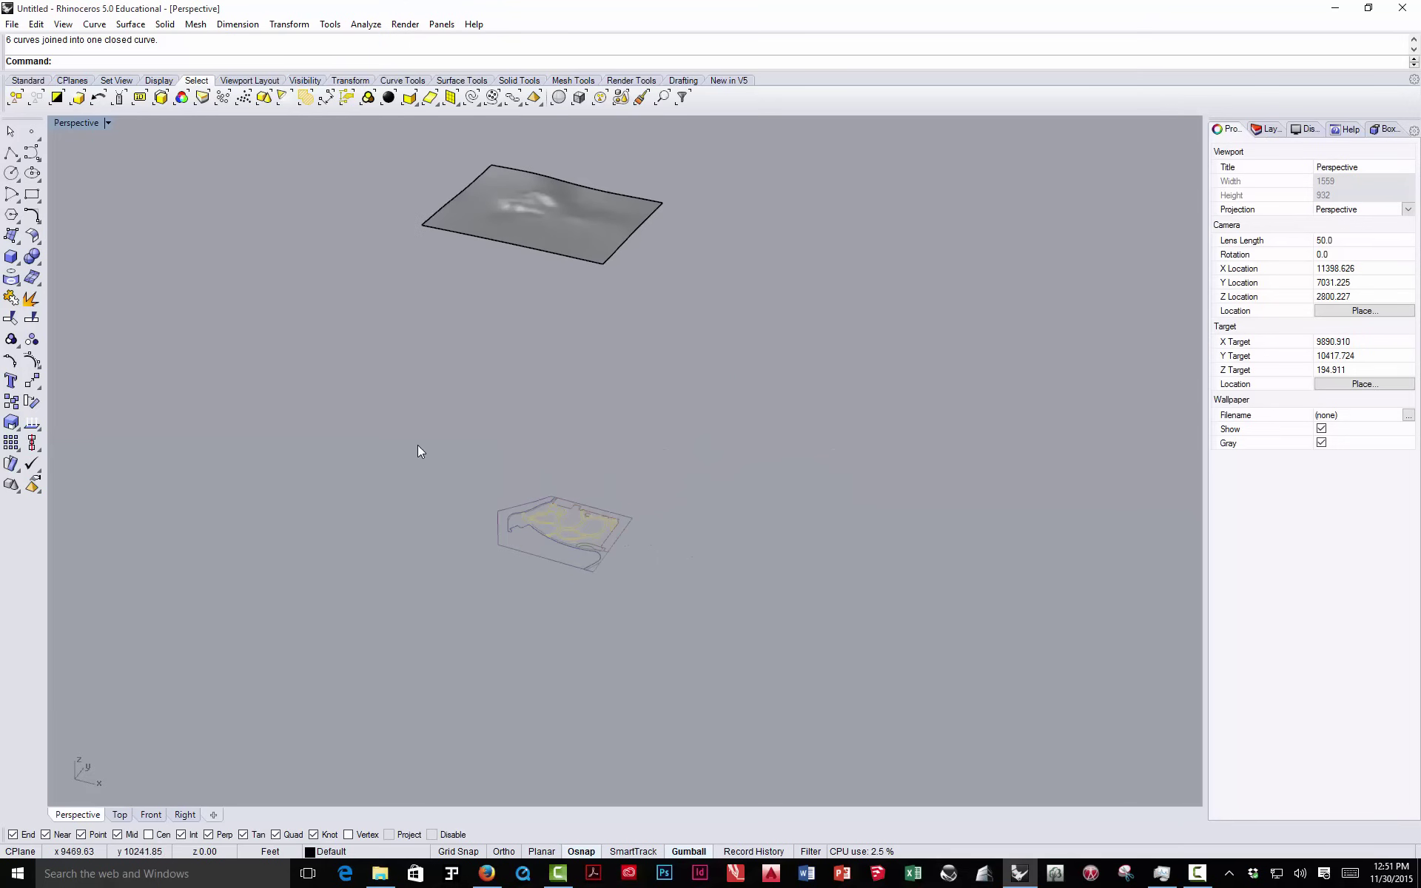
click(10, 318)
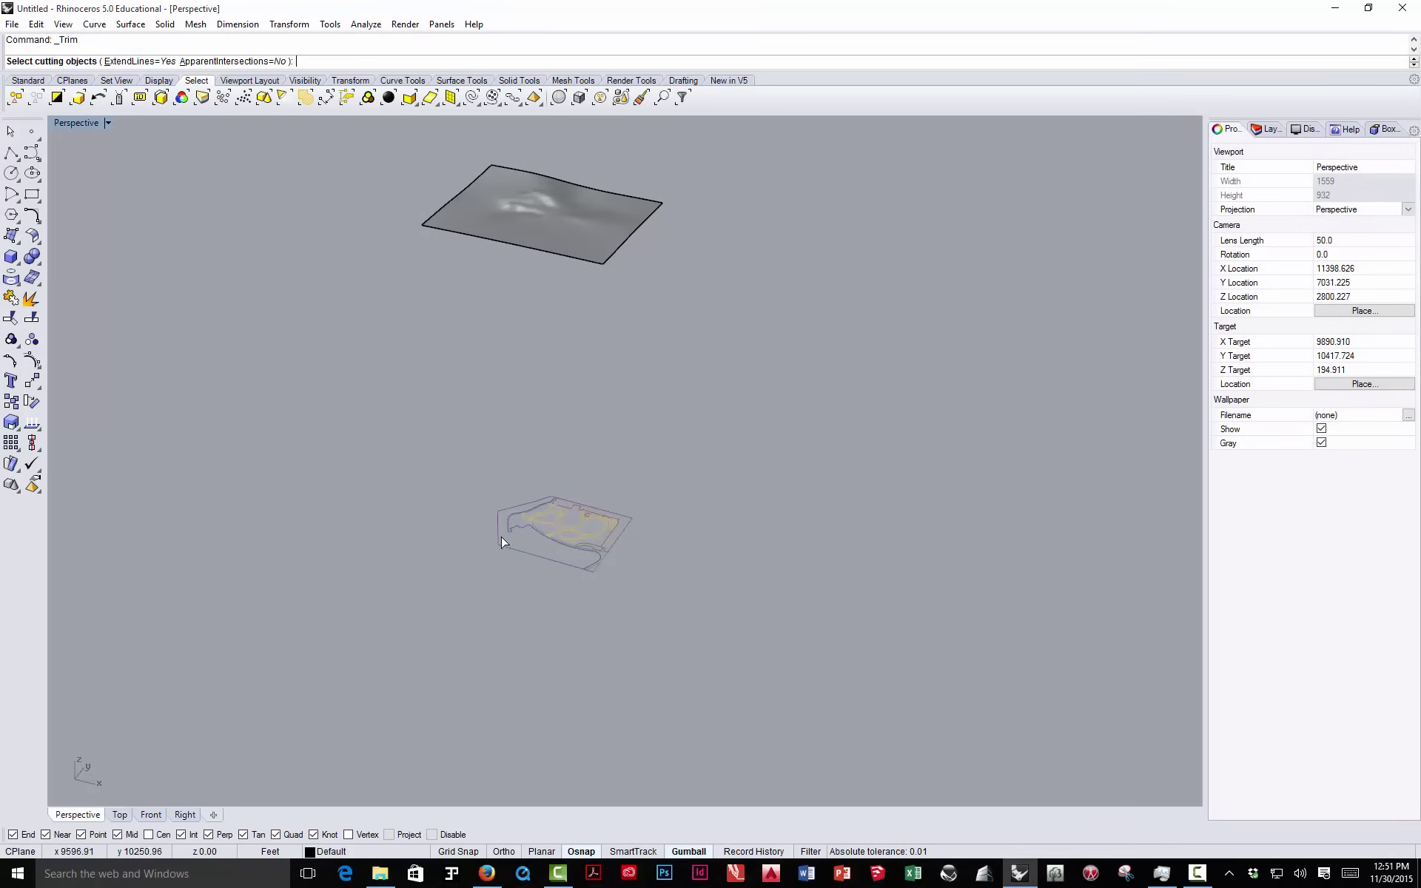
click(525, 560)
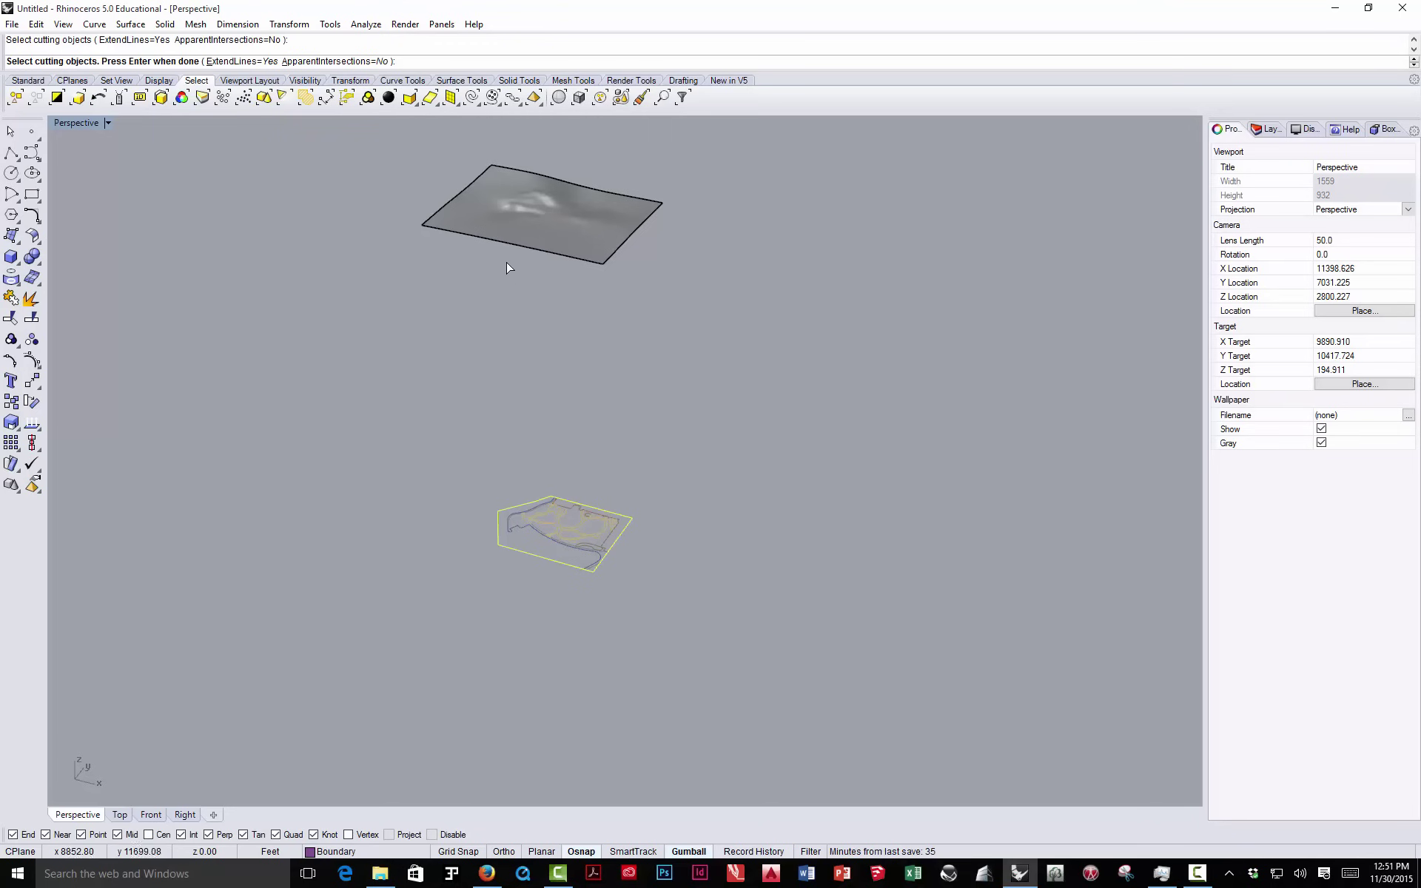
key(Return)
click(447, 220)
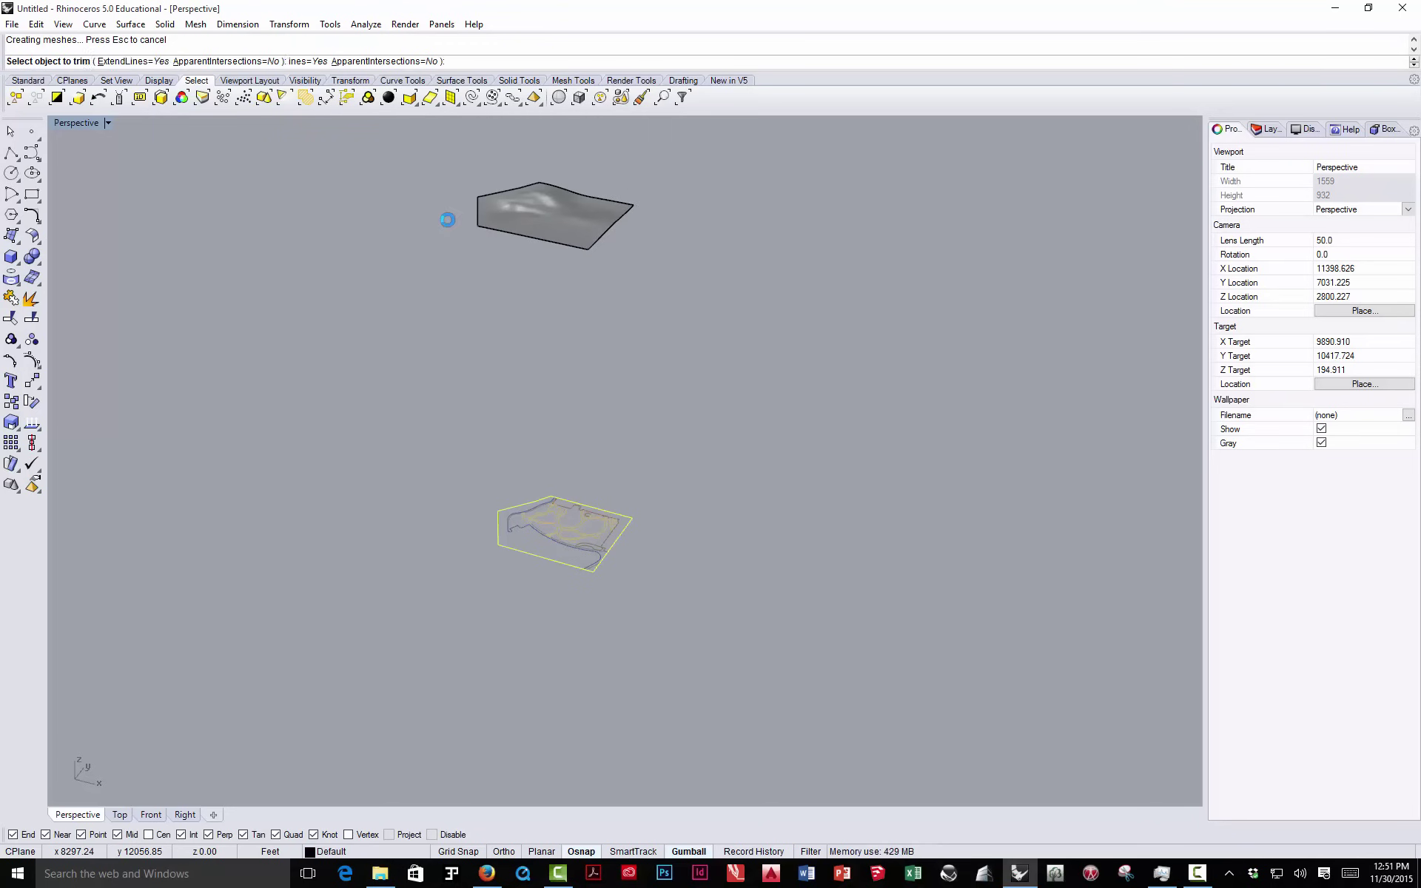
scroll(523, 181, up, 5)
scroll(575, 253, down, 5)
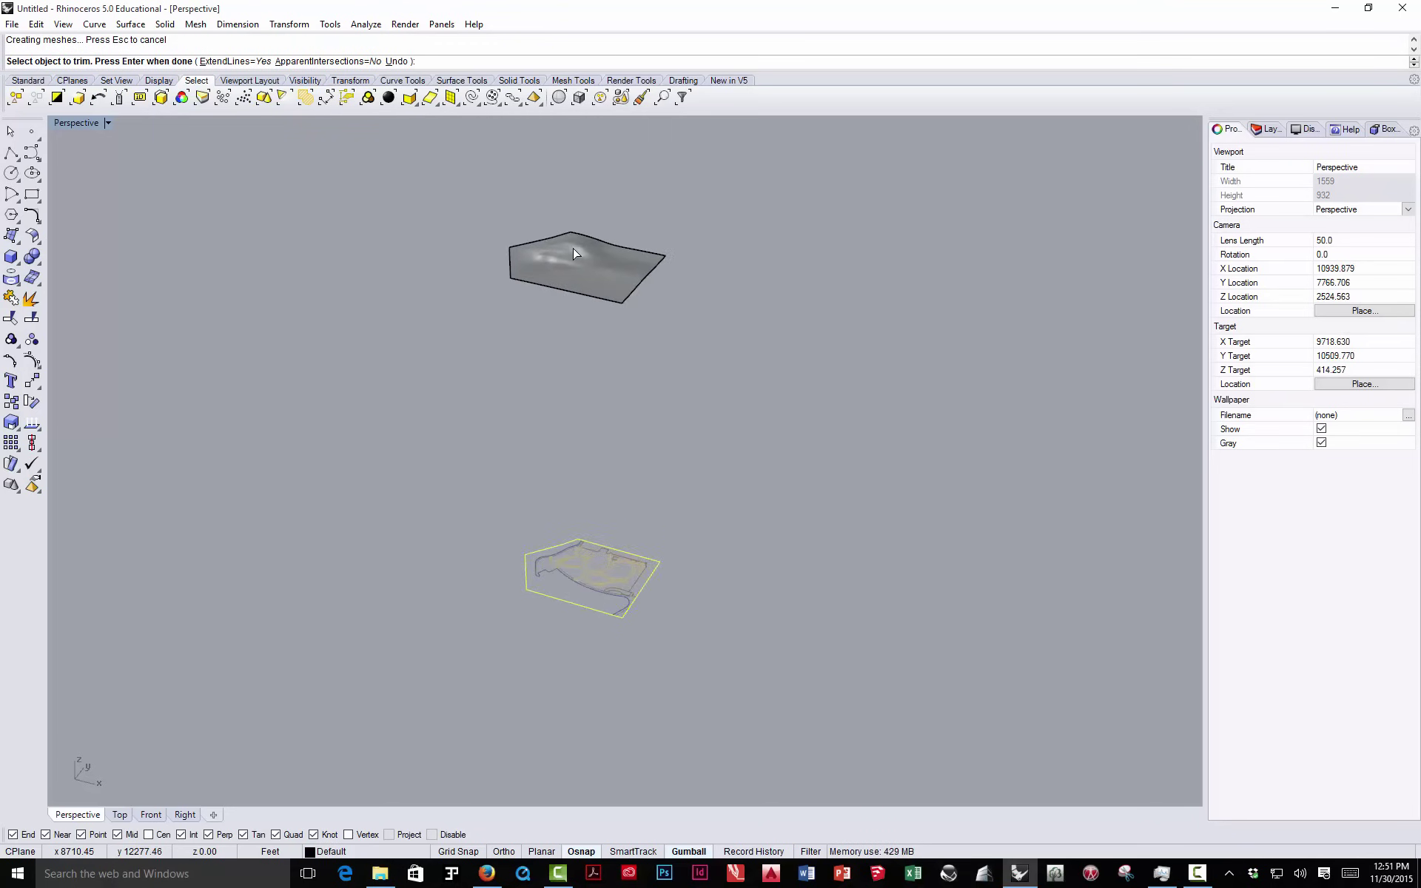
click(12, 133)
- Select the trimmed terrain surface and set its material assignment to Object
scroll(552, 228, up, 12)
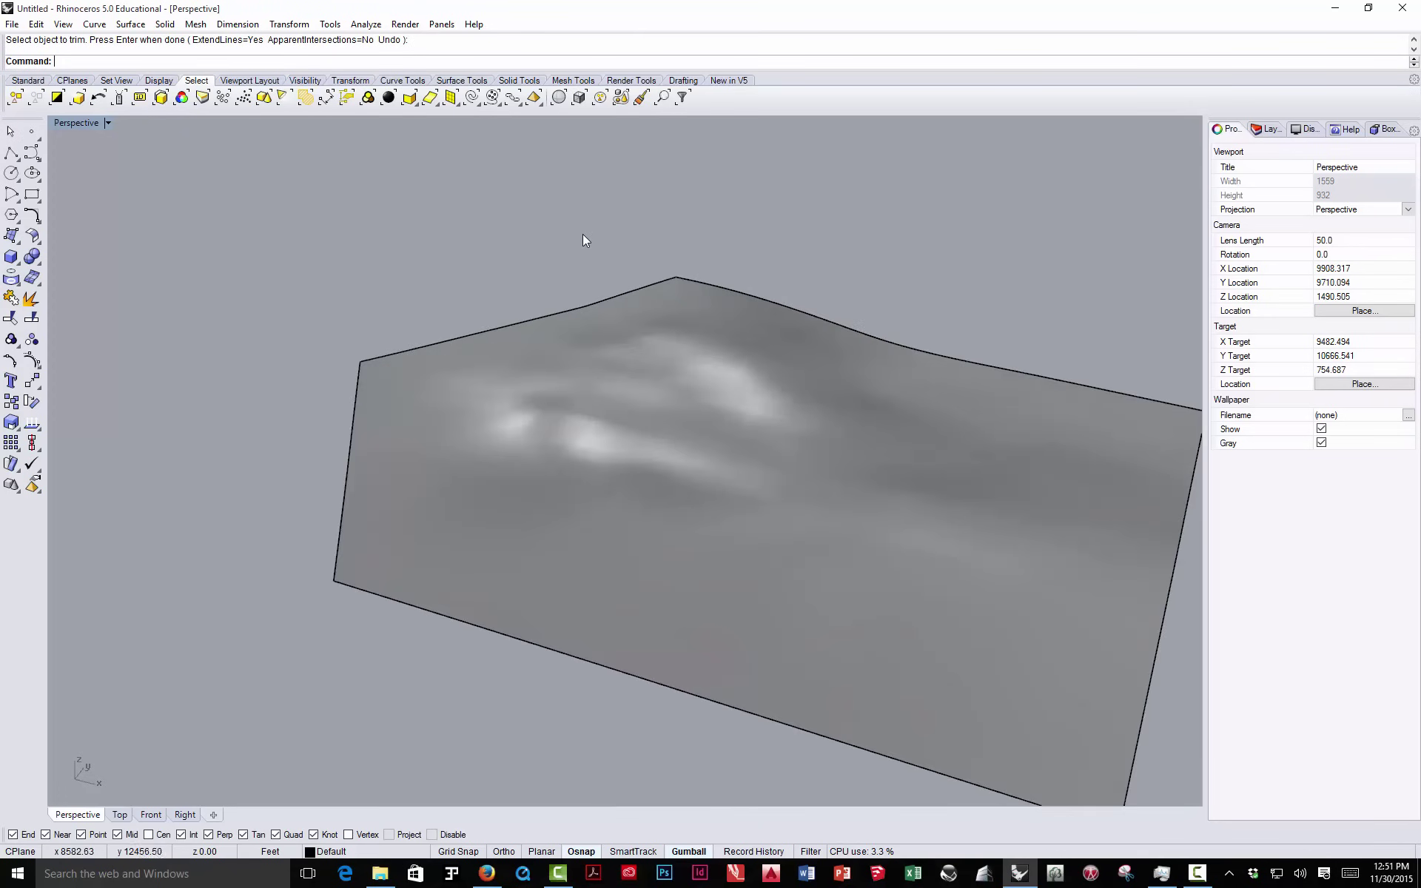
scroll(584, 236, down, 7)
right_drag(627, 250, 631, 286)
scroll(621, 279, down, 4)
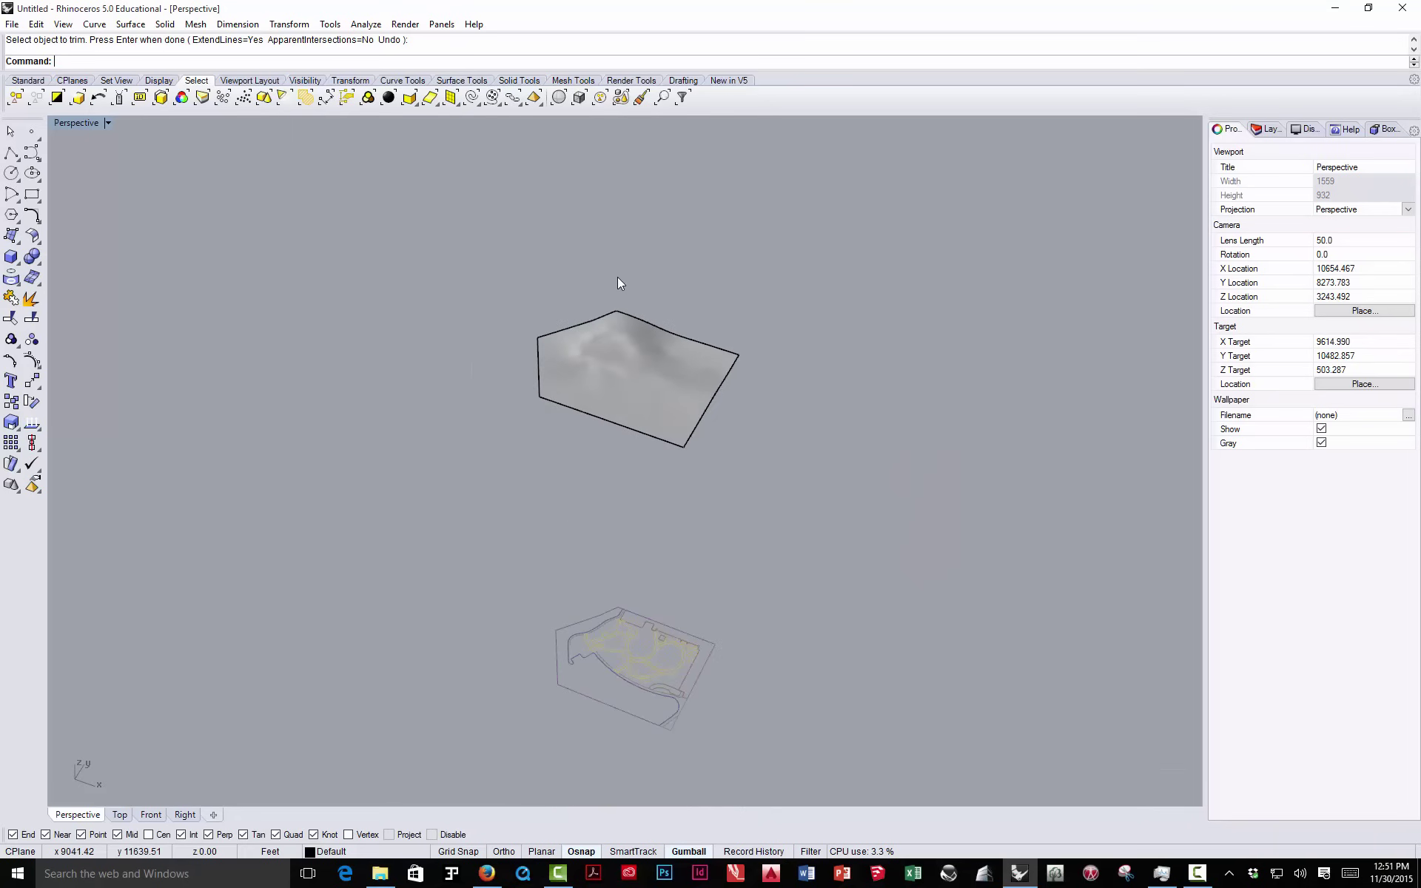
click(625, 370)
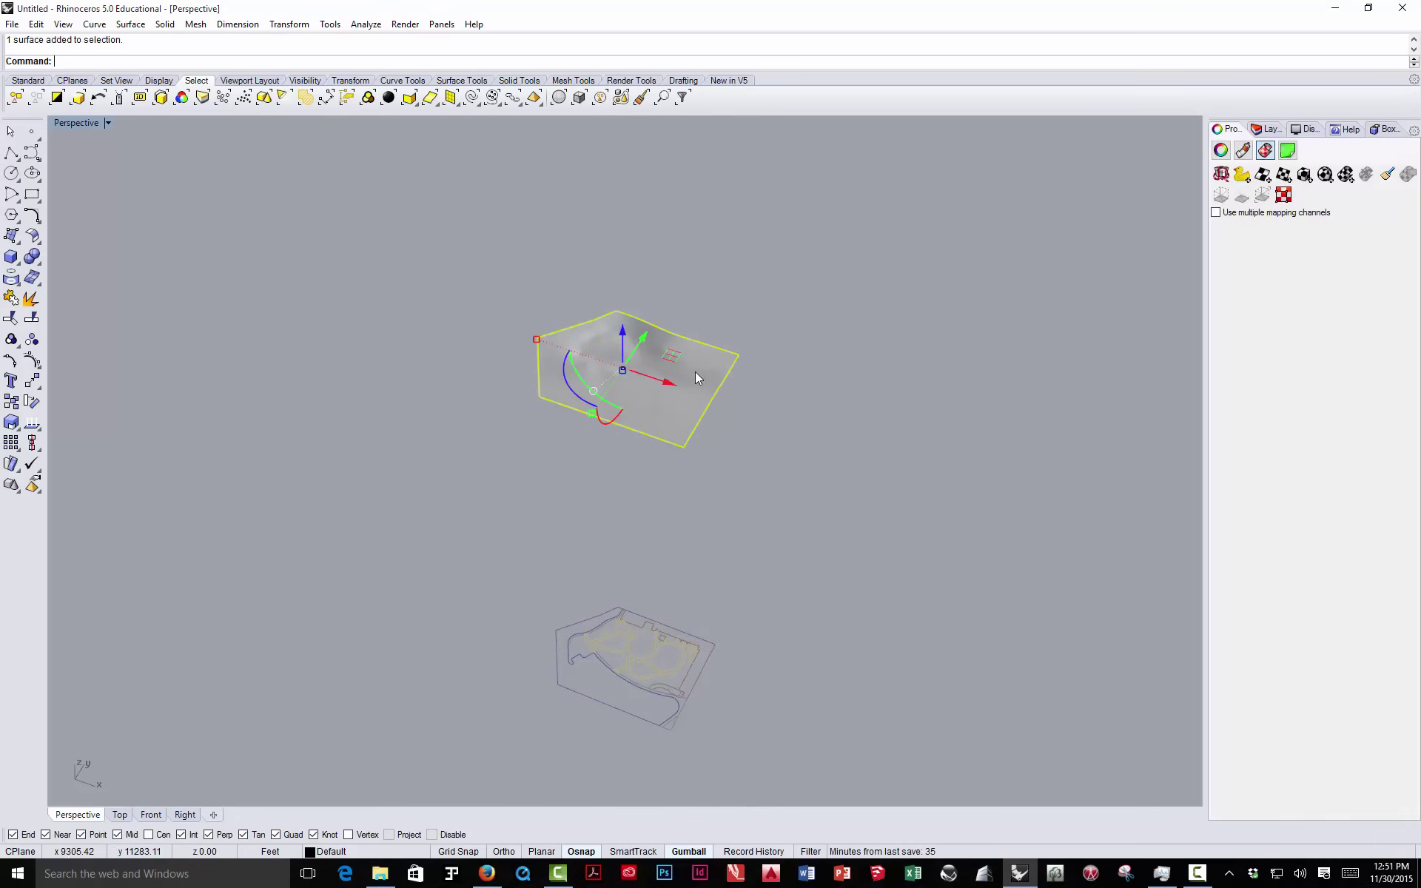
click(1222, 151)
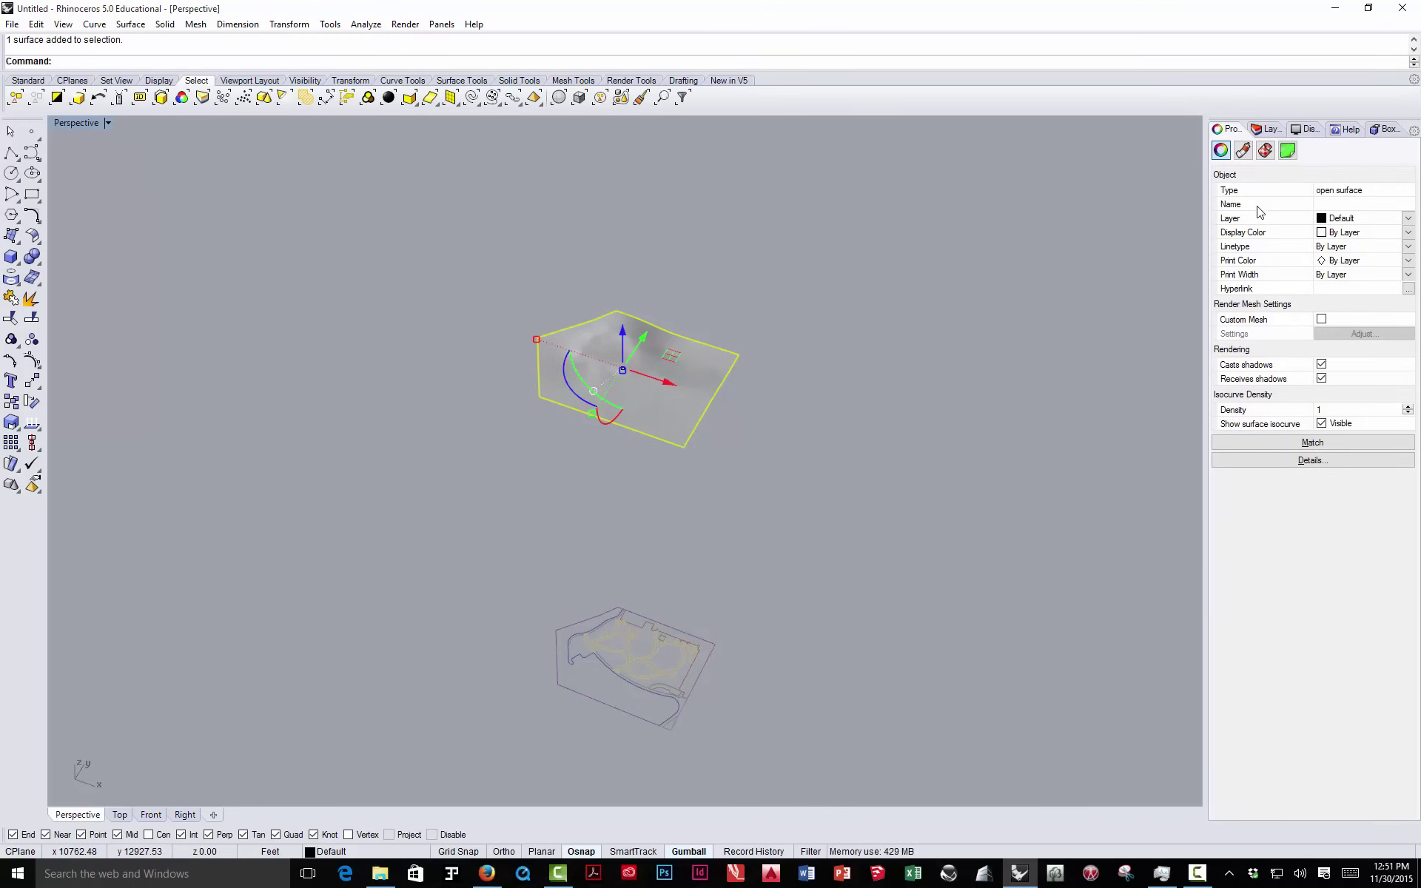
click(1243, 151)
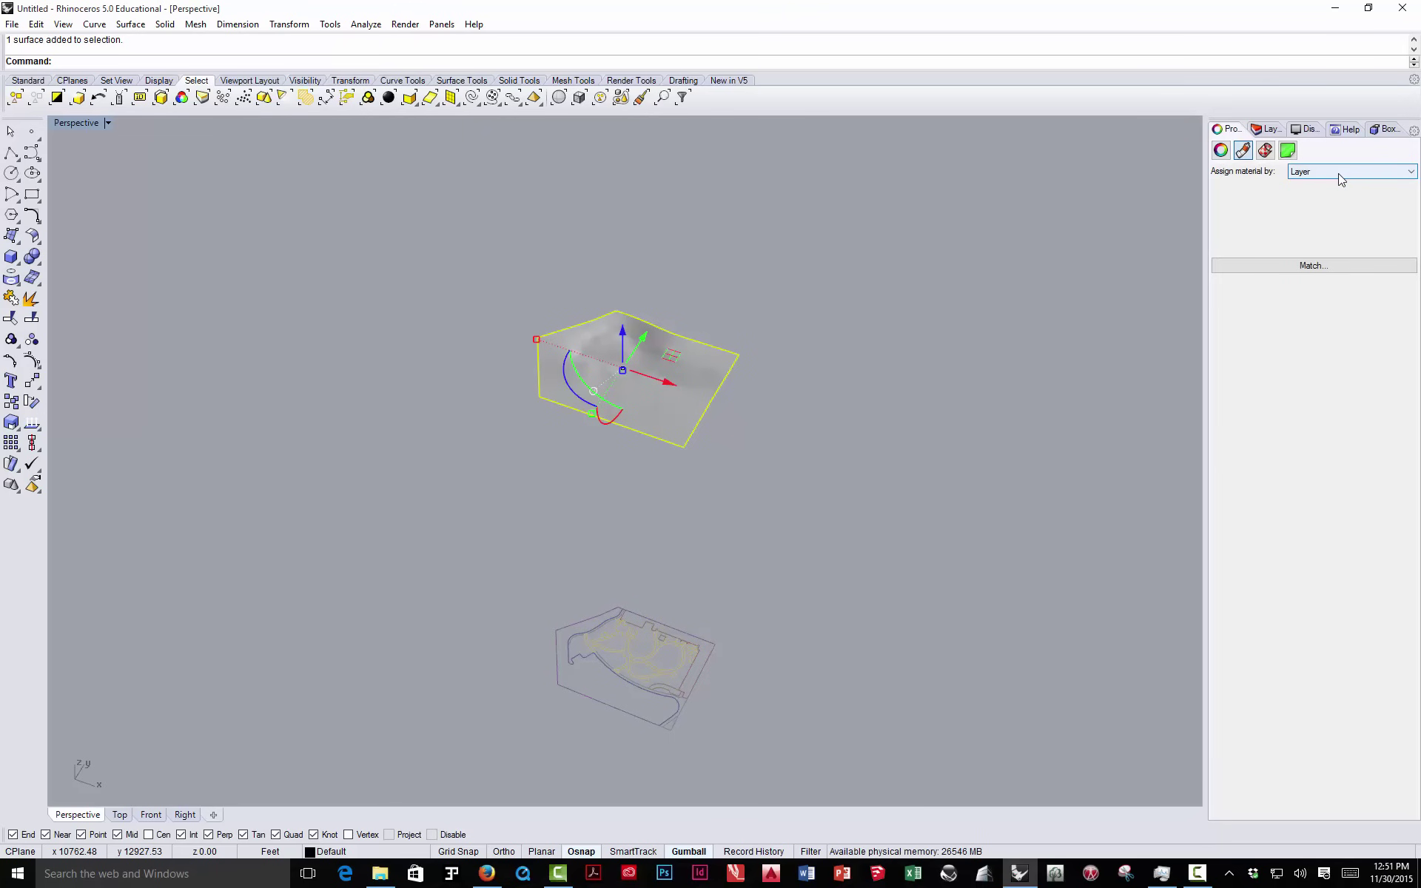
click(1339, 177)
click(1333, 201)
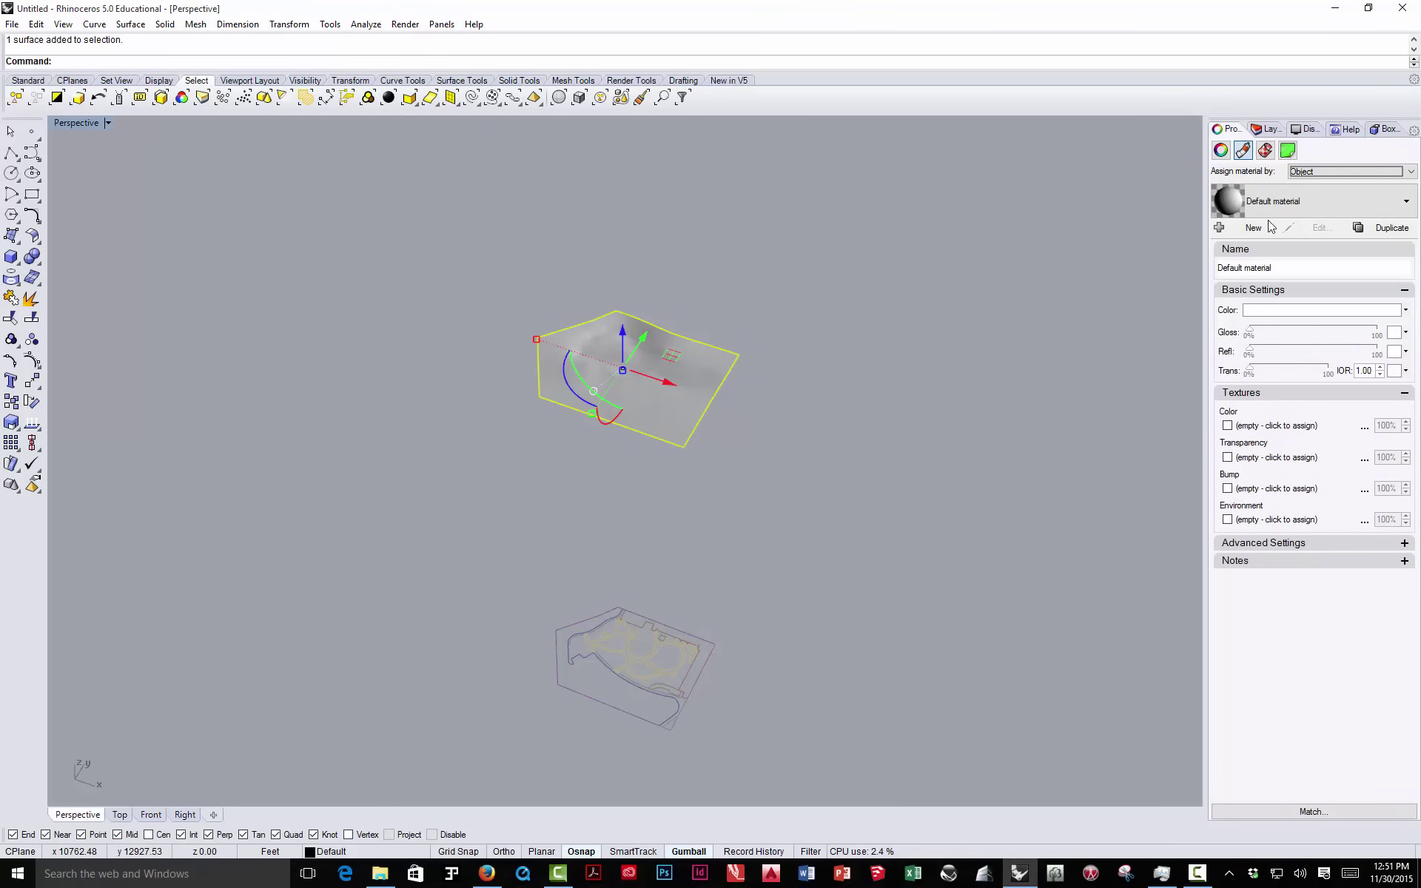
- Assign the image Healing Garden - raster image.png as the color texture of the terrain surface's material
click(1258, 426)
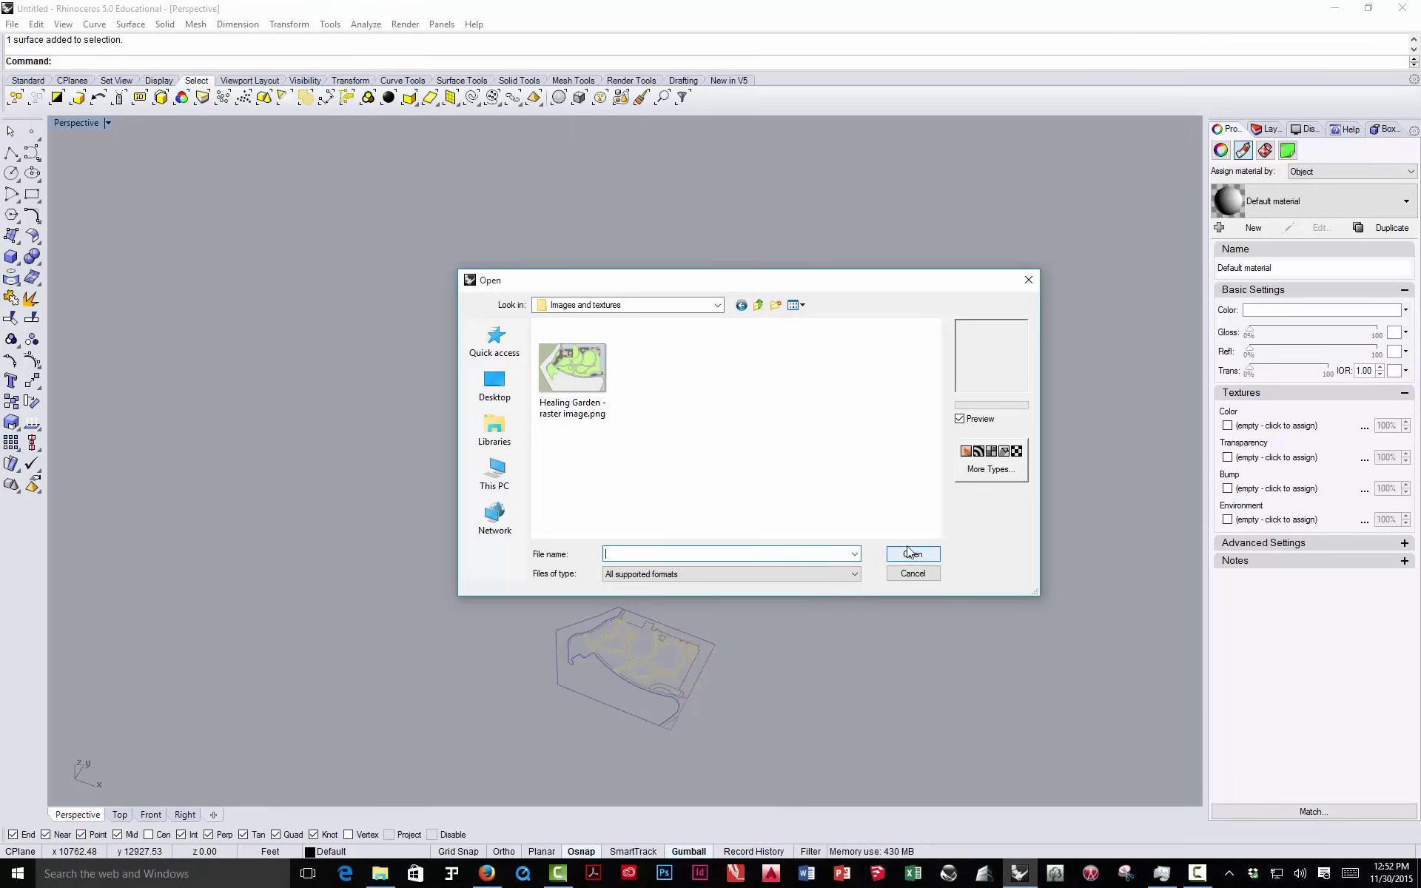
click(581, 371)
click(911, 555)
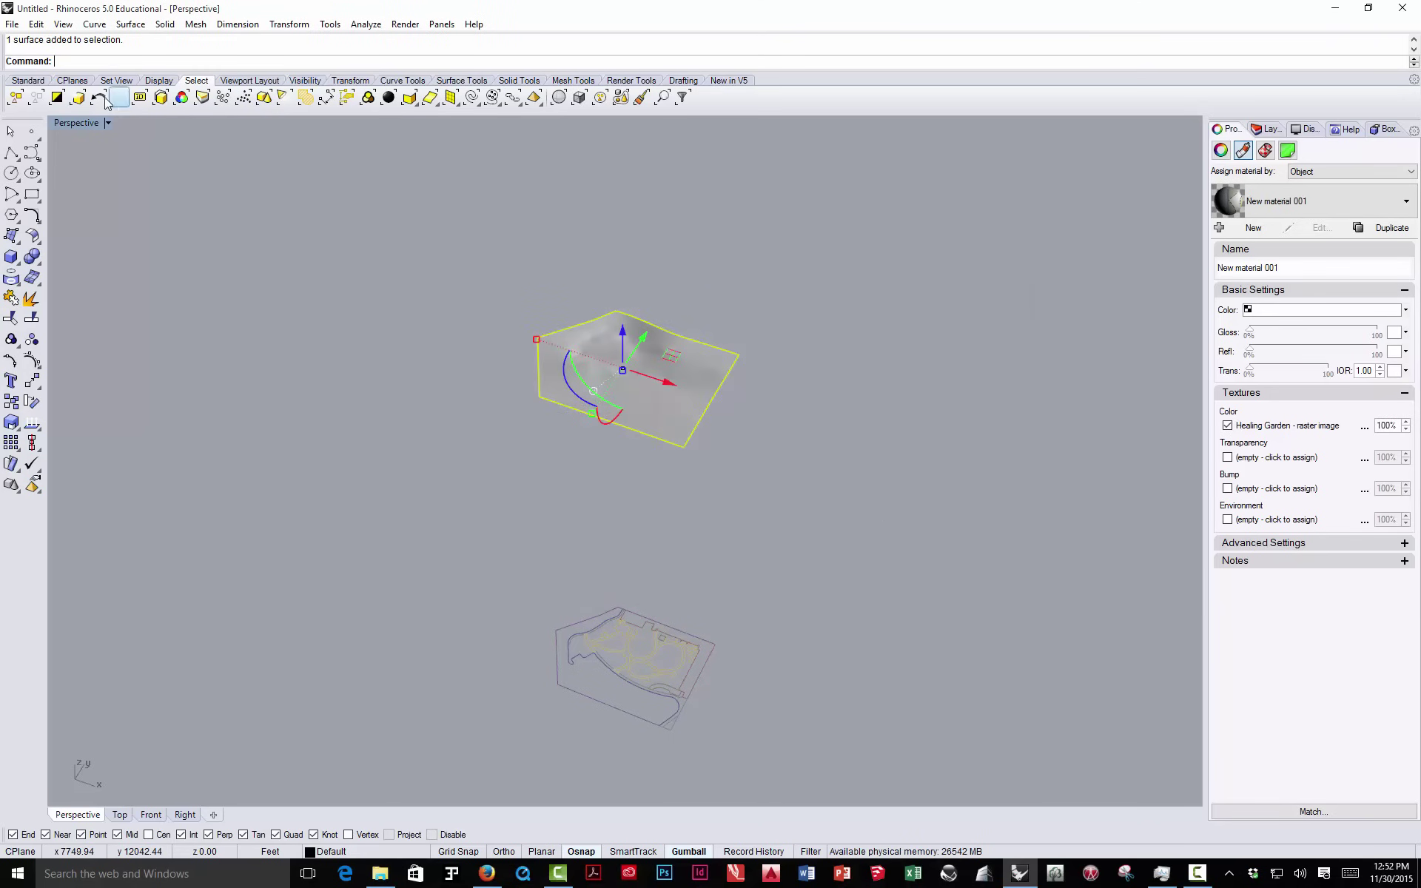
- Display the perspective viewport in Rendered mode and deselect the terrain to check the applied image
click(108, 124)
click(113, 192)
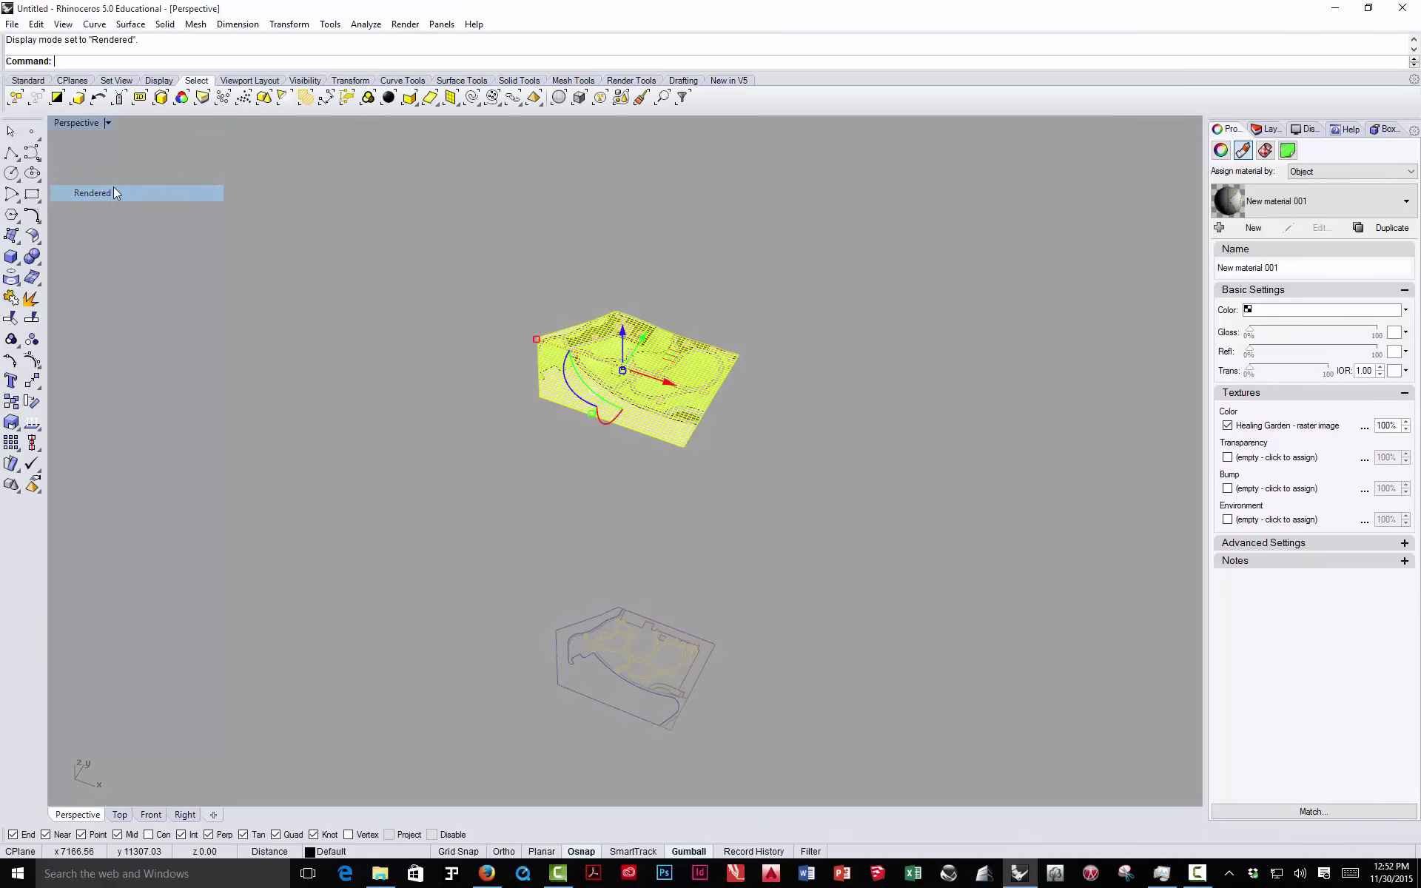
click(632, 286)
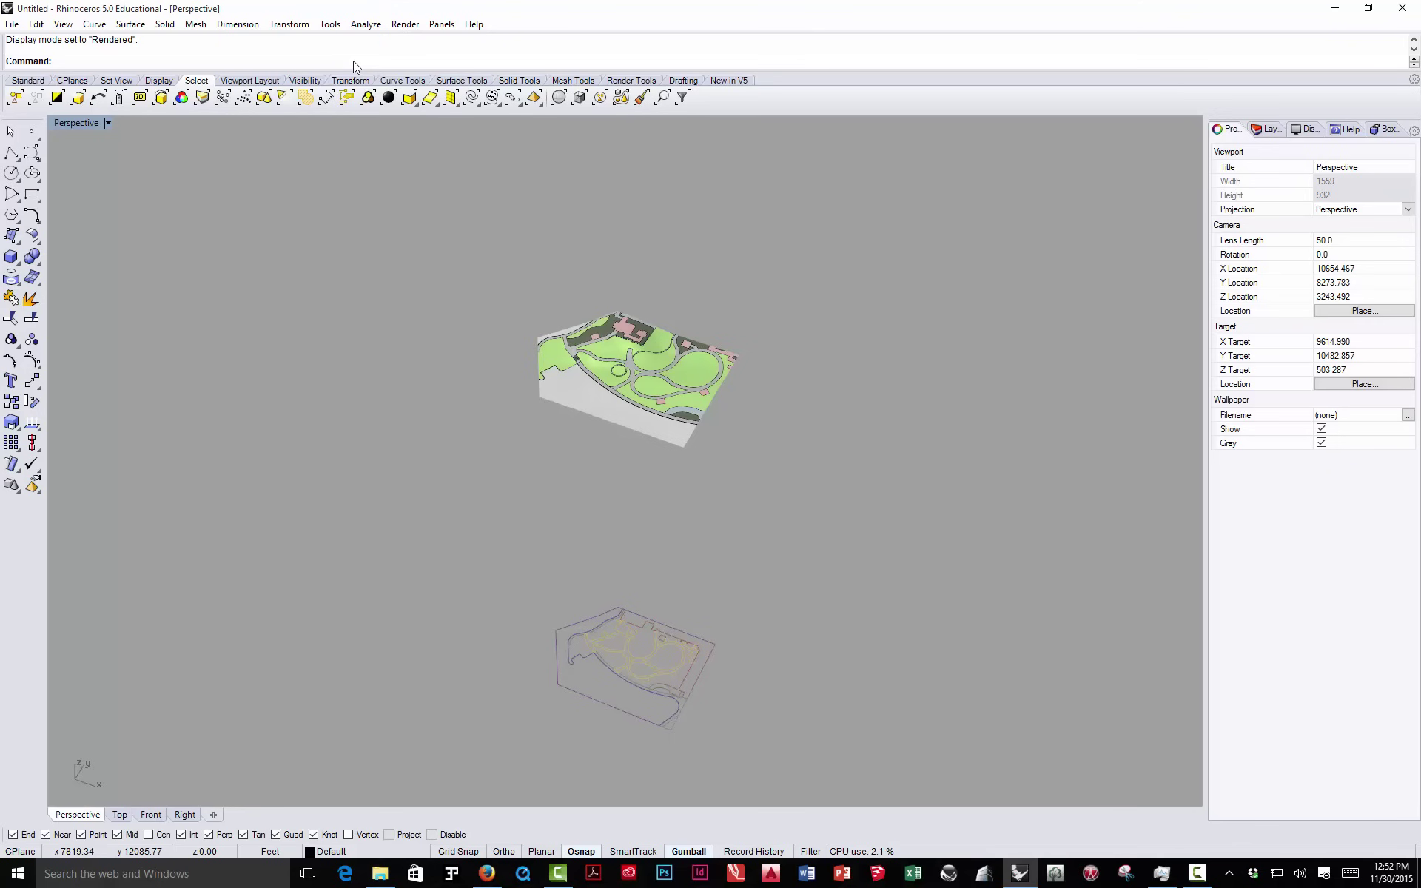
- Use SetObjectDisplayMode to give the terrain surface its own Rendered display mode
text(Objec)
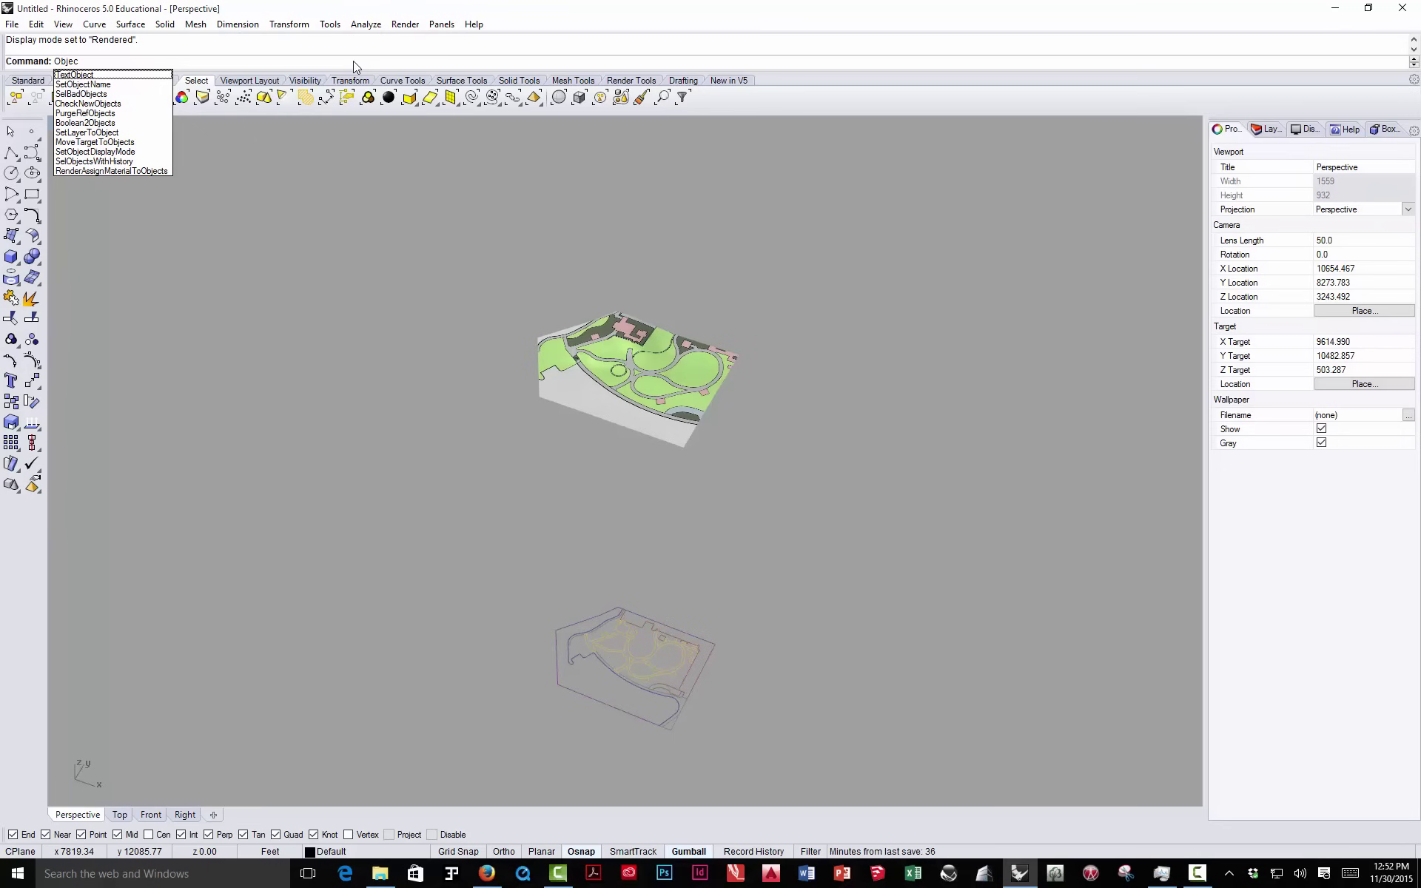
click(144, 152)
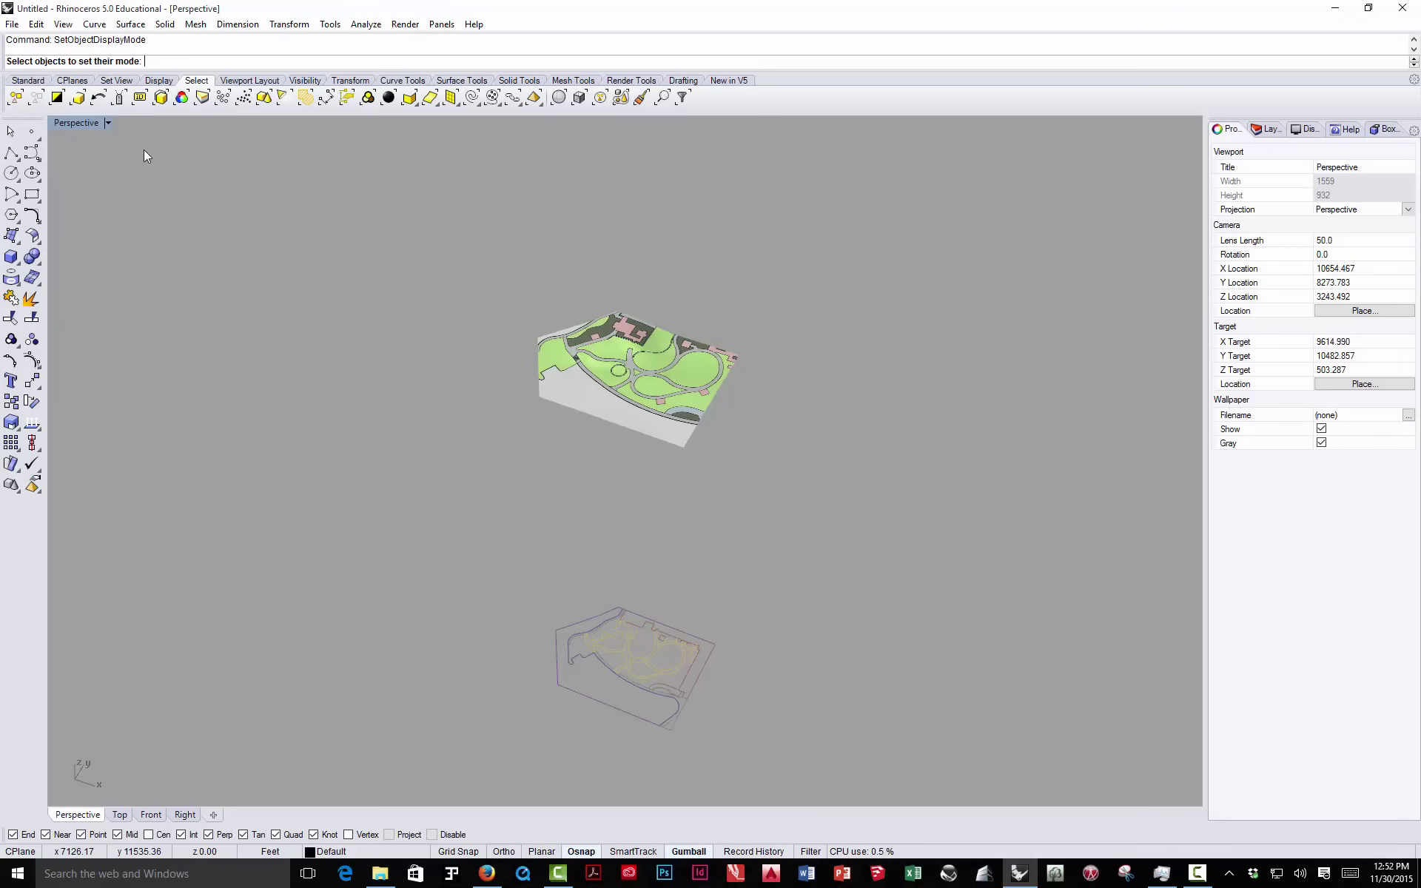
click(632, 355)
key(Return)
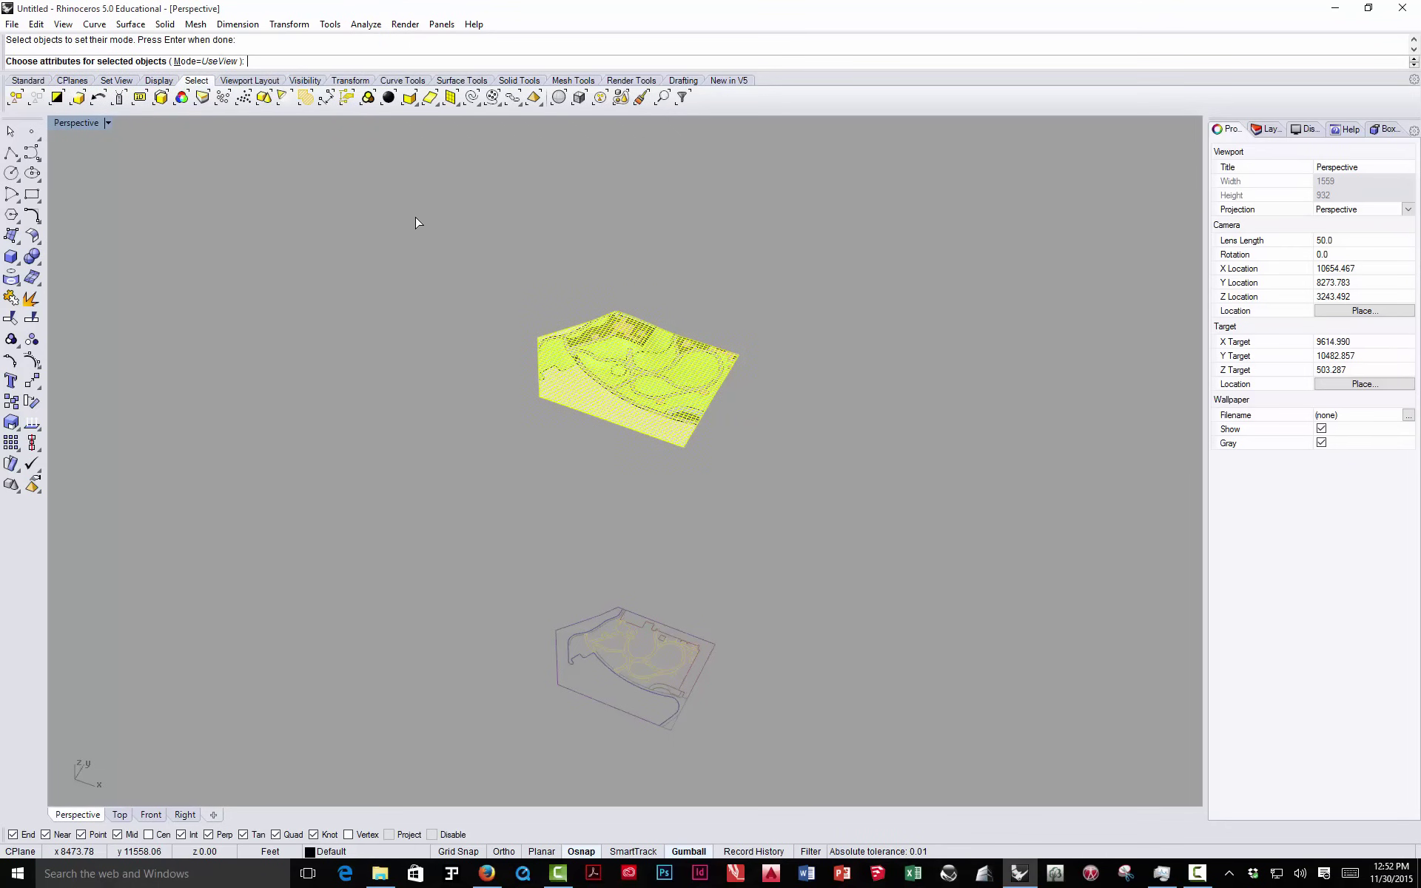
click(196, 64)
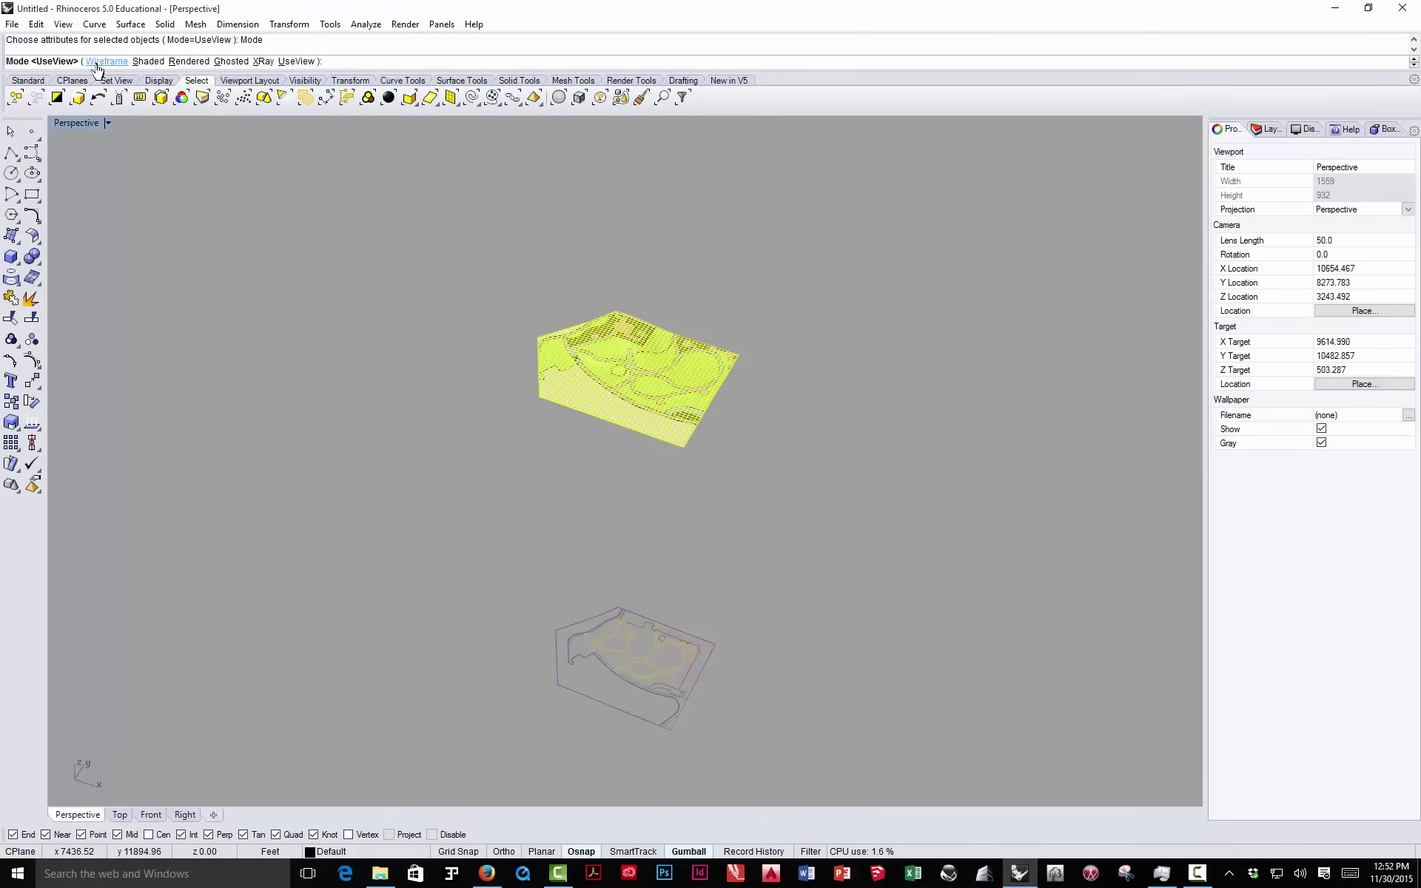
click(191, 62)
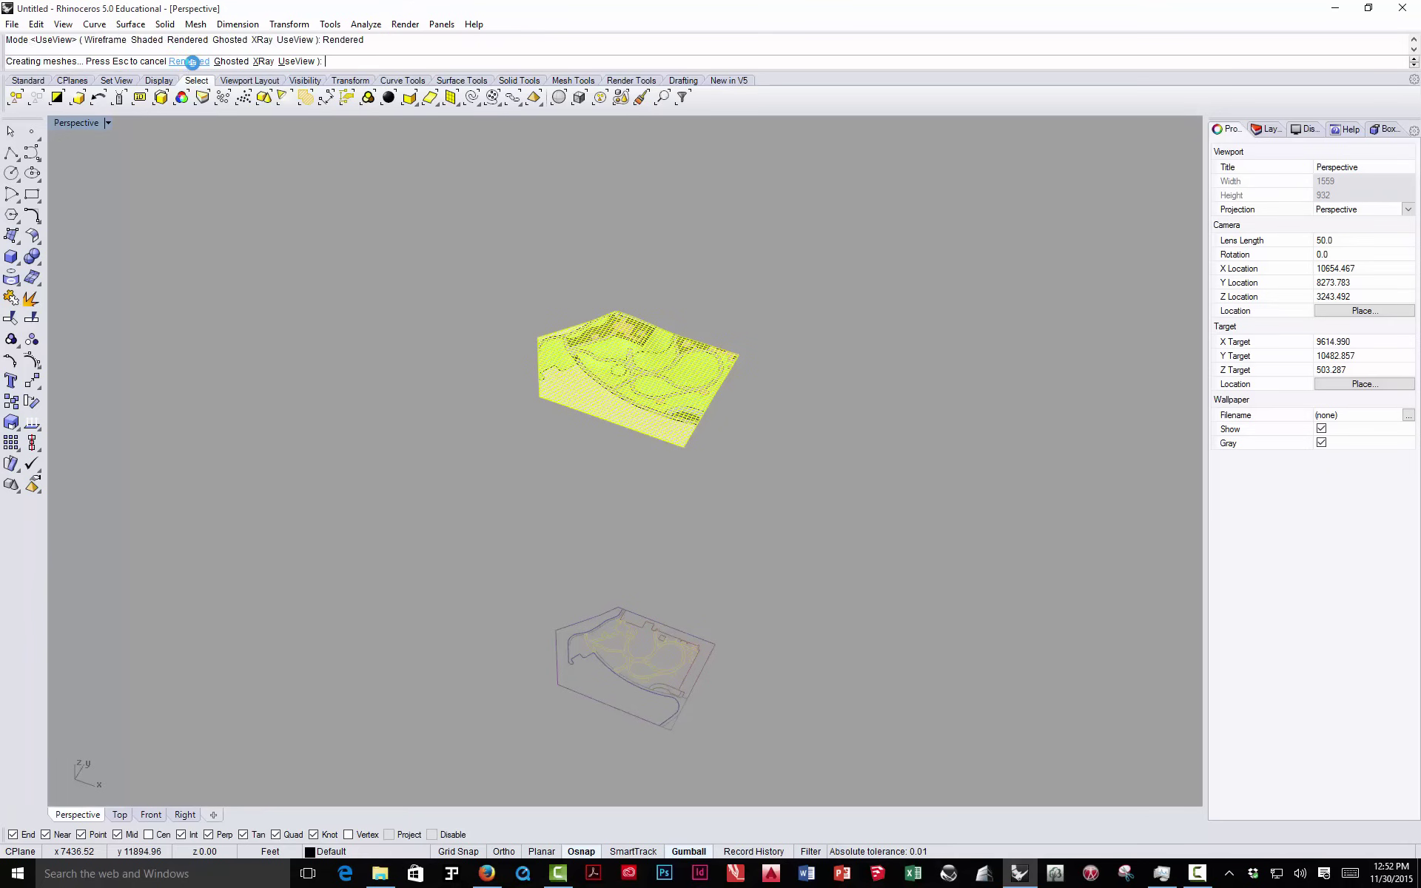
- Set the perspective viewport to Shaded, compare the terrain in Wireframe, and return the viewport to Shaded
click(109, 124)
click(115, 178)
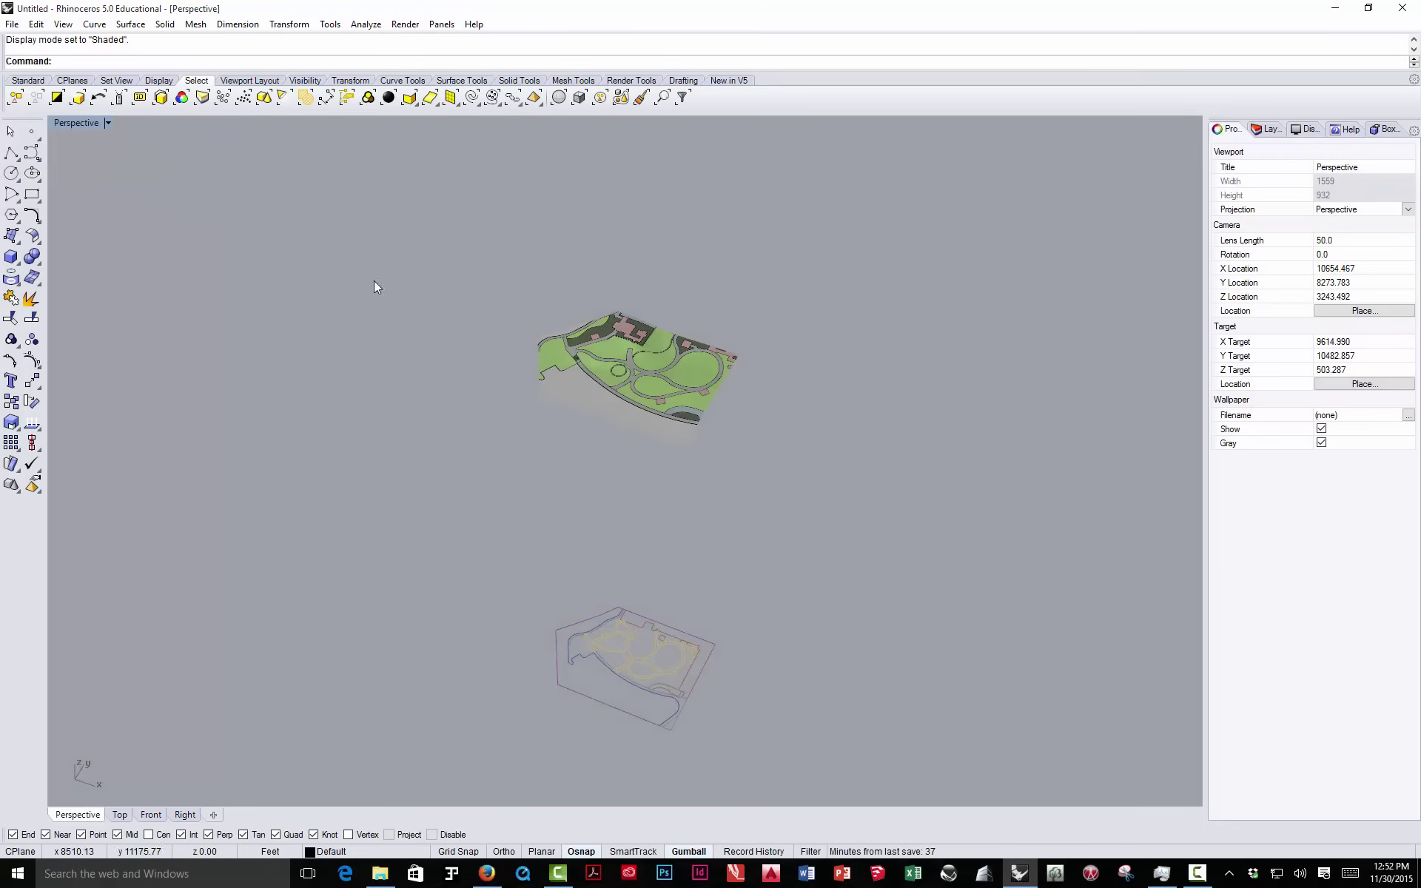
click(108, 124)
click(111, 159)
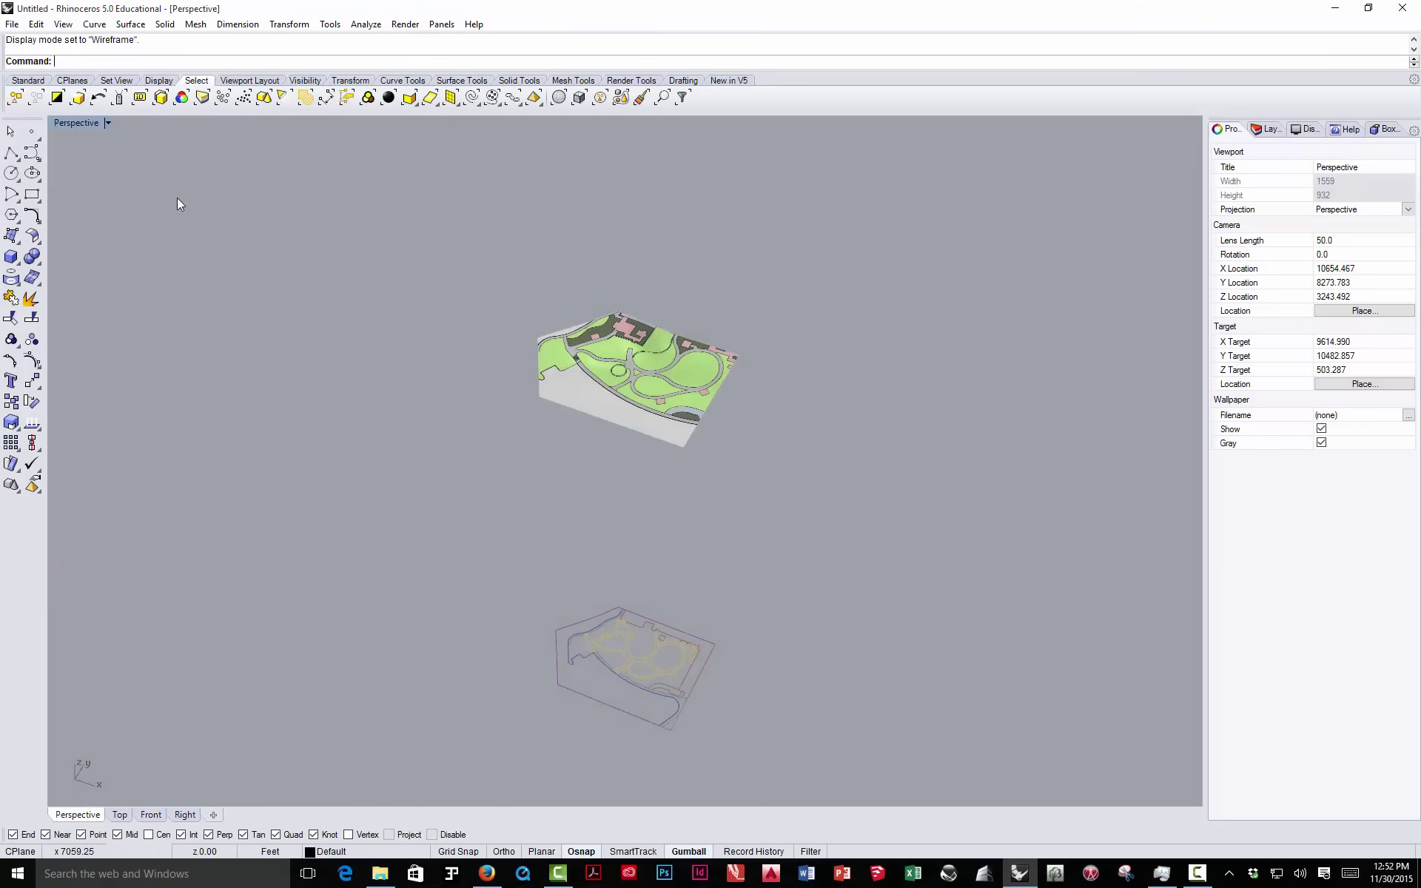
click(108, 123)
click(92, 179)
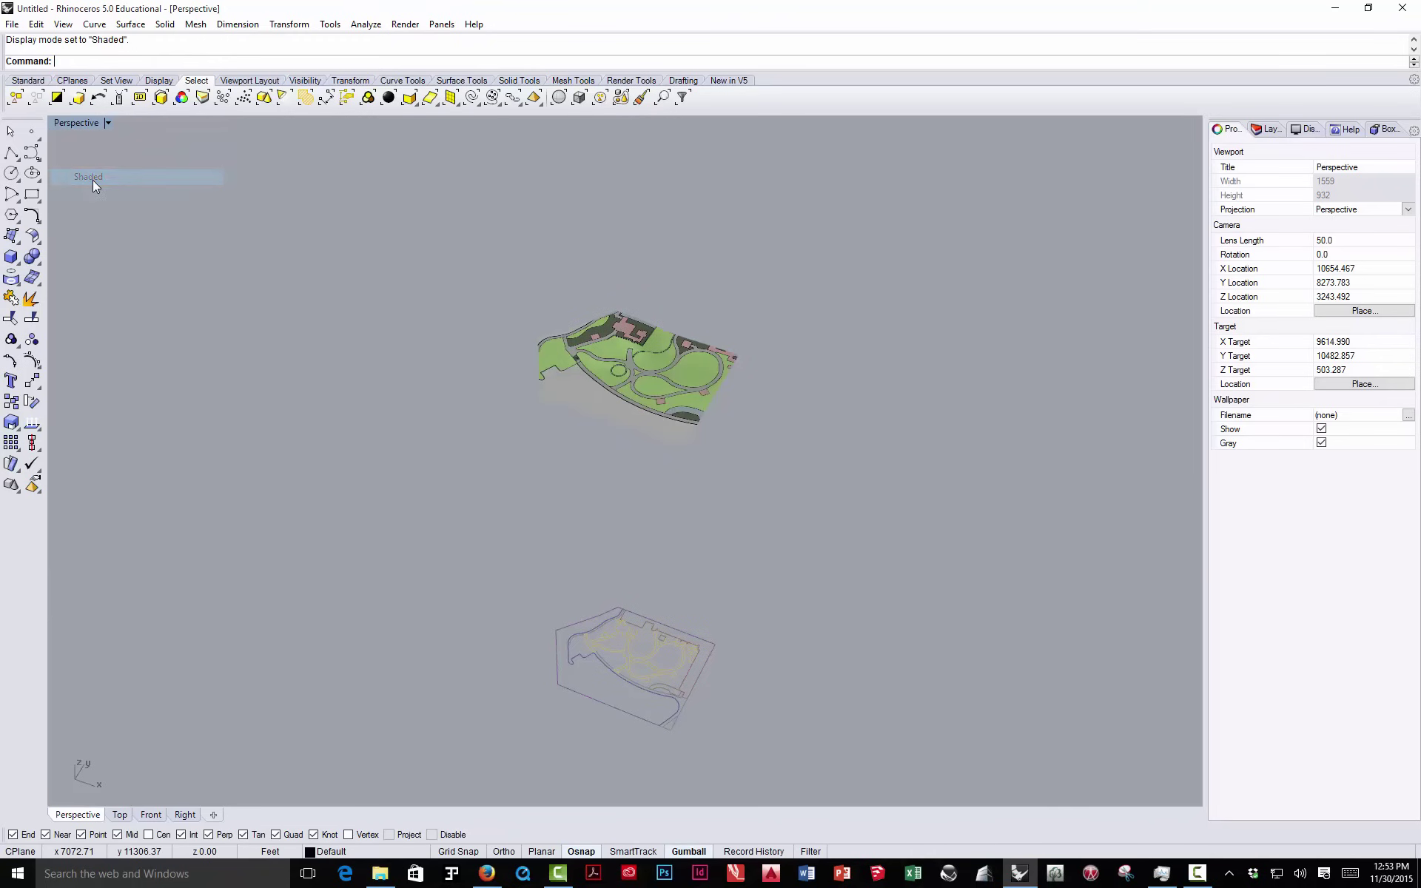
- Apply planar texture mapping to the terrain surface using its bounding box, the World coordinate system and UVW, then deselect it
scroll(638, 373, up, 5)
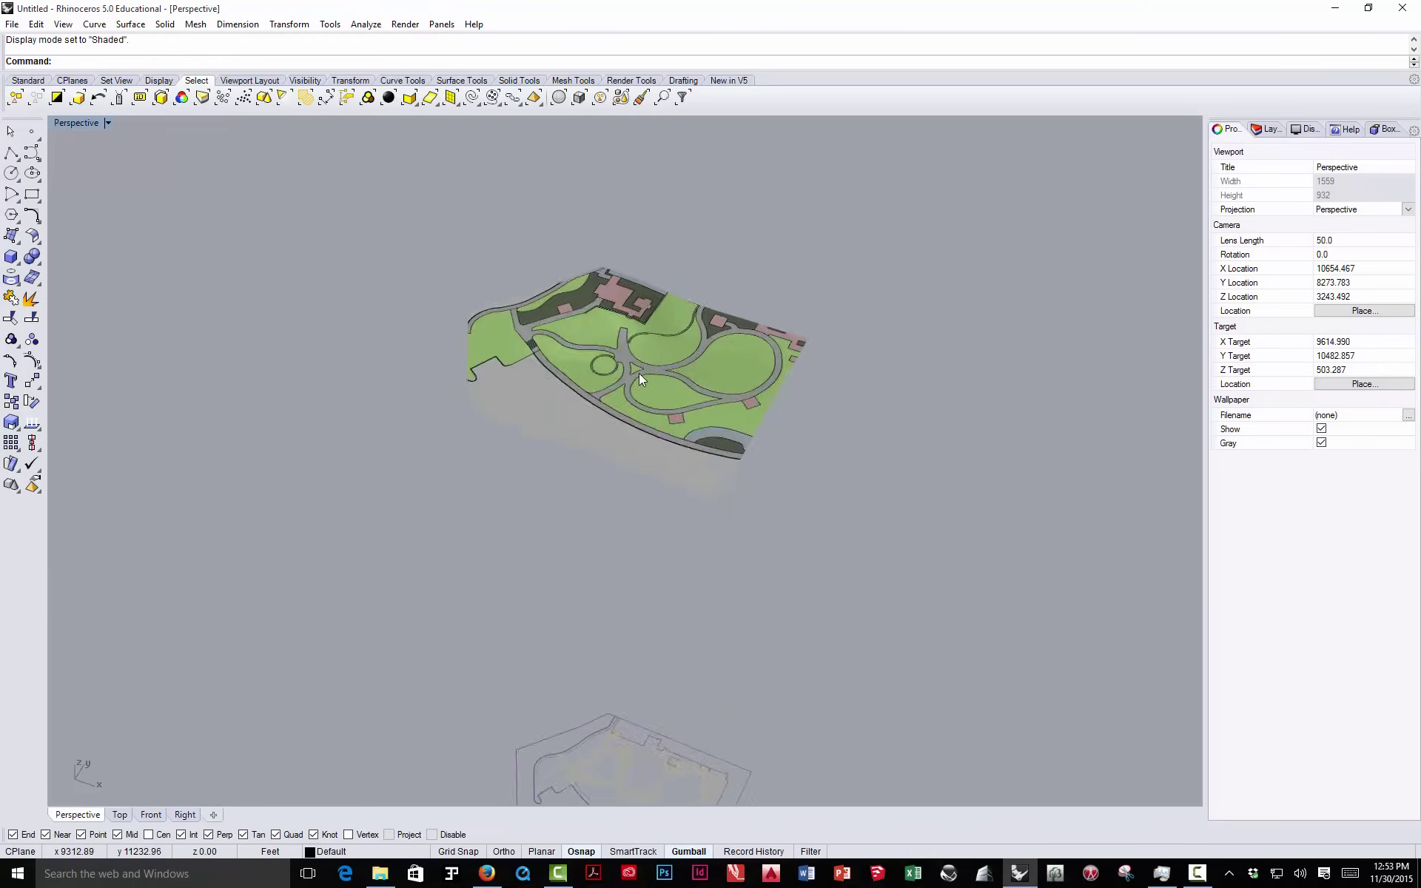
scroll(635, 362, down, 5)
right_drag(635, 361, 633, 341)
scroll(628, 313, up, 5)
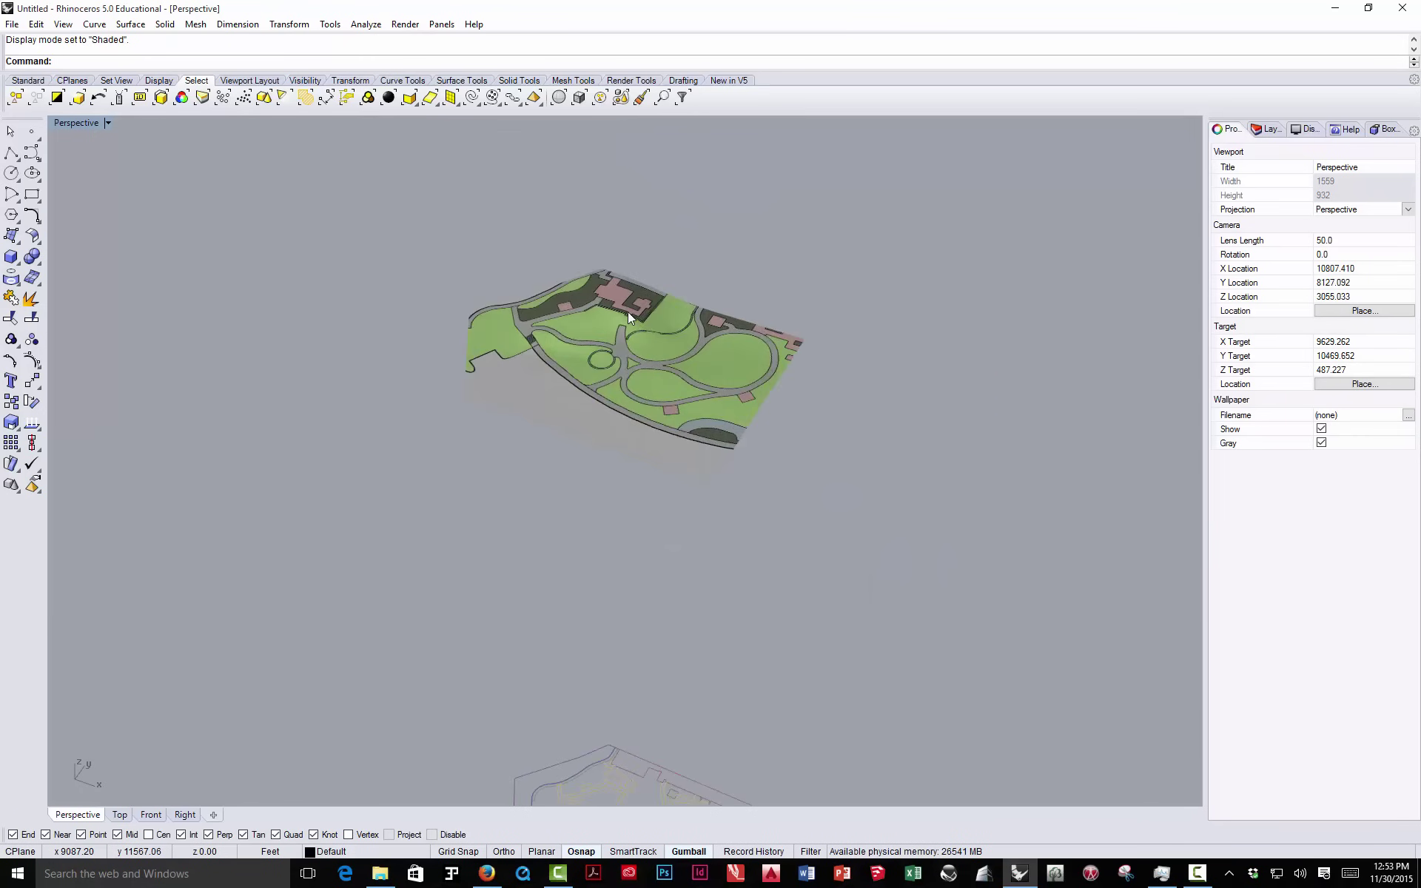
scroll(628, 312, down, 3)
click(619, 317)
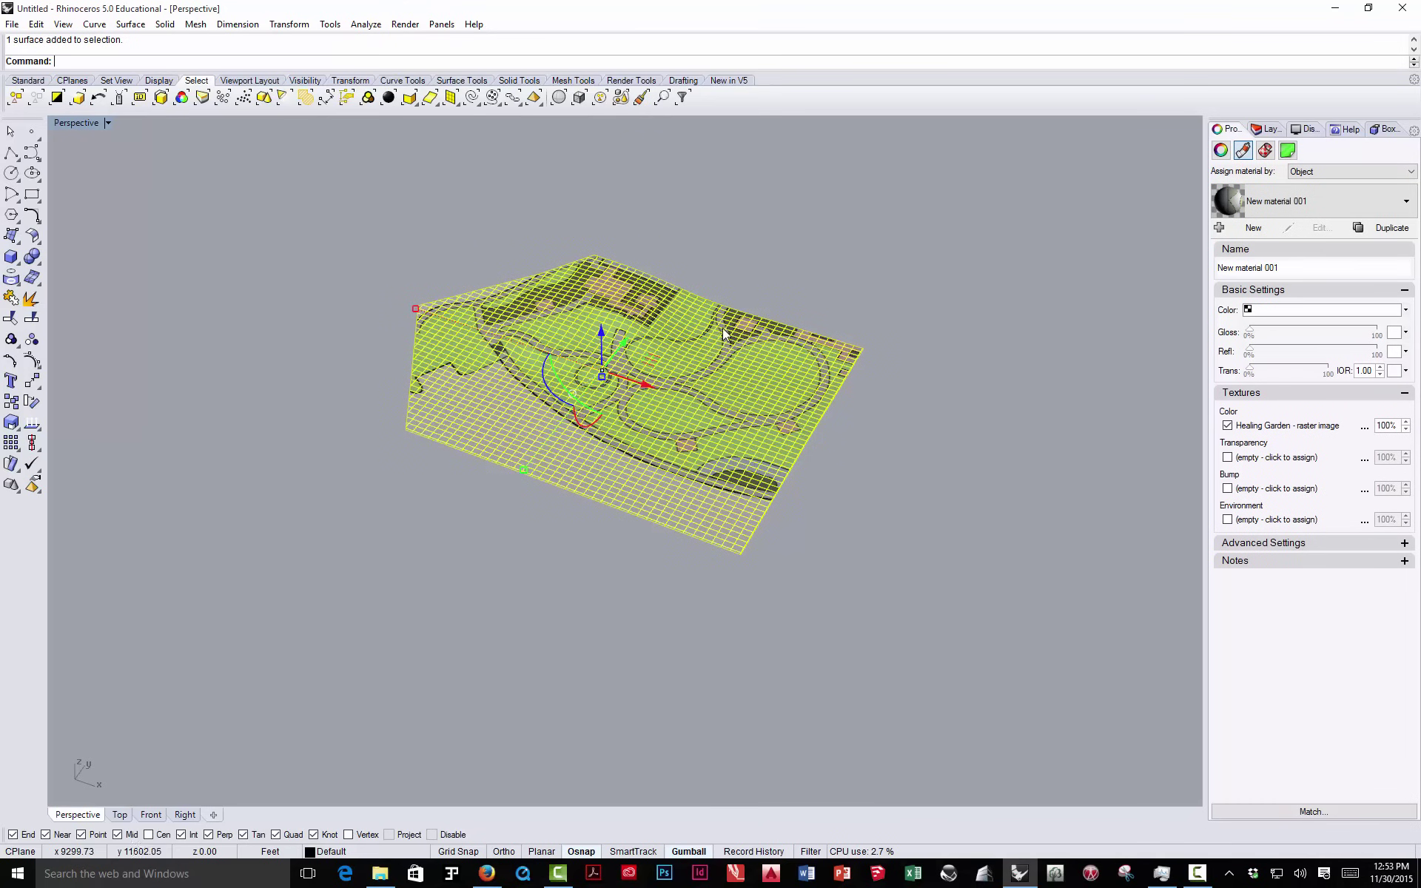
click(1265, 151)
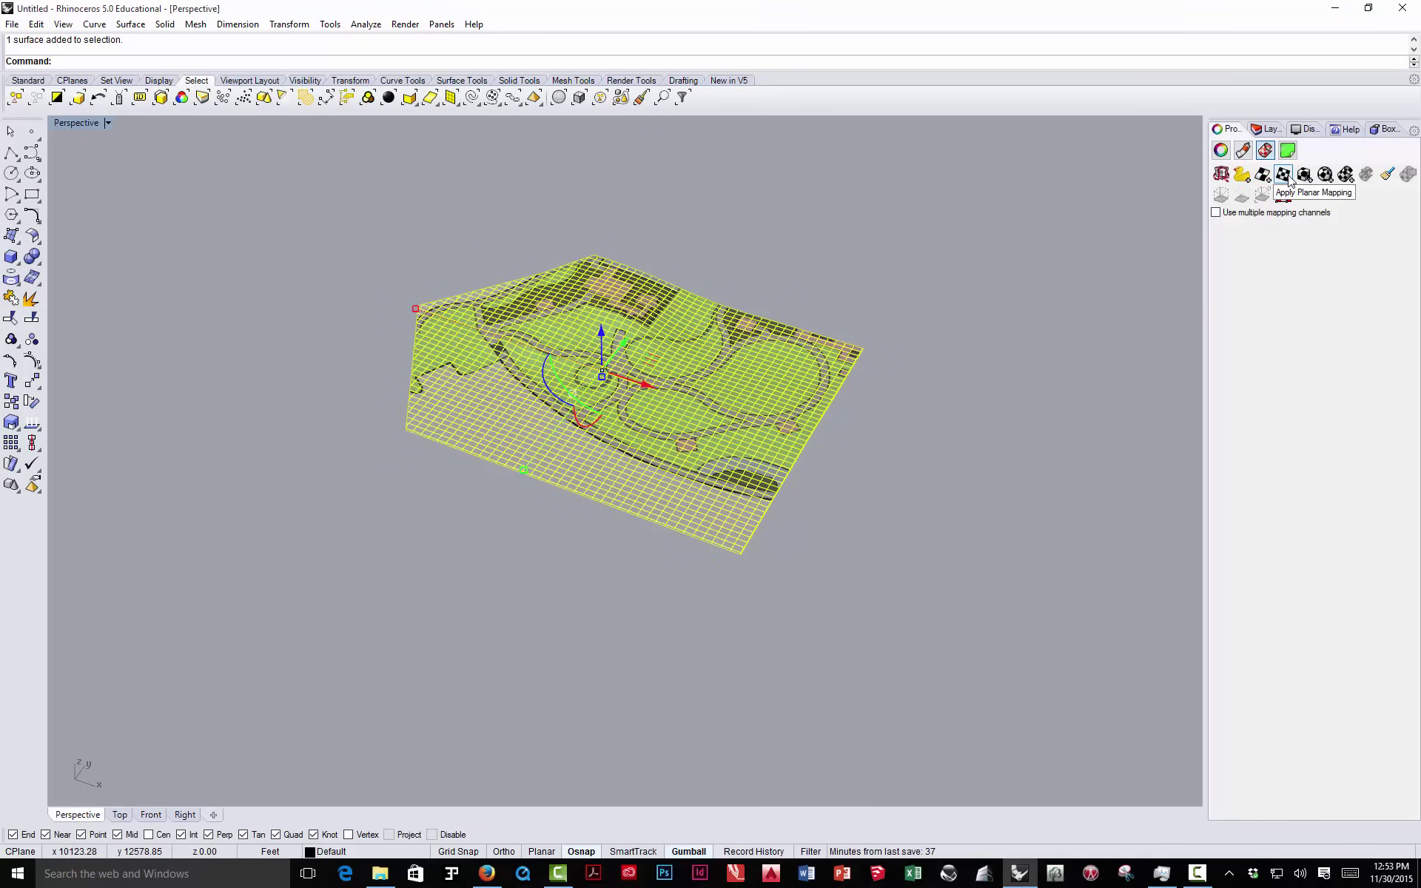
click(1284, 174)
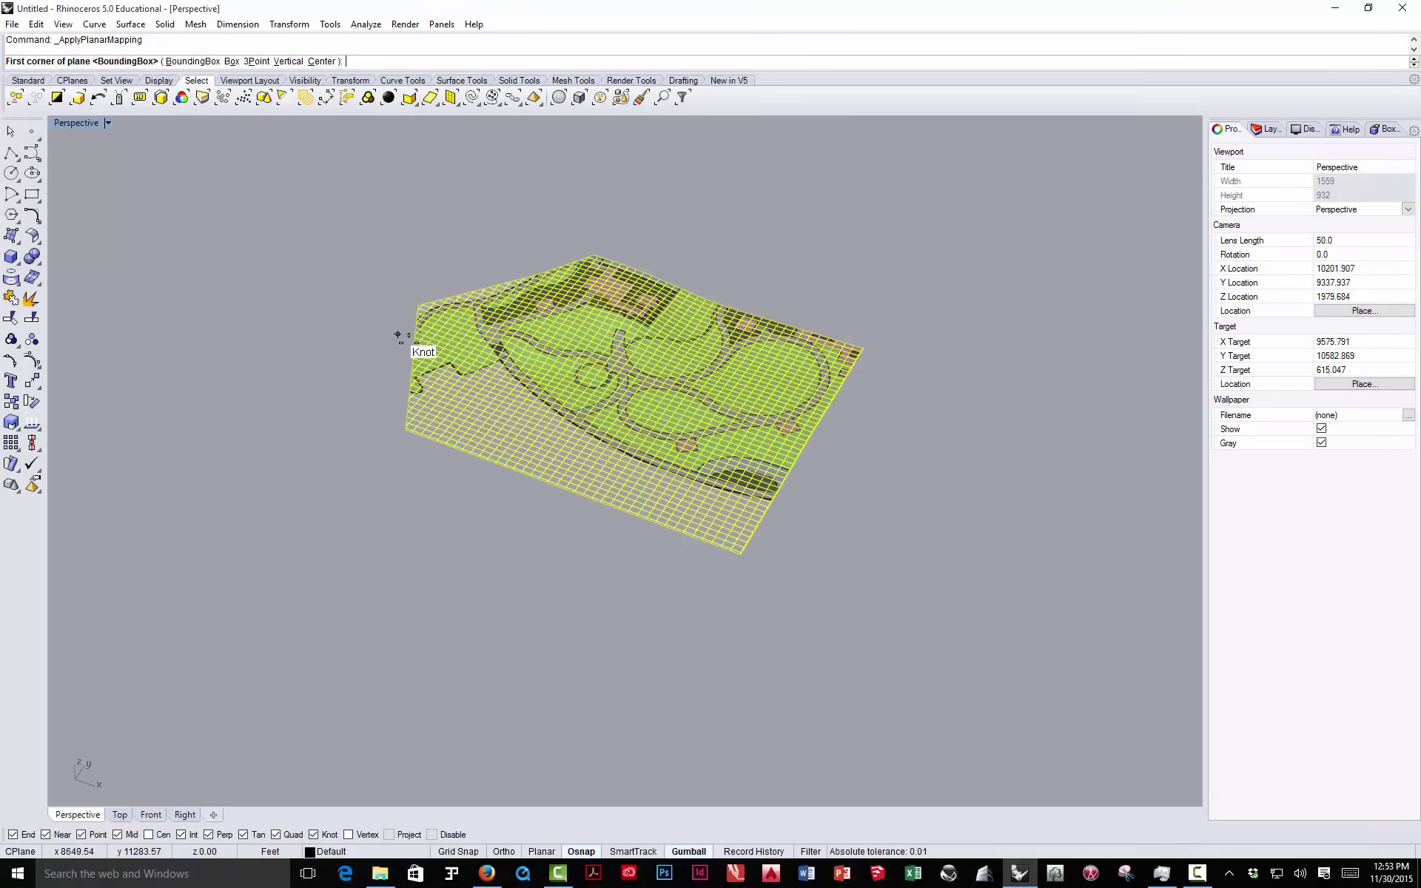
click(194, 62)
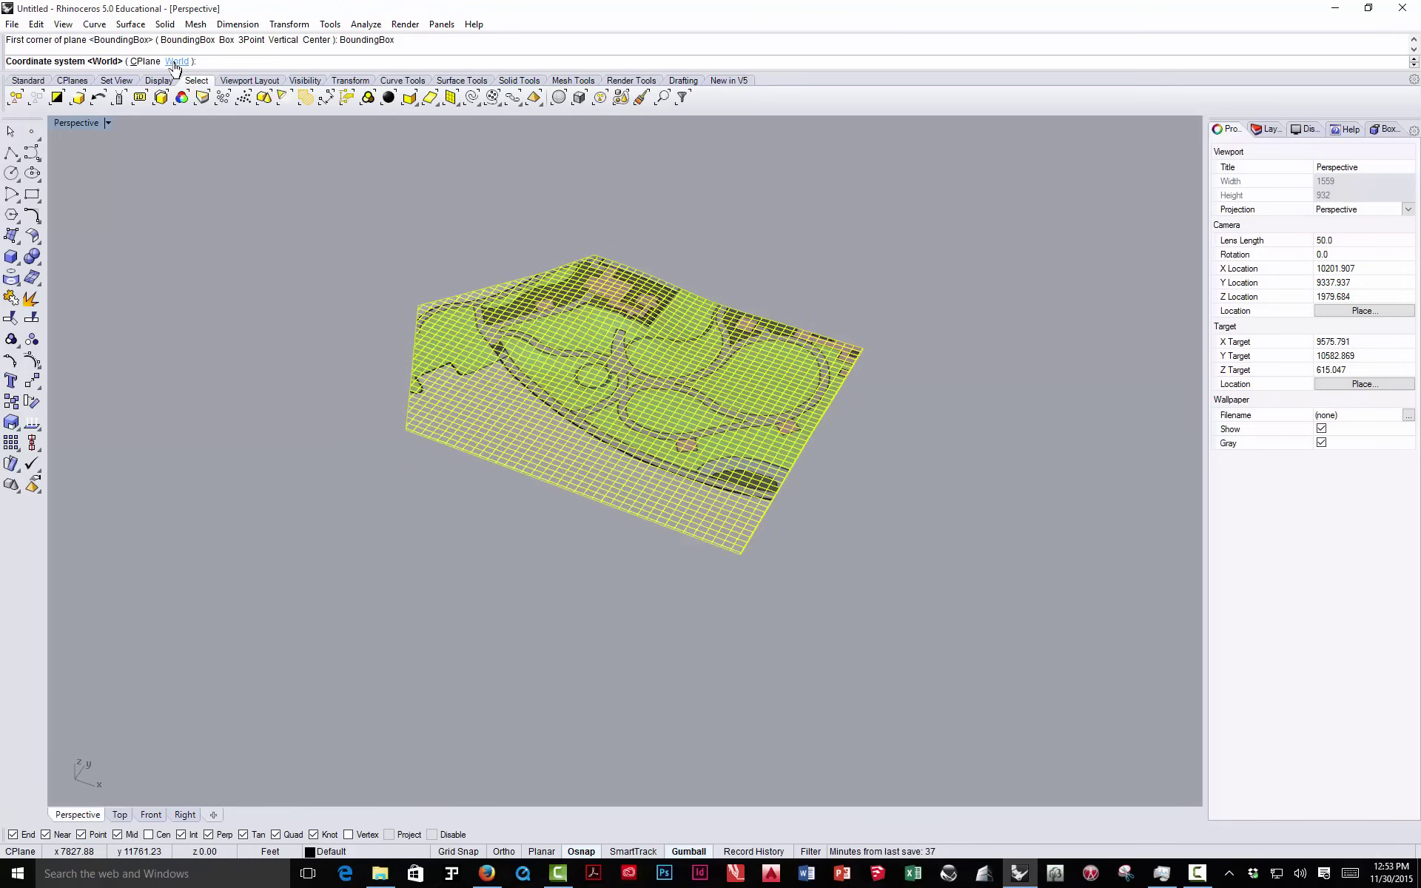
click(176, 62)
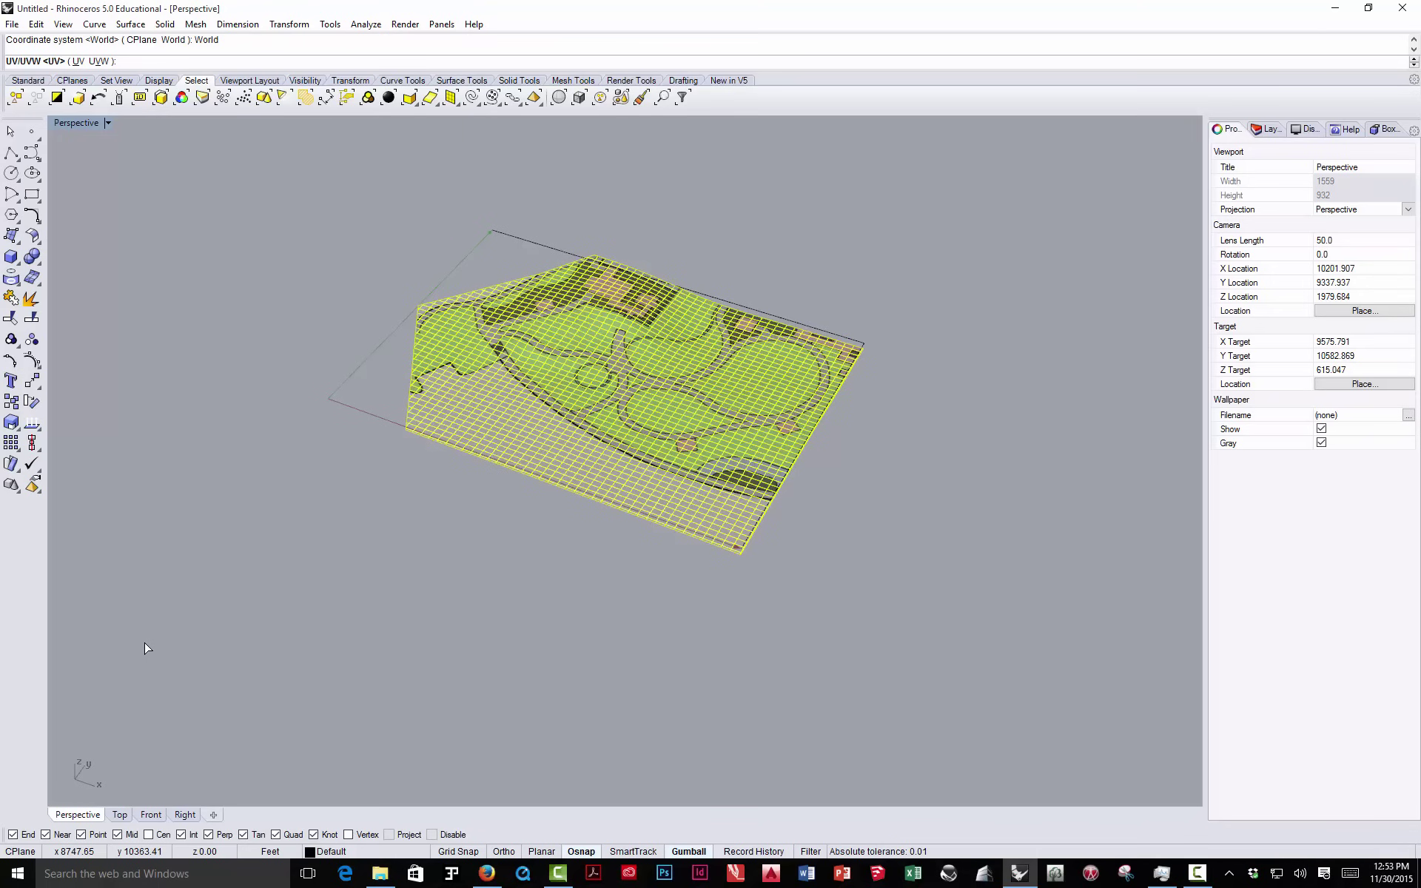
click(102, 63)
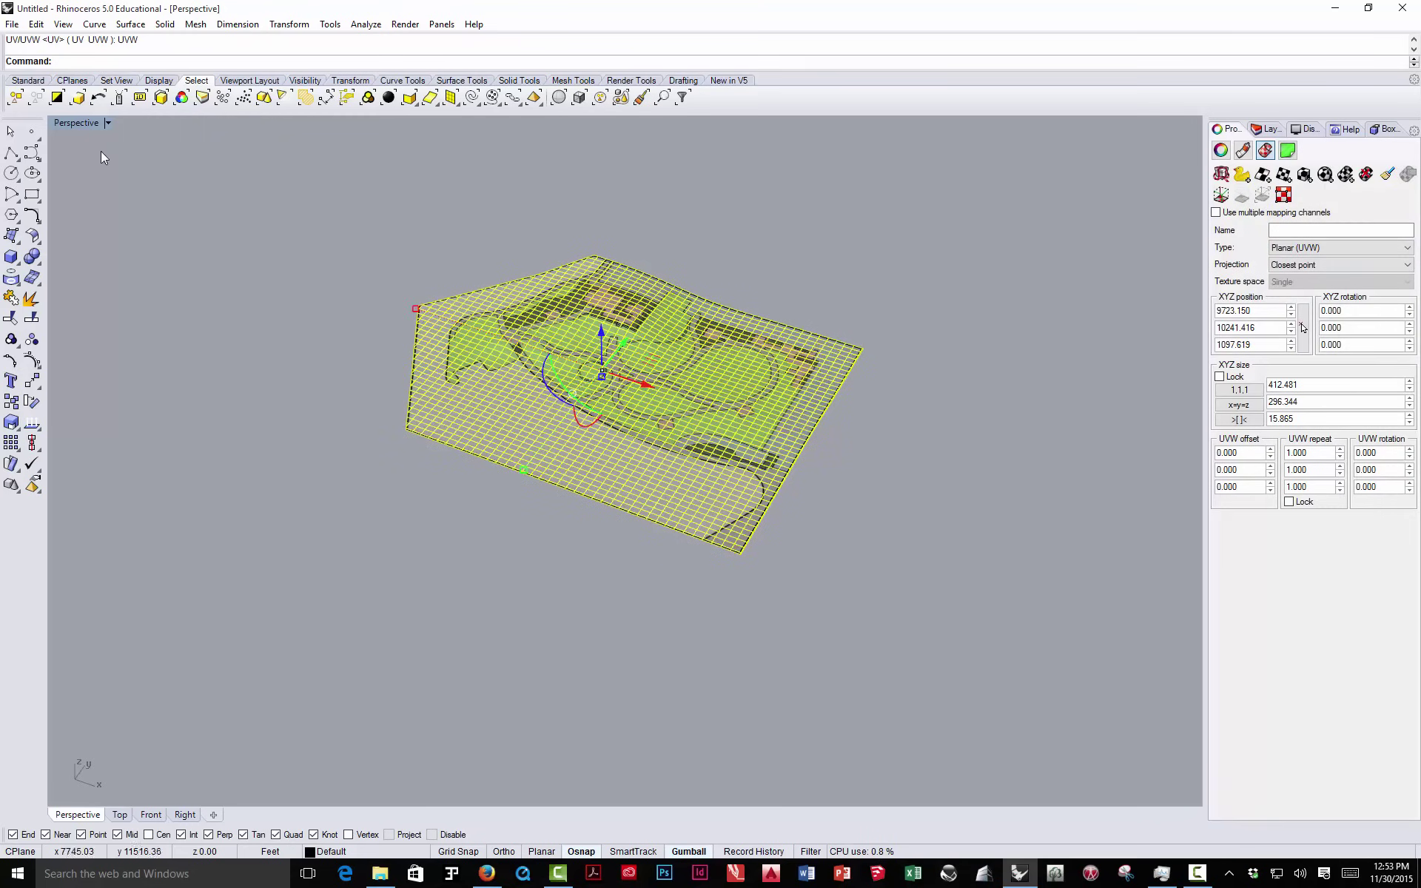
click(11, 130)
- Examine how the site plan image drapes over the terrain, from its boundary corners to the paths and slopes
scroll(443, 318, up, 5)
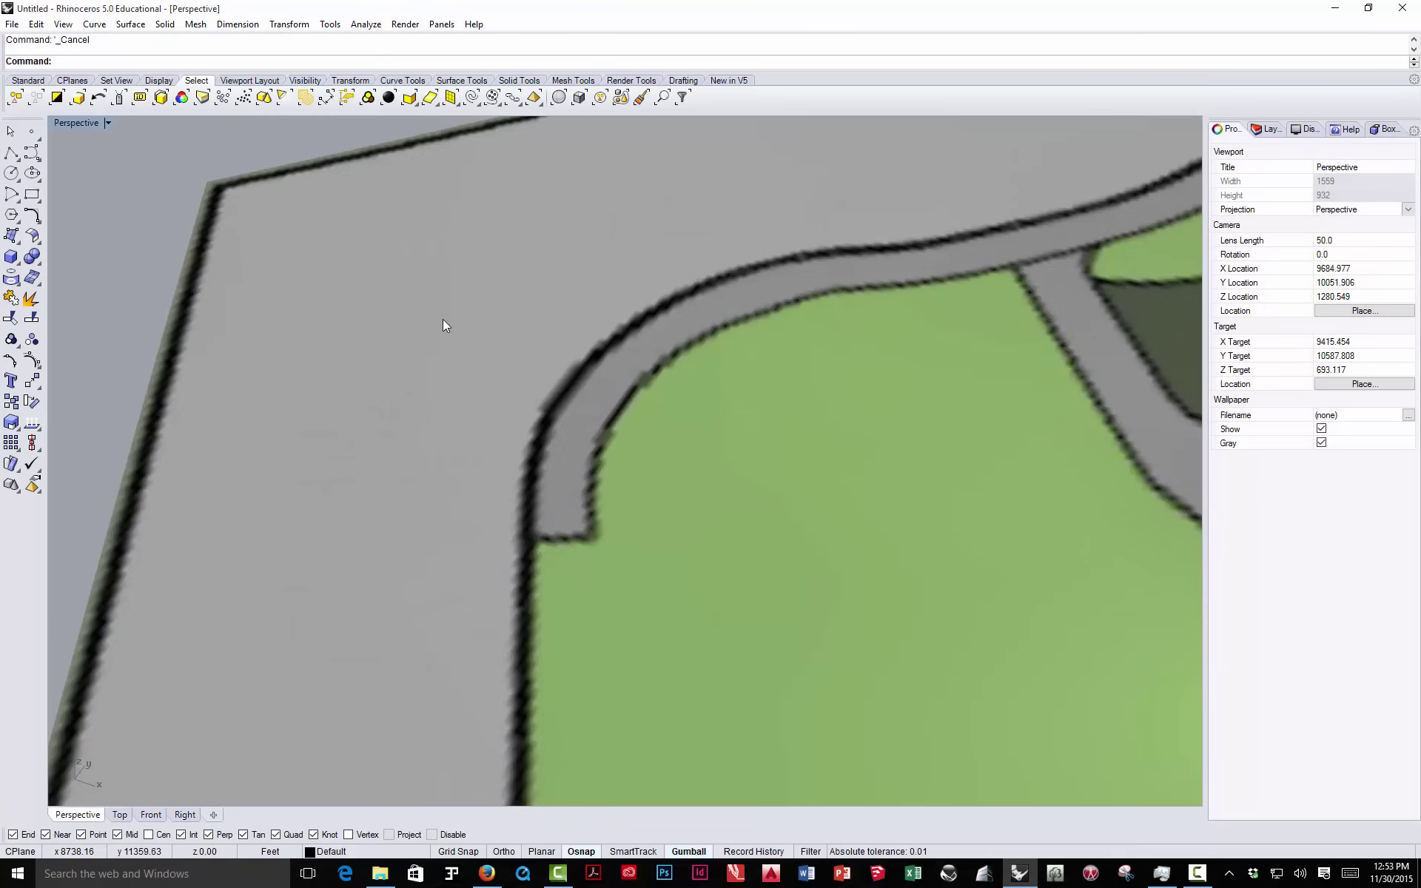
scroll(443, 318, down, 5)
scroll(406, 304, up, 5)
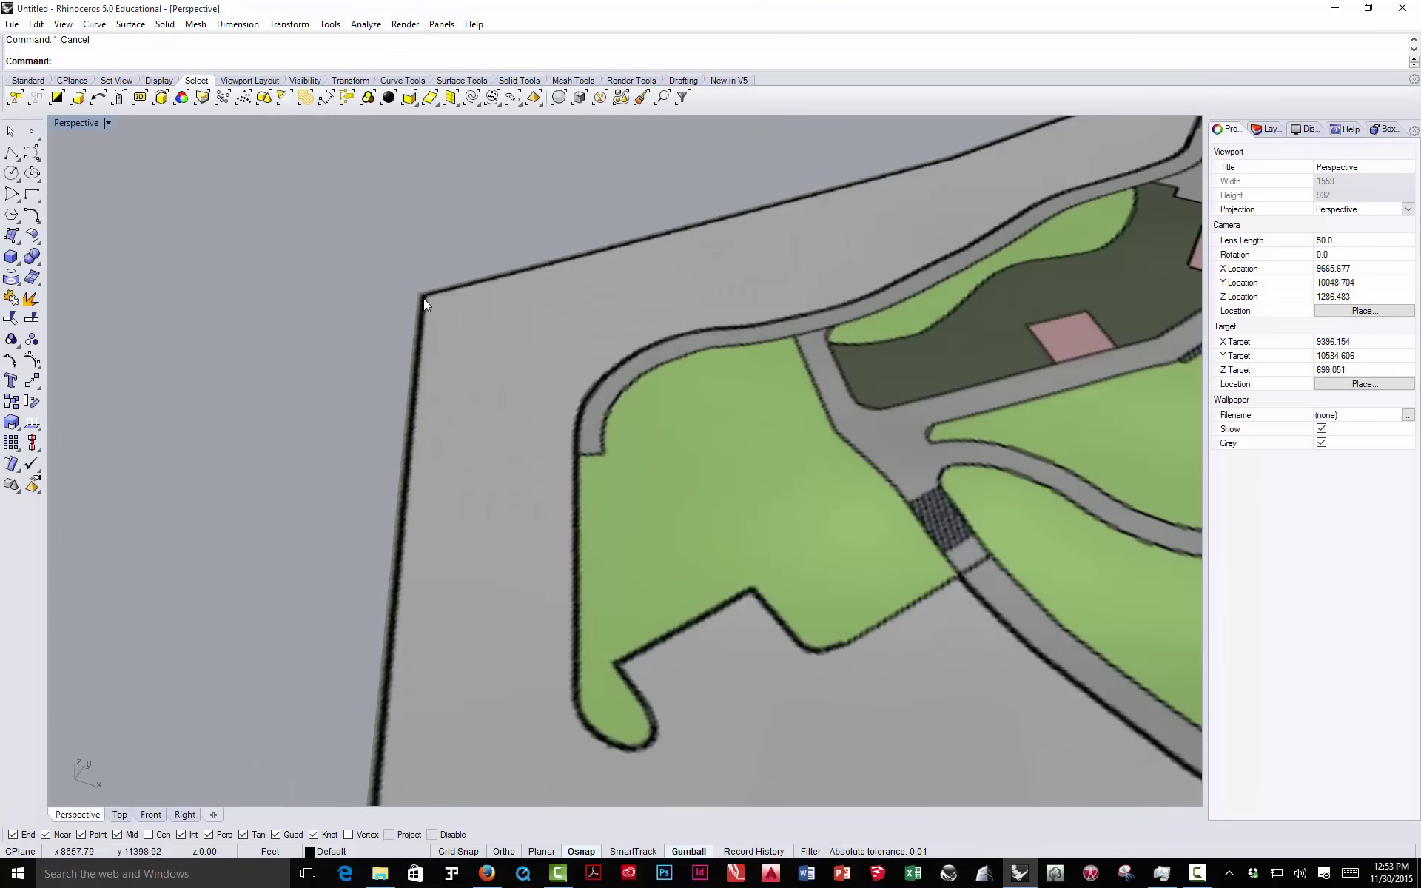
scroll(399, 291, down, 6)
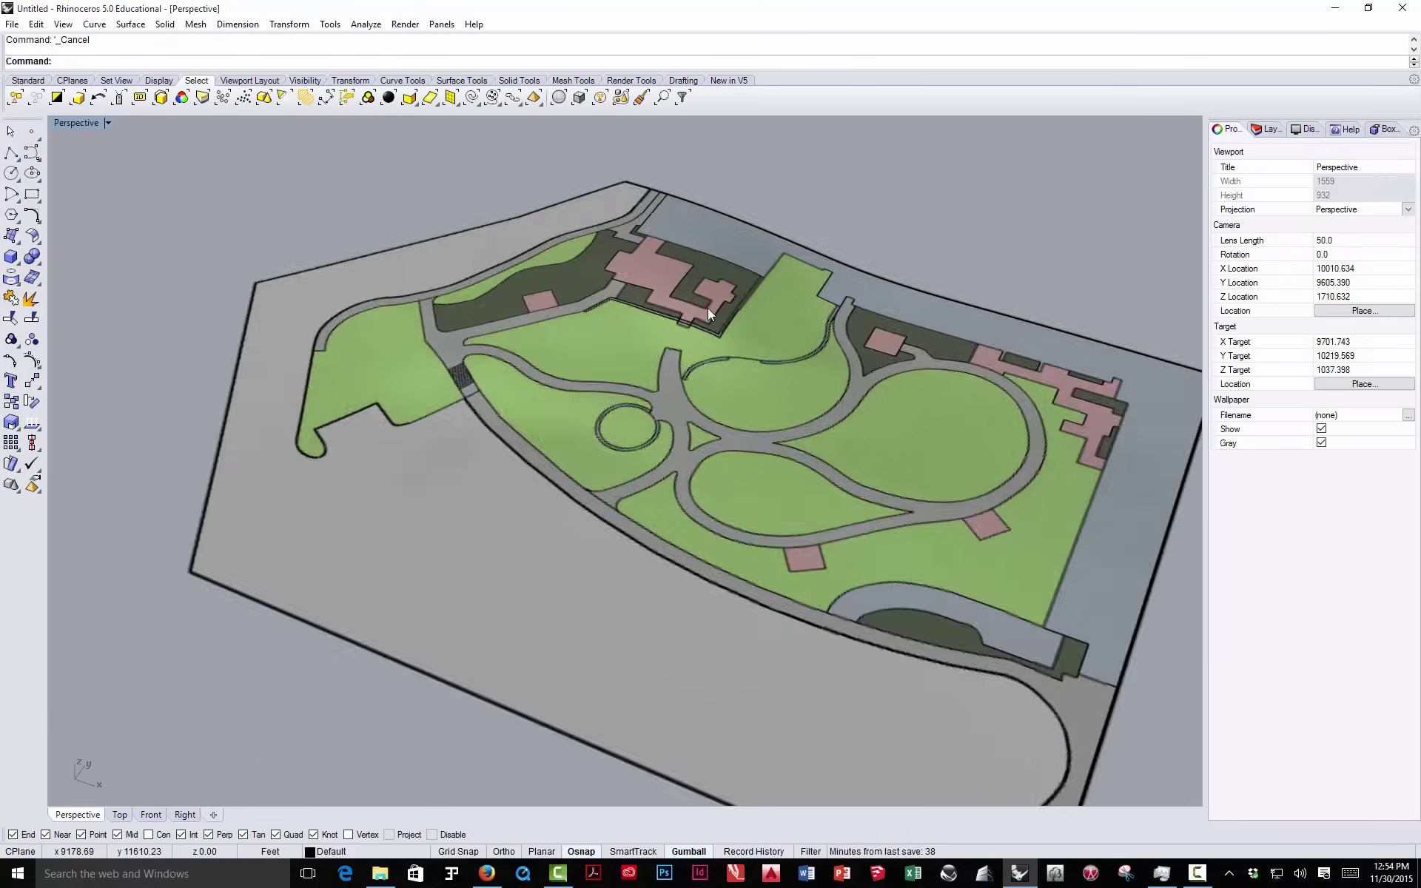
scroll(707, 308, up, 4)
right_drag(715, 398, 775, 335)
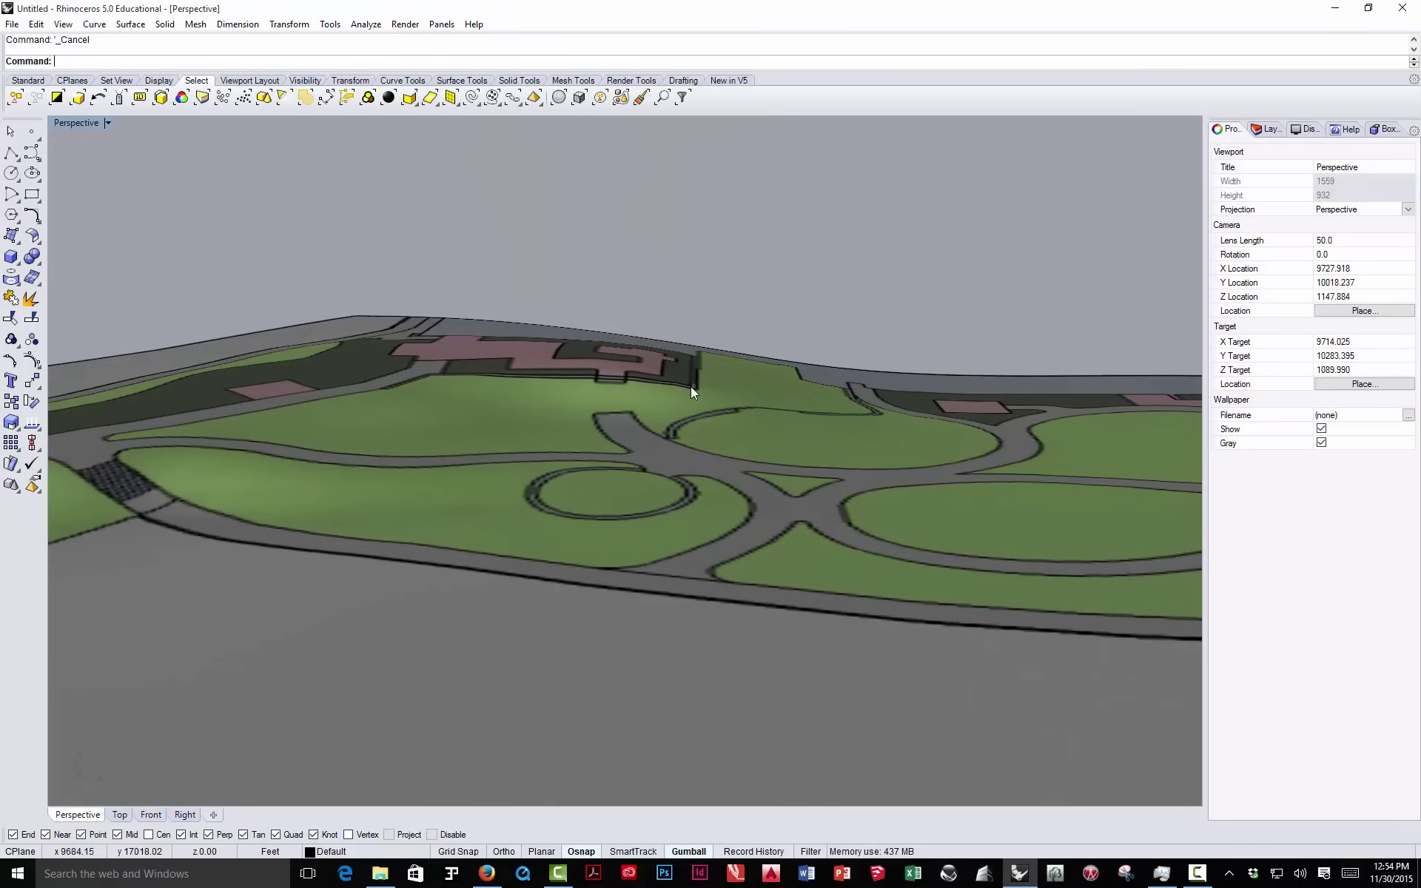
scroll(690, 386, down, 2)
right_drag(656, 450, 575, 438)
scroll(397, 403, up, 3)
scroll(392, 410, down, 3)
scroll(506, 428, up, 4)
scroll(551, 411, down, 4)
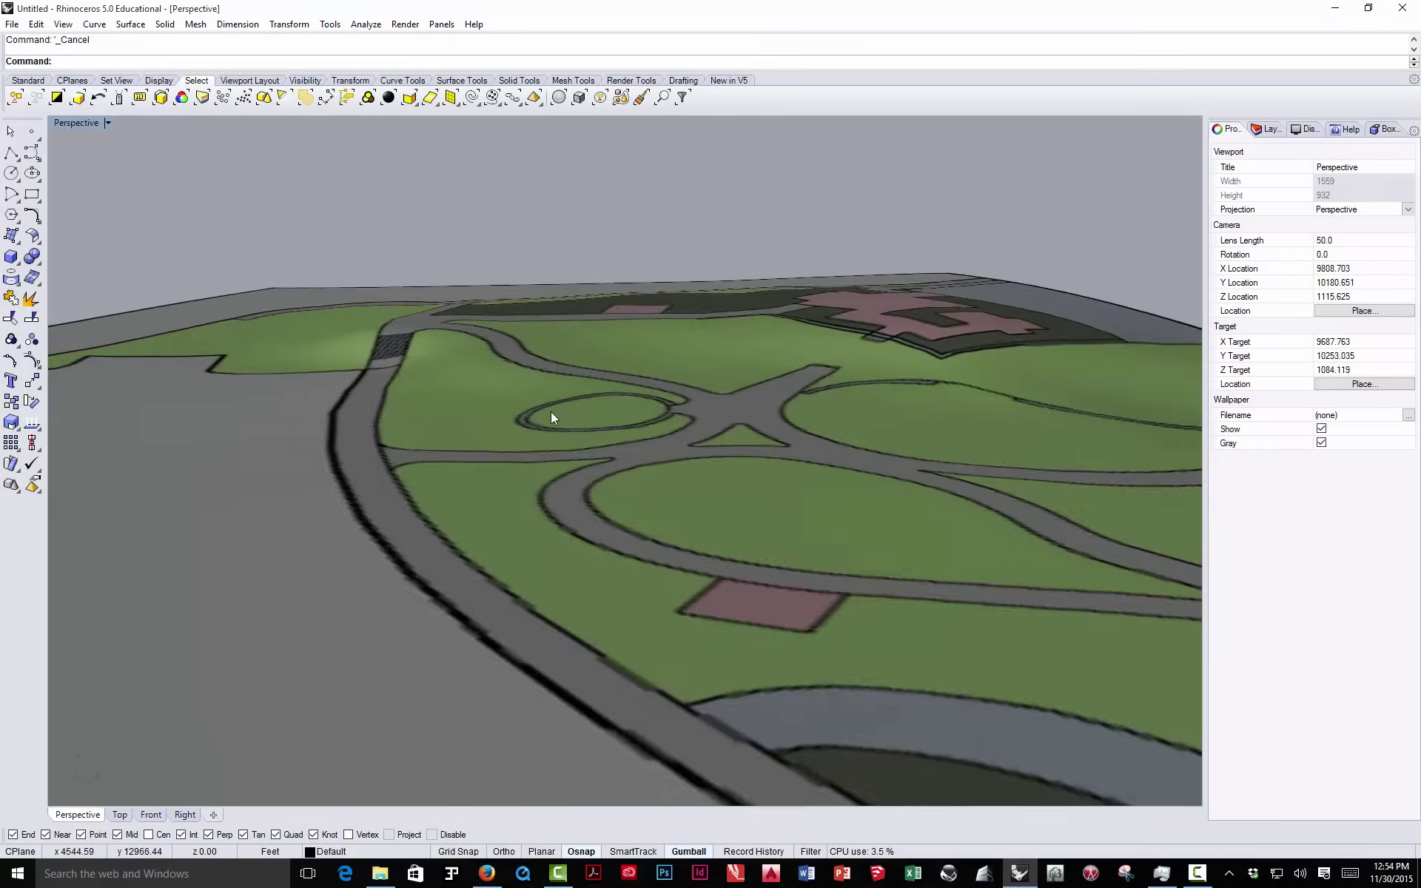
right_drag(595, 400, 700, 466)
scroll(628, 422, down, 4)
scroll(700, 466, up, 4)
scroll(702, 458, down, 3)
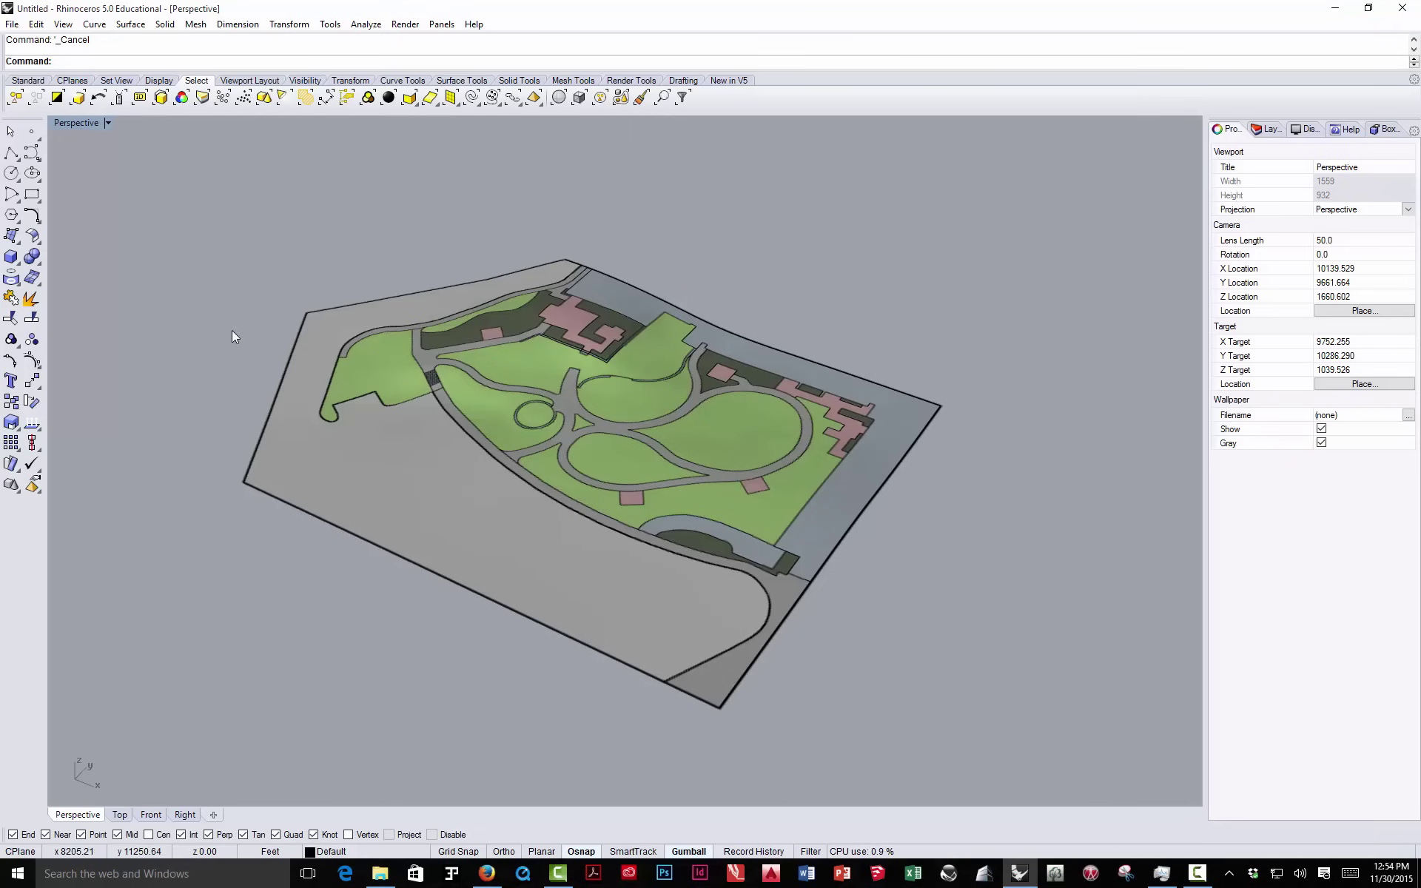
- Turn on the control points of the terrain surface
click(33, 361)
click(626, 331)
key(Return)
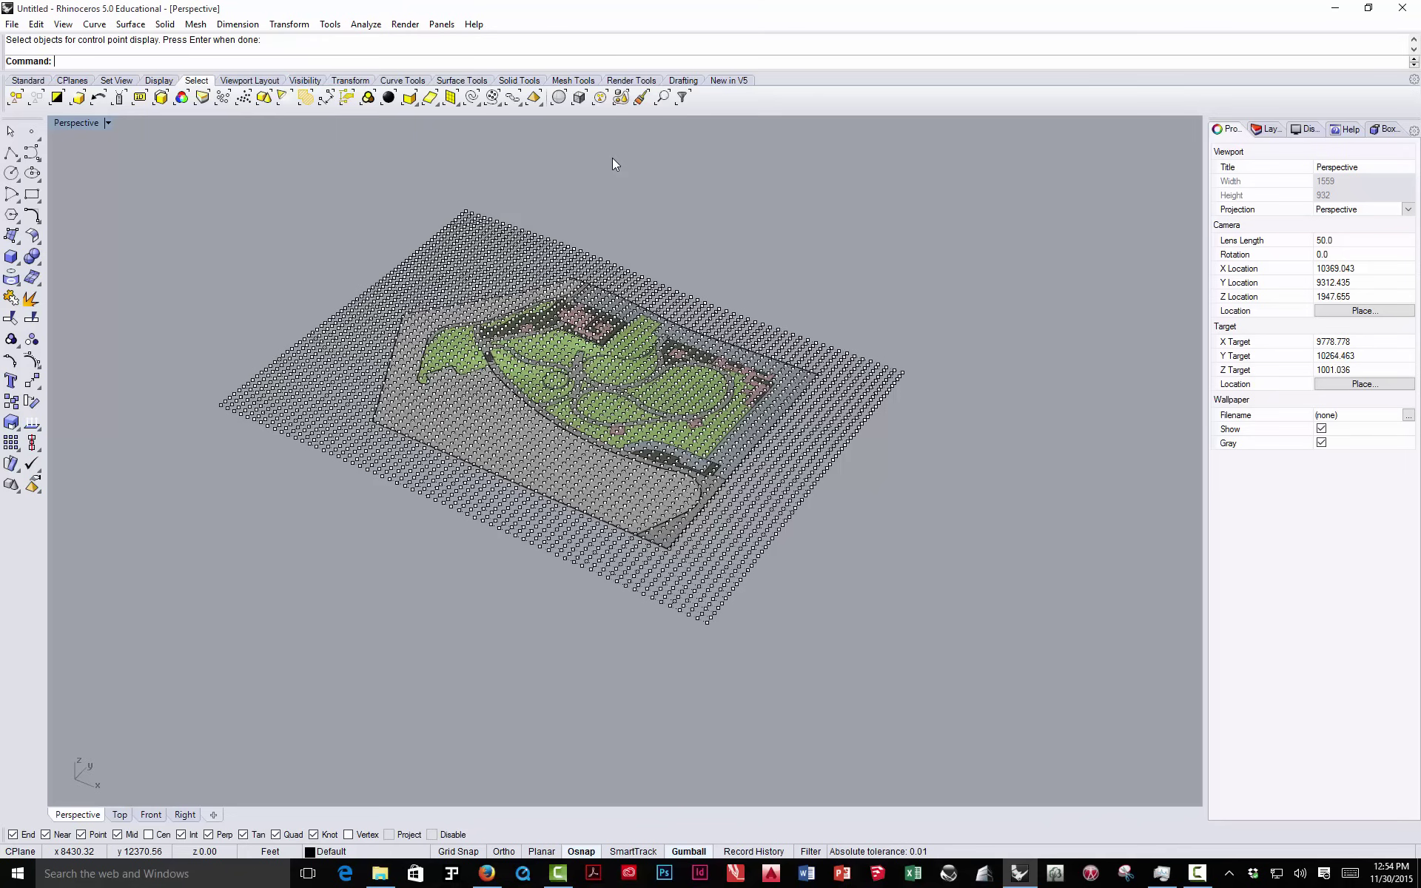
- Shrink the terrain's underlying untrimmed surface to its trimmed boundary with ShrinkTrimmedSrf
text(ShrinkTrimmedSrf)
click(124, 62)
key(Return)
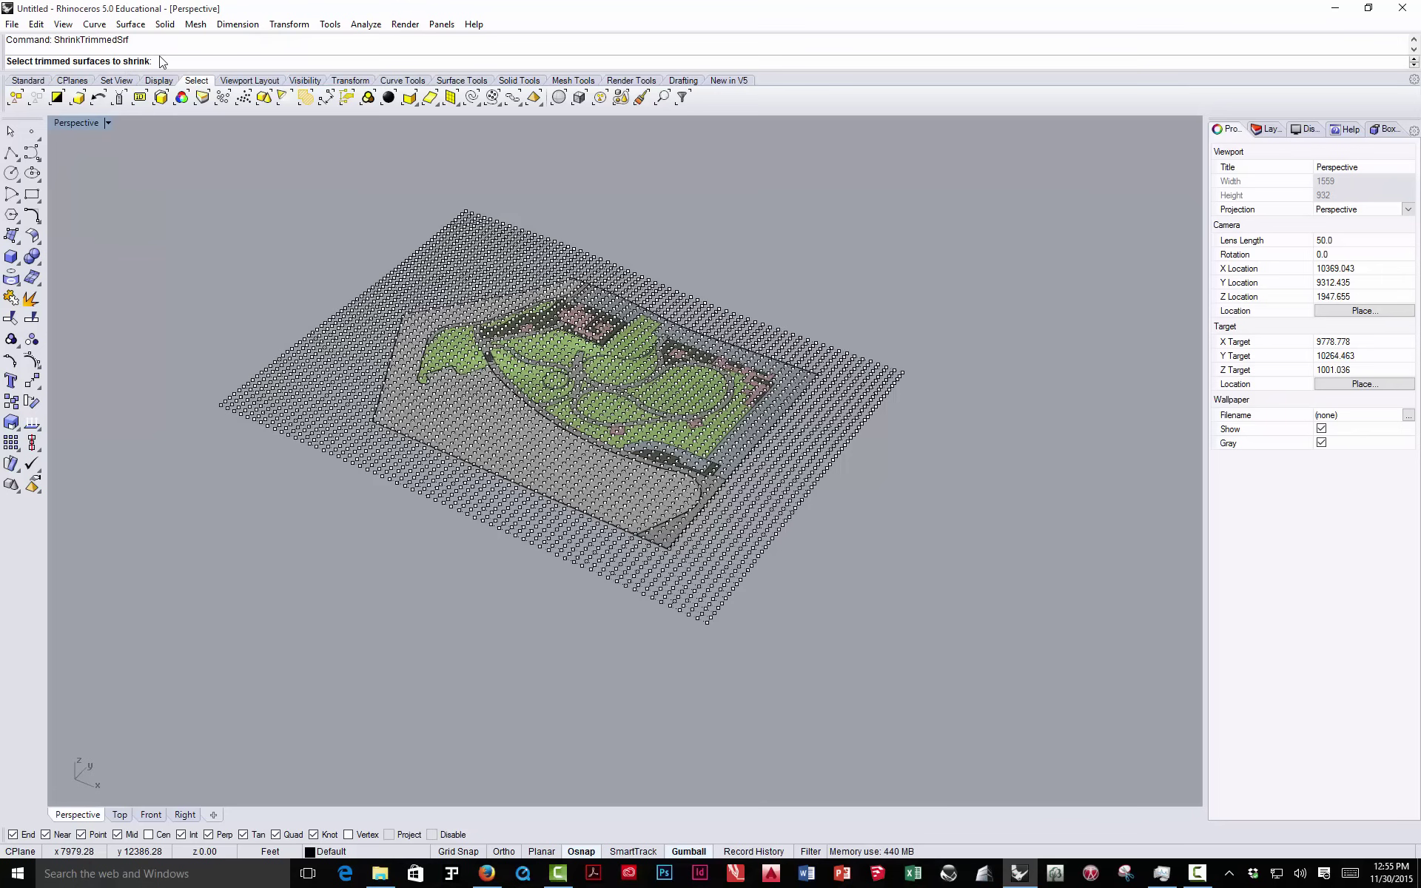
scroll(405, 370, up, 5)
click(488, 392)
key(Return)
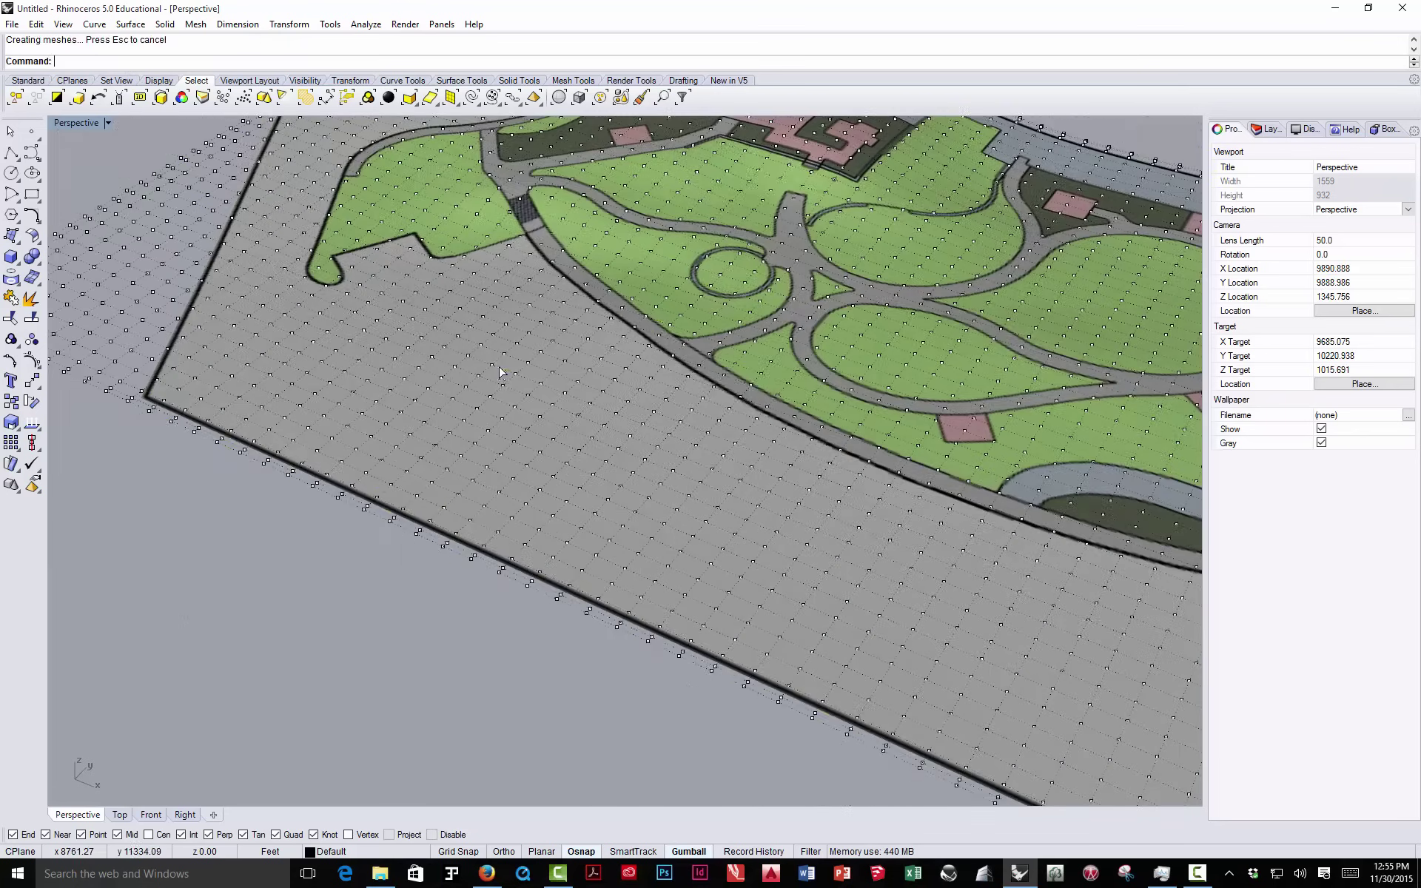
scroll(496, 403, down, 10)
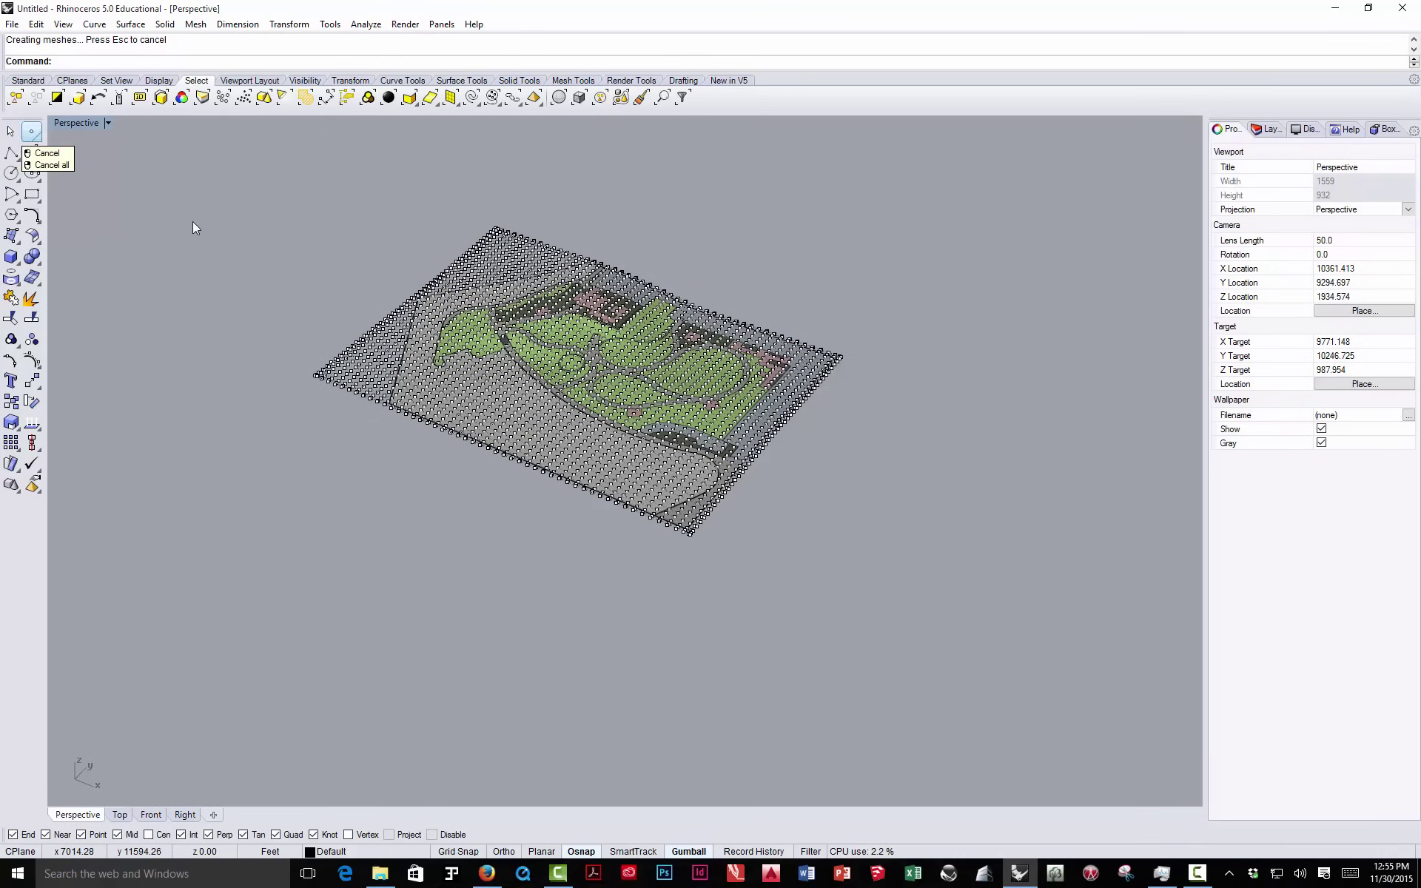
- Examine the terrain's control point grid over the site plan, especially around the large building at the terrain's edge
scroll(627, 300, up, 13)
scroll(631, 301, down, 7)
mouse_move(716, 327)
right_down()
mouse_move(590, 329)
mouse_move(659, 261)
mouse_move(693, 314)
right_up()
scroll(593, 320, up, 8)
scroll(562, 250, down, 4)
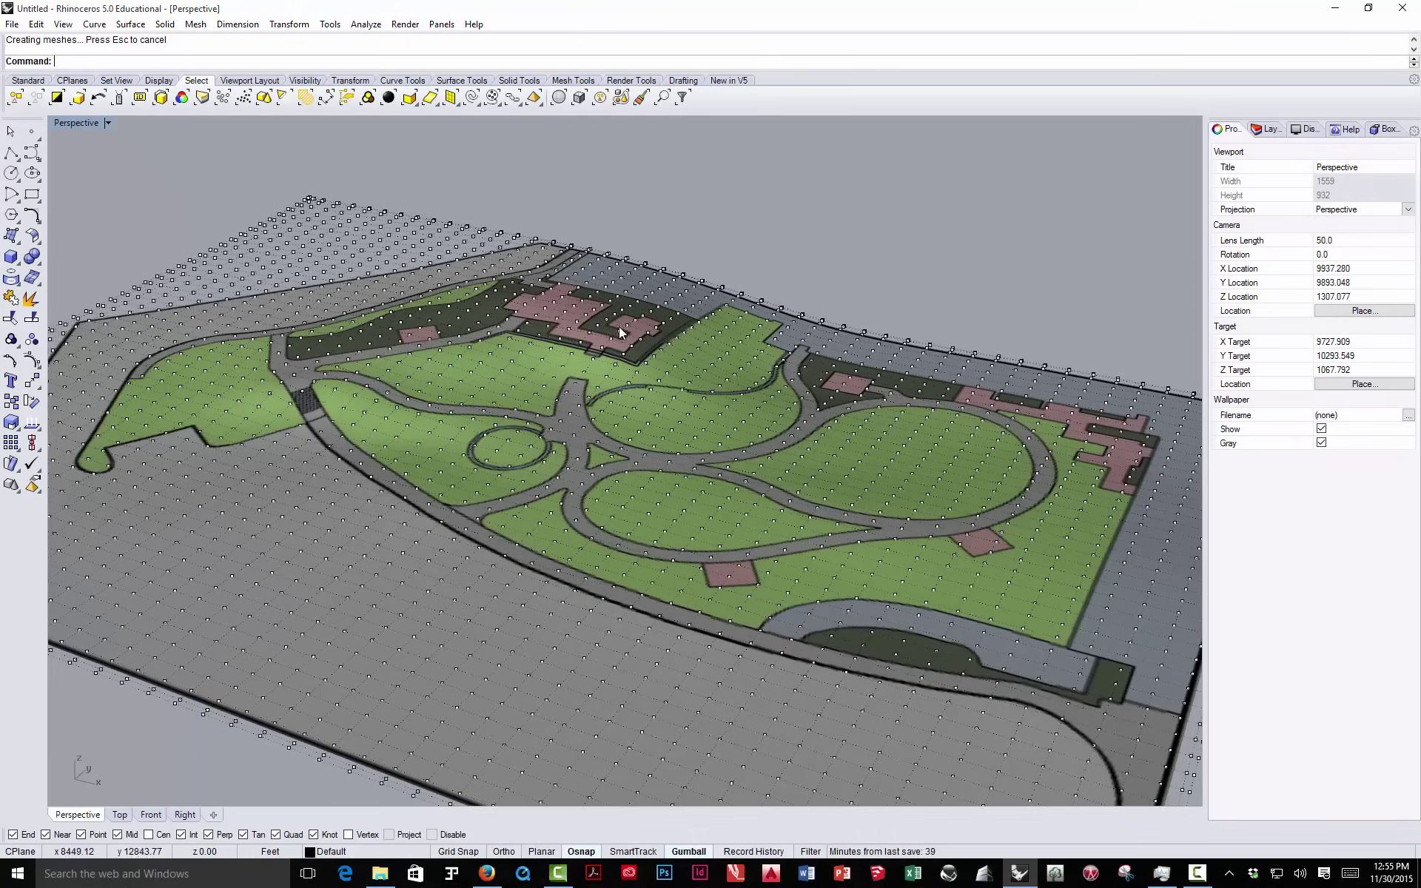
scroll(620, 332, up, 5)
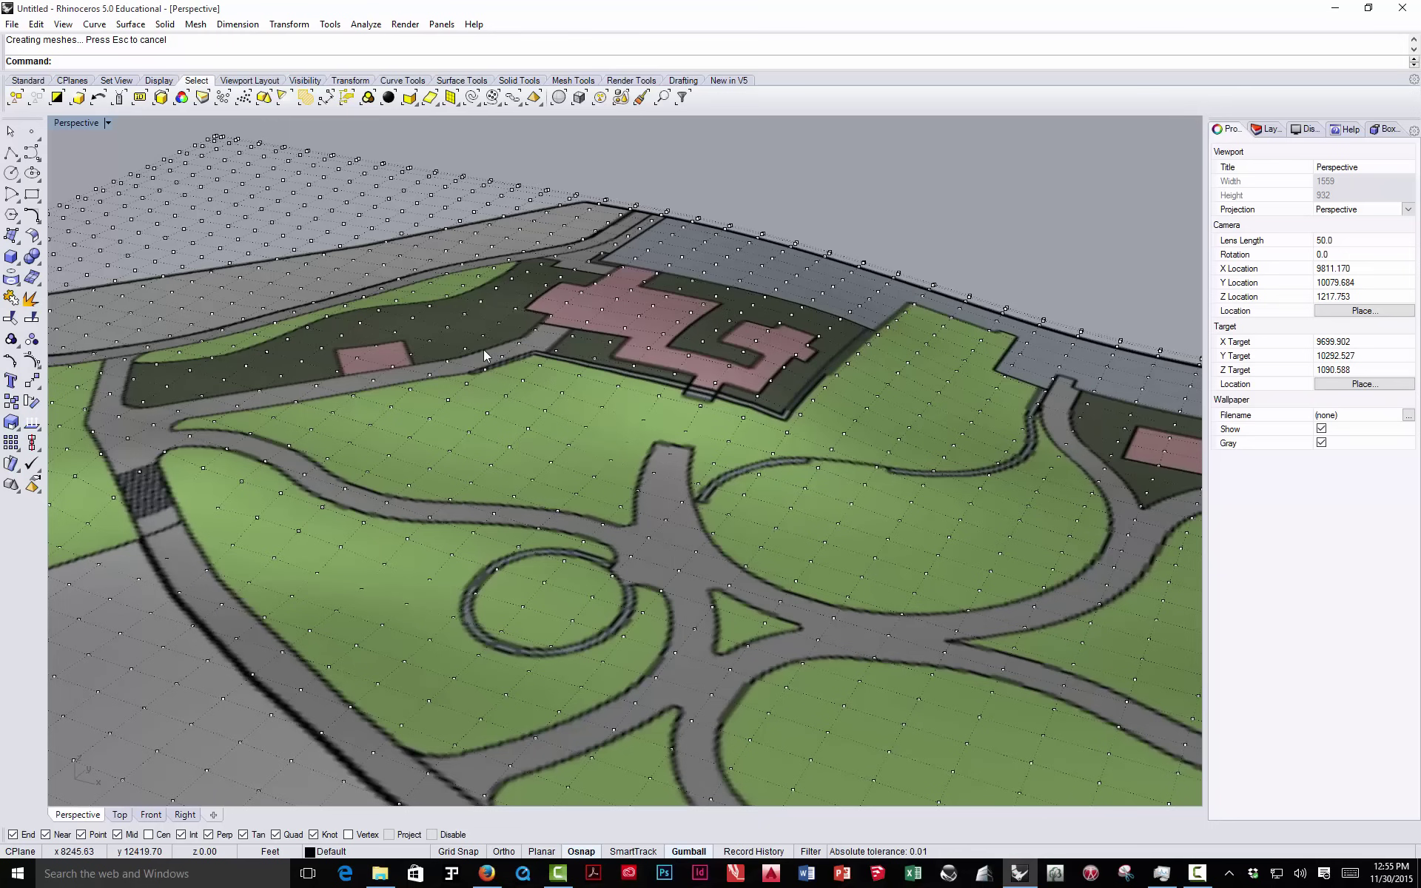
scroll(636, 362, down, 5)
right_drag(752, 338, 603, 432)
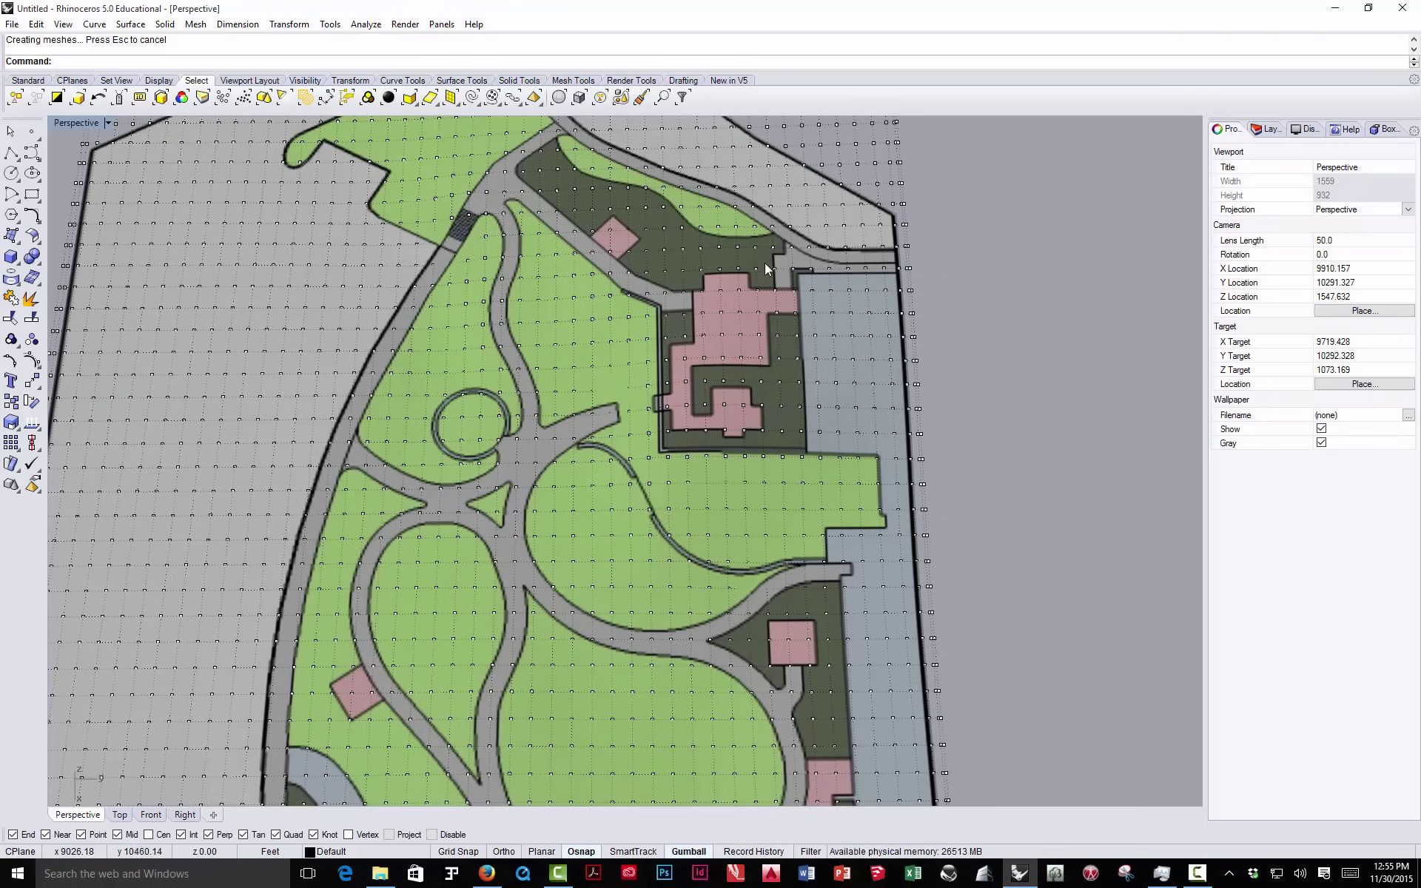
- Select the block of control points covering the large building and its surrounding pad, excluding the stray points near the adjoining path
drag(939, 255, 834, 295)
drag(646, 464, 659, 460)
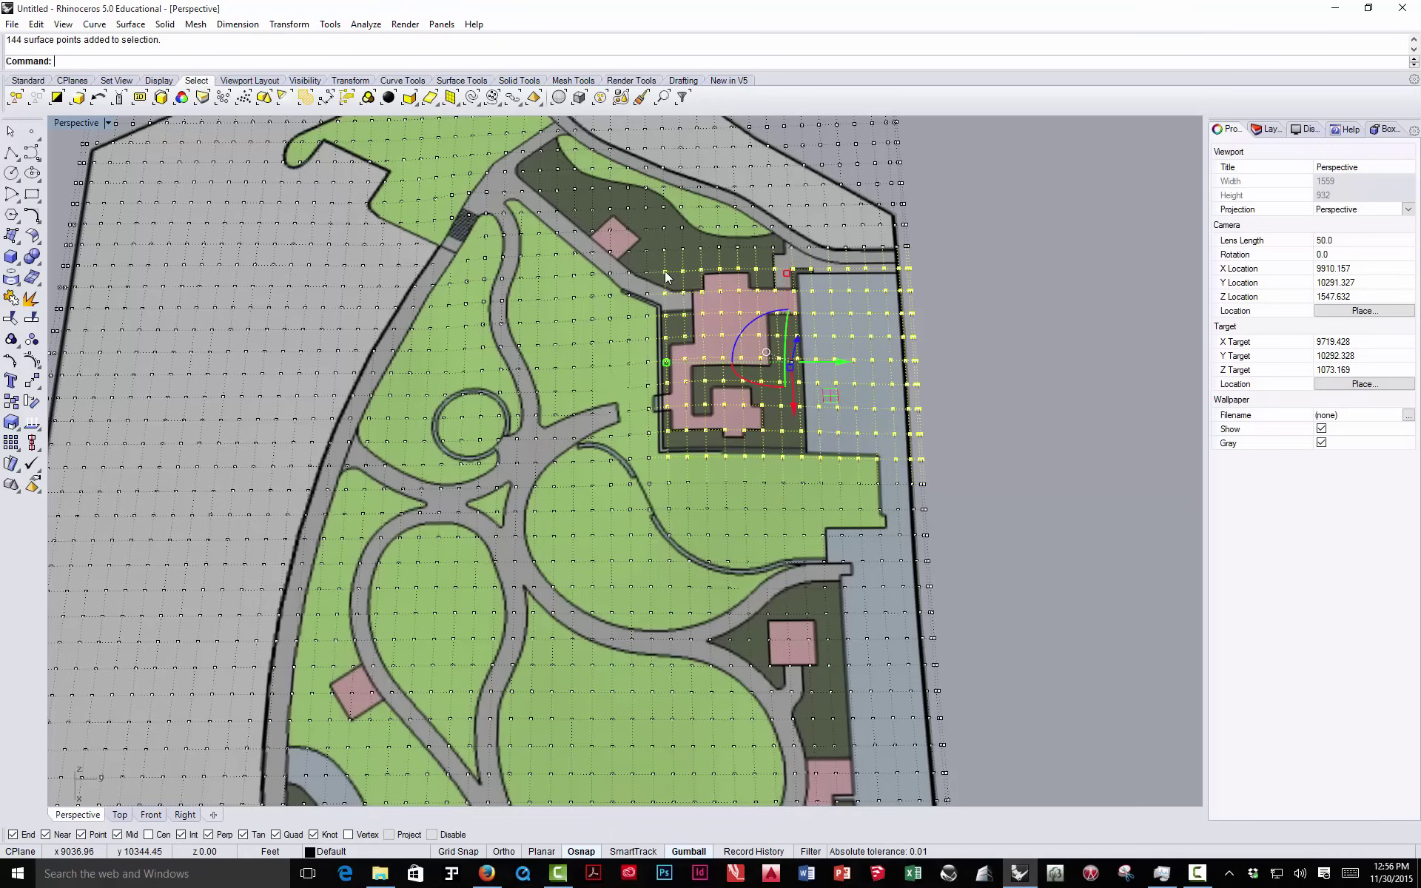
ctrl+click(680, 290)
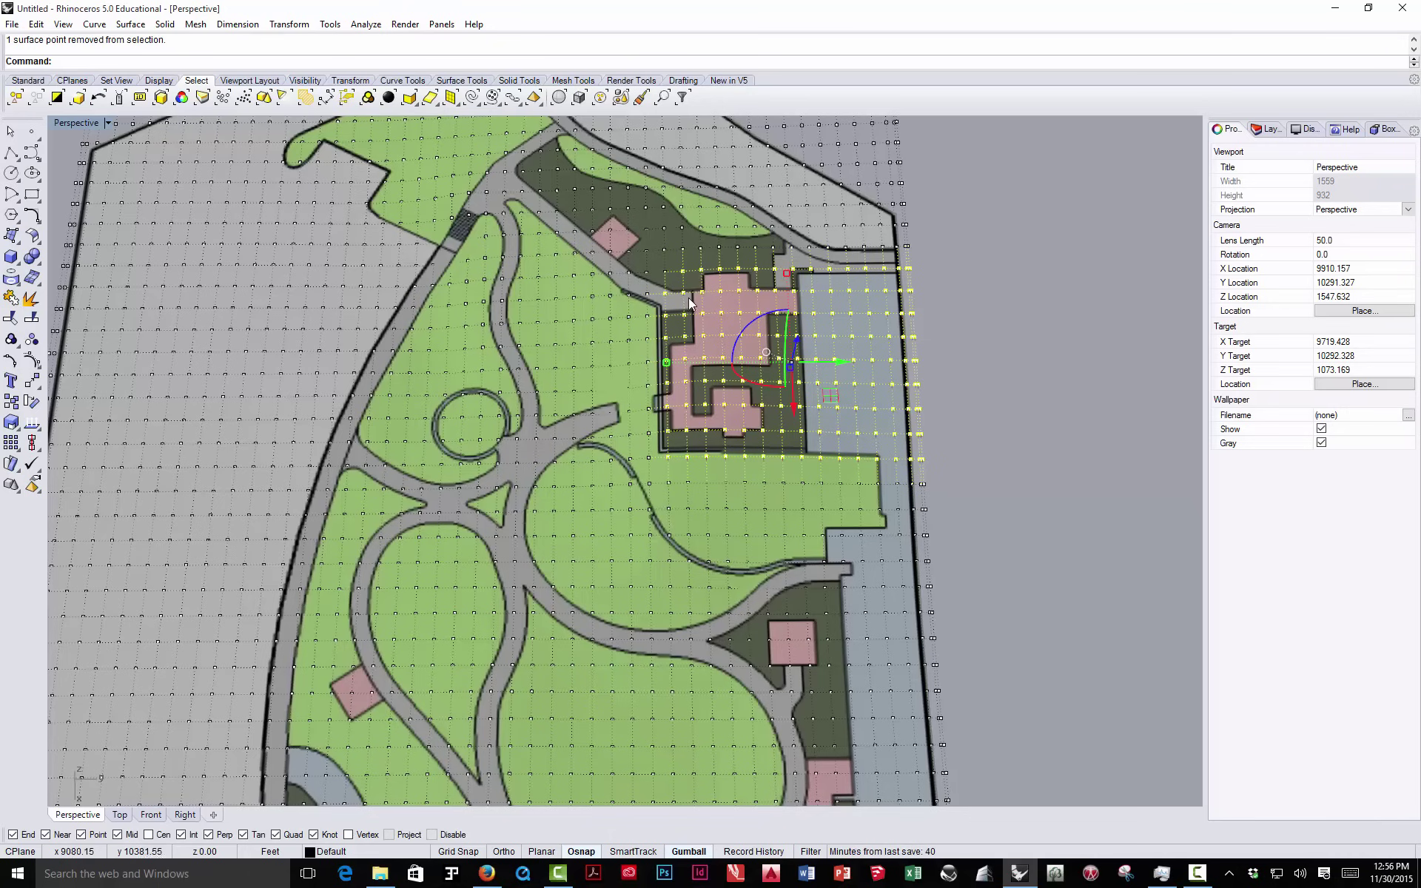
scroll(689, 300, up, 3)
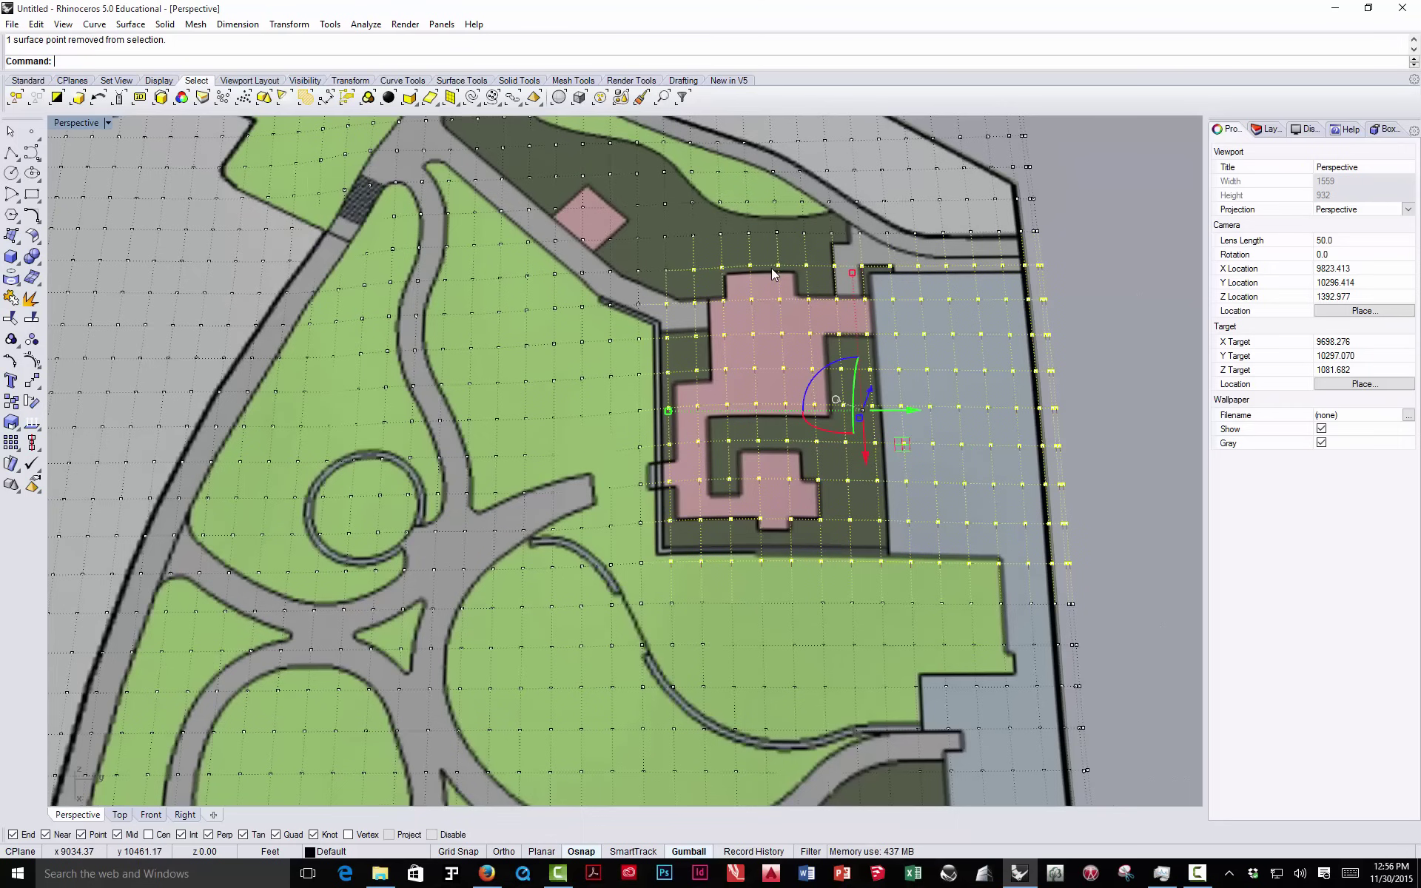
scroll(864, 278, down, 2)
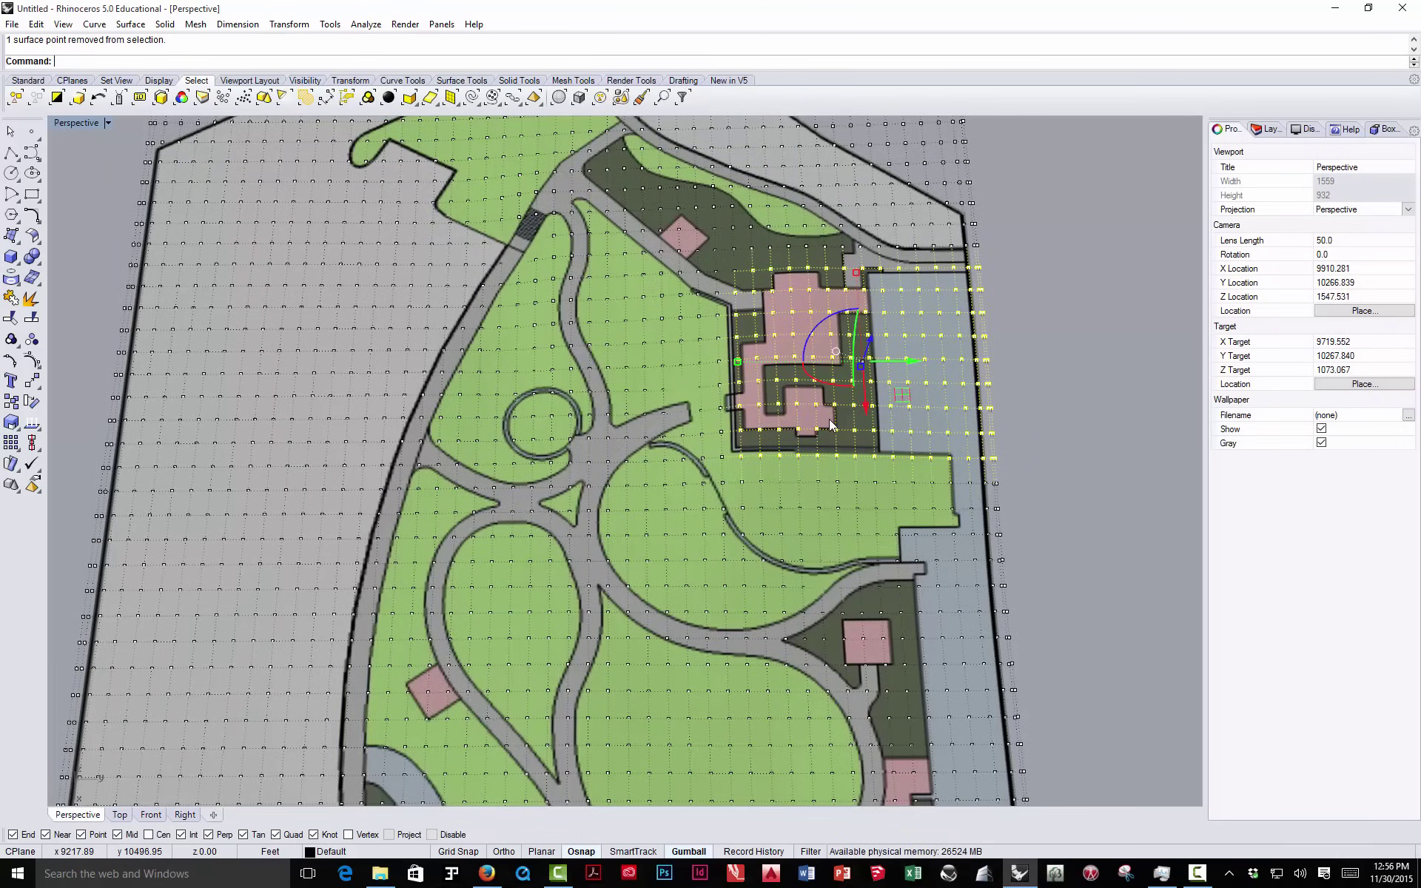
- Flatten the selected building pad points with SetPt, setting only Z aligned to World, at an elevation of about 1105.29
right_drag(743, 451, 805, 339)
scroll(805, 339, up, 3)
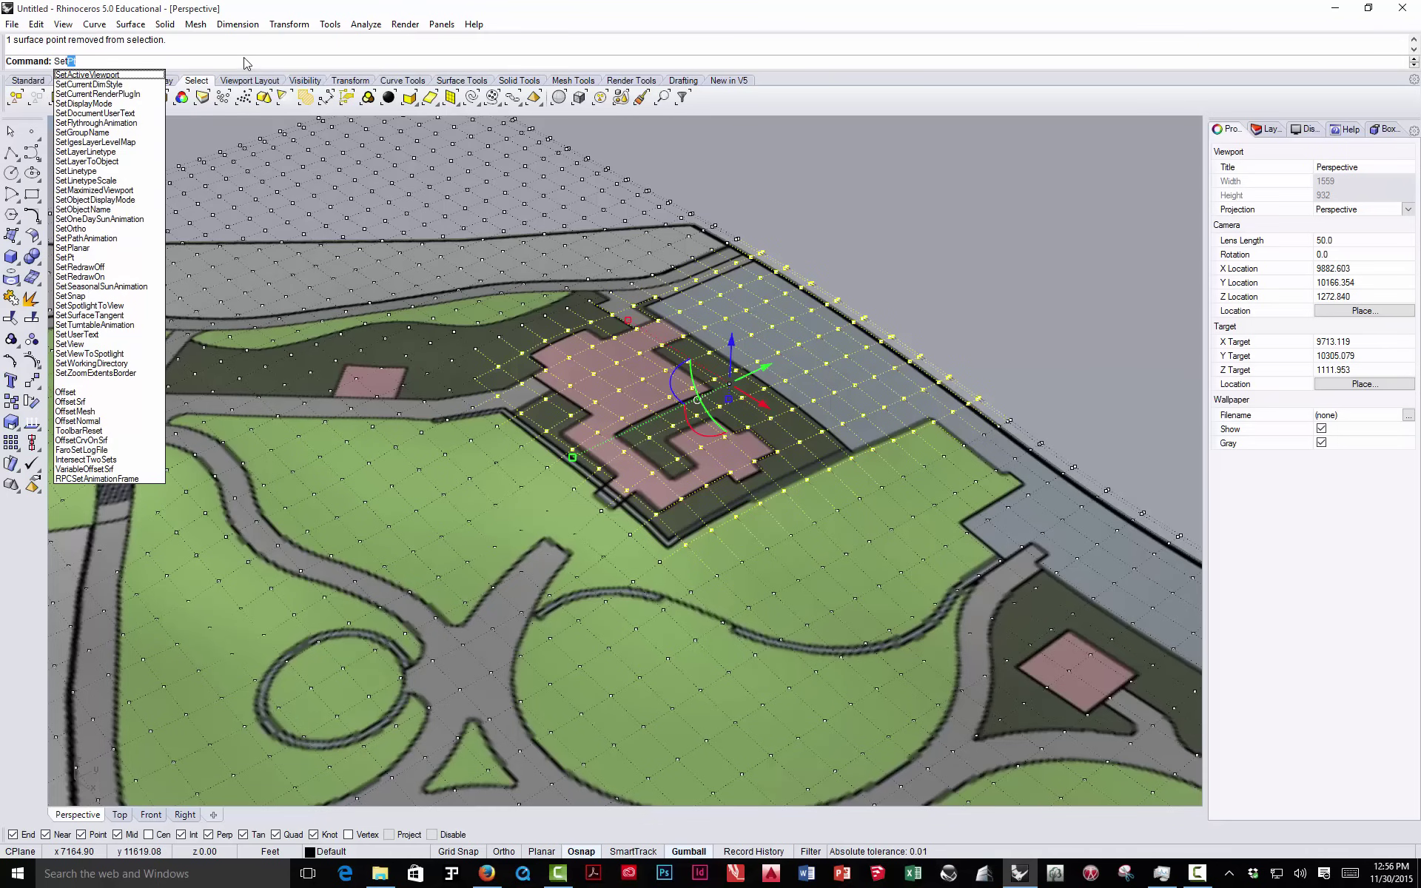
key(Return)
key(Return)
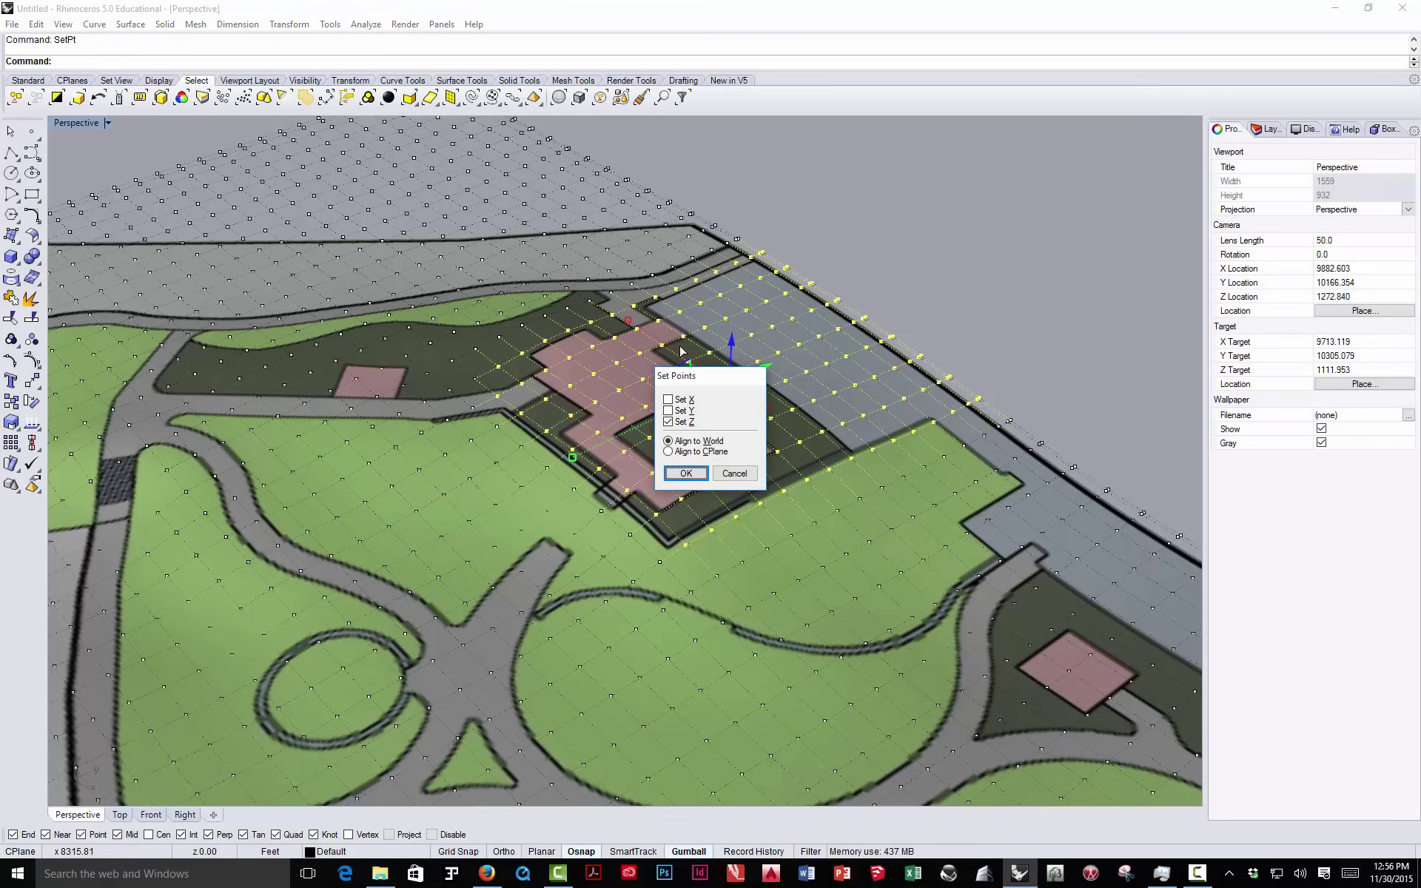
click(668, 399)
click(668, 410)
click(679, 410)
click(687, 399)
click(685, 473)
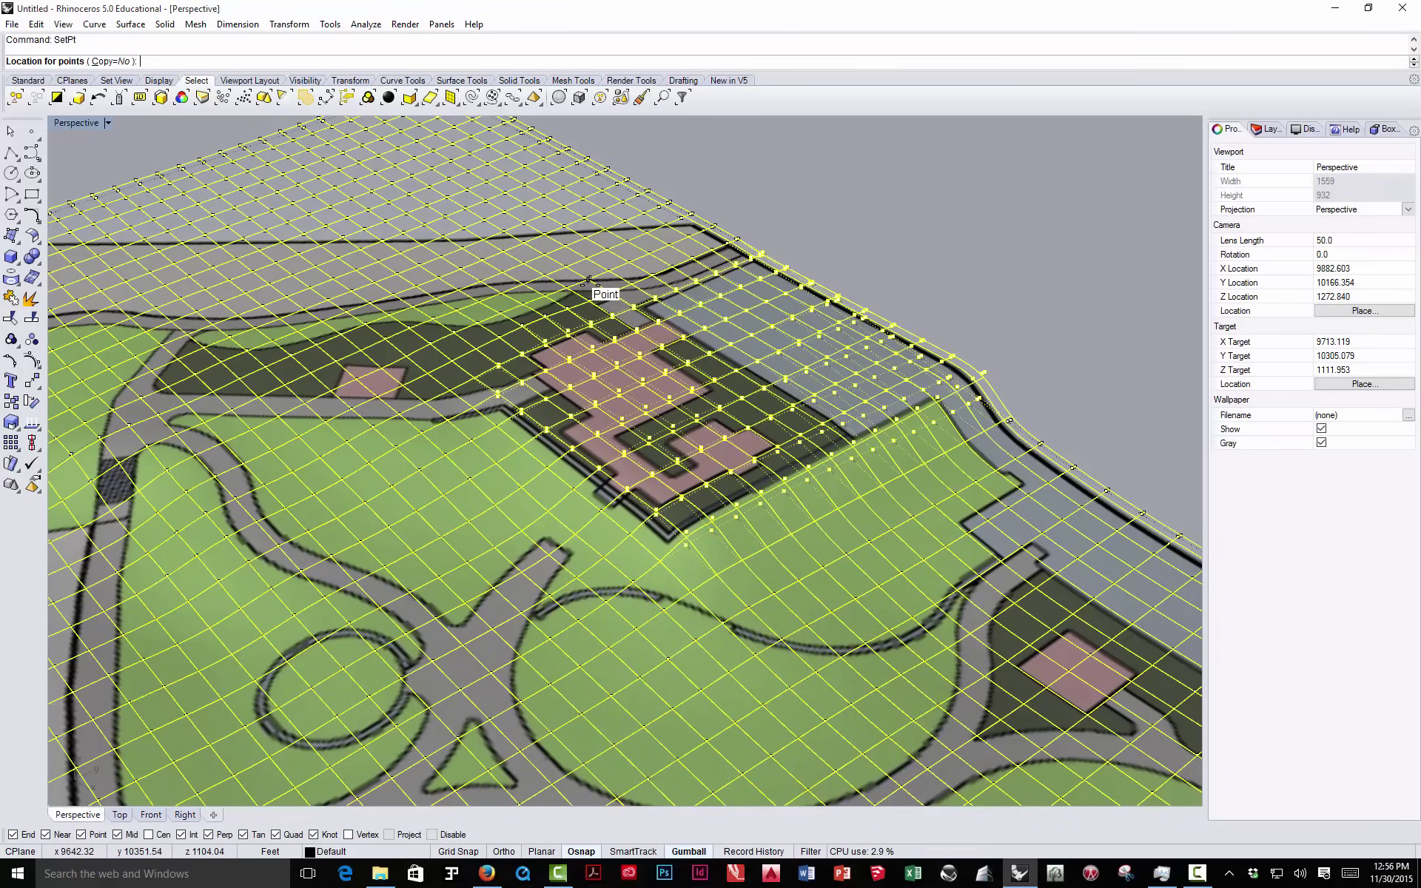
scroll(592, 281, up, 2)
scroll(588, 278, down, 1)
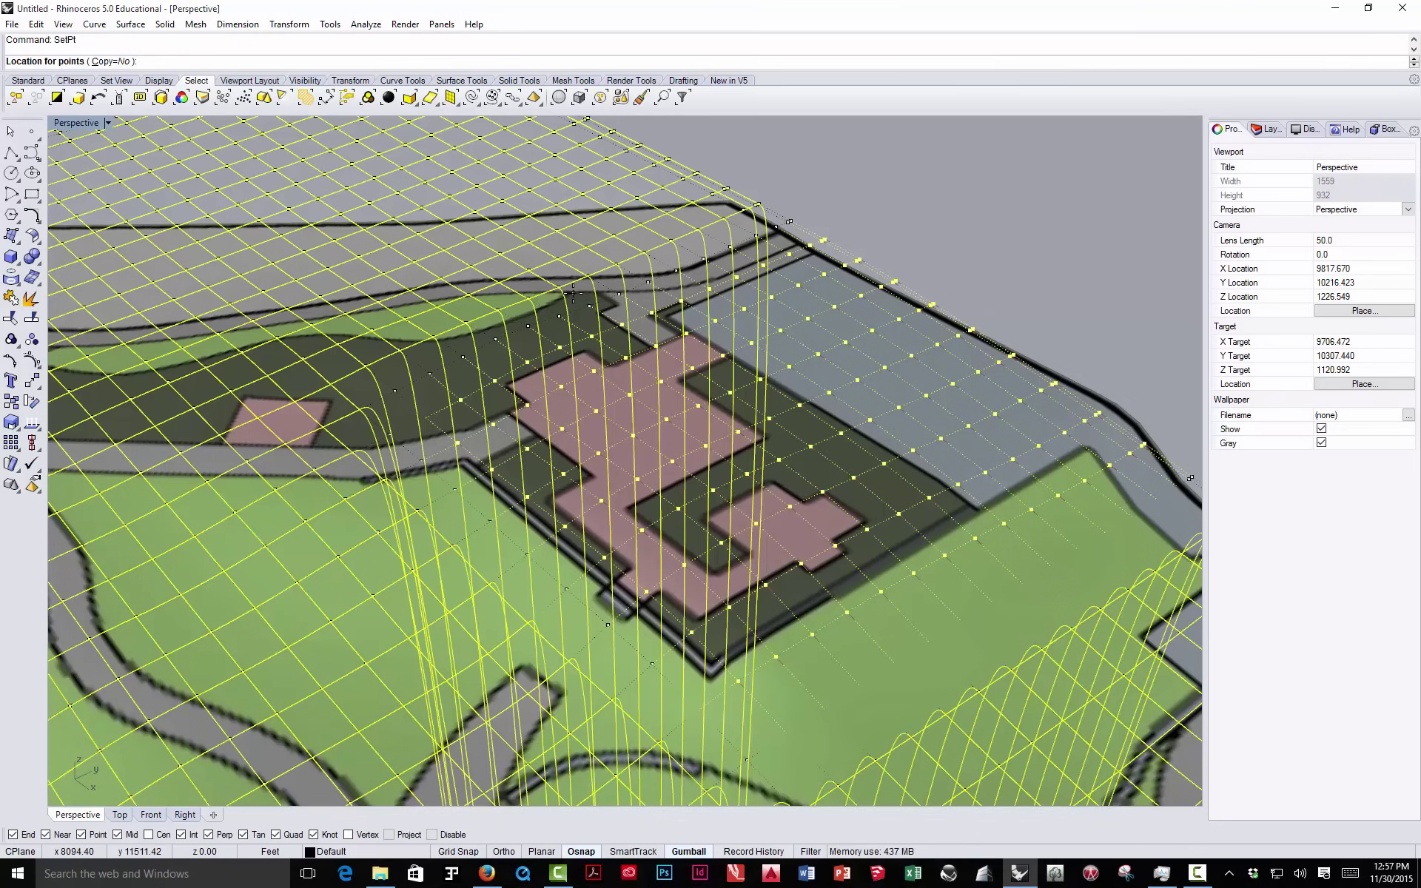
right_drag(574, 293, 594, 259)
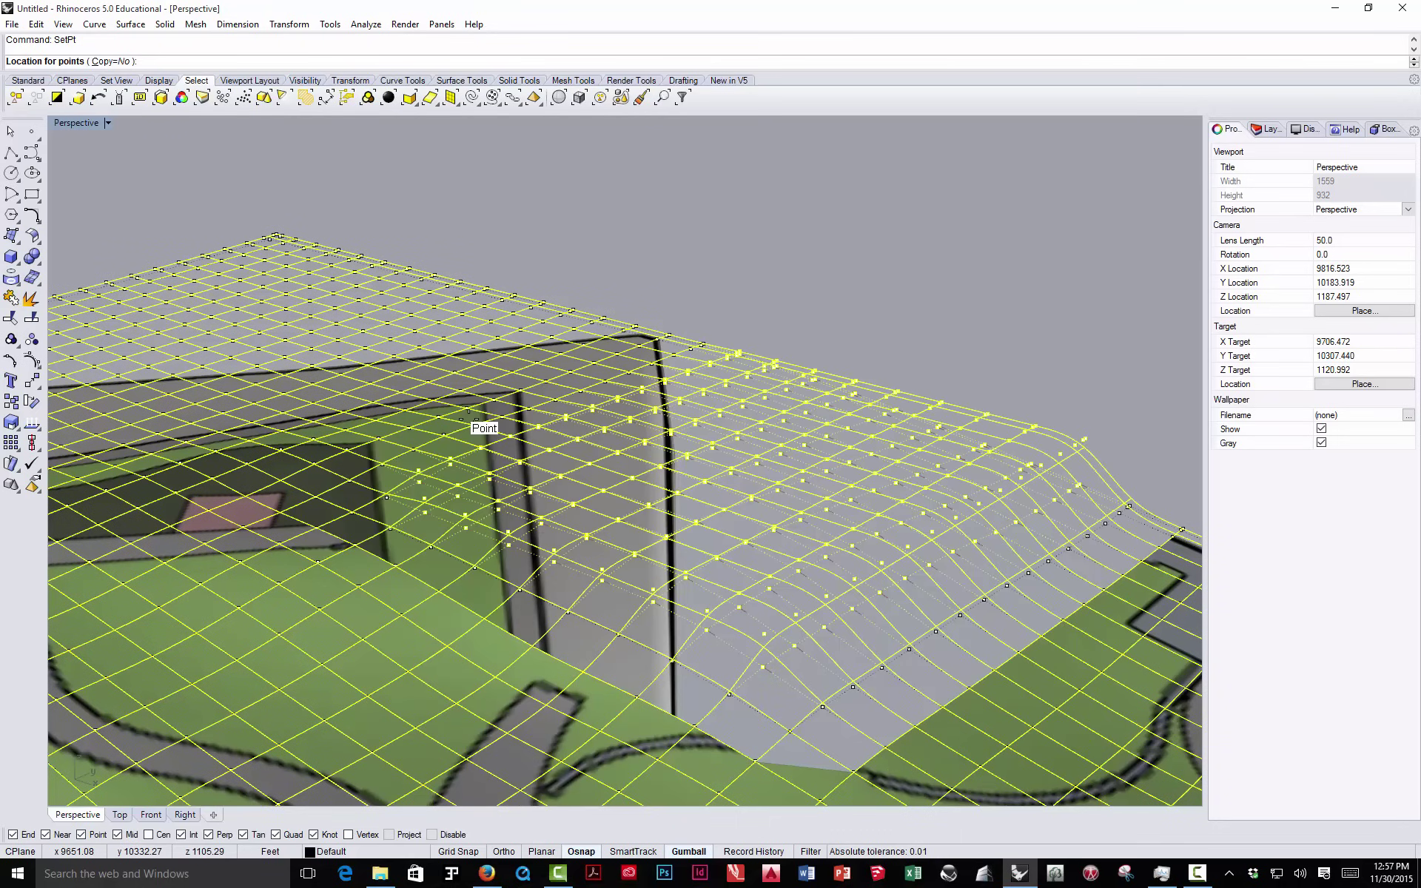
click(468, 411)
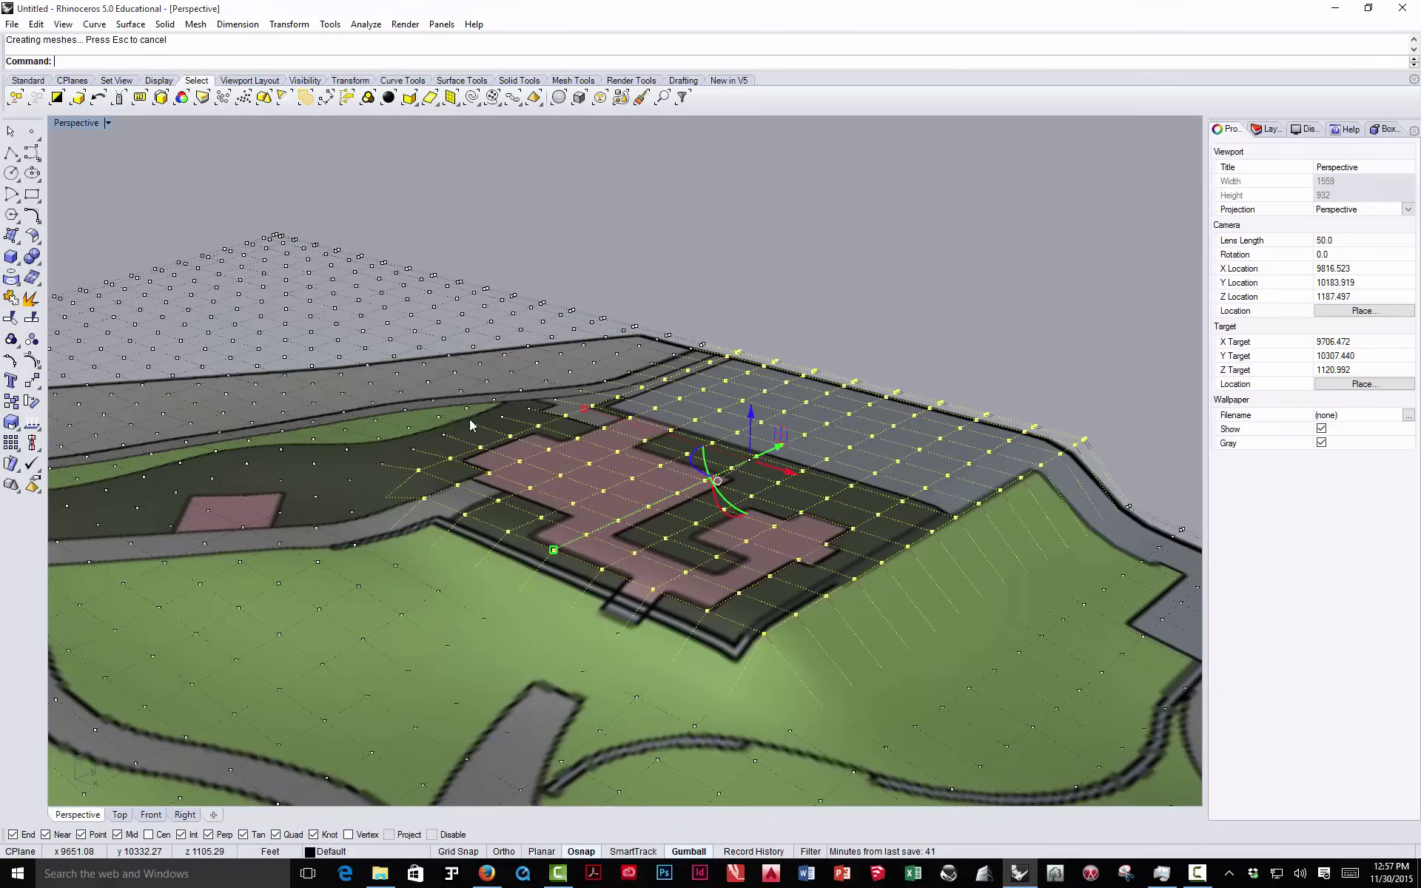
- Disable object snaps, nudge the flattened building pad points vertically with the gumball, and deselect them
scroll(562, 411, up, 3)
right_drag(592, 409, 722, 357)
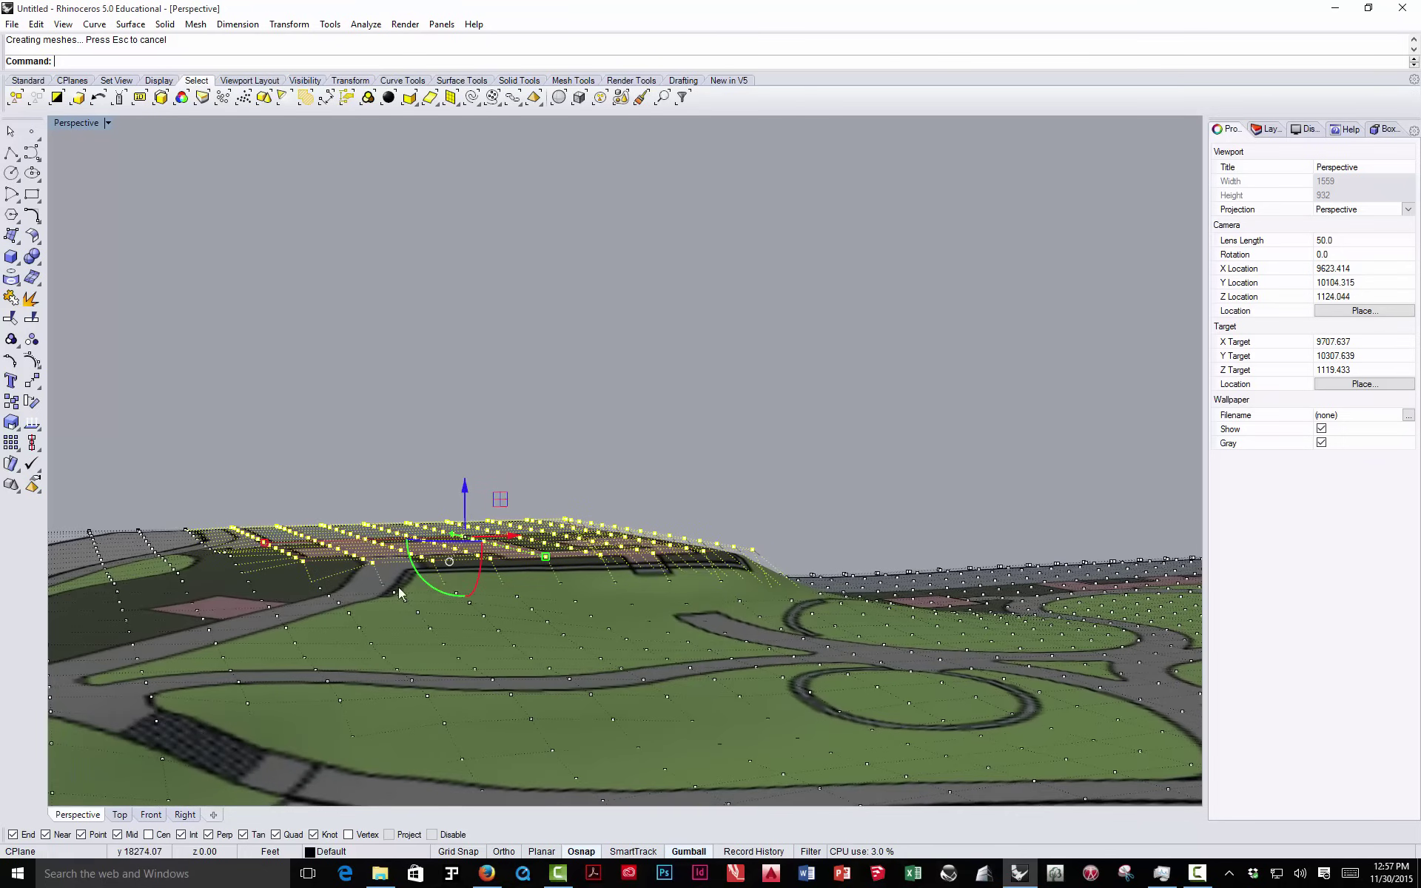
click(432, 835)
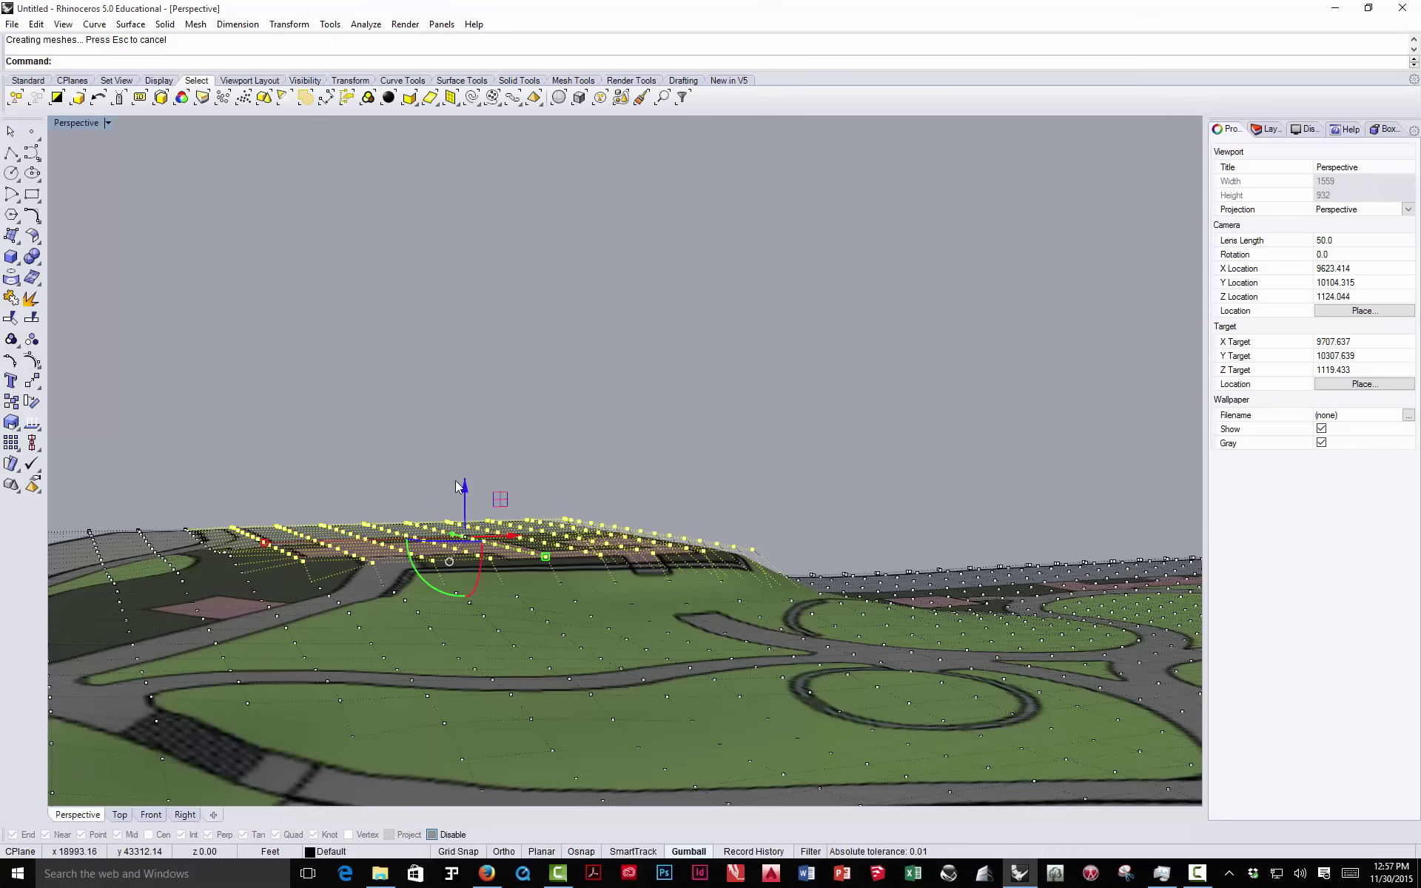
mouse_move(465, 490)
mouse_down()
mouse_move(466, 444)
mouse_move(464, 484)
mouse_up()
click(438, 435)
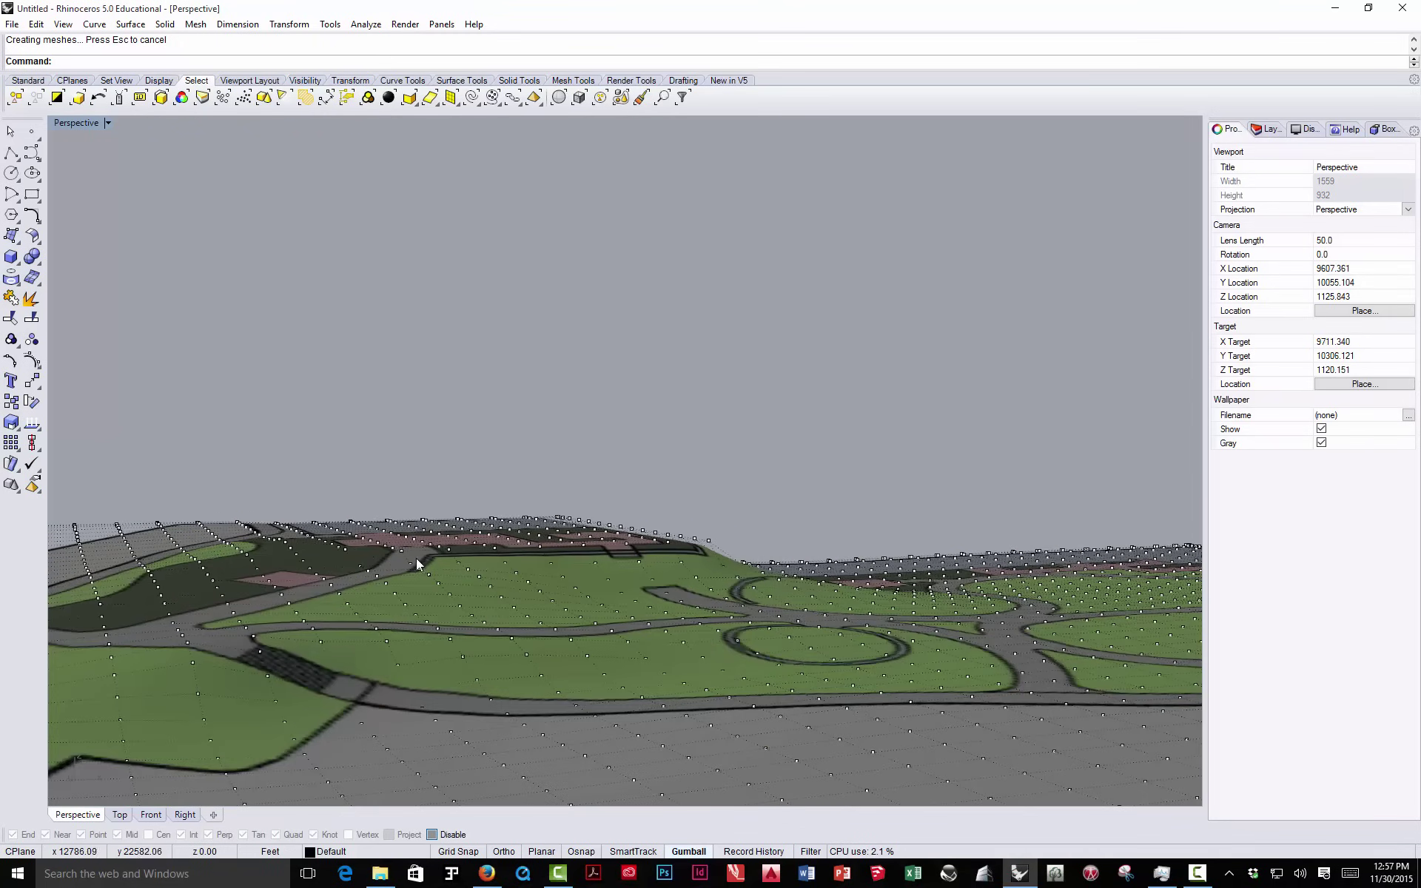
- Try to raise the single control point where the path meets the corner of the building pad
scroll(414, 560, up, 4)
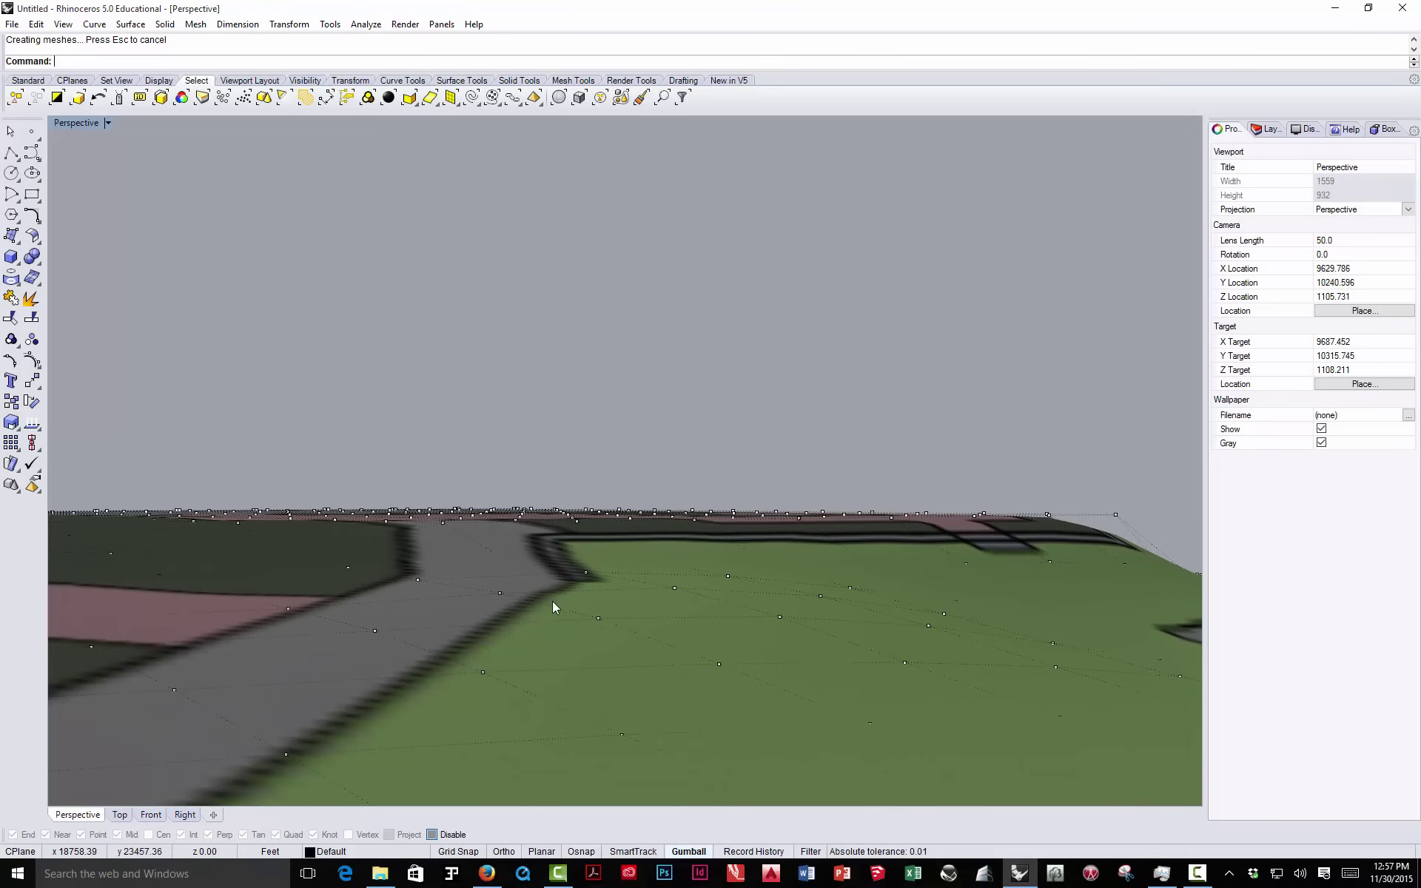
right_drag(552, 607, 529, 608)
click(524, 604)
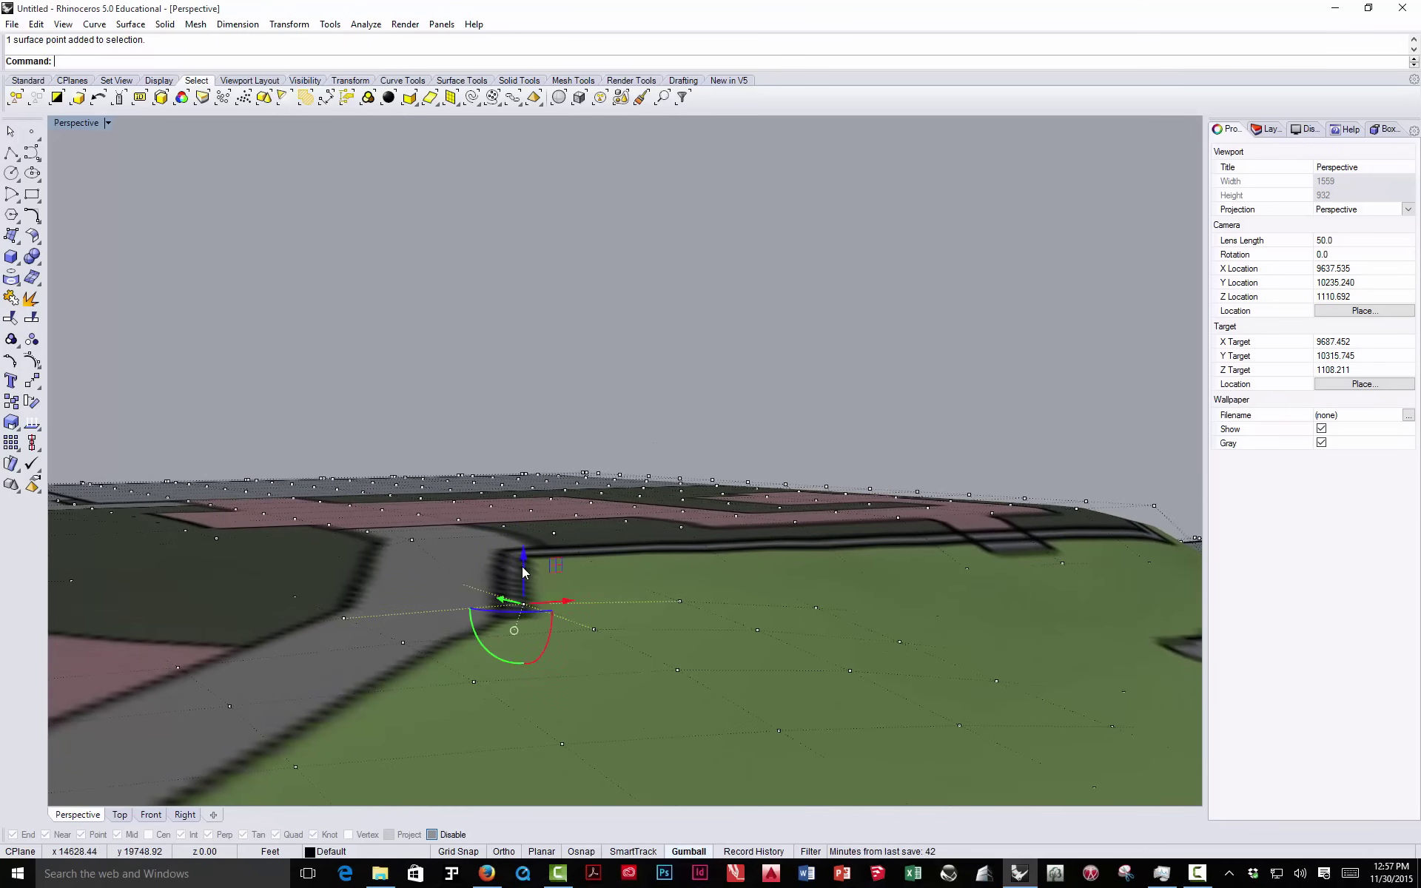
drag(524, 572, 524, 528)
right_drag(555, 546, 550, 562)
scroll(590, 521, down, 4)
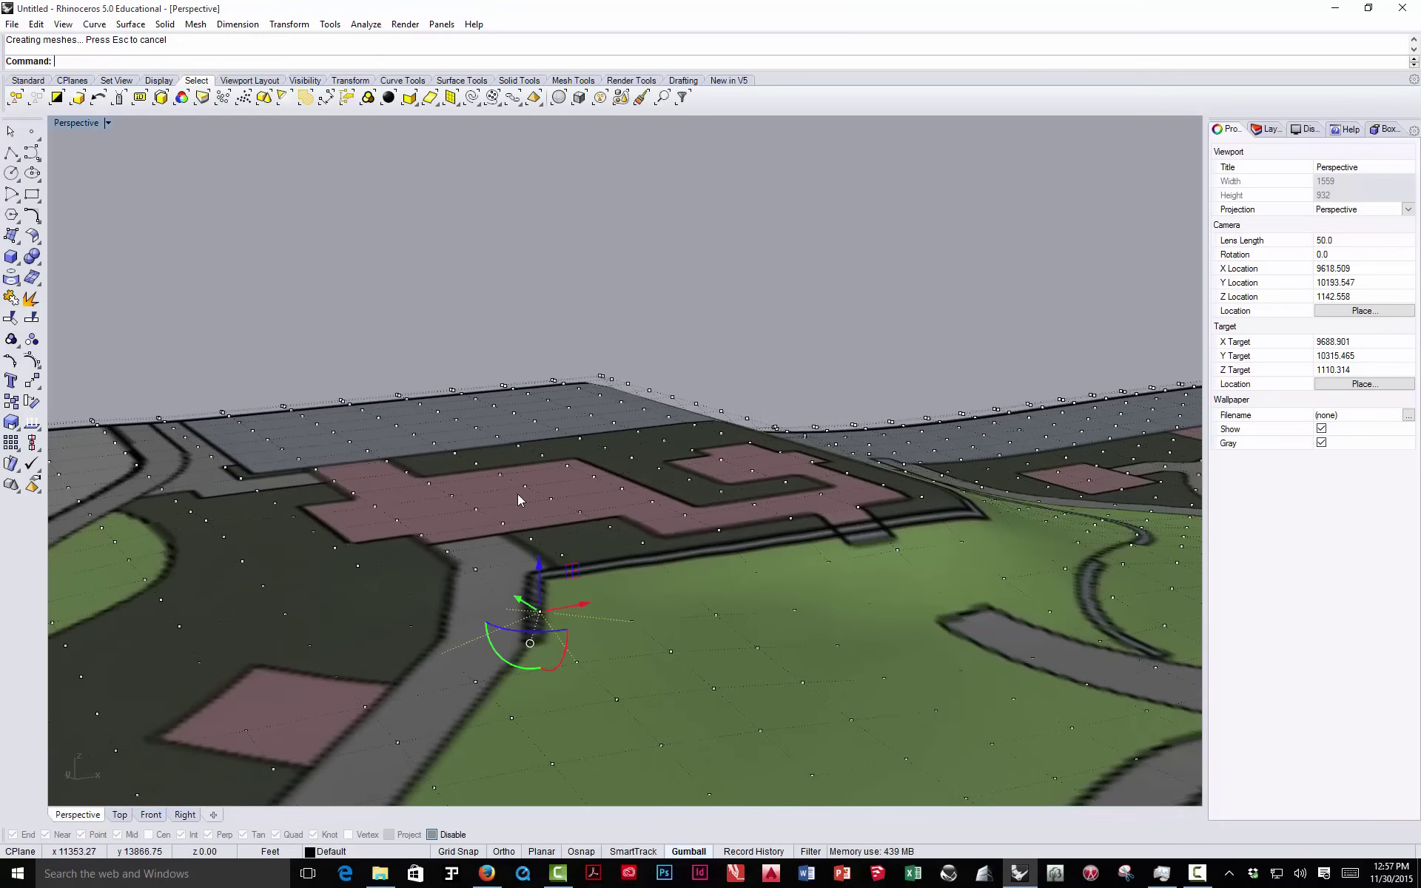
click(540, 338)
- Undo the vertical move of the control point beside the path and clear the selection
scroll(634, 430, down, 5)
scroll(567, 530, up, 6)
right_drag(568, 529, 599, 504)
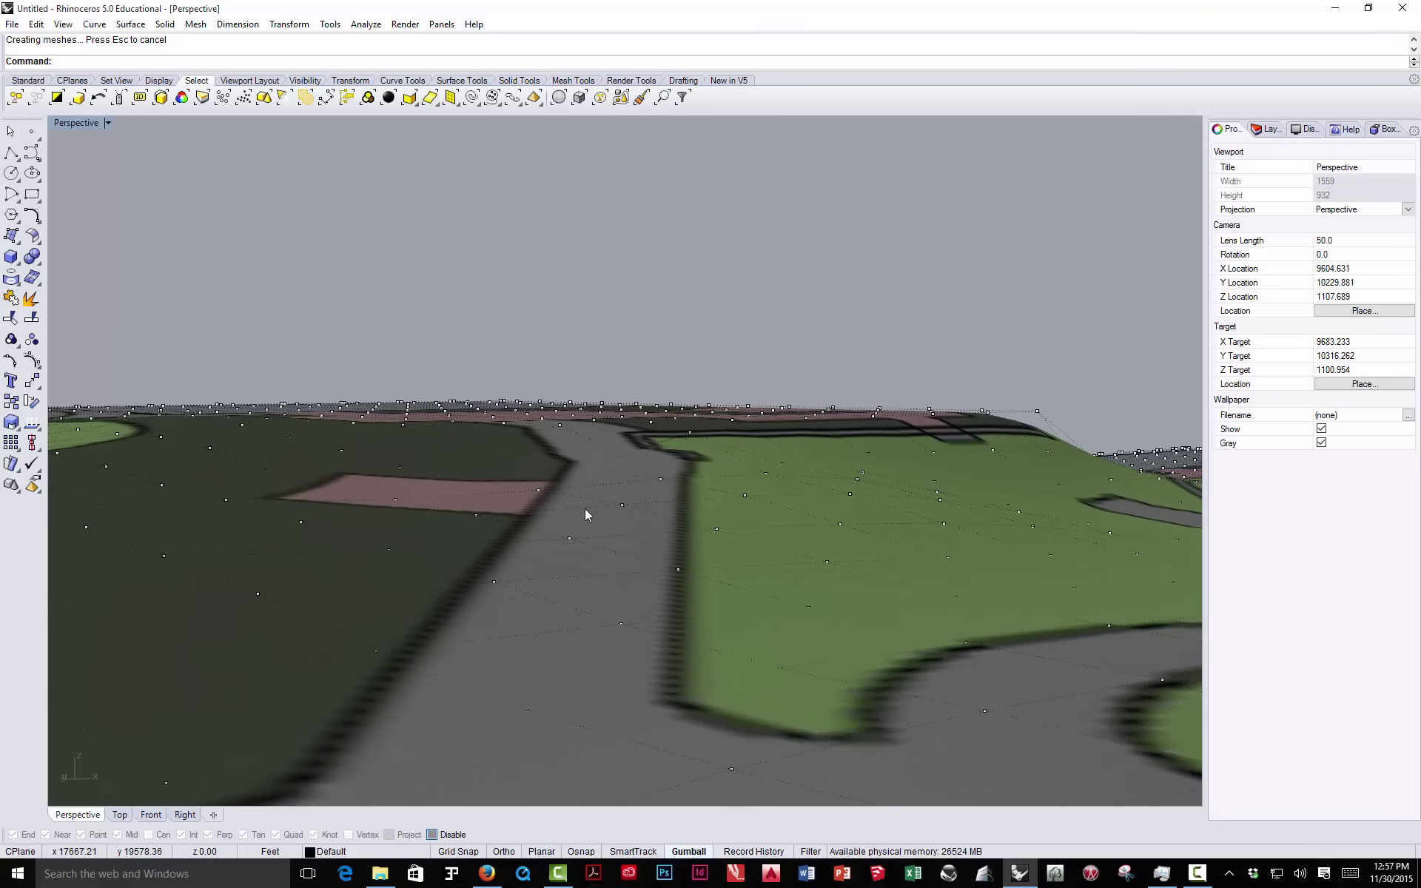
key(ctrl+z)
key(Escape)
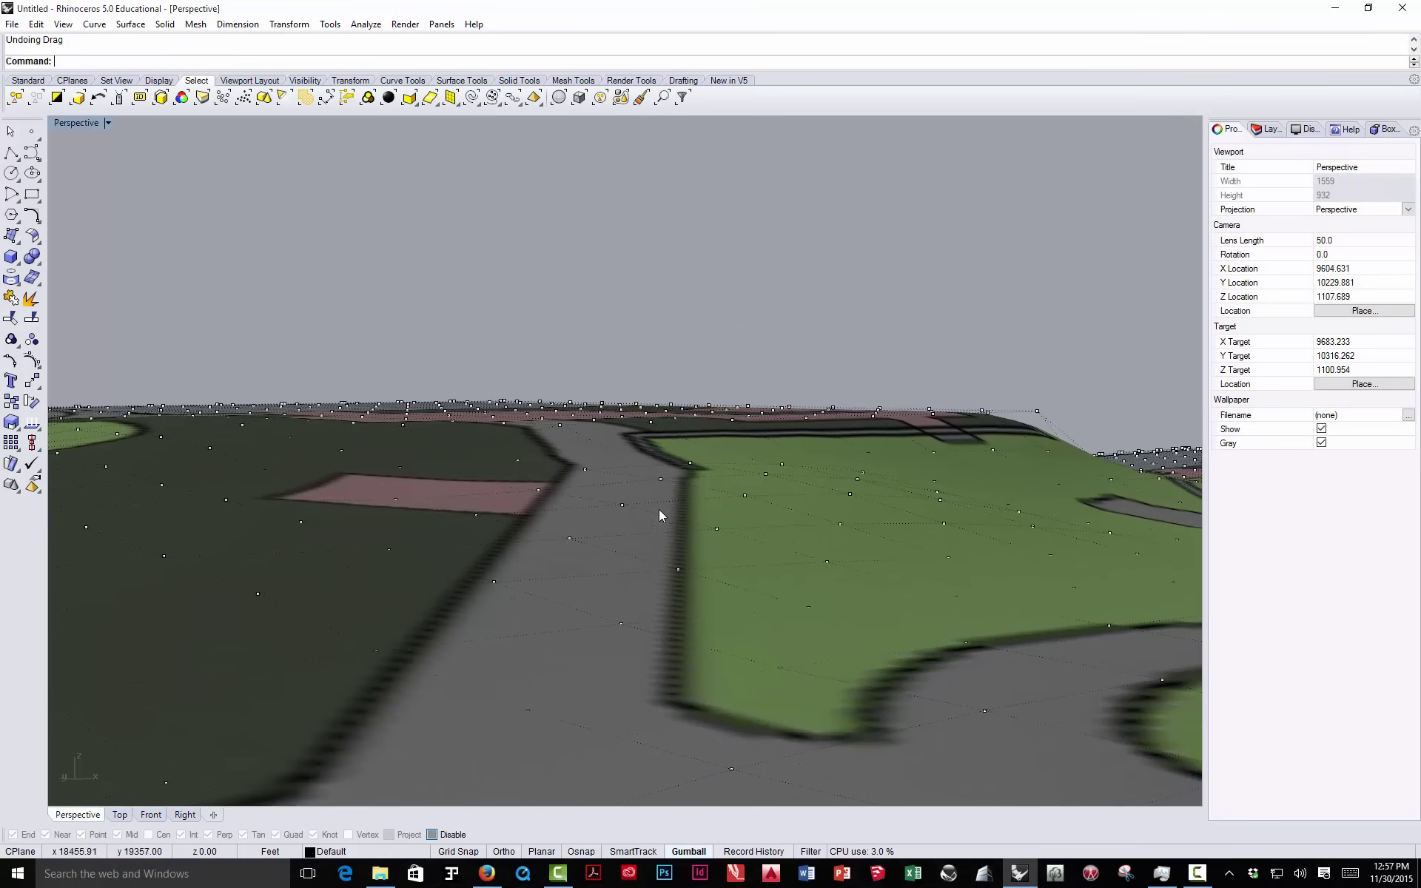
- Examine the flattened building pad and the slopes around it from low and high angles
scroll(653, 456, down, 6)
right_drag(722, 411, 516, 451)
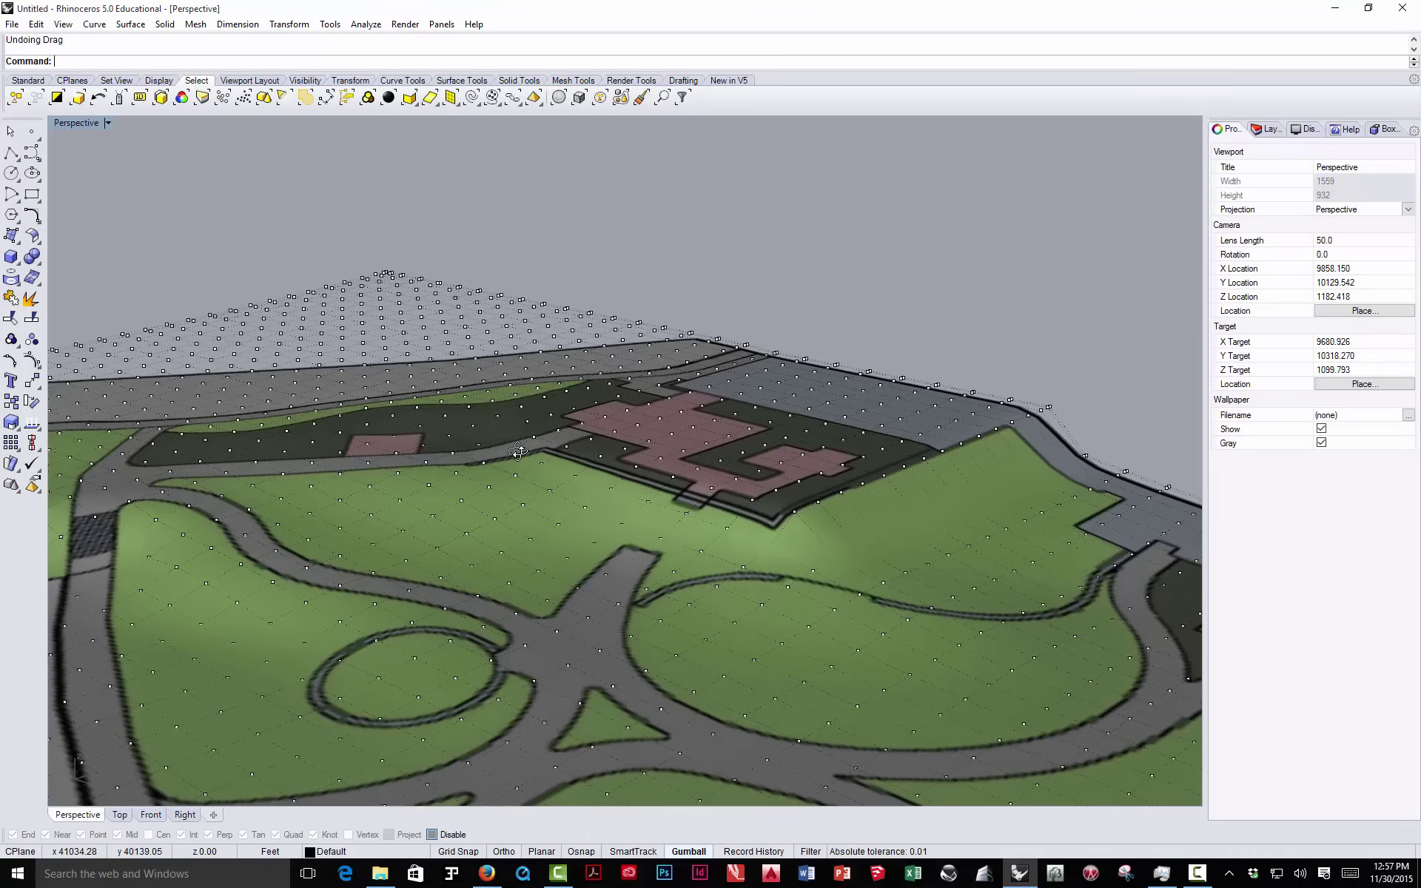
scroll(516, 449, down, 8)
right_drag(650, 438, 717, 447)
scroll(634, 441, up, 6)
scroll(635, 446, down, 8)
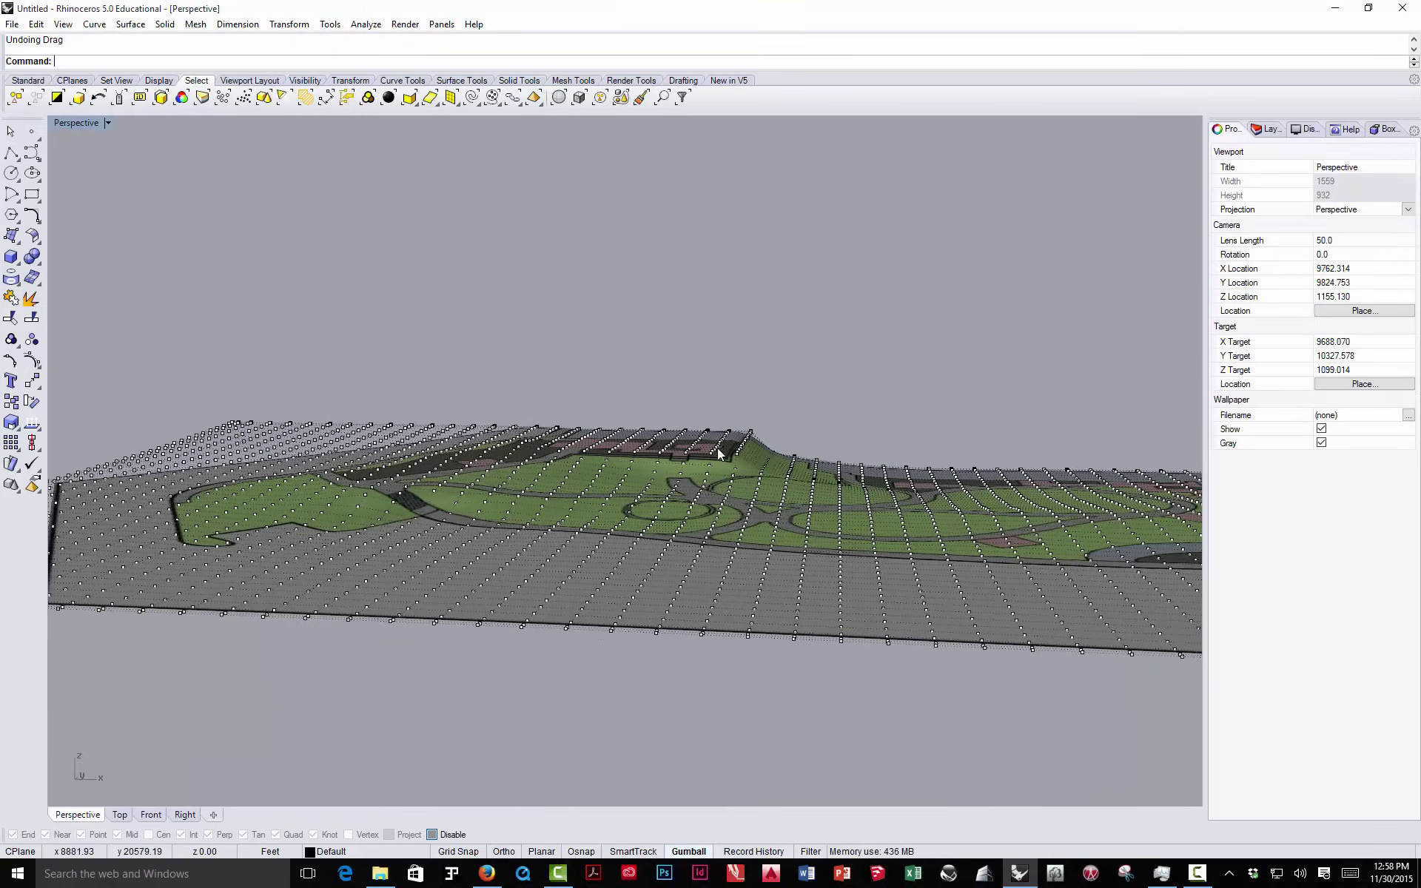
scroll(731, 460, up, 5)
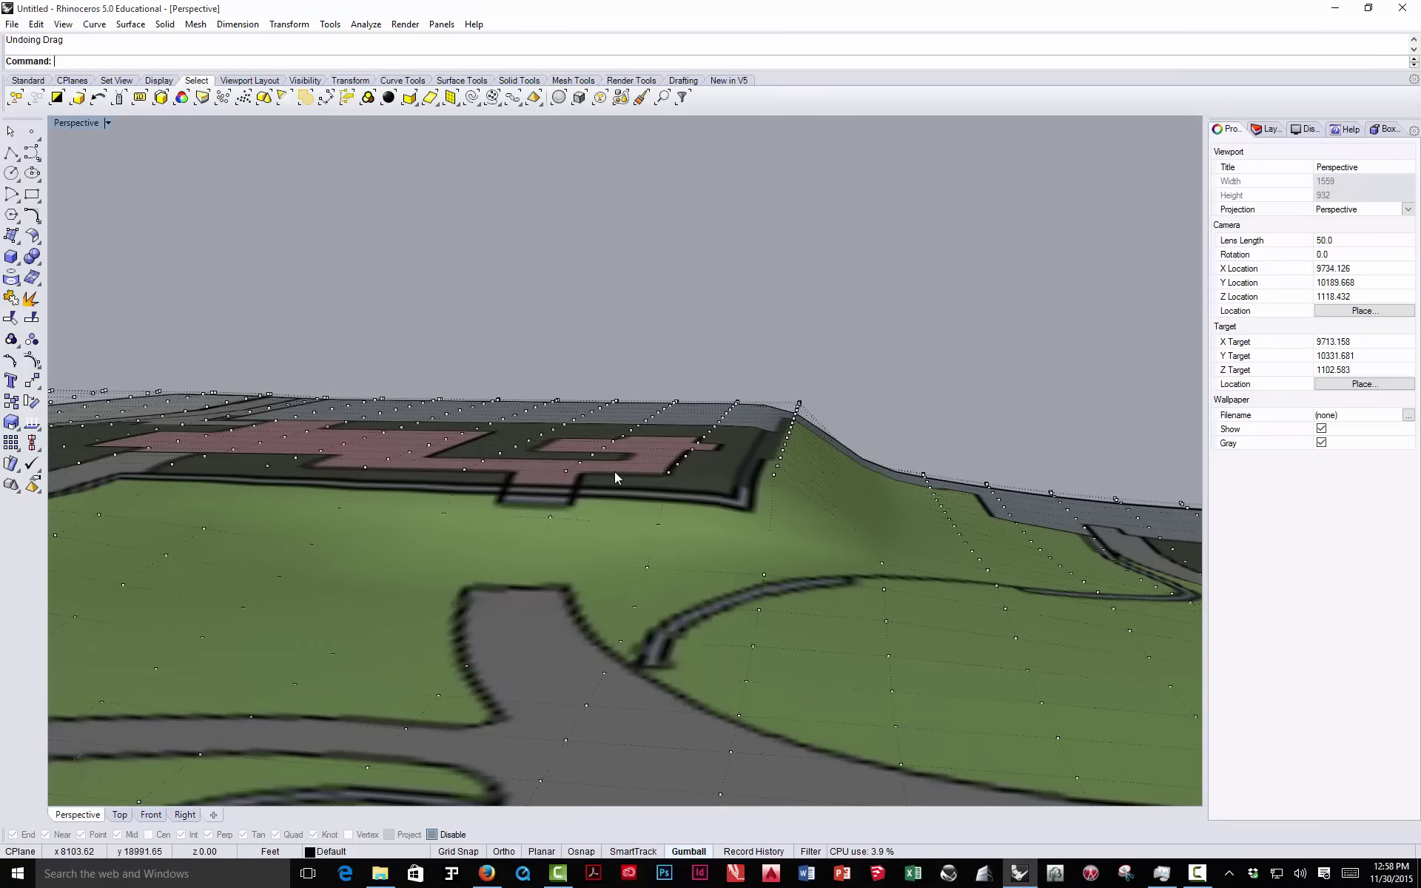
scroll(615, 472, down, 5)
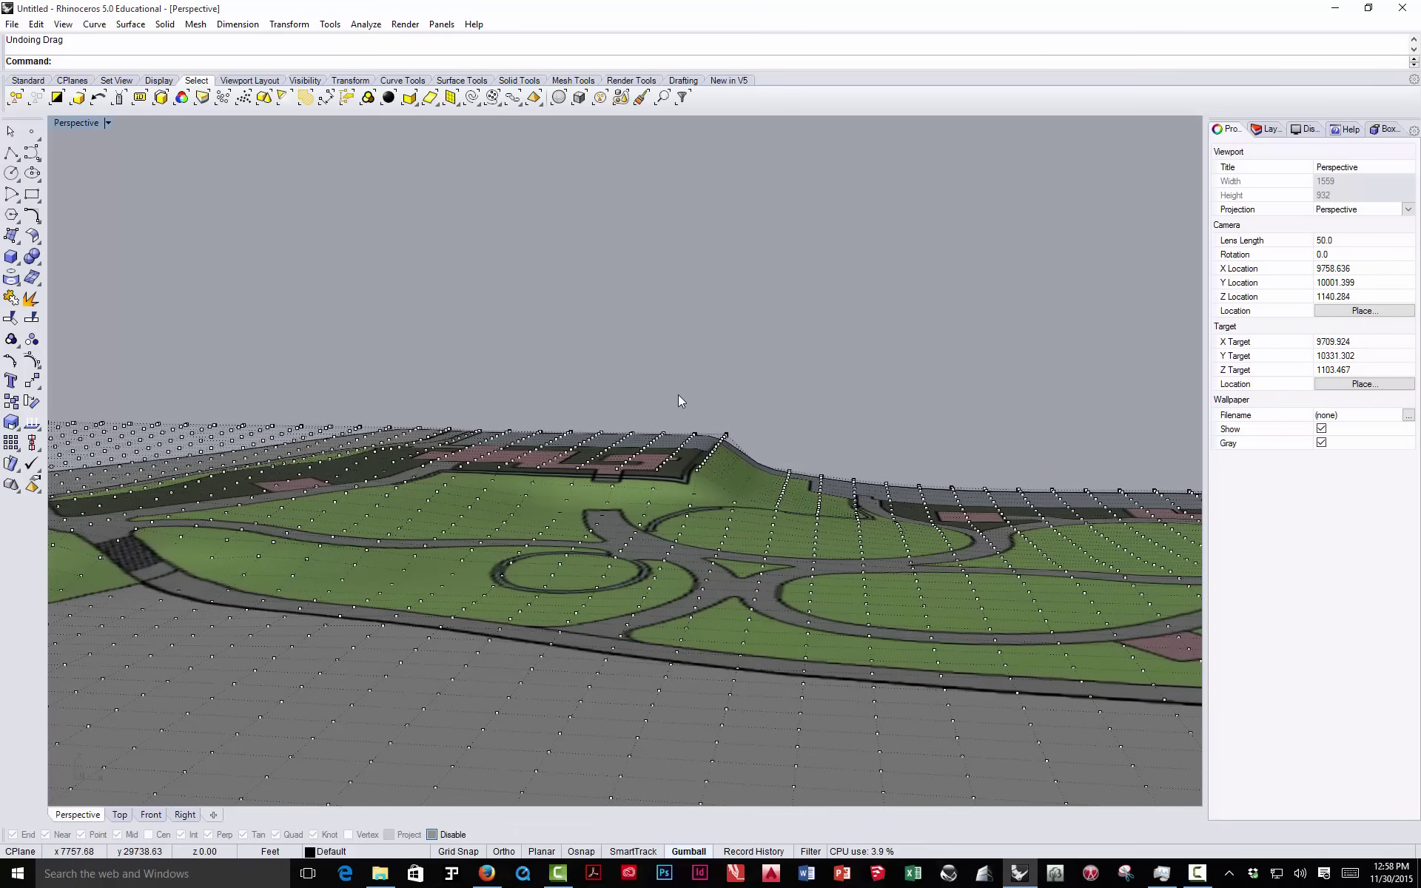
right_drag(748, 419, 672, 474)
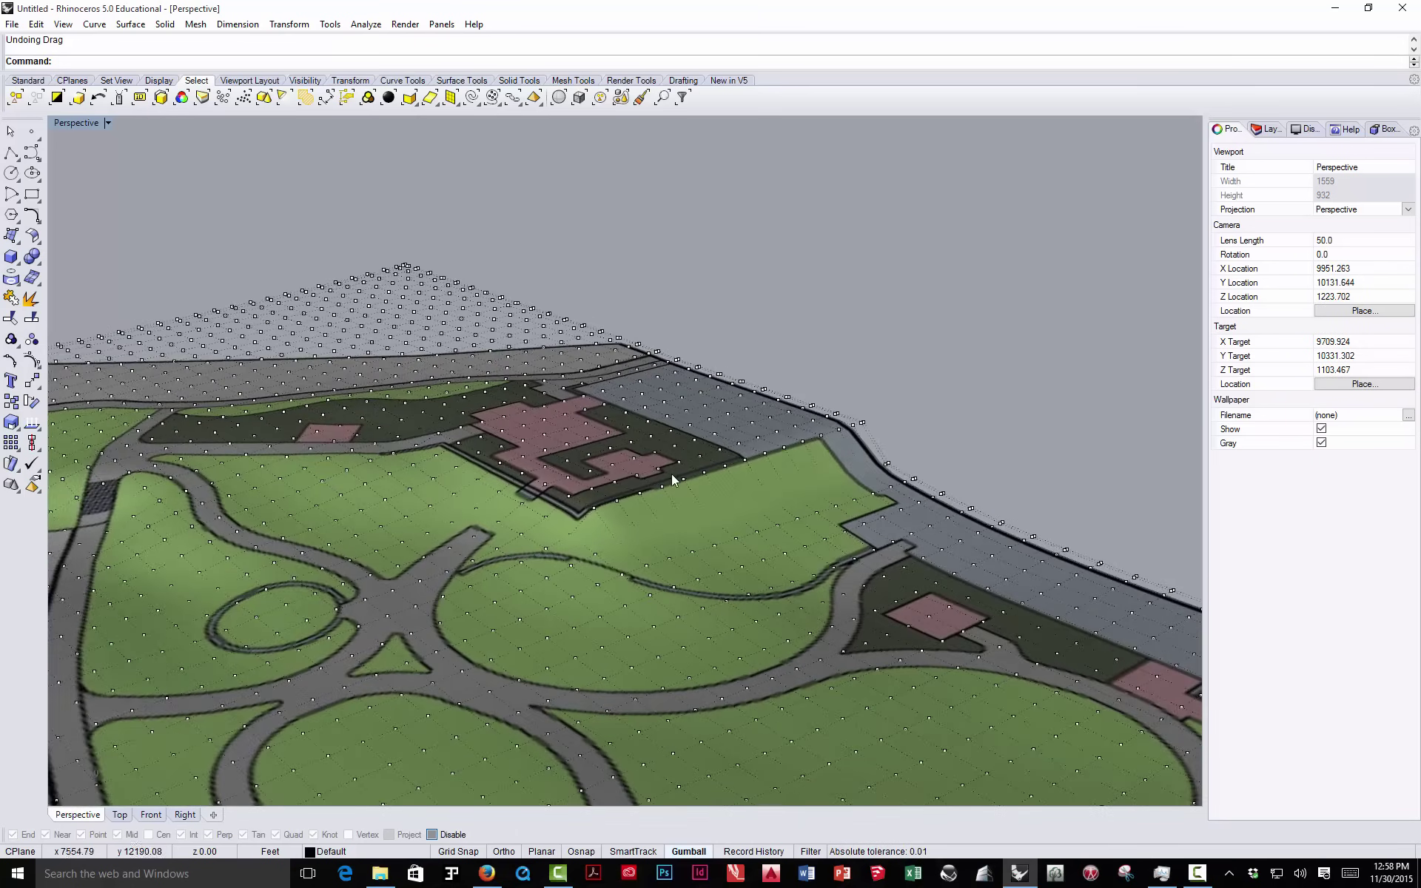
- Select the control points on and inside the circular path near the path junction
scroll(707, 510, down, 8)
scroll(556, 527, up, 9)
right_drag(654, 549, 589, 527)
scroll(521, 571, up, 4)
scroll(486, 542, down, 4)
scroll(489, 542, down, 4)
right_drag(492, 543, 455, 574)
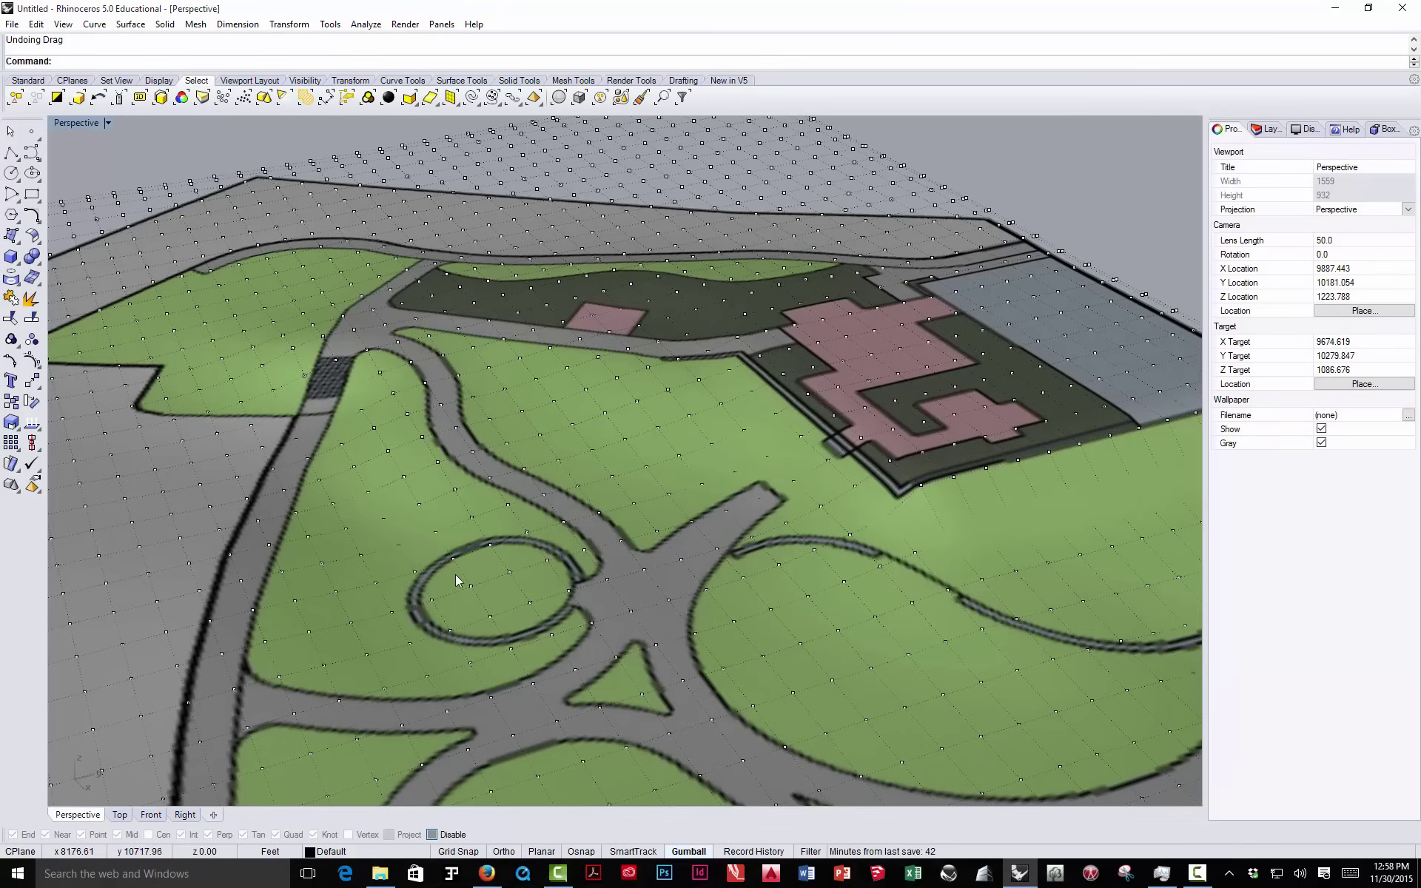
click(416, 570)
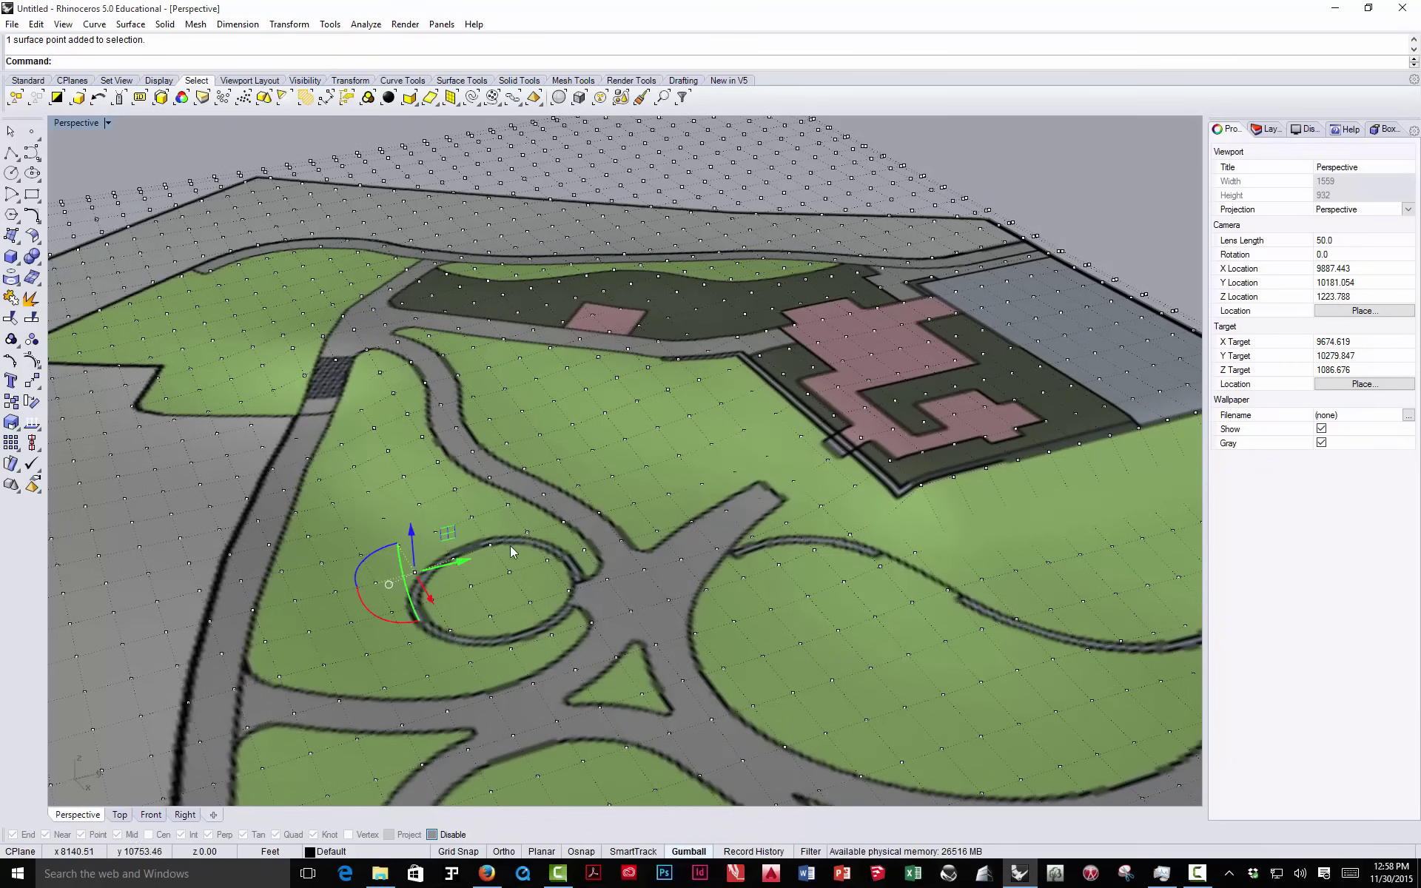
shift+click(490, 545)
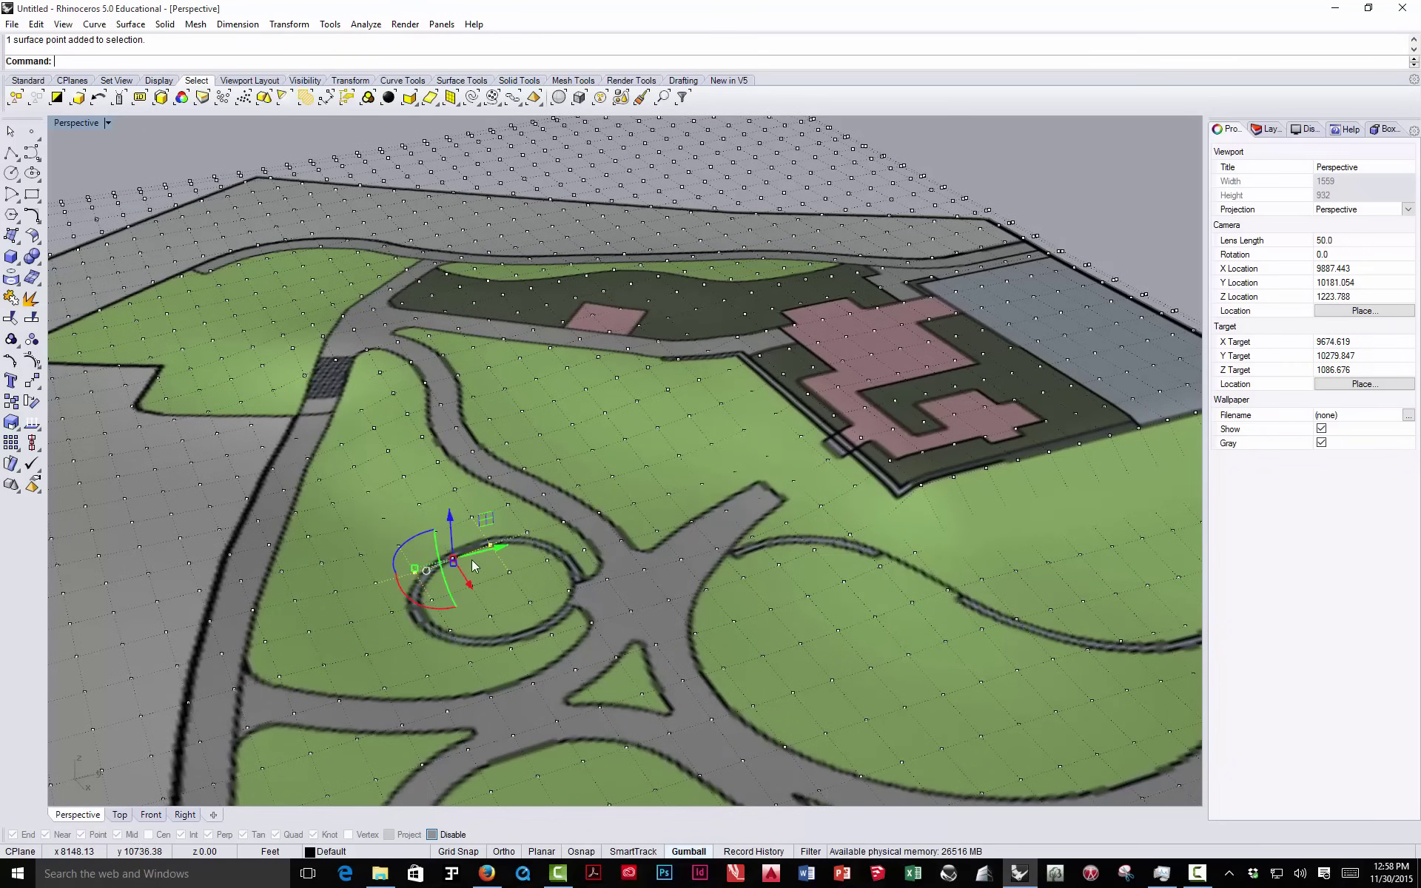
shift+click(527, 531)
shift+click(567, 590)
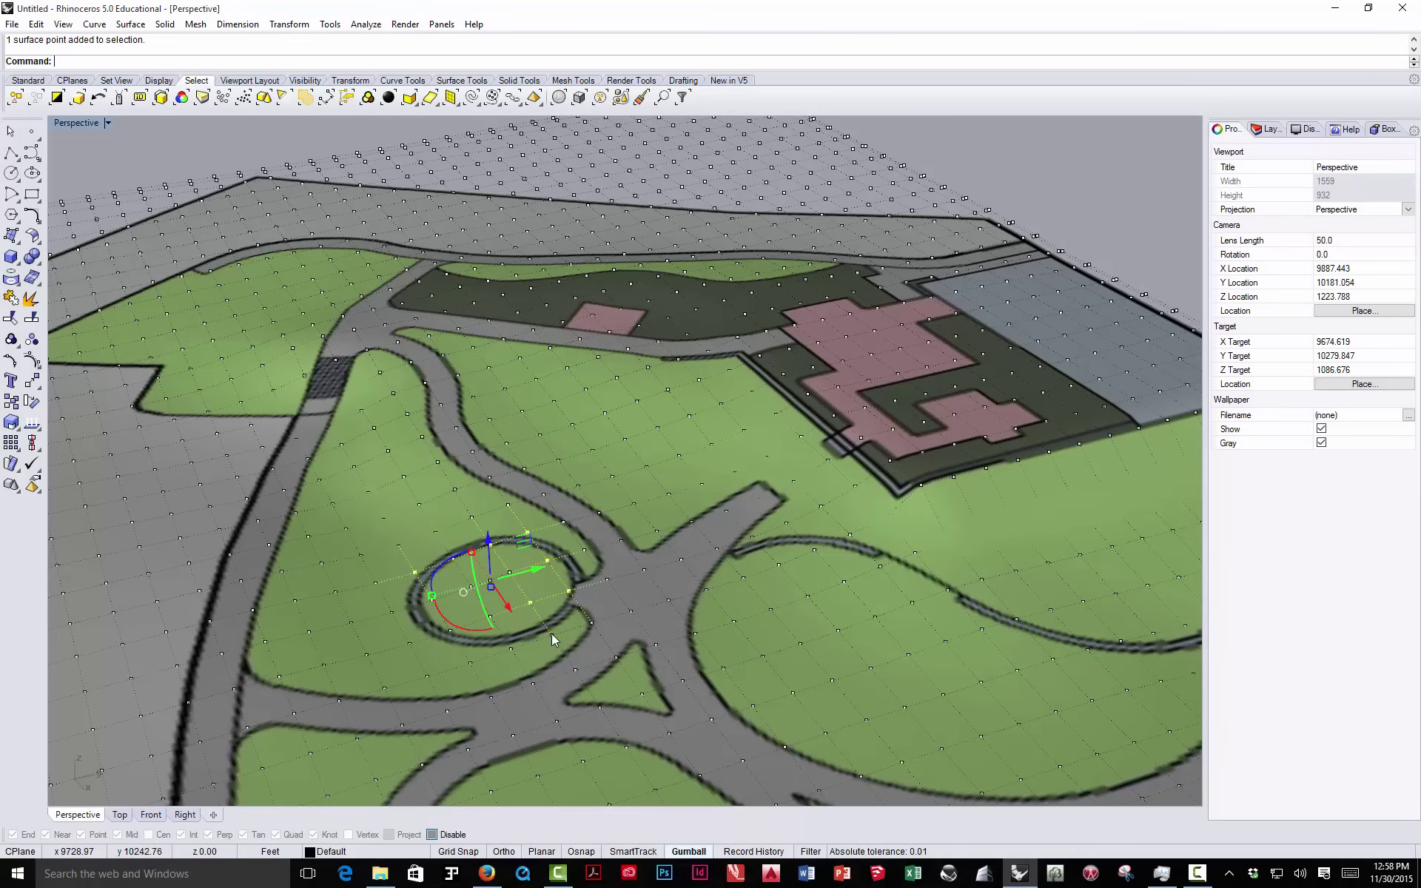
shift+click(552, 634)
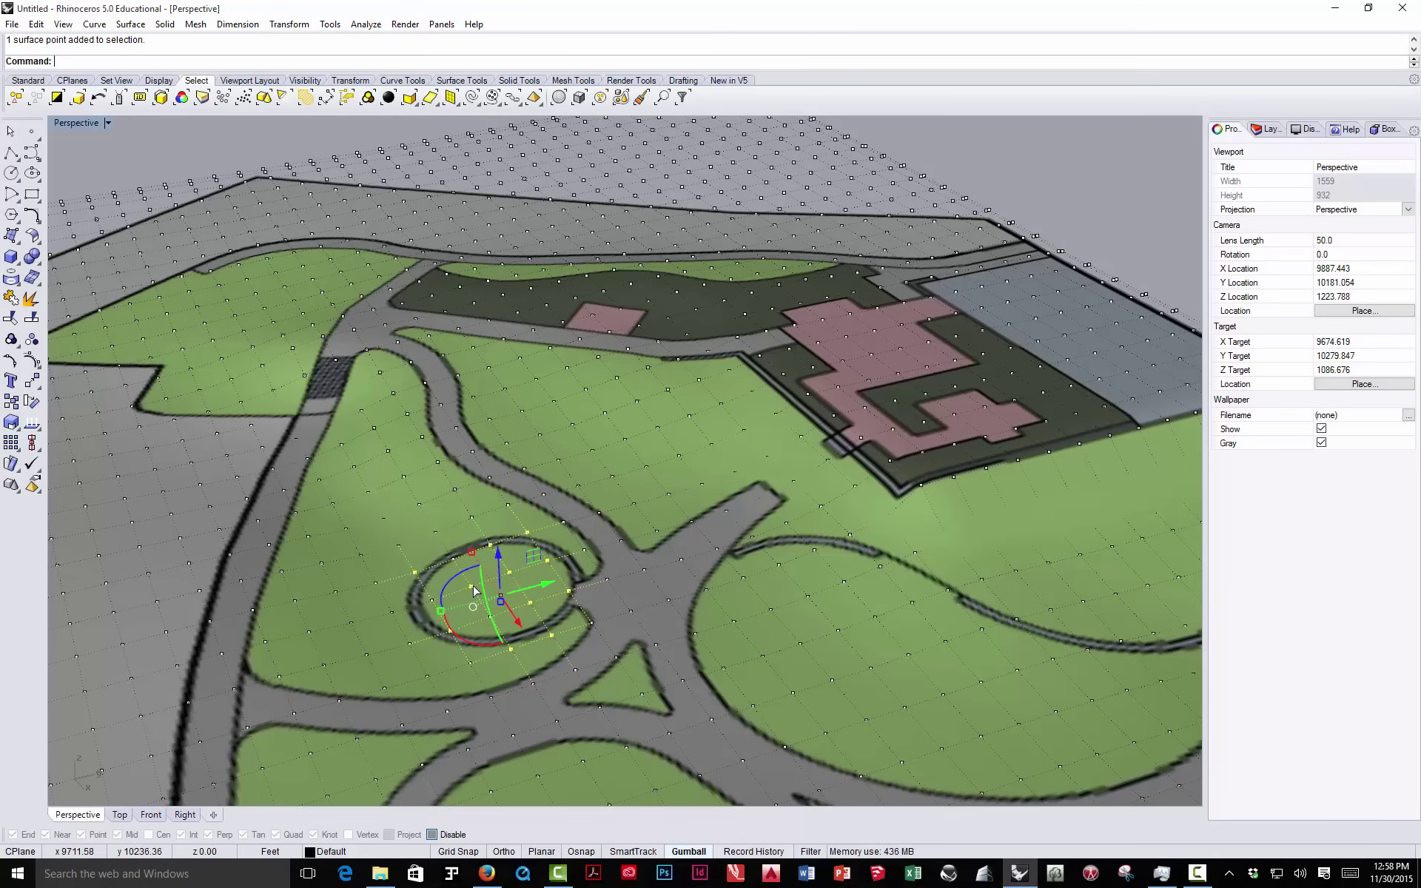
- Flatten the selected control points of the circular area to one world Z height with SetPt, snapping to an existing nearby control point
scroll(516, 567, down, 5)
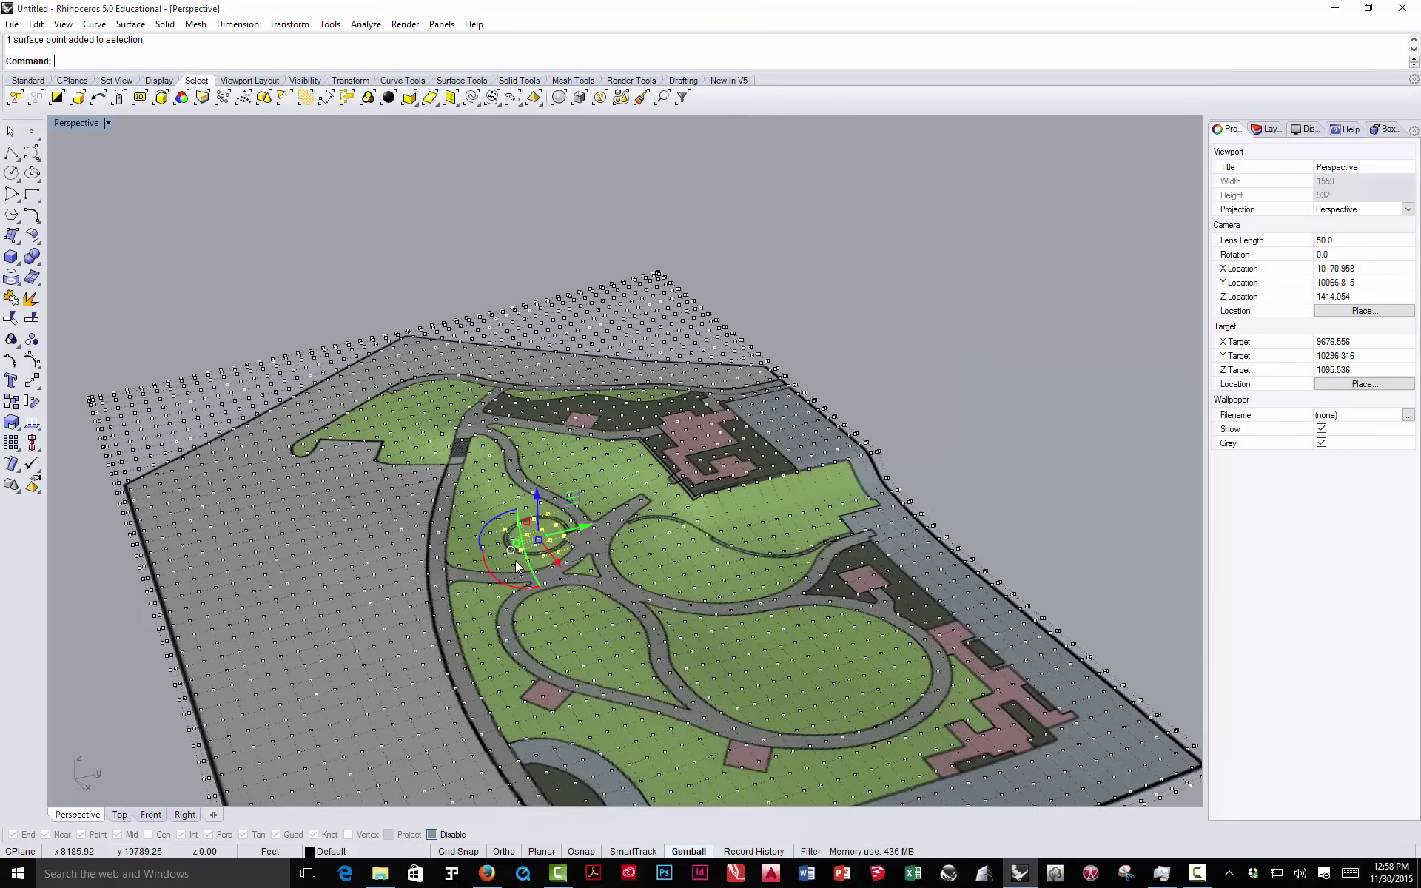
scroll(516, 567, up, 6)
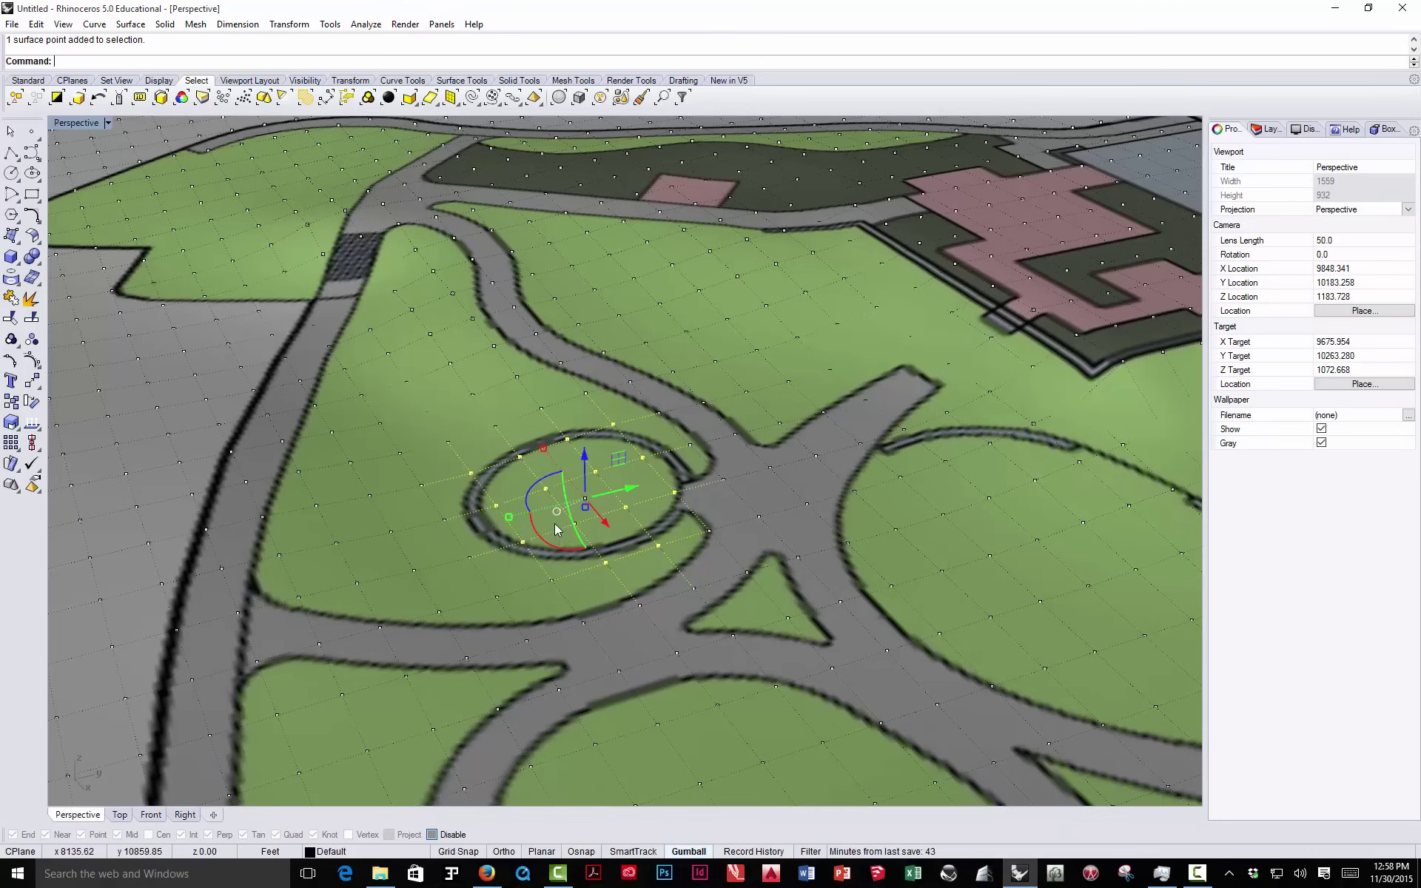
right_click(625, 65)
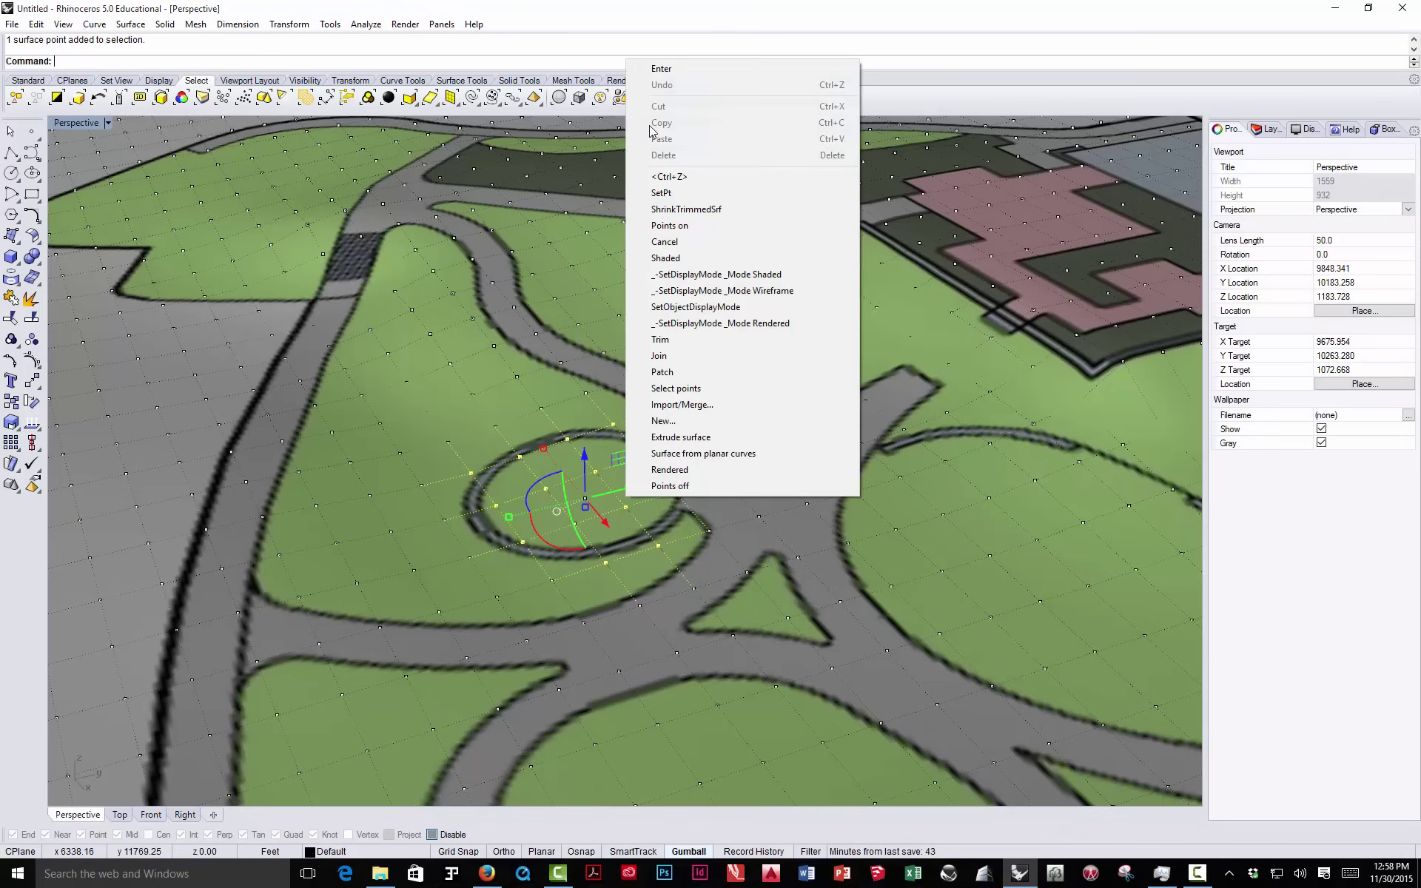
click(673, 193)
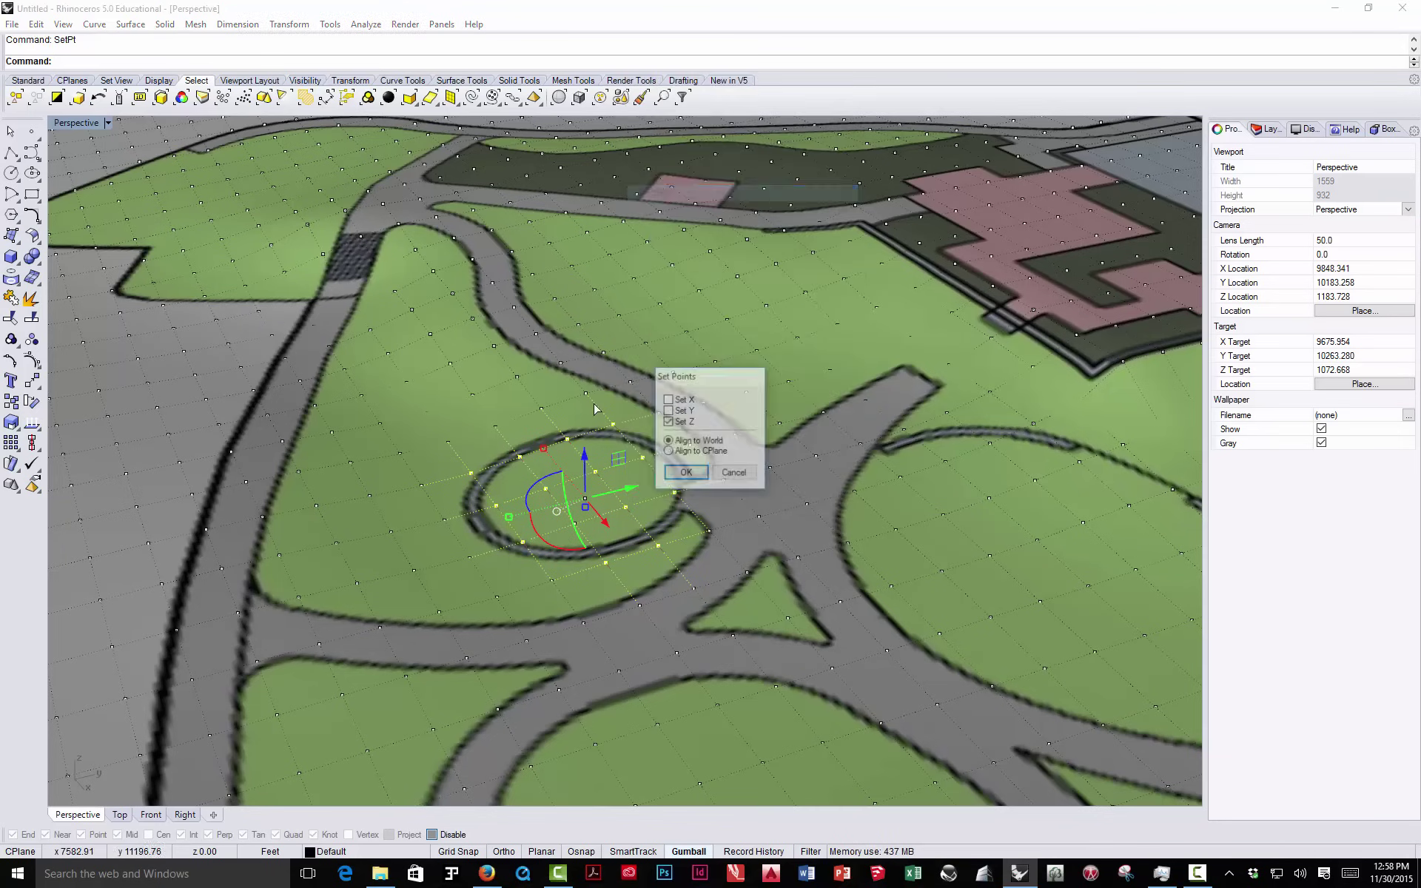
click(686, 477)
right_drag(580, 419, 636, 347)
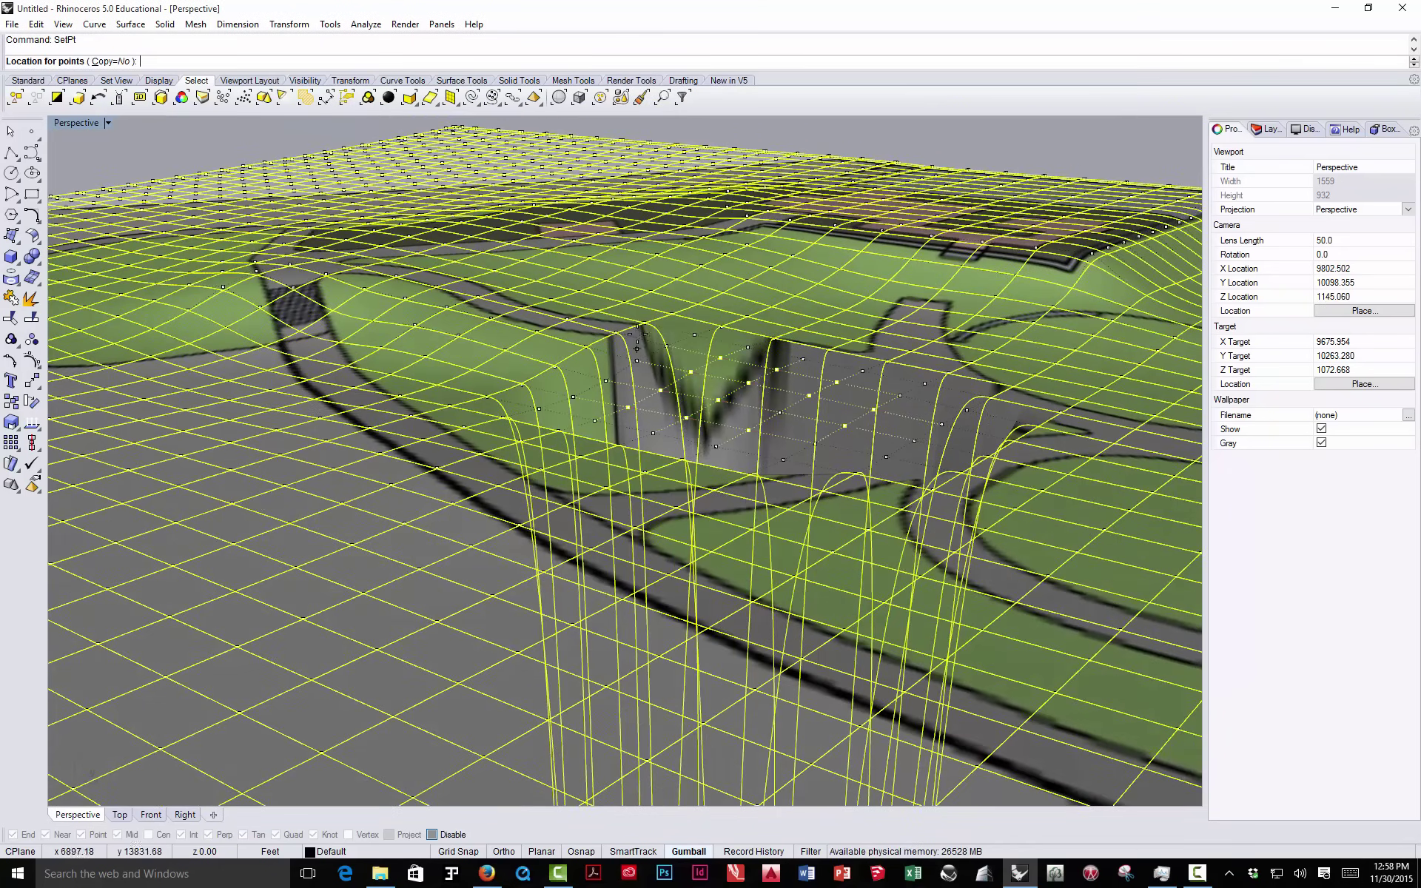
click(432, 835)
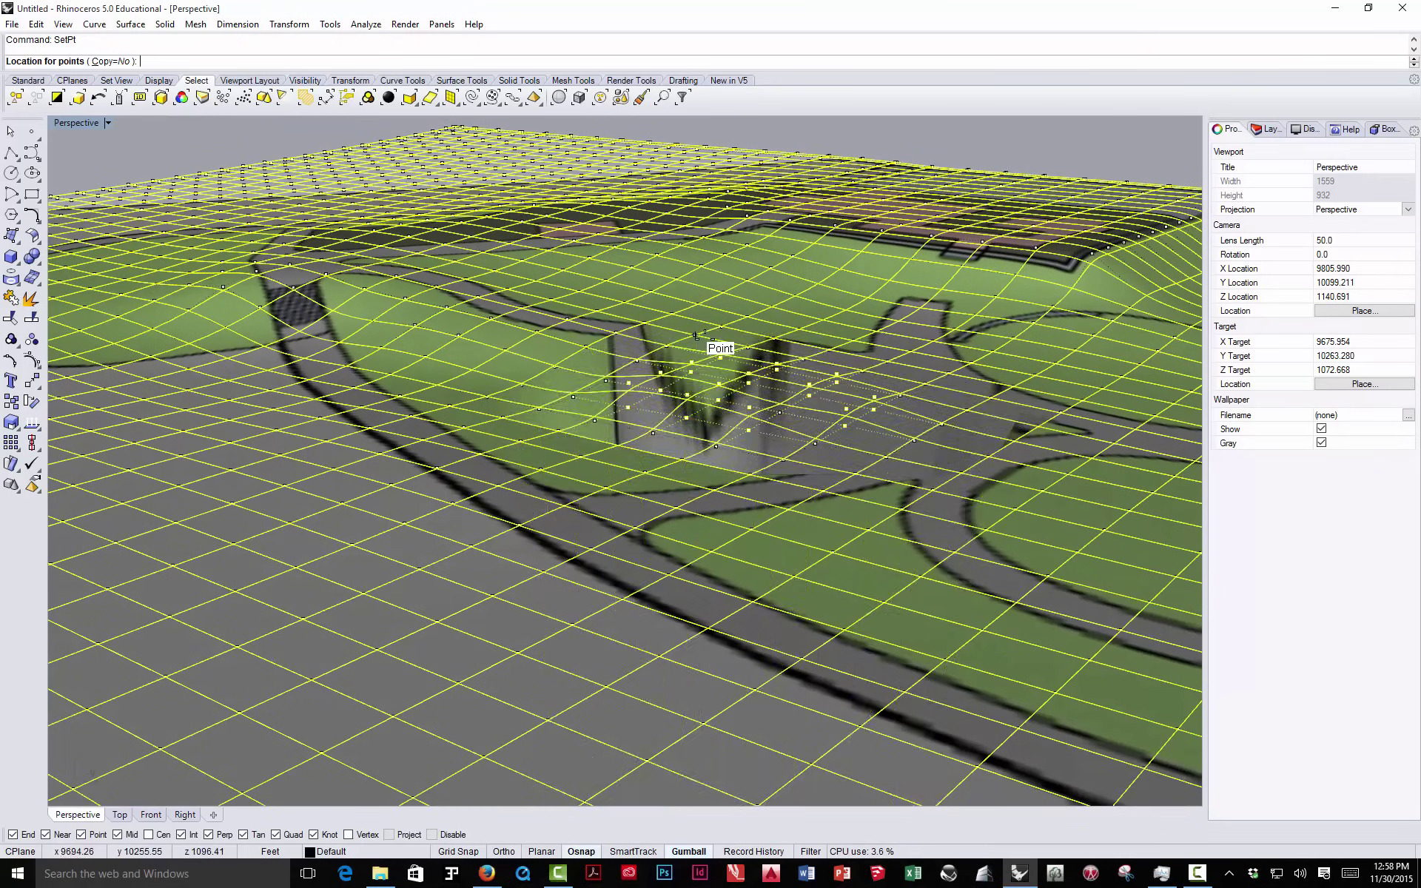
click(762, 347)
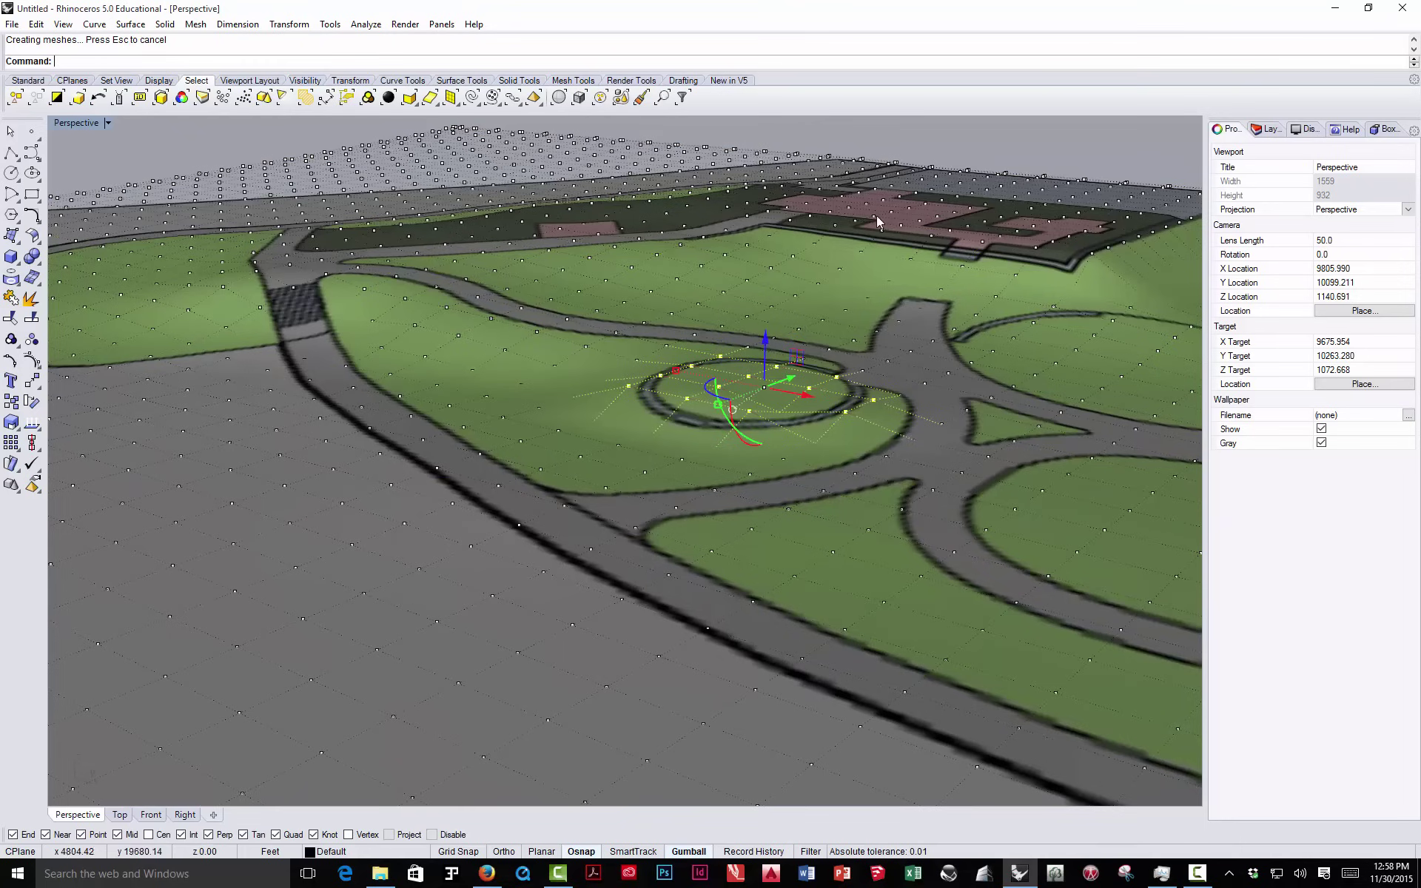
right_drag(876, 215, 777, 190)
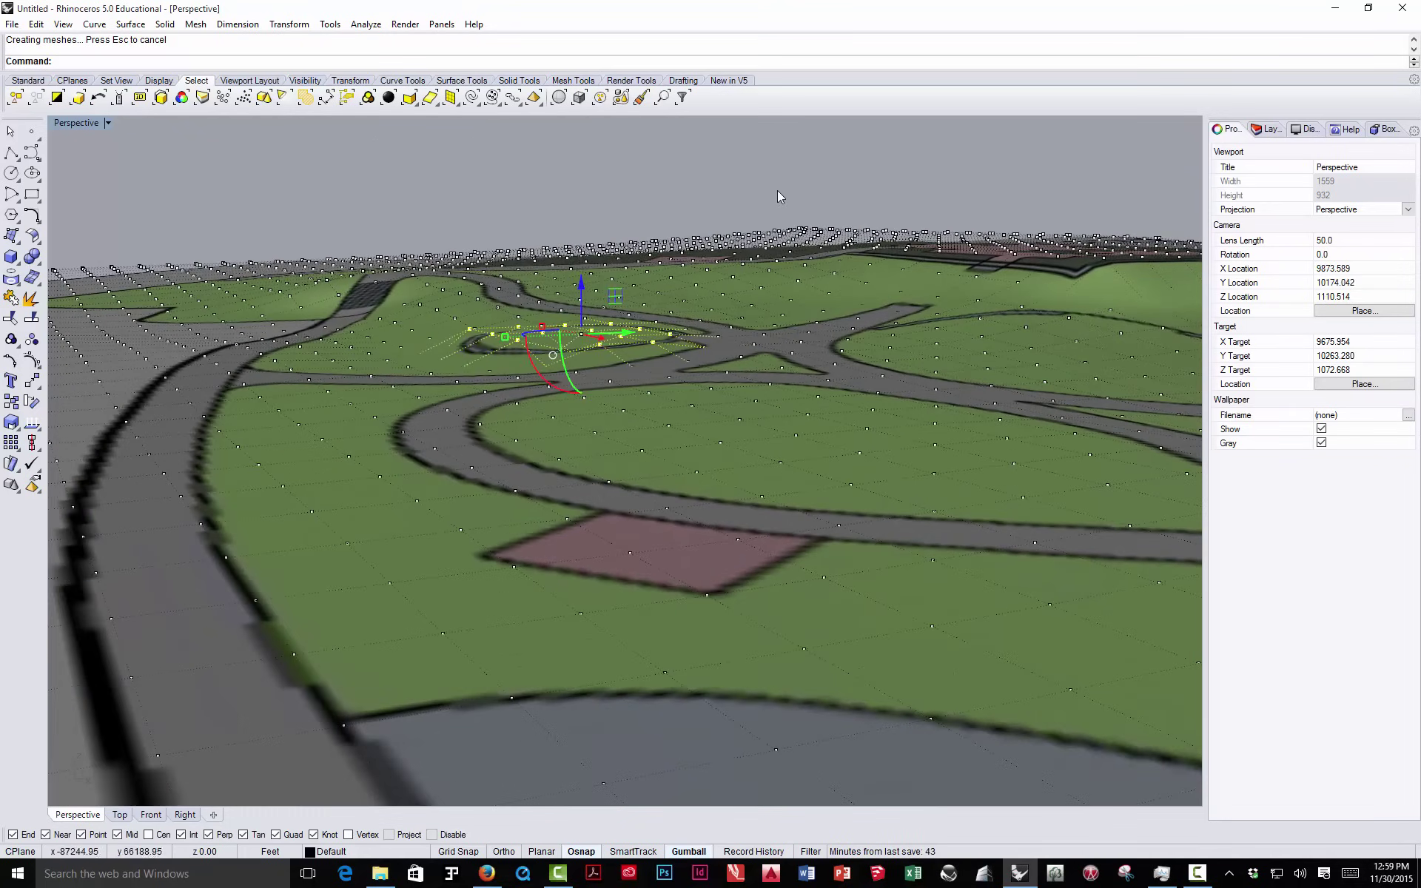
key(Escape)
- Raise a single control point at the lower edge of the flattened circular area
scroll(611, 305, up, 4)
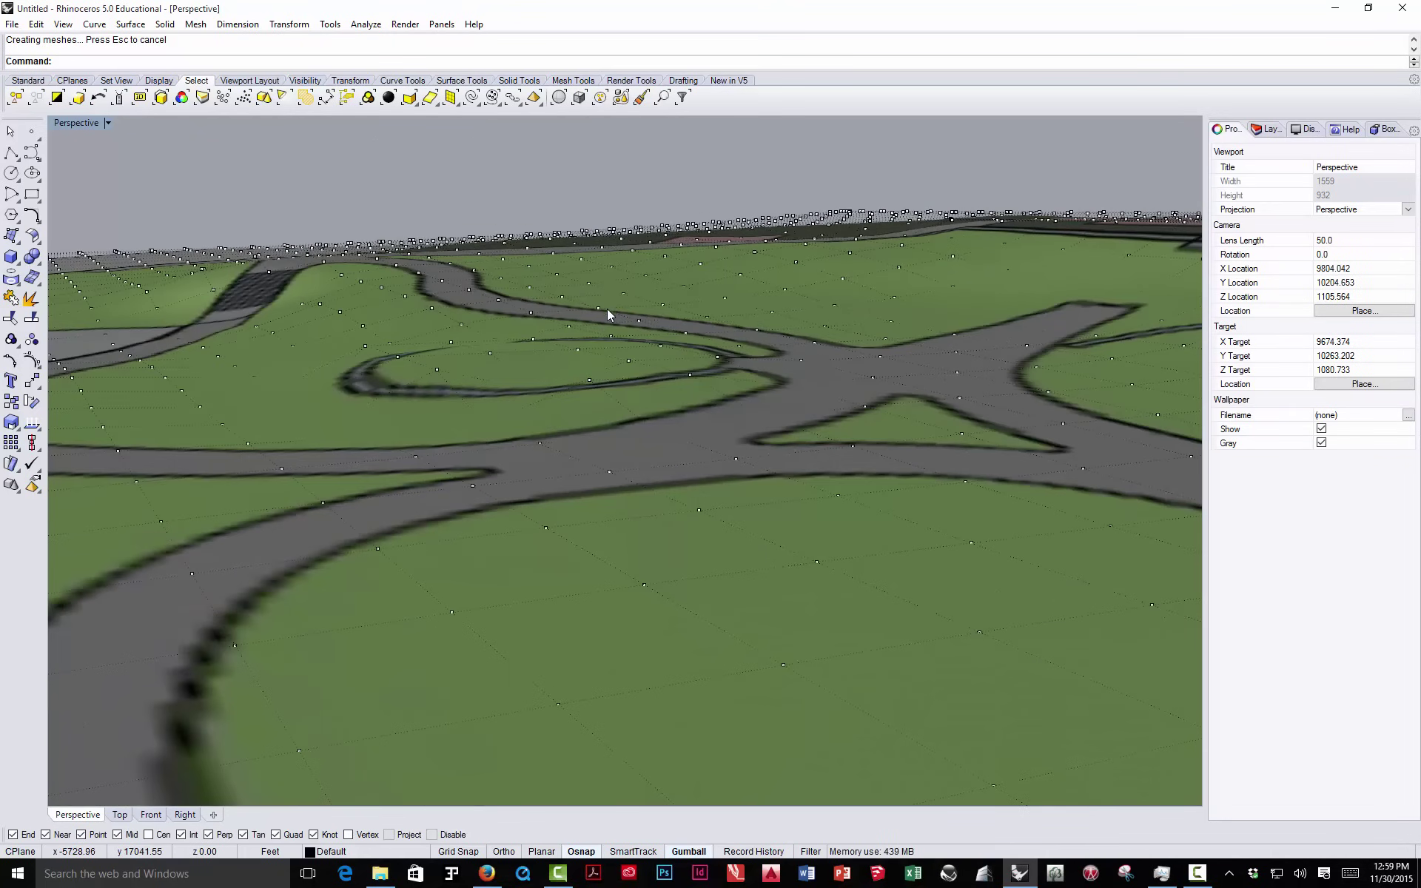
right_drag(607, 309, 685, 370)
right_drag(834, 456, 856, 537)
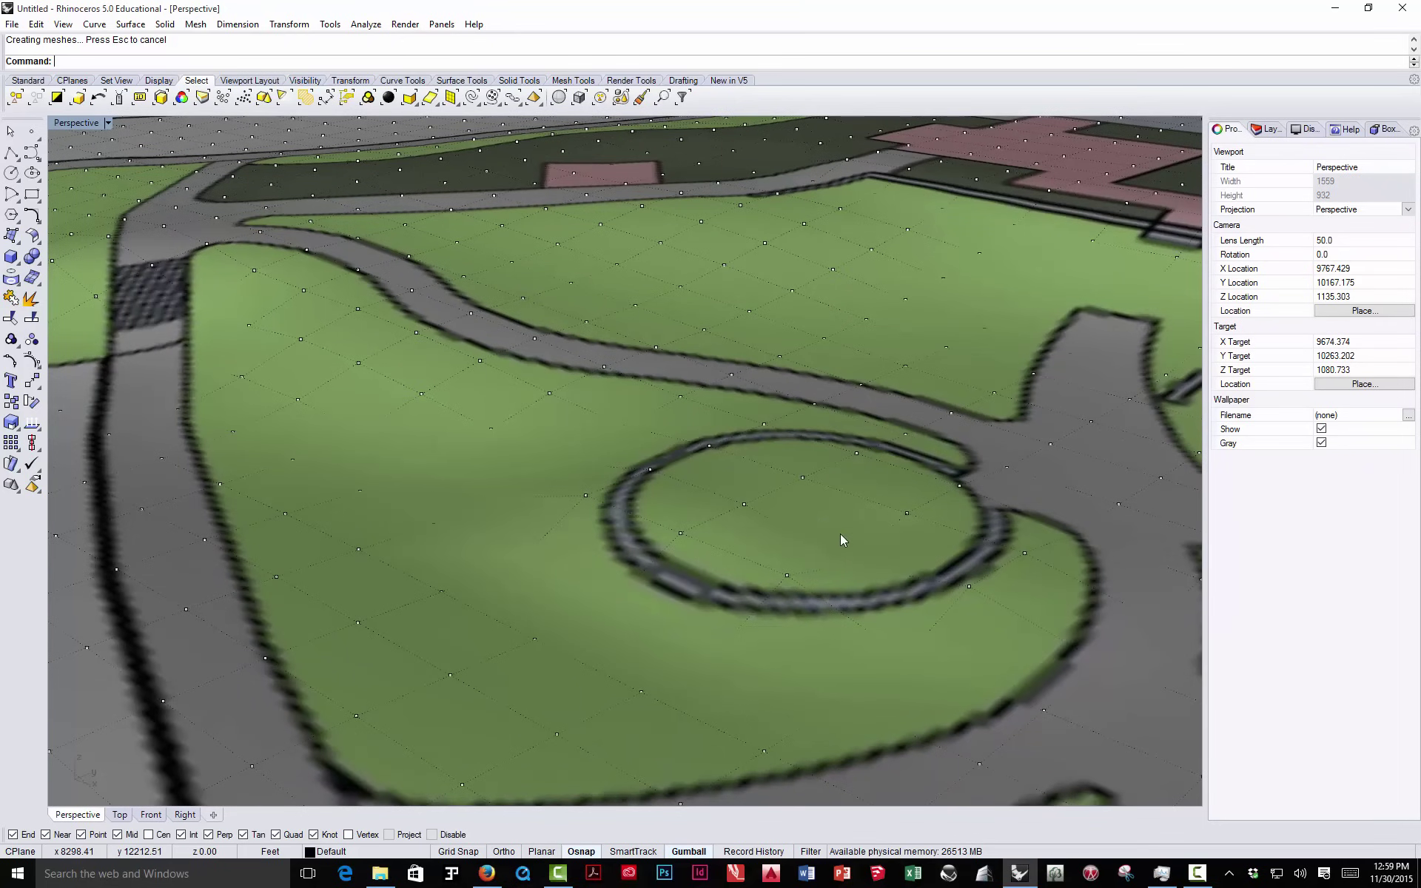
click(848, 564)
drag(851, 536, 851, 496)
scroll(820, 470, down, 6)
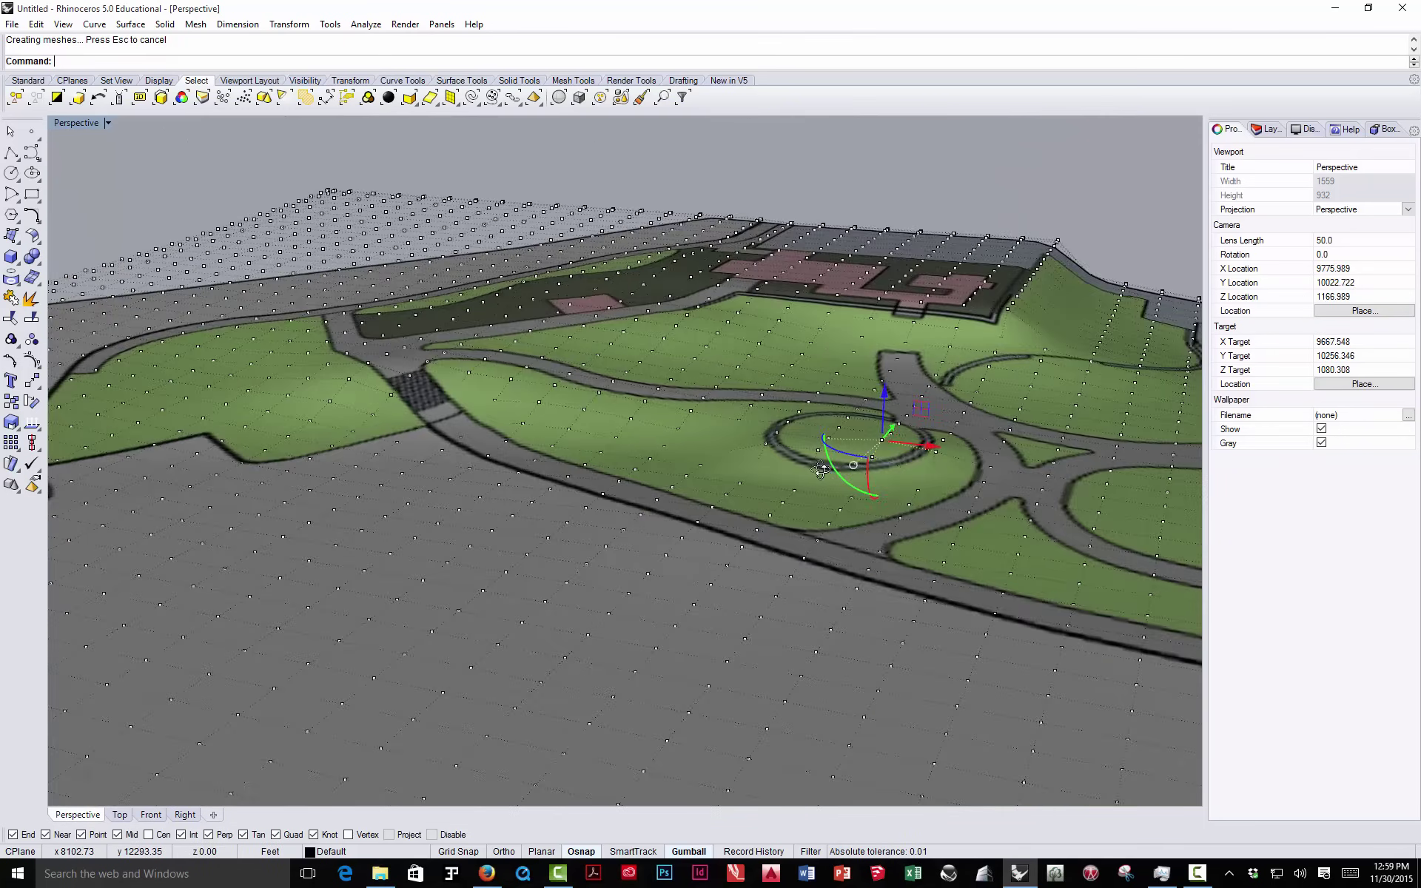
- Raise the control point on the lawn just outside the circular path, on the side facing the outer road
right_drag(820, 470, 561, 478)
scroll(654, 534, up, 3)
scroll(655, 534, up, 6)
right_drag(413, 401, 464, 477)
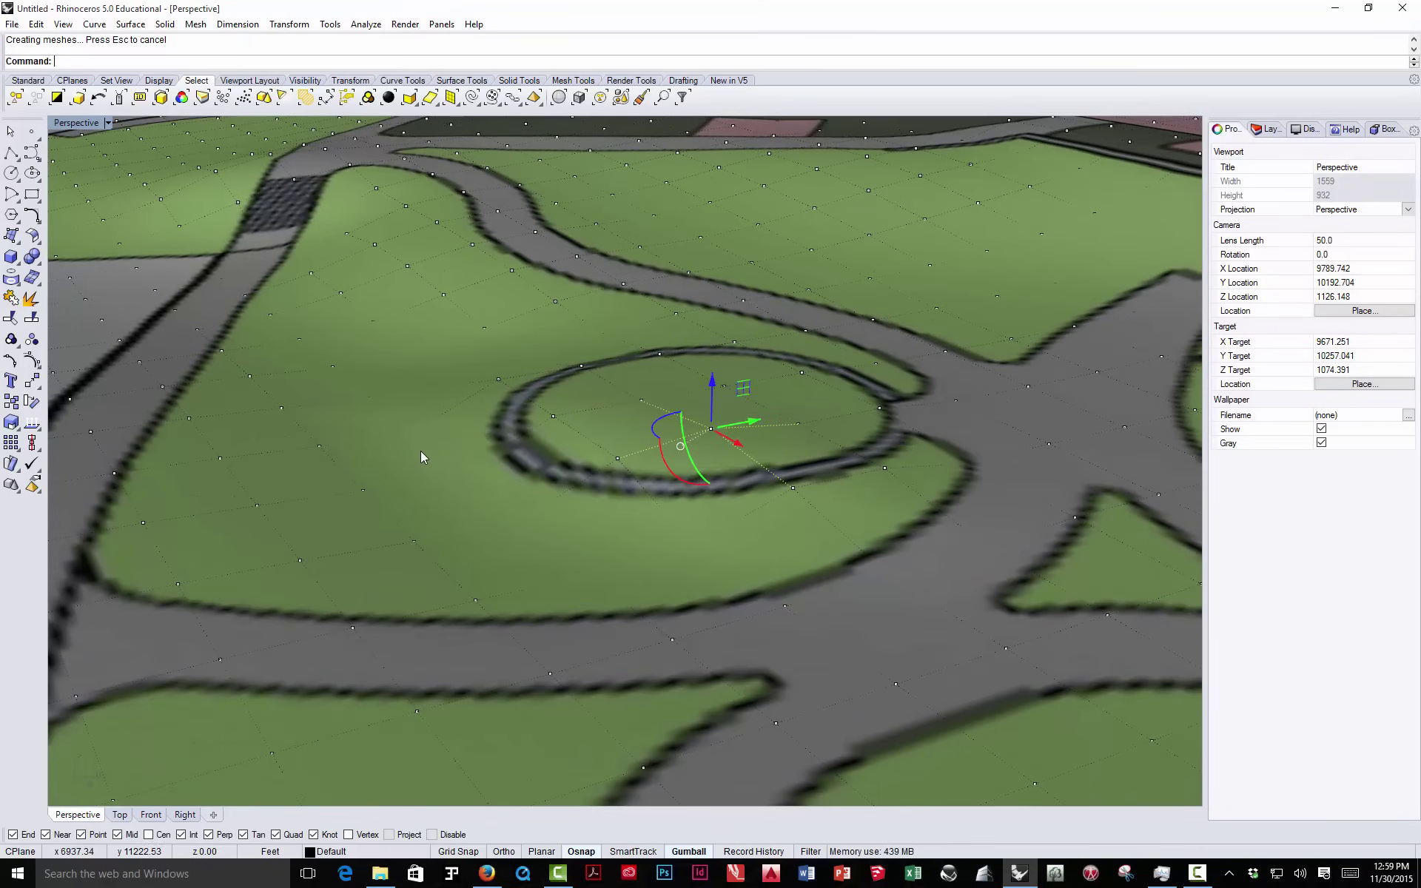
click(460, 472)
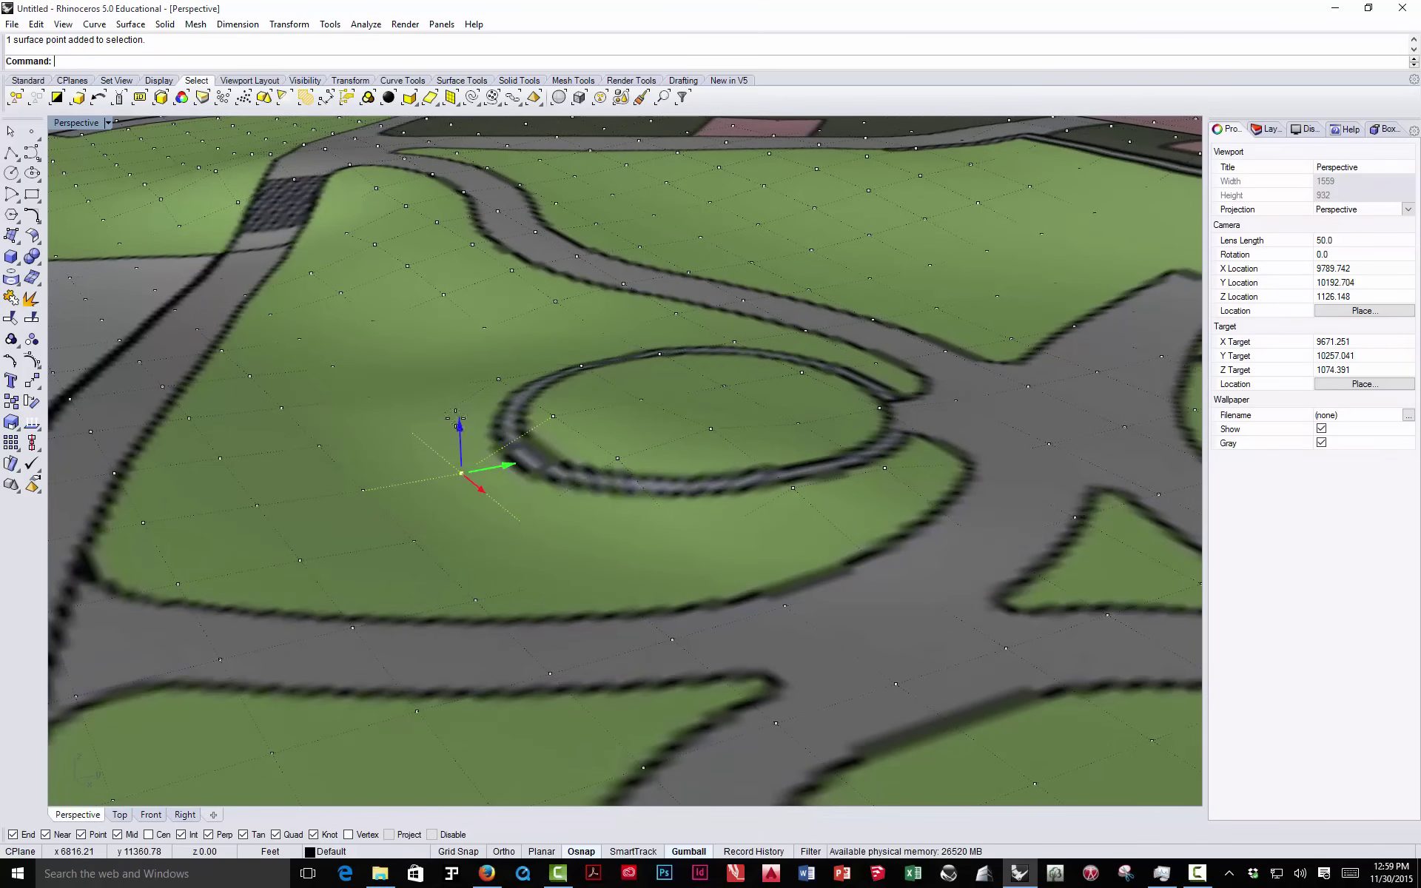
drag(455, 420, 457, 396)
- Adjust the height of the neighbouring control point on the slope below the circular path and clear the selection
mouse_move(636, 509)
right_down()
mouse_move(602, 491)
mouse_move(628, 497)
right_up()
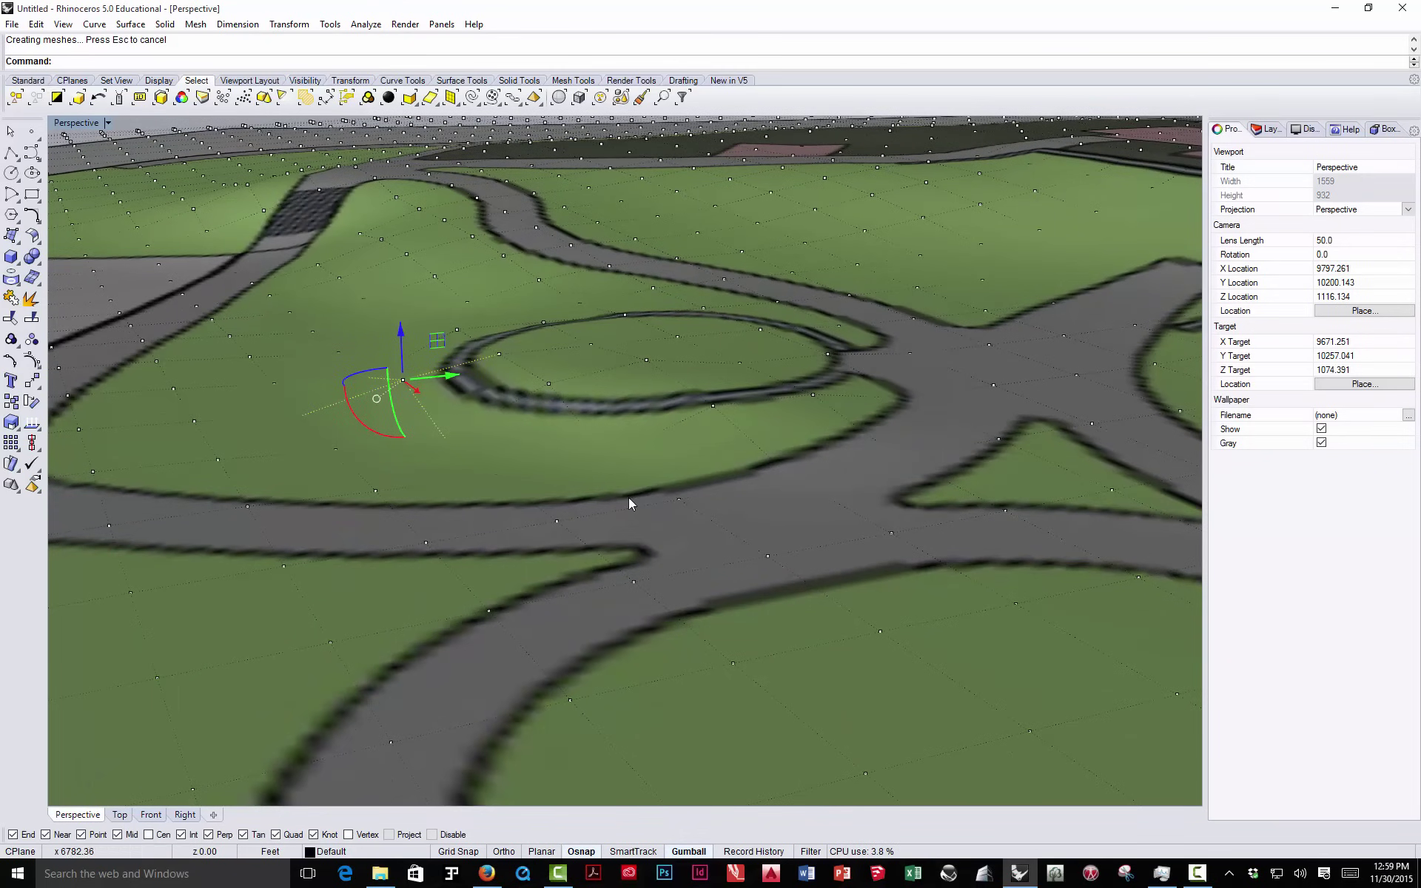
click(454, 458)
drag(450, 453, 493, 438)
scroll(576, 432, down, 6)
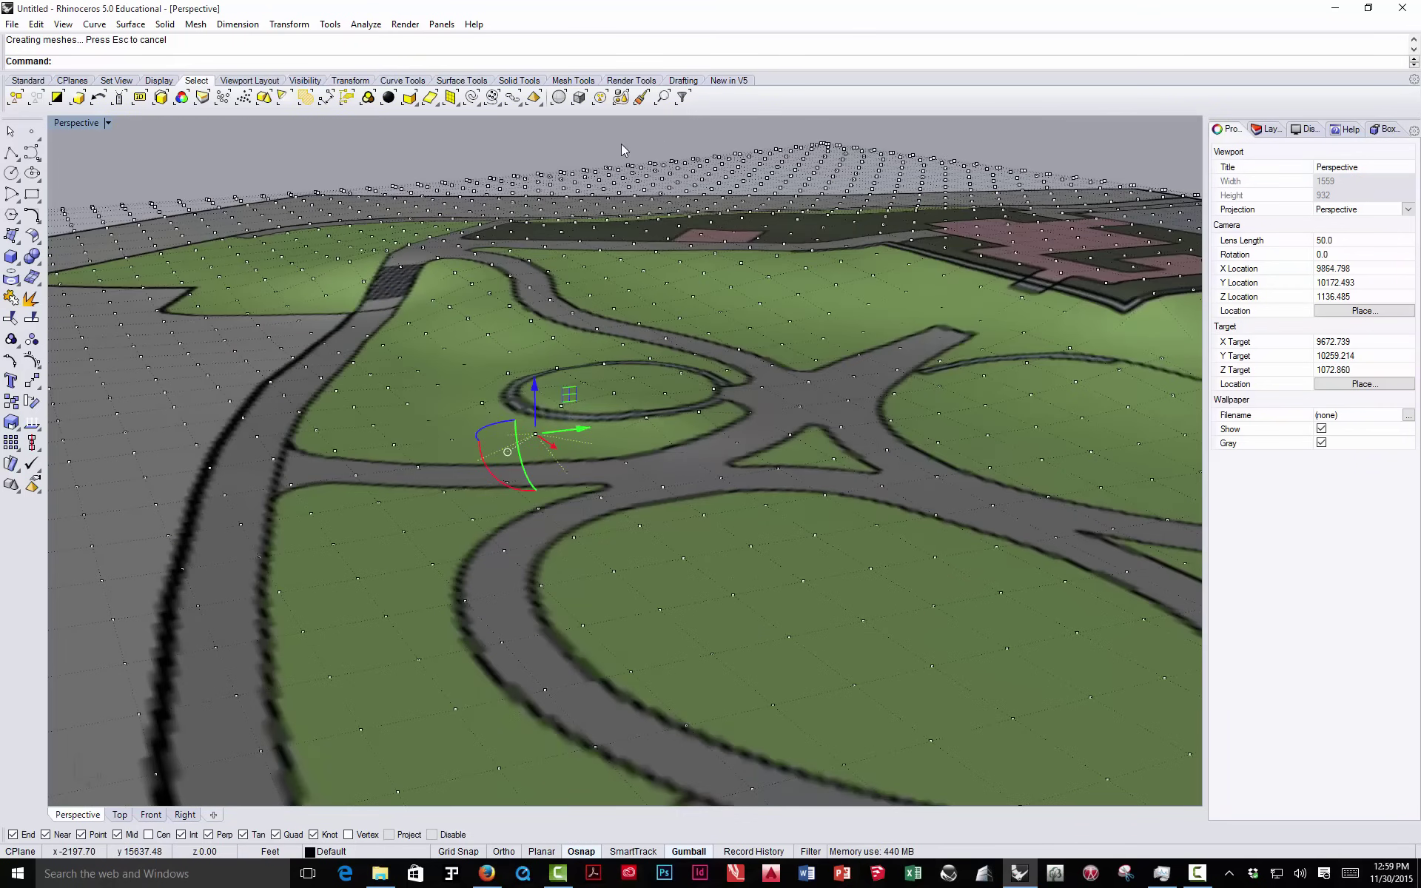
key(Escape)
- Raise the control point on the lawn strip between the circular path and the curved walkway below it
right_drag(701, 371, 671, 401)
scroll(438, 471, up, 4)
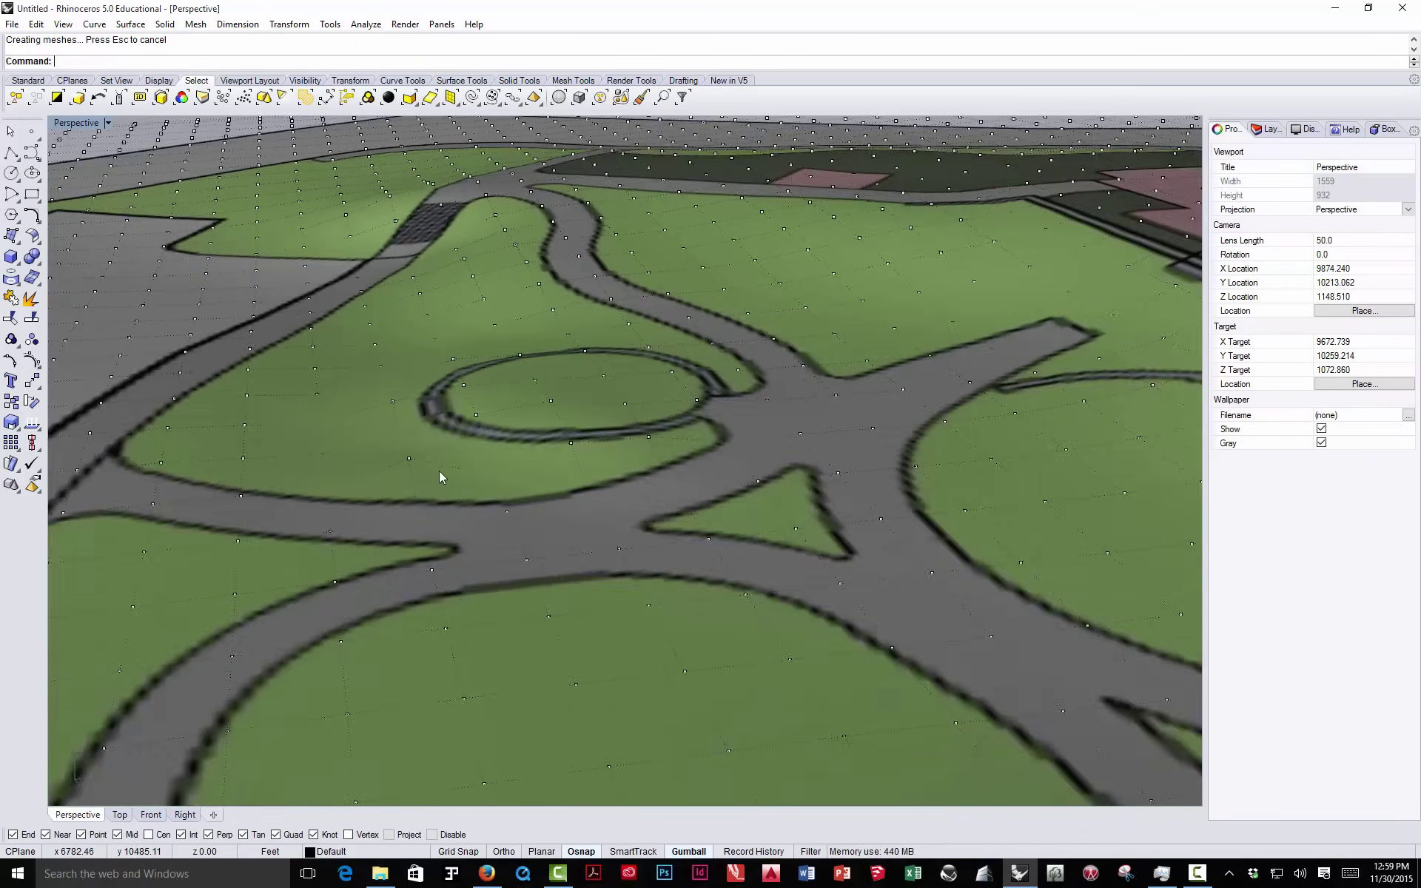
right_drag(460, 438, 494, 467)
click(535, 486)
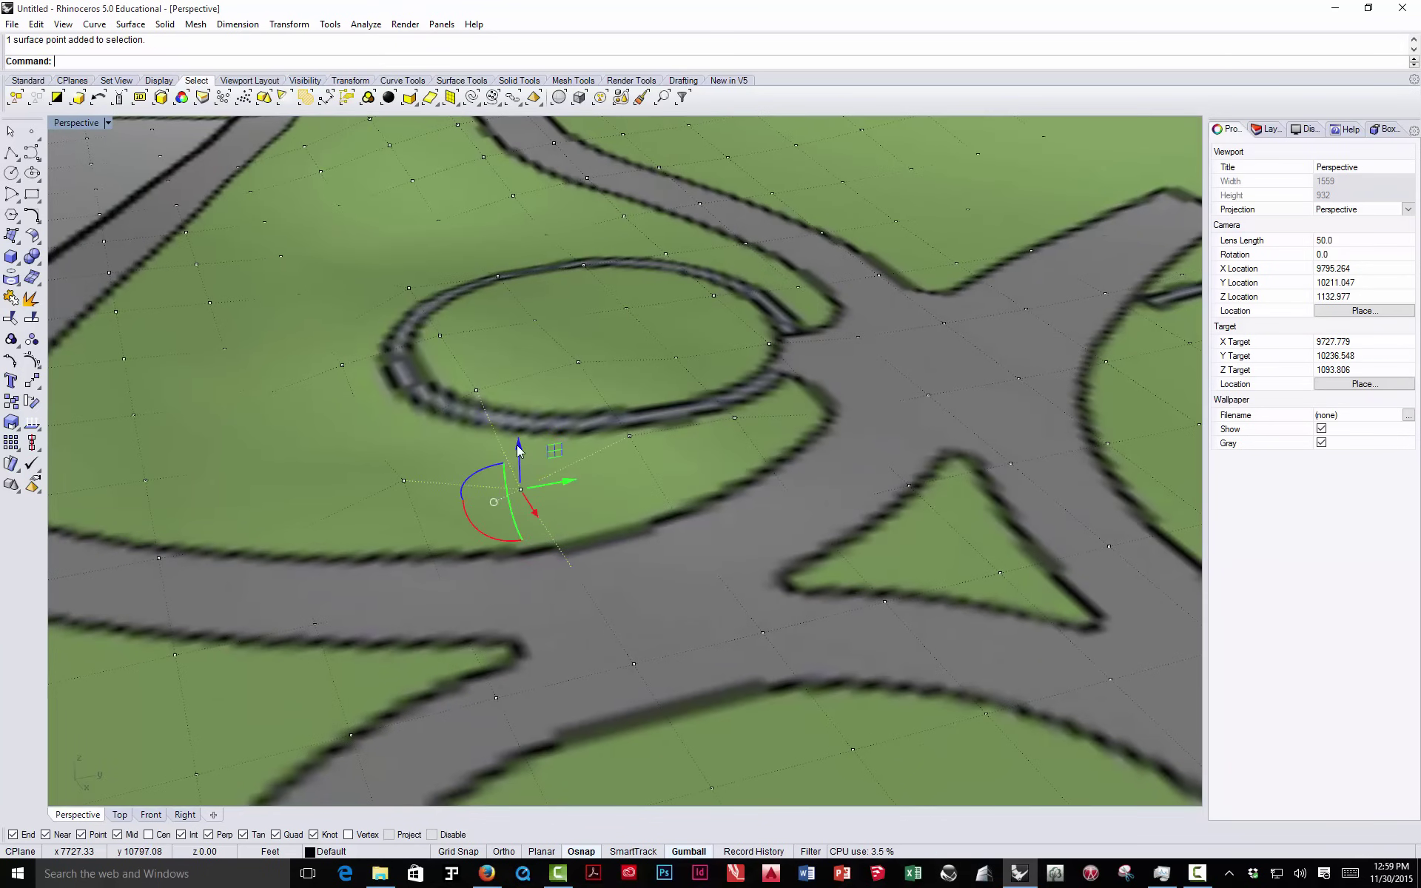
drag(518, 448, 517, 412)
- Lower the adjacent control point beside the curved walkway, disable object snaps, and fine-tune the point's height before deselecting it
scroll(527, 444, down, 6)
right_drag(551, 450, 820, 413)
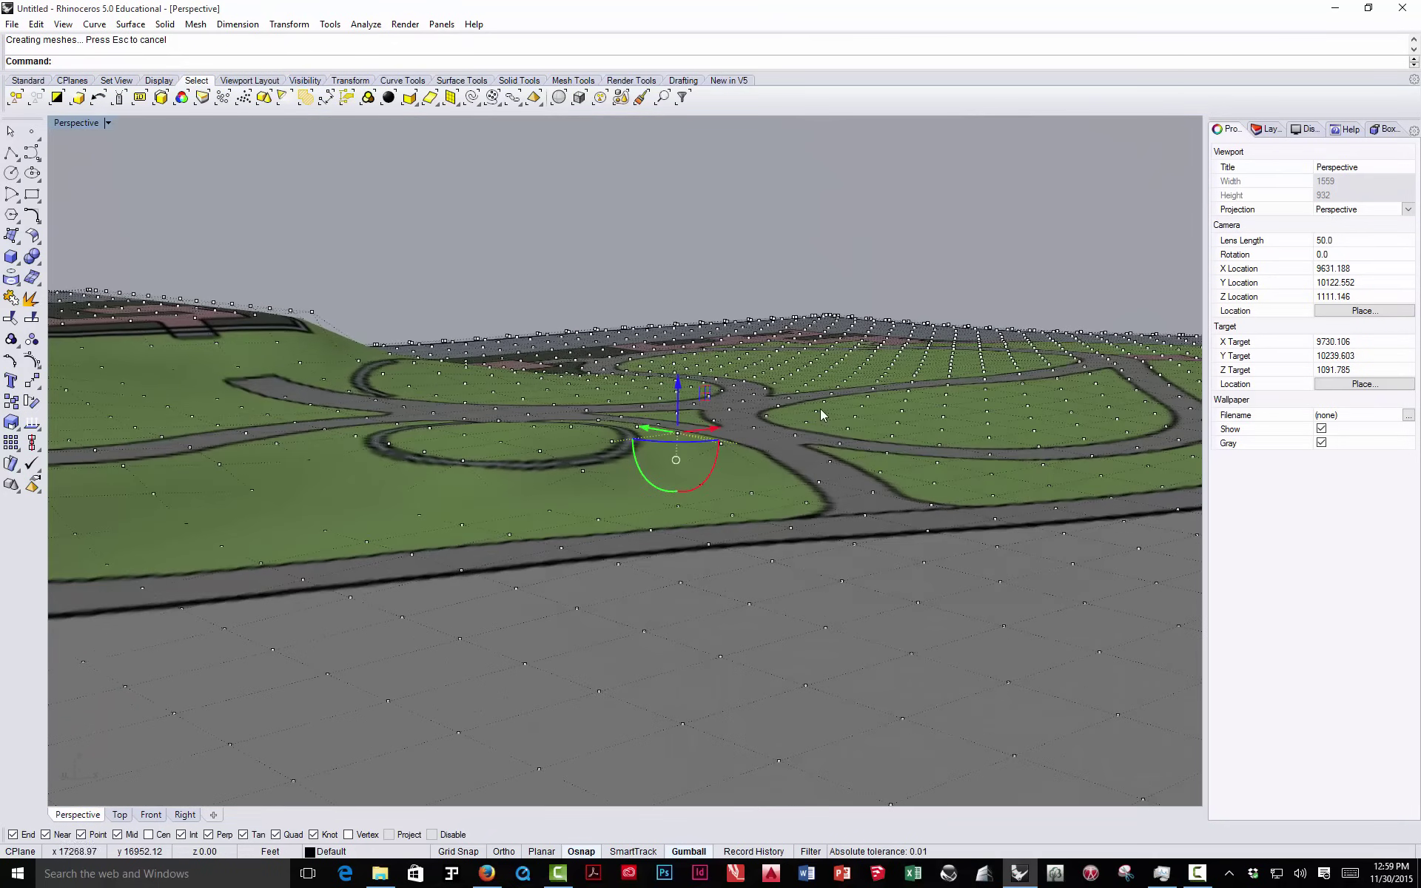
click(721, 441)
right_drag(721, 441, 742, 417)
scroll(741, 416, up, 4)
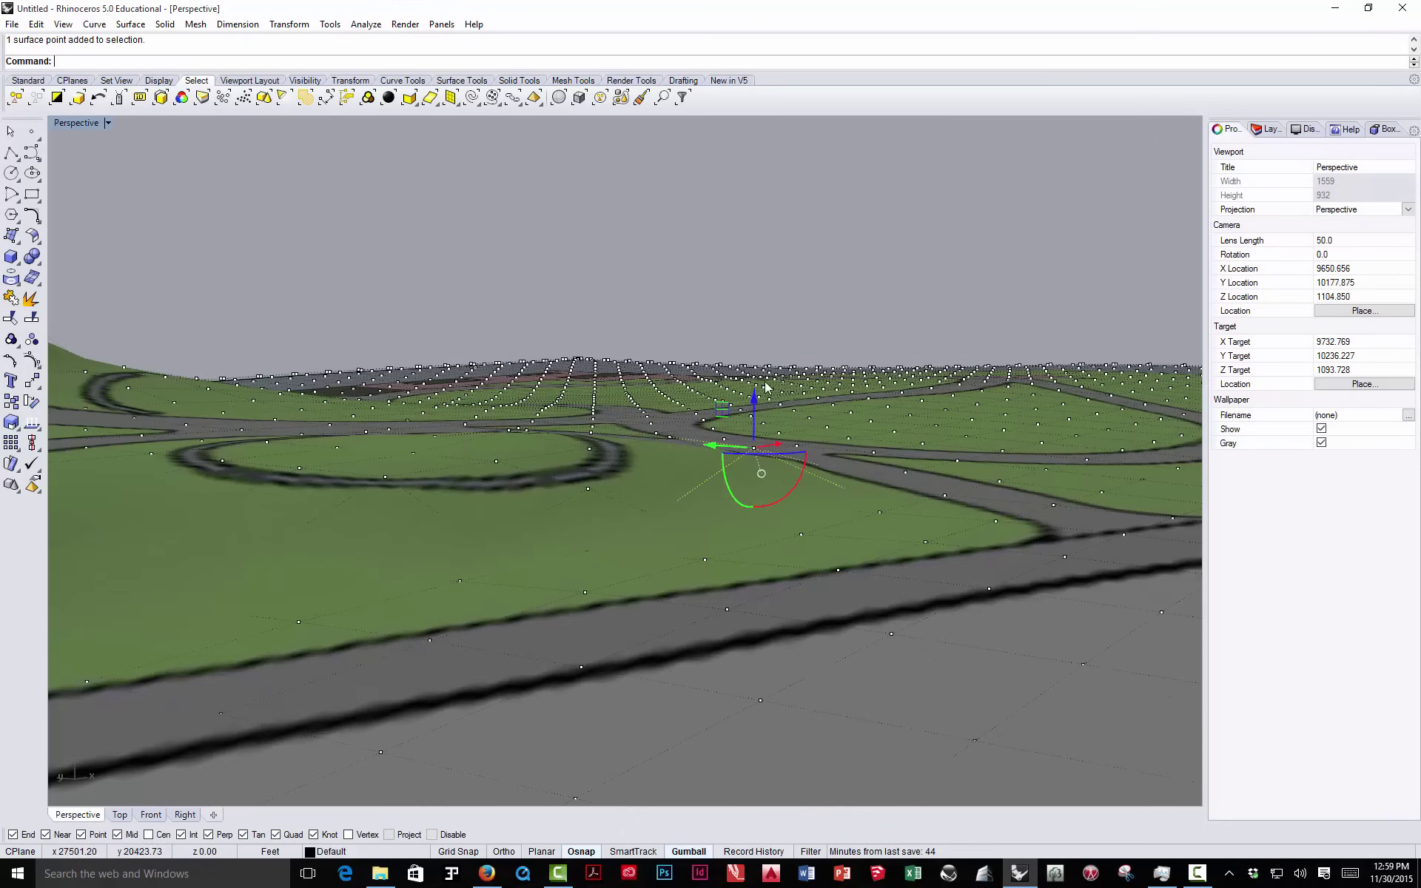
drag(755, 401, 753, 430)
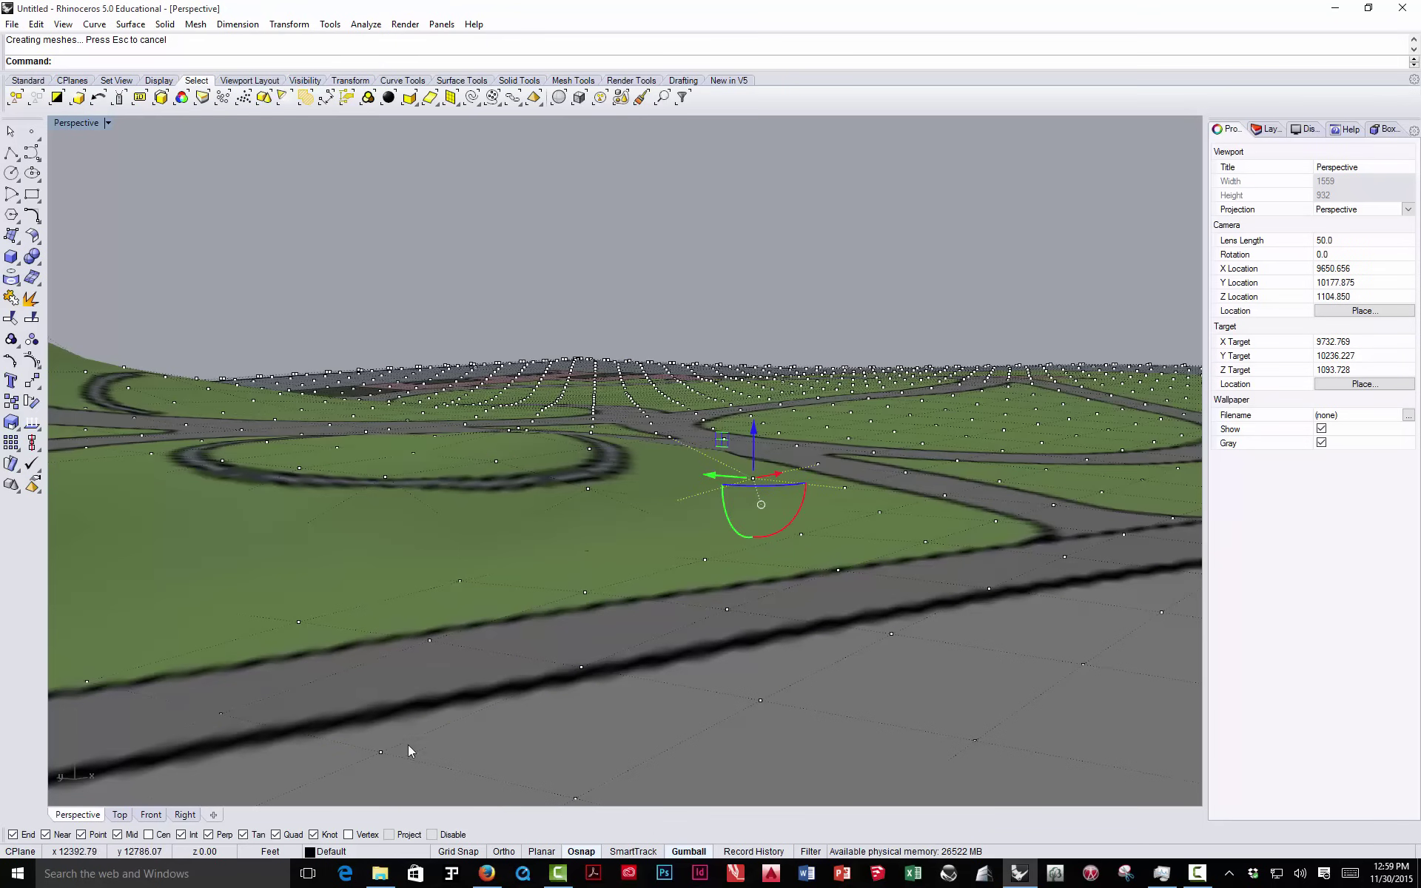
click(431, 834)
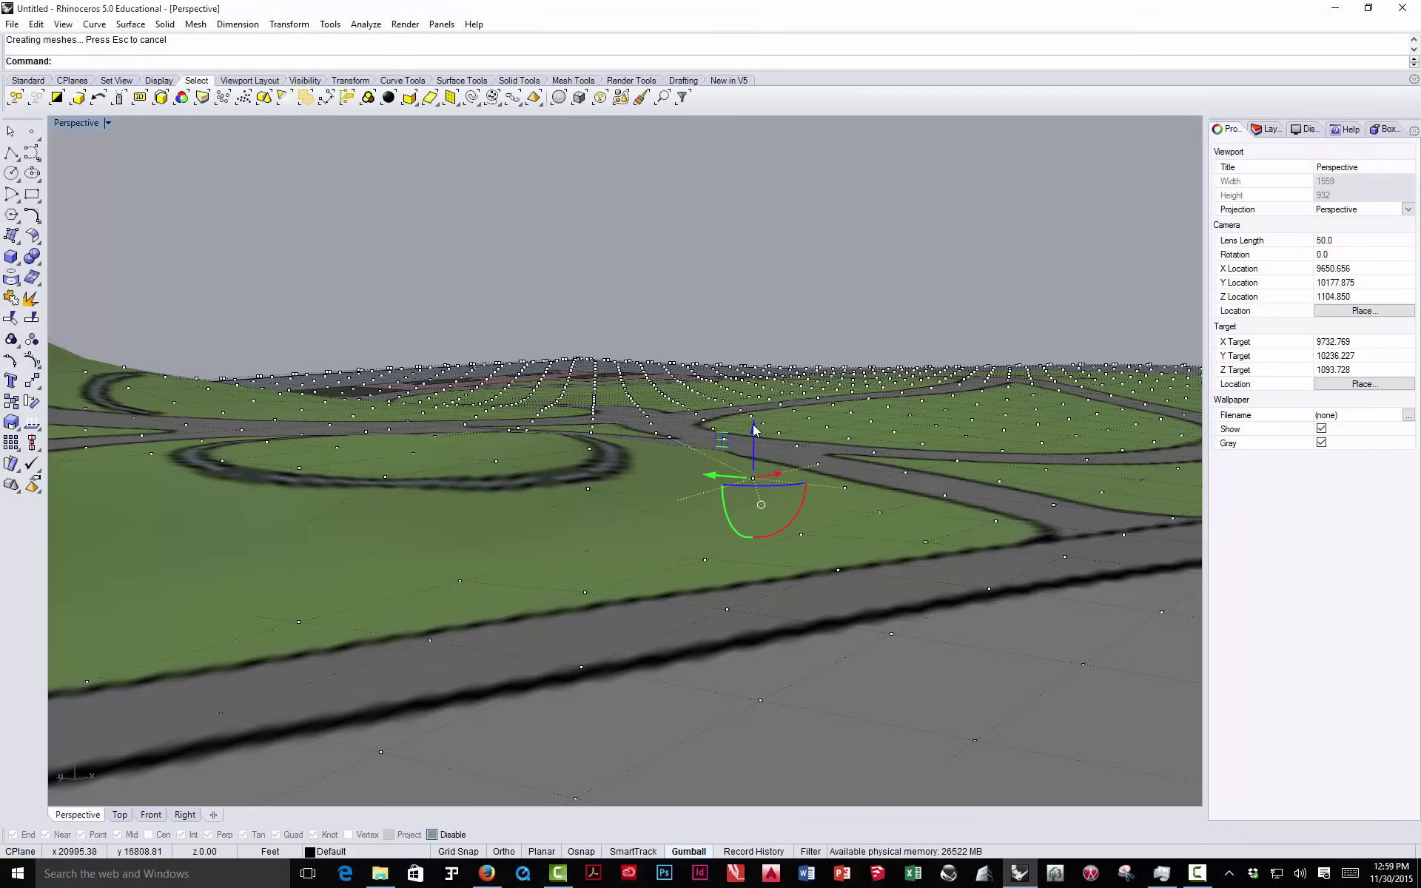
mouse_move(753, 429)
mouse_down()
mouse_move(753, 366)
mouse_move(753, 415)
mouse_up()
click(765, 298)
- Examine the regraded circular area up close and the whole terrain from several angles with the control points hidden
scroll(765, 374, down, 8)
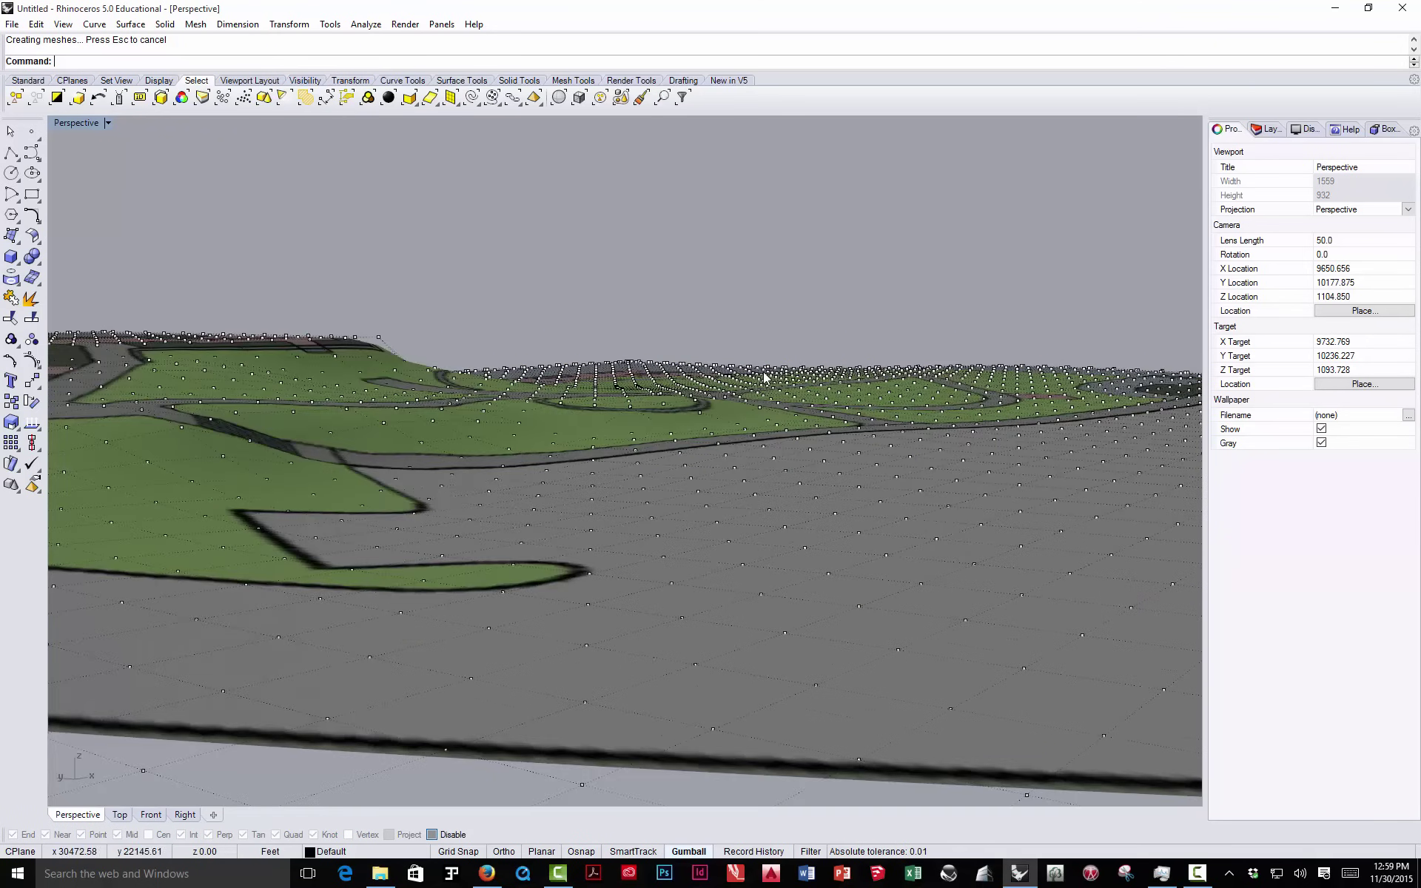
right_drag(764, 376, 495, 410)
scroll(495, 411, up, 10)
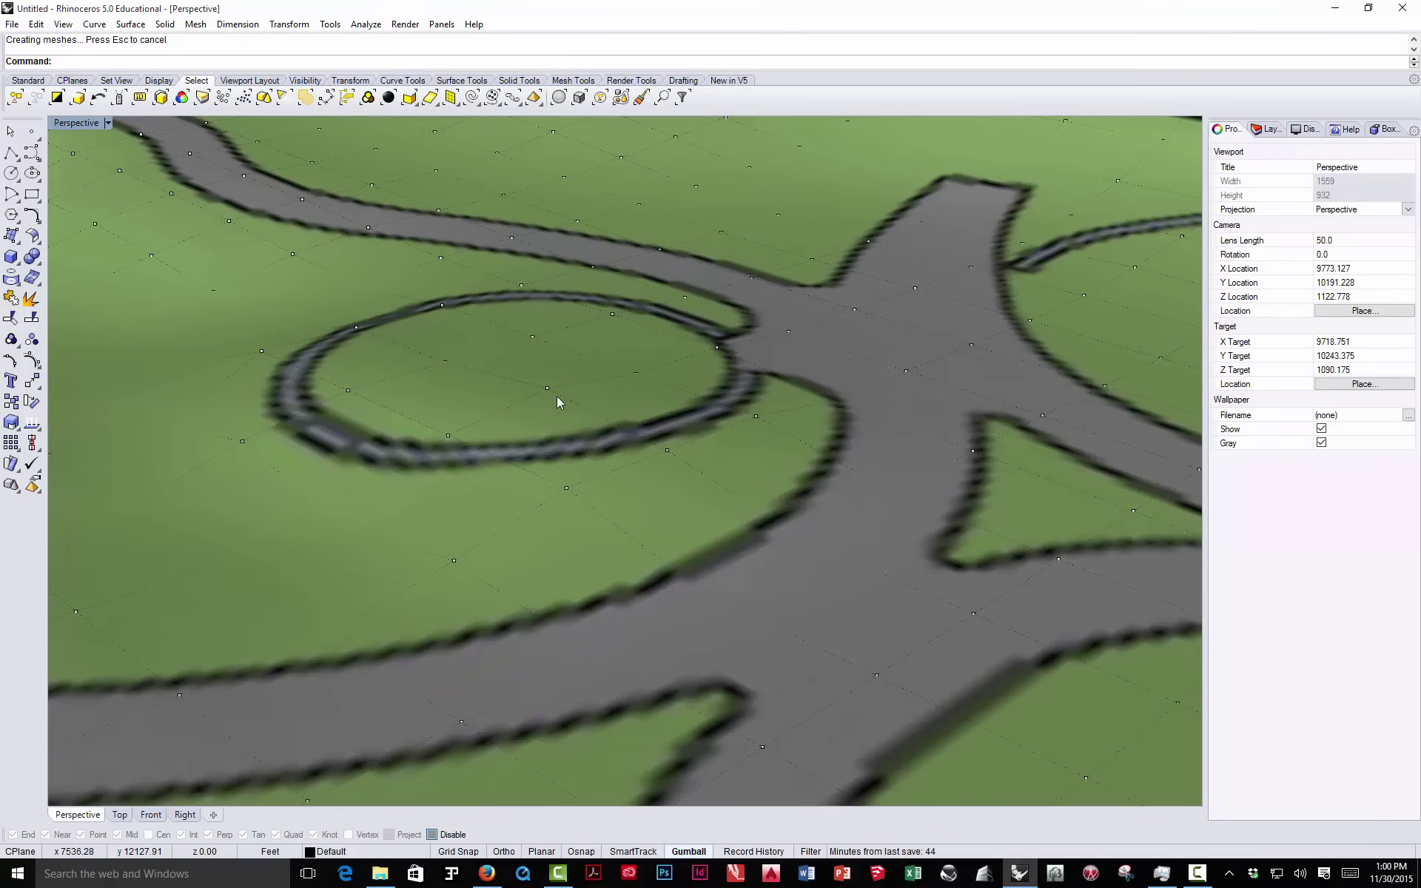
right_drag(546, 392, 755, 372)
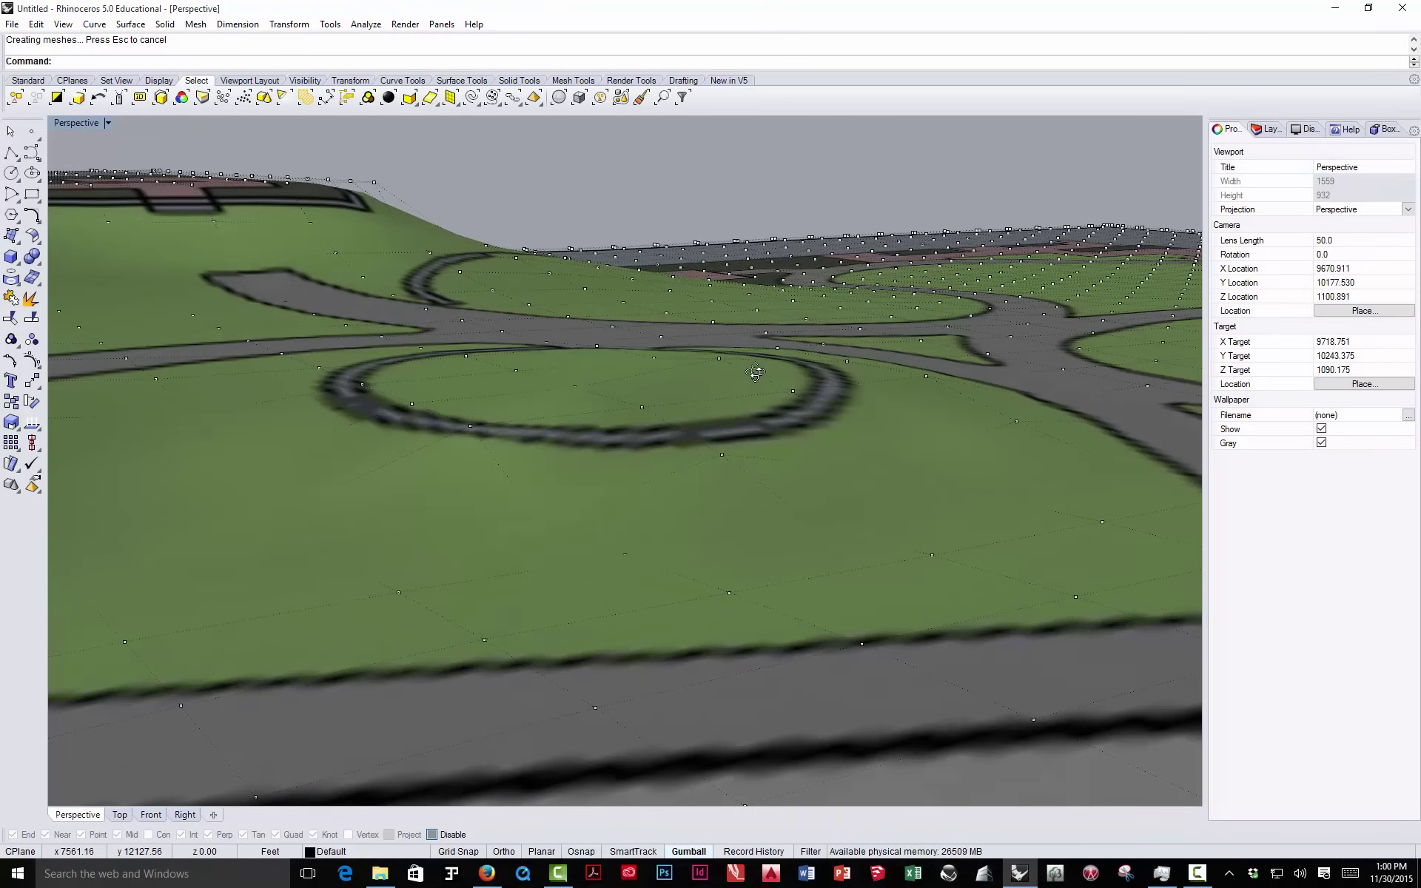
right_click(32, 362)
mouse_move(410, 385)
right_down()
mouse_move(590, 366)
mouse_move(562, 393)
mouse_move(390, 393)
mouse_move(418, 365)
right_up()
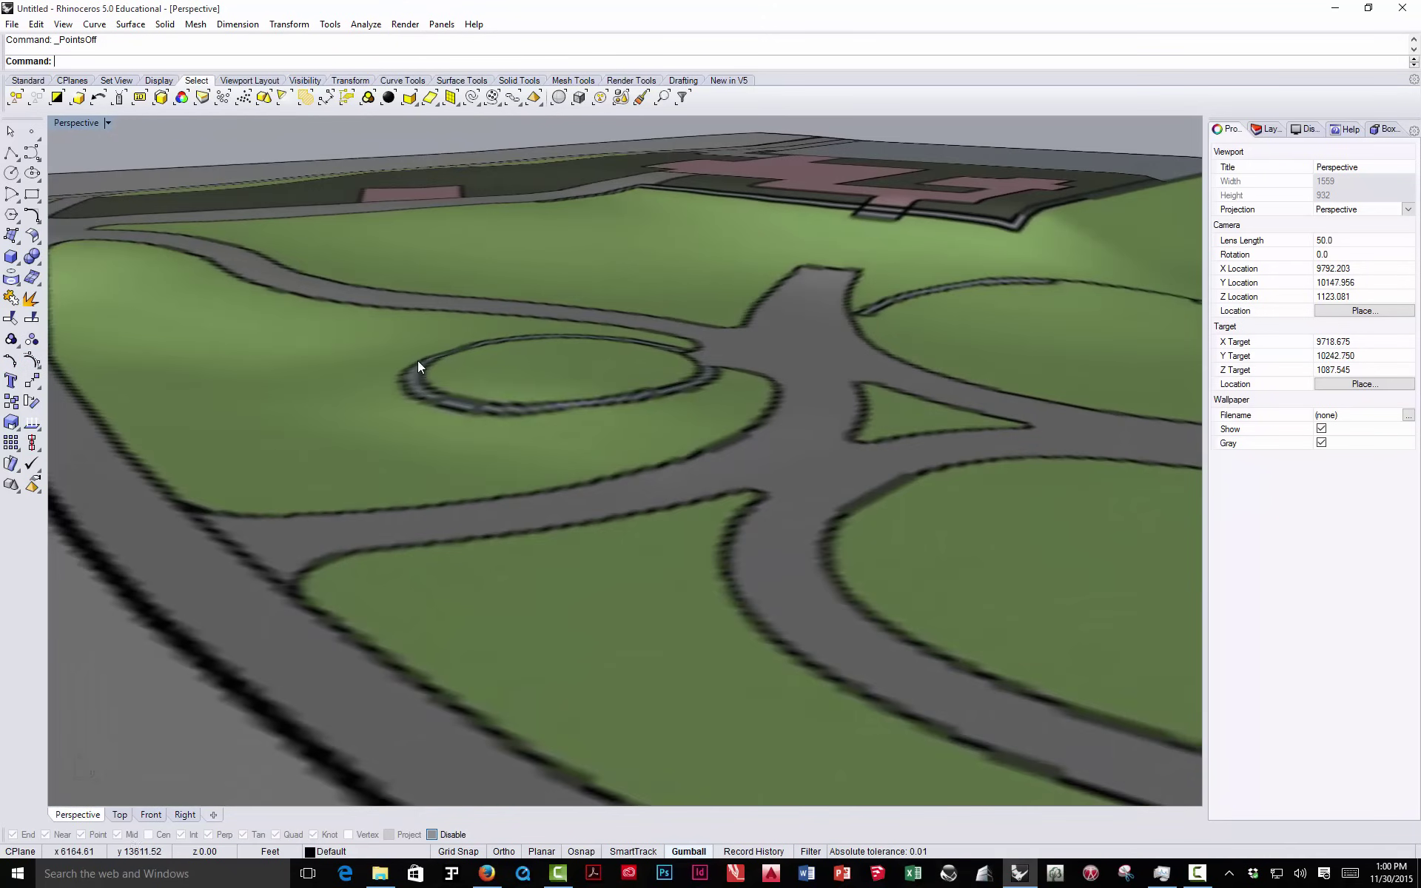
scroll(645, 437, down, 6)
right_drag(642, 475, 561, 447)
scroll(567, 451, down, 8)
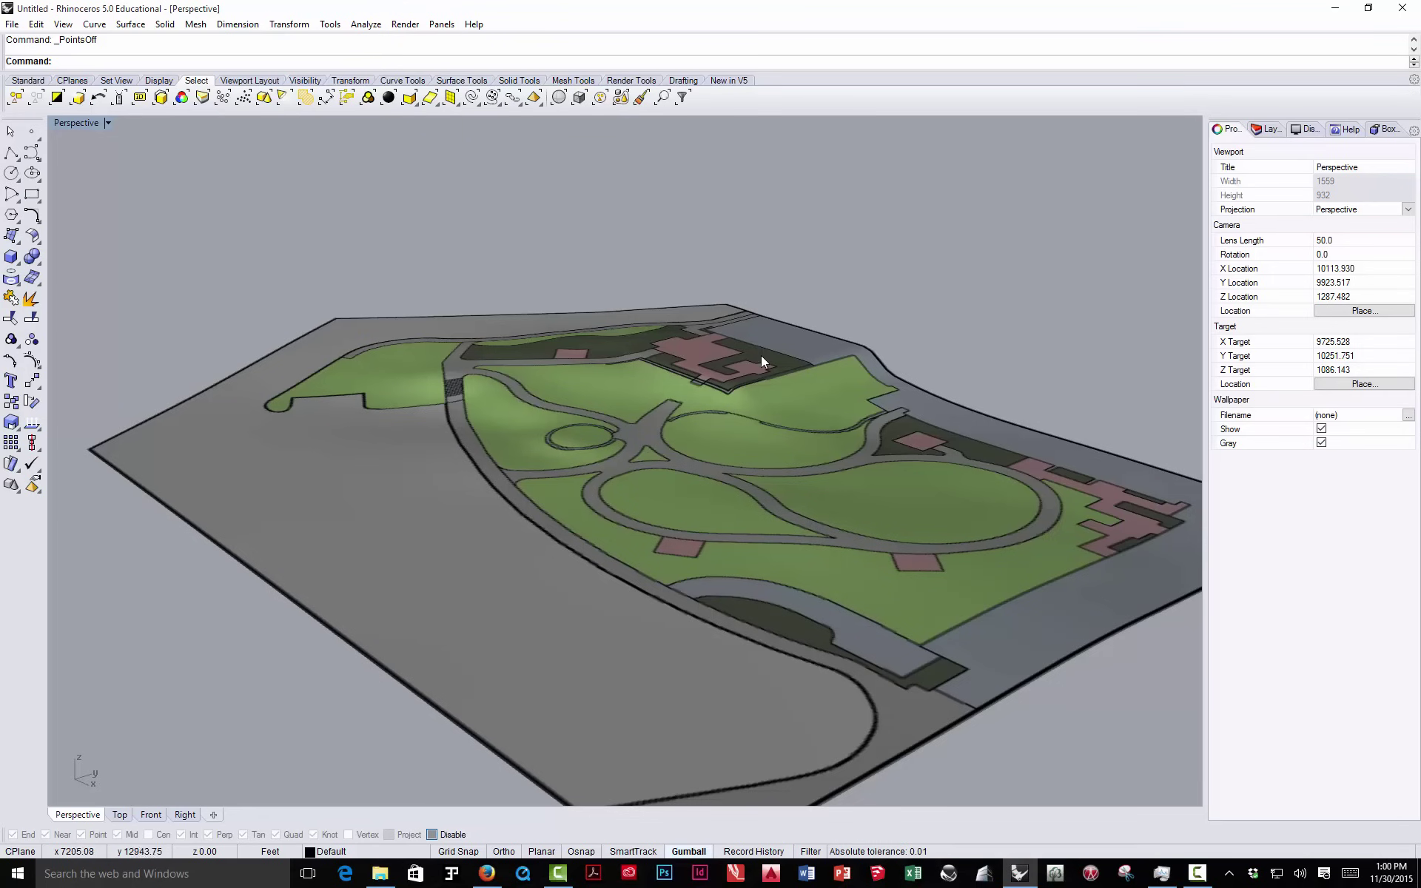
scroll(762, 361, up, 3)
scroll(656, 378, down, 5)
right_drag(548, 330, 562, 385)
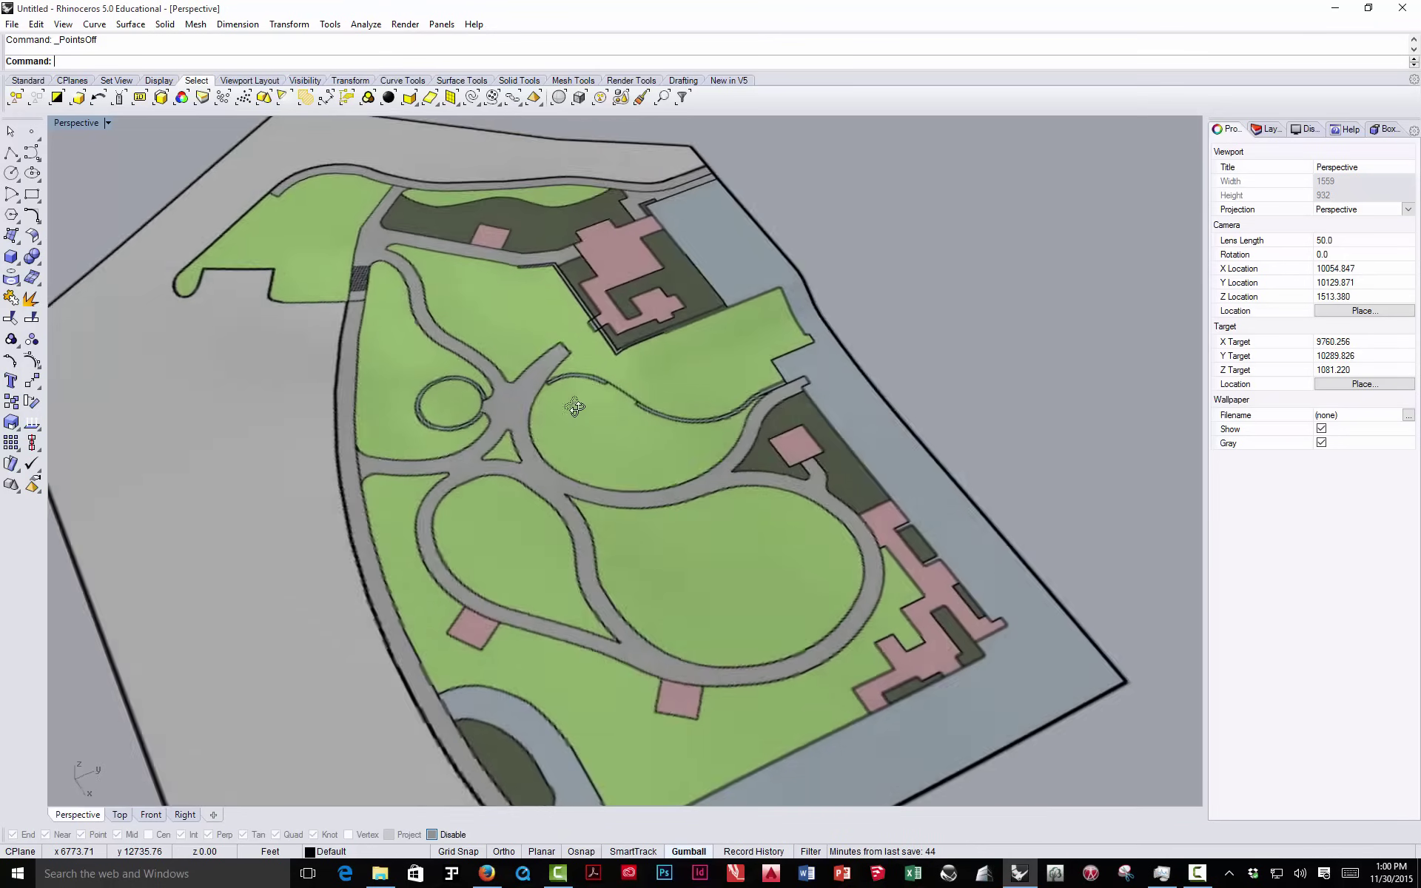
scroll(571, 366, up, 6)
scroll(714, 342, down, 5)
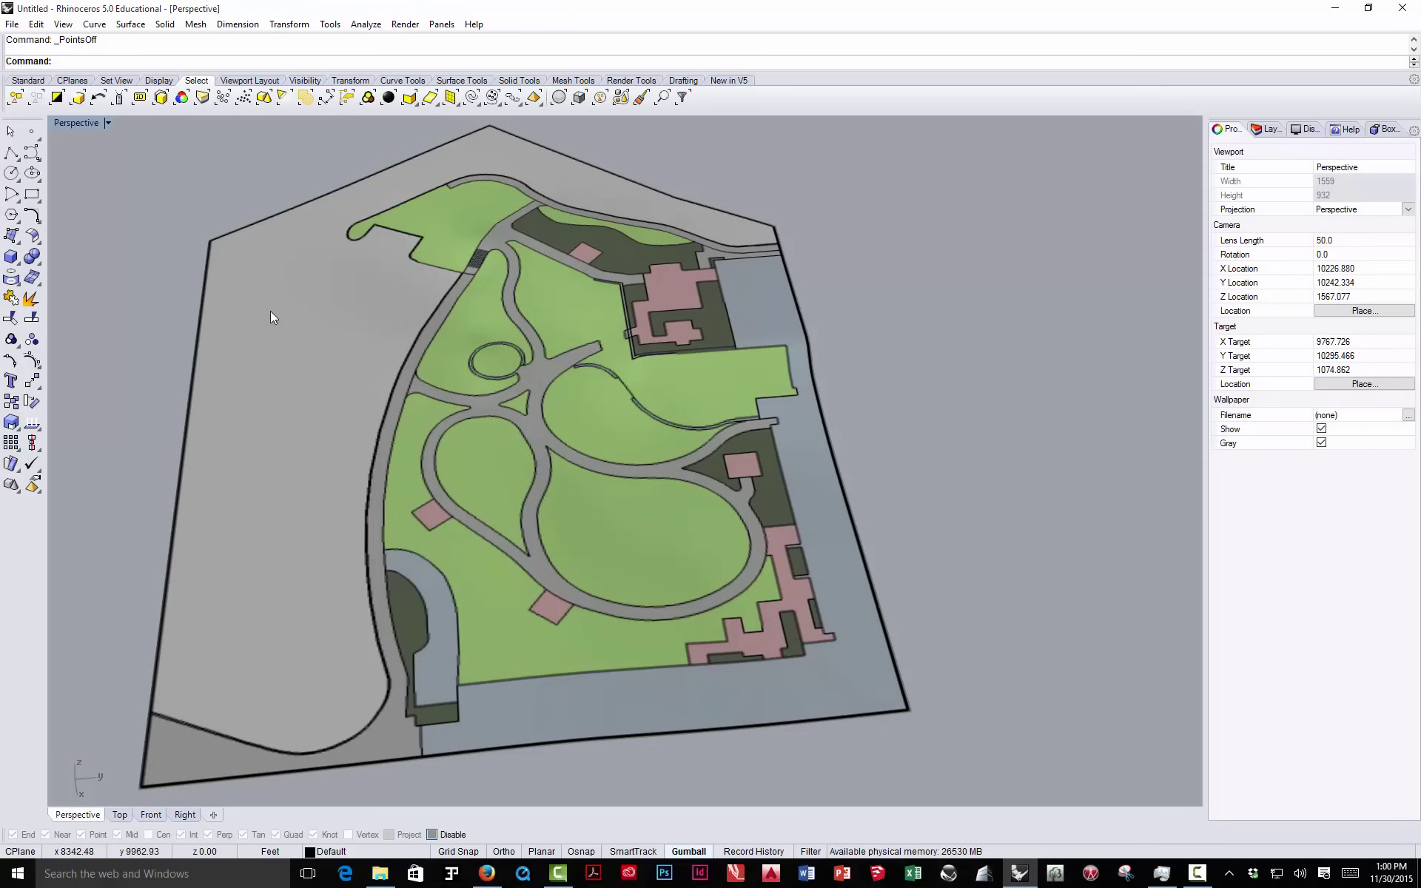
- Turn on the control points of the whole terrain surface
click(33, 361)
key(ctrl+a)
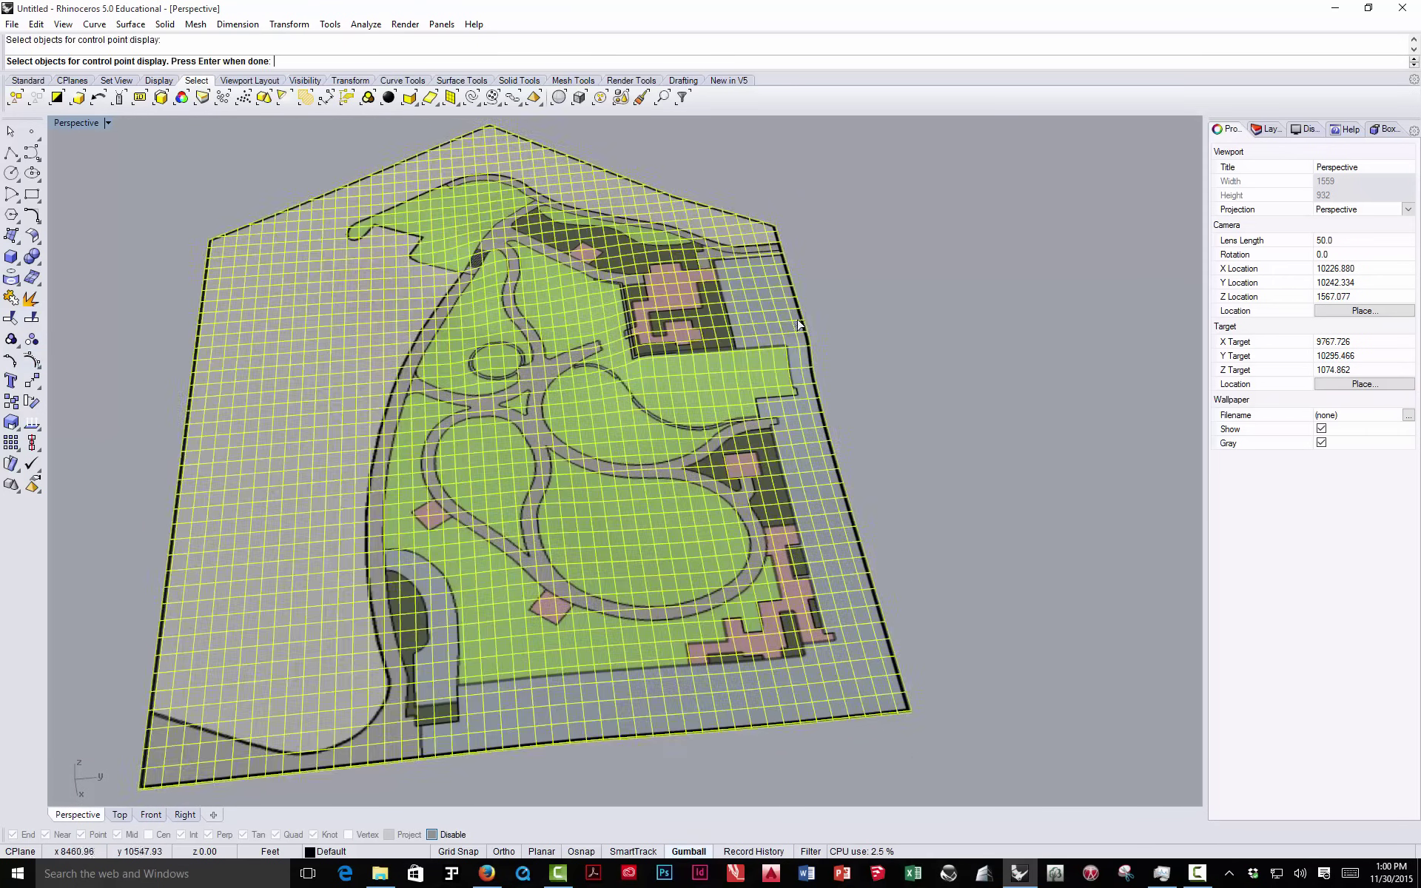
scroll(756, 323, up, 4)
- Examine the control point spacing along the edge and corner of the building pad, where the lawn slopes away
right_drag(755, 322, 708, 537)
scroll(740, 459, up, 6)
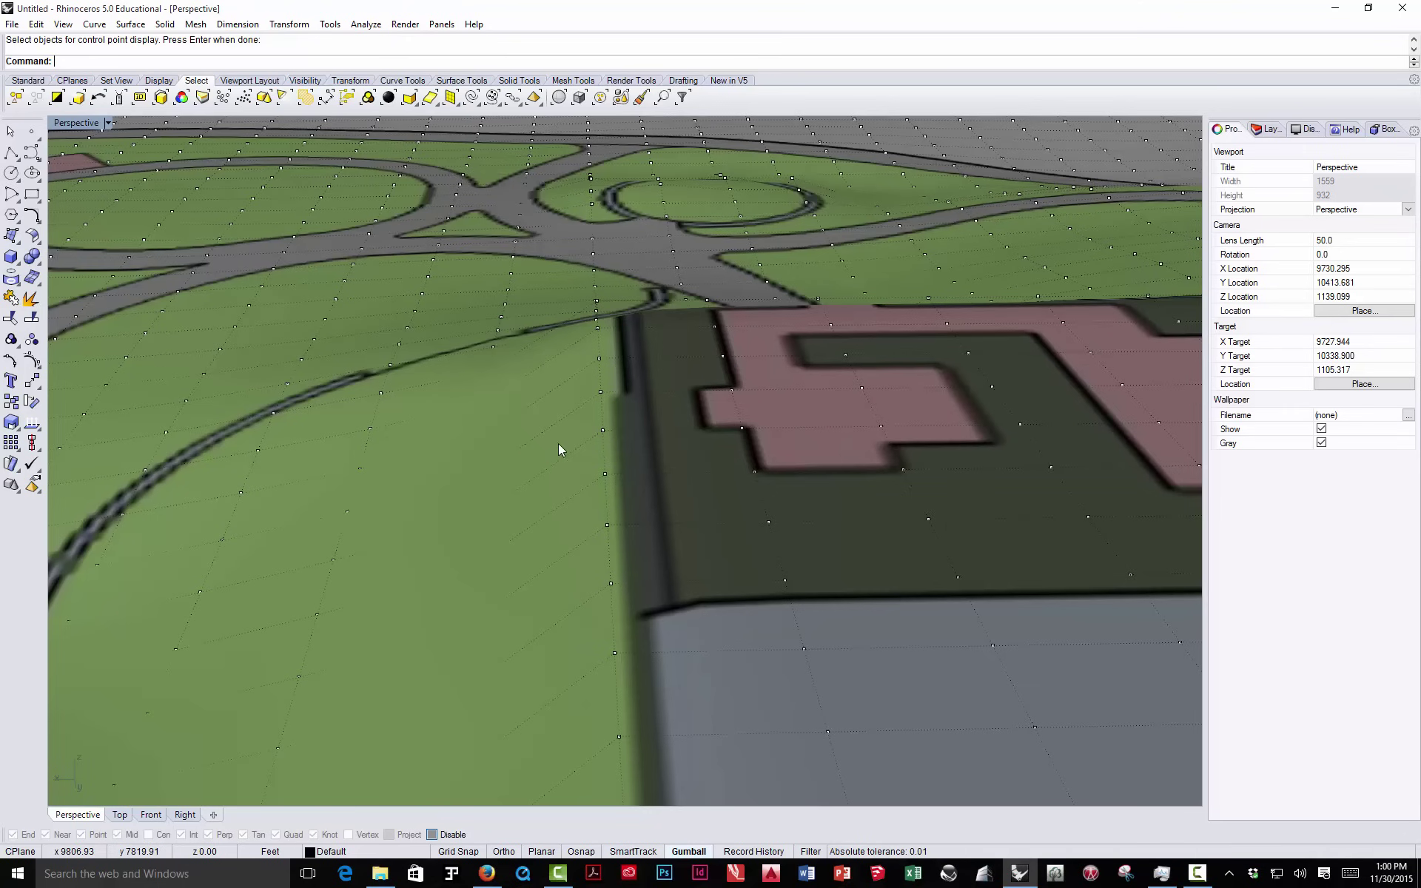
scroll(626, 403, down, 8)
right_drag(628, 402, 674, 462)
scroll(476, 339, up, 8)
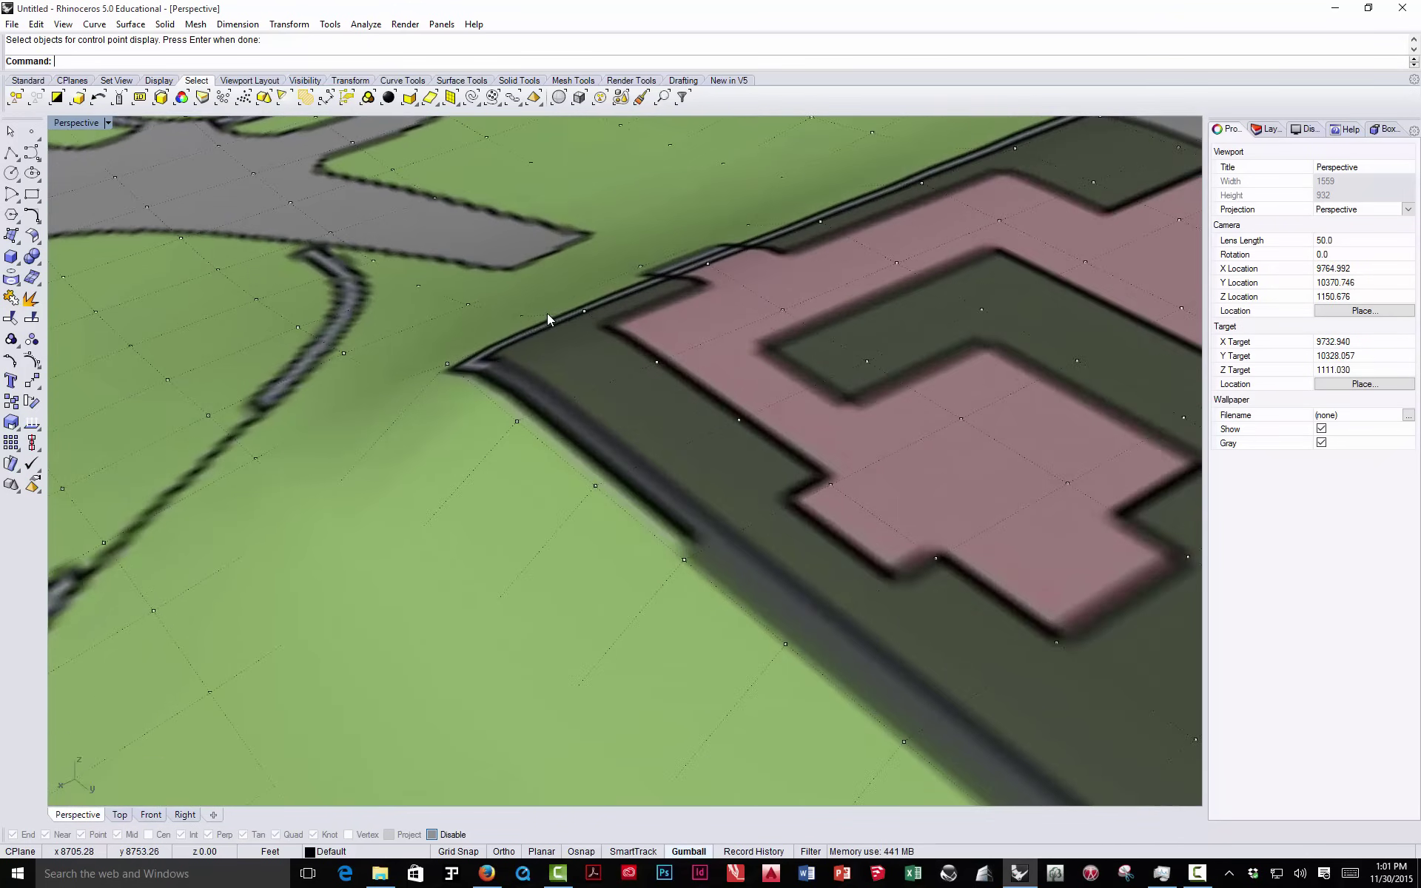
scroll(548, 313, up, 4)
mouse_move(548, 313)
right_down()
mouse_move(720, 314)
mouse_move(624, 327)
mouse_move(543, 298)
right_up()
scroll(544, 311, down, 5)
scroll(459, 308, up, 3)
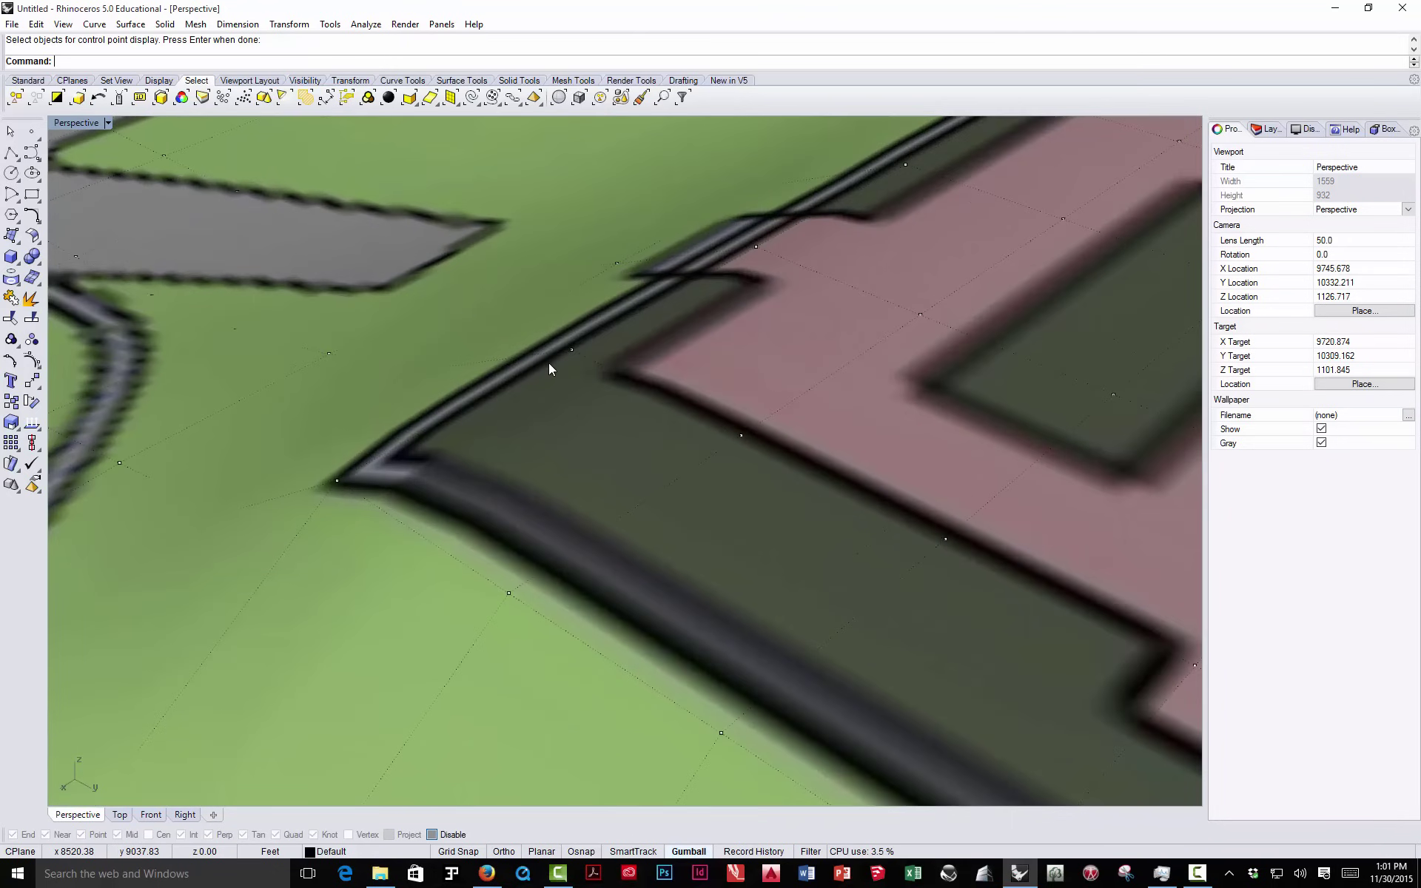
- Run InsertKnot on the terrain surface and add knots in the U direction along the building pad's walled edge near its corner
scroll(521, 315, down, 8)
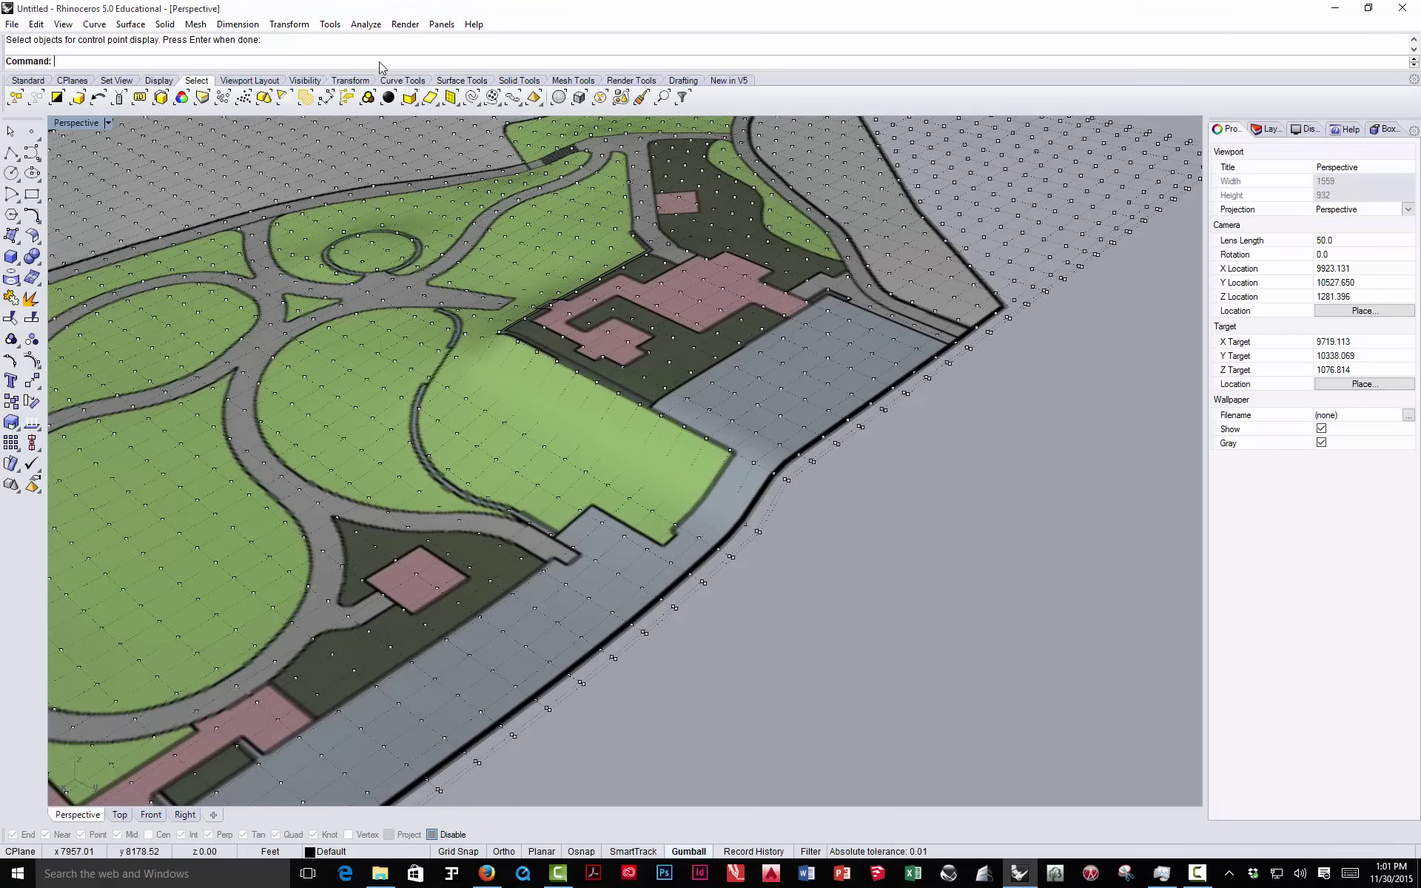
key(Return)
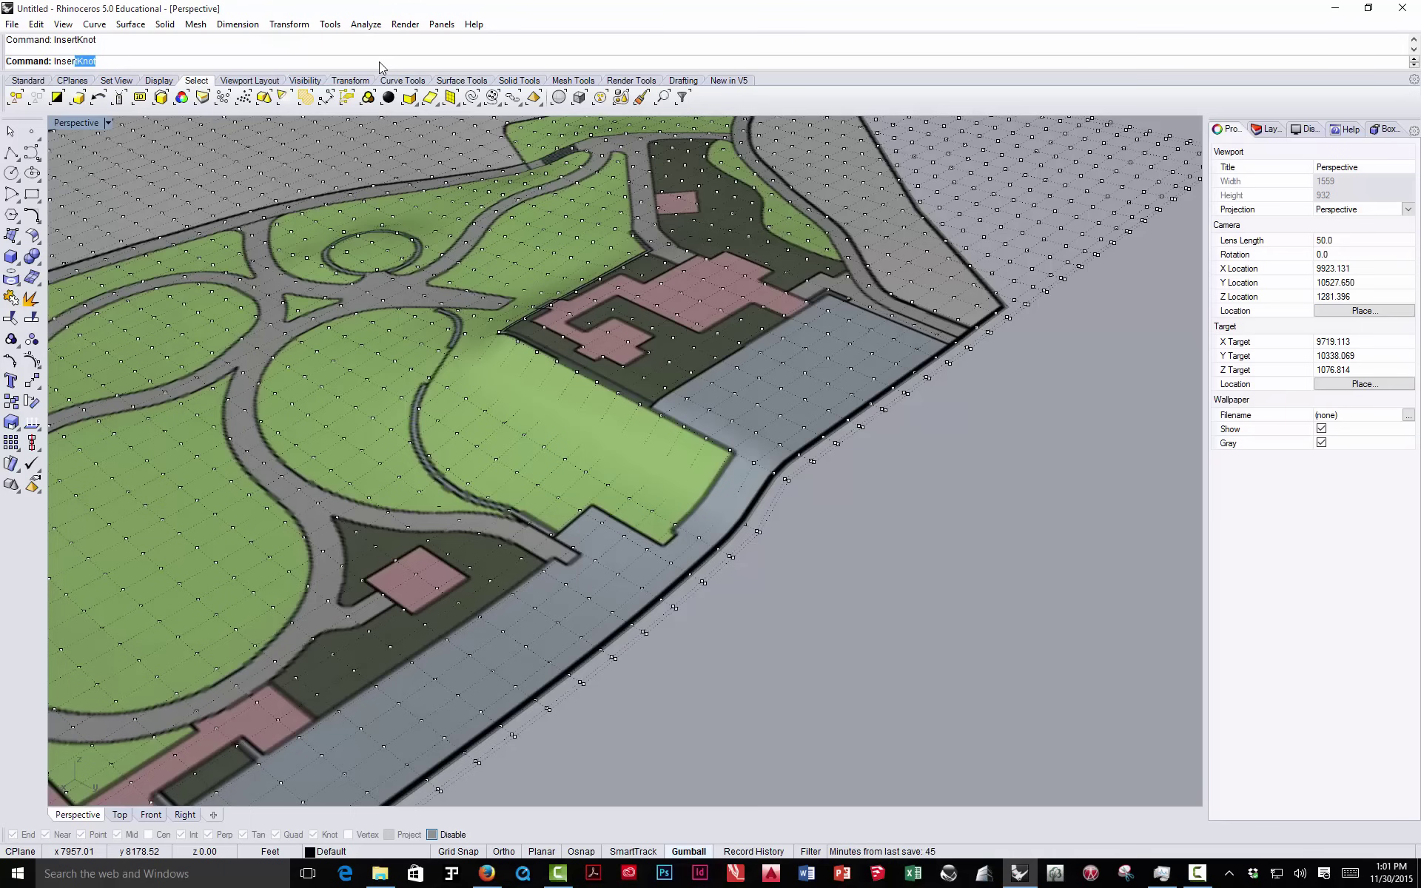
click(692, 451)
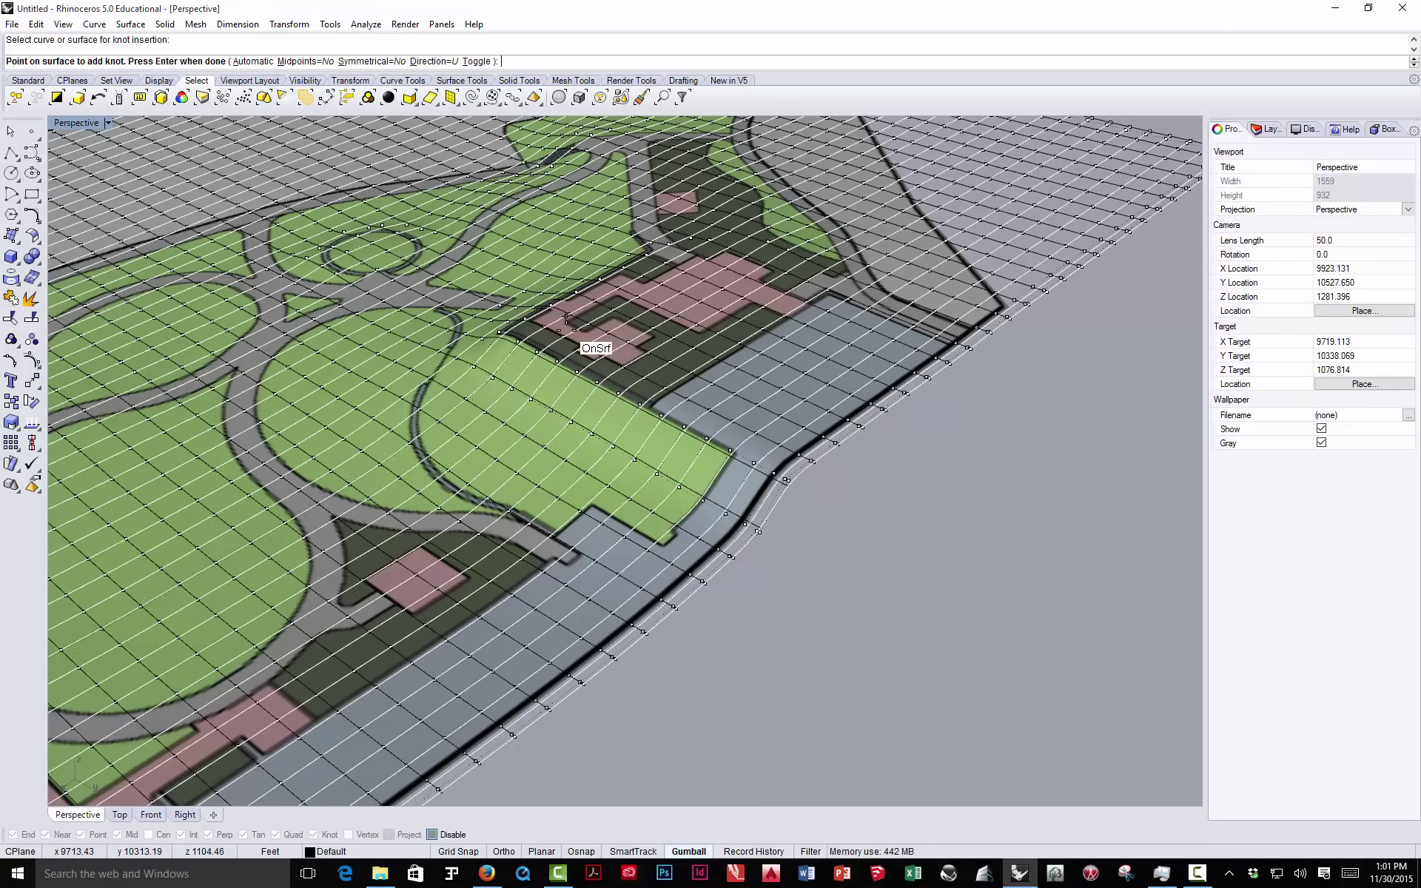
scroll(568, 322, up, 3)
scroll(461, 285, up, 1)
shift+right_drag(481, 302, 736, 465)
right_drag(649, 517, 924, 518)
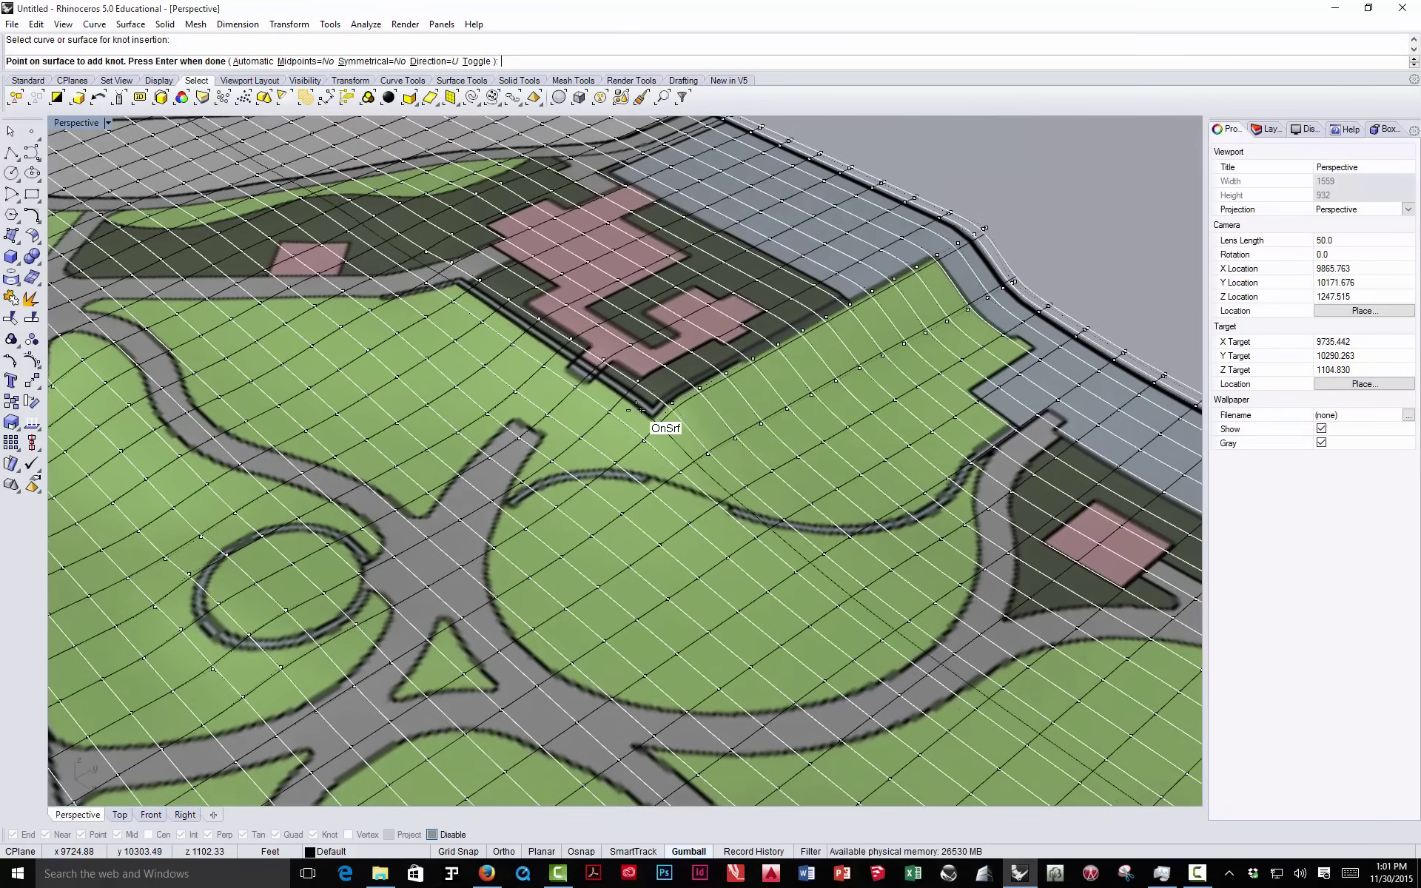
scroll(629, 349, up, 1)
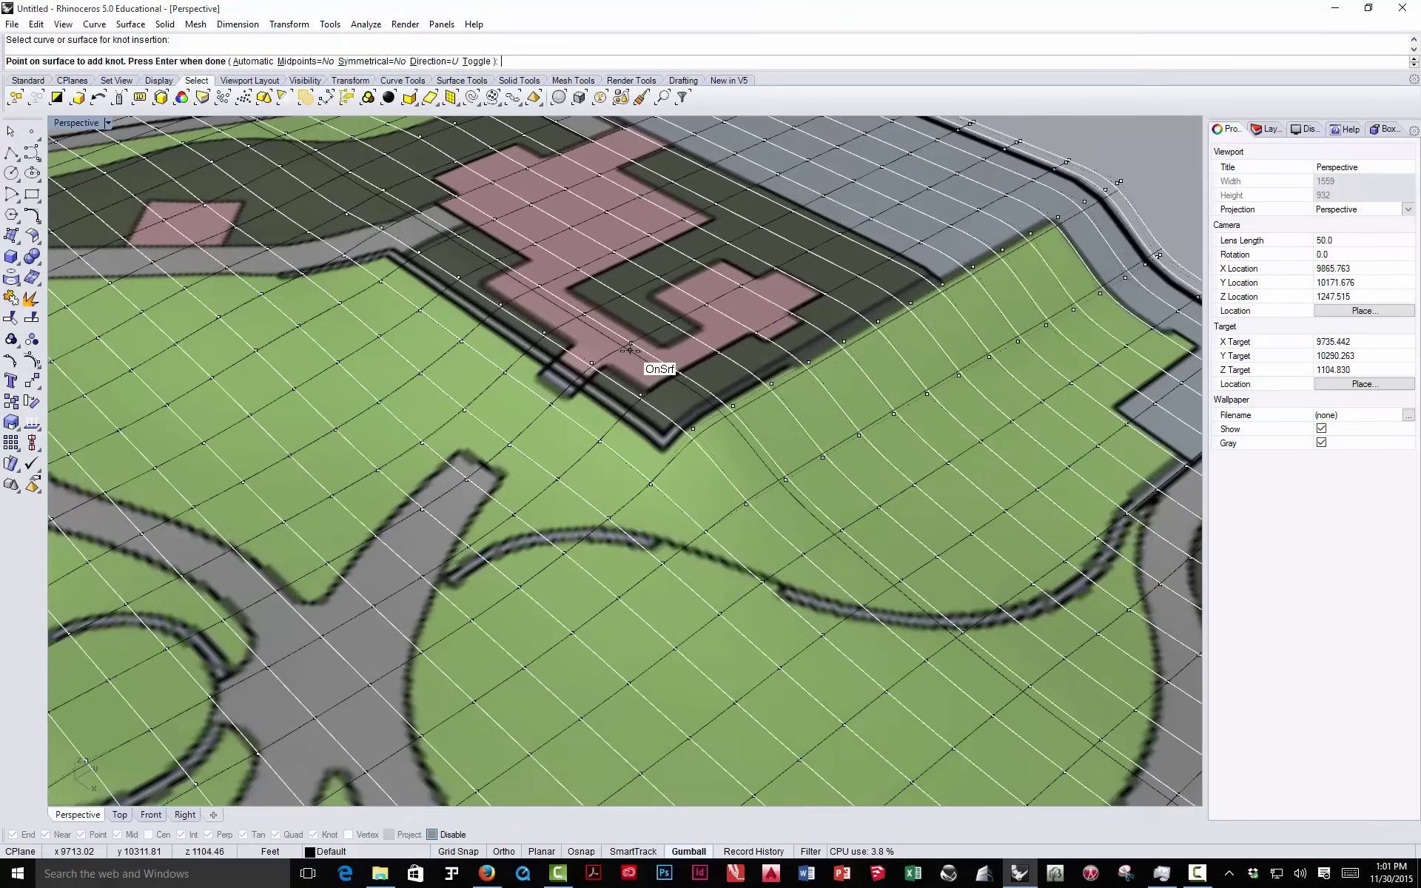
scroll(629, 350, up, 2)
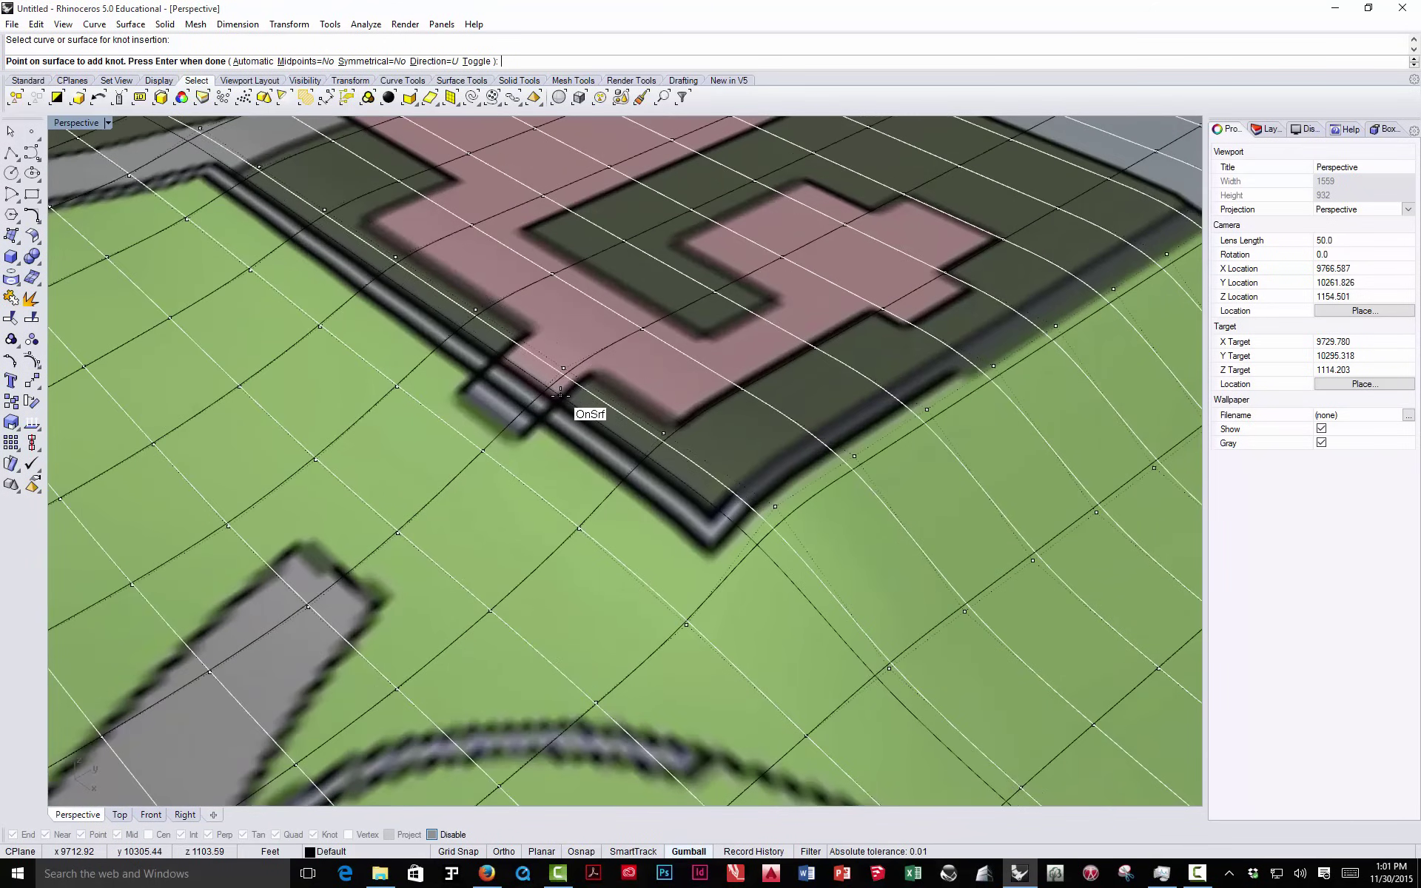
click(560, 396)
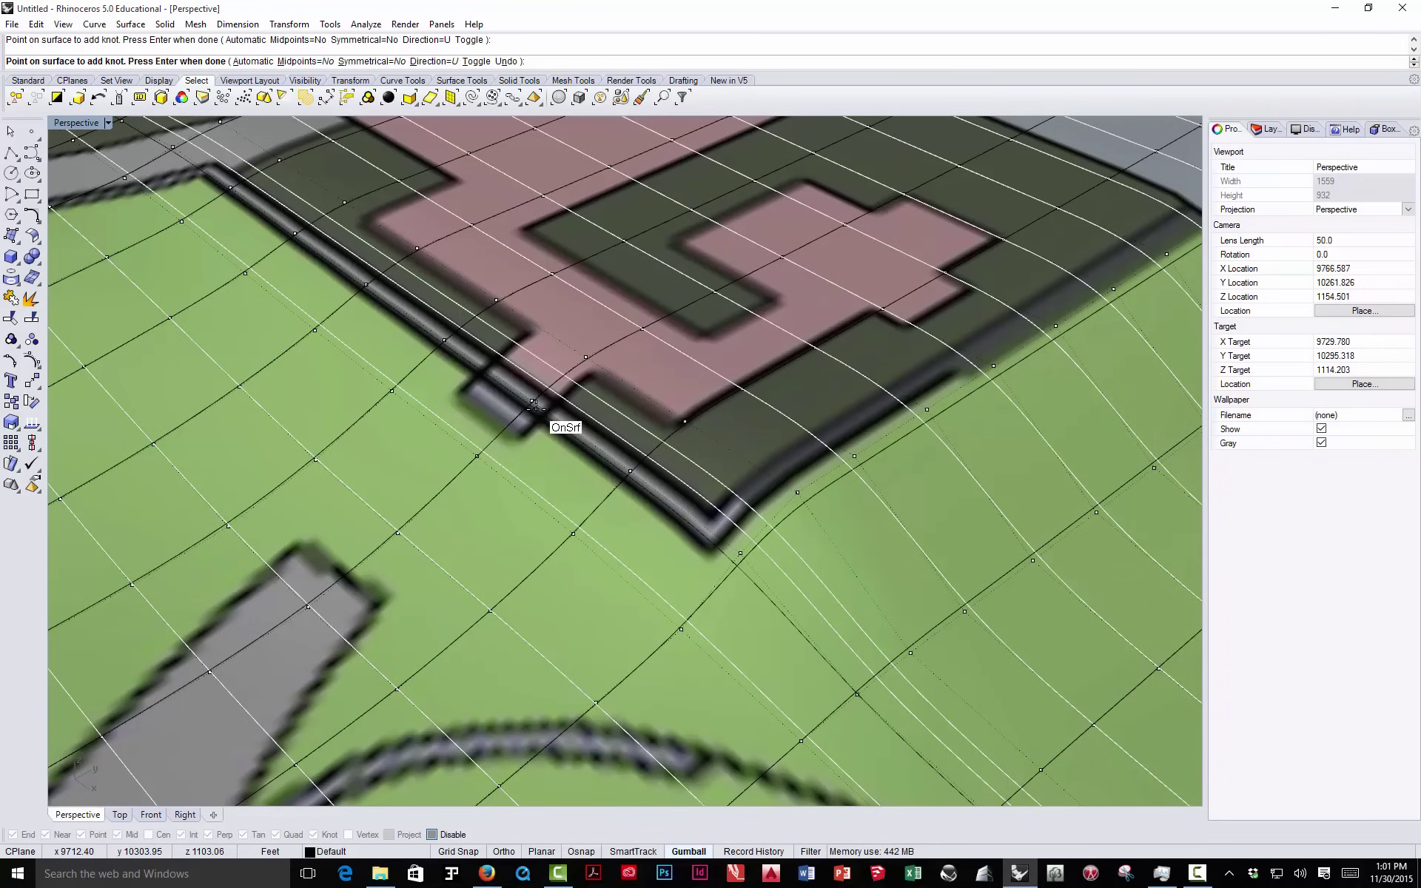
- Switch the knot direction to V, insert knots along the pad edge above the sloping lawn, and finish the knot insertion
click(475, 61)
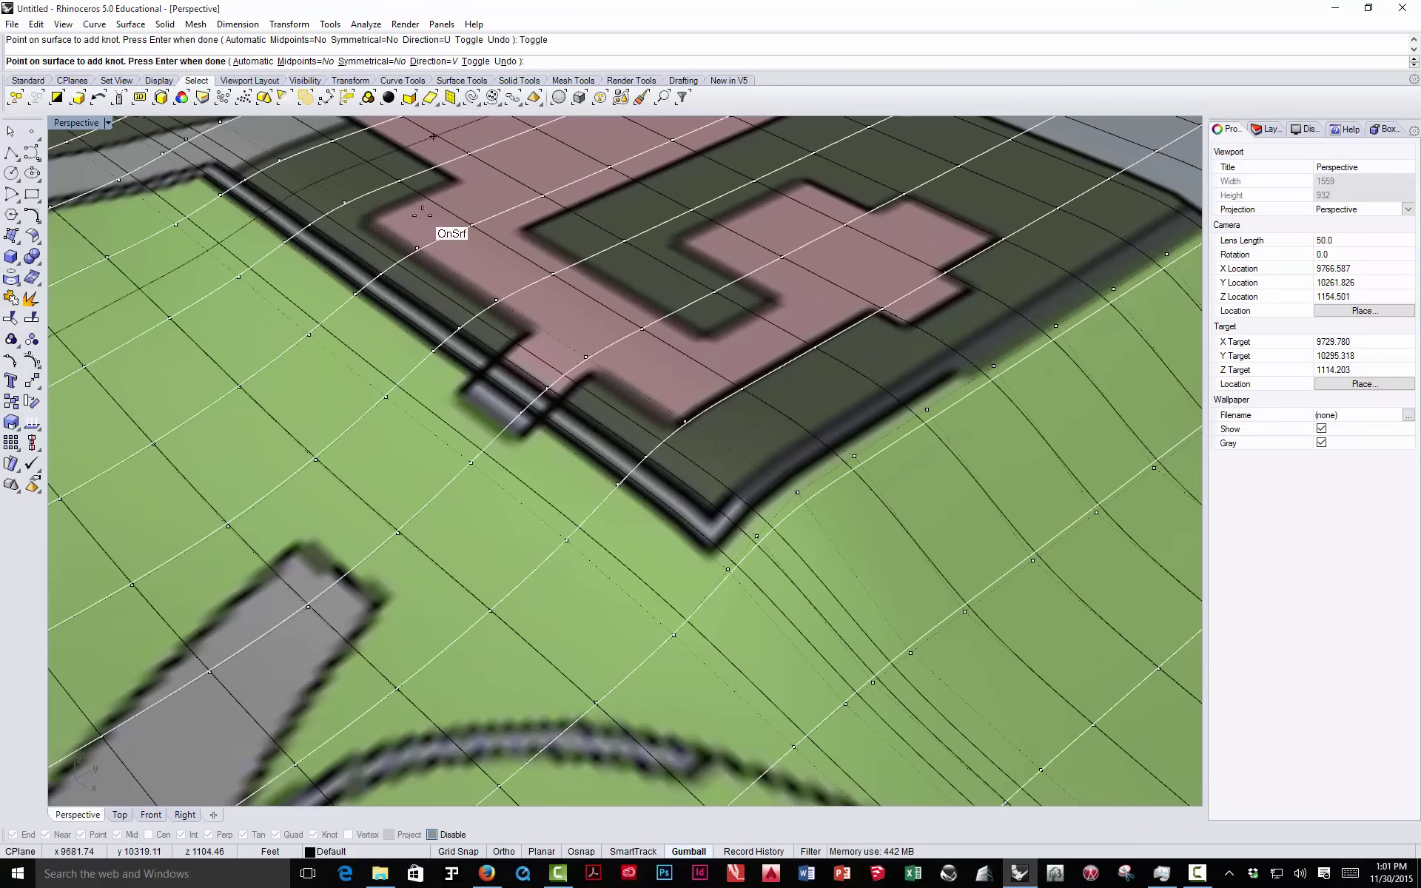
scroll(422, 333, down, 3)
scroll(558, 353, up, 3)
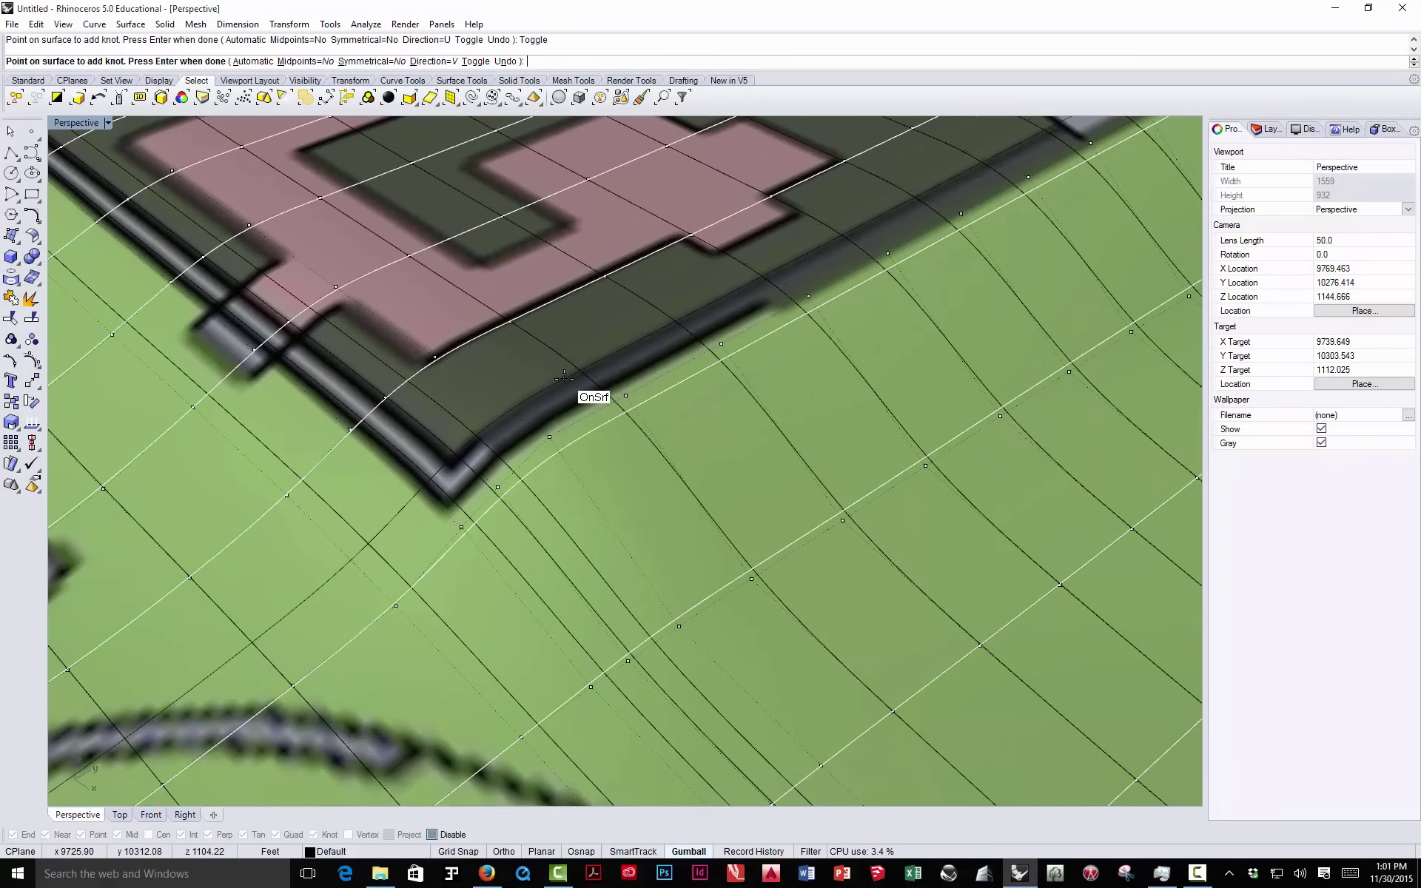
click(575, 399)
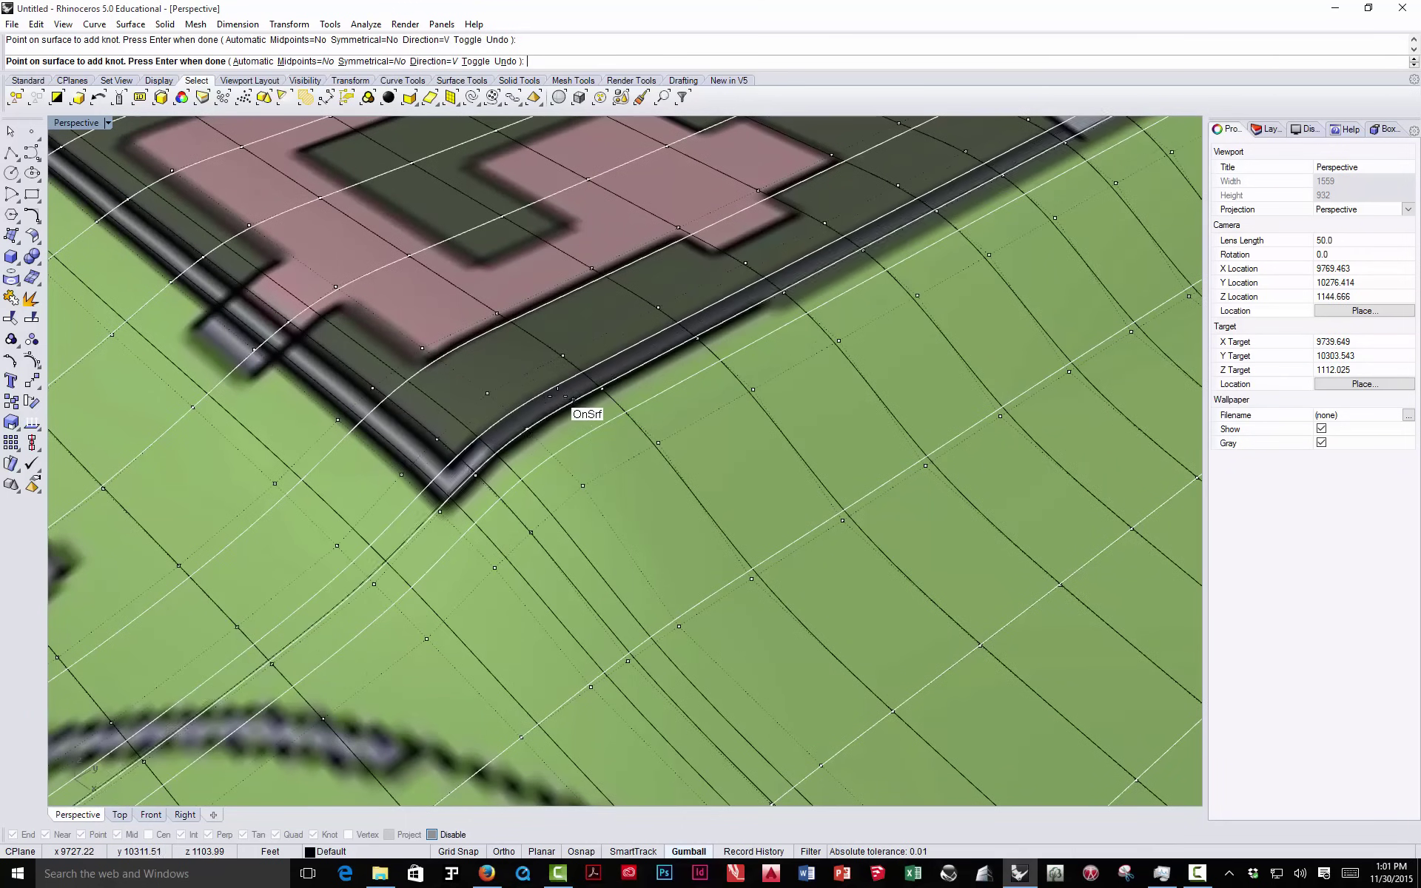
scroll(581, 401, down, 5)
scroll(603, 402, down, 5)
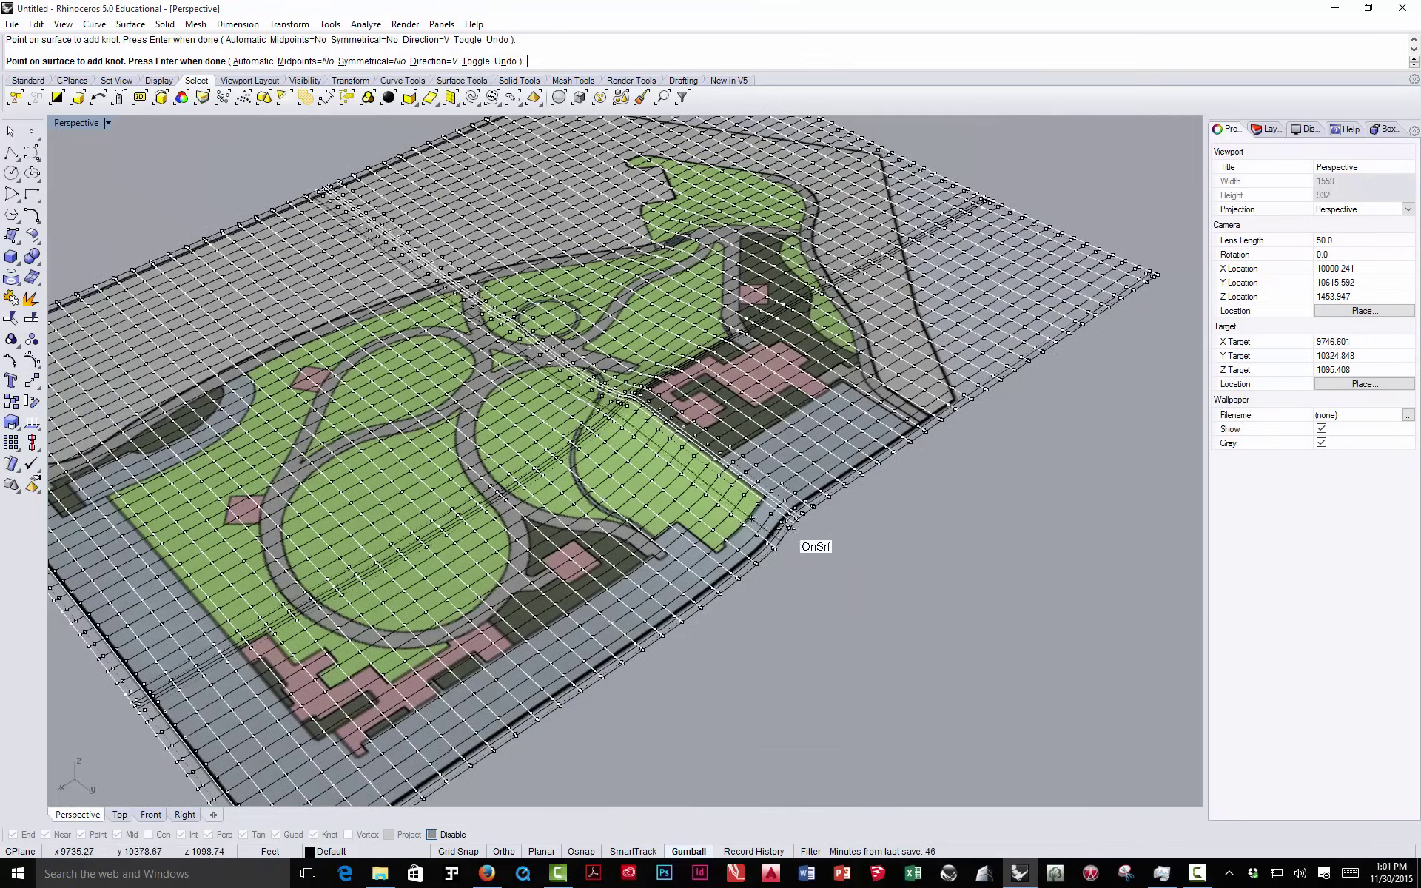
key(Return)
- Select the two close rows of control points just outside the pad edge facing the lawn and lower them about 4.9 ft
scroll(692, 398, up, 5)
right_drag(674, 401, 744, 513)
scroll(745, 512, down, 4)
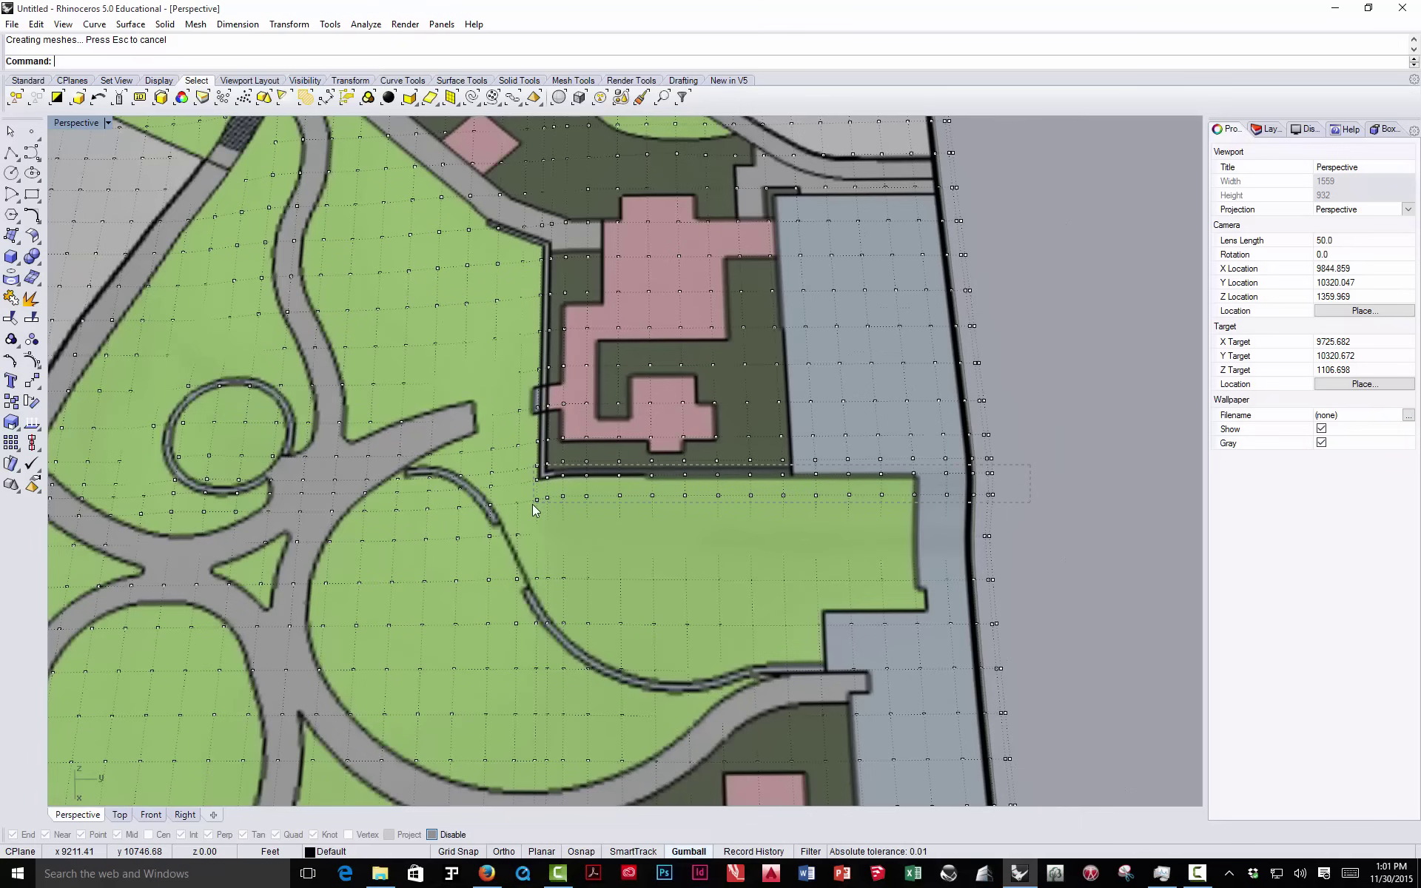
drag(532, 505, 543, 470)
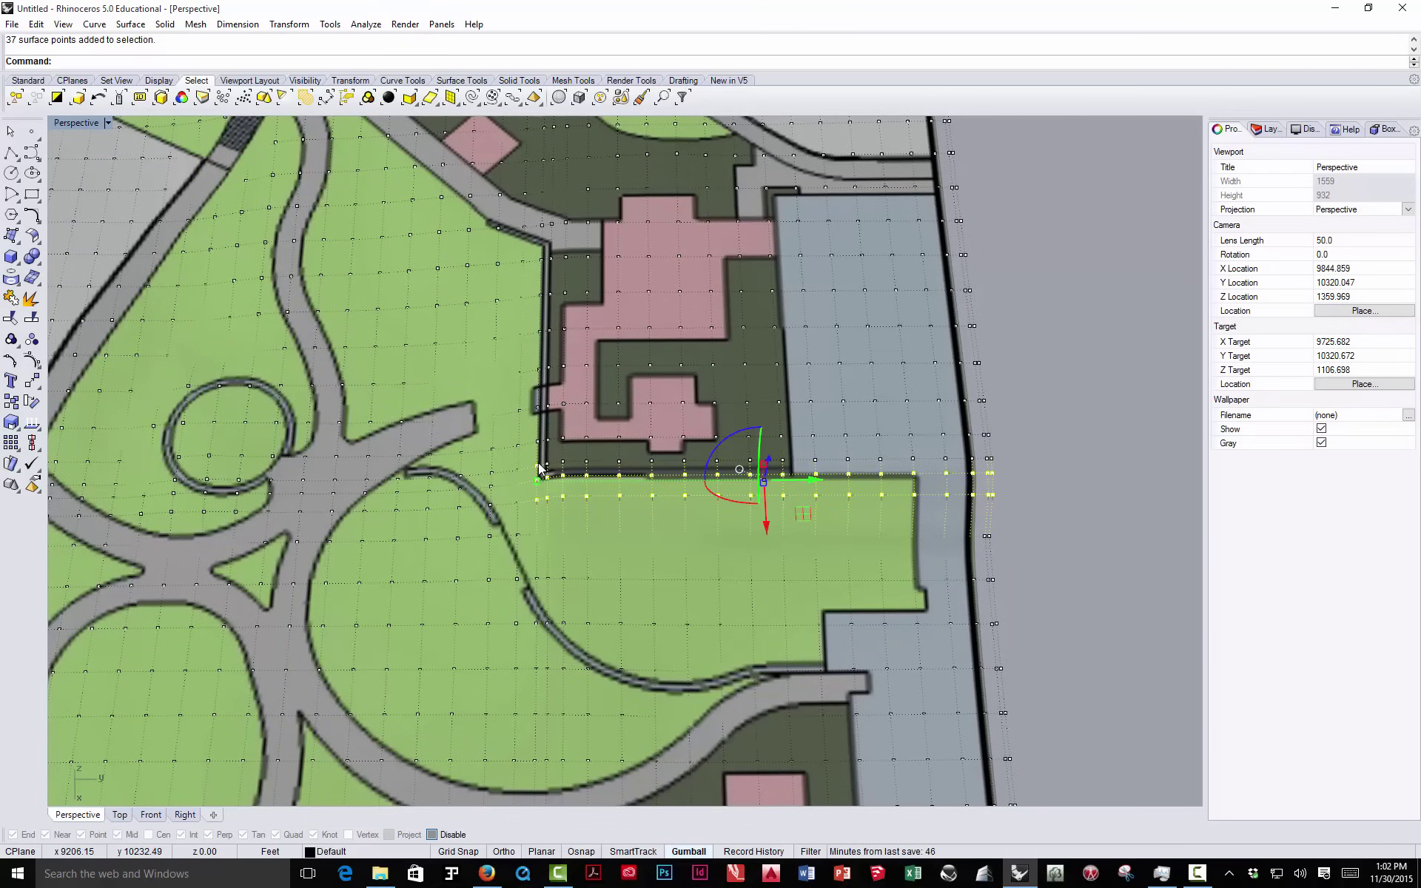
right_drag(703, 497, 740, 455)
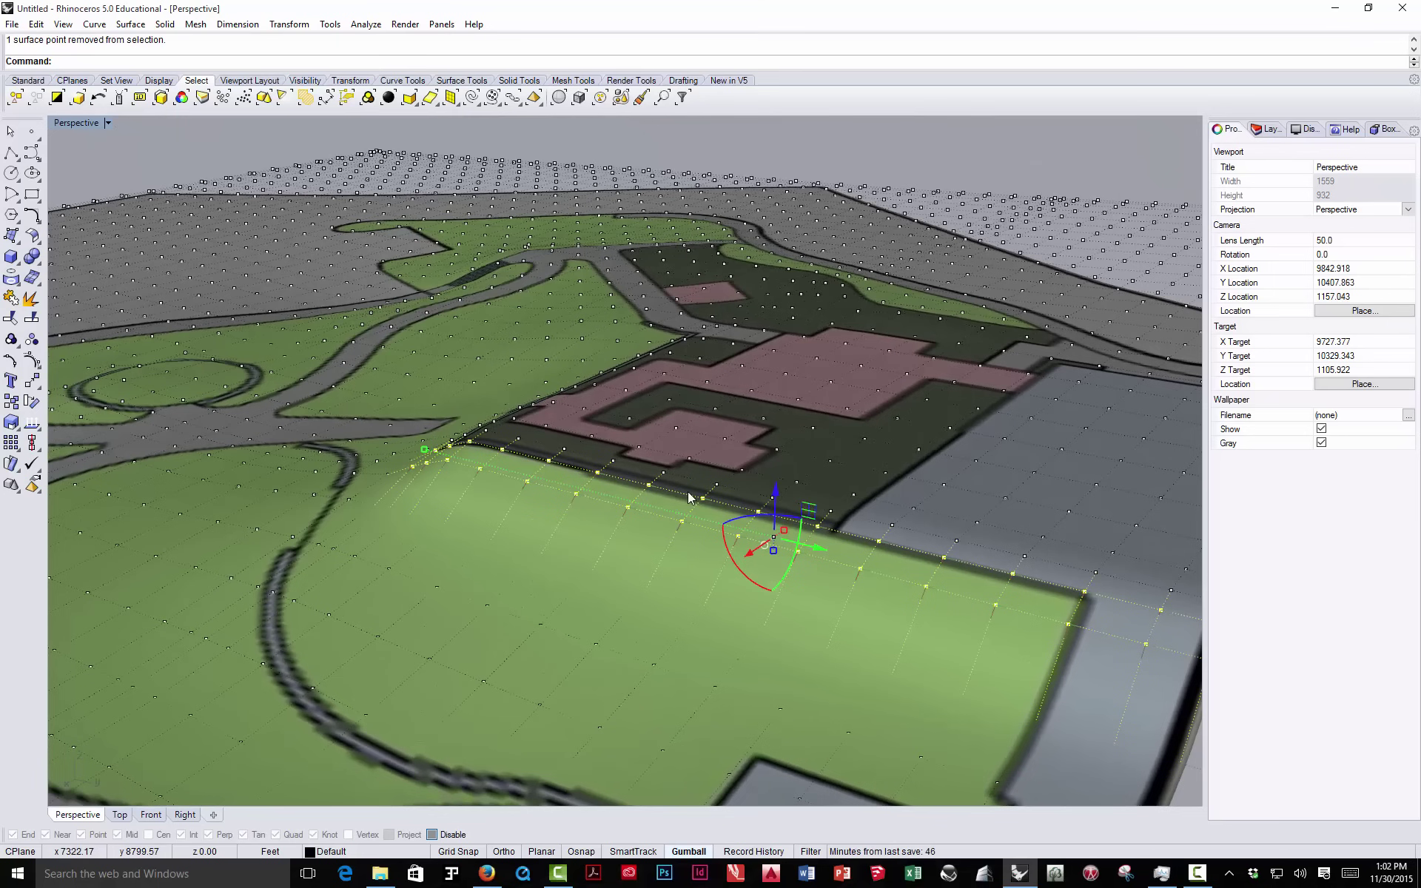
drag(777, 500, 772, 577)
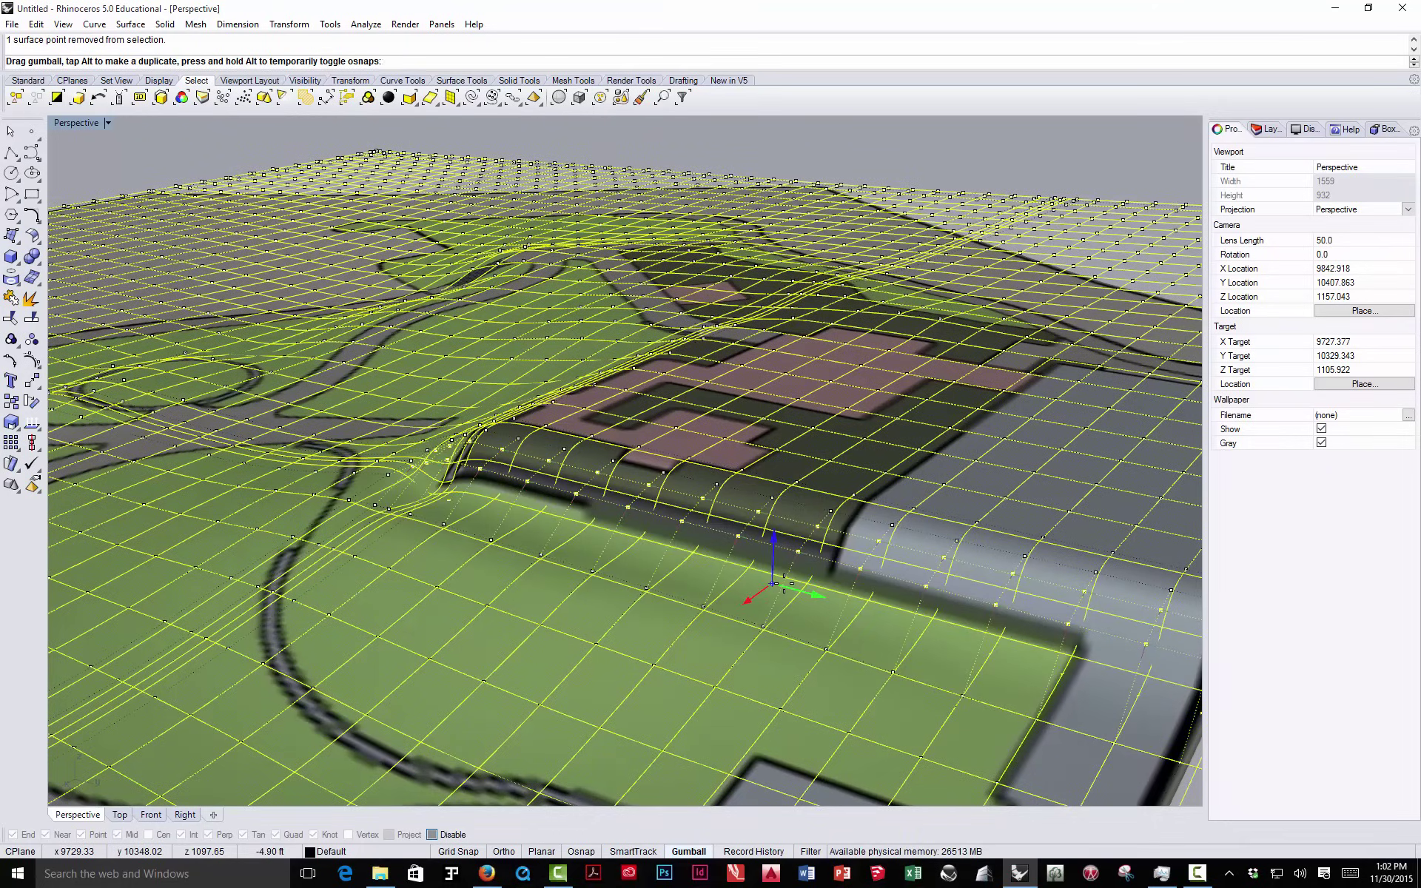
- Select the next row of control points across the lawn below the pad edge, lower it slightly, and deselect it
right_drag(773, 583, 718, 547)
right_drag(598, 443, 705, 517)
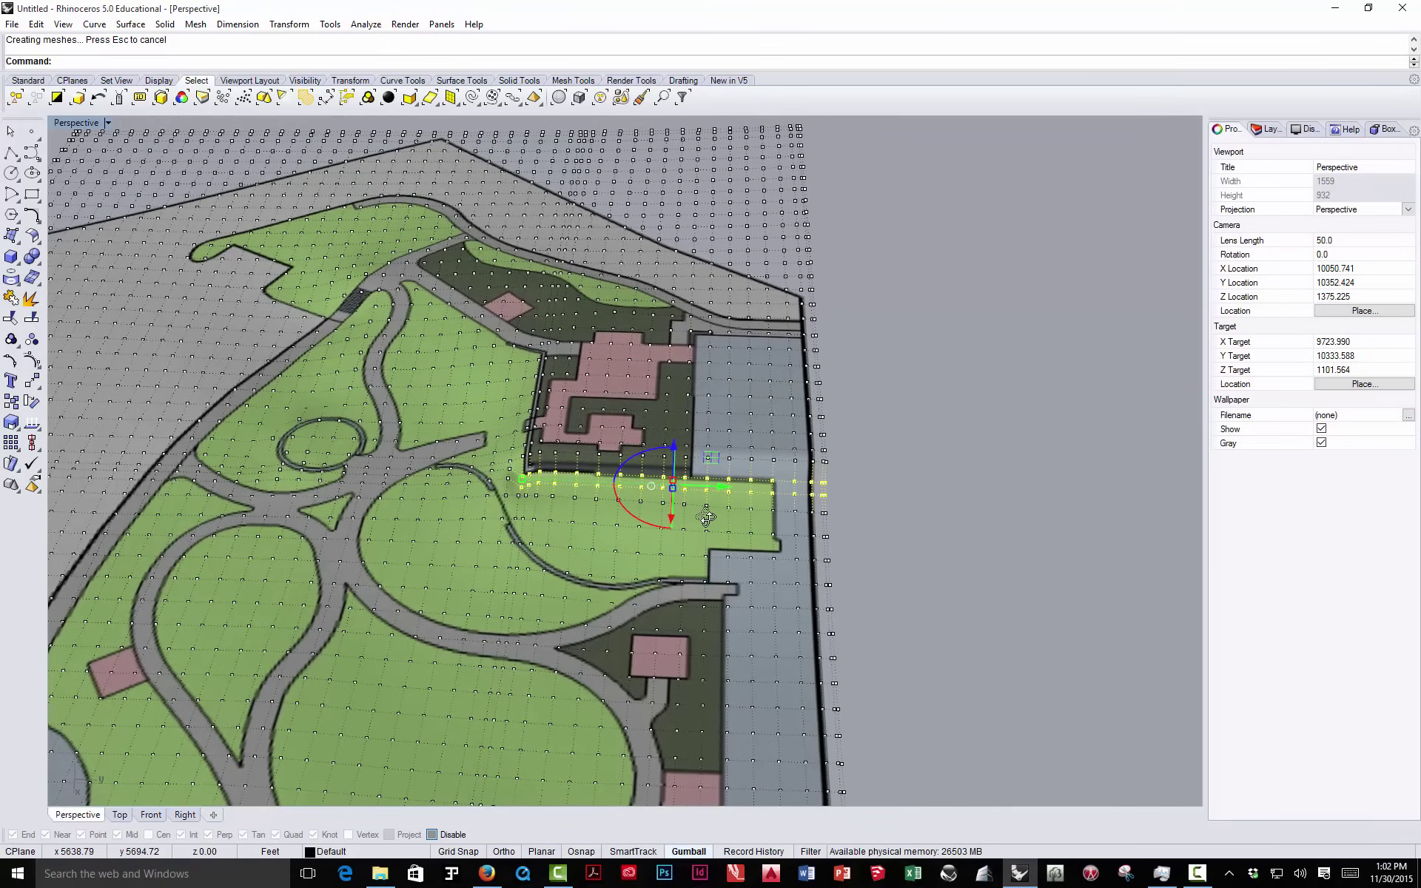
click(876, 490)
right_drag(853, 509, 863, 504)
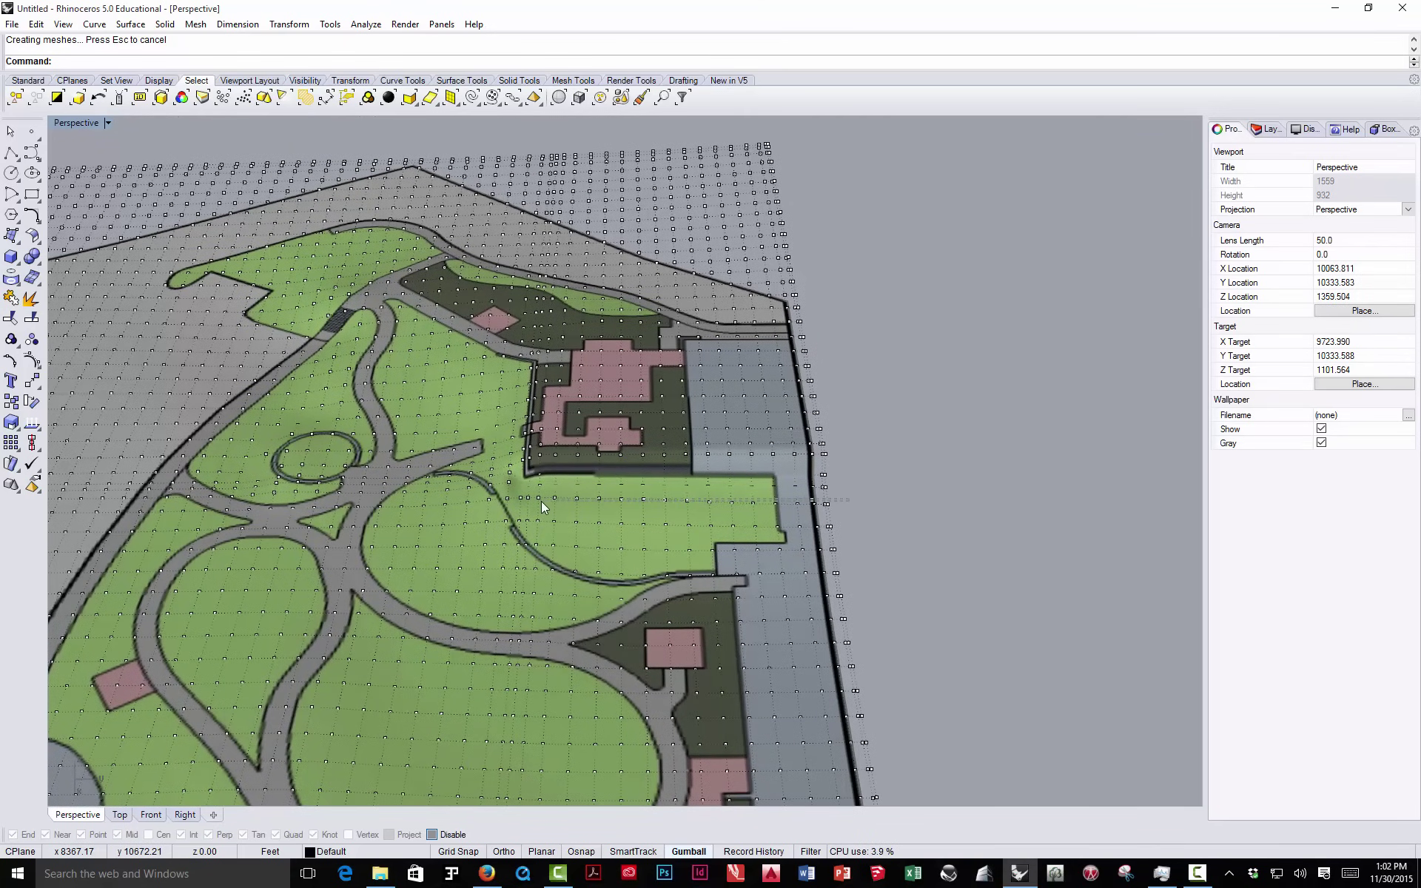
click(544, 500)
click(871, 495)
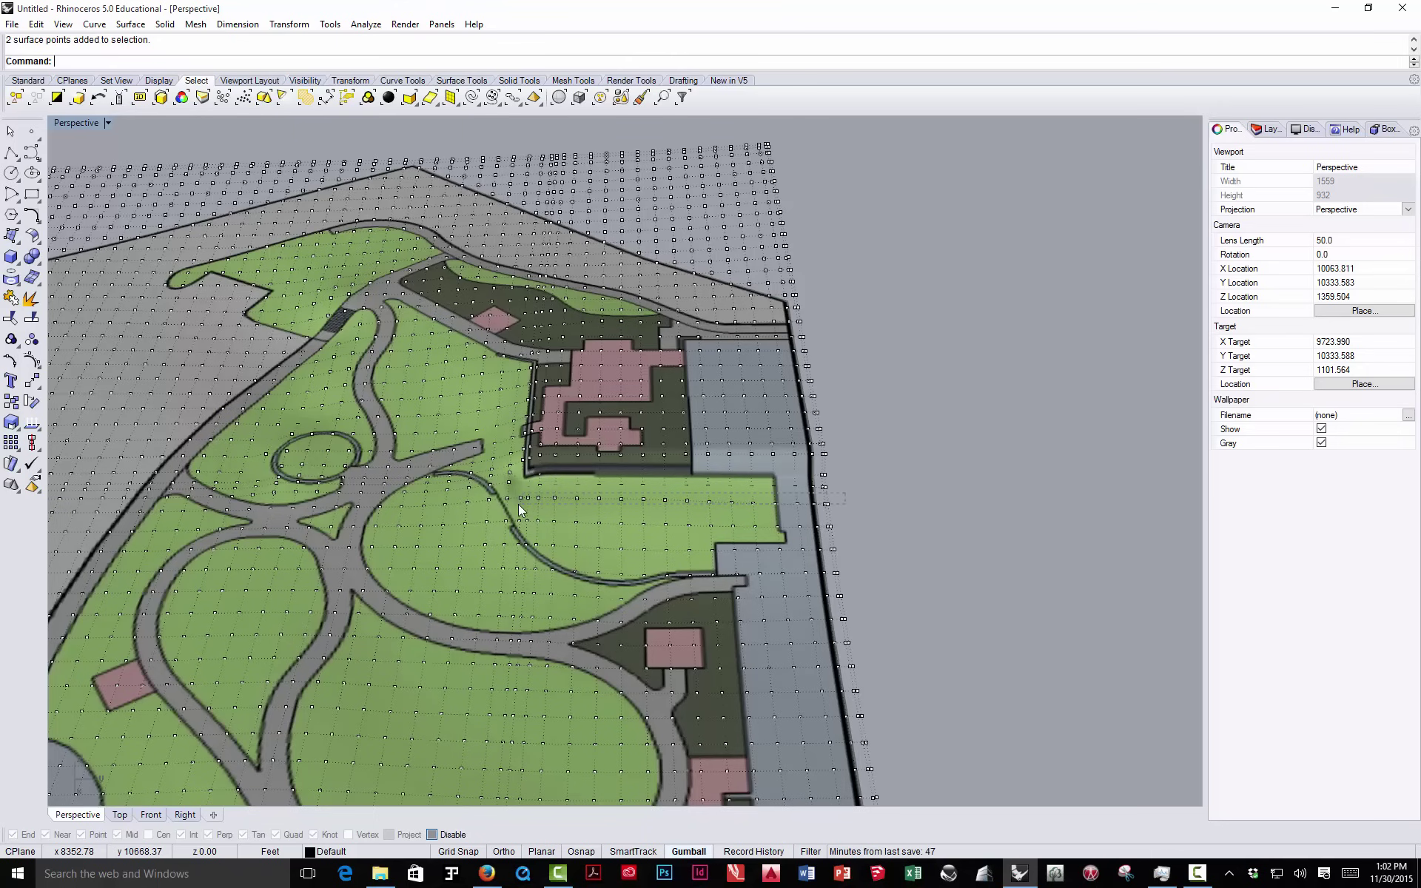
drag(518, 504, 518, 504)
right_drag(821, 521, 666, 449)
scroll(594, 445, up, 10)
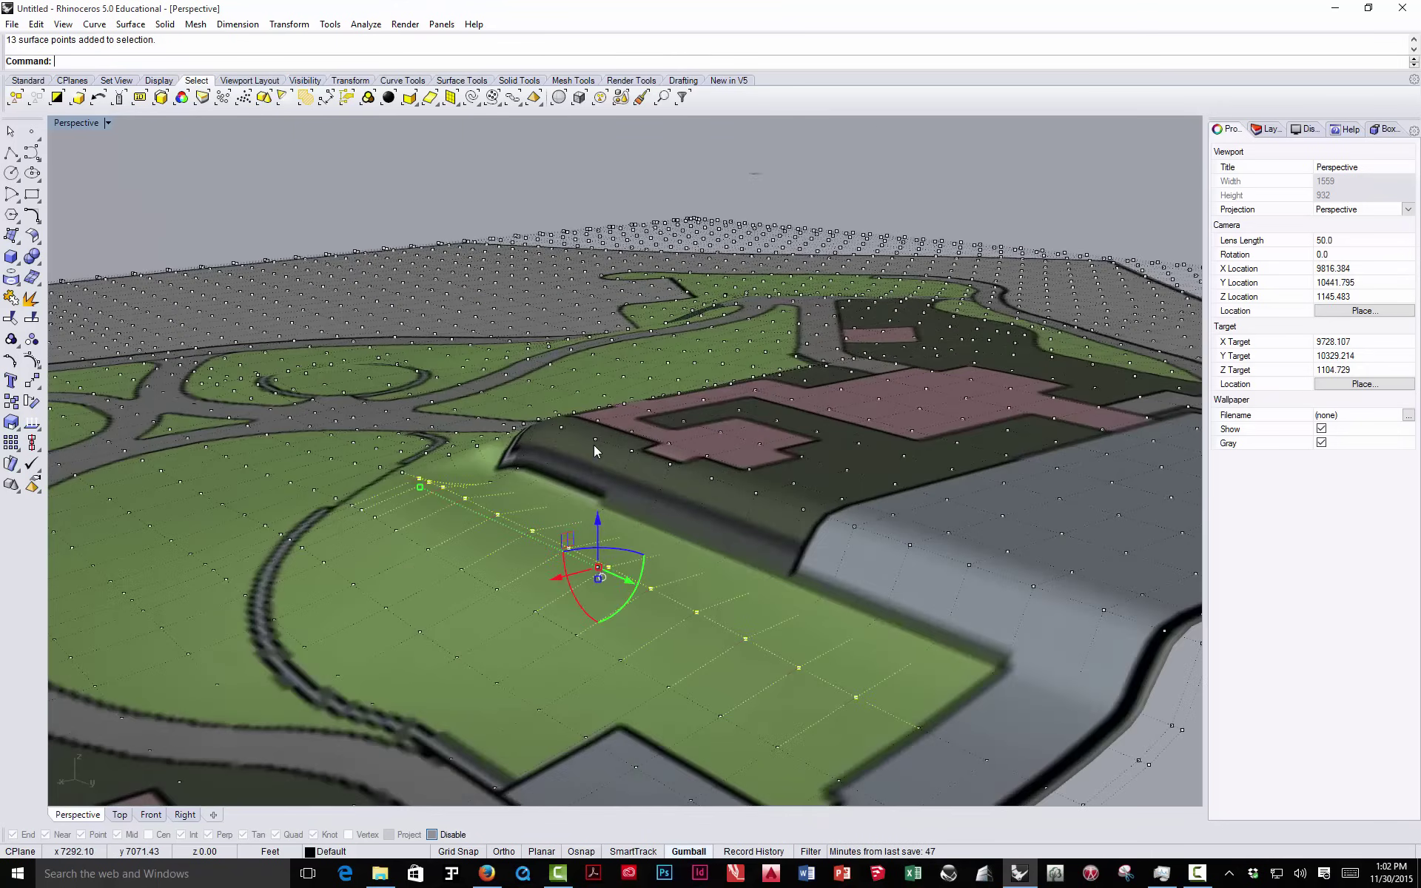
right_drag(579, 502, 581, 456)
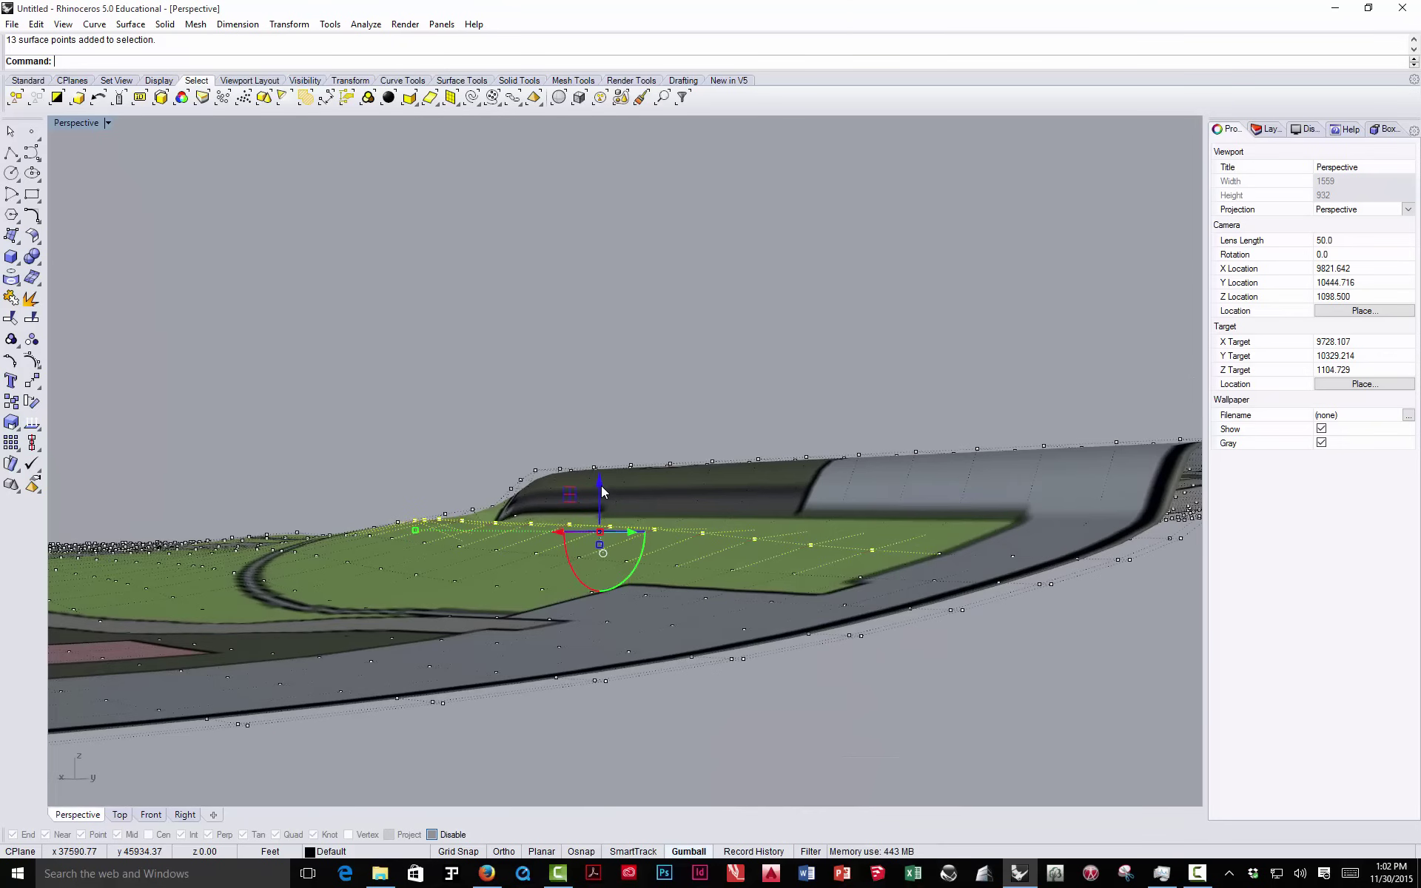
drag(602, 491, 601, 515)
click(611, 433)
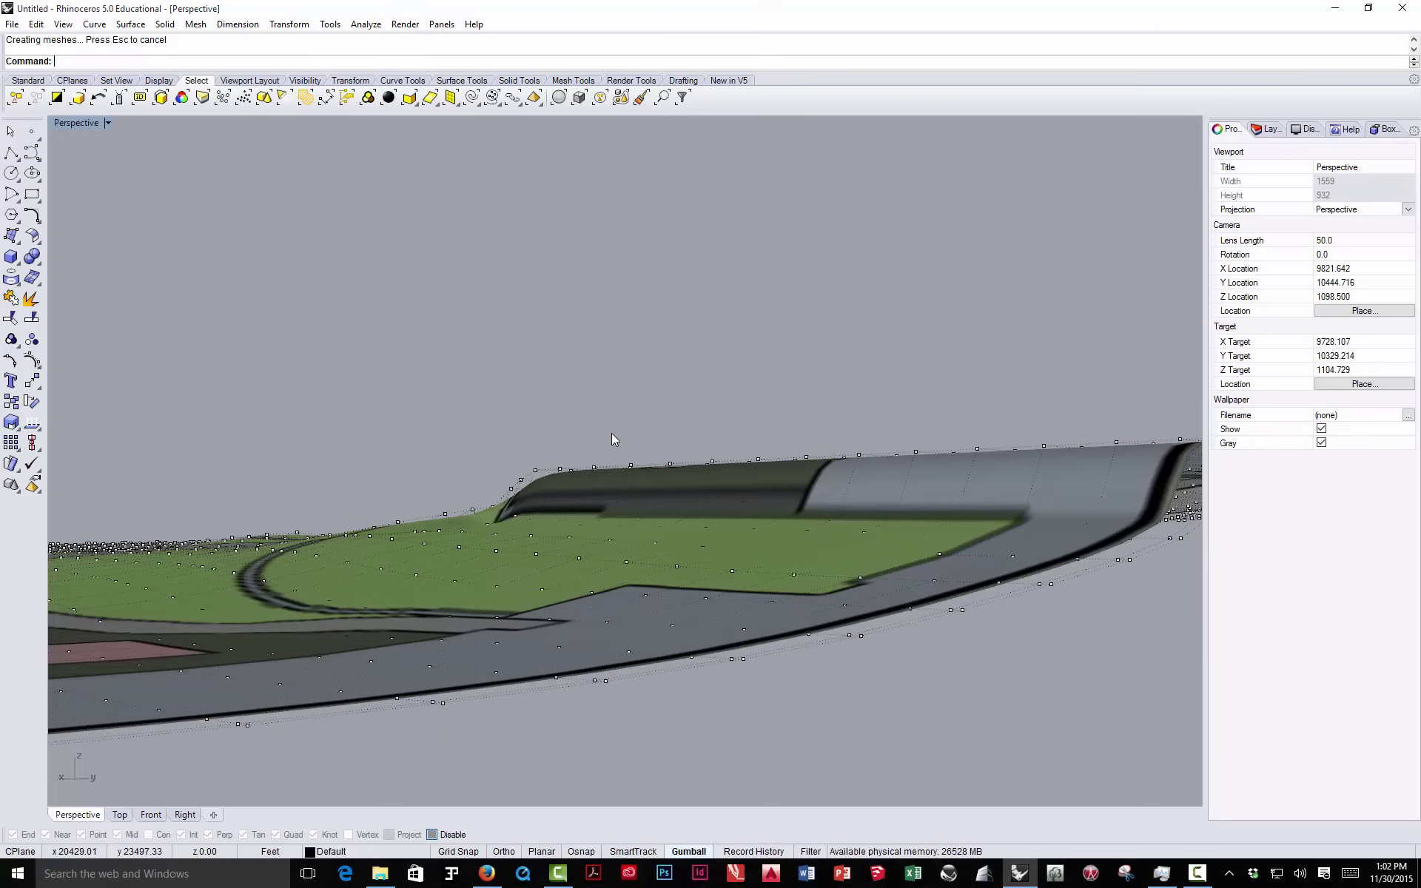
- Lower the two adjacent control points at the foot of the pad's corner, near the curved walkway, and deselect them
right_drag(611, 439, 919, 538)
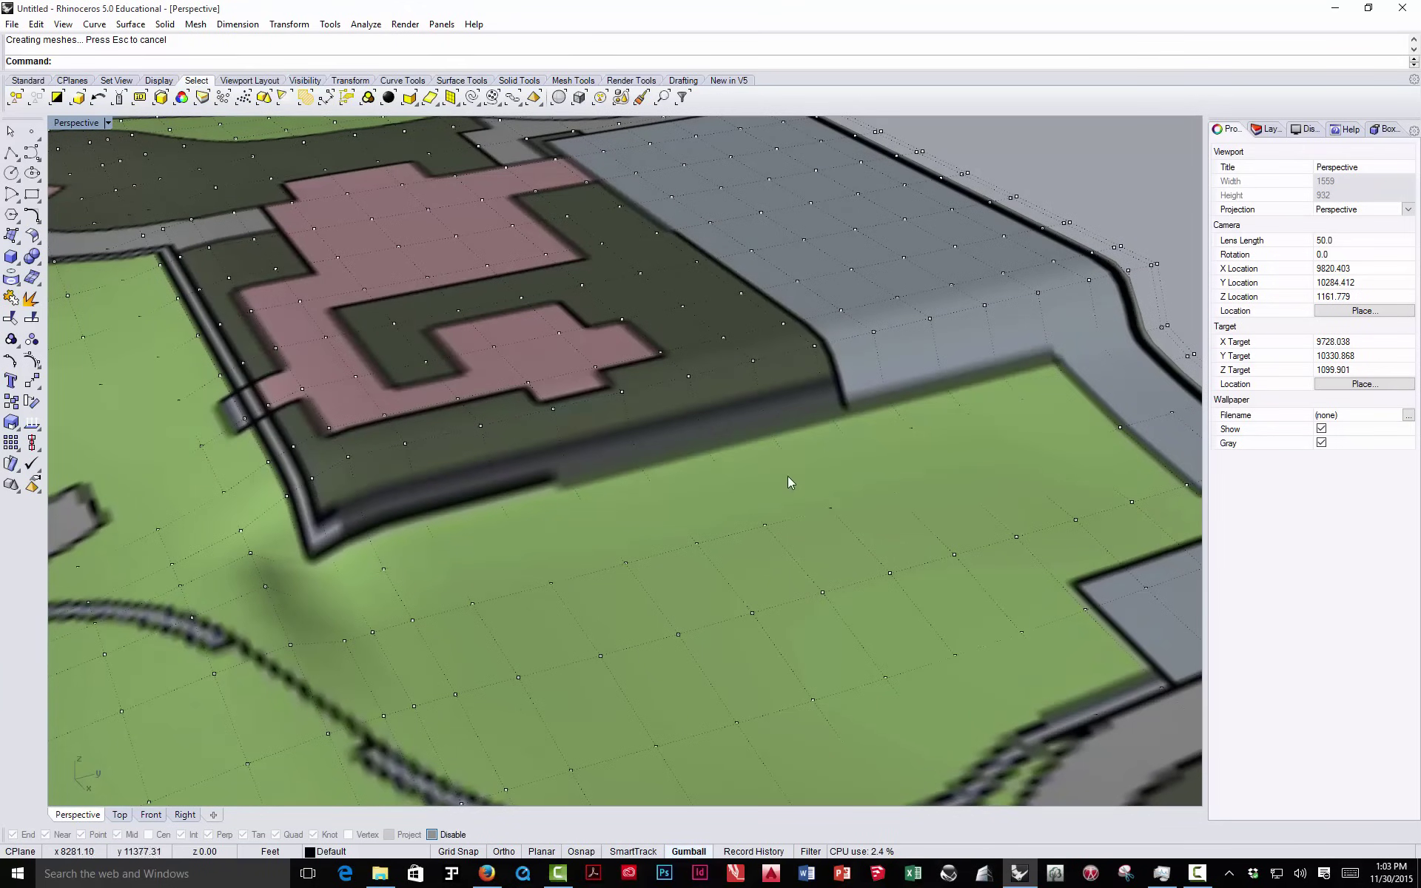
scroll(787, 478, down, 4)
scroll(601, 530, up, 5)
mouse_move(634, 517)
right_down()
mouse_move(677, 507)
mouse_move(635, 509)
right_up()
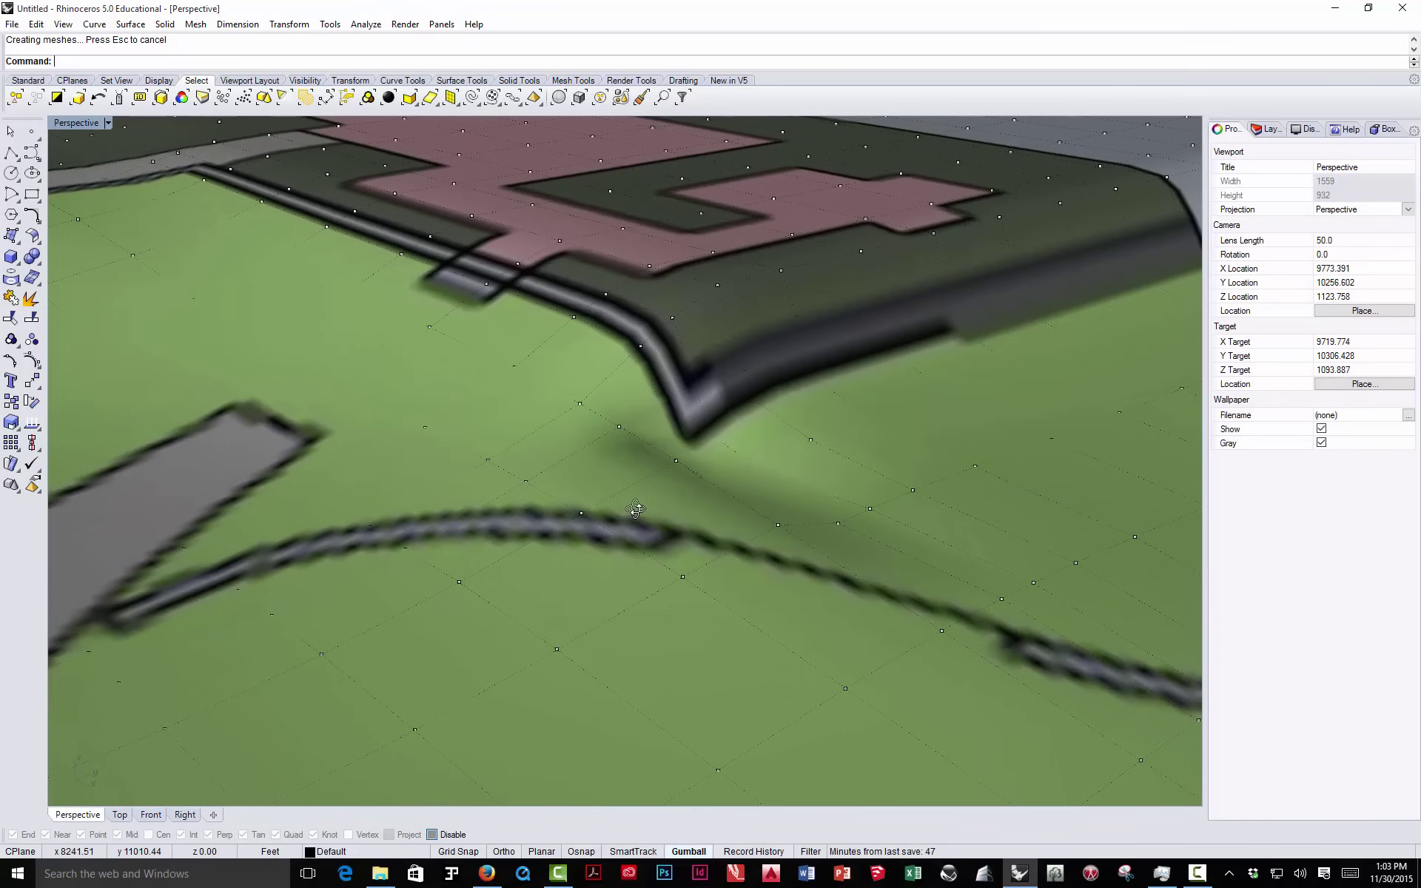
click(676, 460)
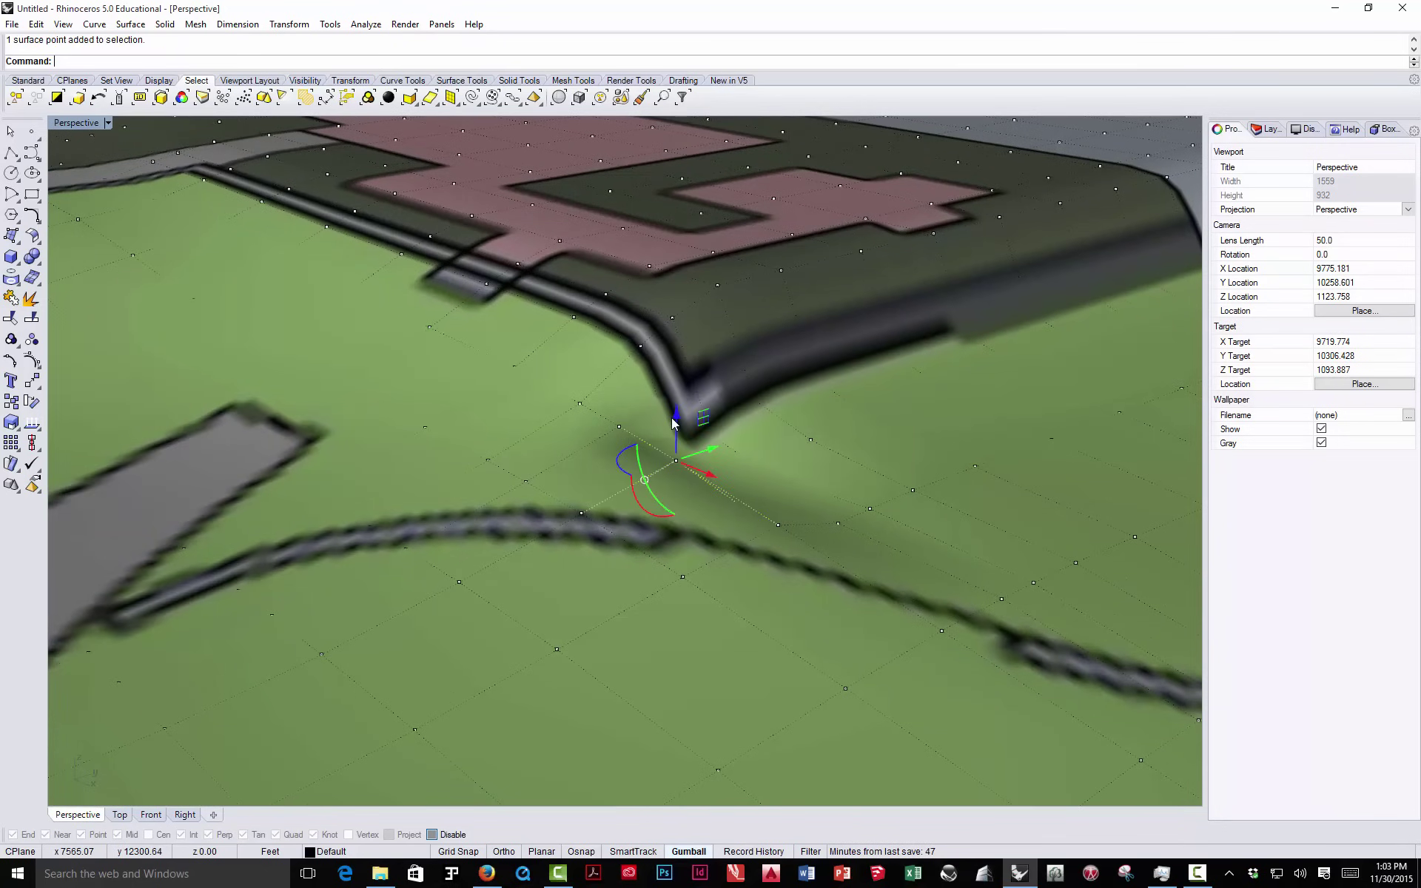
shift+click(619, 430)
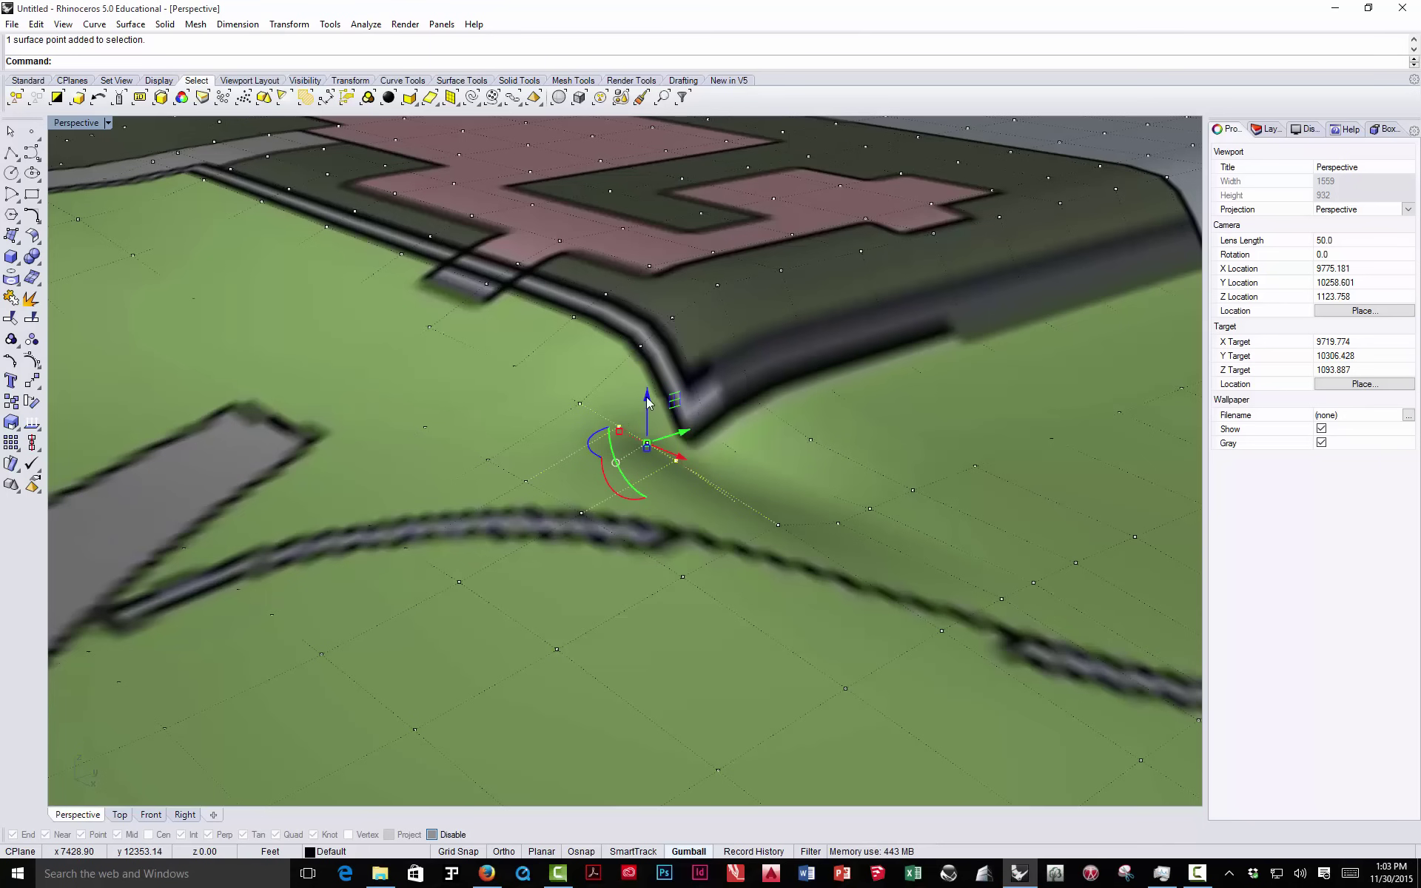
drag(647, 402, 647, 437)
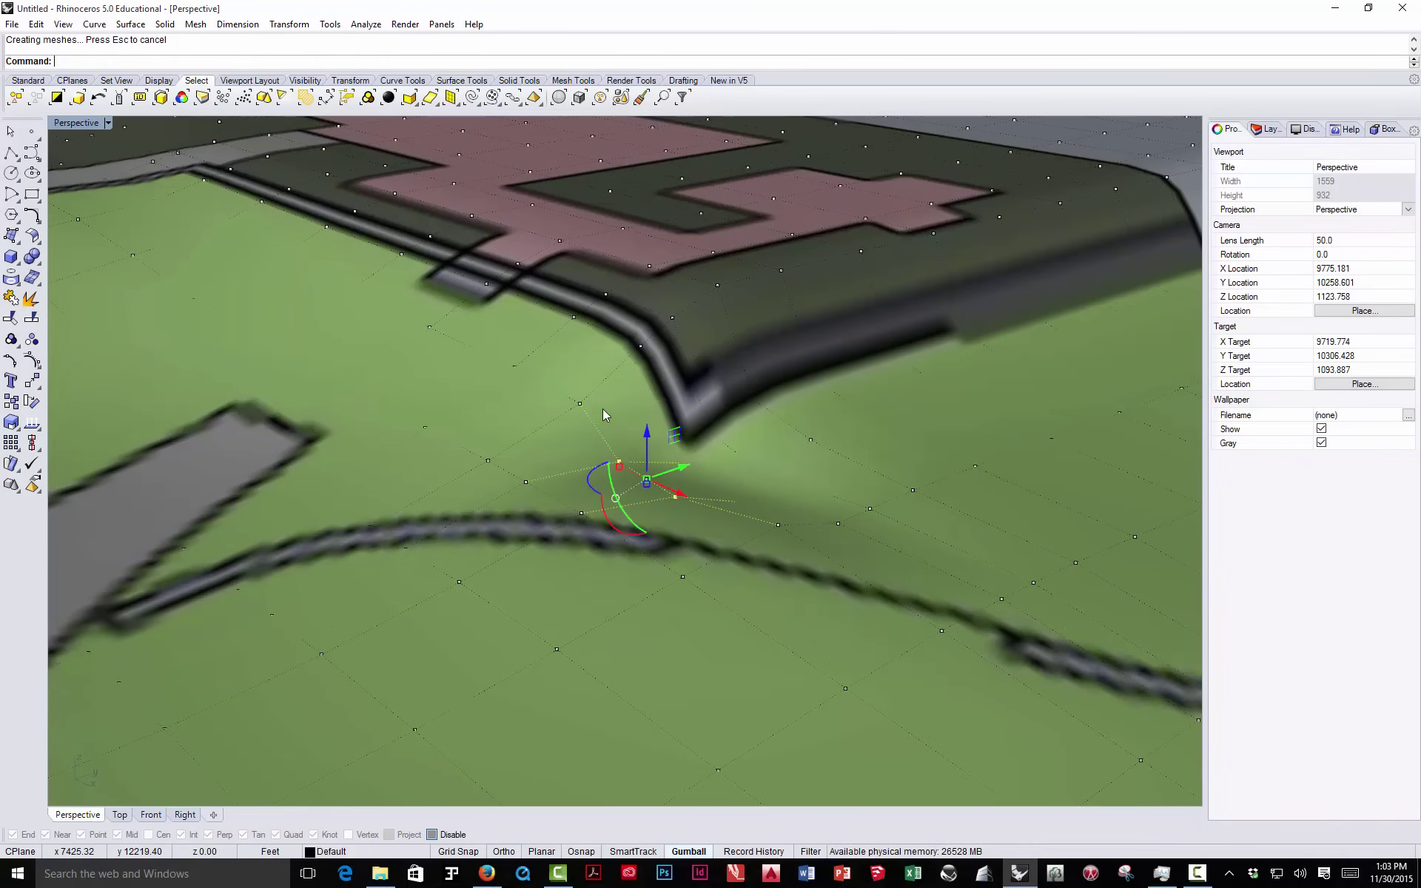
scroll(671, 427, down, 5)
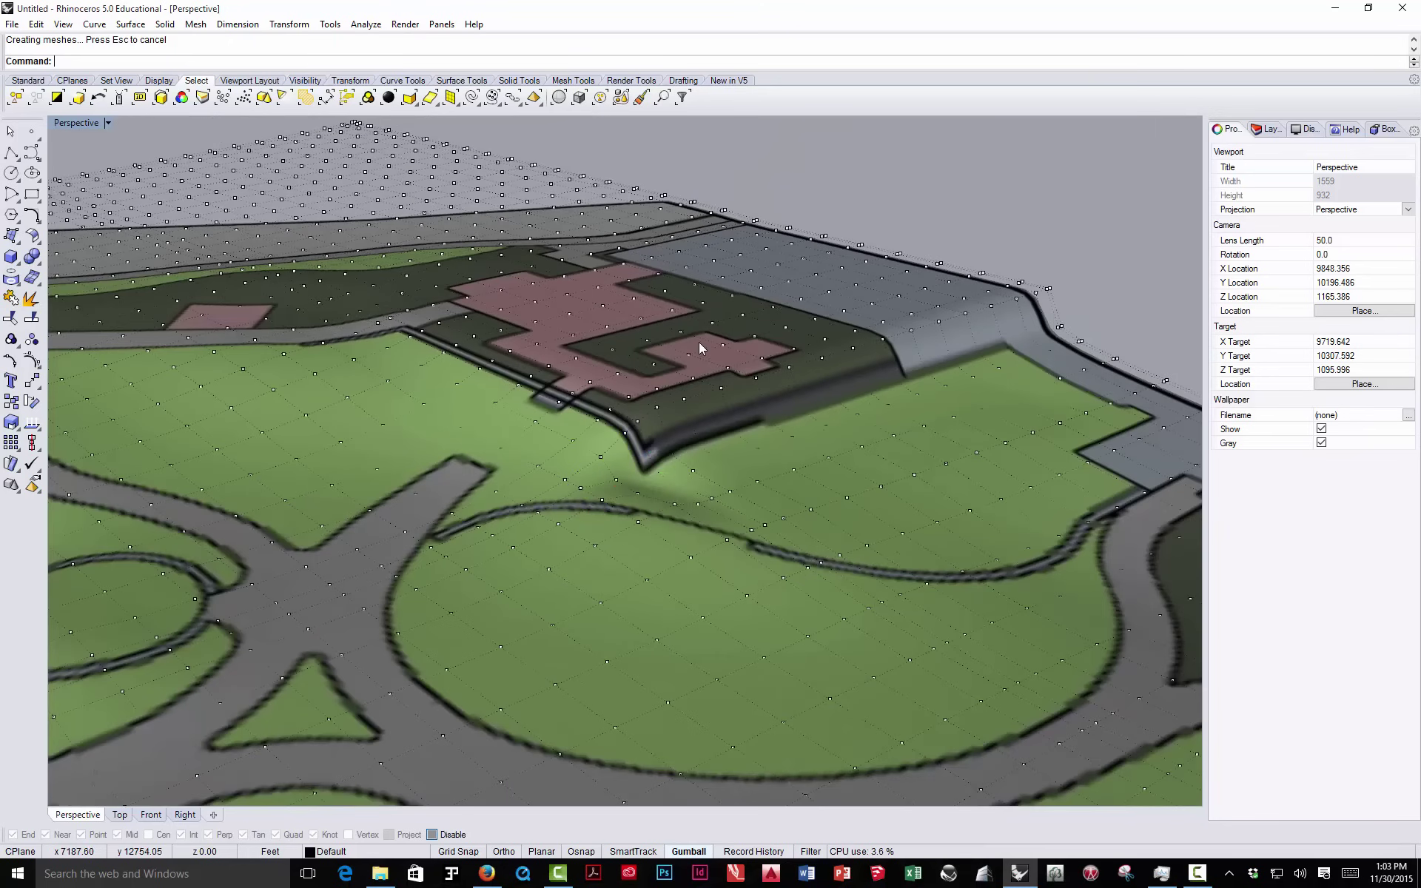
- Select the control points along the pad's walled side edge, from the path end past the small projection, and raise them to pad level
right_drag(701, 347, 579, 329)
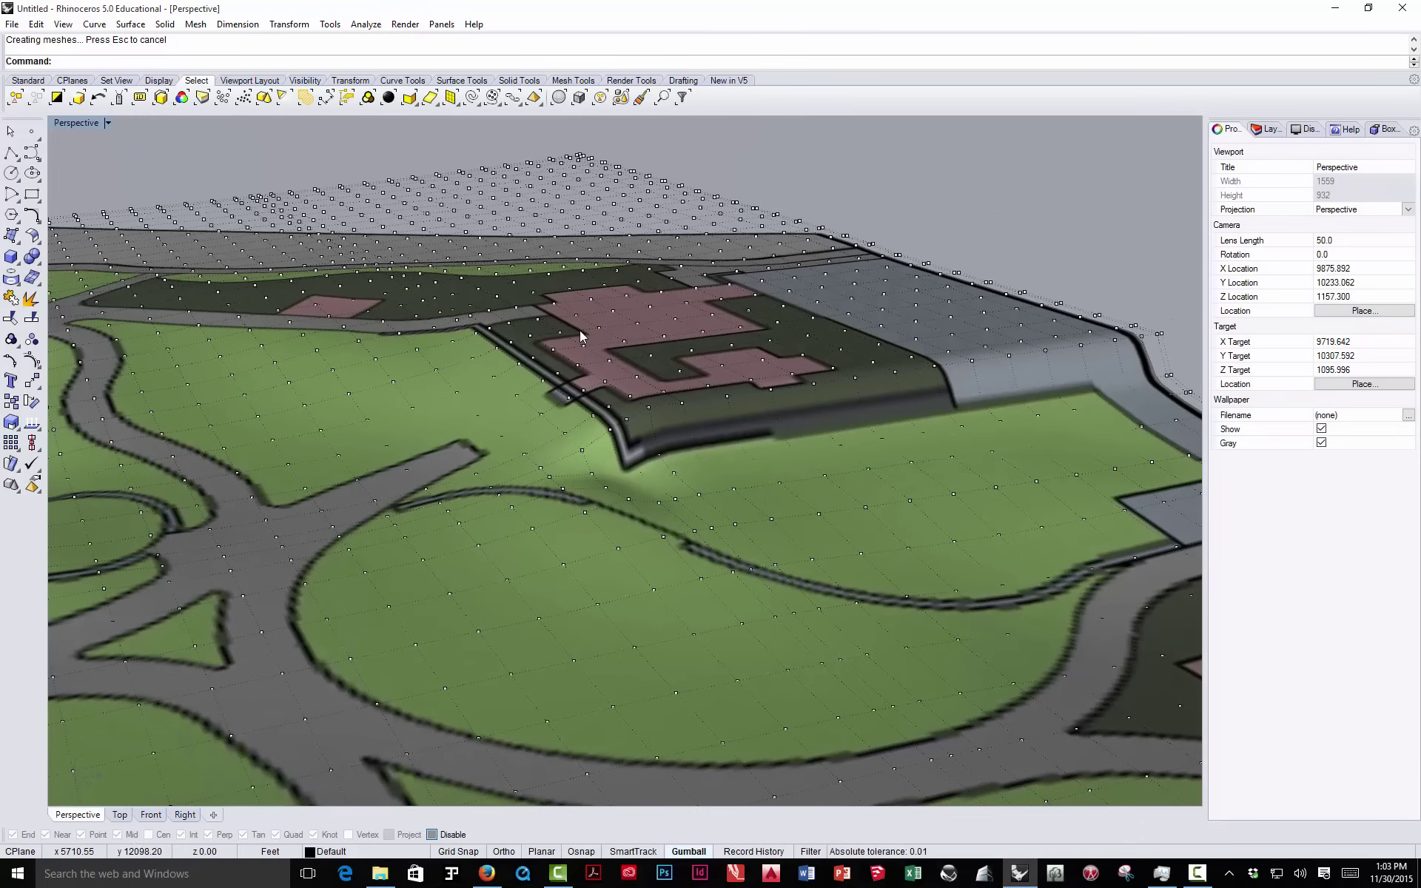
right_drag(441, 321, 433, 298)
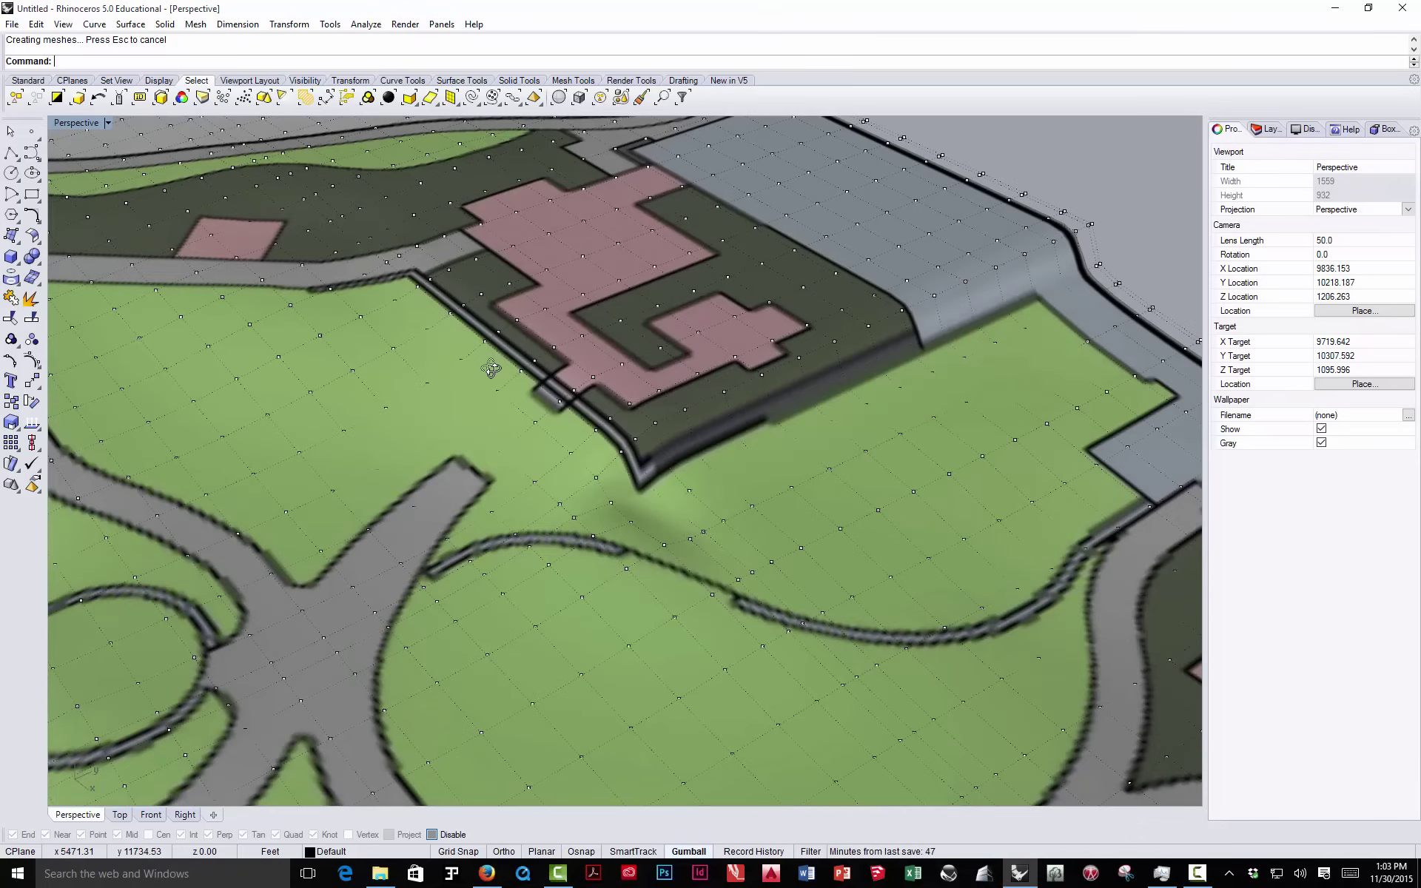
click(419, 290)
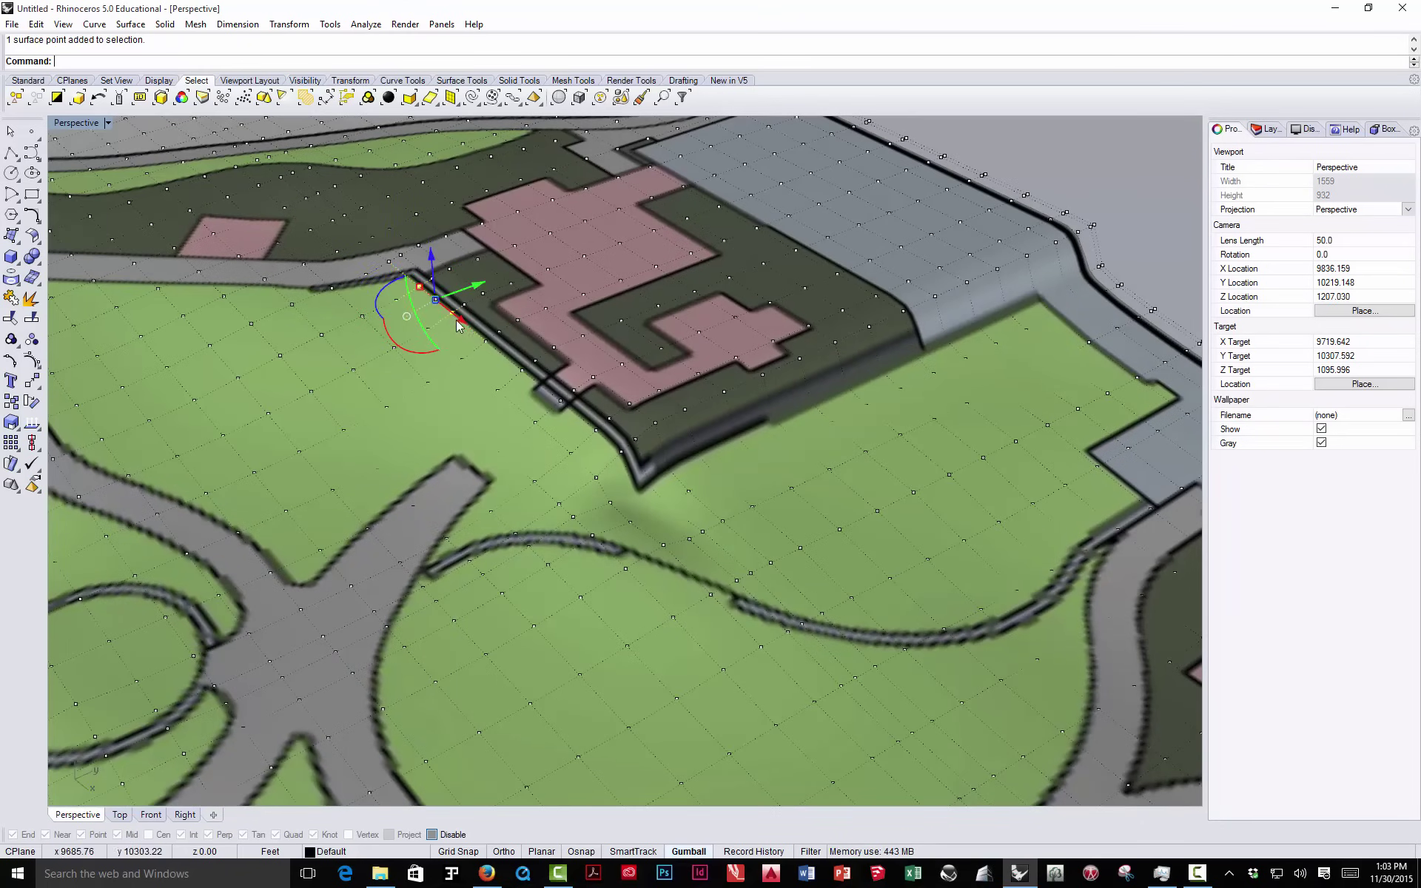
shift+click(486, 343)
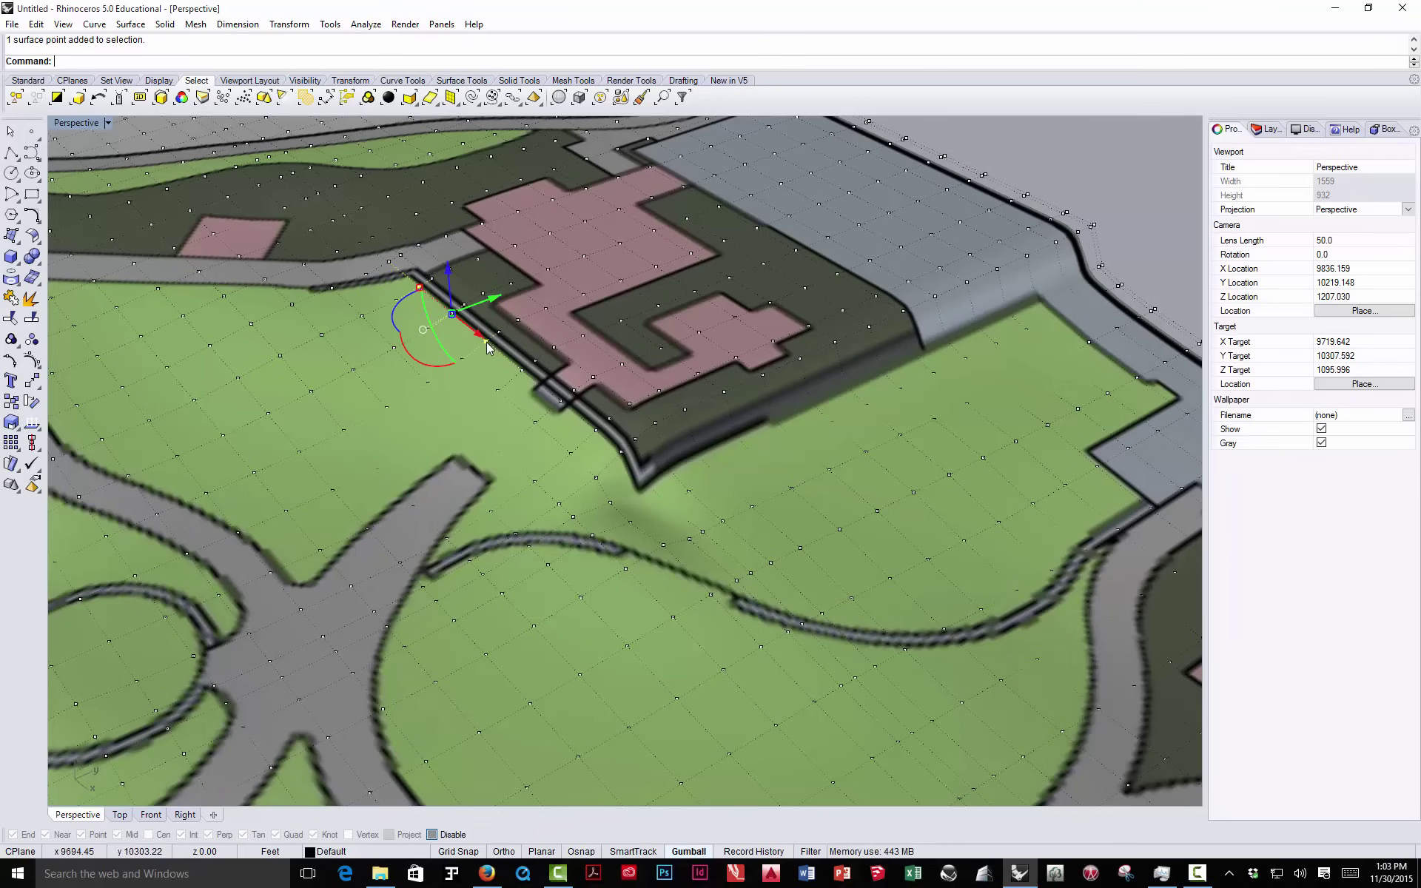
shift+click(523, 371)
shift+click(560, 404)
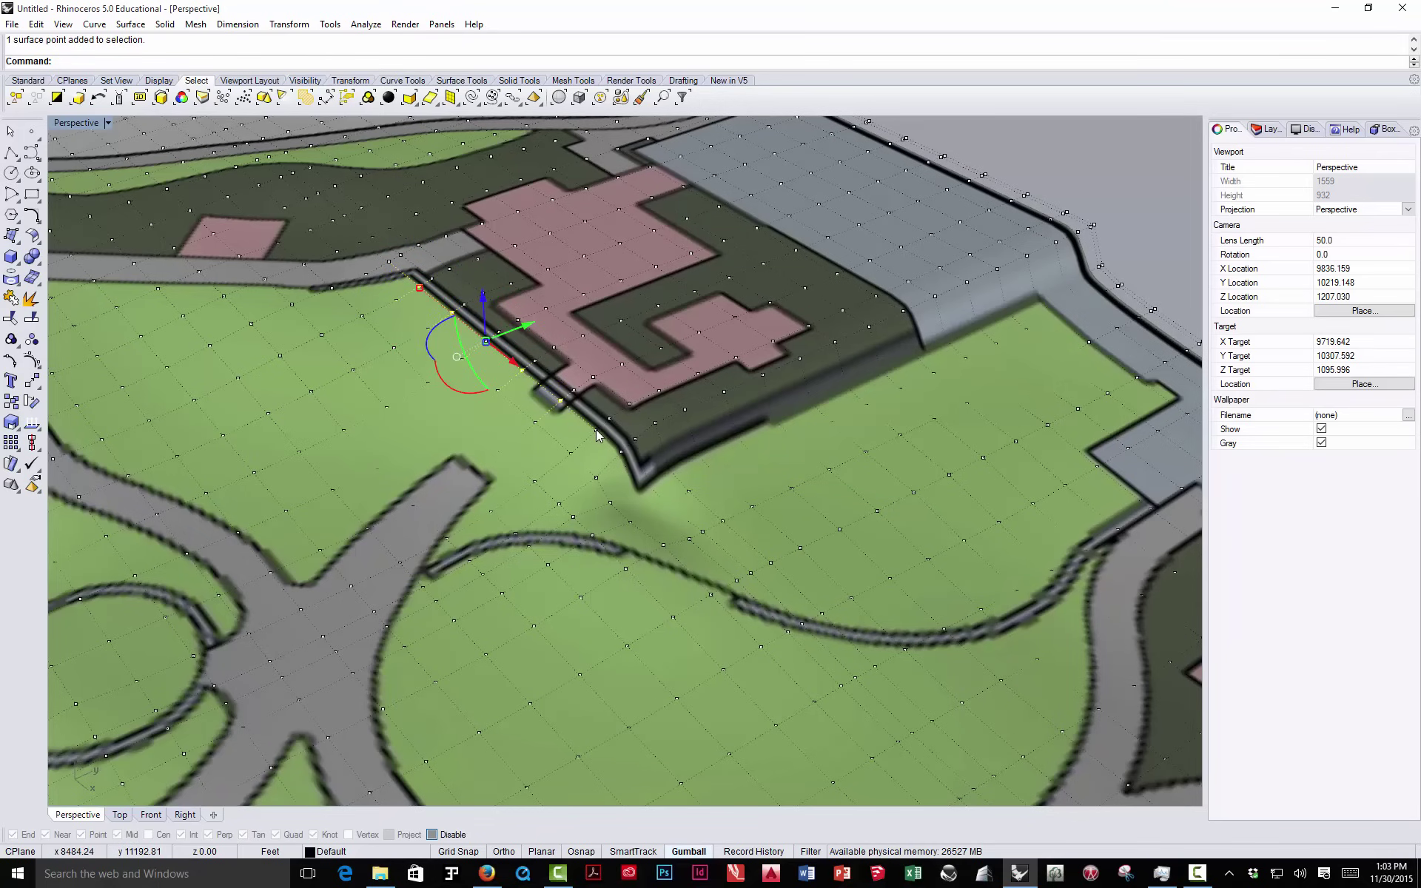
right_drag(484, 289, 493, 500)
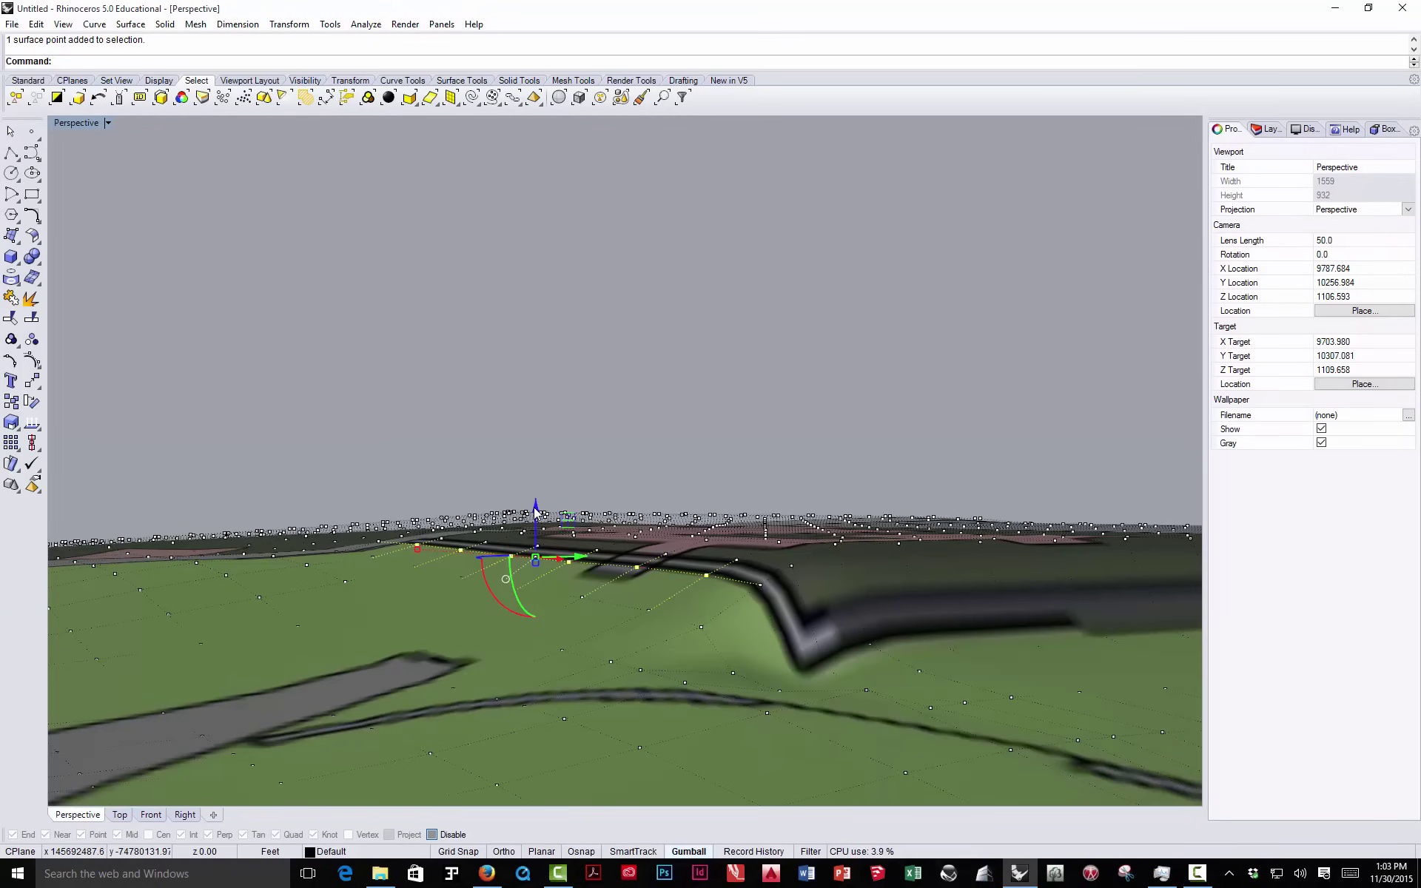
drag(532, 501, 536, 477)
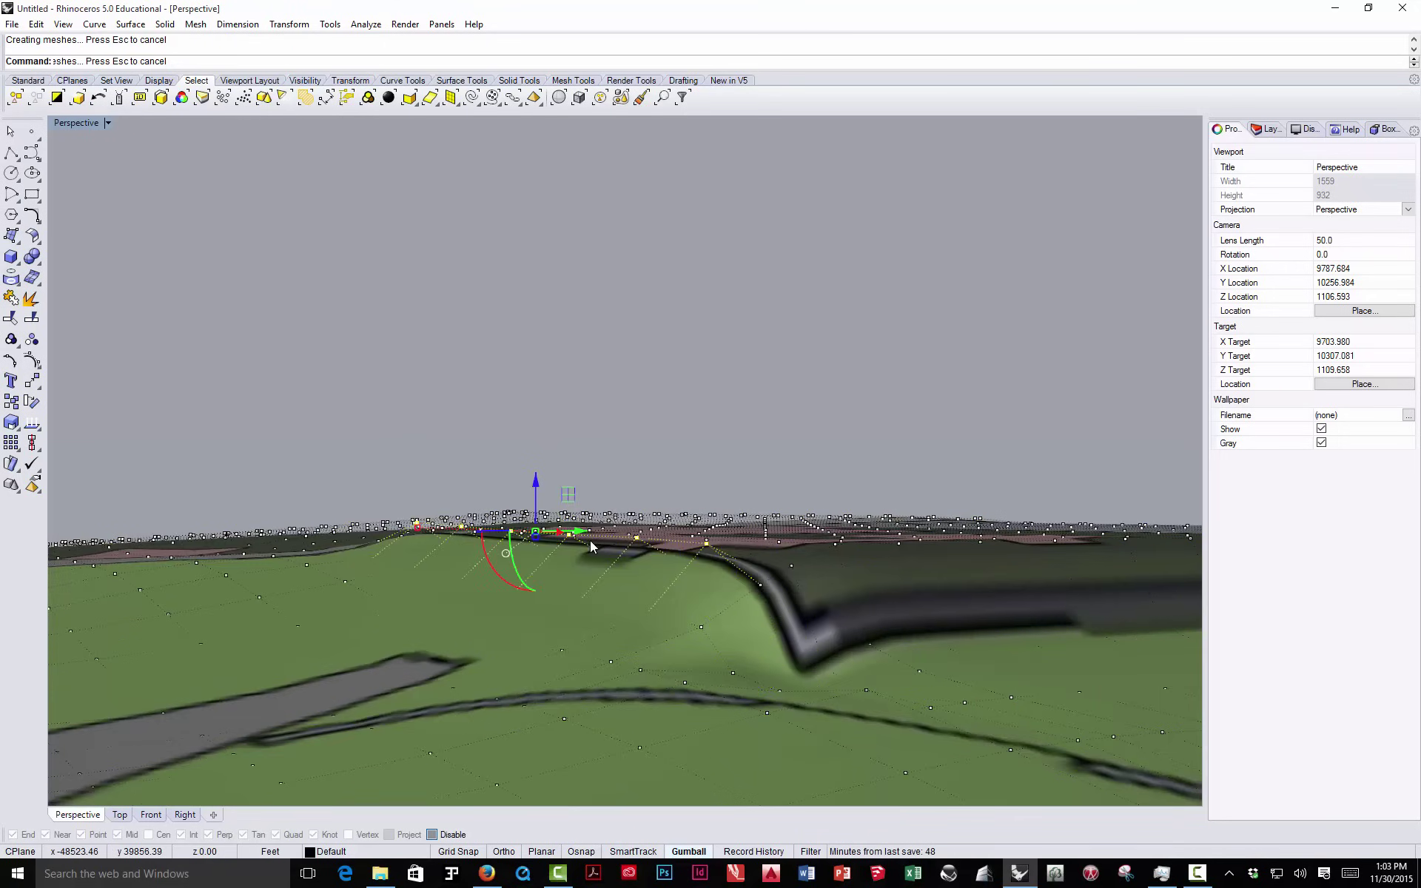
right_drag(589, 540, 523, 588)
right_drag(650, 561, 698, 618)
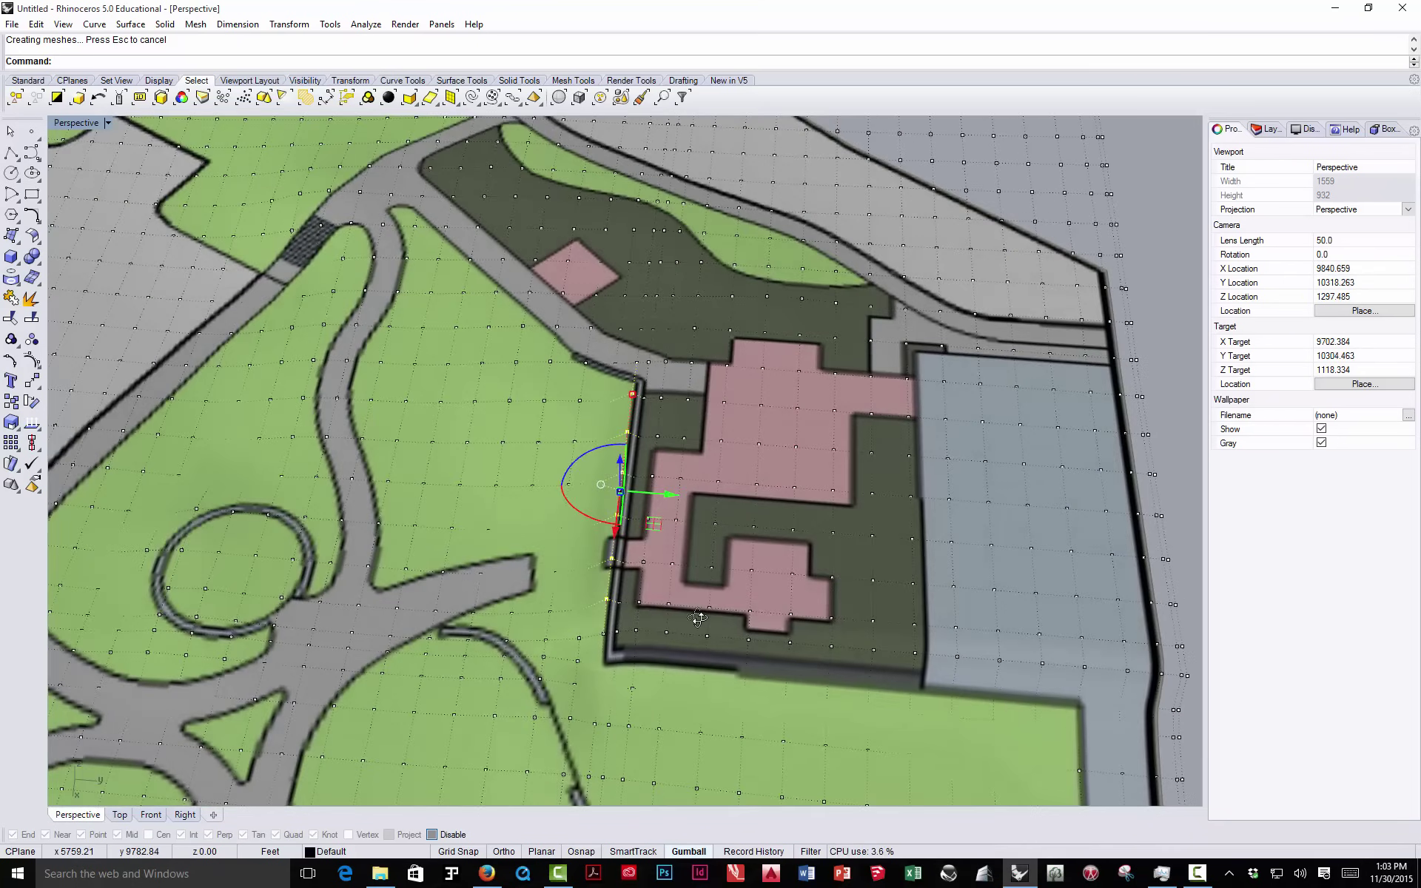
- Select the control points along the pad's walled side edge, from the outer corner to the path, and raise them slightly
click(617, 634)
right_drag(644, 592, 529, 574)
shift+click(523, 557)
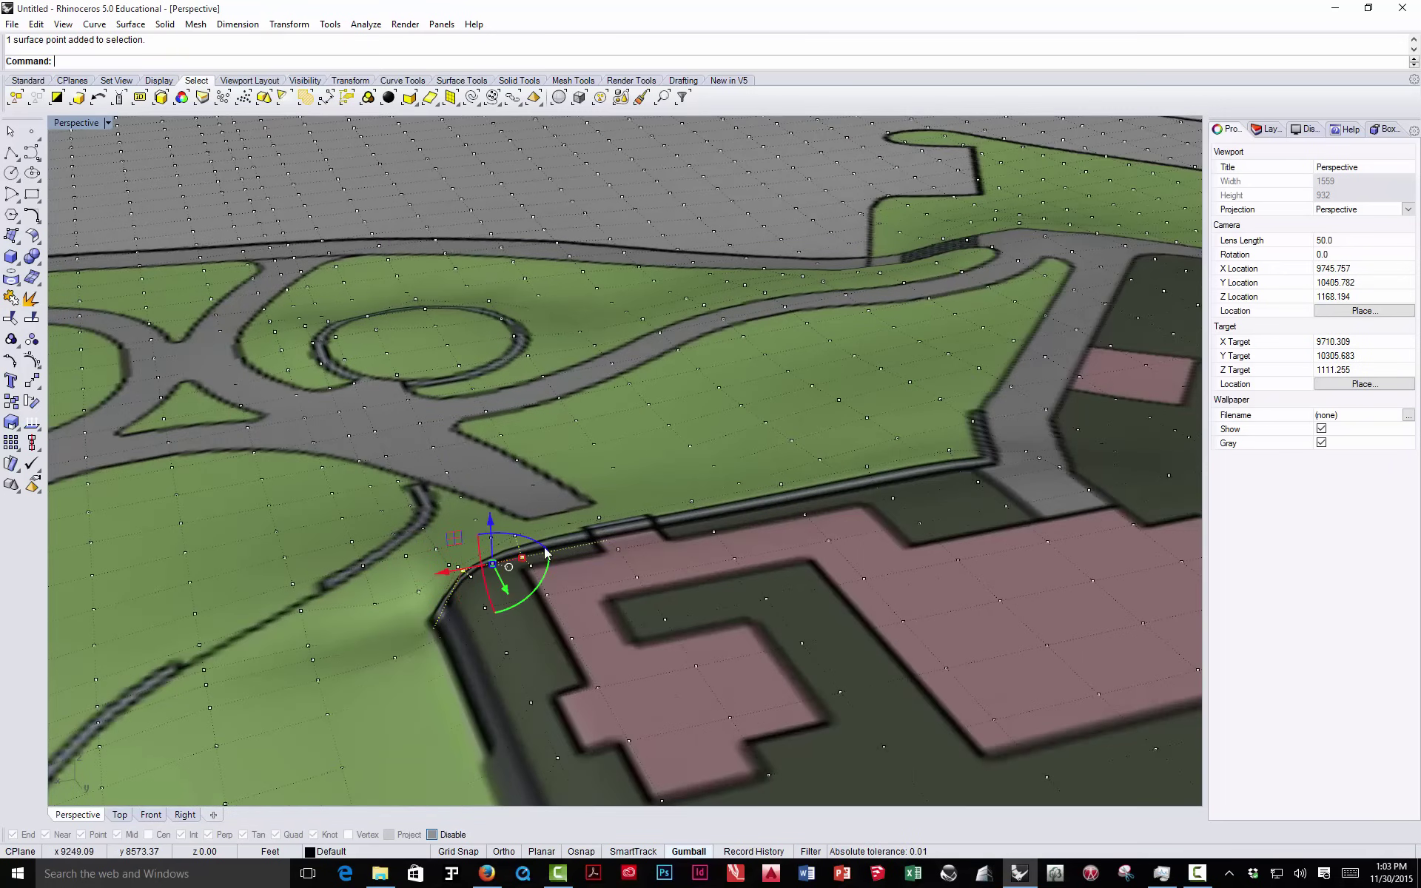
shift+click(607, 543)
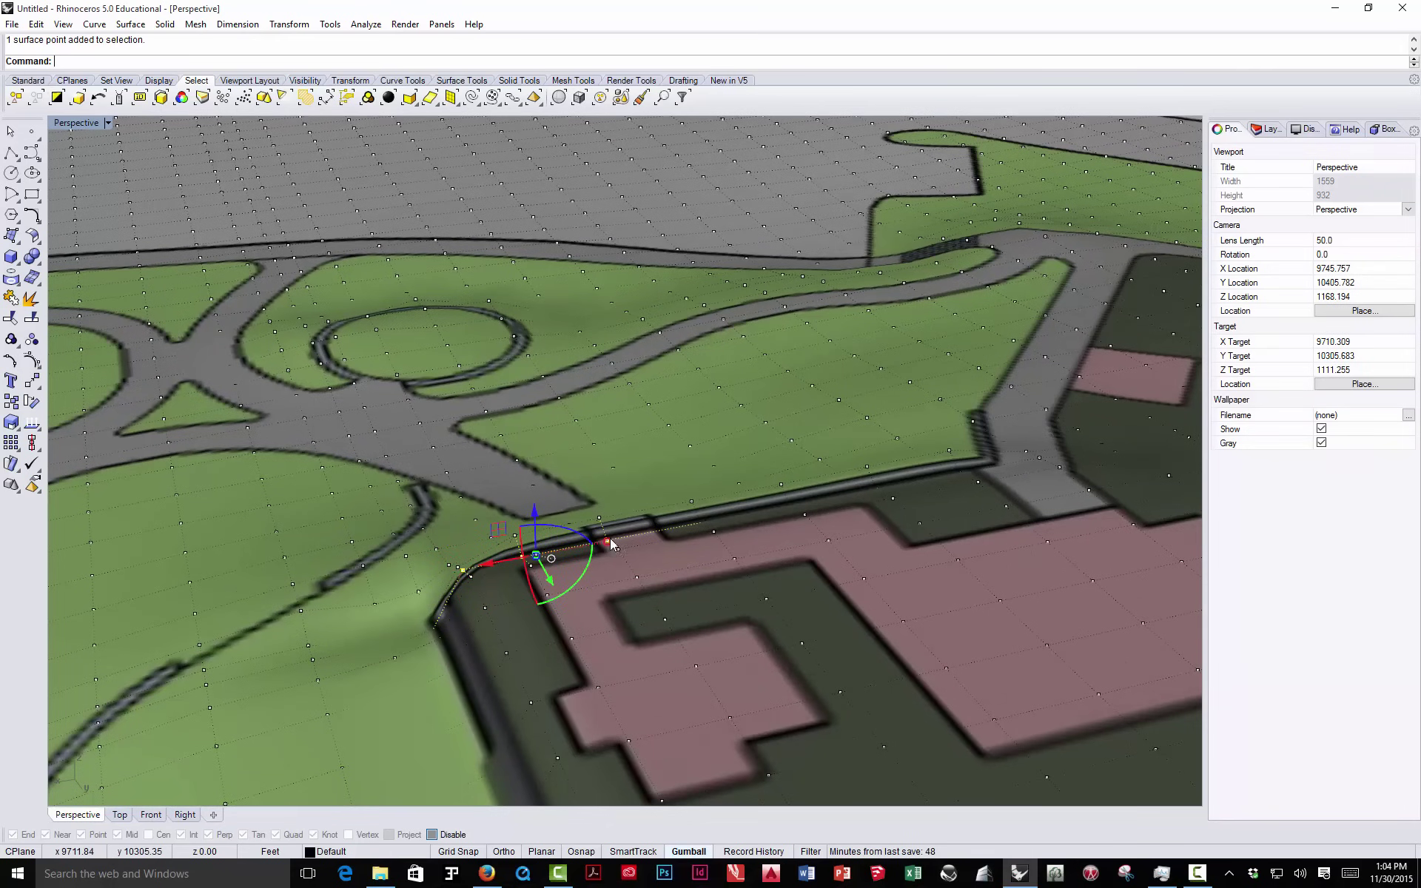
shift+click(702, 523)
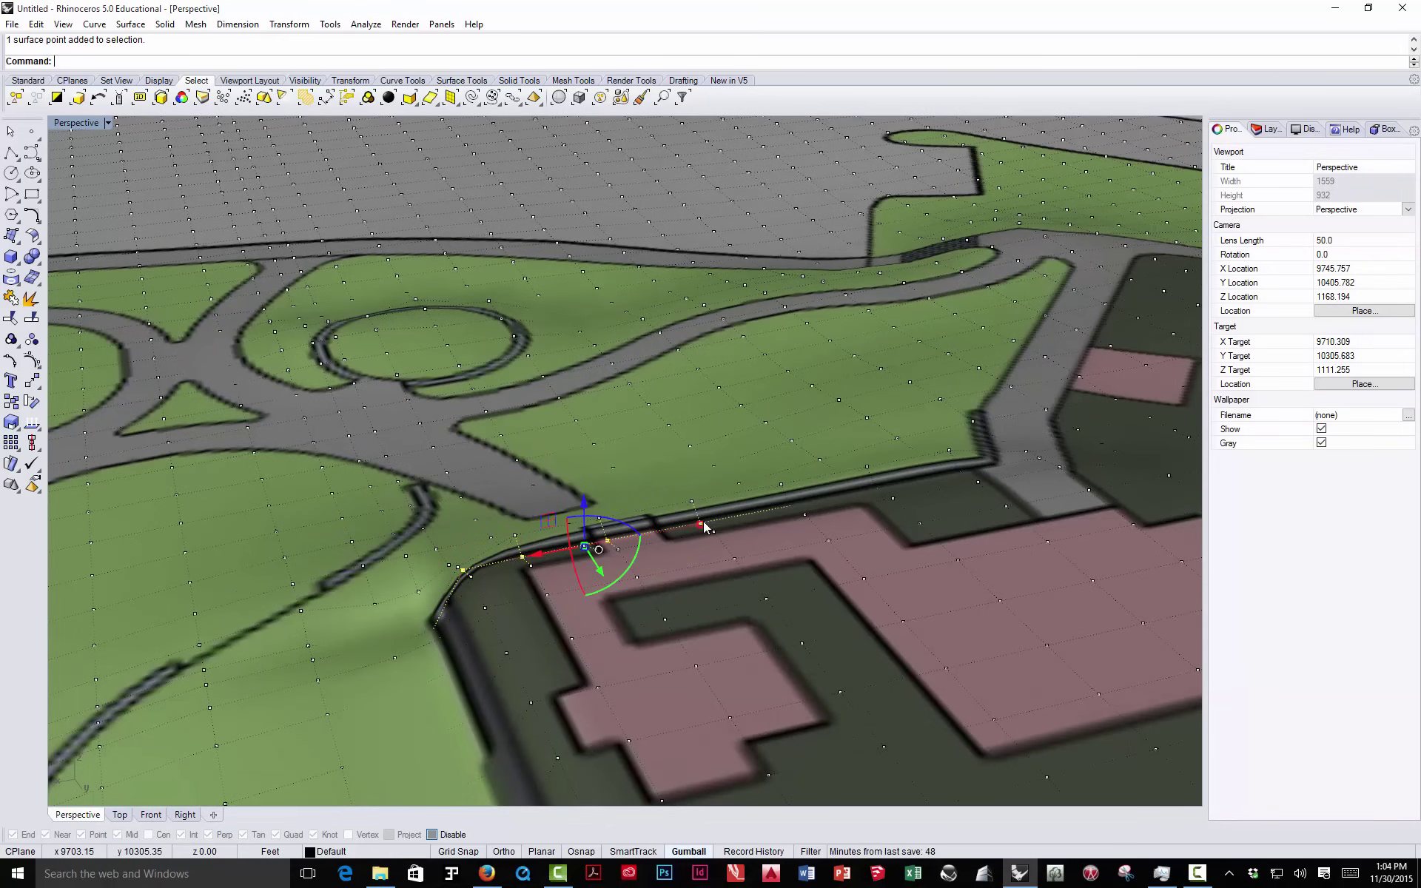
shift+click(789, 505)
shift+click(876, 488)
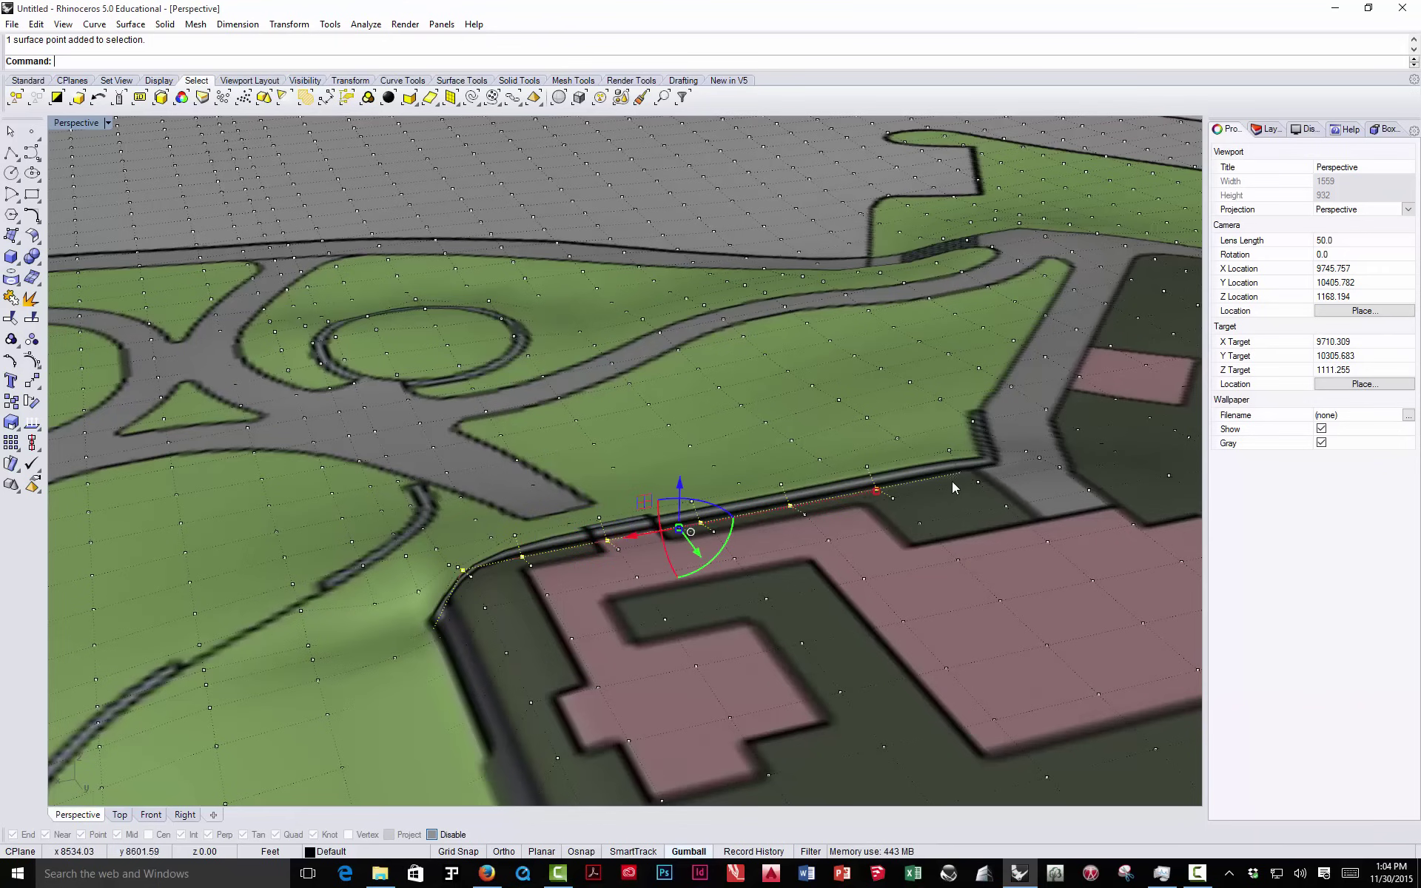
shift+click(959, 473)
right_drag(636, 525, 733, 478)
scroll(661, 485, up, 4)
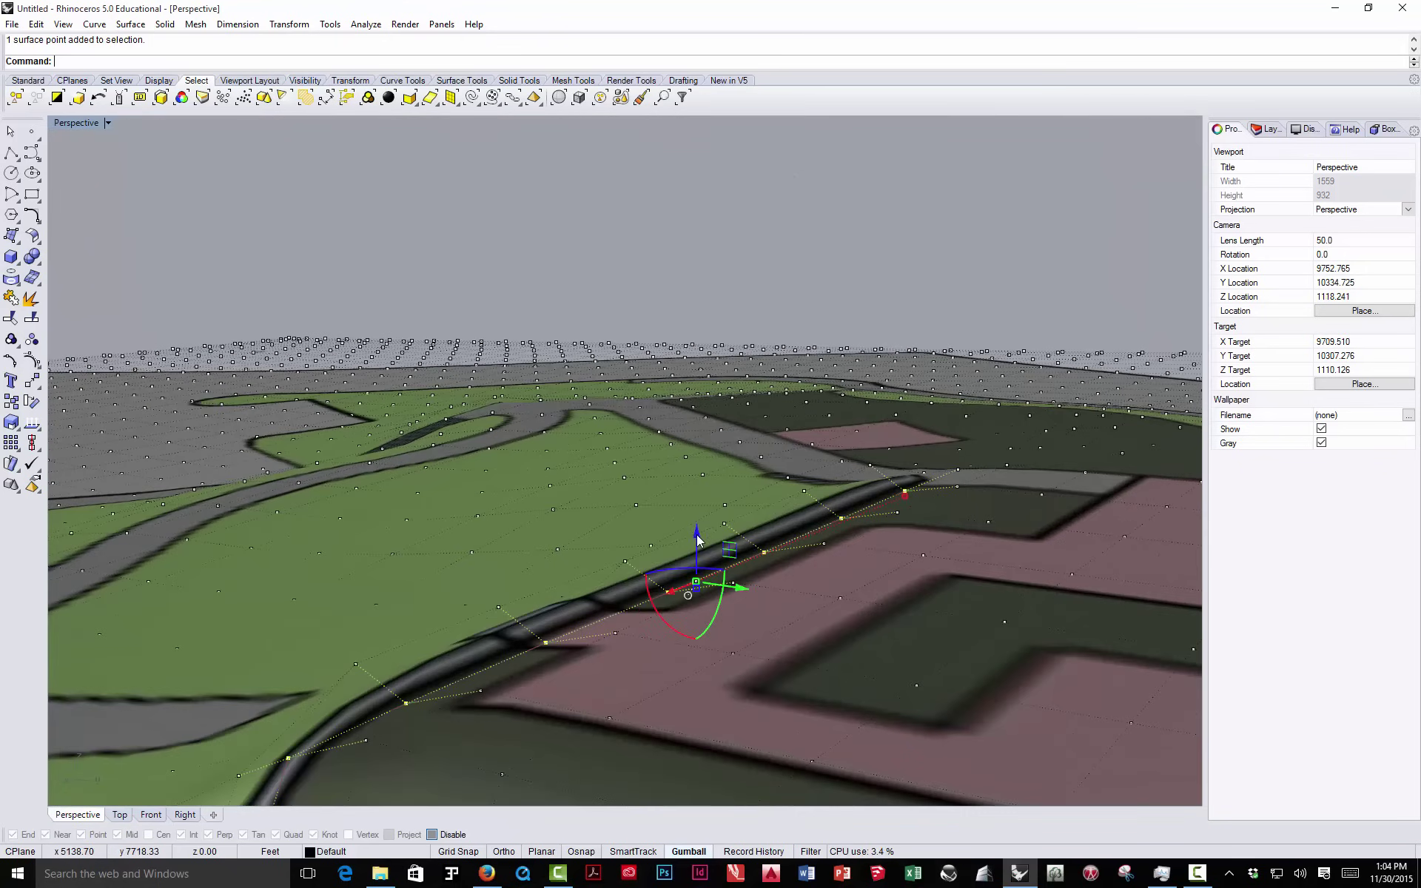
drag(693, 527, 690, 563)
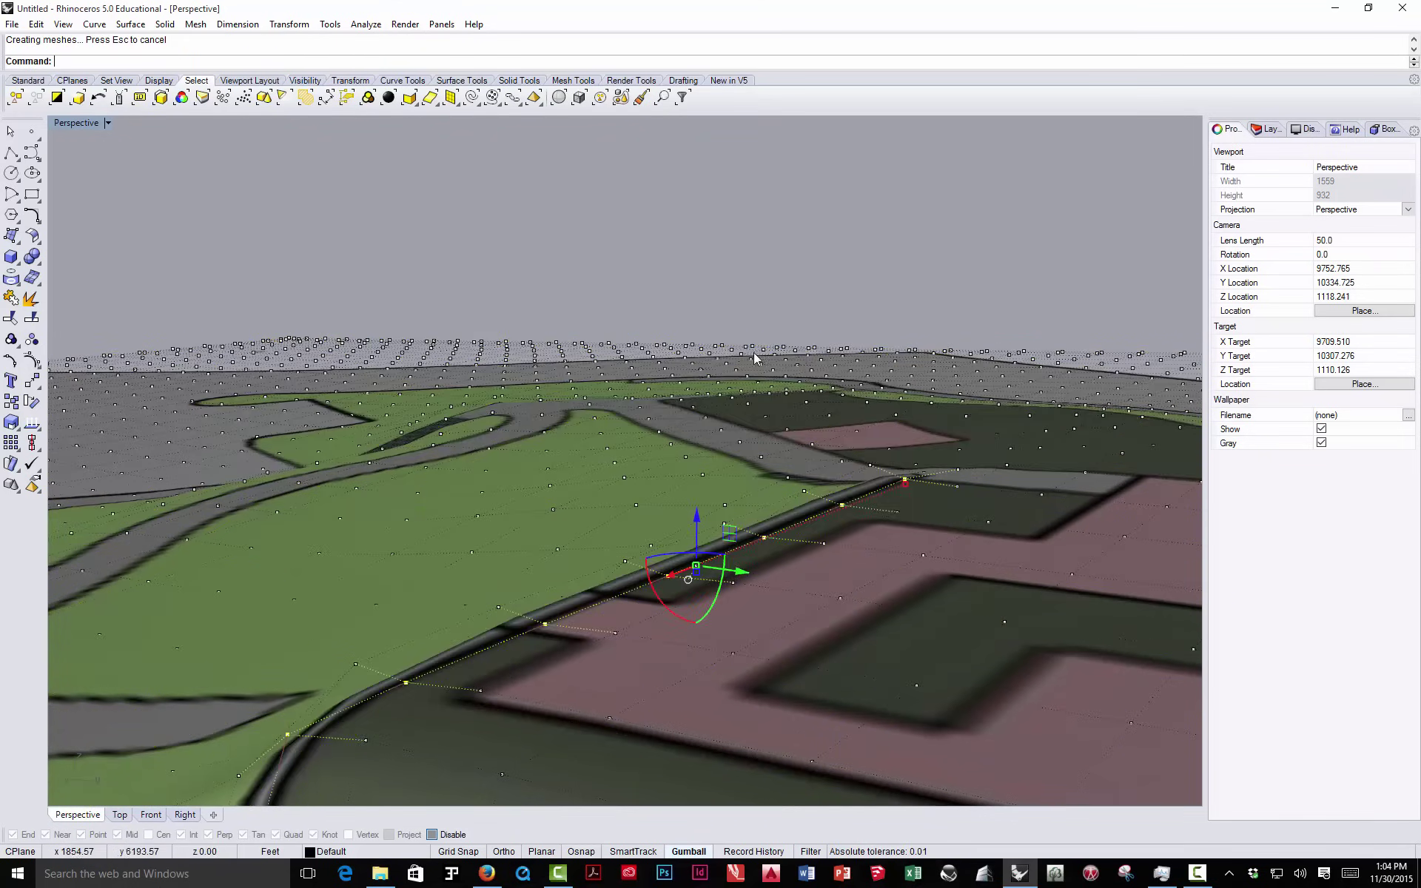
- Select the single control point at the pad's outer corner, adjust its height, and deselect it
right_drag(699, 569, 897, 414)
right_drag(819, 538, 775, 542)
click(776, 542)
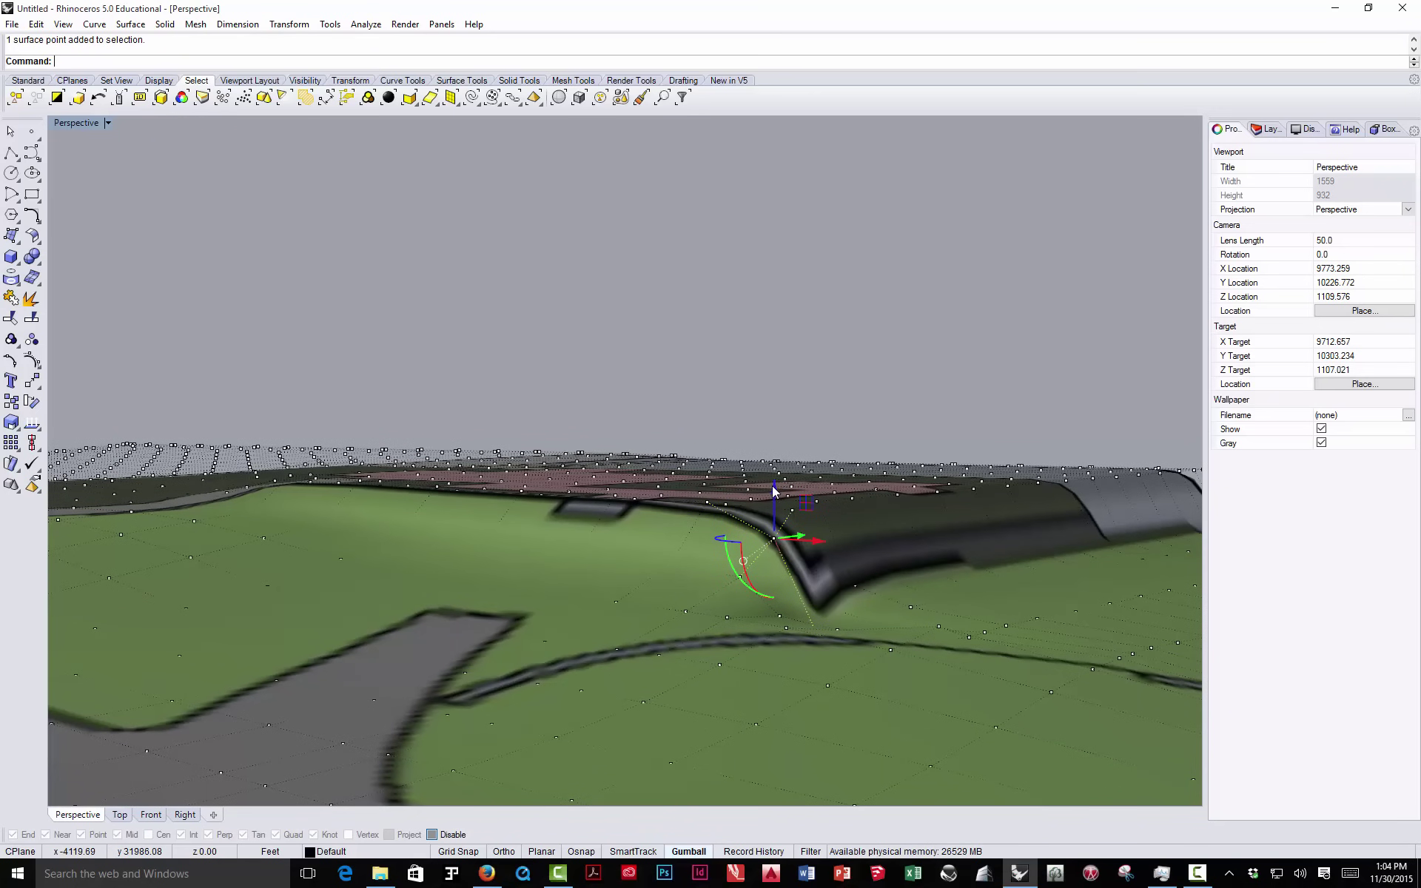
drag(773, 491, 741, 538)
click(740, 579)
- Lower the lawn control point beside the path end of the pad's walled edge
right_drag(745, 368, 624, 478)
right_drag(411, 429, 583, 473)
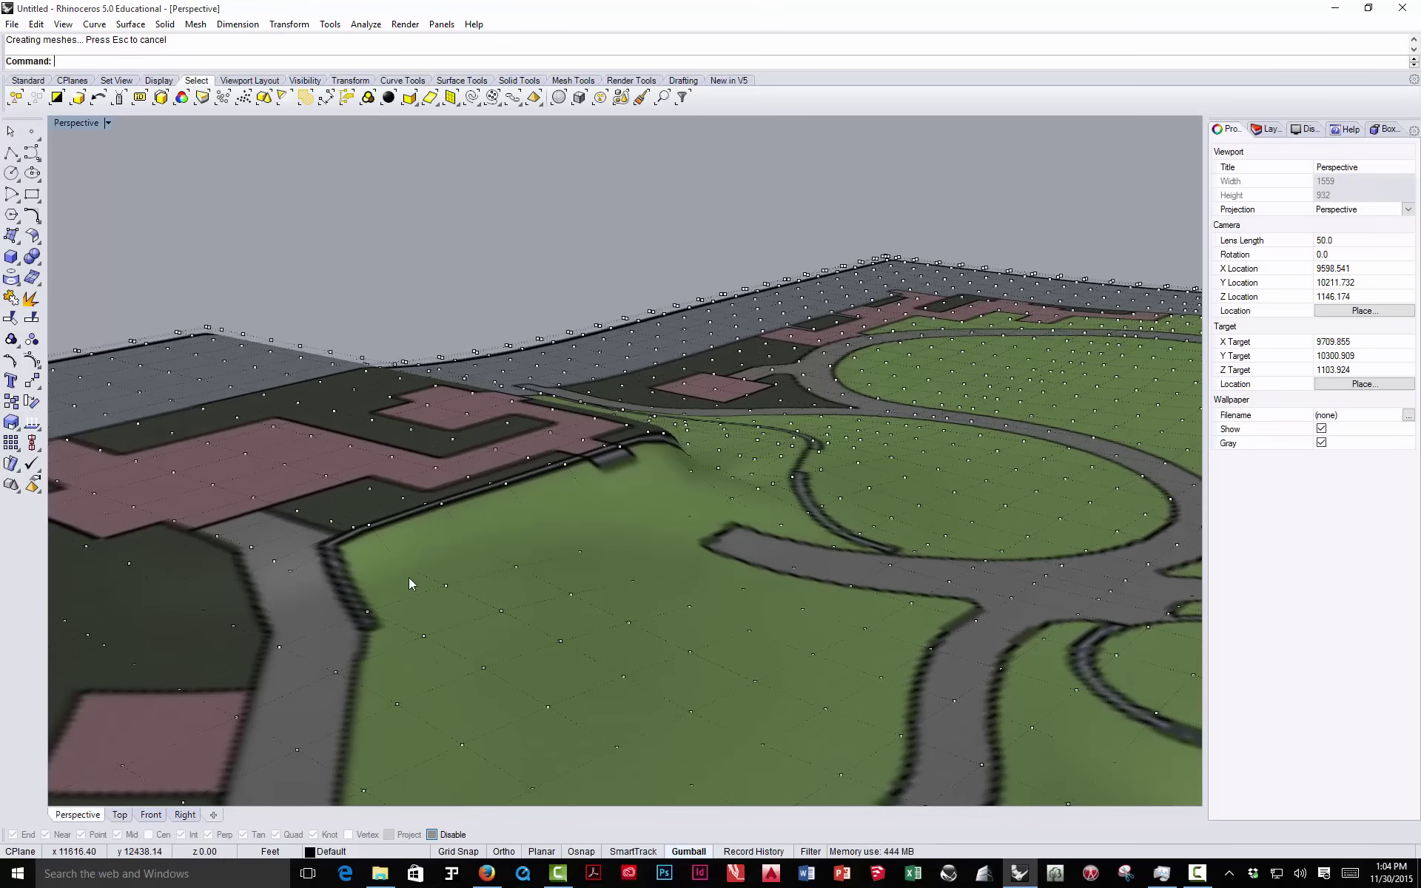
mouse_move(400, 522)
mouse_down()
mouse_move(400, 503)
mouse_move(399, 552)
mouse_up()
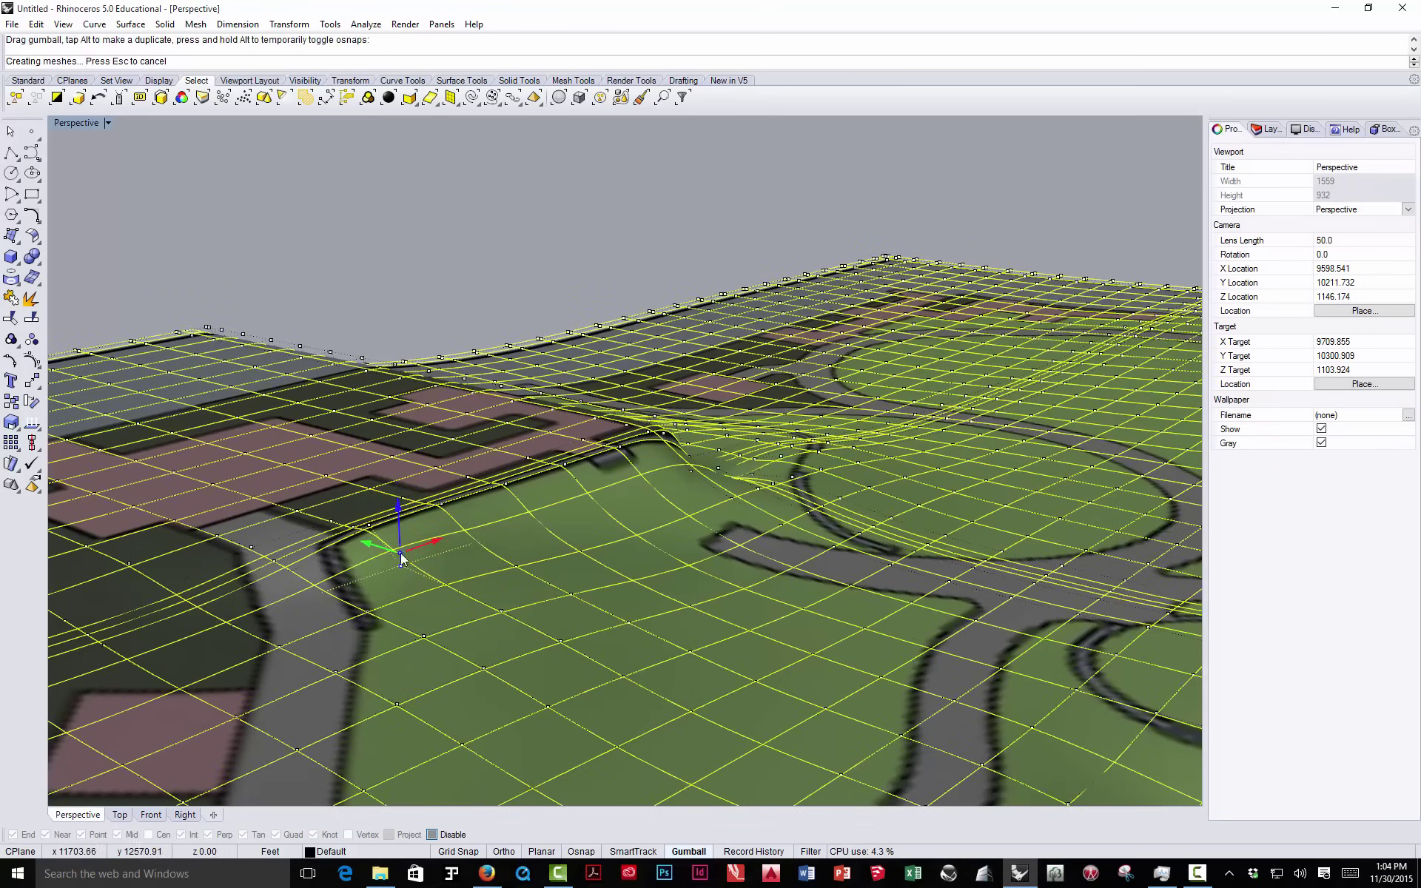
scroll(401, 552, up, 3)
scroll(405, 543, down, 7)
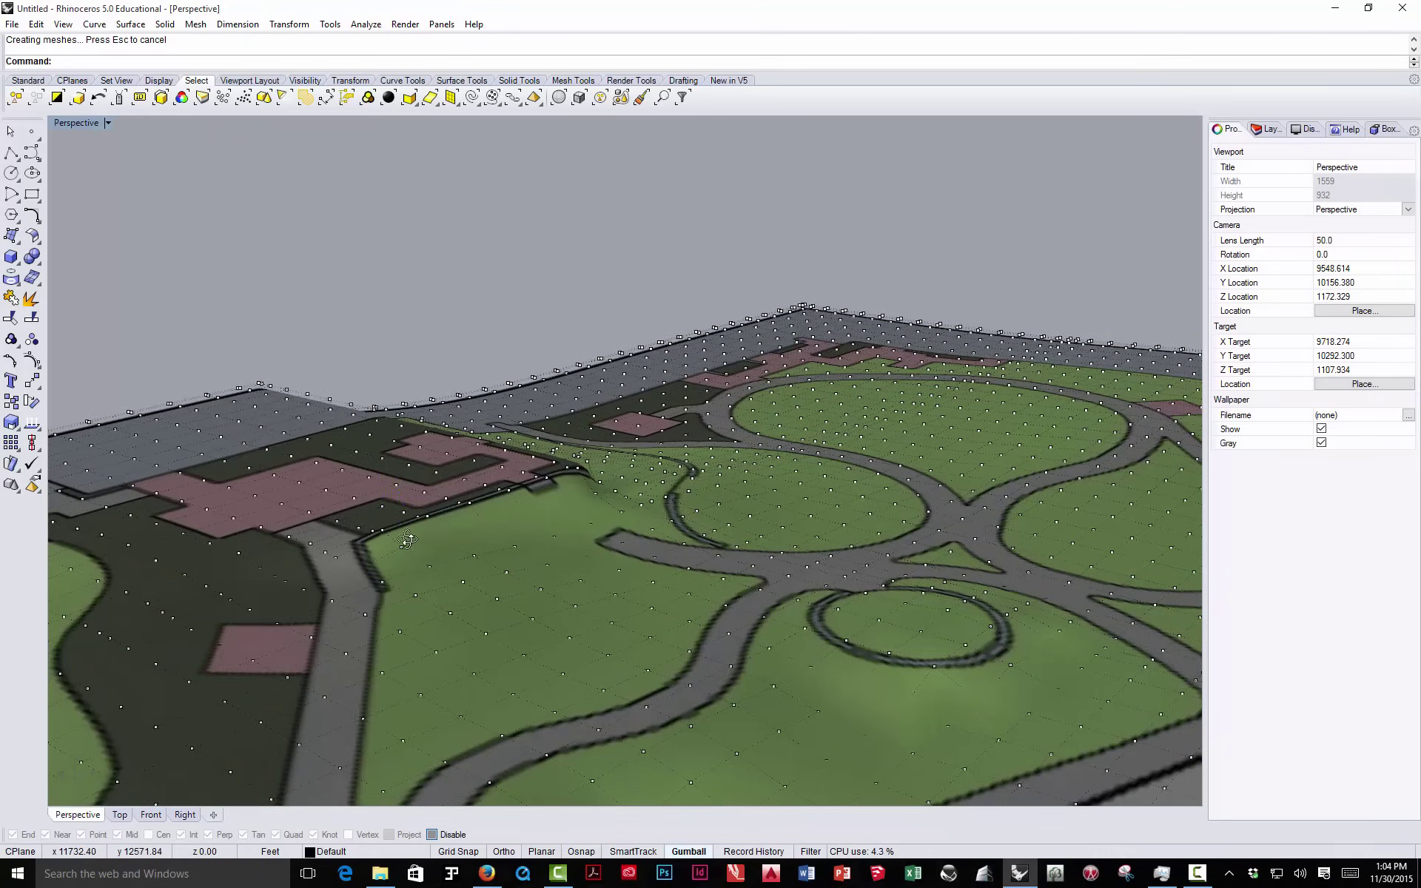
right_drag(407, 540, 317, 548)
scroll(357, 513, up, 8)
scroll(361, 512, down, 4)
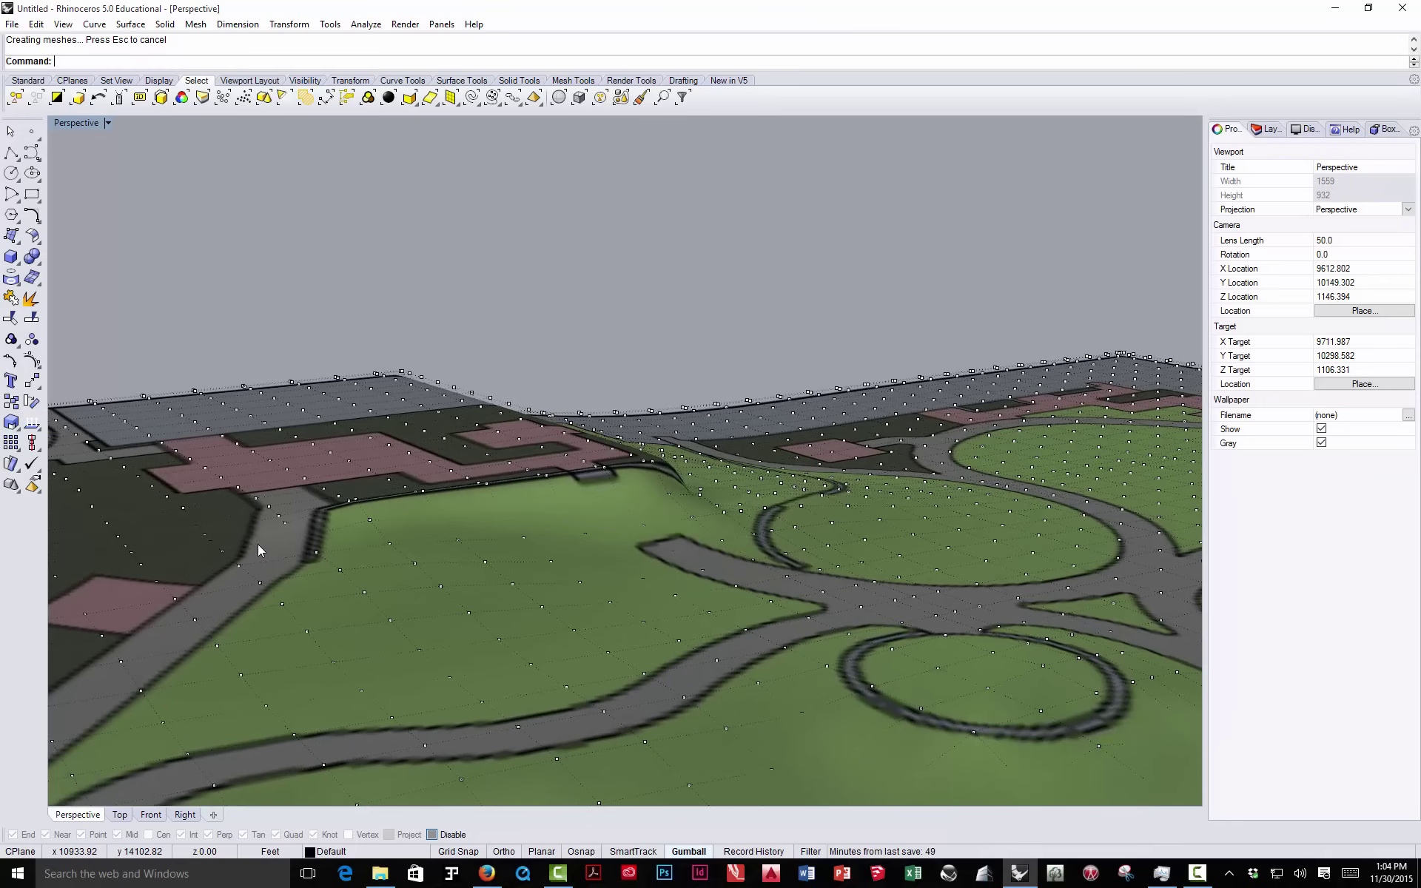
- Turn off the terrain surface's control points
click(297, 538)
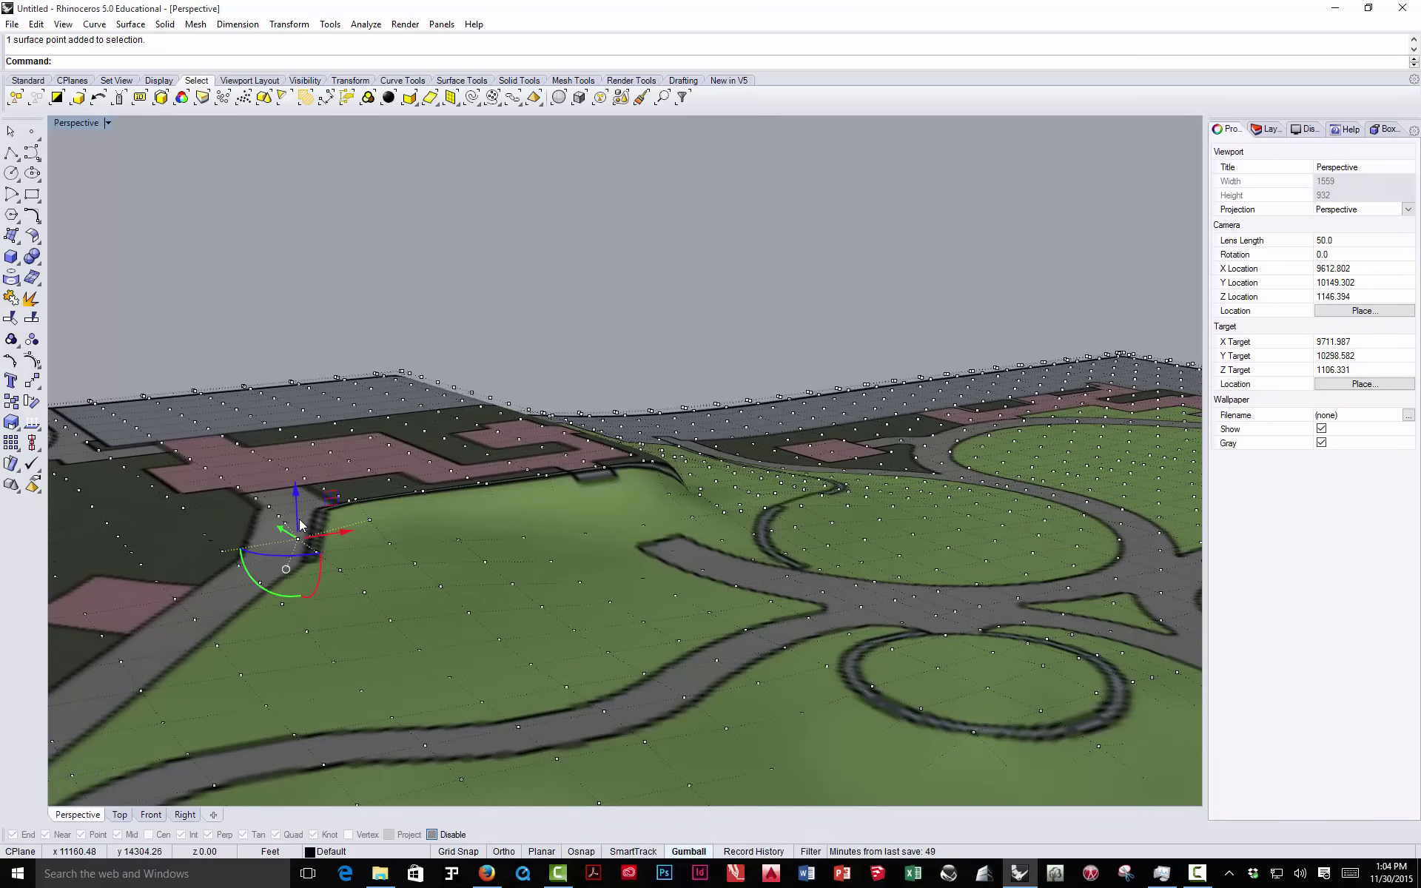
scroll(466, 484, down, 6)
right_drag(466, 484, 298, 487)
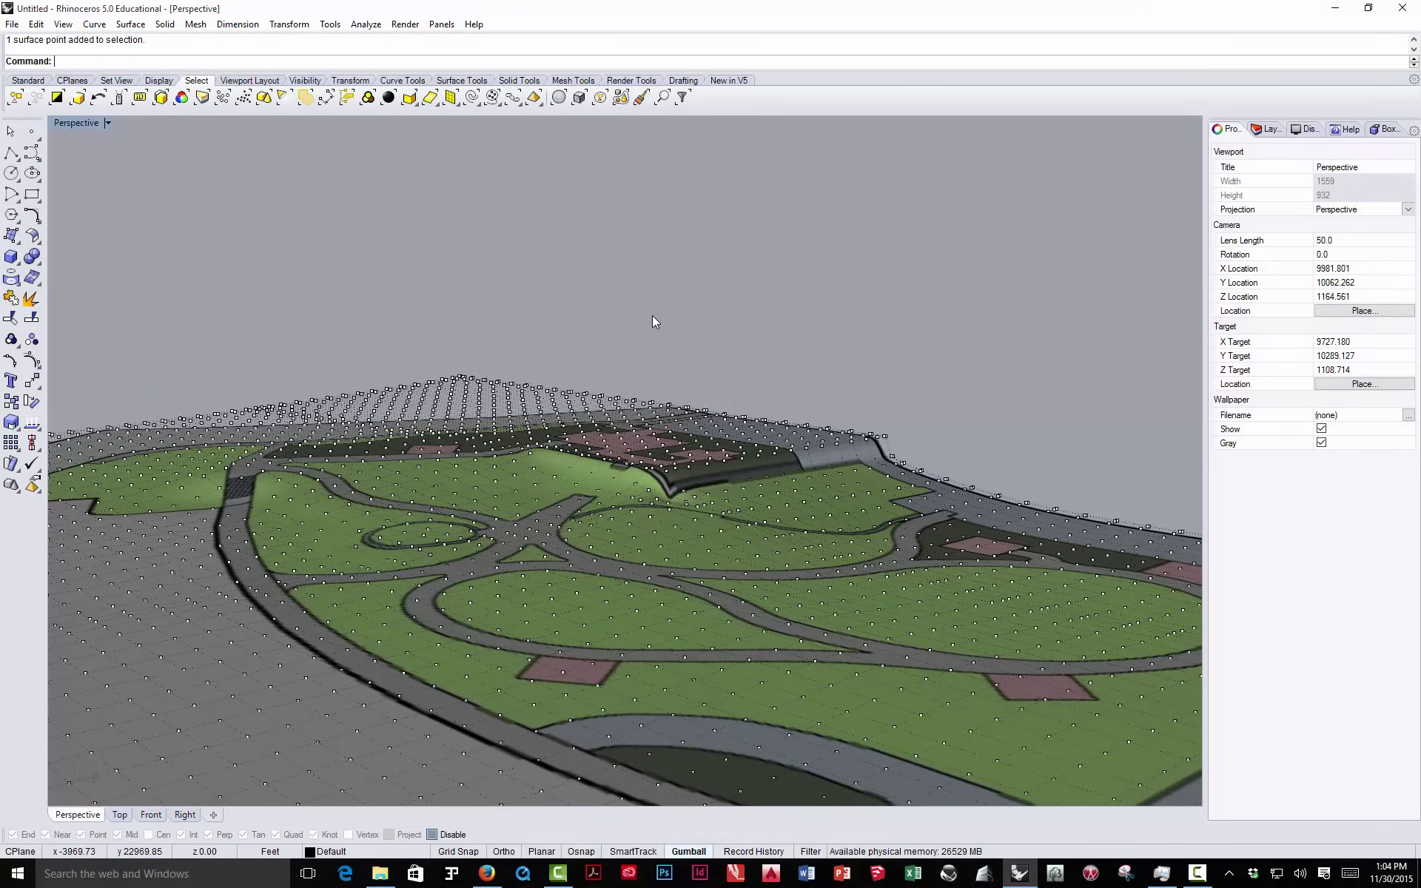
click(30, 359)
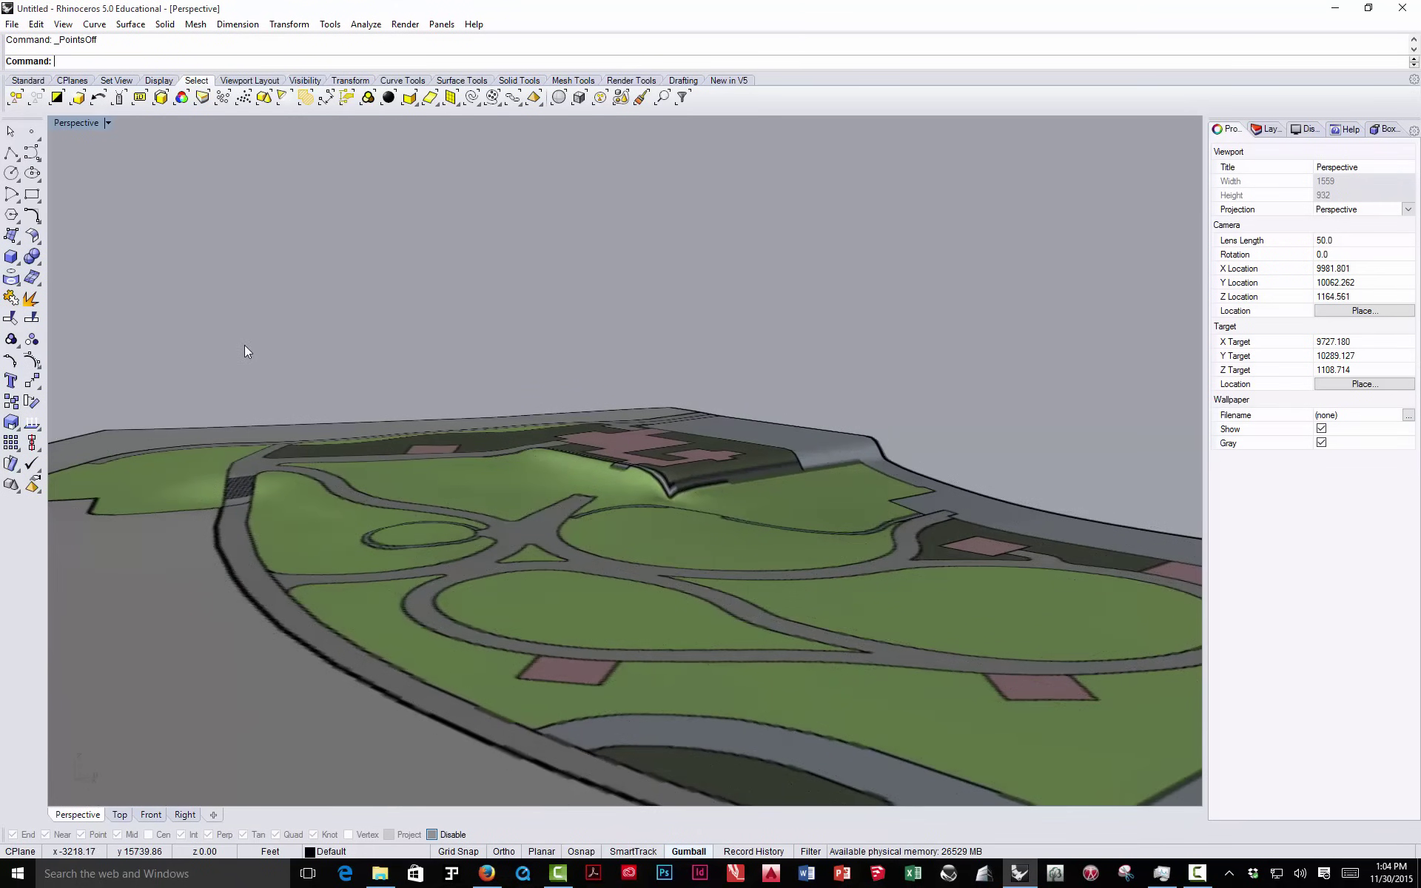
- Examine the graded terrain, its pads and the draped site plan up close and as a whole
scroll(579, 353, up, 2)
scroll(577, 352, down, 4)
right_drag(575, 354, 670, 413)
scroll(660, 381, down, 10)
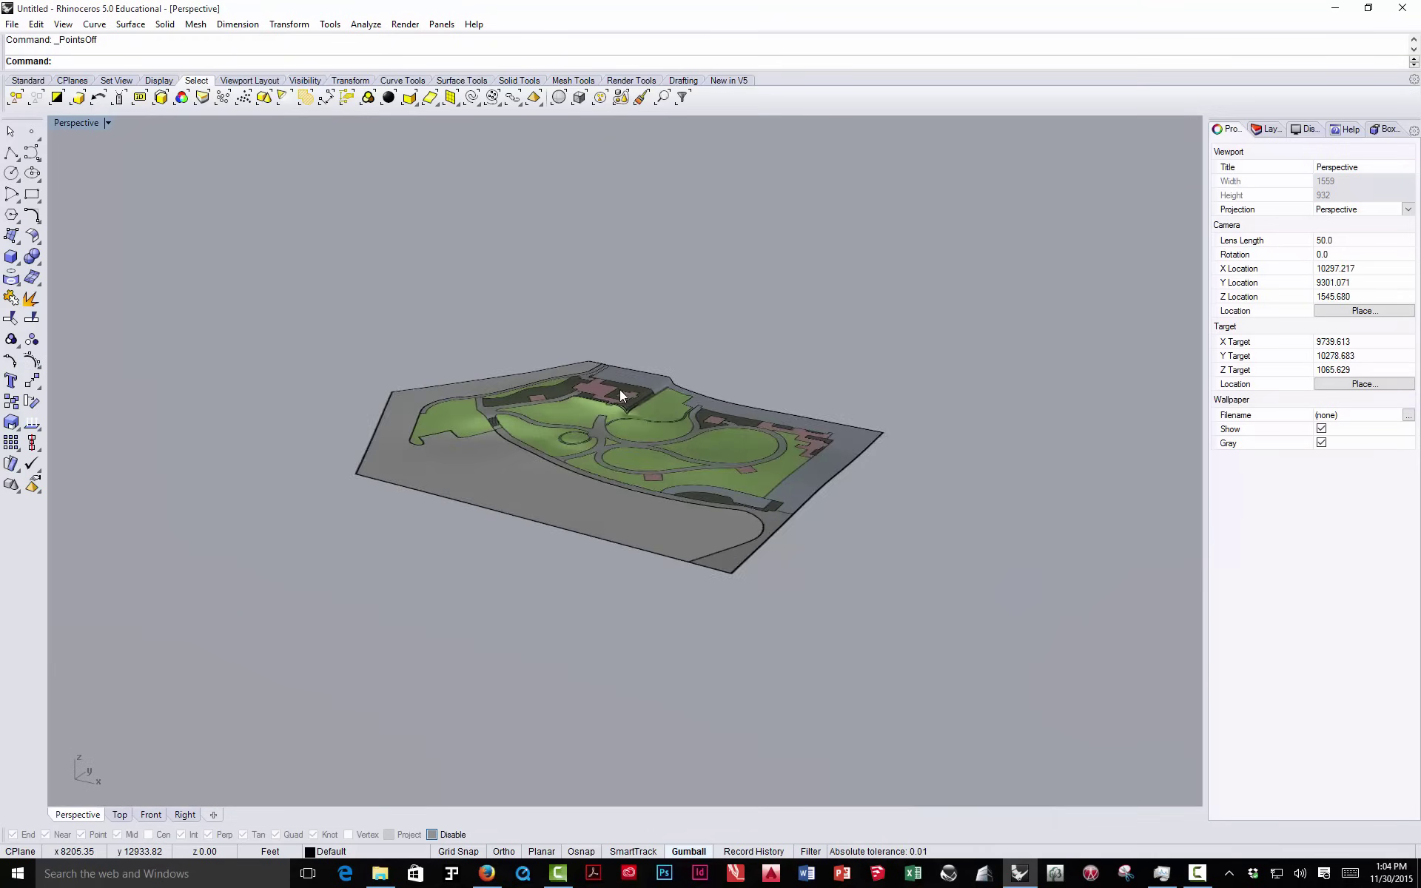
right_drag(619, 389, 623, 402)
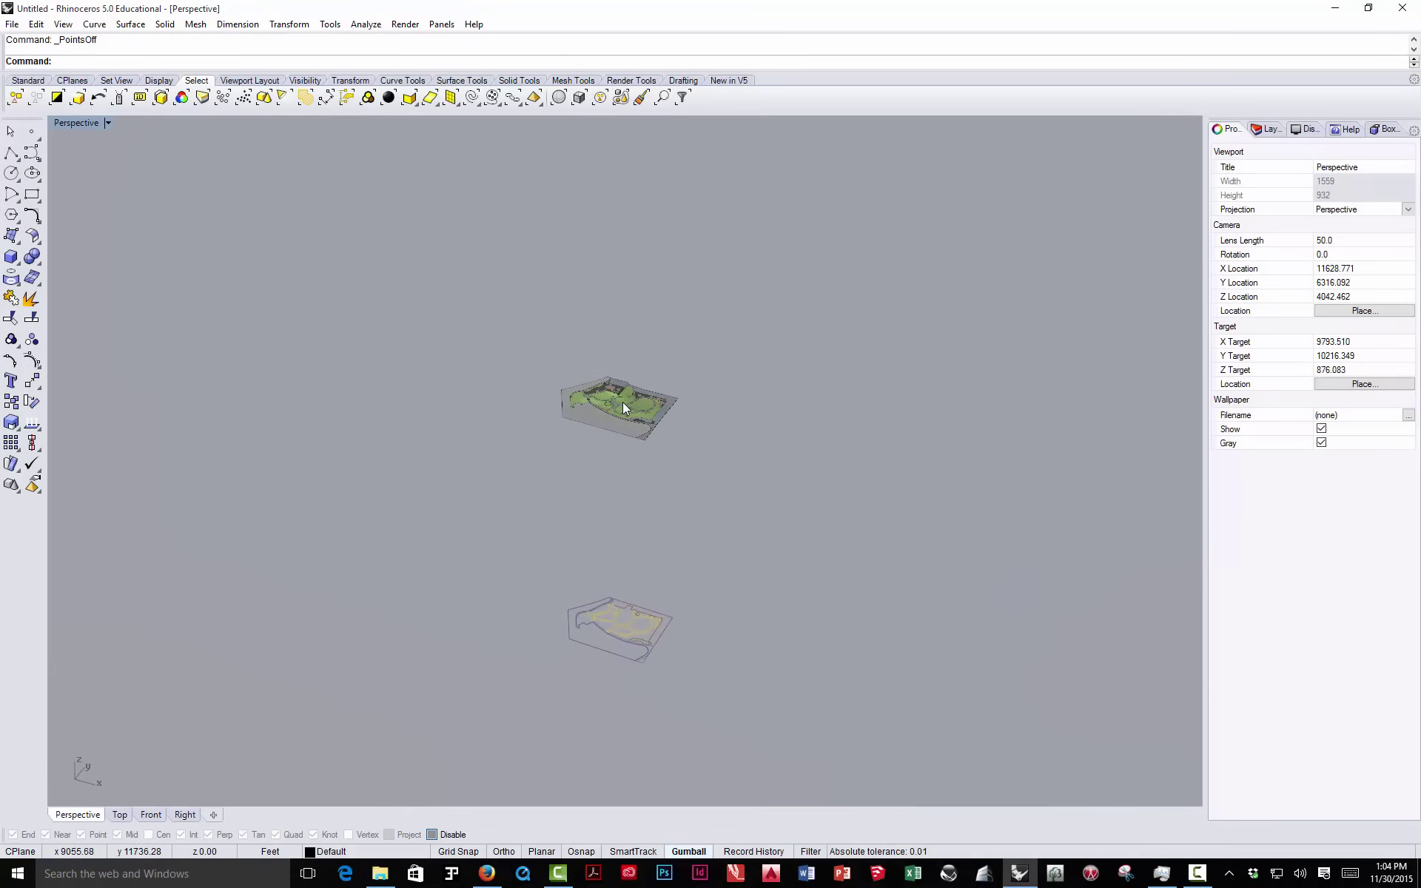
scroll(623, 402, up, 4)
scroll(608, 401, up, 5)
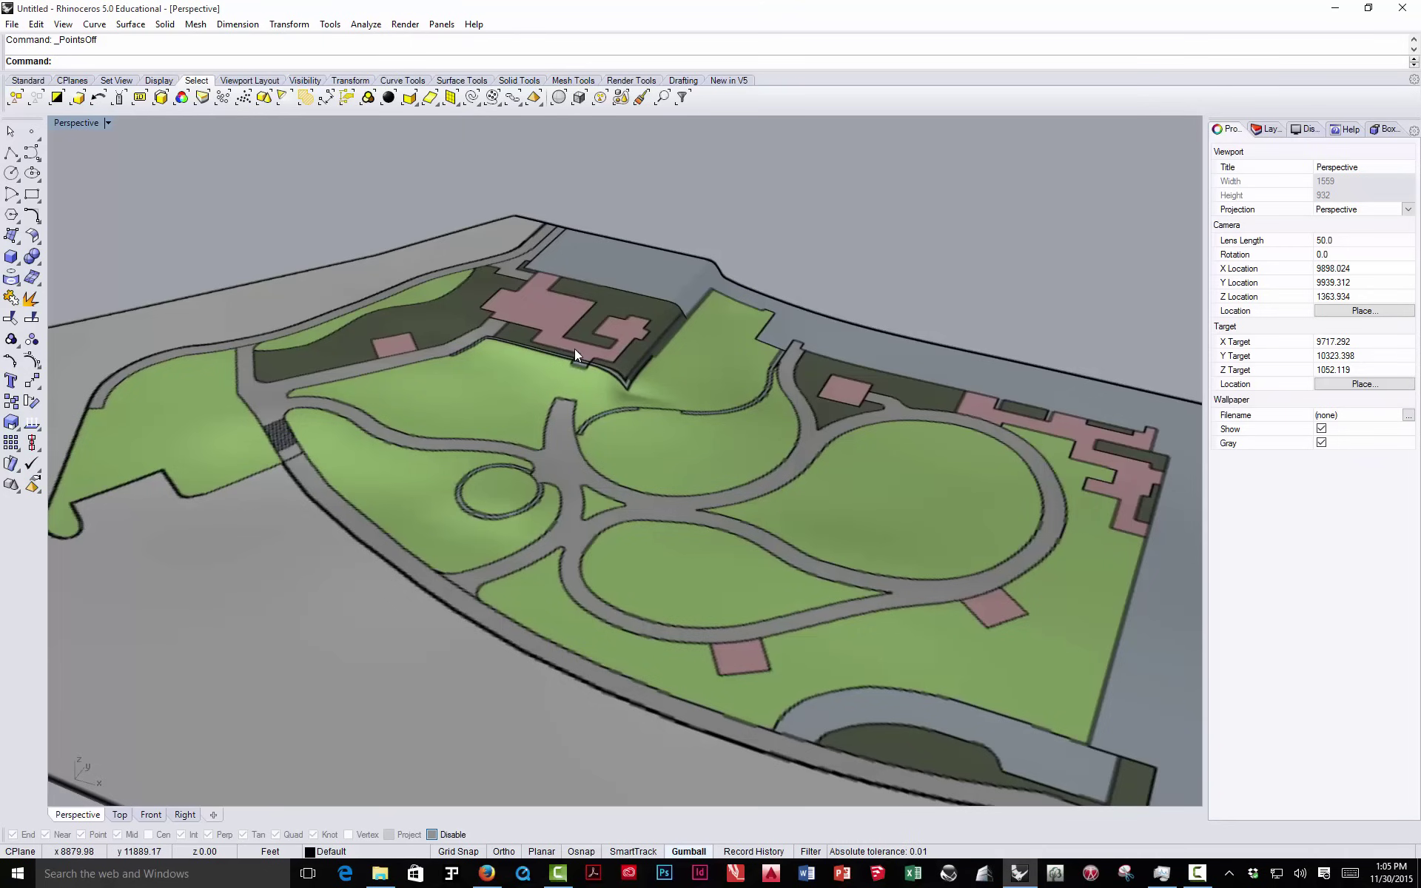
scroll(574, 349, down, 15)
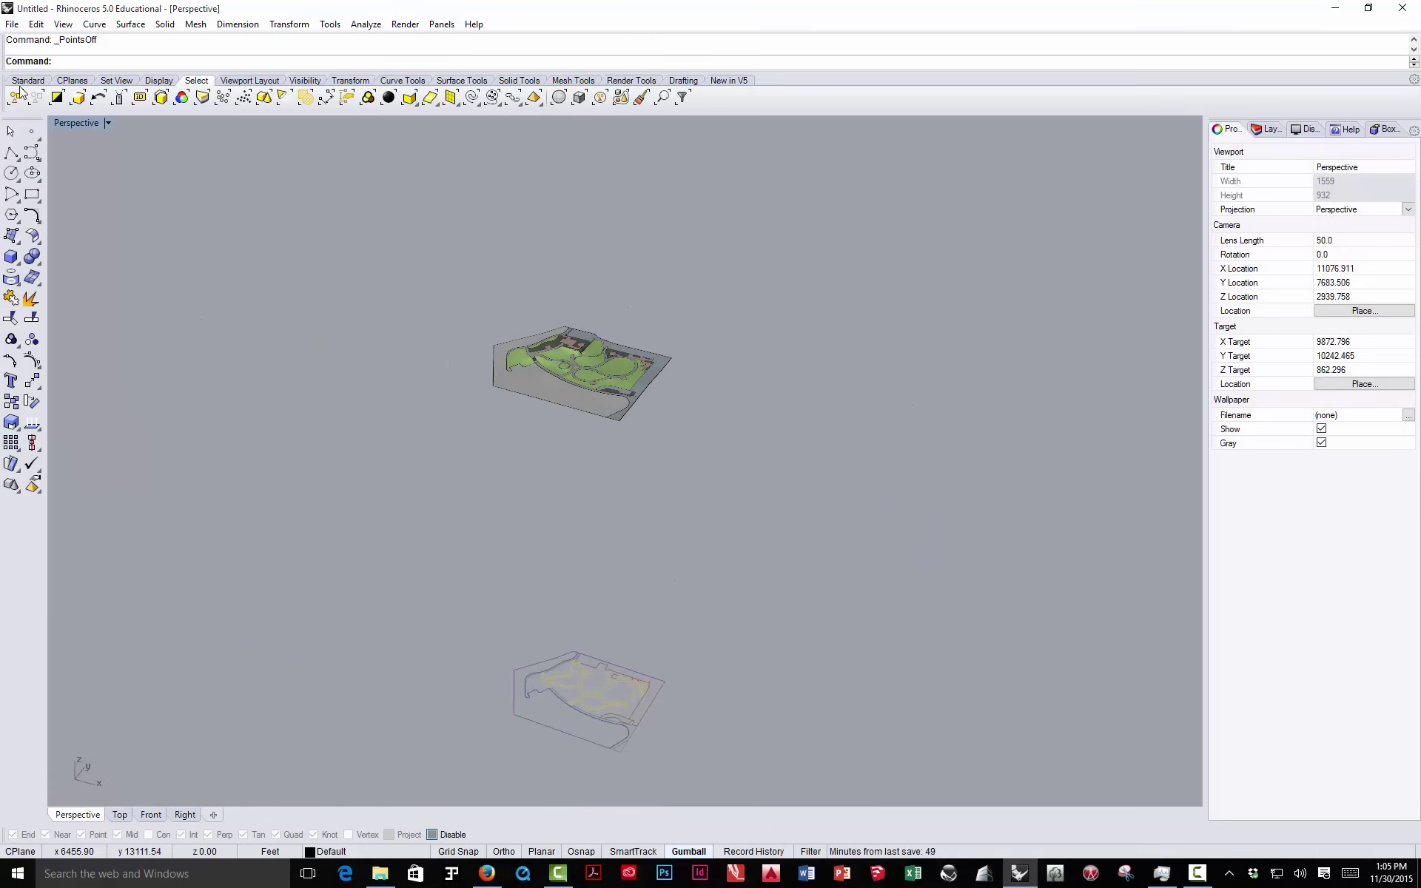
- Import Walls and Steps.dwg with the default options and raise its linework to between the base drawing and the terrain
click(13, 25)
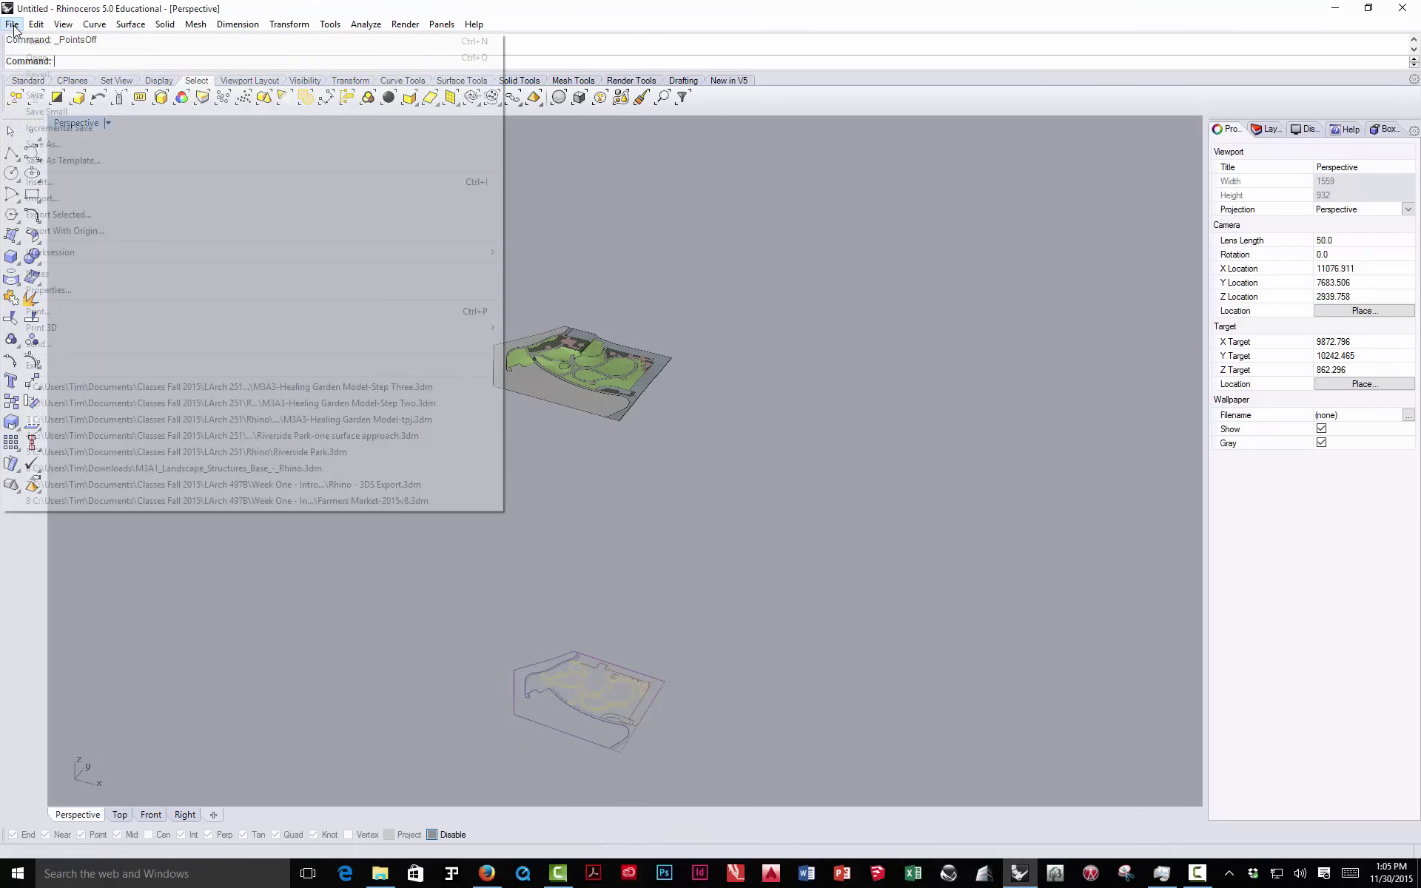
click(59, 183)
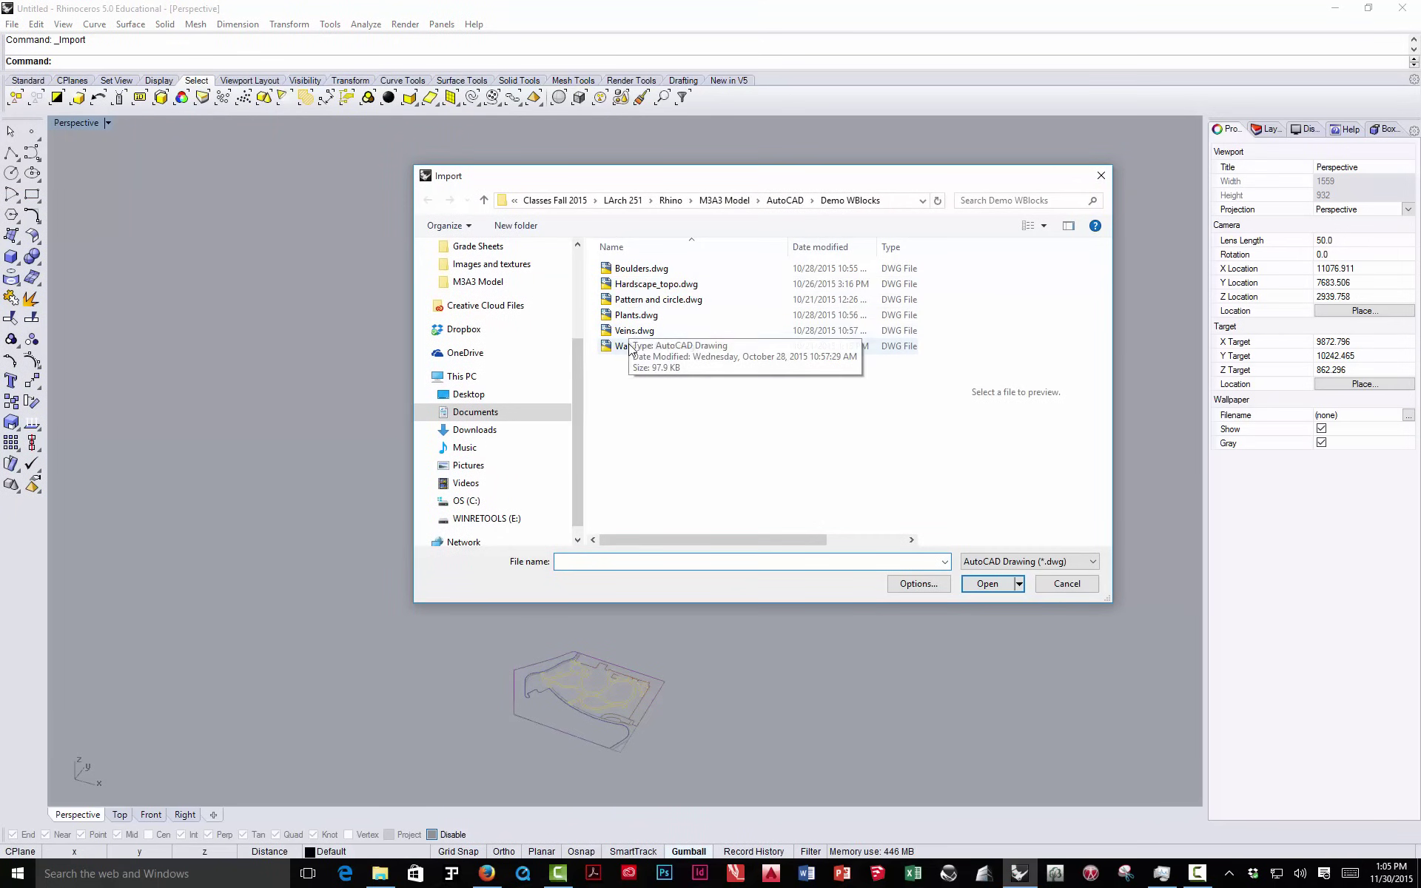
click(652, 347)
click(986, 584)
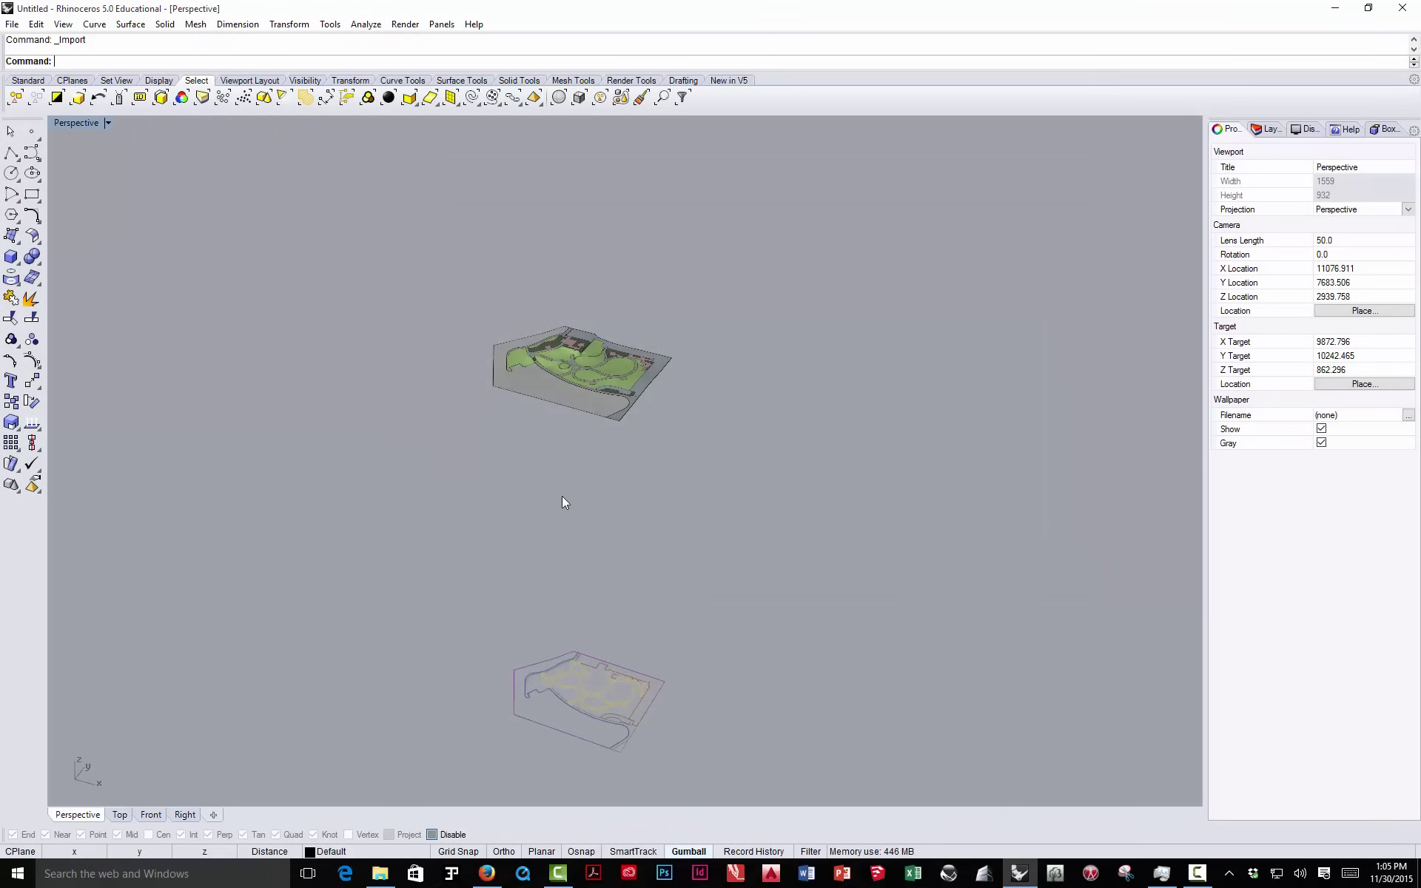
click(655, 548)
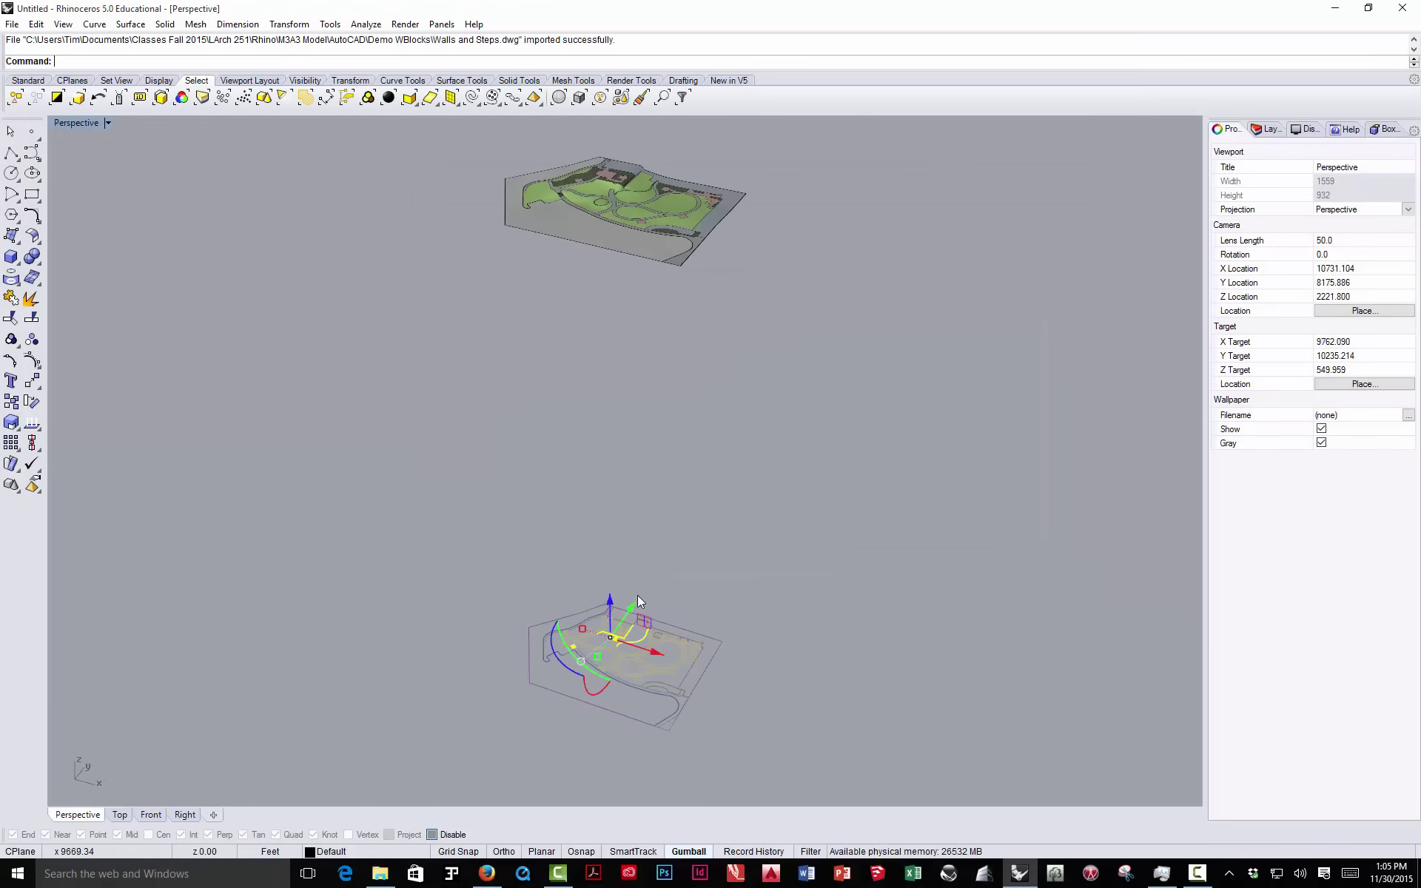
drag(609, 601, 608, 415)
click(665, 454)
- Delete the two red L-SITE-STEP curves that overlap the angled wall outline
scroll(664, 454, up, 10)
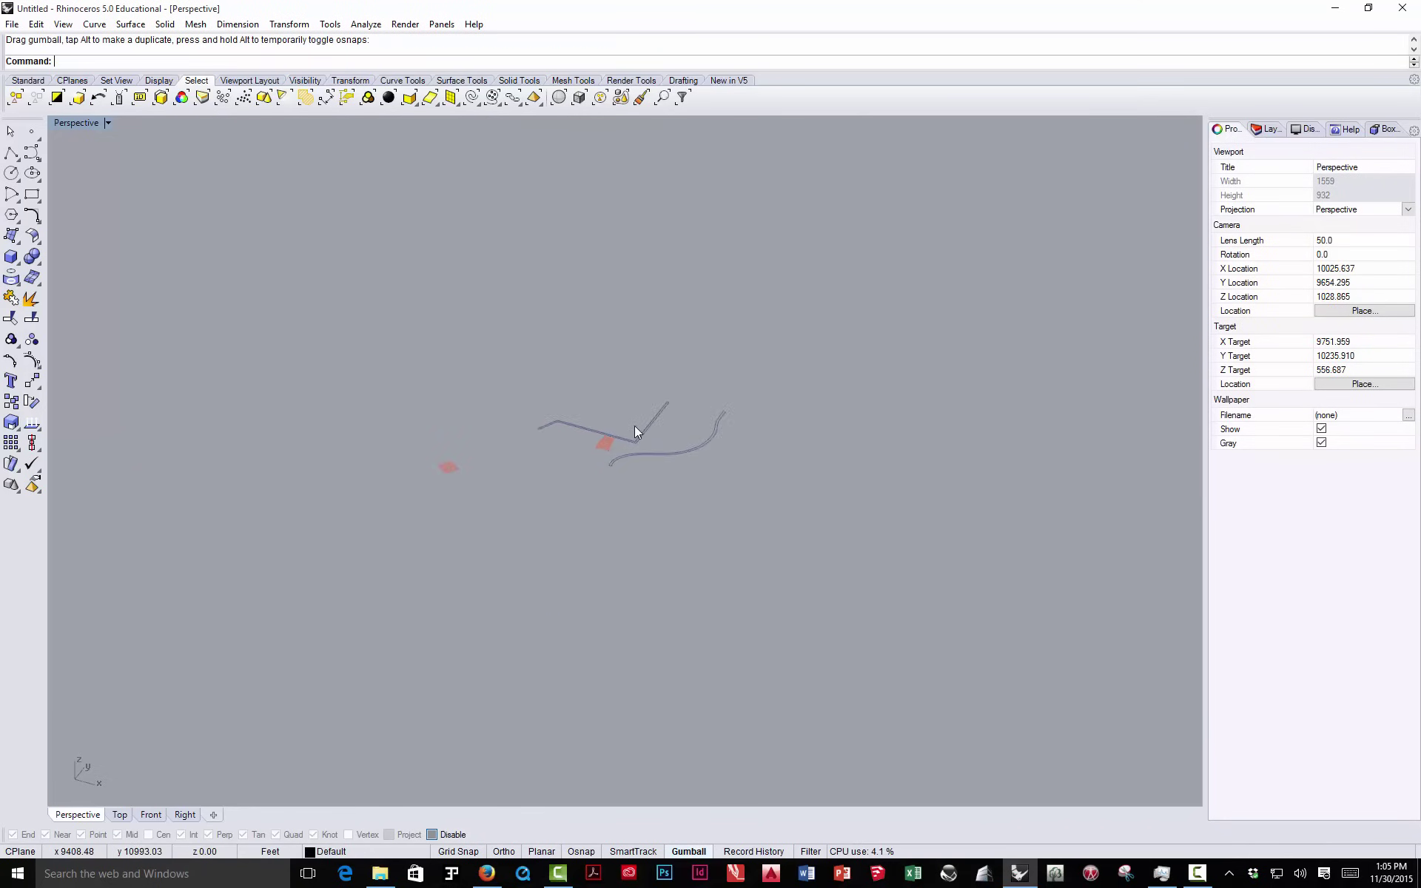
scroll(636, 446, up, 2)
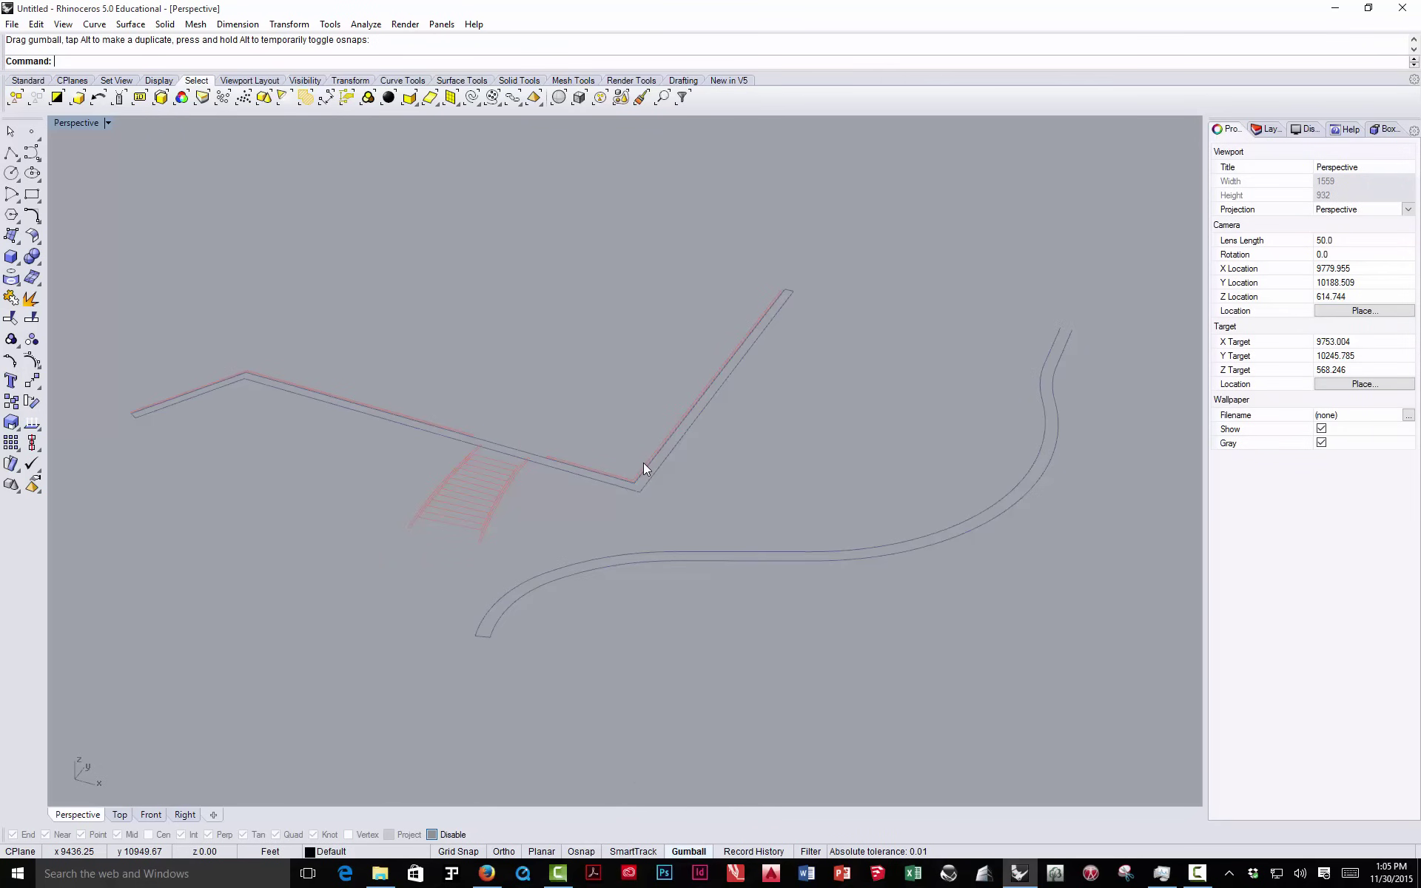
click(643, 464)
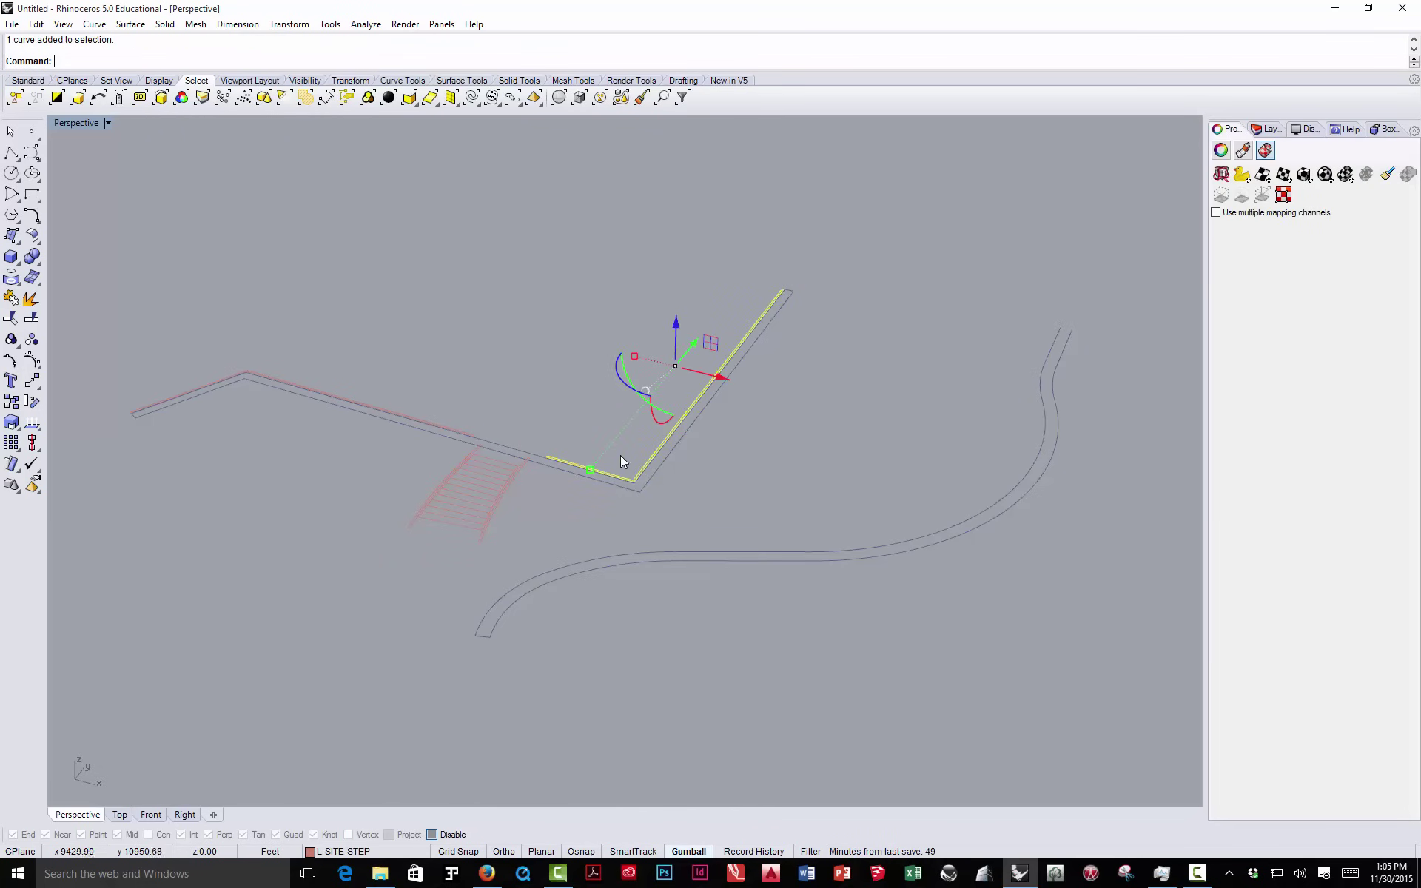
key(Escape)
click(454, 431)
key(Escape)
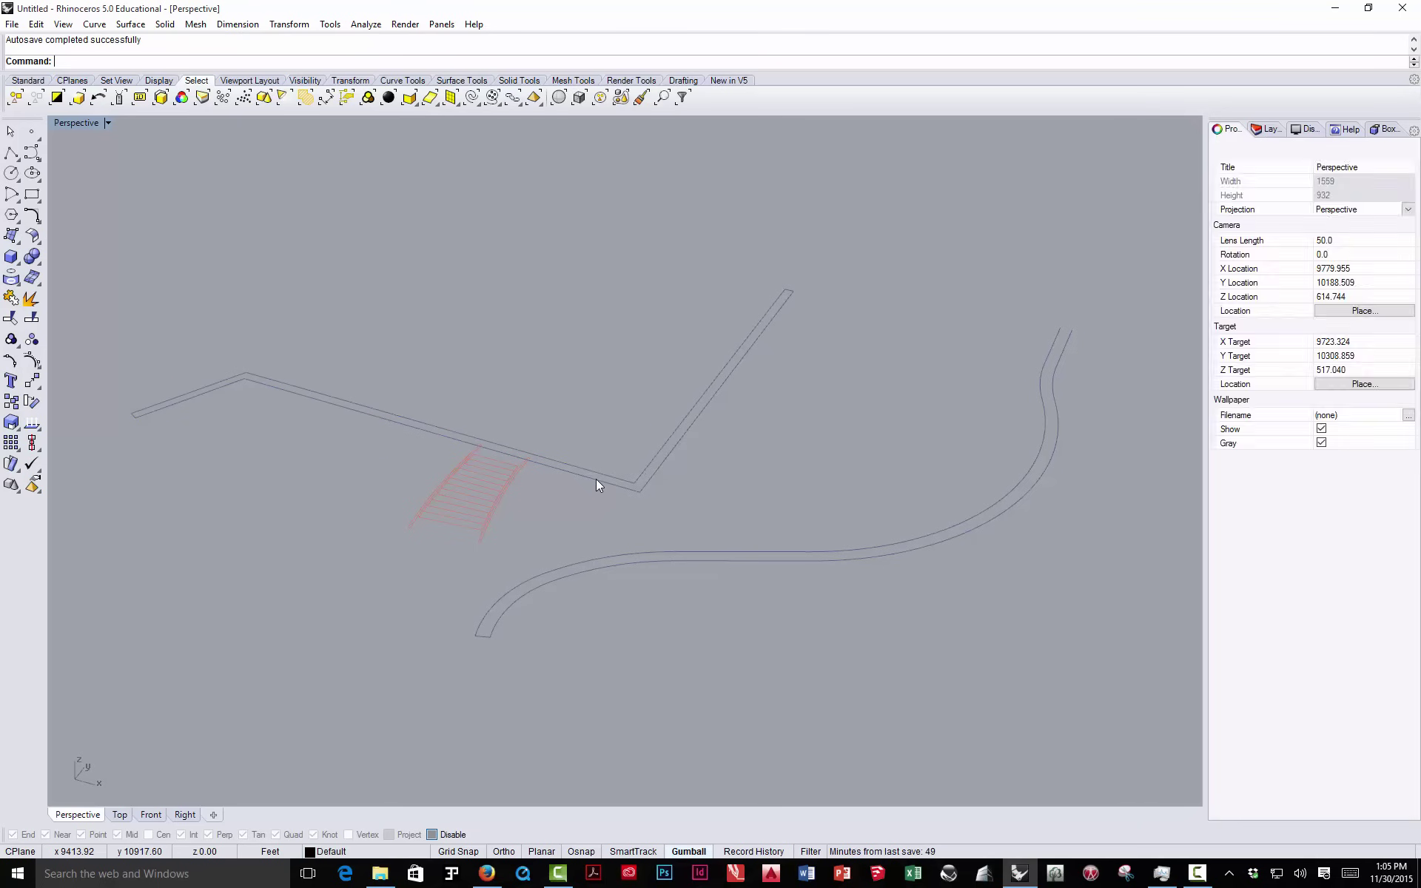
- Create a planar surface from the closed outline of the angled wall
click(597, 481)
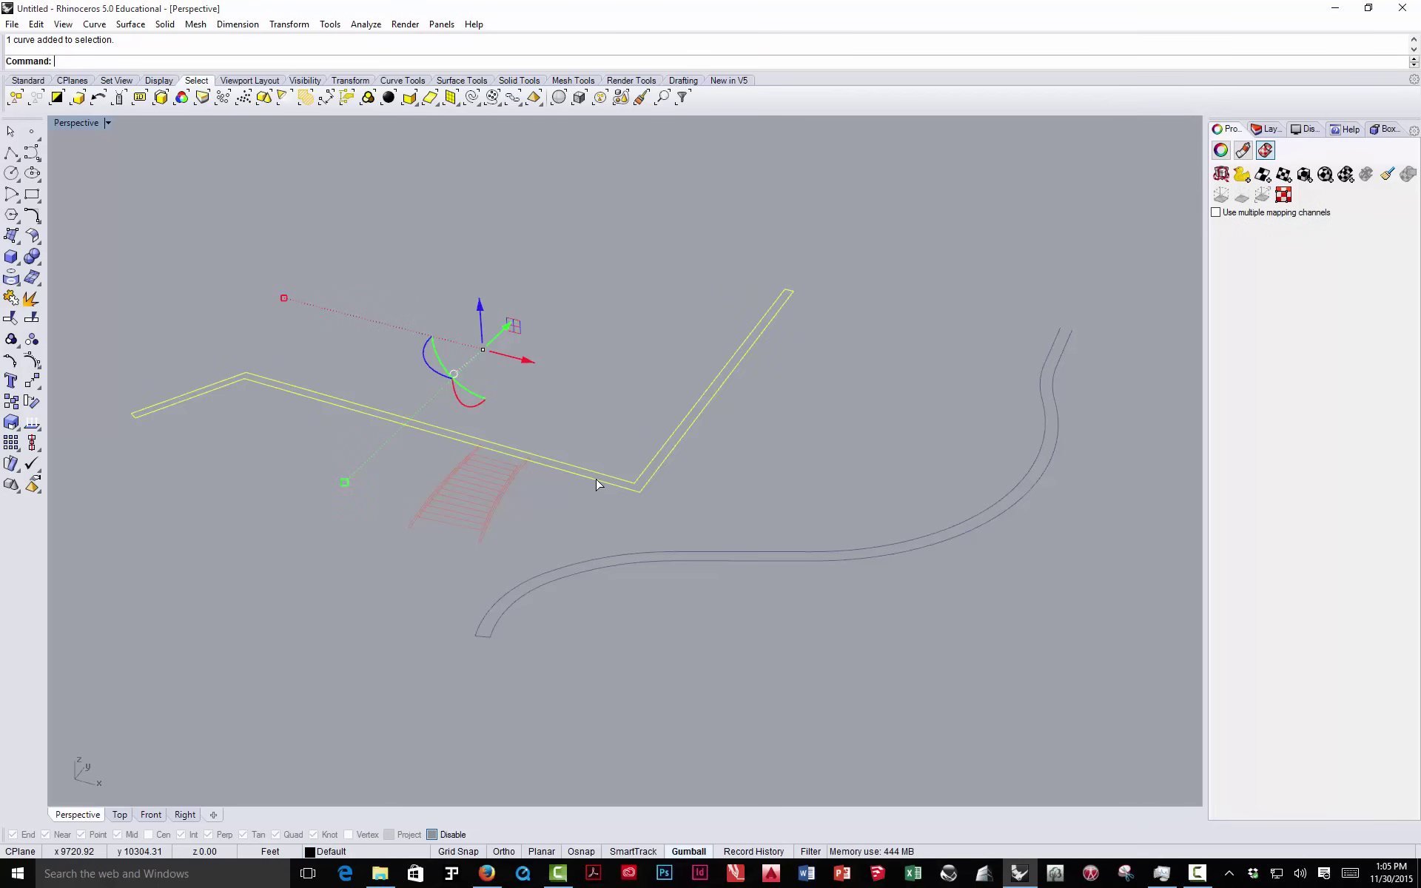
click(24, 242)
click(20, 242)
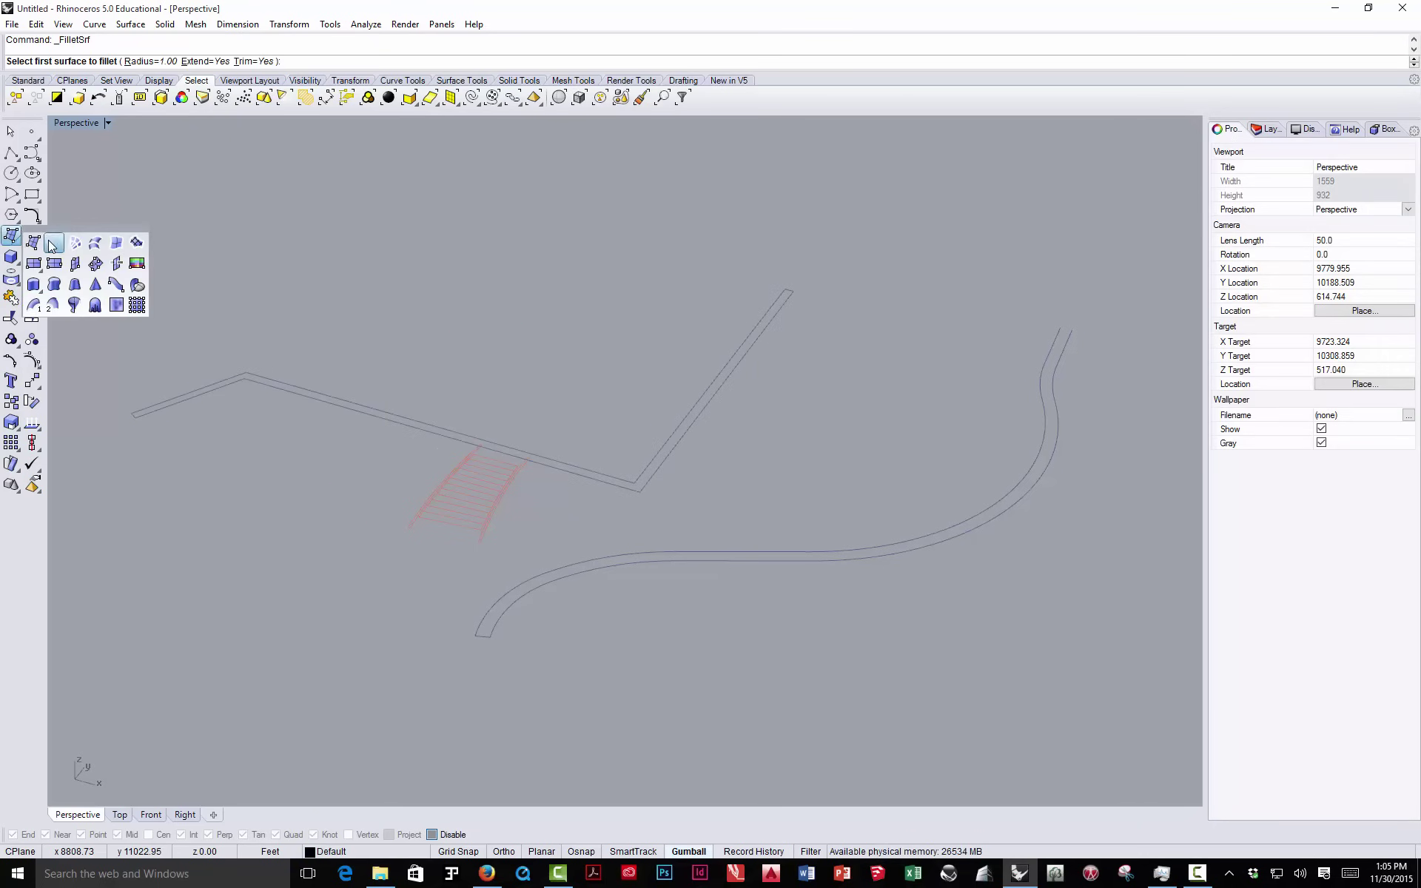
click(52, 246)
click(330, 406)
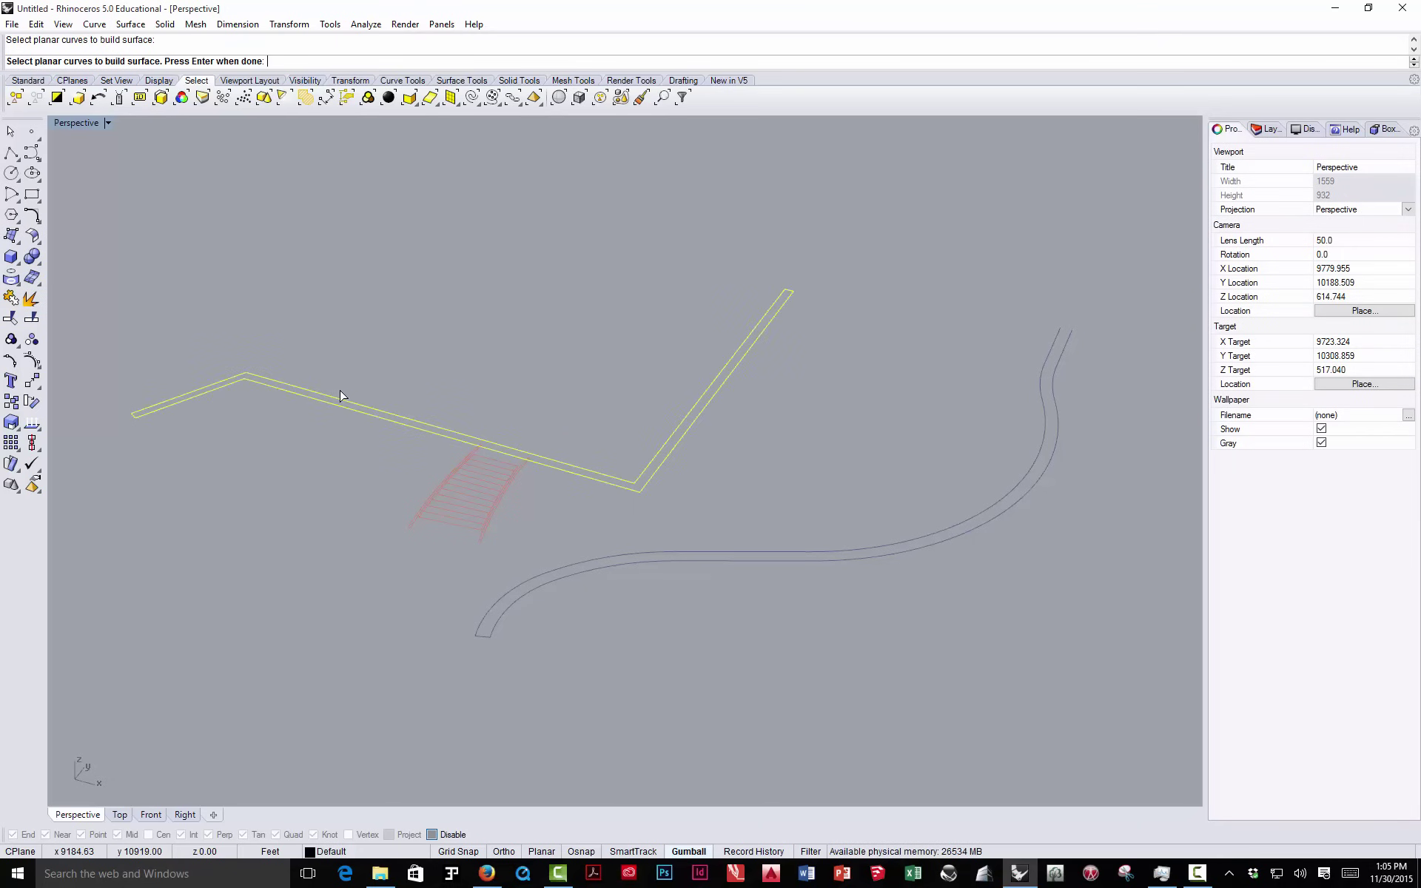
key(Return)
- Extrude the angled wall surface vertically into a solid wall
click(20, 262)
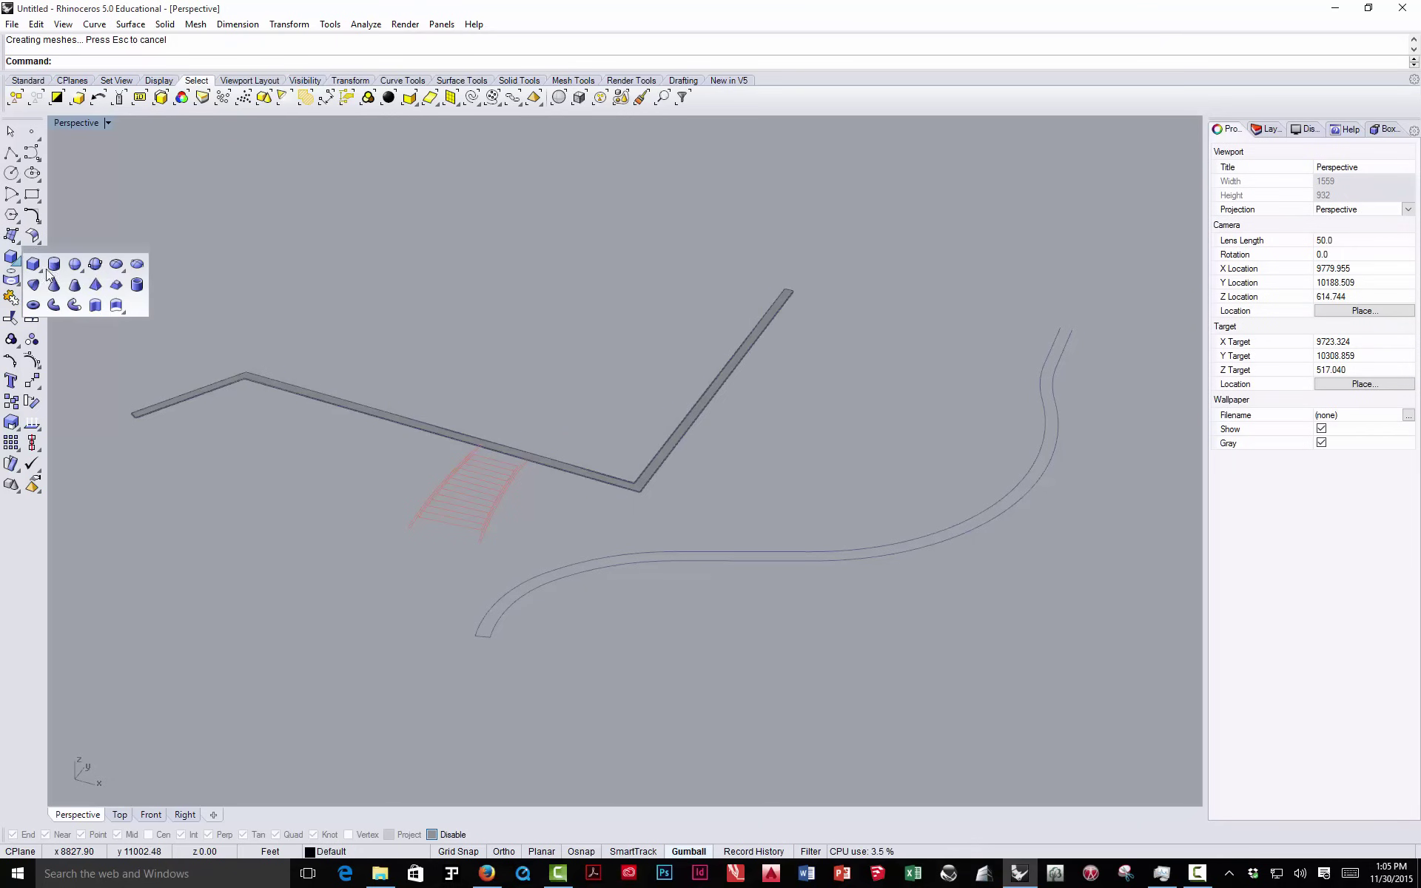
click(116, 305)
click(562, 474)
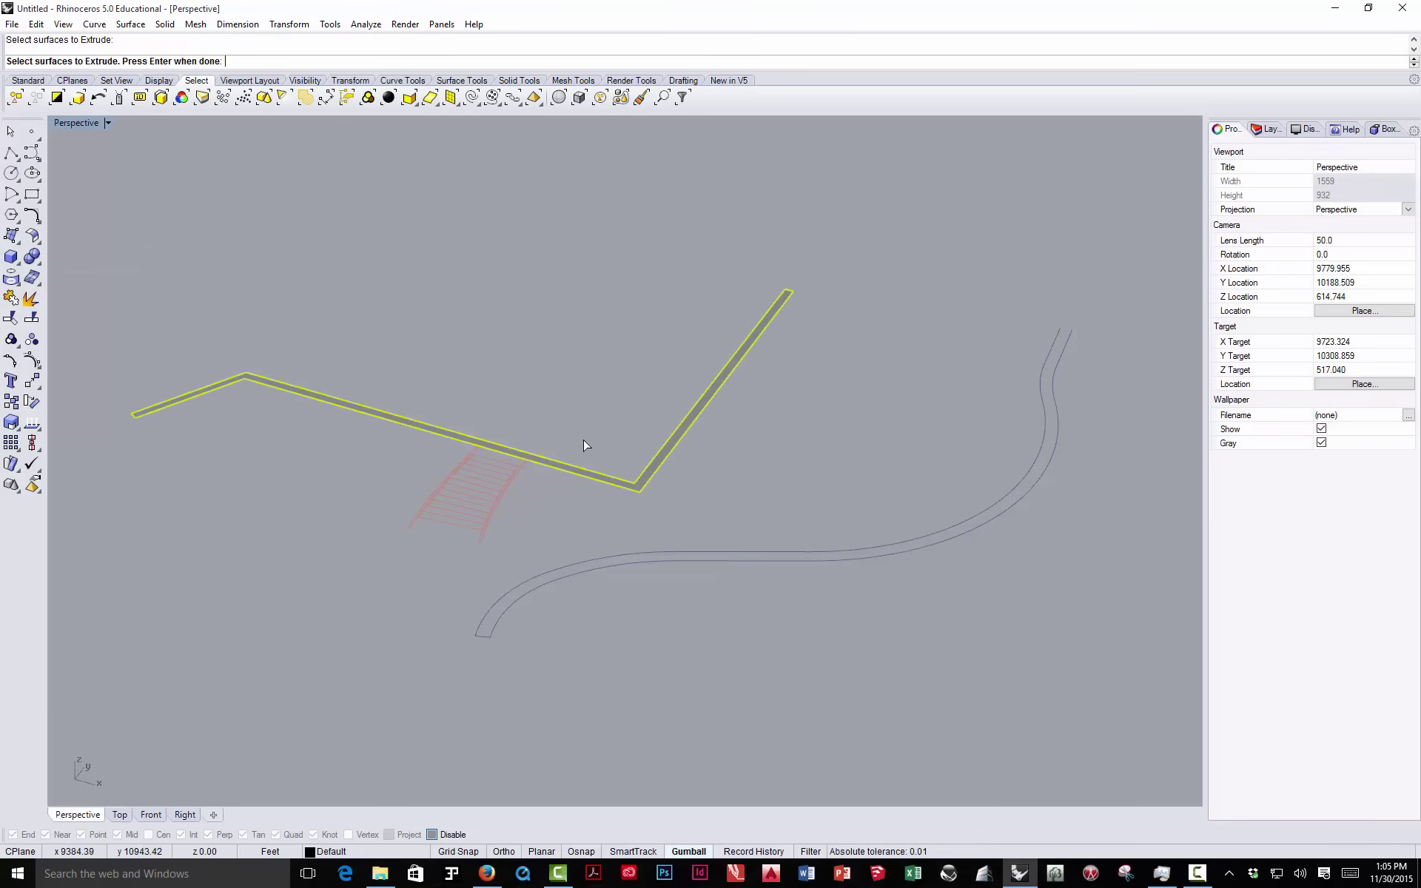
key(Return)
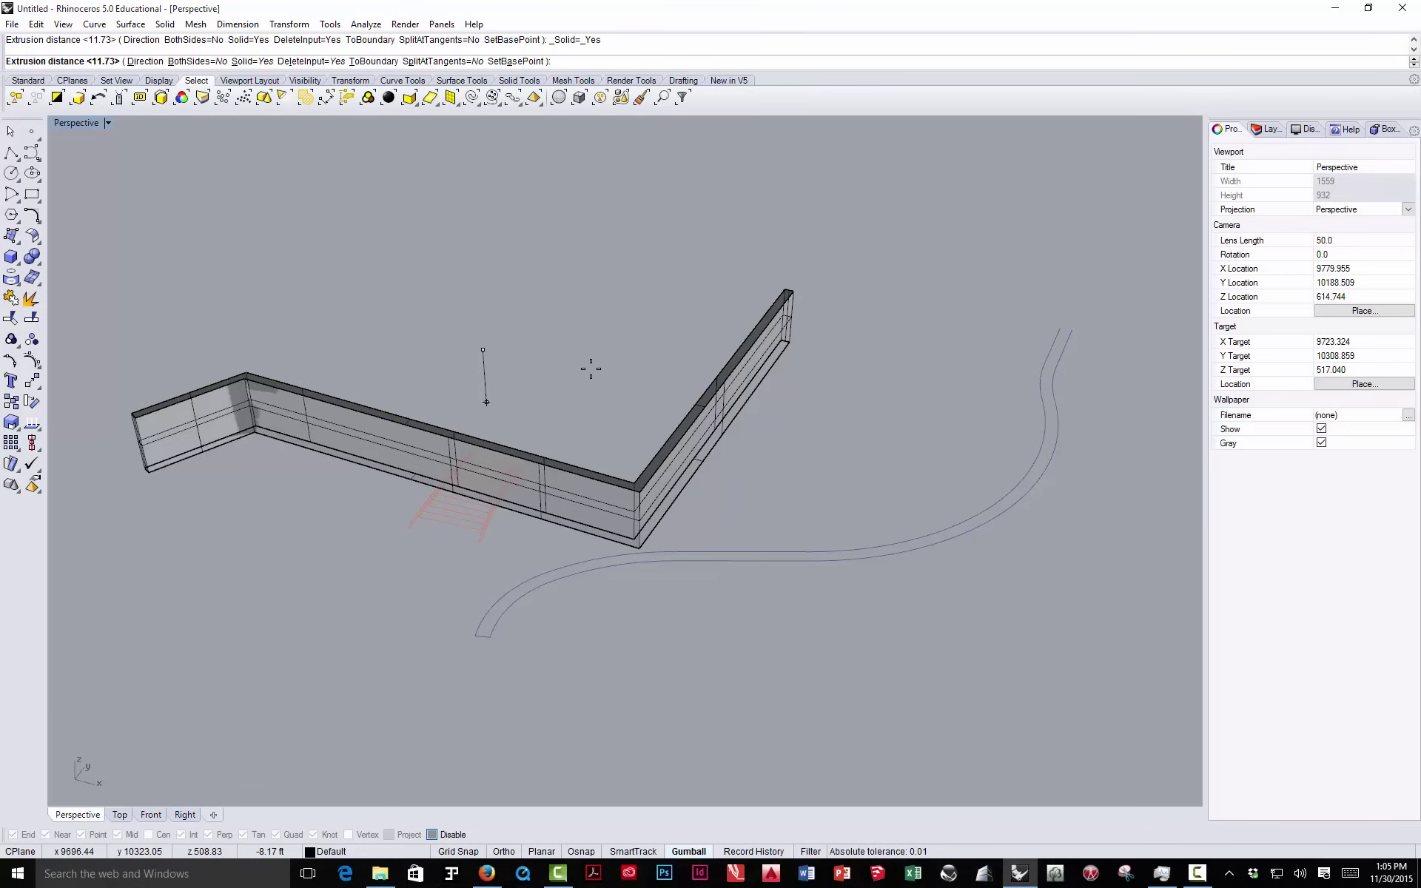
click(590, 277)
- Select the solid wall and raise it up to the terrain at the pad's edges
scroll(659, 509, down, 8)
scroll(656, 512, down, 5)
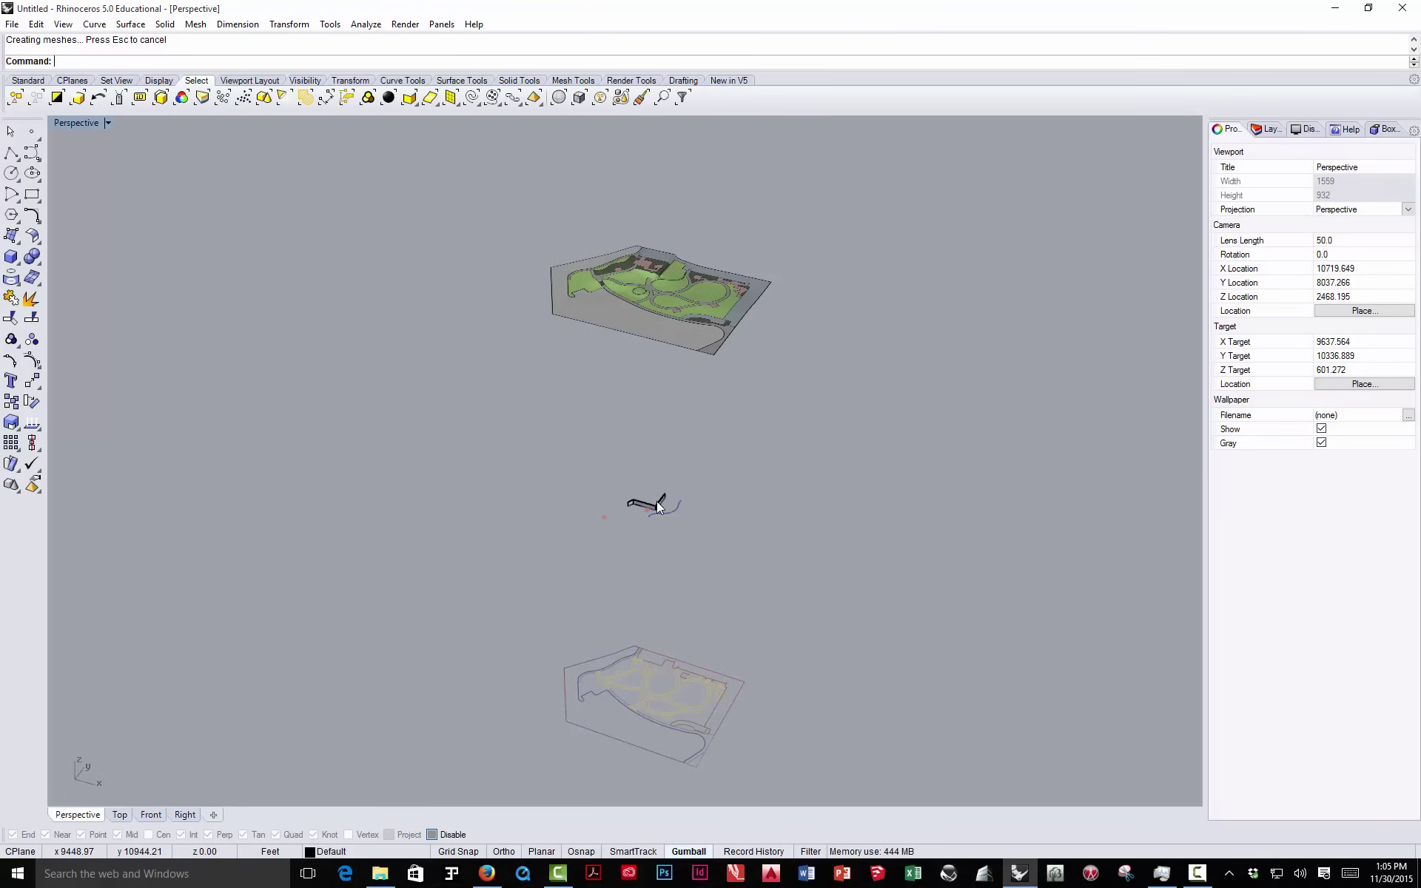
click(659, 508)
drag(648, 458, 660, 294)
scroll(660, 294, up, 8)
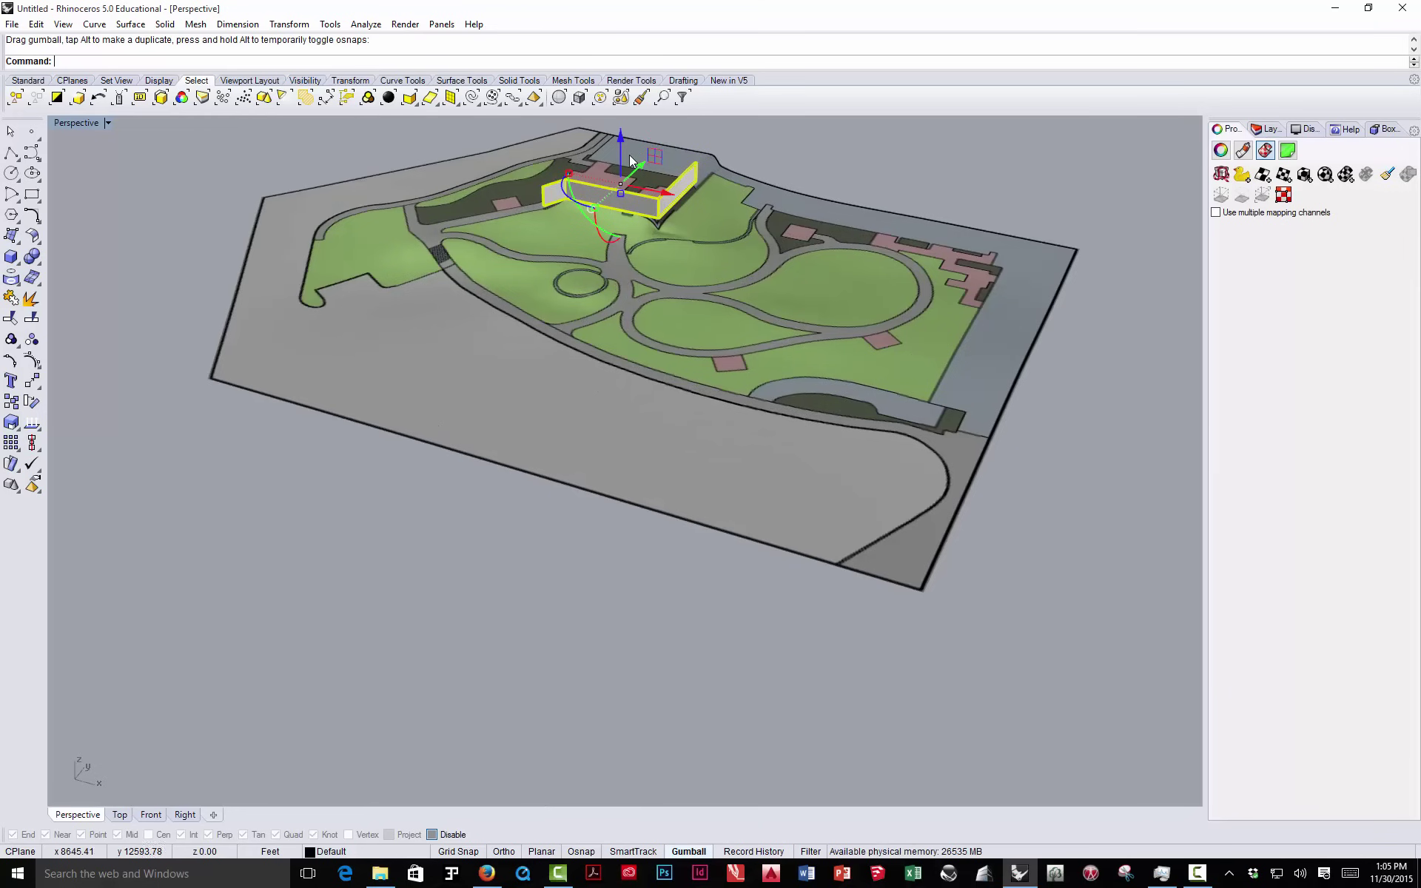
- Lower the wall into the terrain so its top sits just above the pad's edge, and deselect it
shift+right_drag(629, 157, 631, 357)
scroll(629, 325, up, 8)
right_drag(622, 423, 594, 402)
drag(732, 614, 721, 699)
click(837, 515)
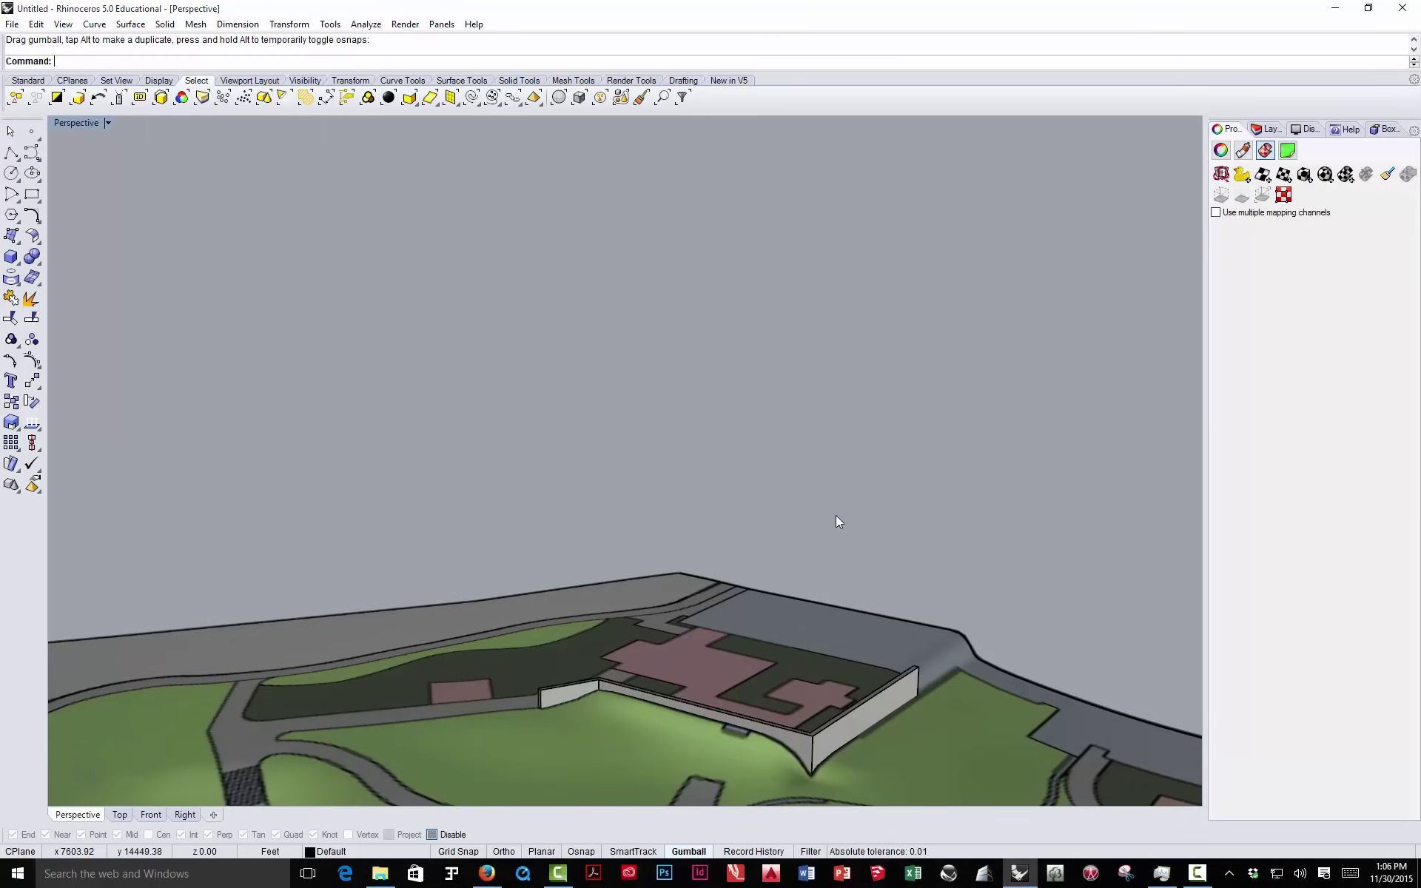
- Examine how the angled wall meets the terrain along its outer faces, at the deep corner and at both ends
right_drag(659, 485, 625, 387)
scroll(702, 657, up, 15)
mouse_move(632, 655)
shift+right_down()
mouse_move(620, 492)
mouse_move(627, 655)
shift+right_up()
shift+right_drag(612, 522, 610, 518)
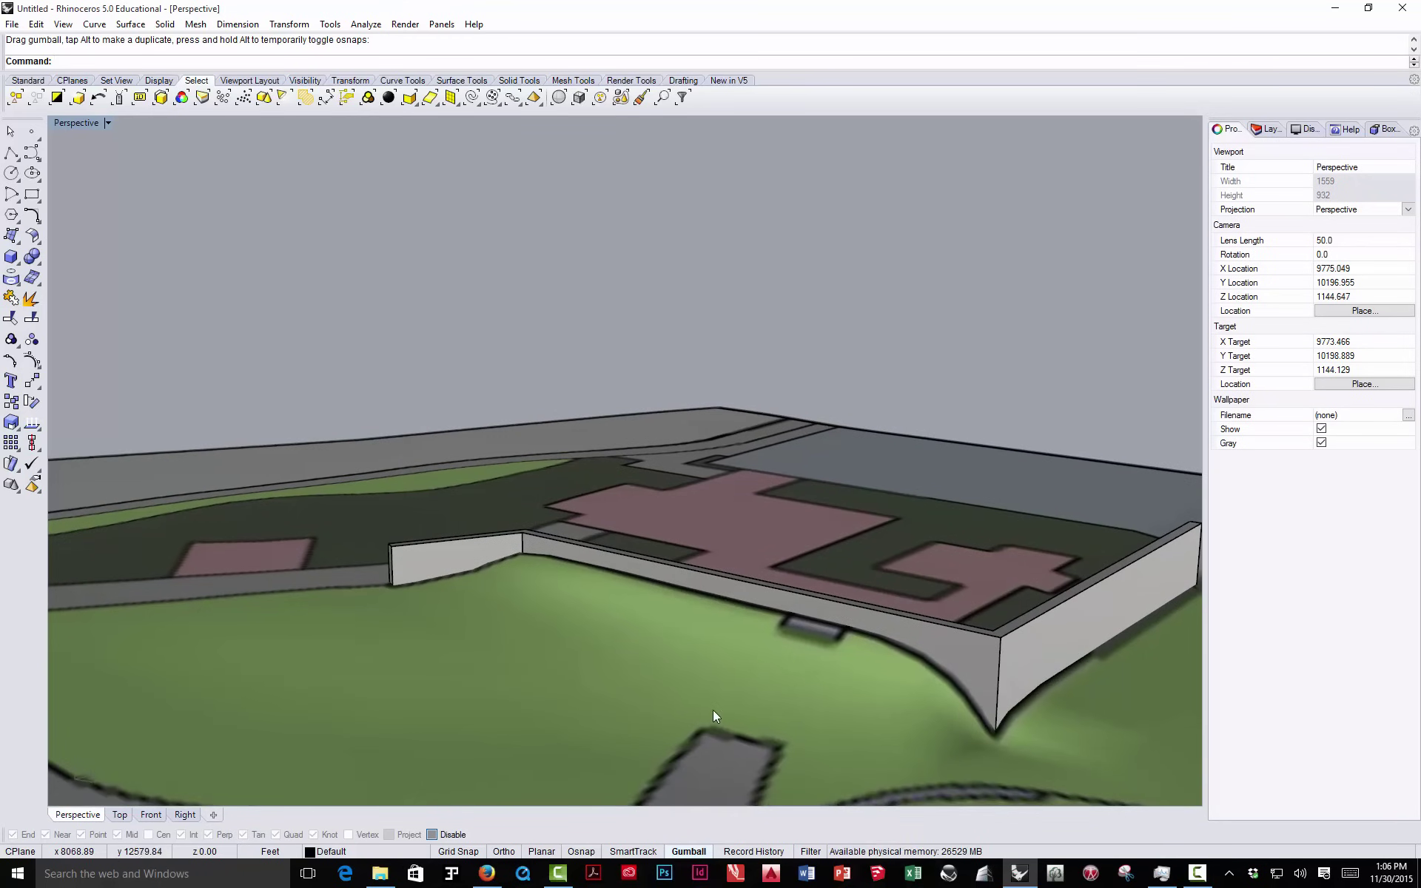
shift+right_drag(712, 709, 690, 577)
scroll(553, 493, down, 18)
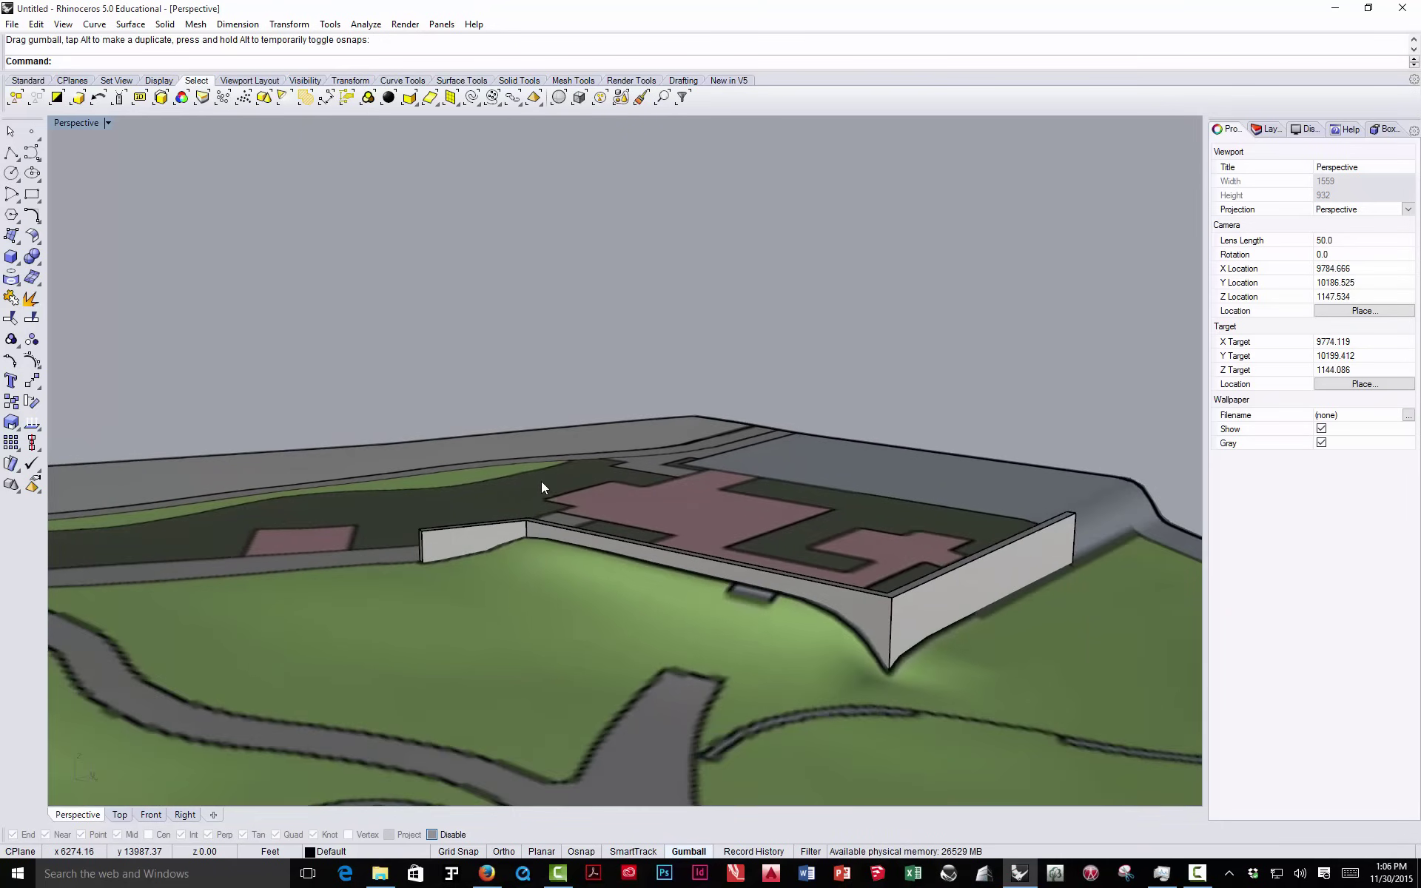
scroll(540, 481, down, 3)
mouse_move(587, 548)
right_down()
mouse_move(618, 526)
mouse_move(605, 536)
right_up()
scroll(540, 698, up, 4)
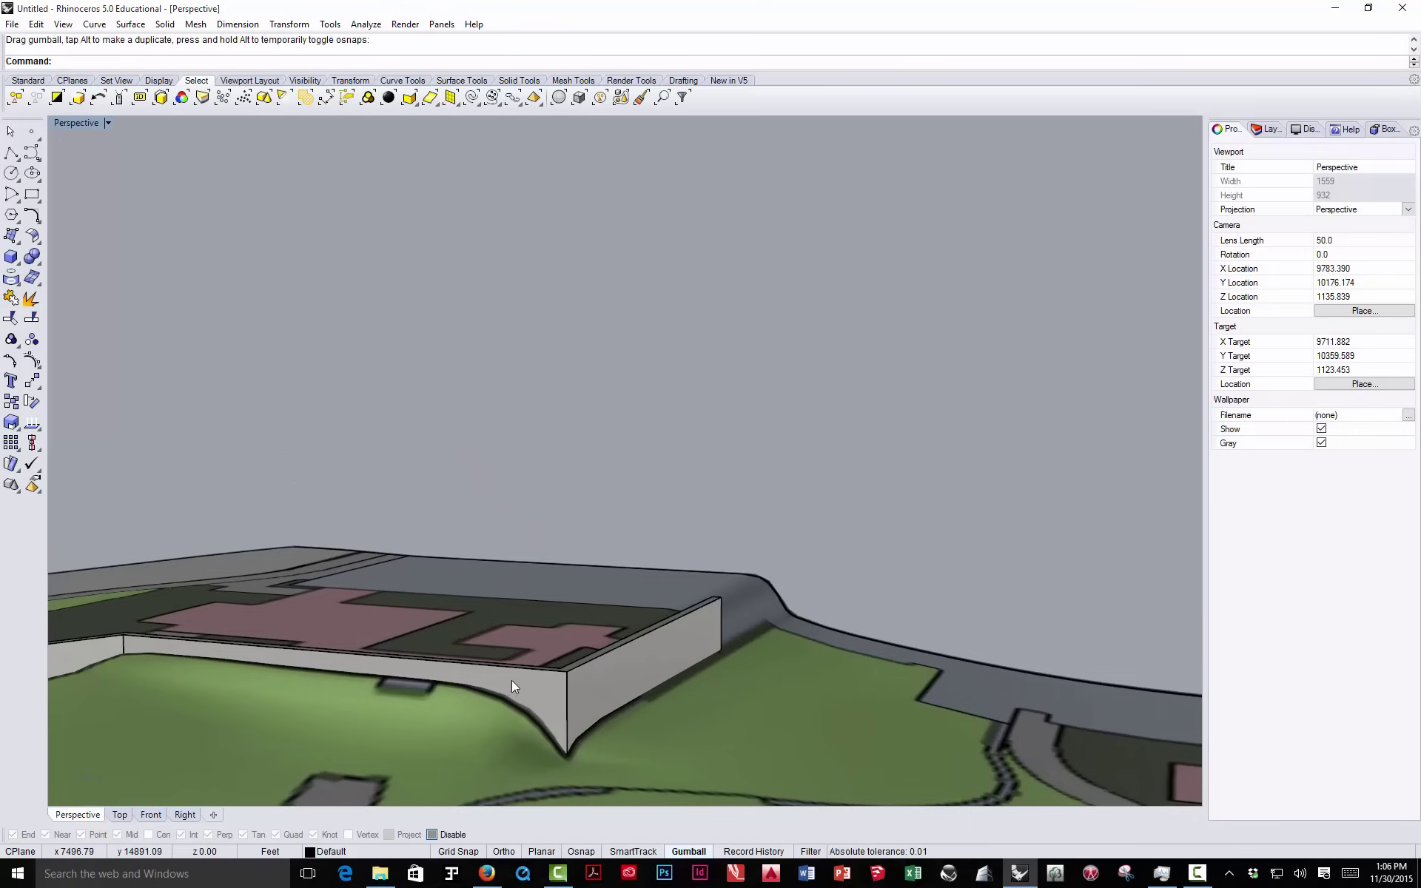
shift+right_drag(512, 683, 613, 507)
scroll(644, 493, up, 4)
scroll(682, 529, down, 2)
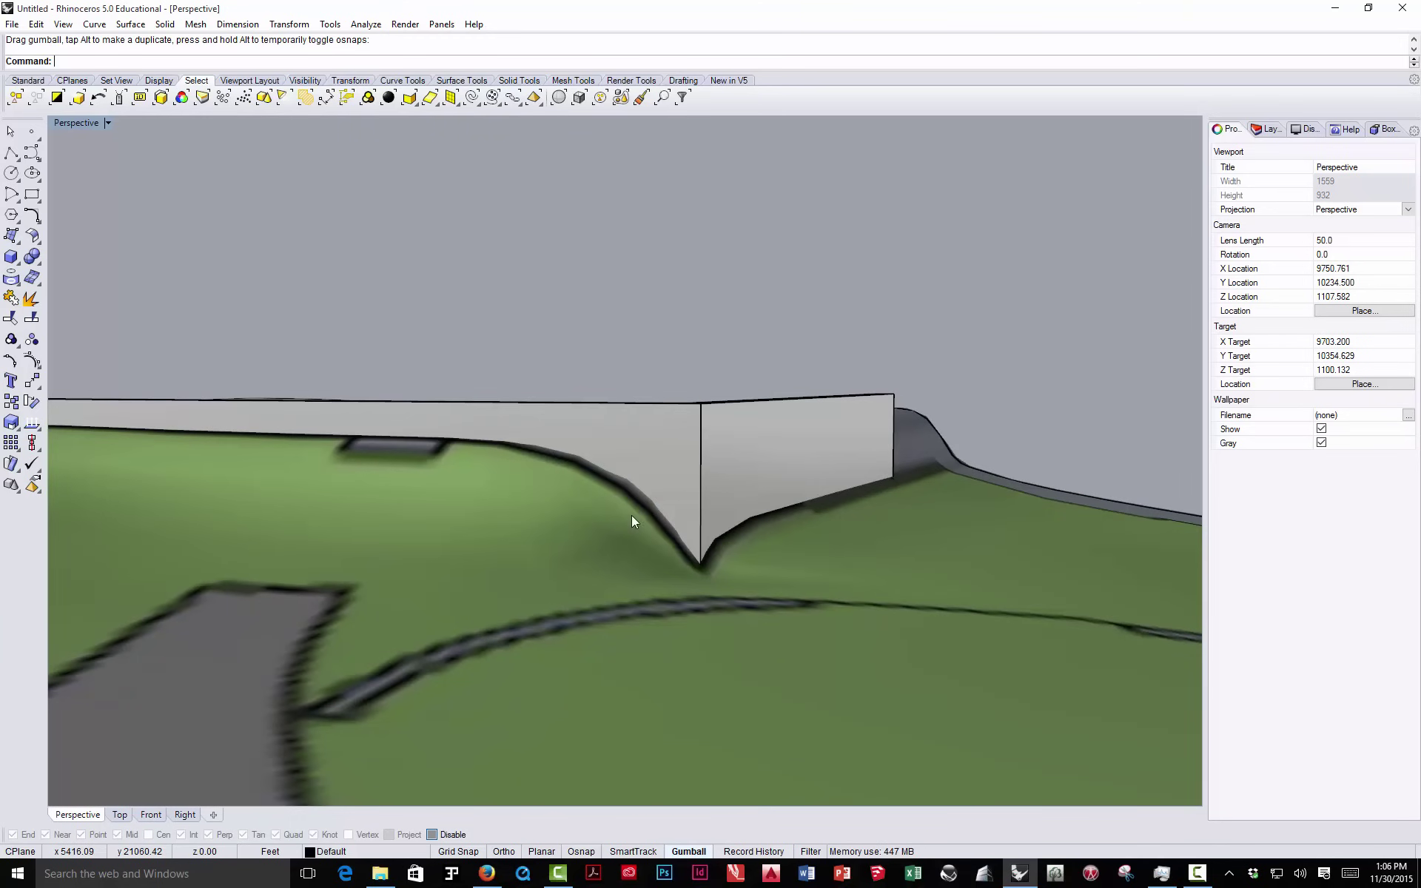
right_drag(819, 481, 612, 542)
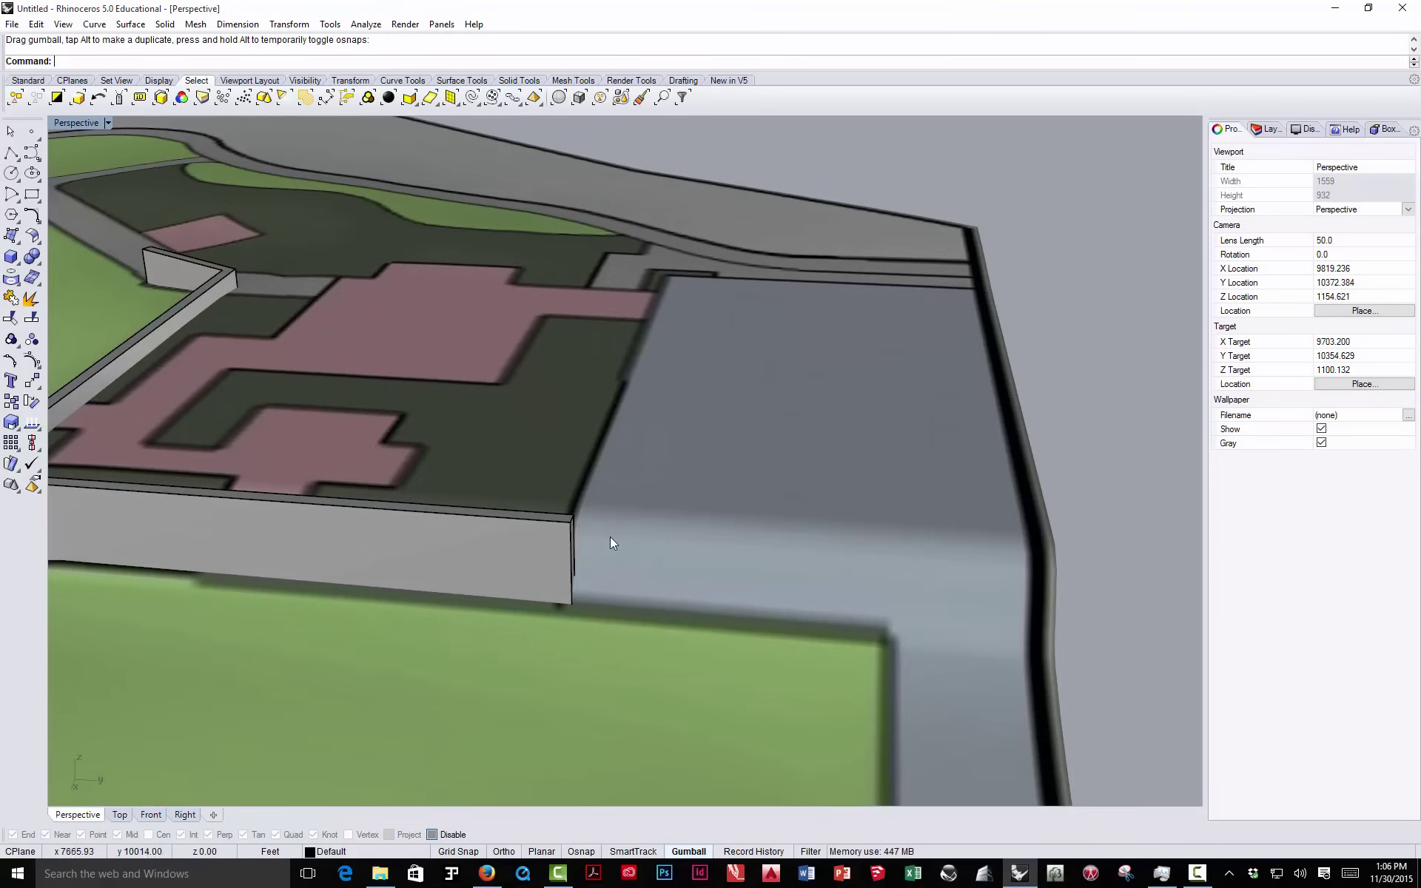
scroll(703, 562, down, 2)
scroll(602, 557, up, 3)
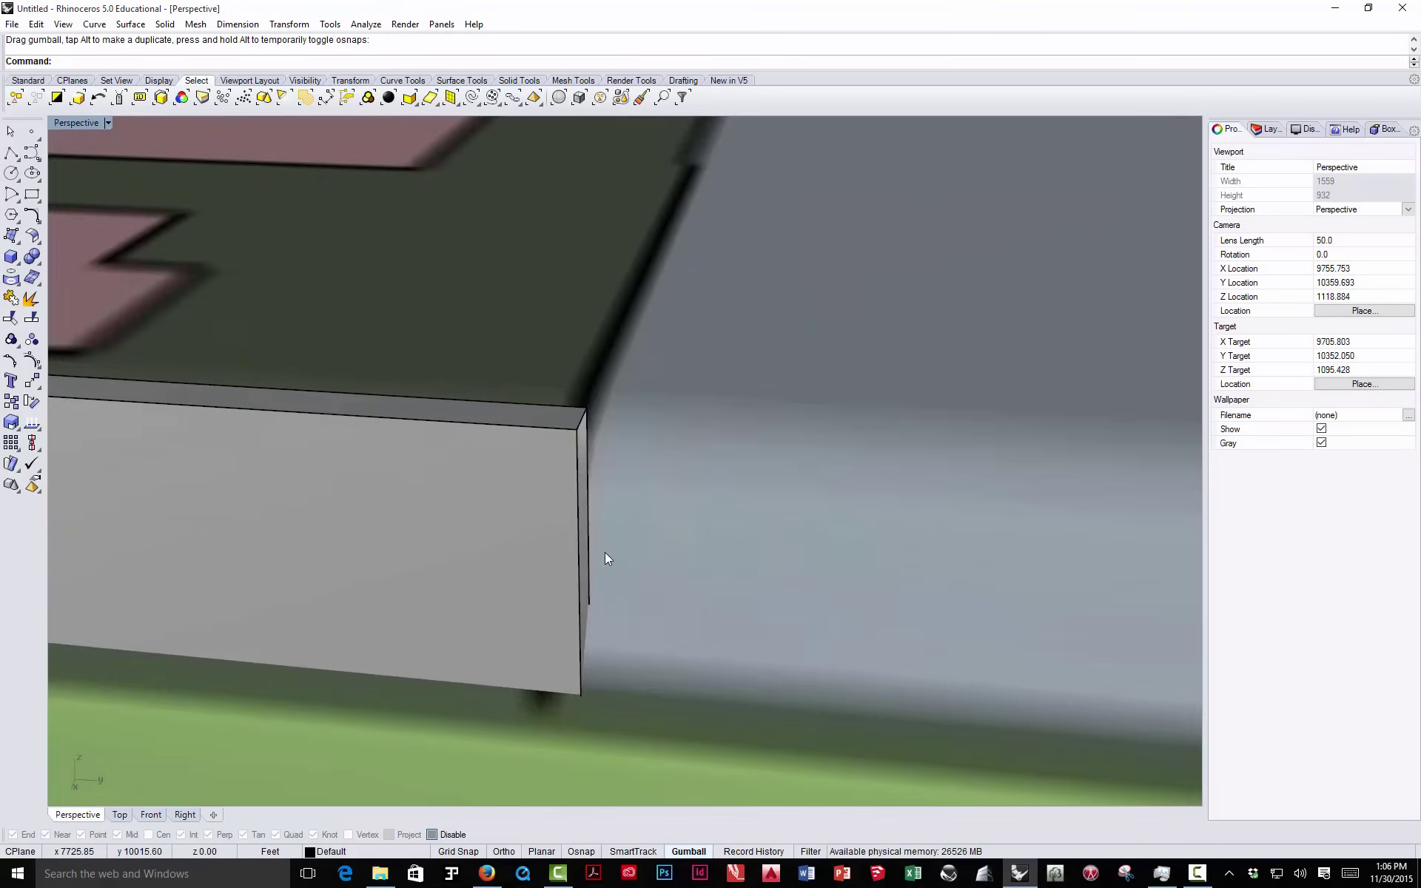
scroll(767, 543, down, 5)
mouse_move(568, 534)
right_down()
mouse_move(517, 495)
mouse_move(450, 490)
mouse_move(565, 505)
right_up()
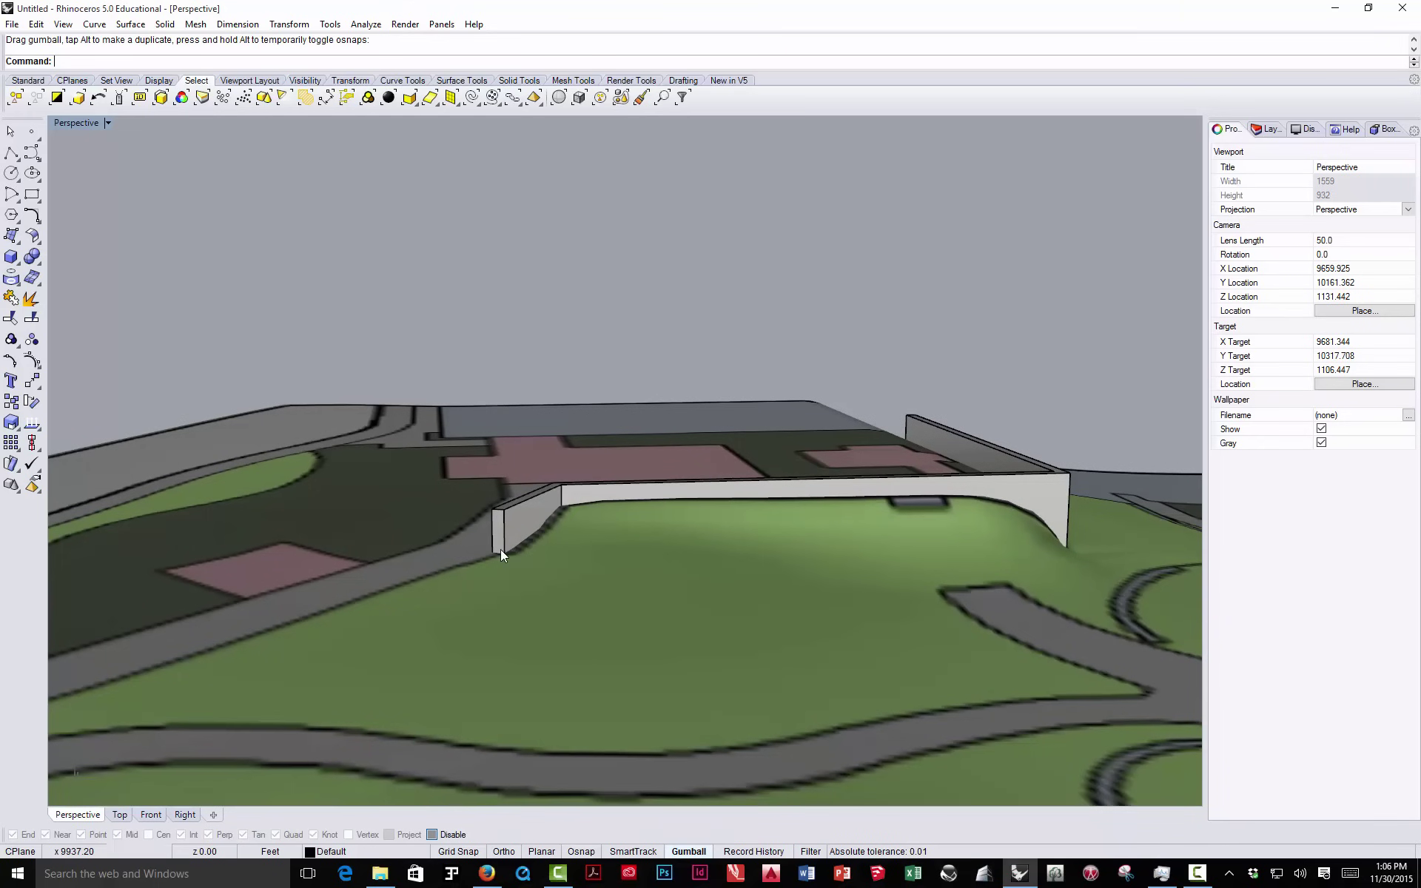
- Select the angled wall, fine-tune its height against the pad and terrain, and deselect it
click(526, 511)
scroll(737, 465, up, 4)
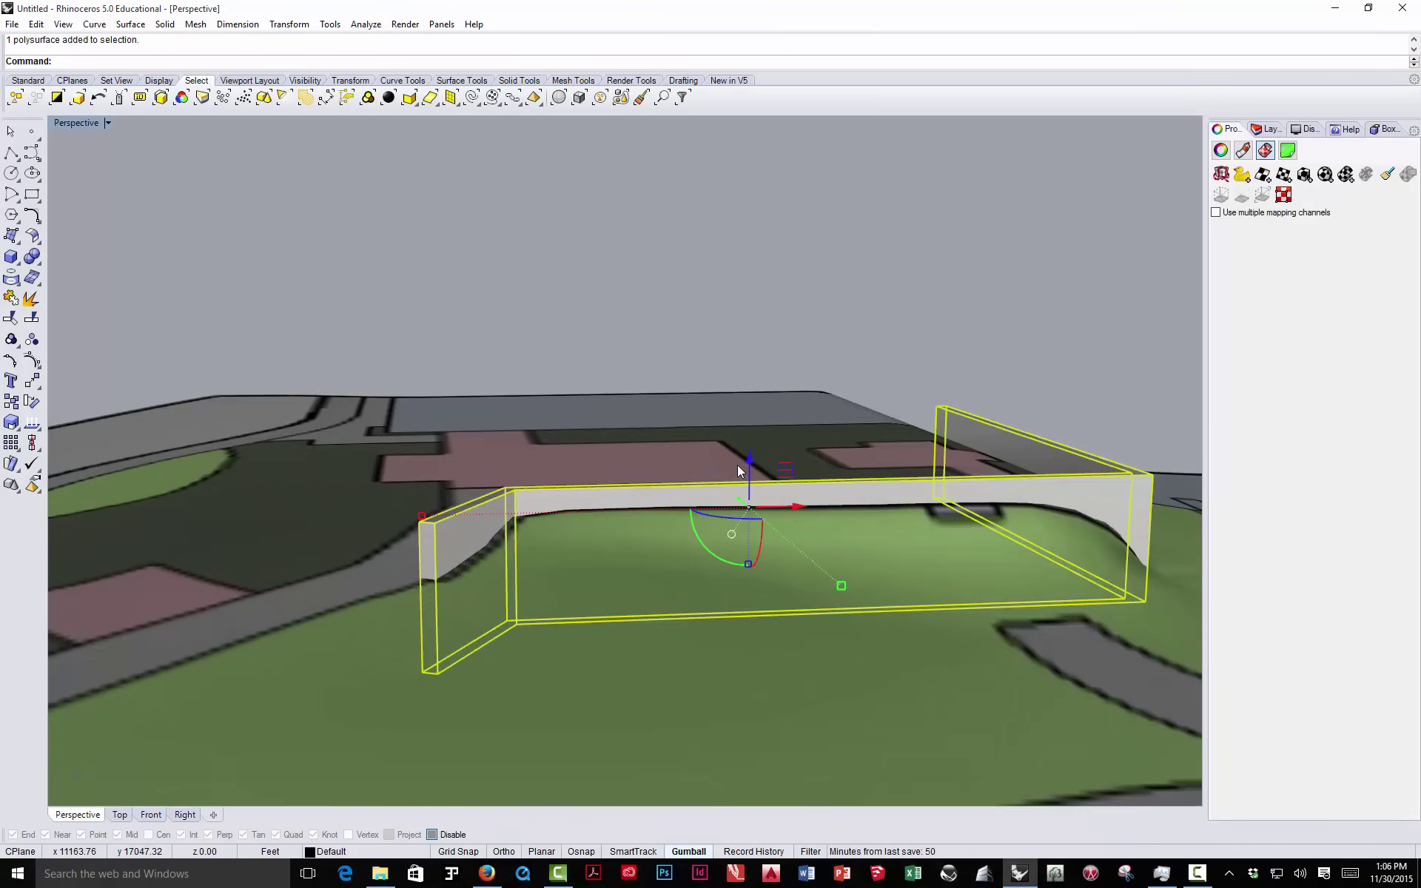
drag(753, 478, 751, 544)
click(771, 292)
scroll(717, 437, down, 6)
right_drag(907, 475, 641, 527)
scroll(564, 556, down, 5)
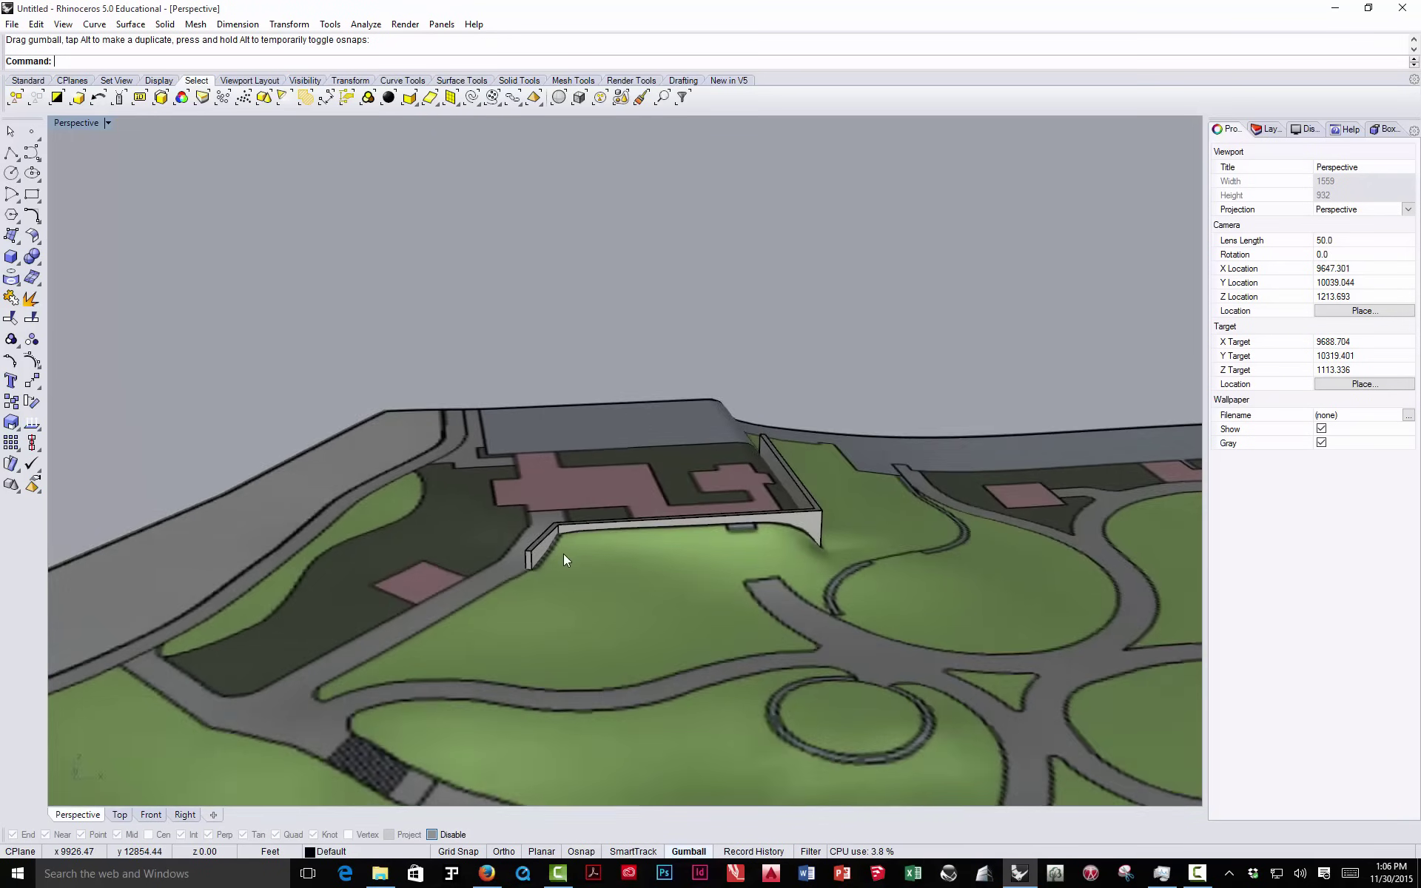
- Select the terrain surface and turn on its control points around the wall's deep outer corner
right_drag(562, 553, 445, 517)
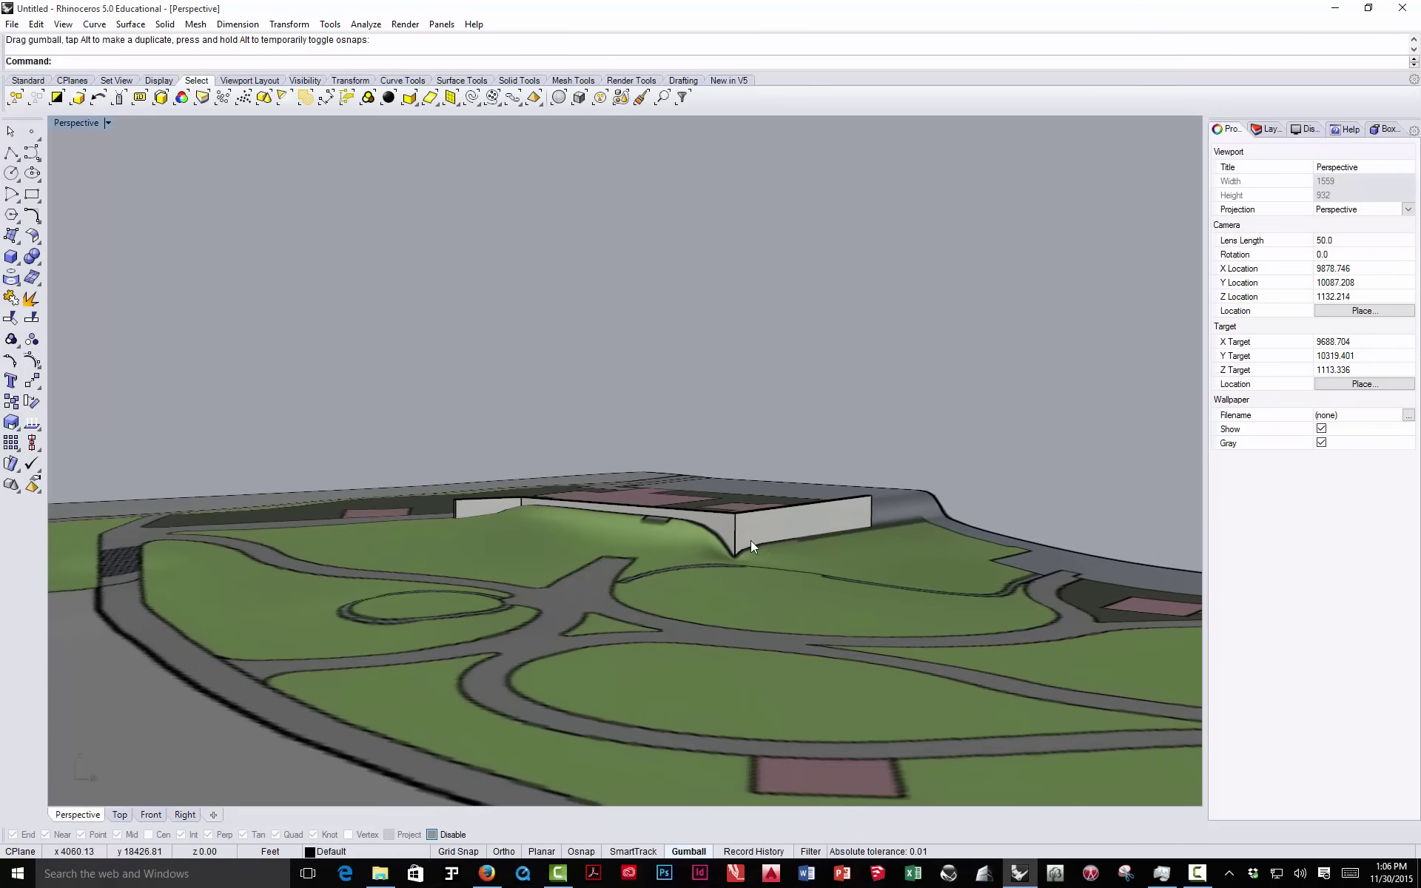
scroll(704, 540, up, 4)
scroll(706, 544, down, 2)
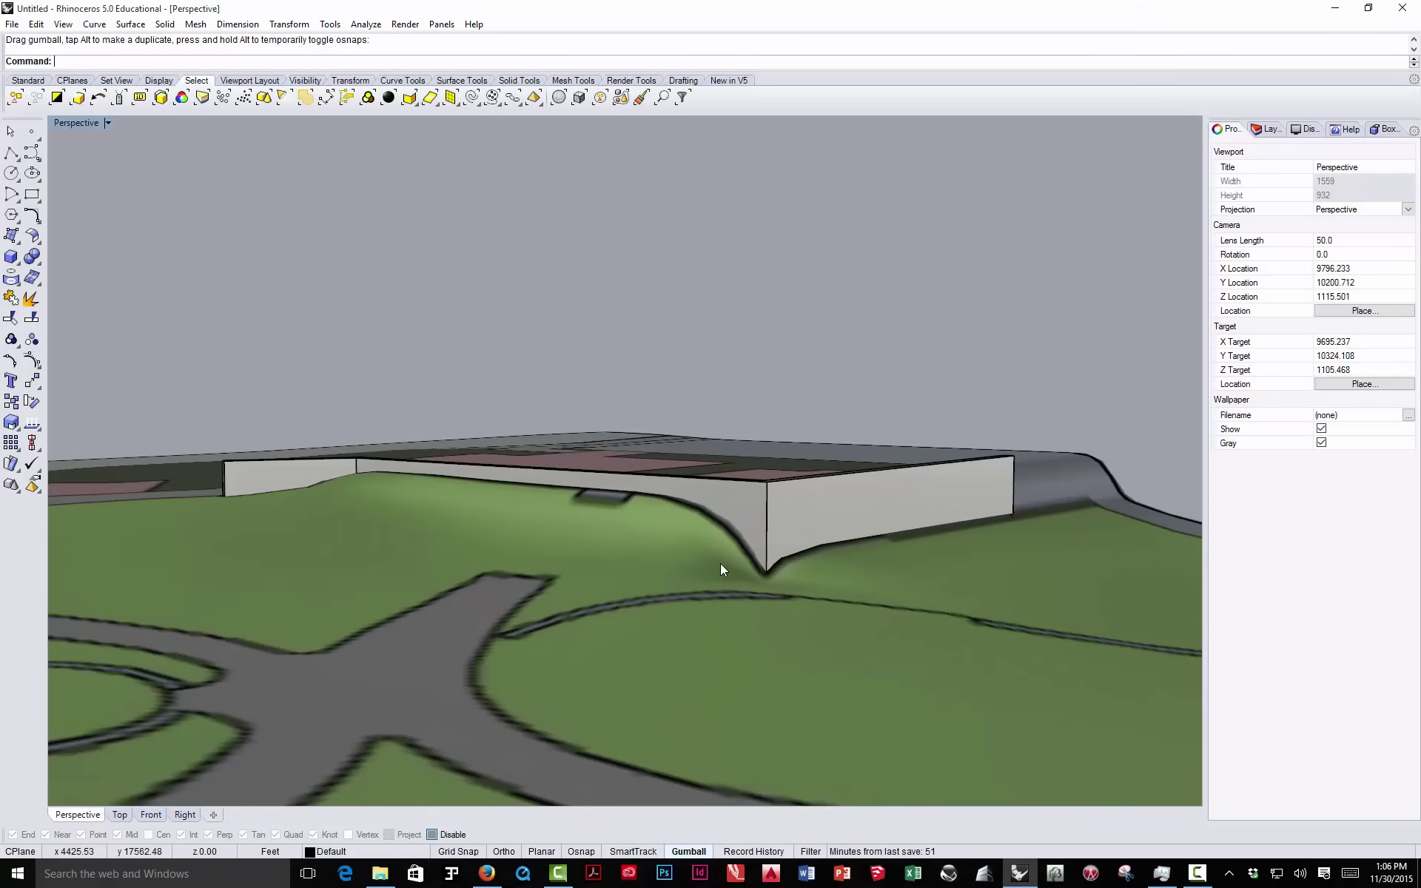
click(806, 567)
click(33, 364)
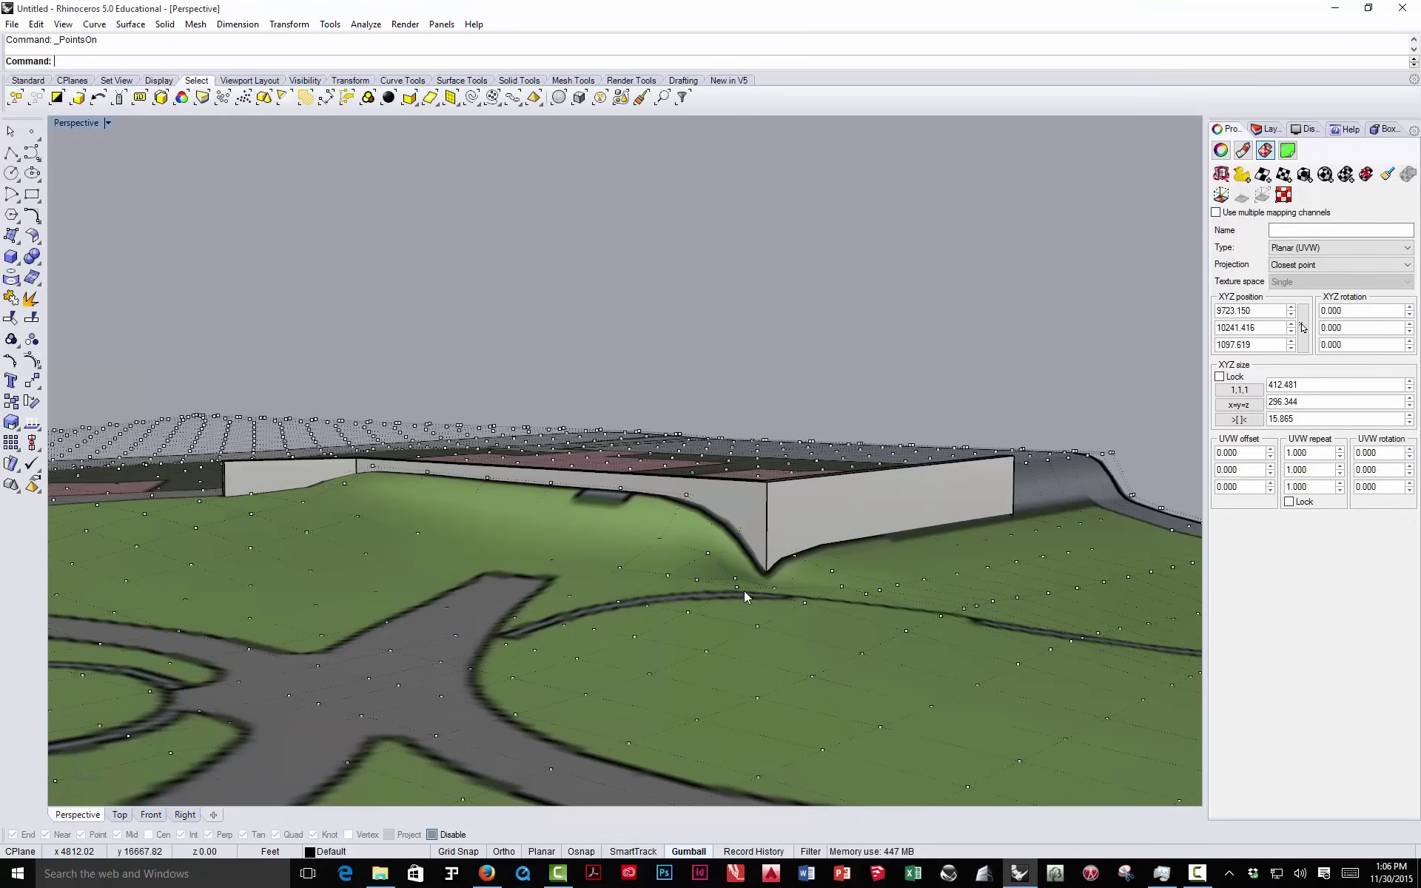
right_drag(745, 597, 727, 626)
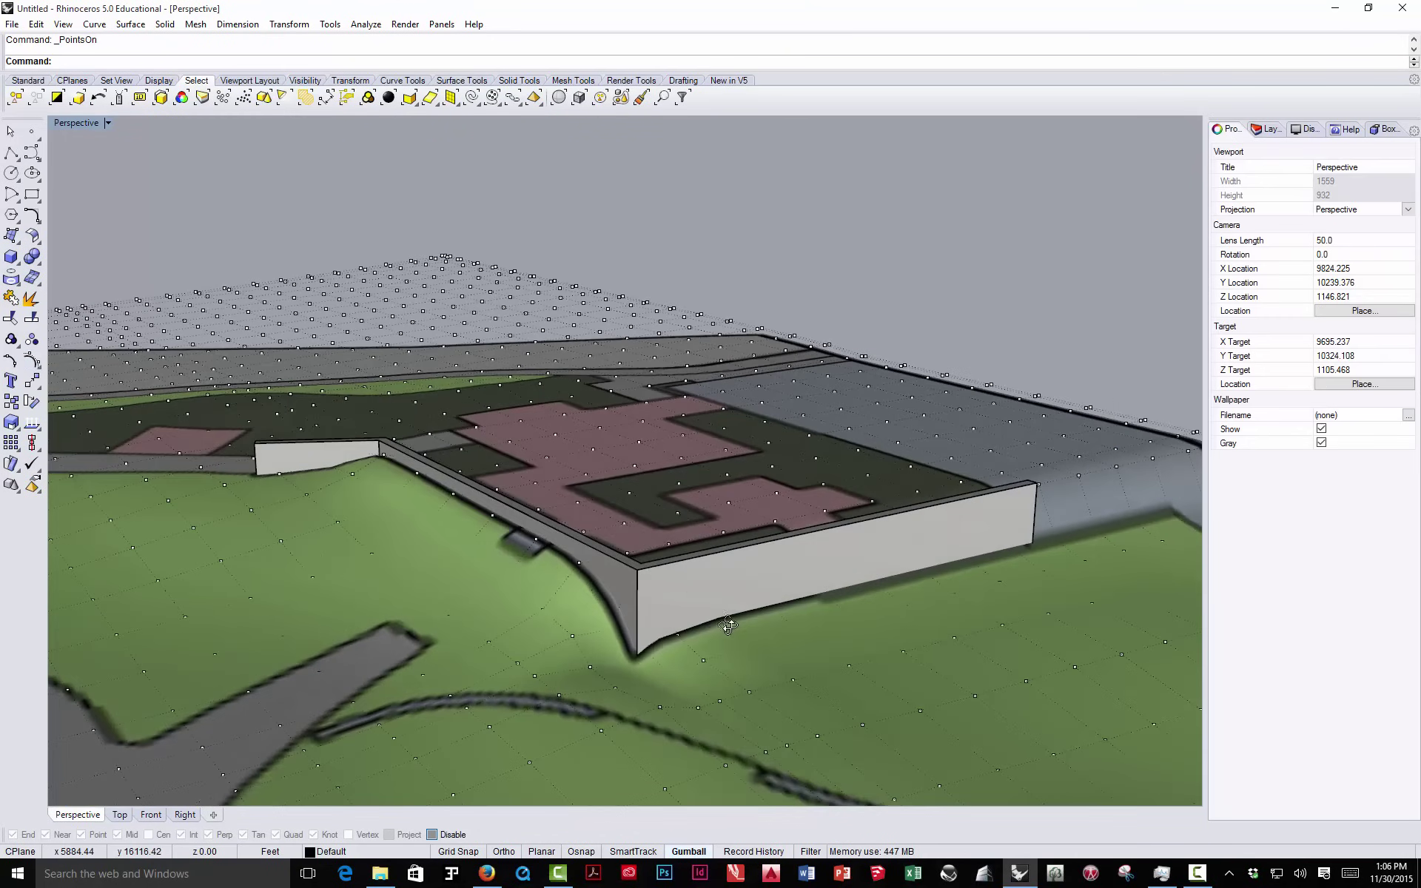
- Lock the angled wall so that only the terrain's control points can be picked
click(686, 584)
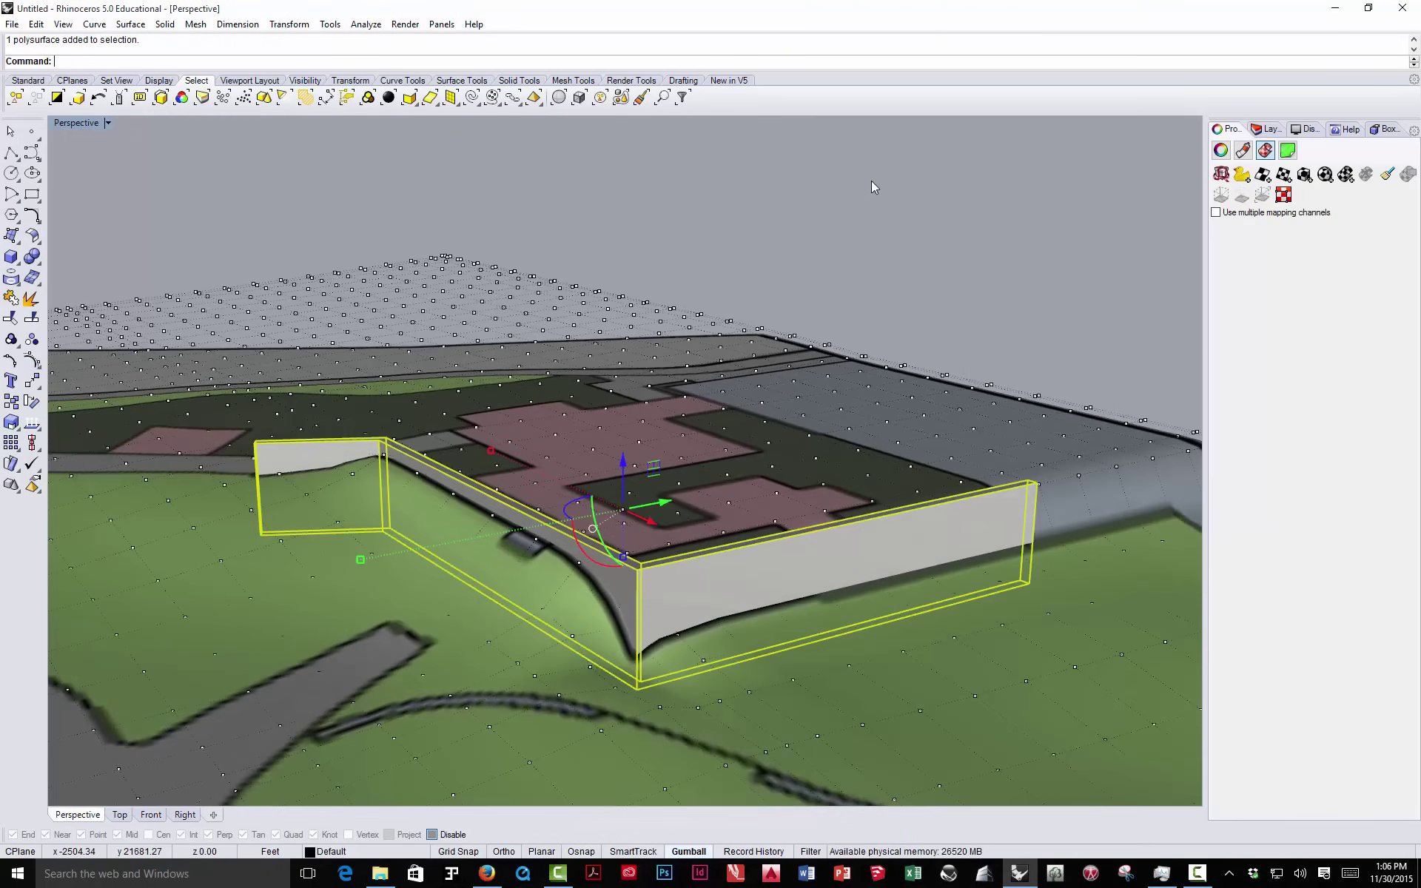
text(cl)
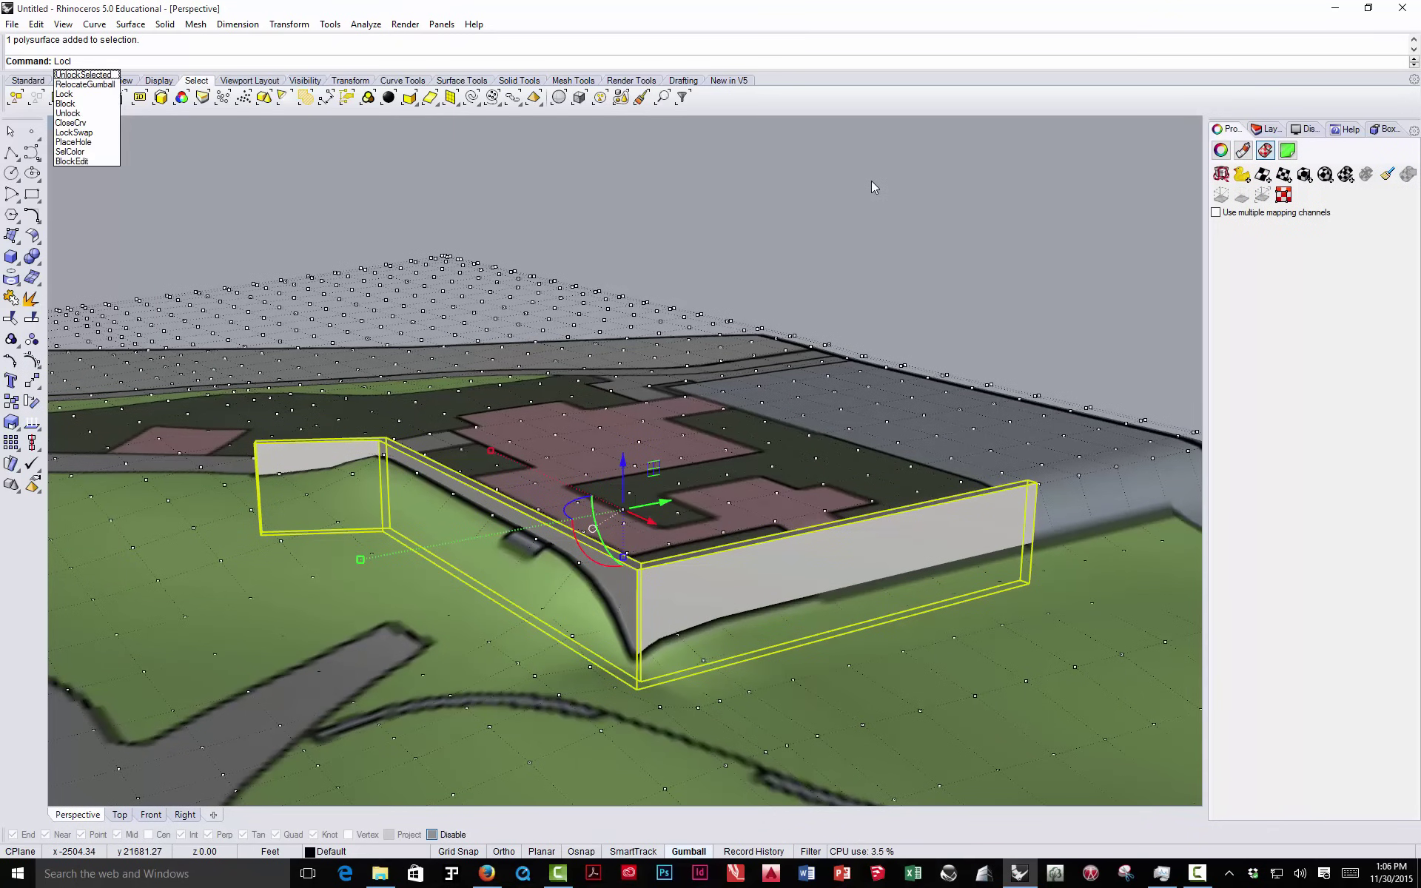
key(BackSpace)
text(k)
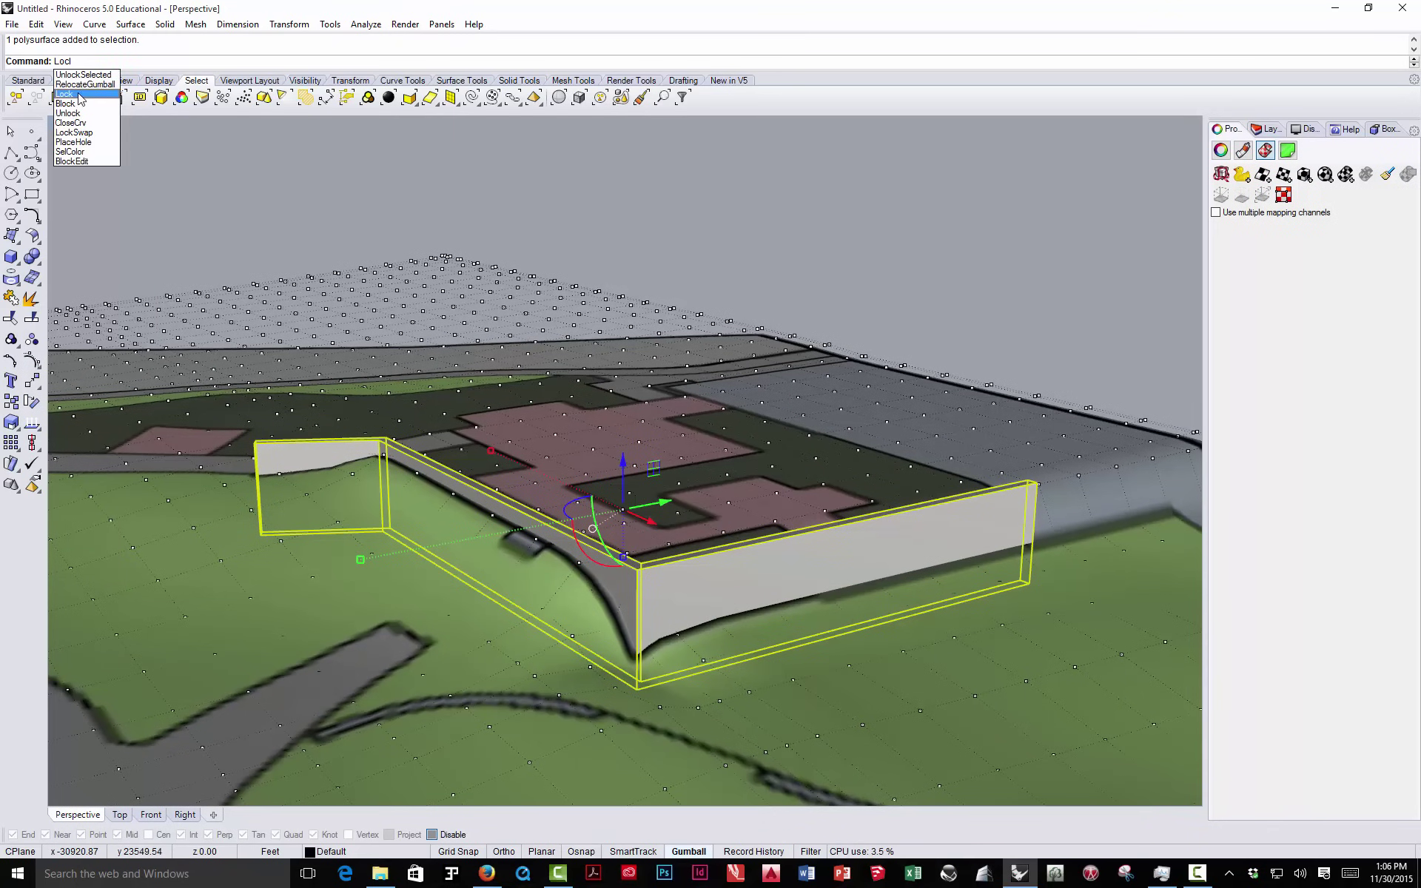
key(Return)
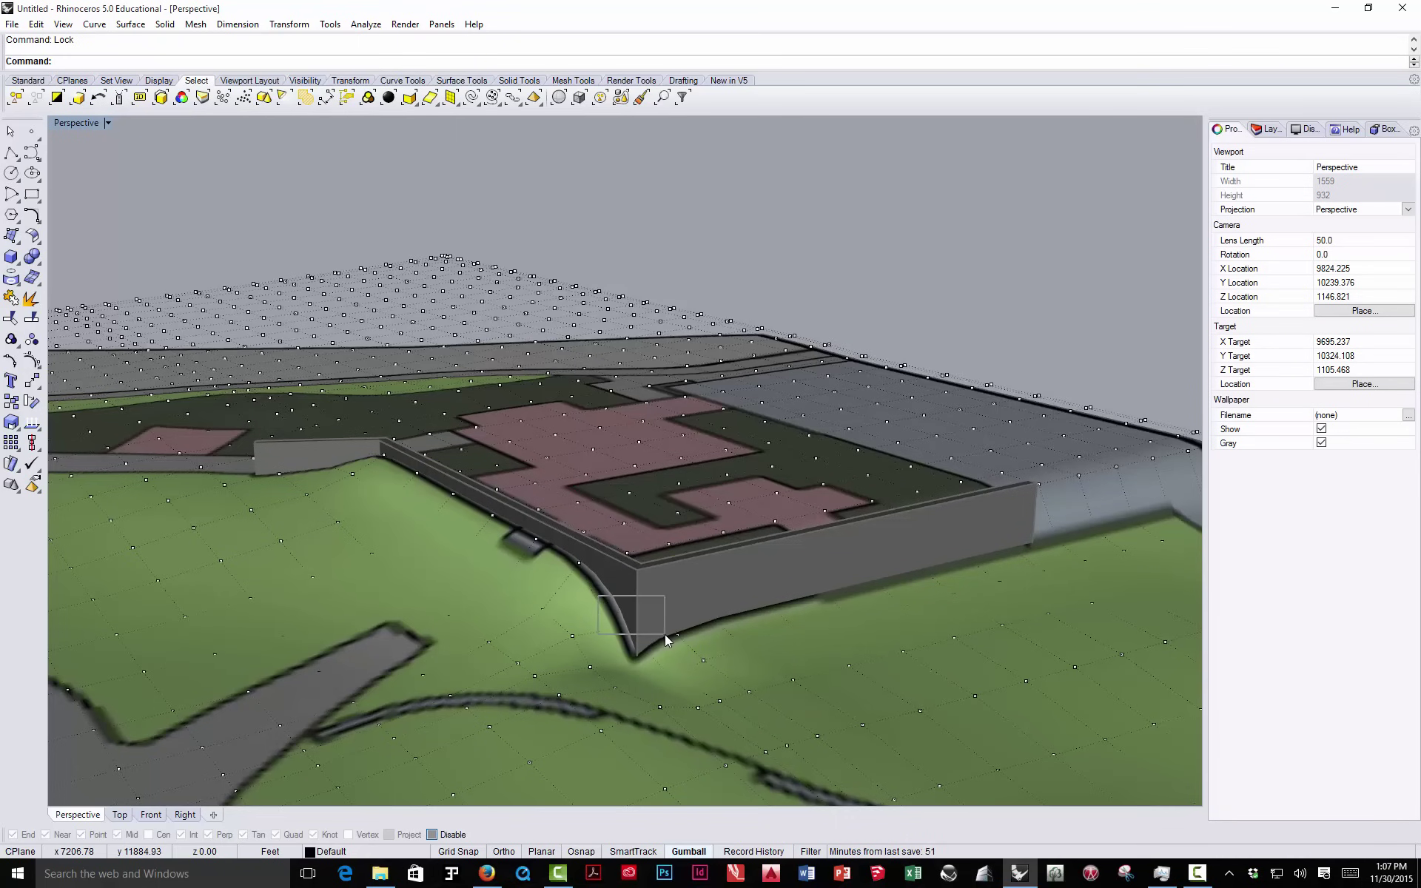
- Raise the terrain control point beside the wall's outer corner, under the long face, and deselect it
click(610, 629)
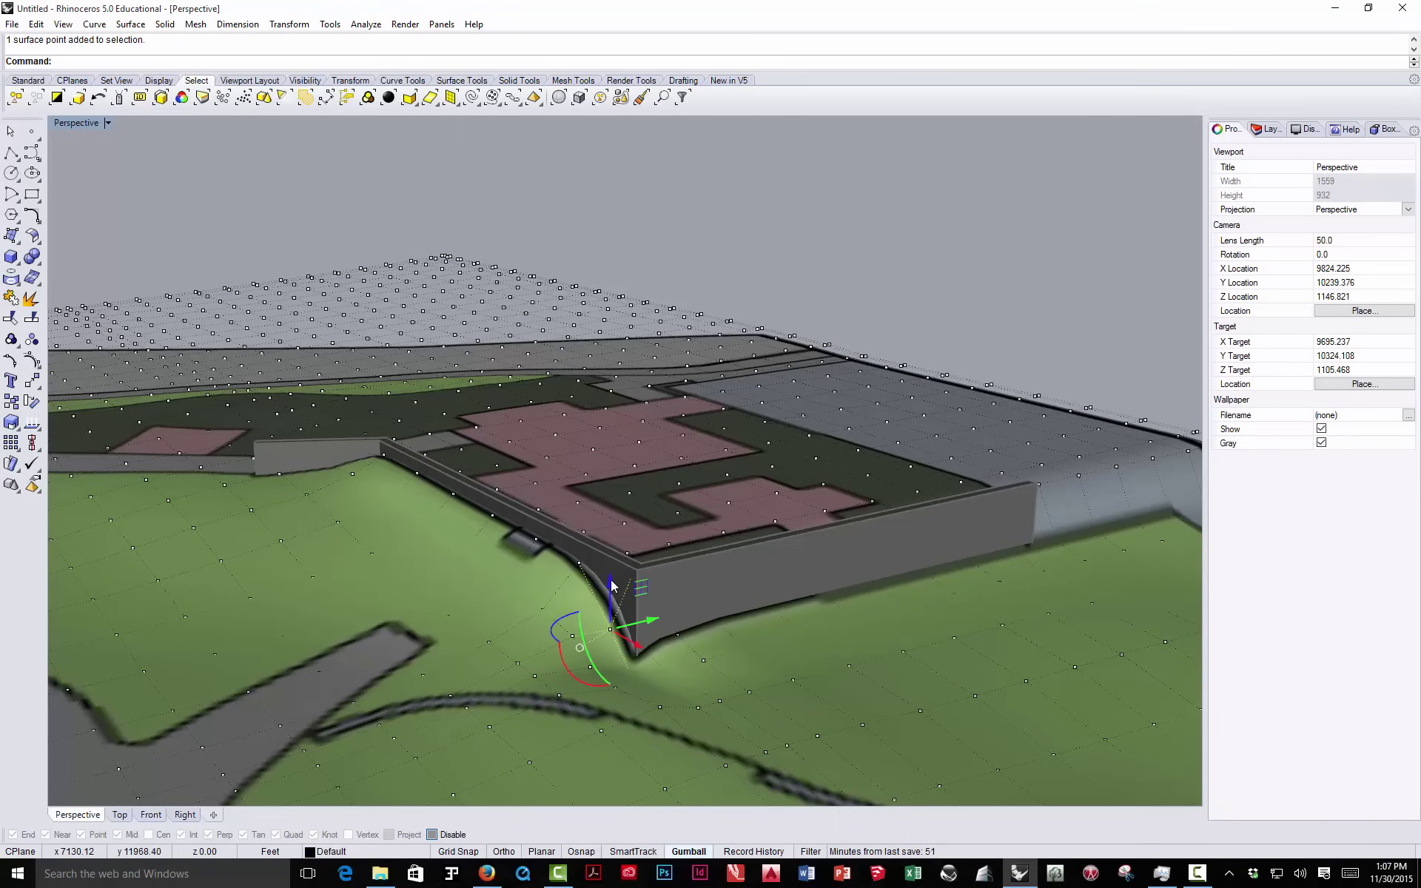
drag(611, 585, 611, 557)
key(Escape)
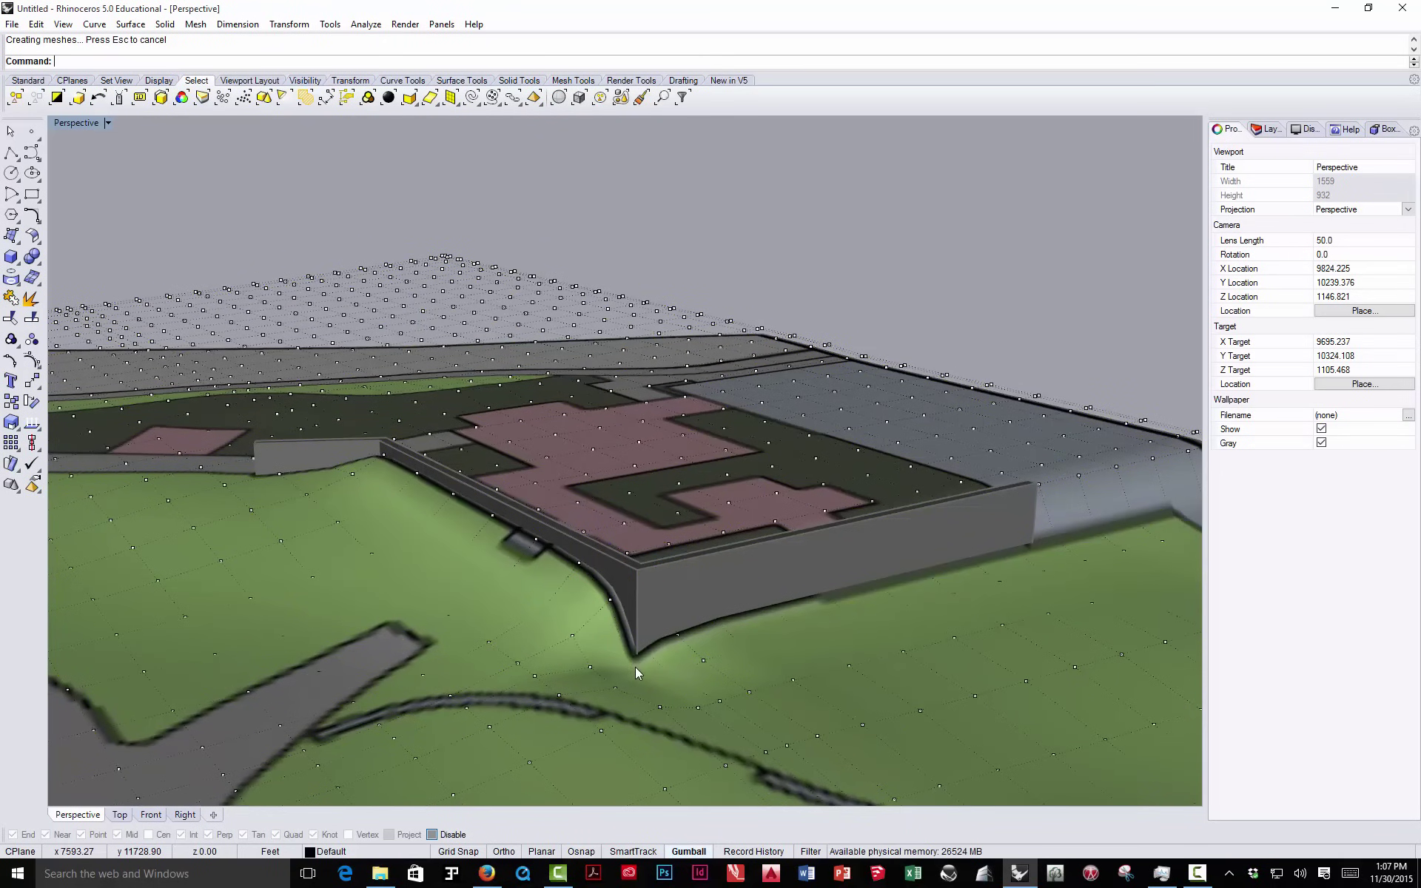
- Raise the terrain control point directly beneath the wall's outer corner to fill the dip there
right_drag(635, 668, 638, 574)
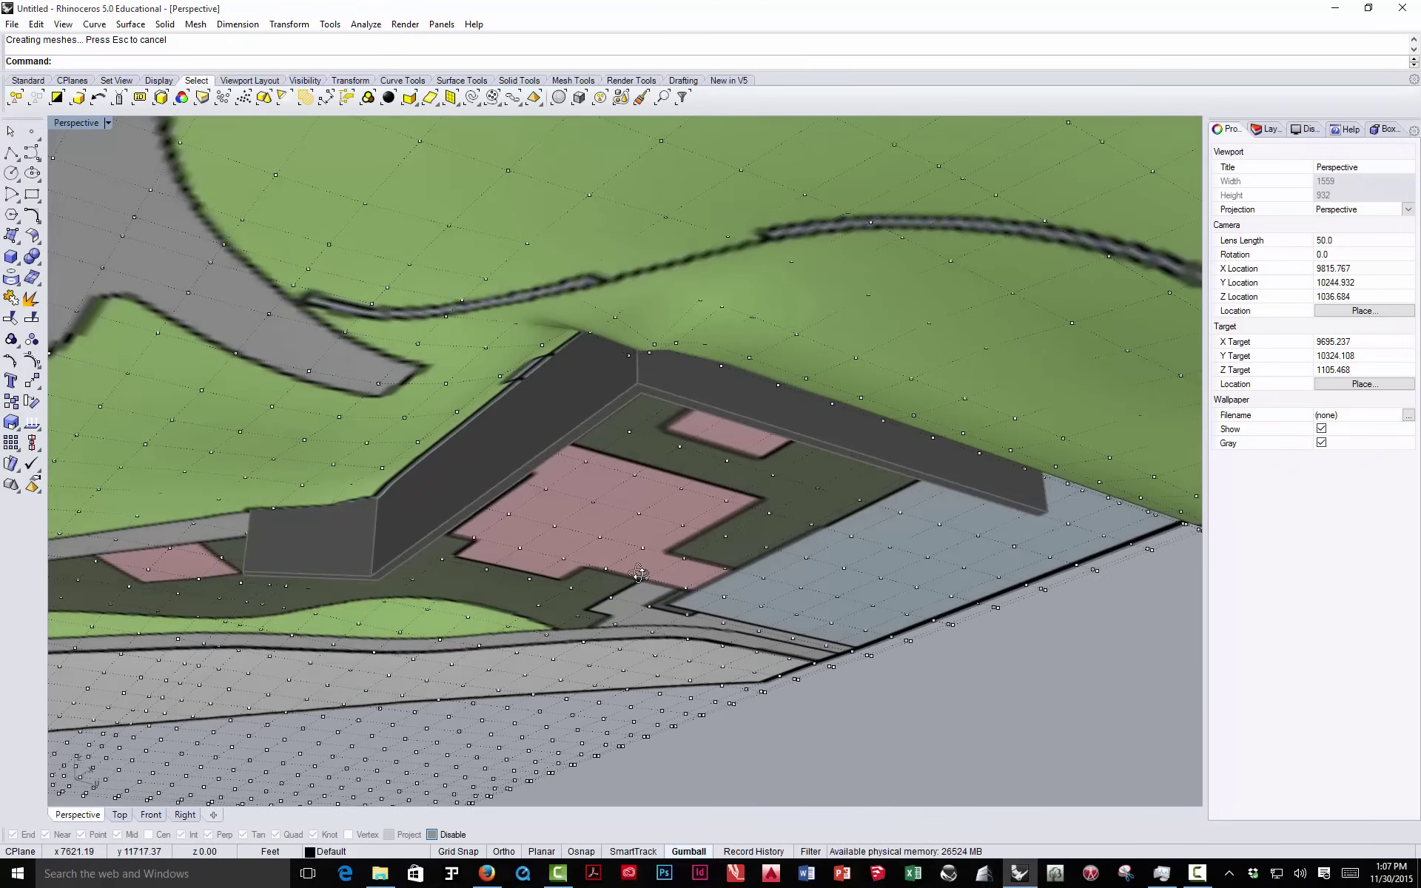
click(628, 353)
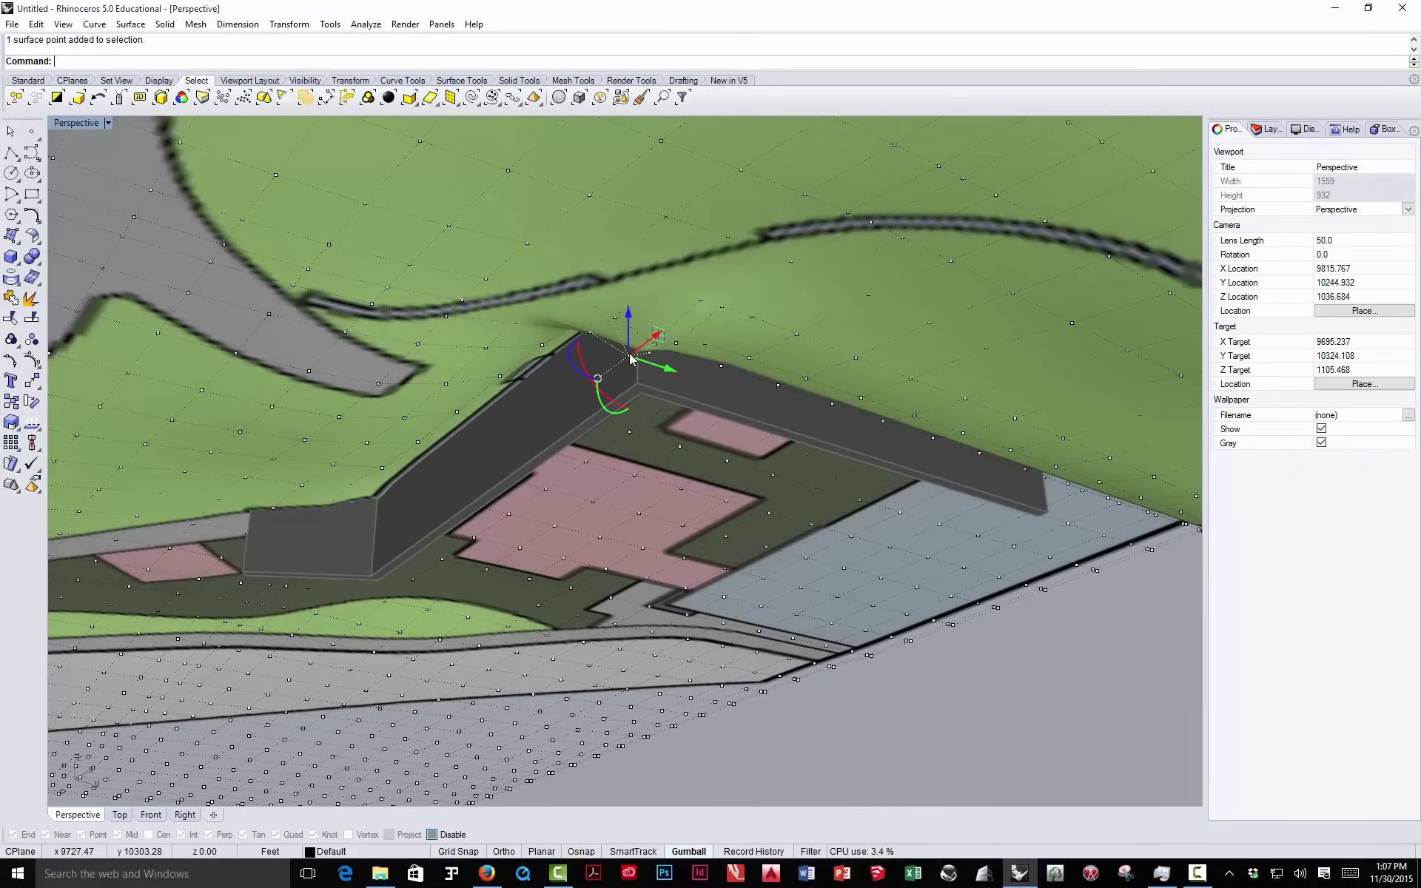
right_drag(647, 356, 678, 429)
scroll(666, 649, up, 5)
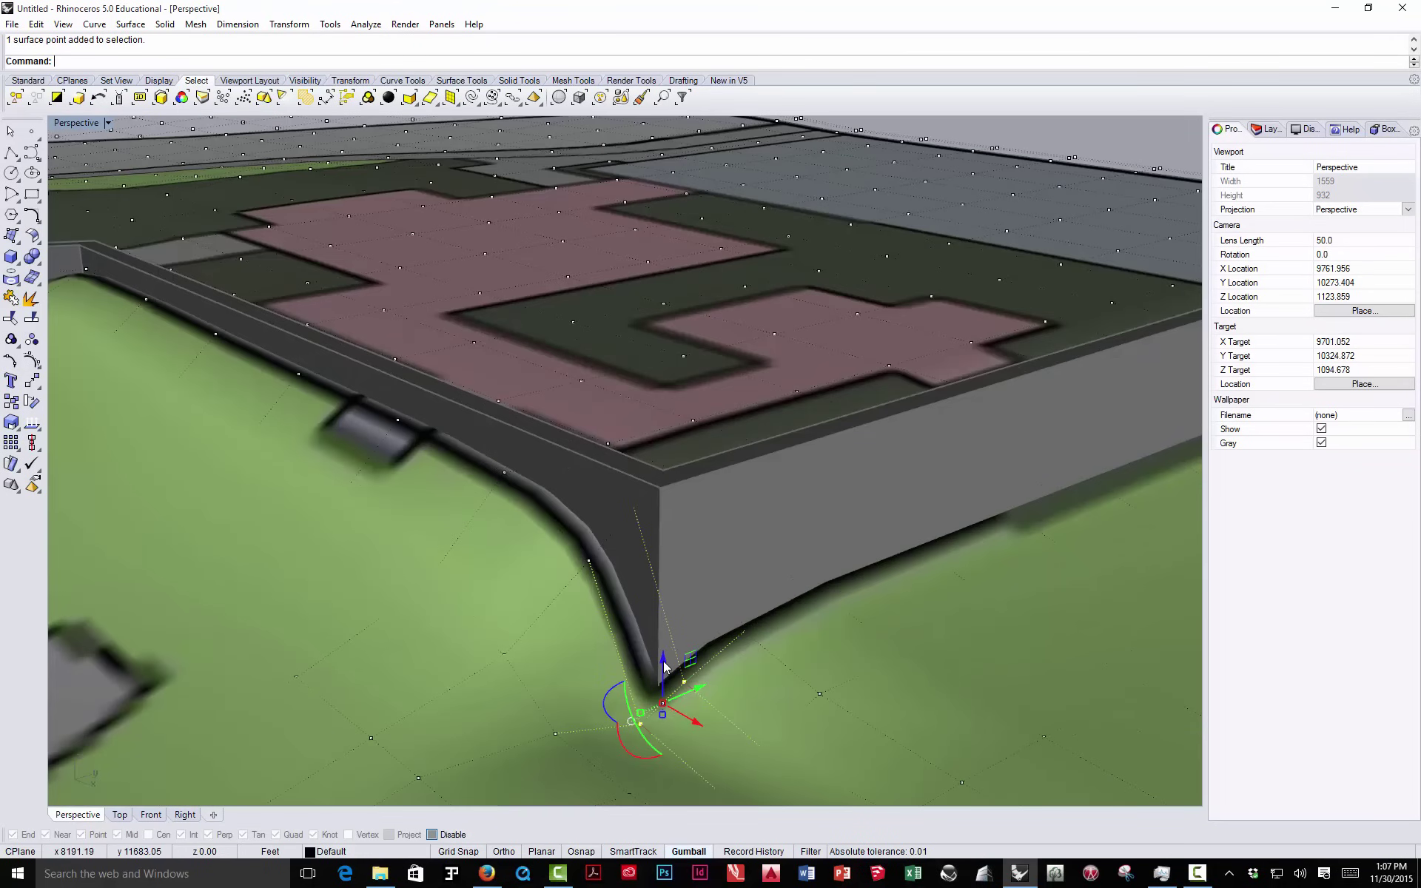
drag(664, 666, 721, 592)
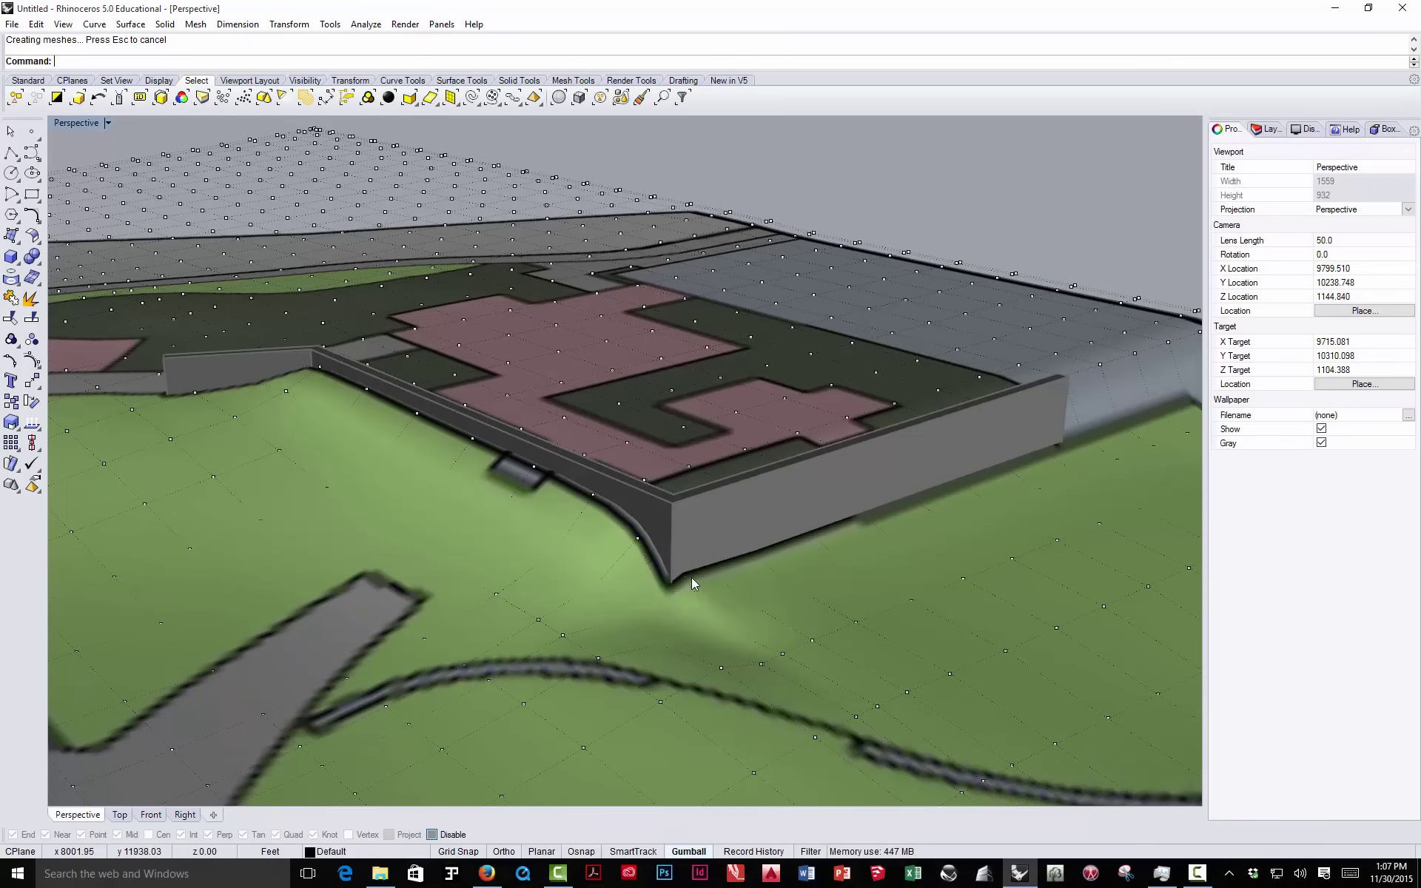
- Lower the raised terrain control point at the wall's outer corner slightly to smooth the ground, and deselect it
click(682, 574)
drag(685, 534, 688, 590)
scroll(666, 578, down, 5)
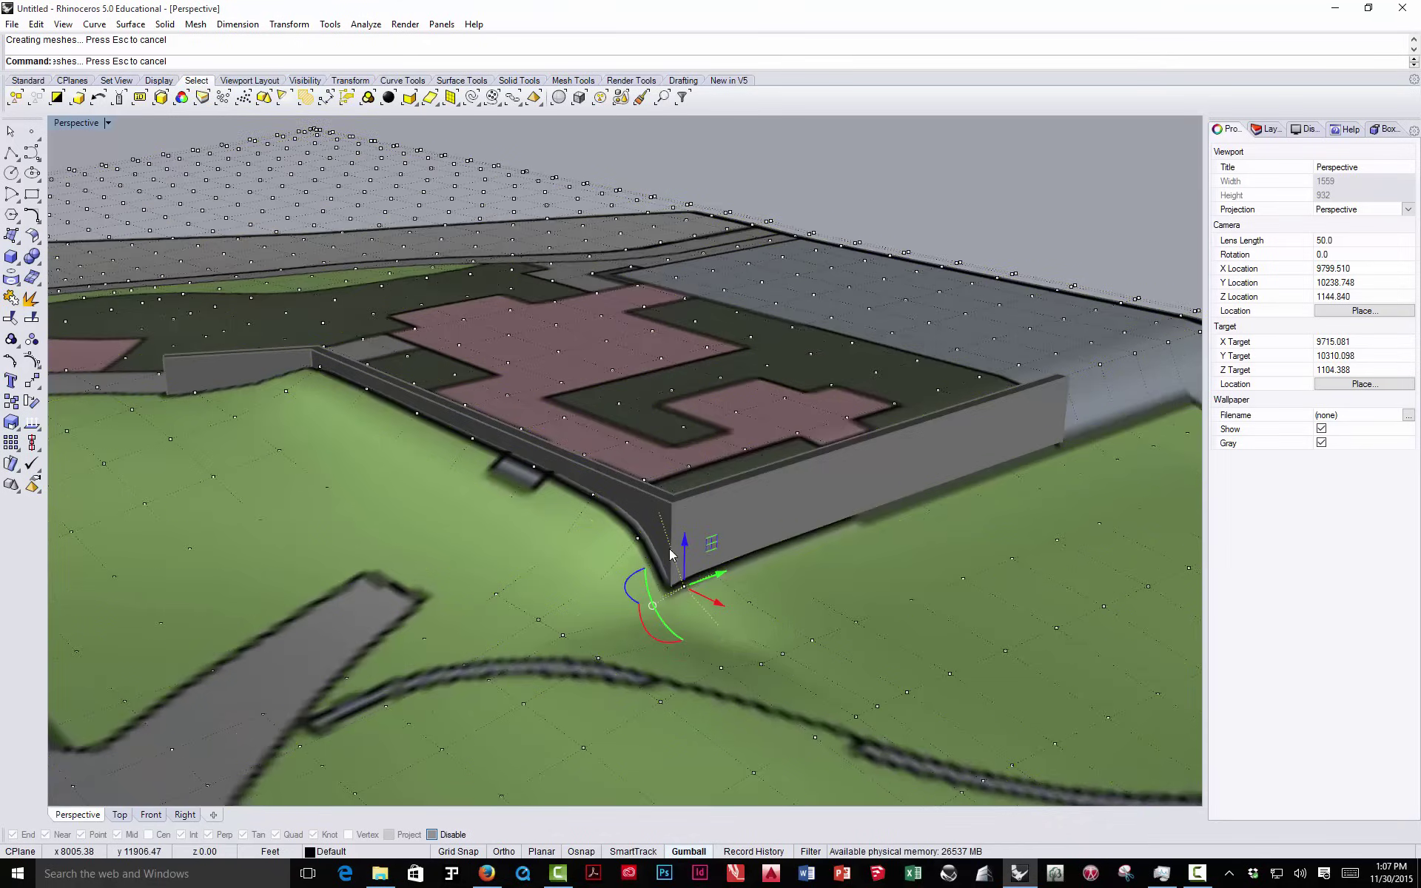
scroll(661, 559, up, 3)
key(Escape)
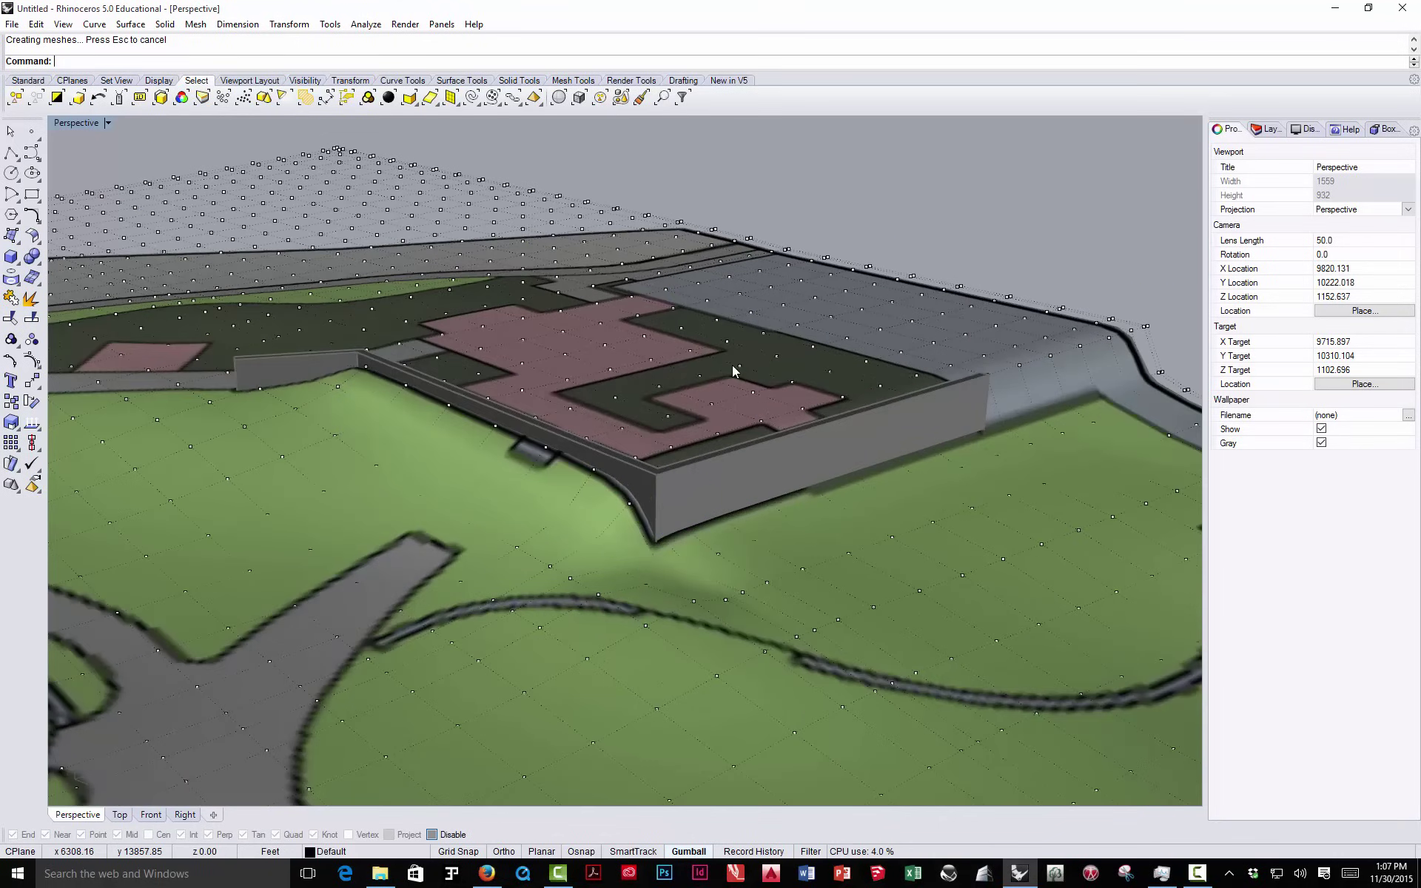
- Check the reshaped ground at the wall's corner and turn off the terrain's control points
scroll(650, 537, up, 3)
right_drag(649, 536, 685, 554)
scroll(739, 520, down, 13)
scroll(693, 541, down, 10)
click(37, 361)
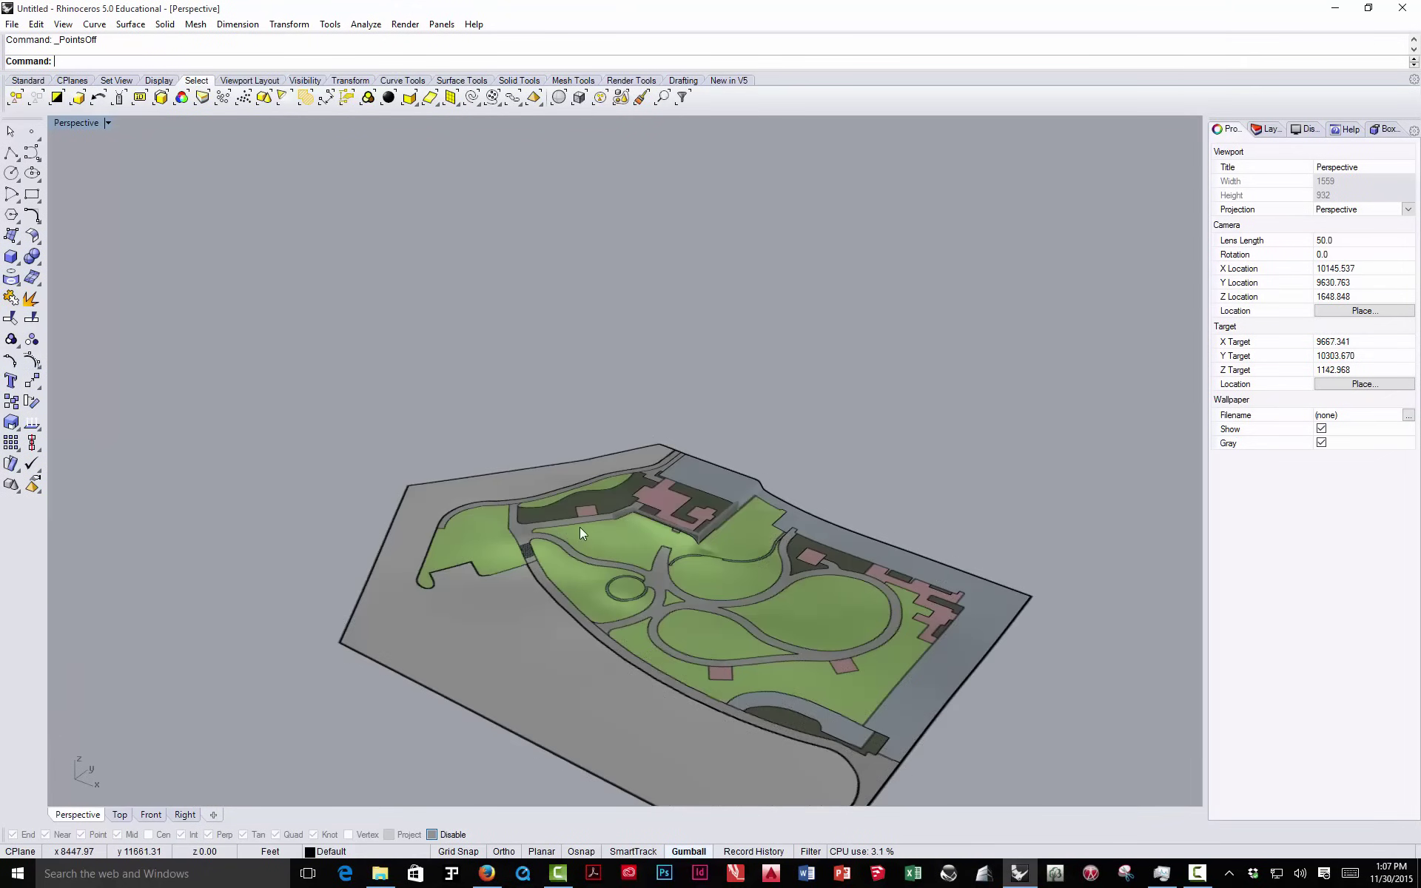
- Review the whole site with the reshaped terrain and unlock the angled wall
shift+right_drag(677, 596, 675, 310)
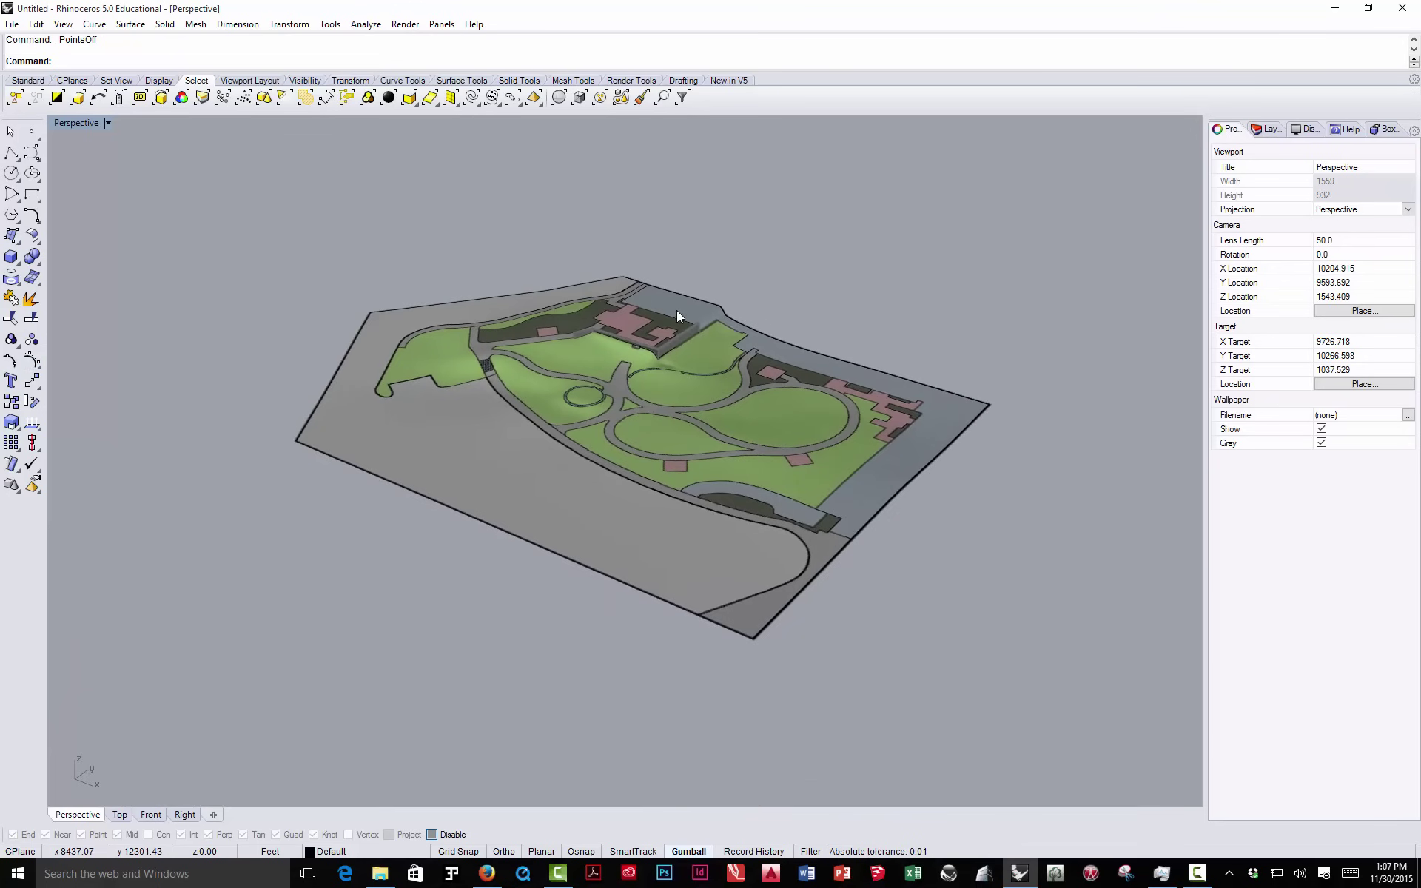
scroll(676, 311, up, 5)
right_drag(492, 408, 566, 477)
scroll(537, 477, up, 5)
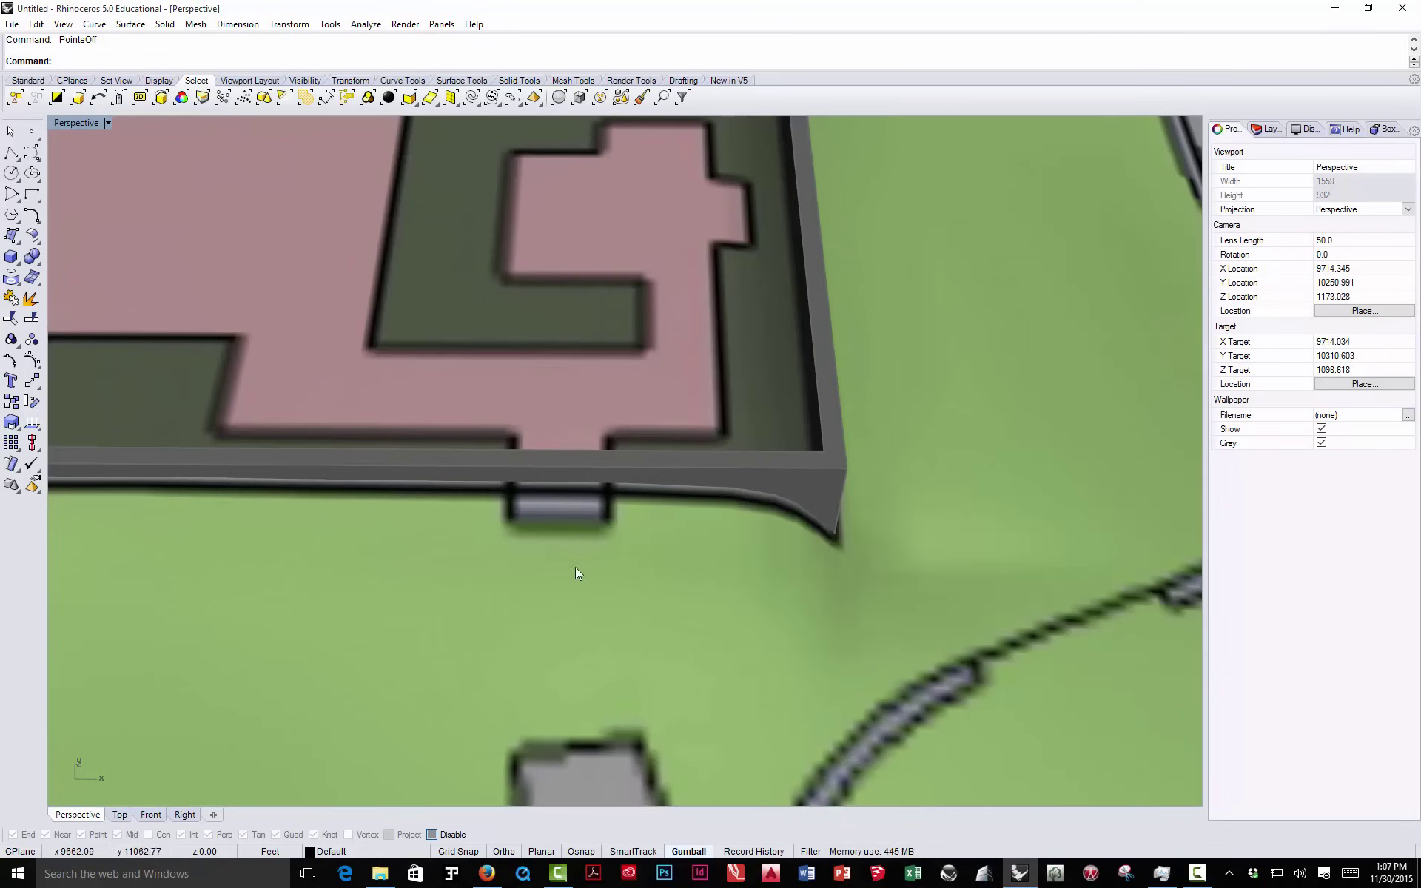
scroll(658, 465, down, 5)
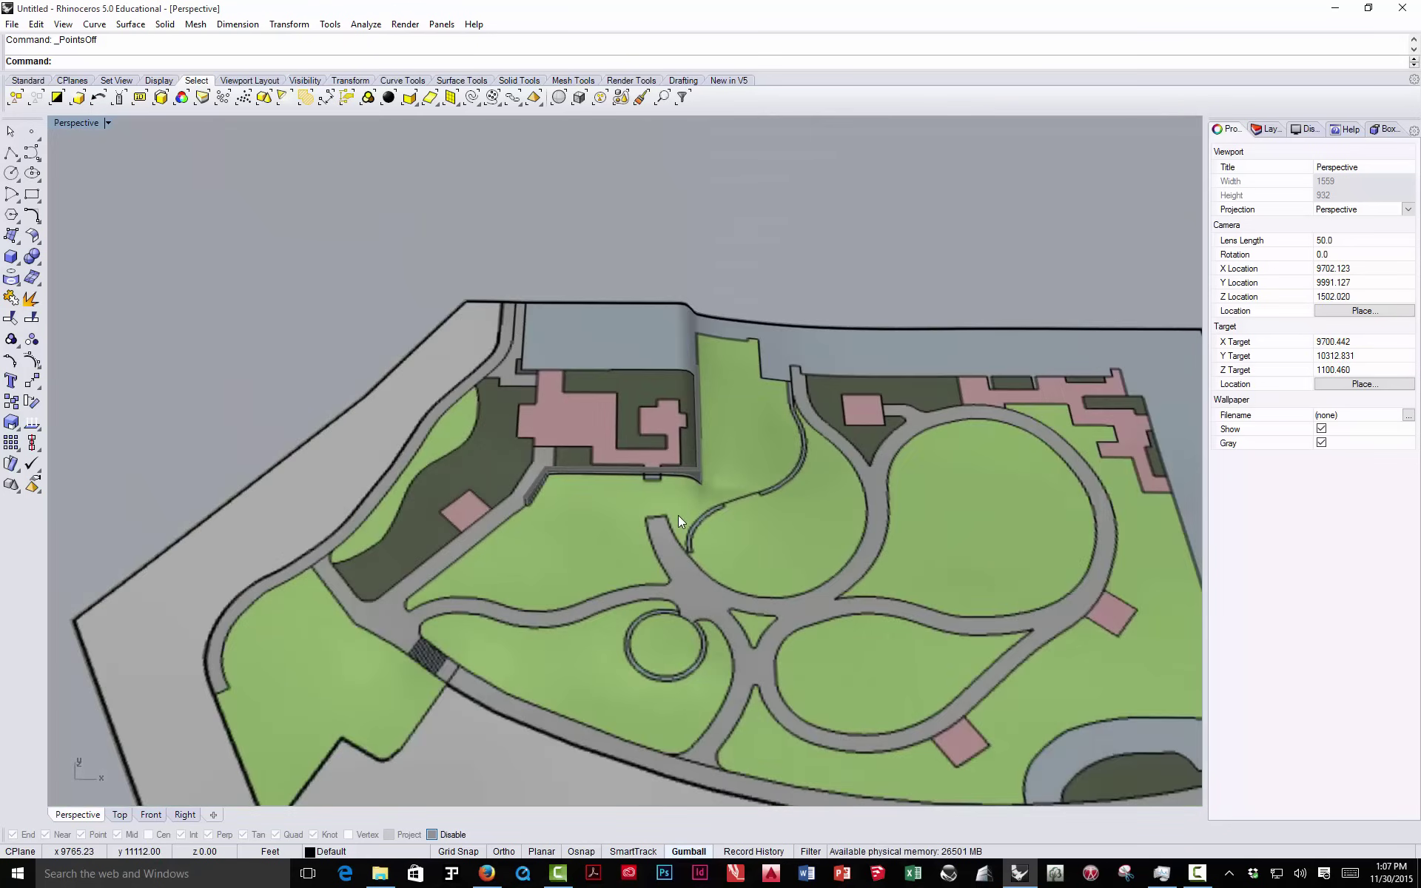
right_drag(678, 514, 686, 483)
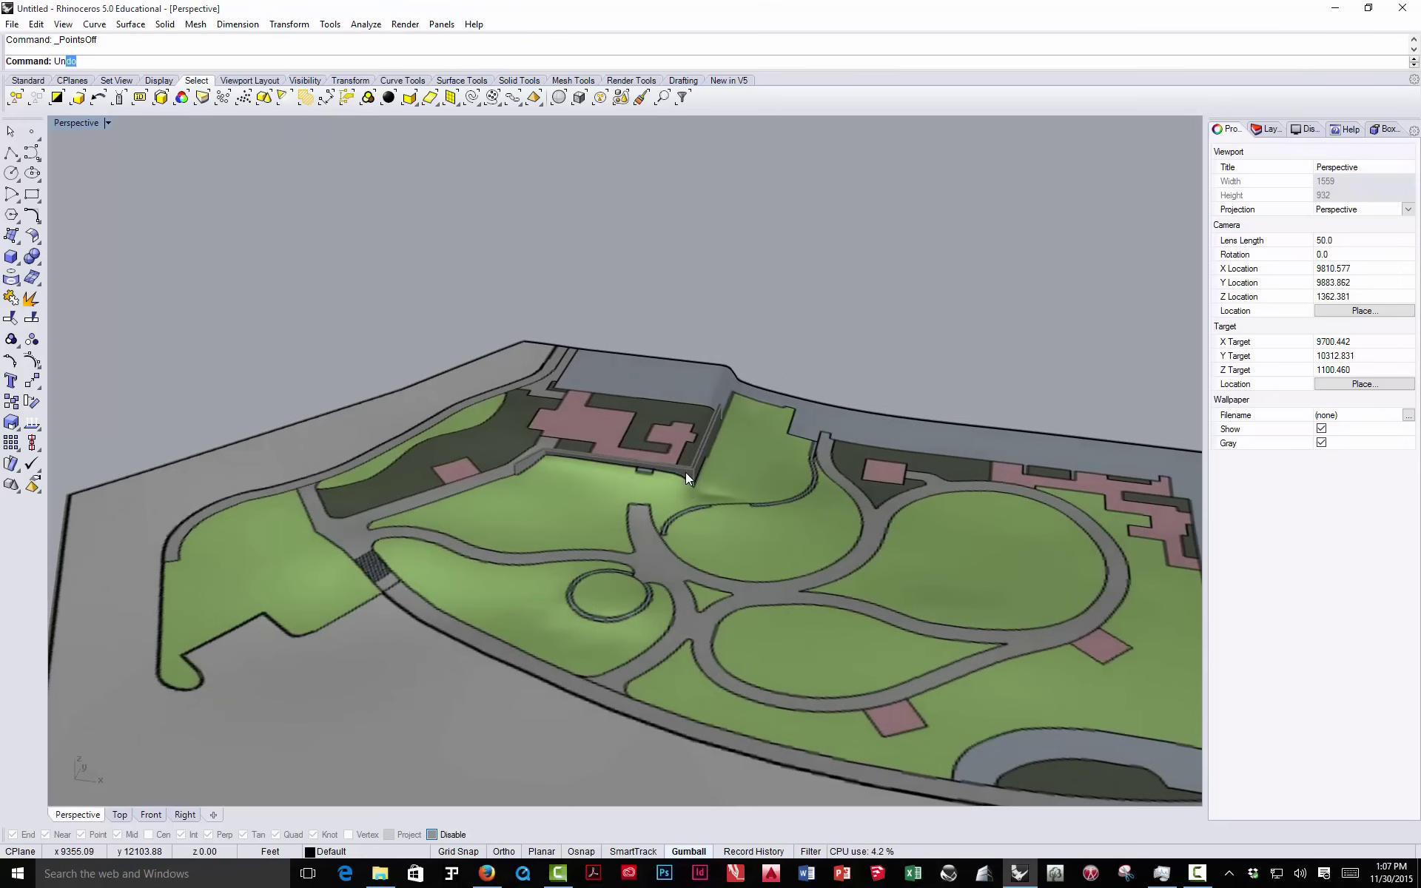
text(lcol)
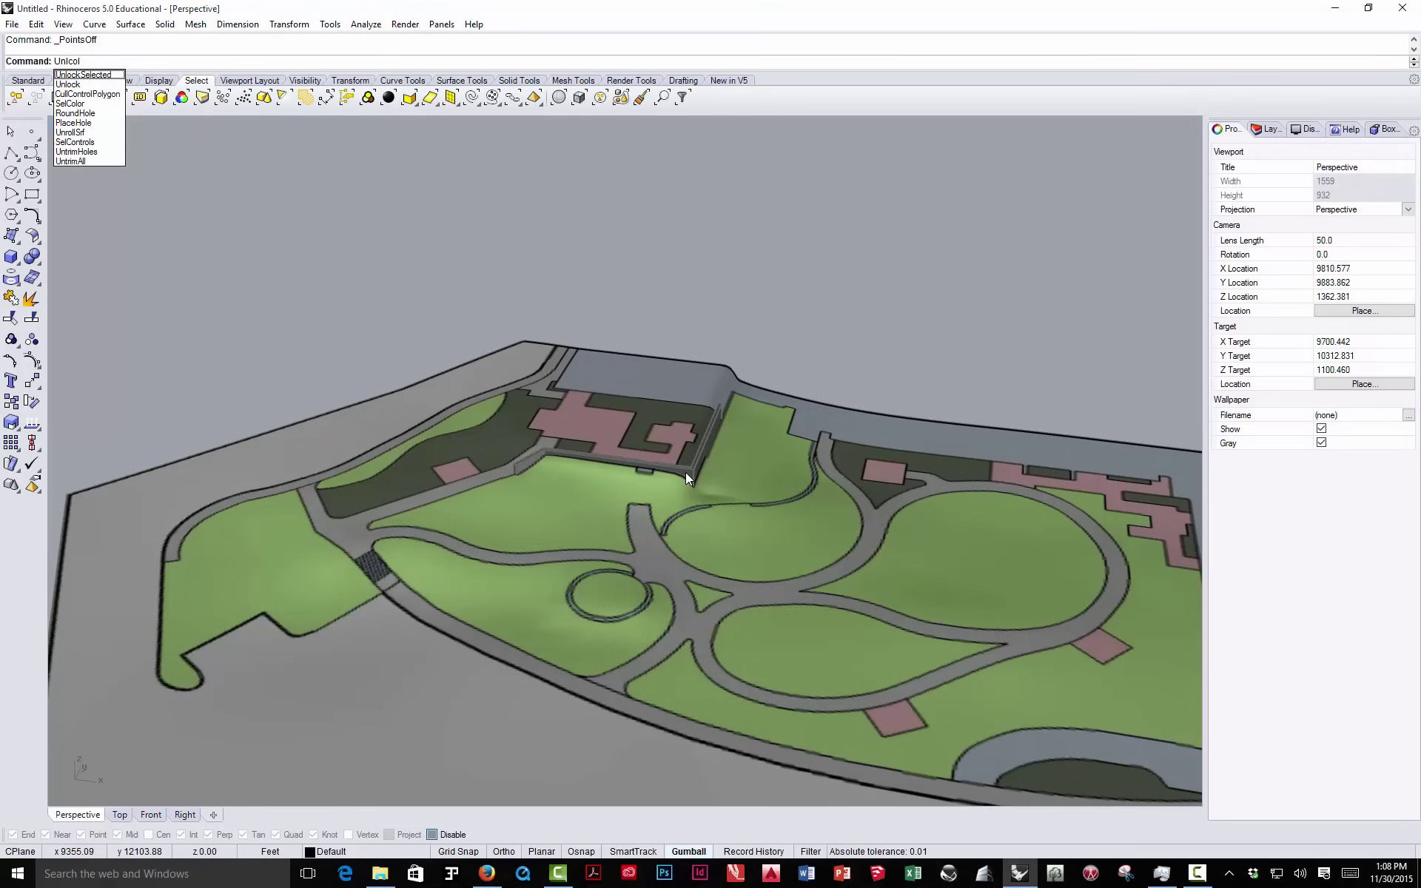
key(BackSpace)
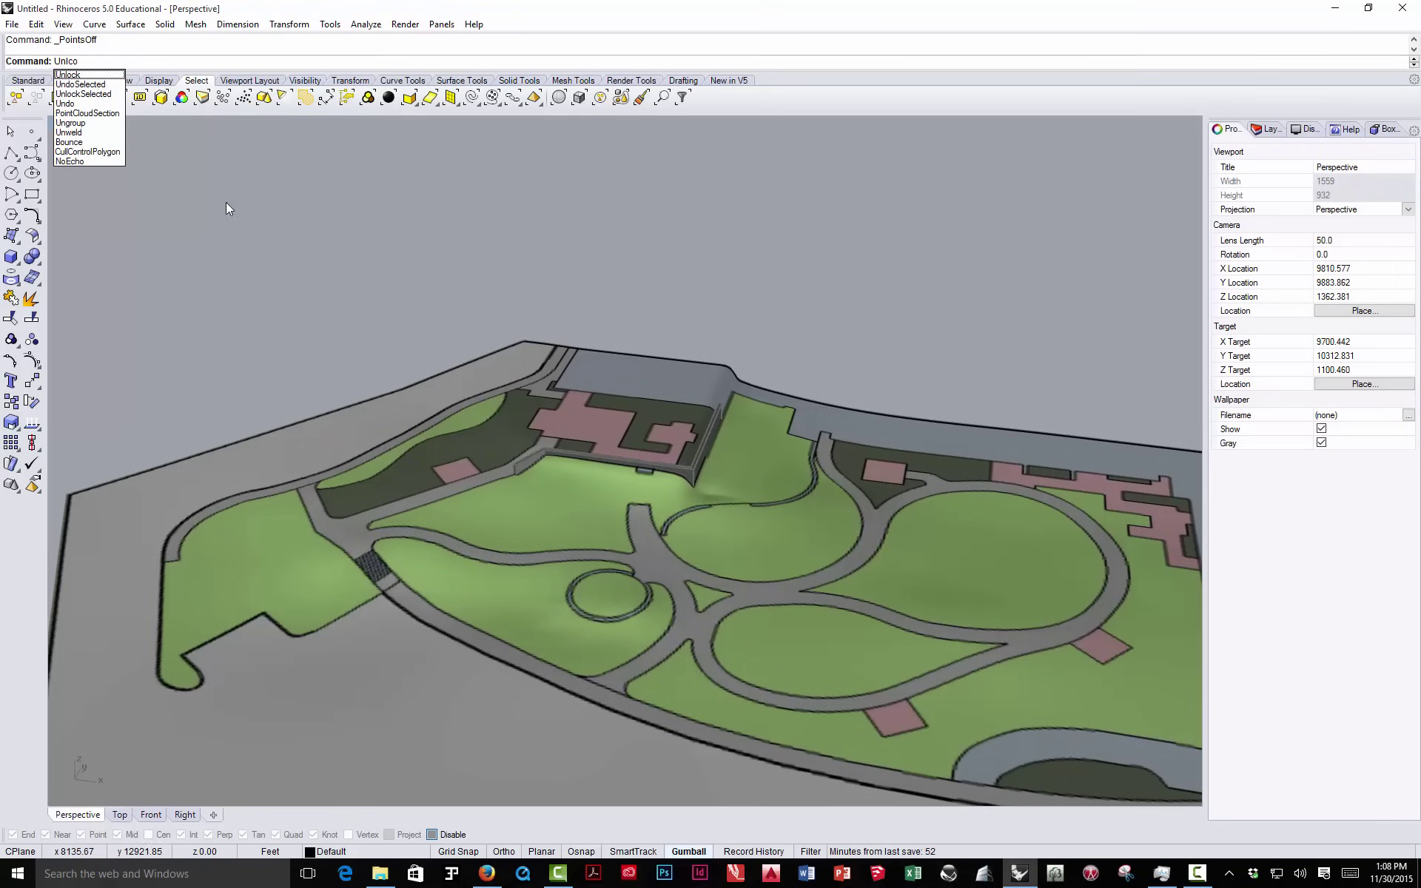
click(80, 75)
- Select the angled wall several times to check that it can be picked again, and clear the selection
click(692, 473)
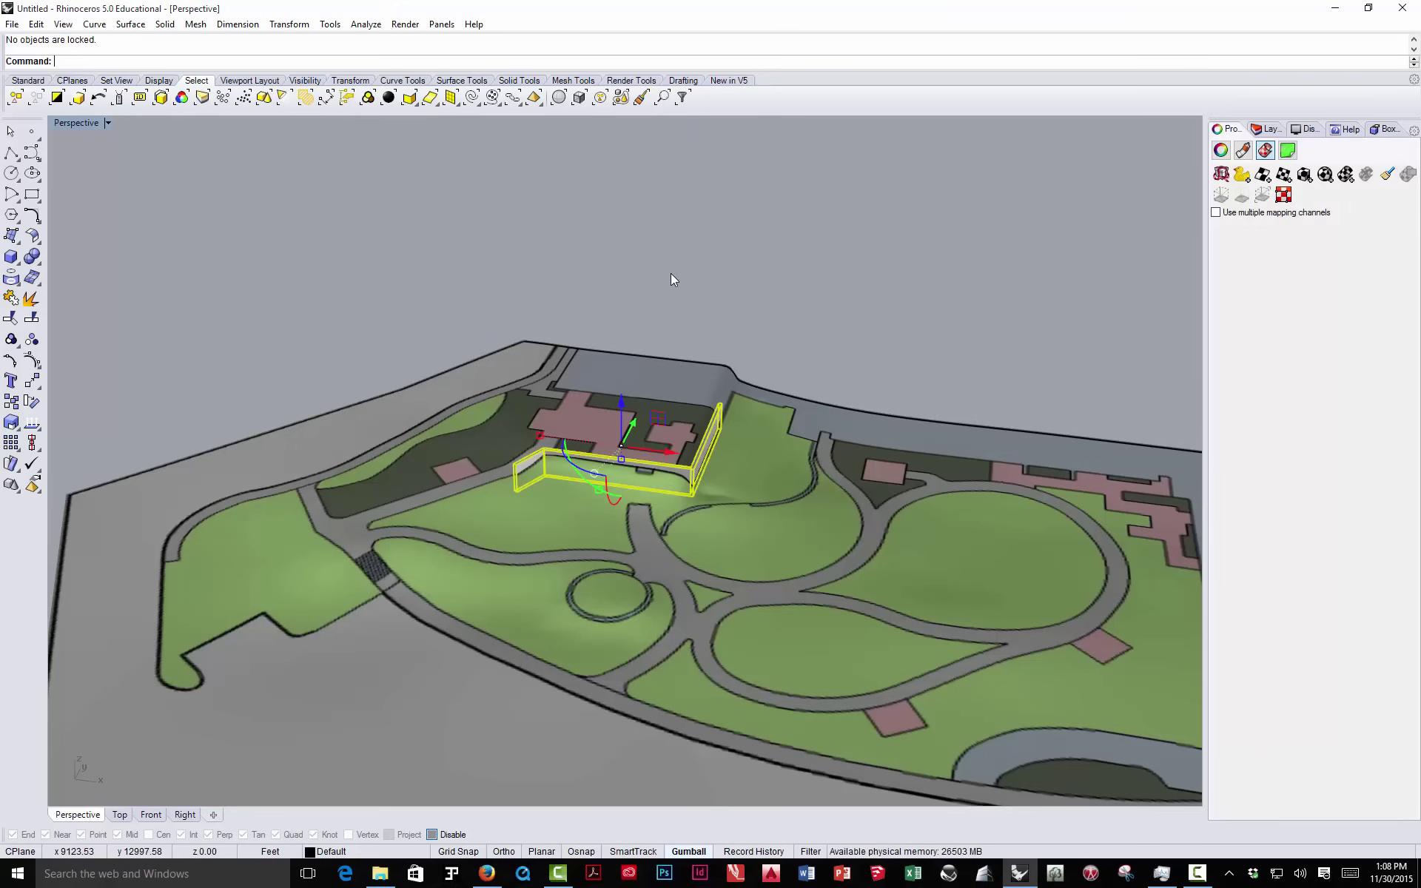
click(672, 273)
click(694, 470)
click(723, 254)
click(695, 474)
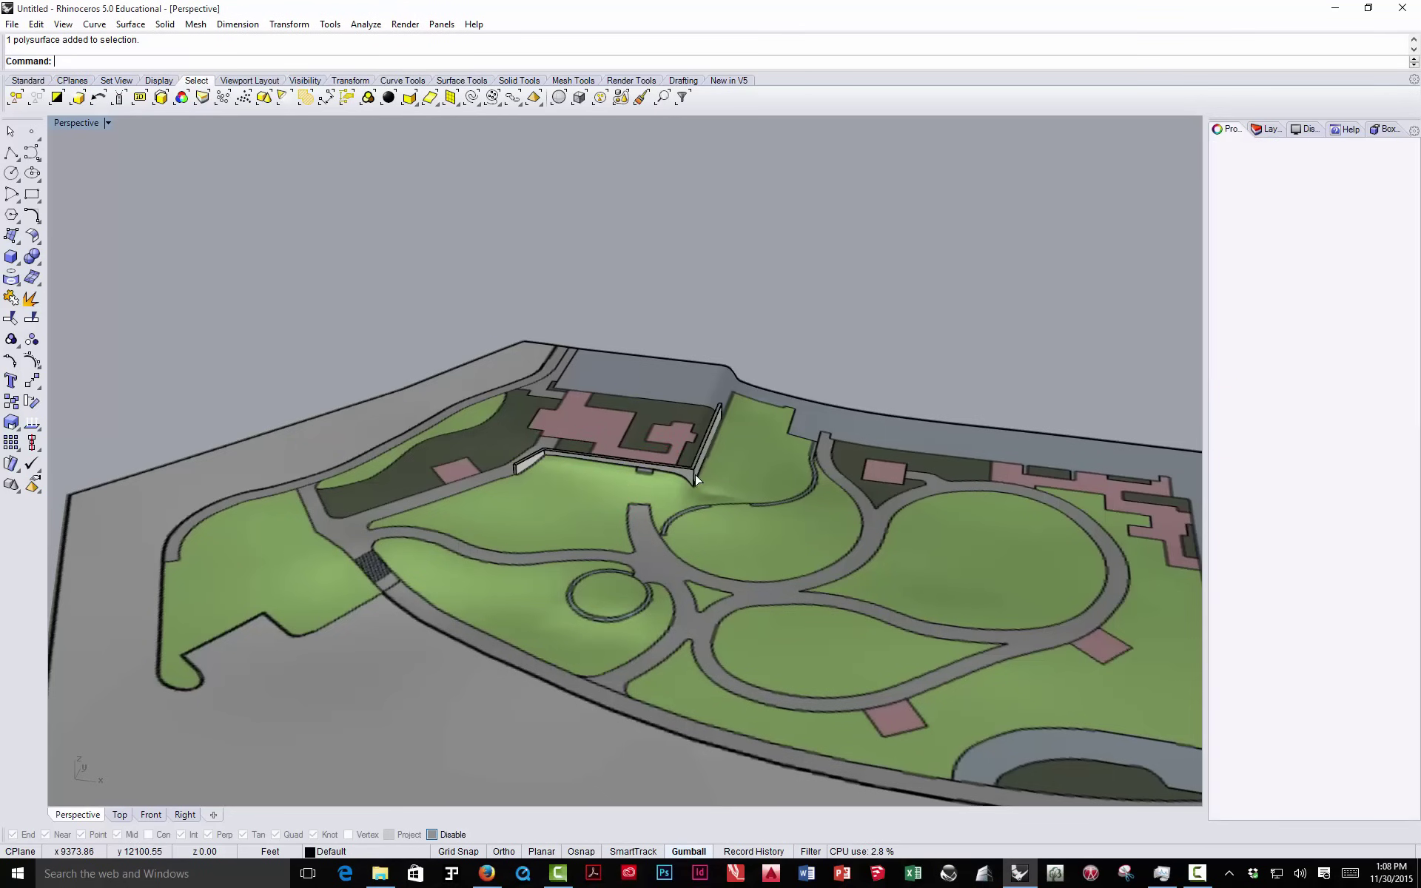
click(731, 330)
- Examine the drawn steps beside the long wall and their alignment with the paved opening behind it
scroll(672, 472, up, 5)
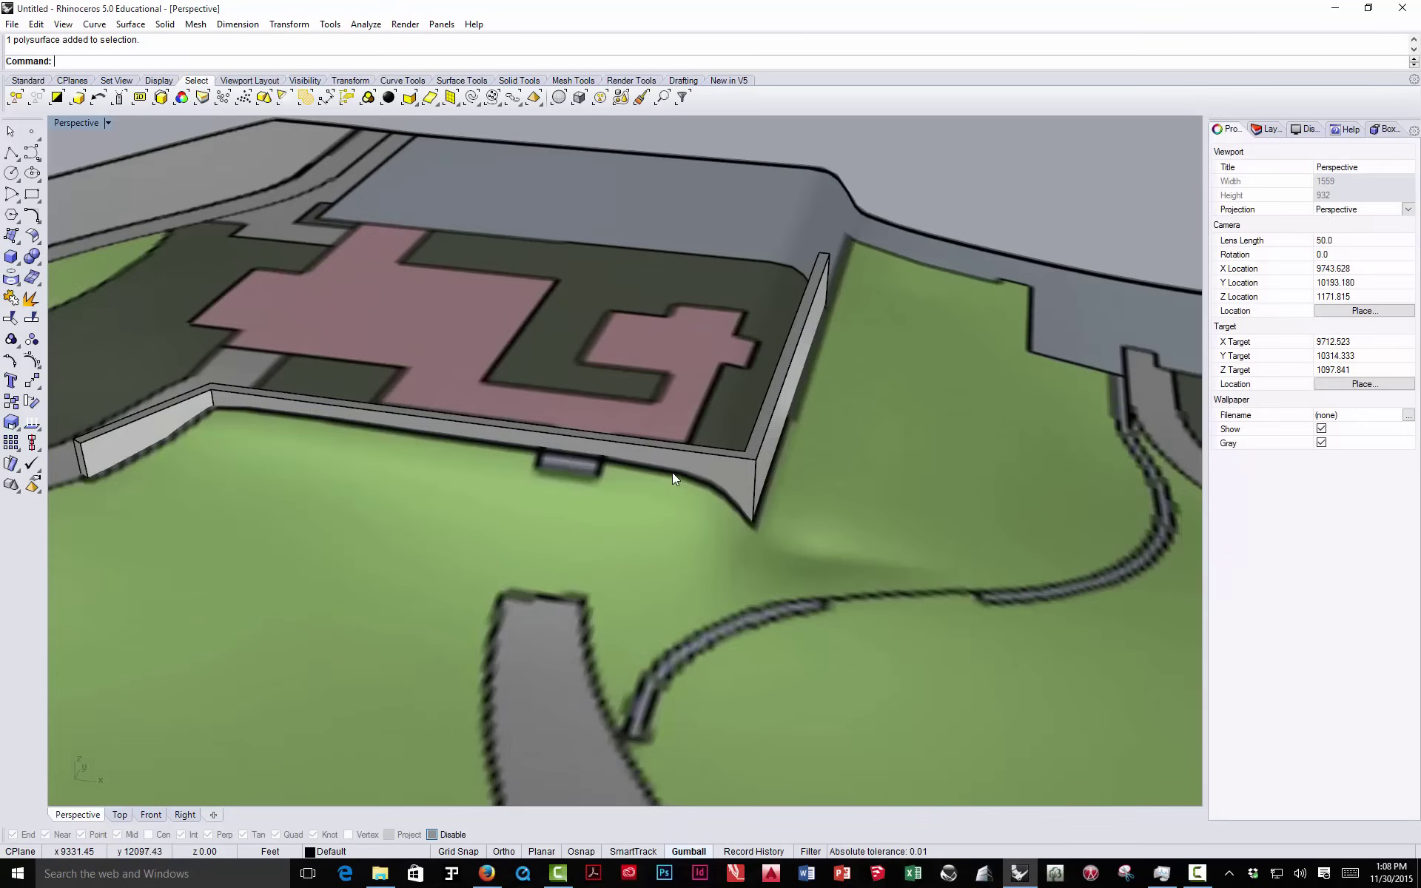
scroll(672, 472, down, 5)
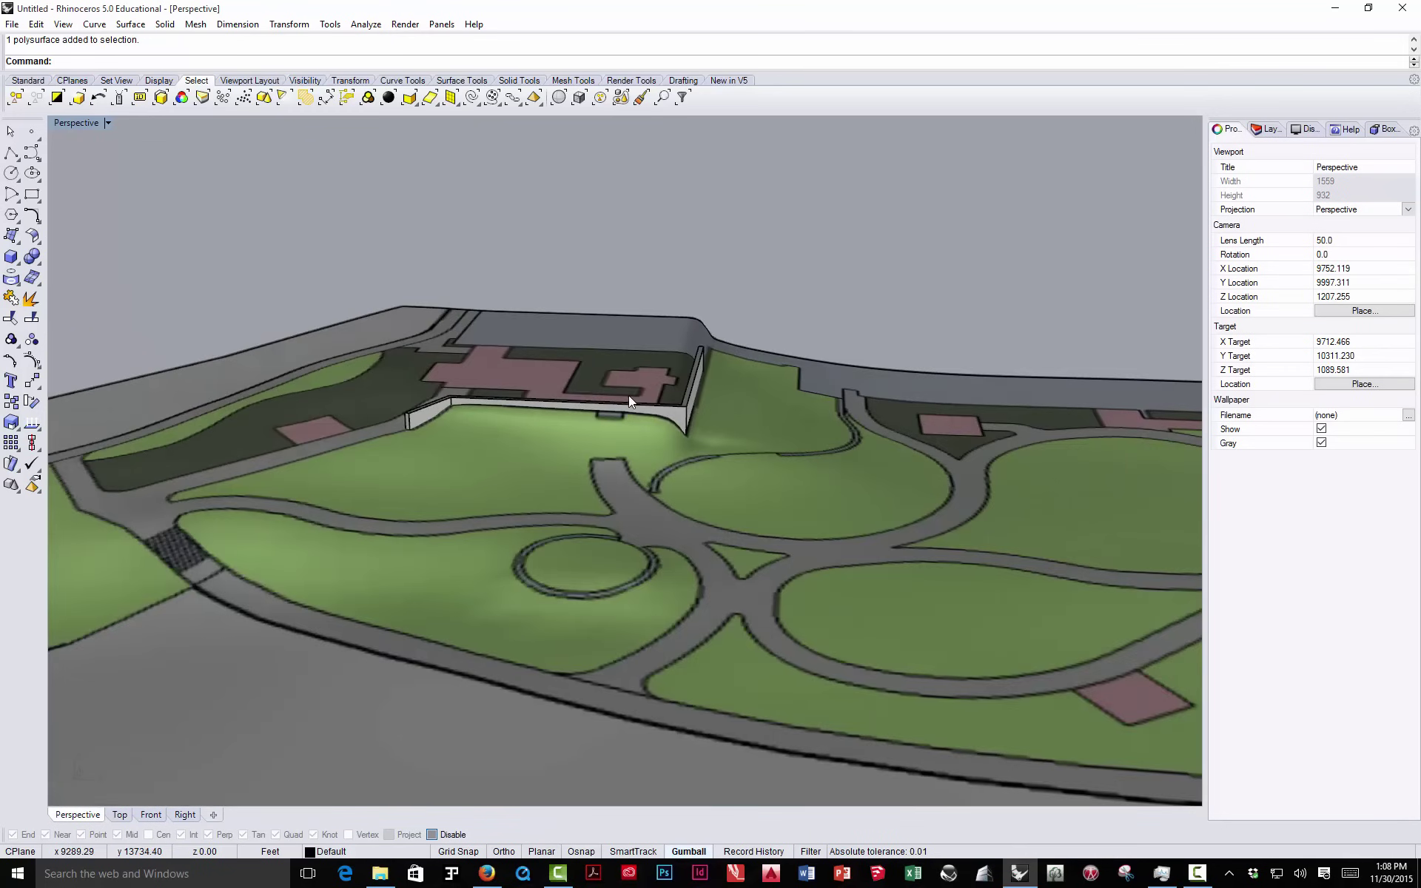
right_drag(628, 395, 662, 412)
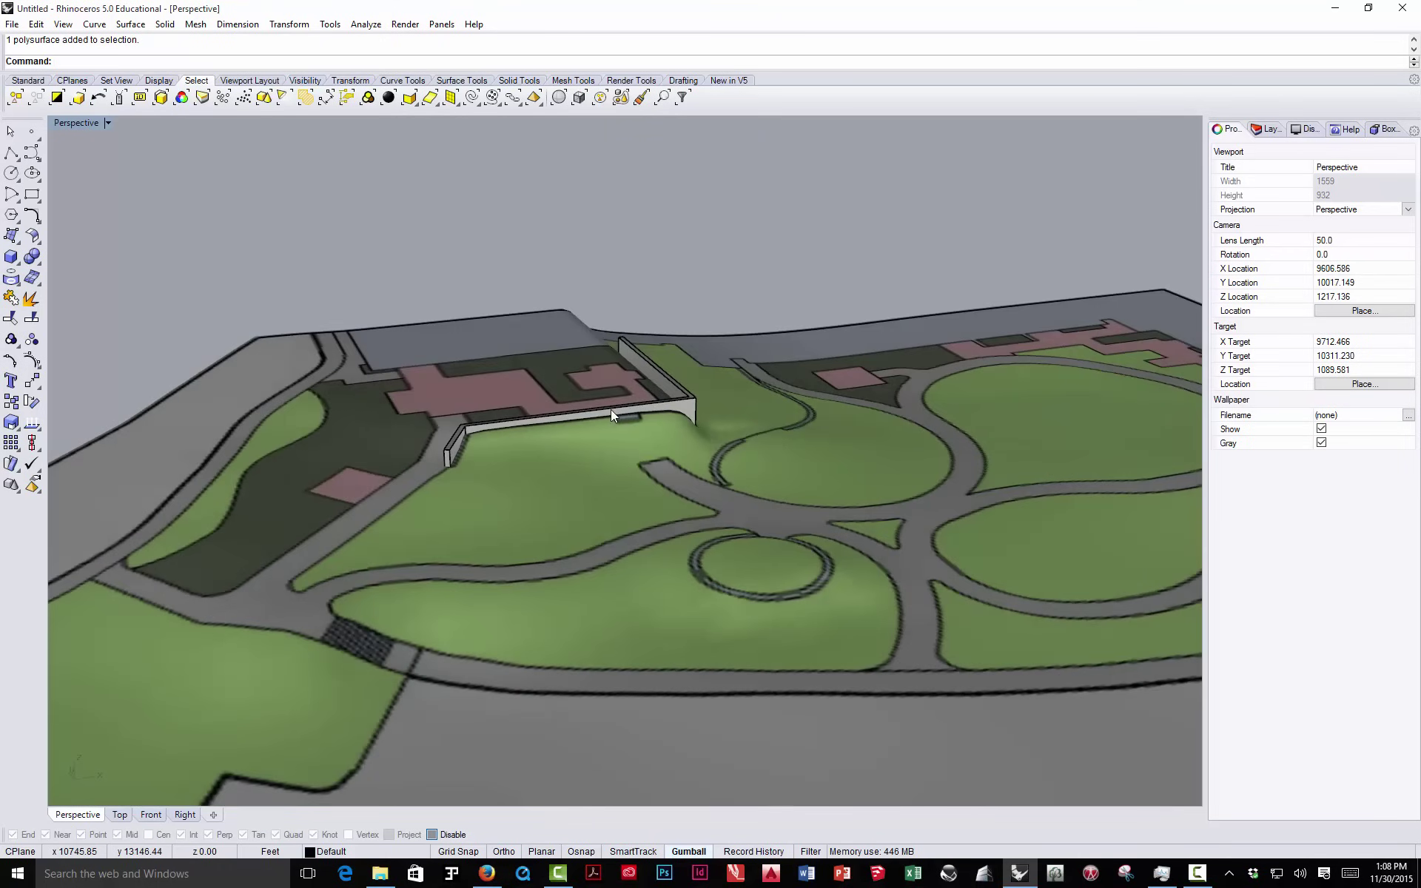
scroll(641, 406, up, 3)
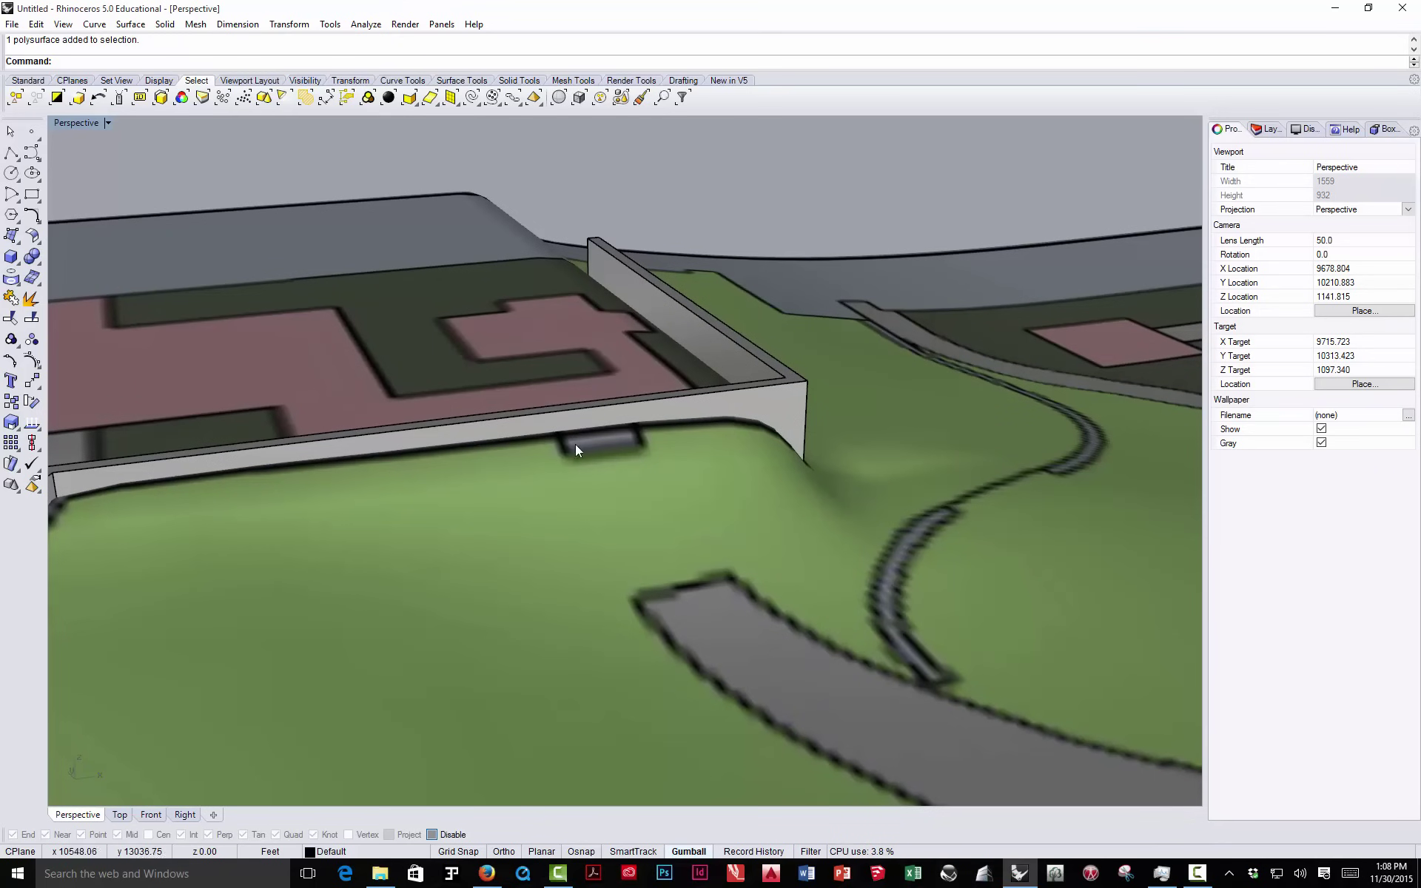
right_drag(555, 396, 667, 473)
scroll(634, 433, down, 2)
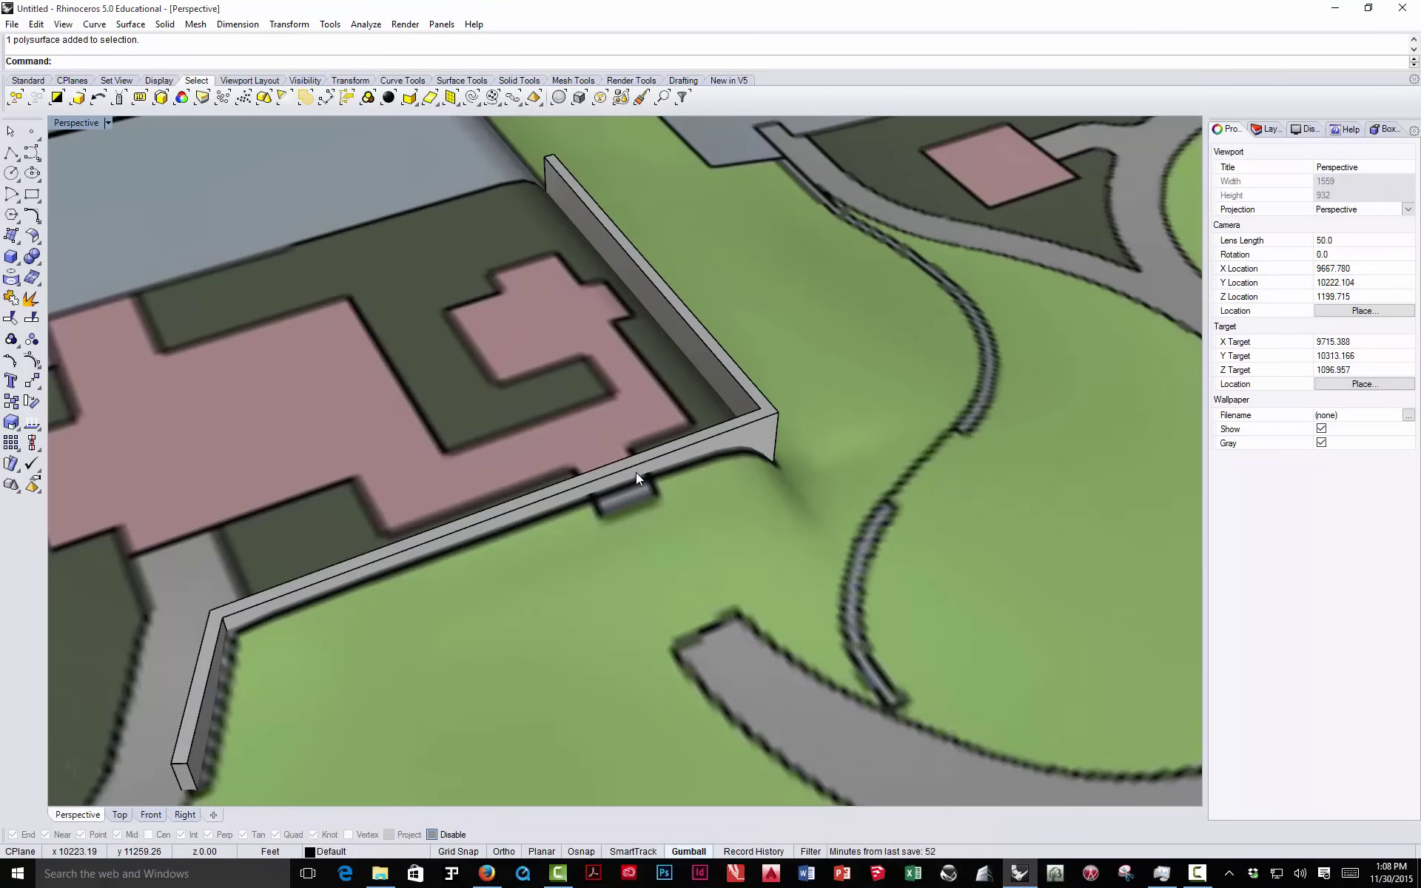
- Group the two curved side edges of the stair linework near the angled wall outline and hide them
scroll(637, 472, down, 1)
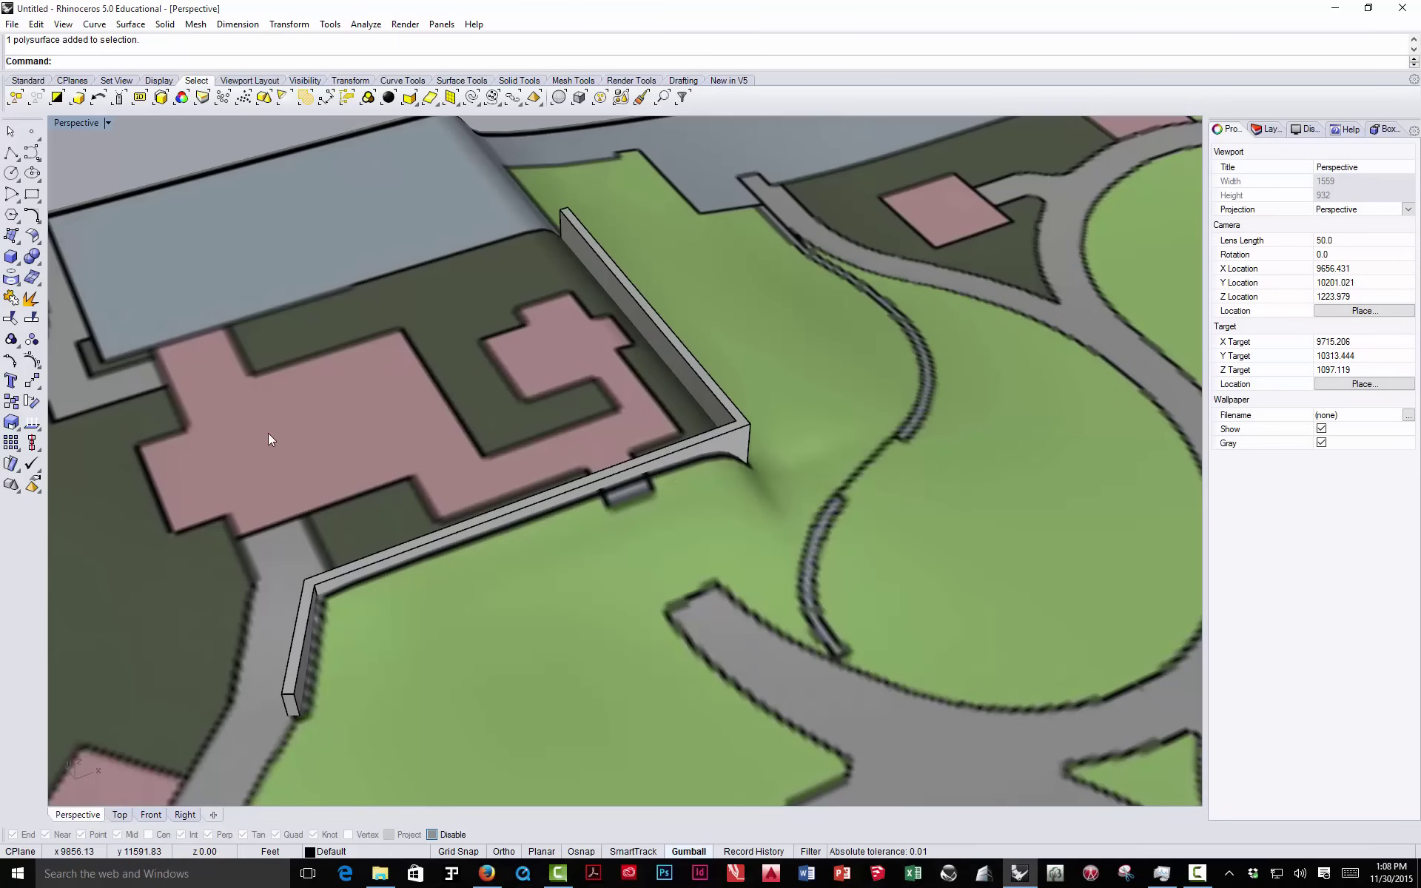
scroll(418, 351, down, 8)
right_drag(499, 398, 388, 358)
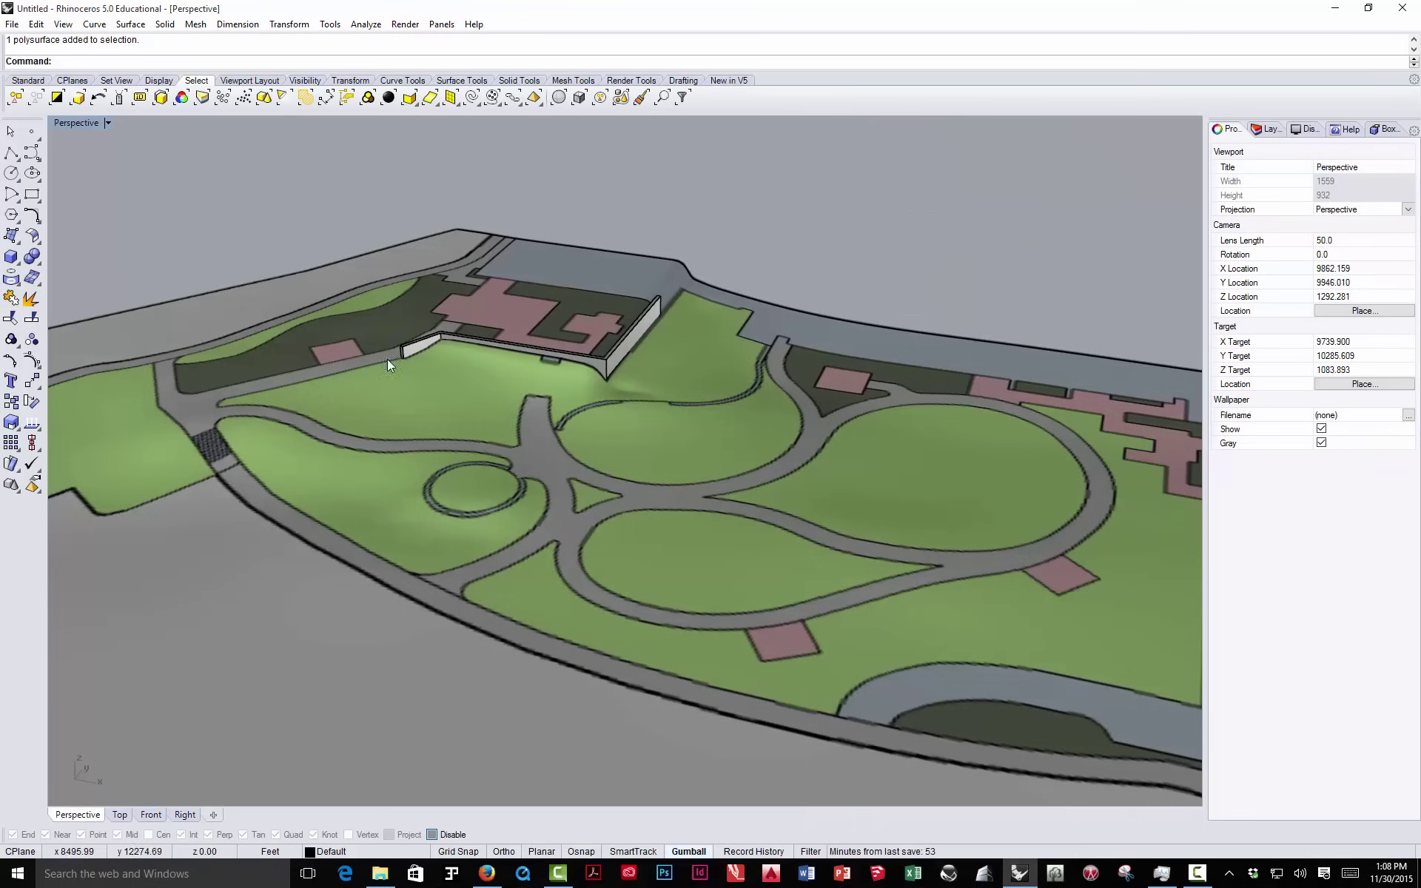
scroll(566, 369, down, 8)
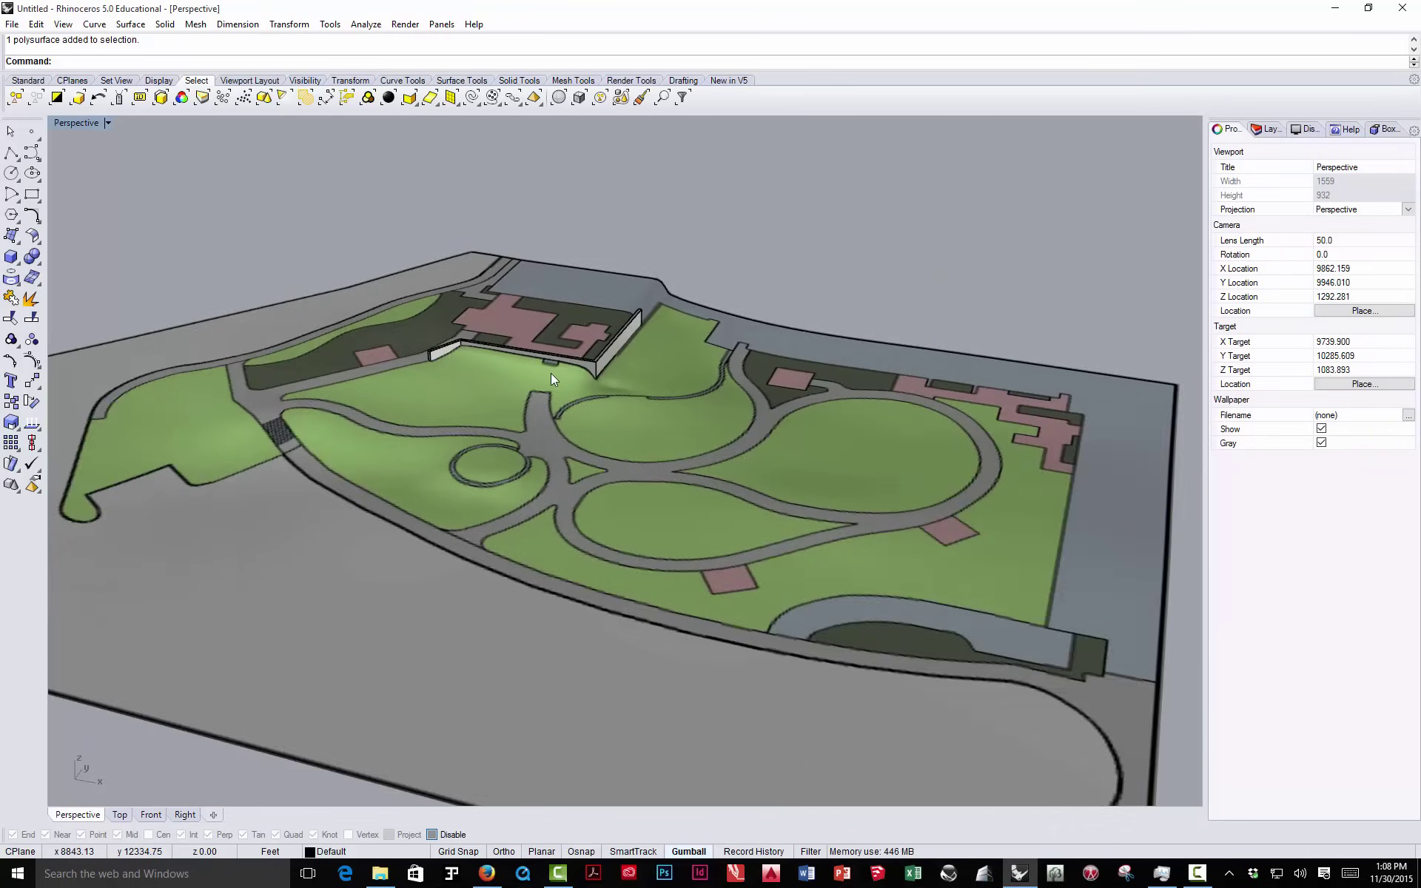
scroll(566, 380, down, 3)
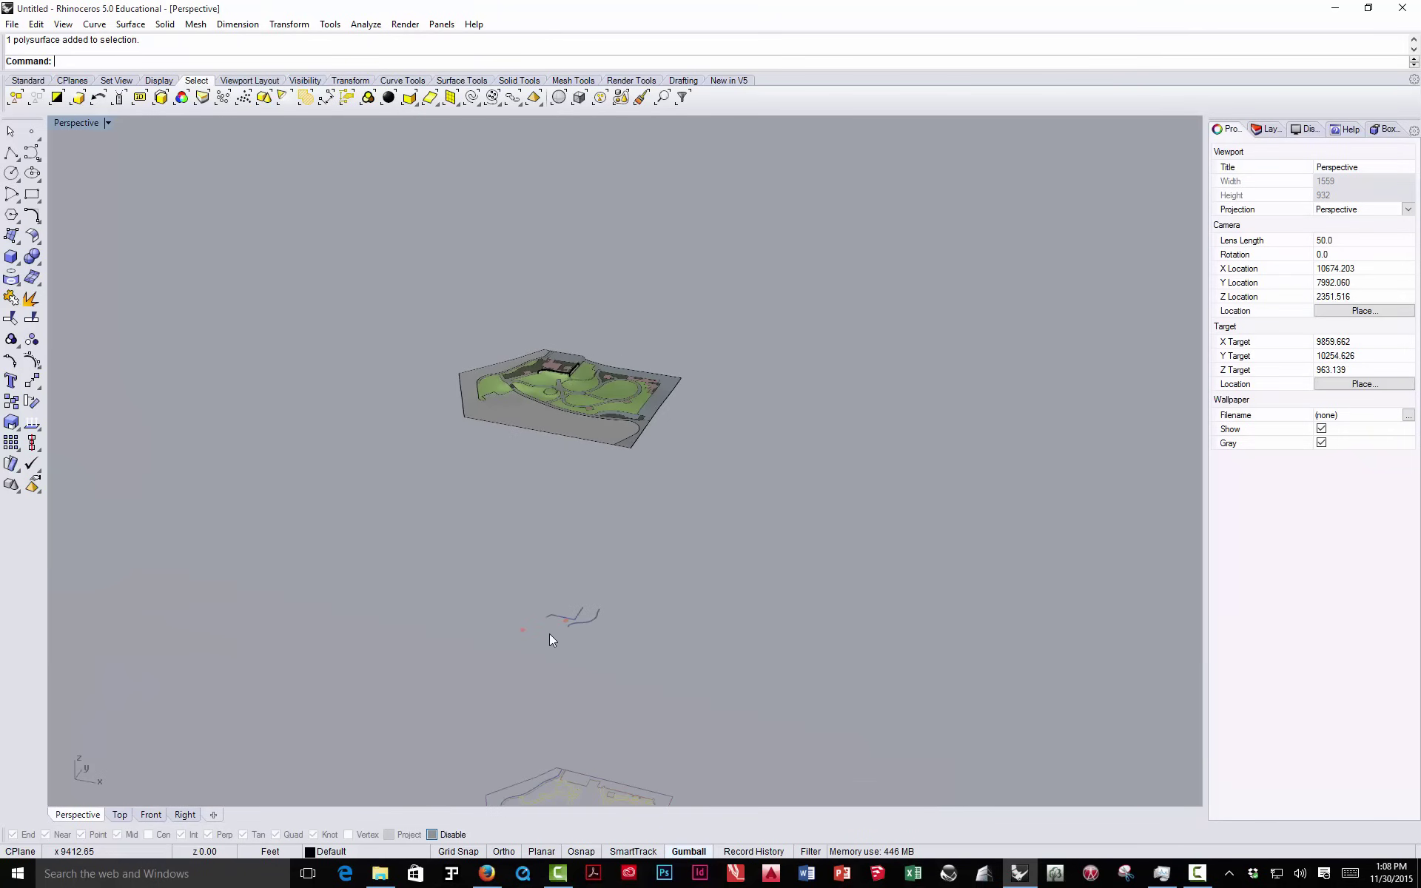
scroll(566, 617, up, 10)
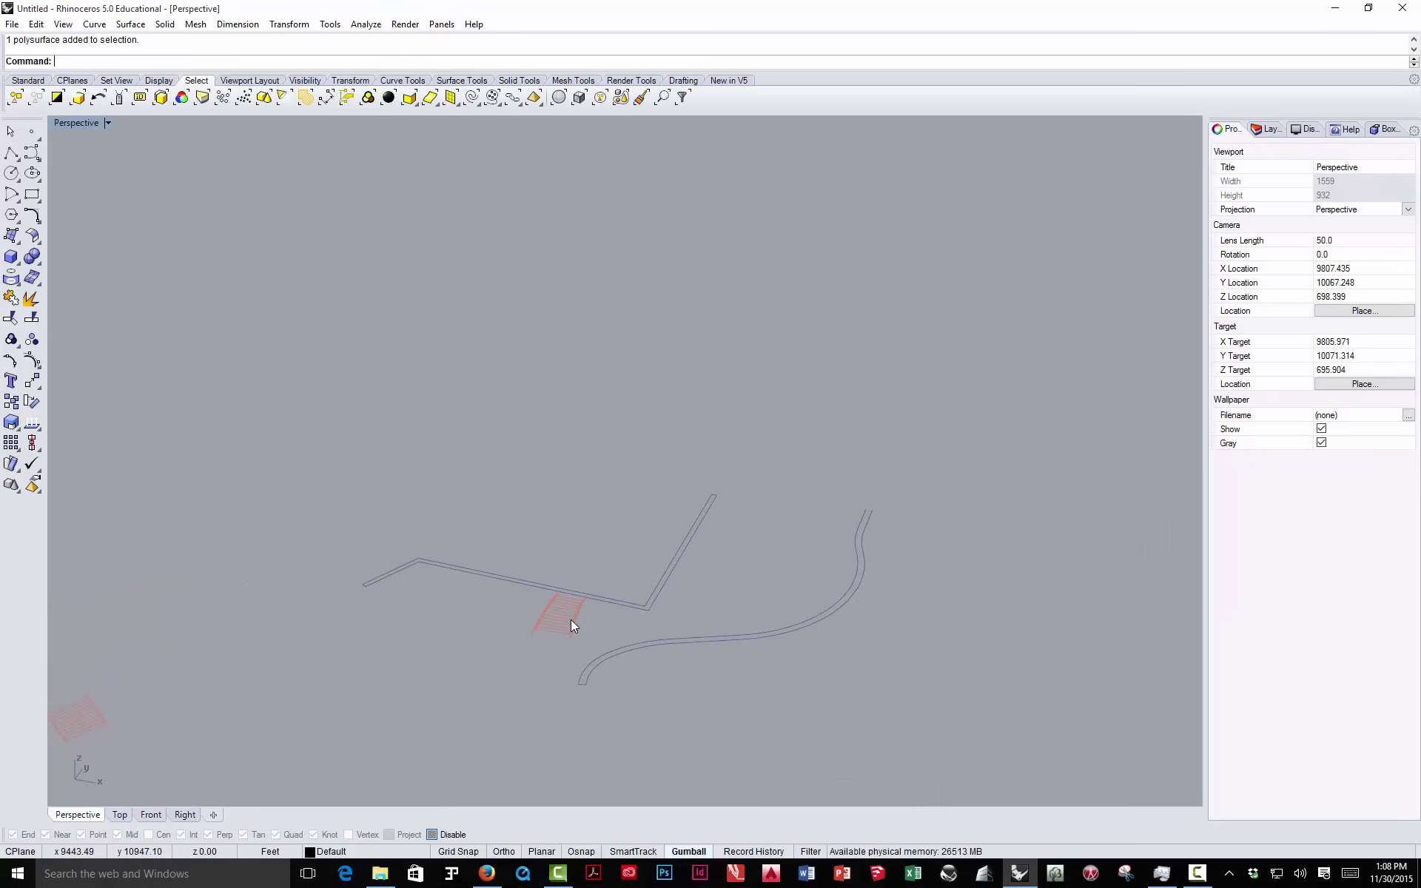
scroll(567, 614, up, 1)
click(576, 620)
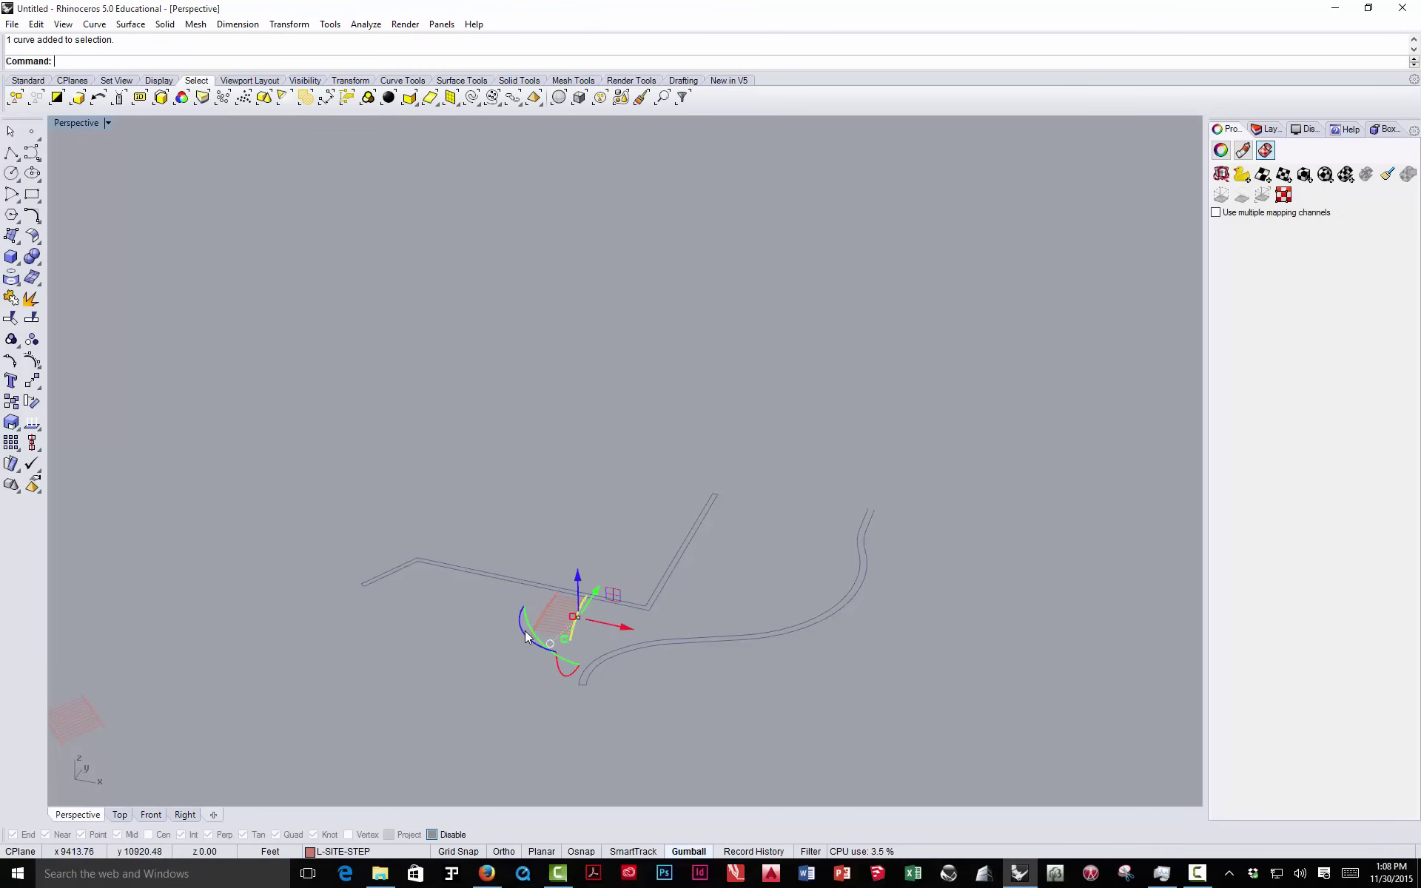
shift+click(557, 593)
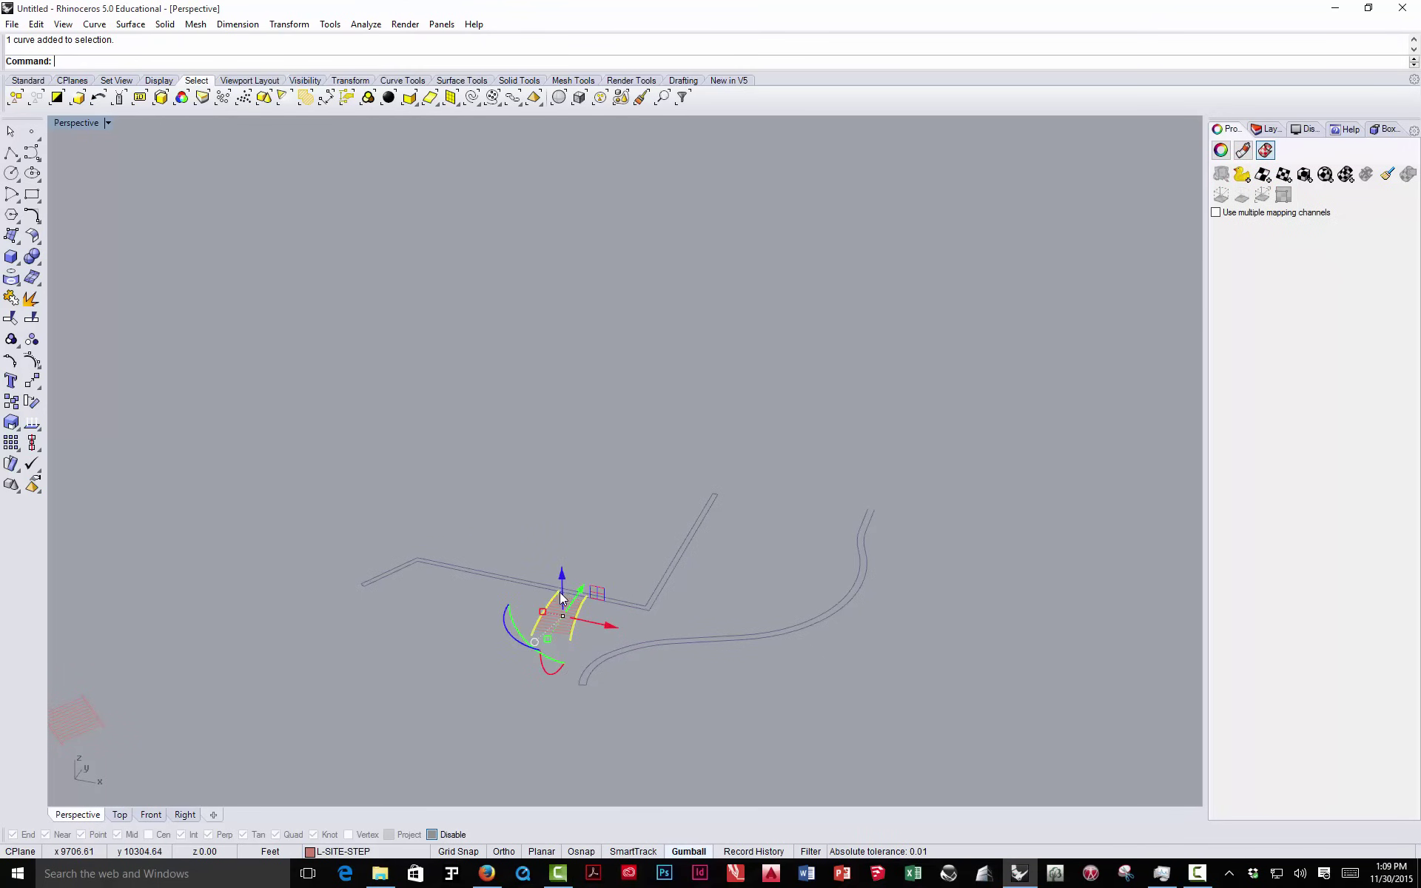
click(11, 339)
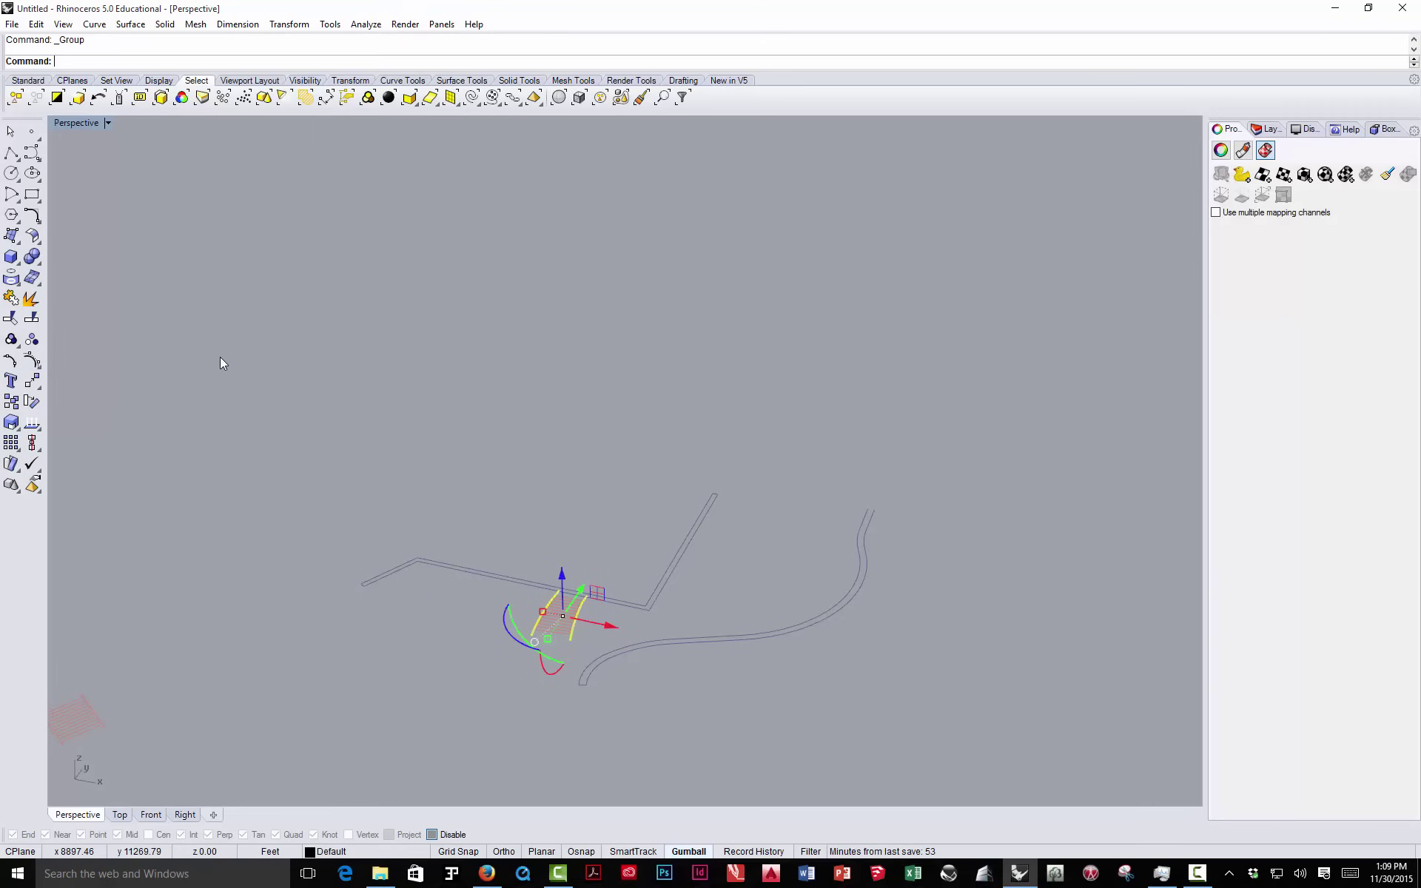
text(Hide)
key(Return)
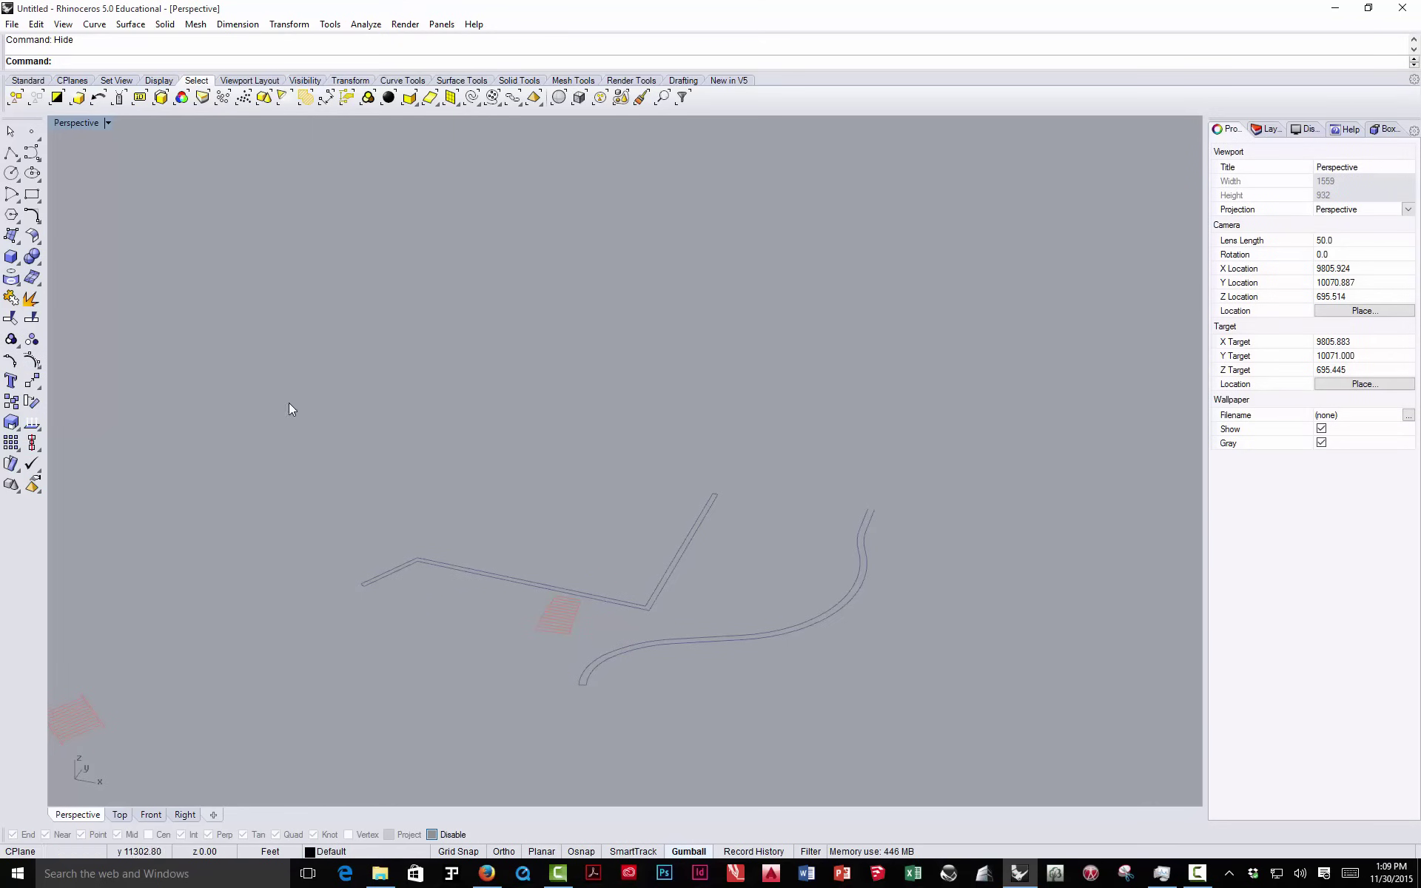
- Create a planar surface from the remaining stair curves beside the angled wall outline
click(37, 237)
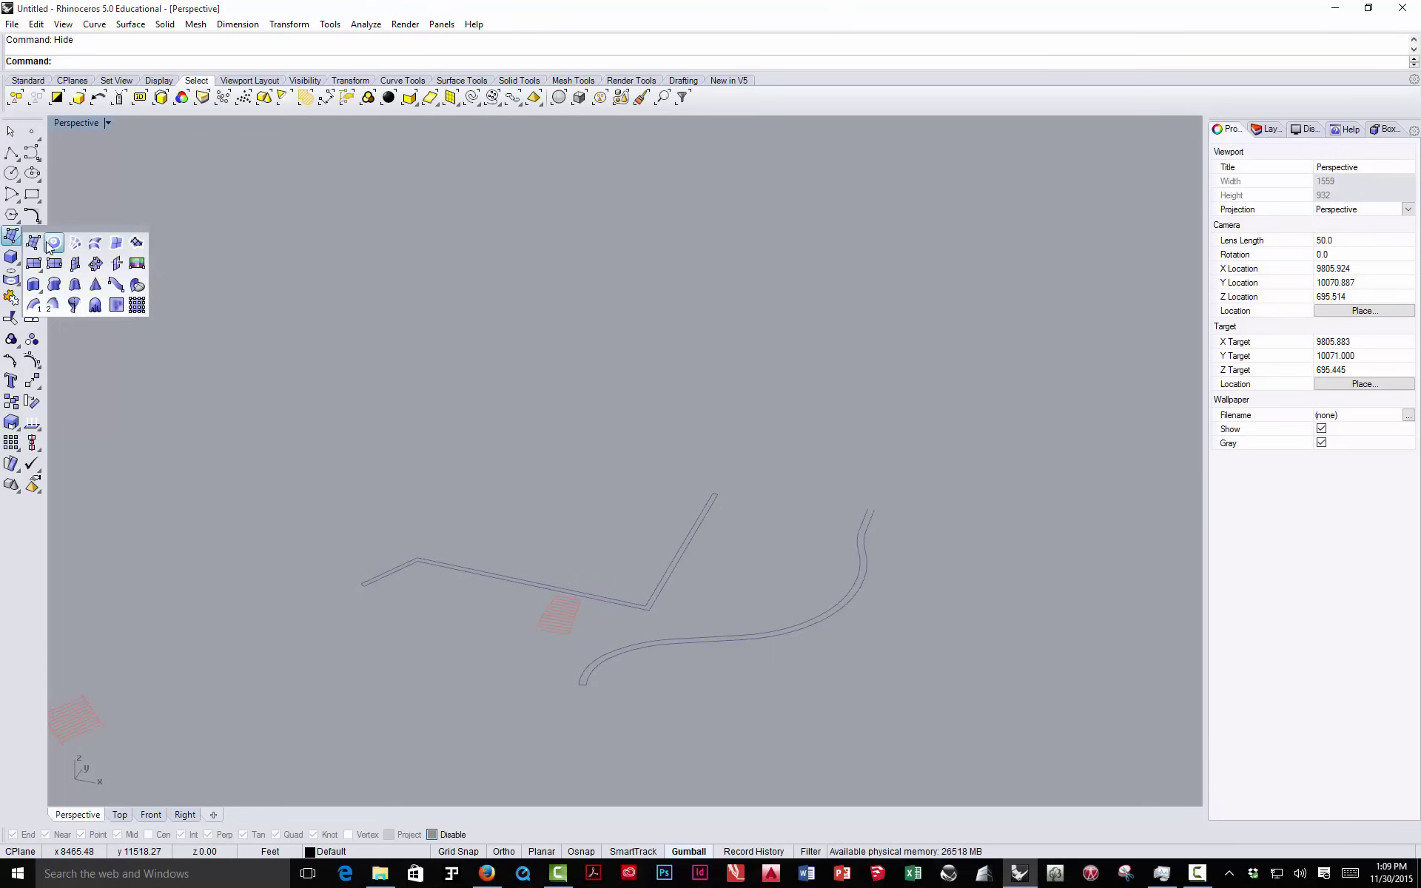
click(55, 241)
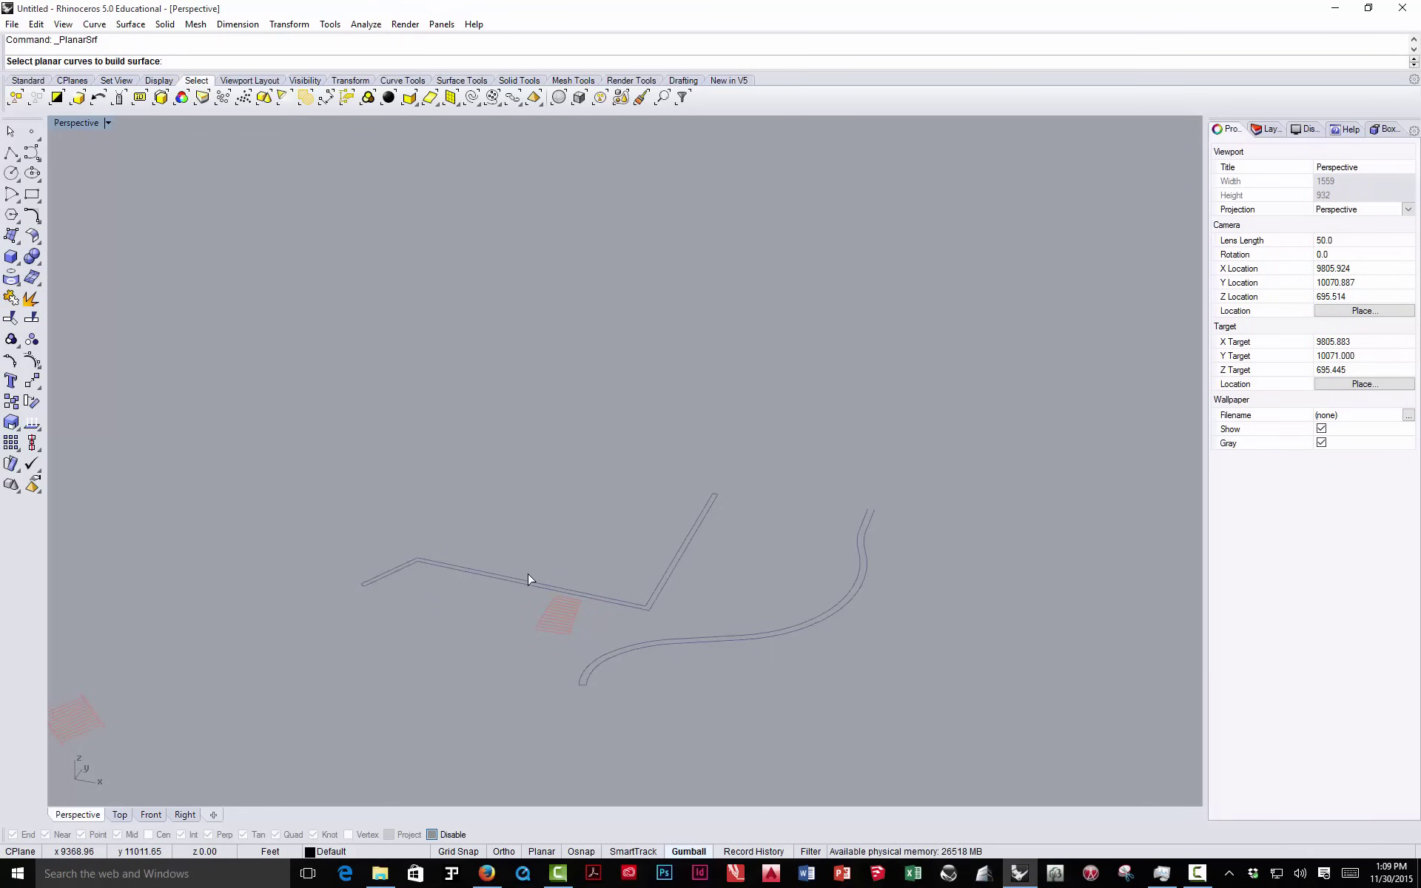
drag(523, 563, 595, 646)
key(Return)
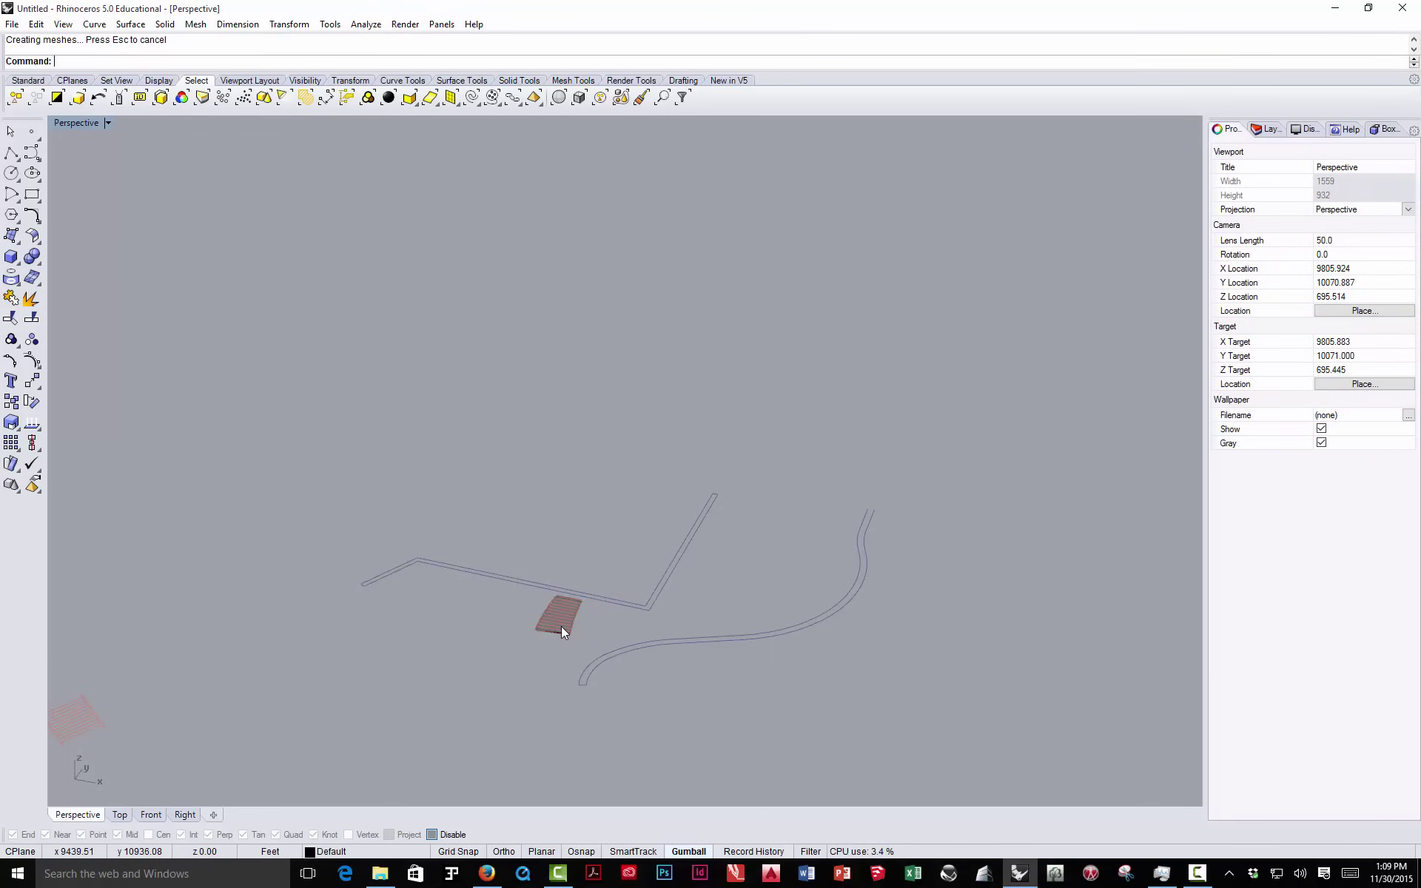
right_drag(561, 615, 494, 495)
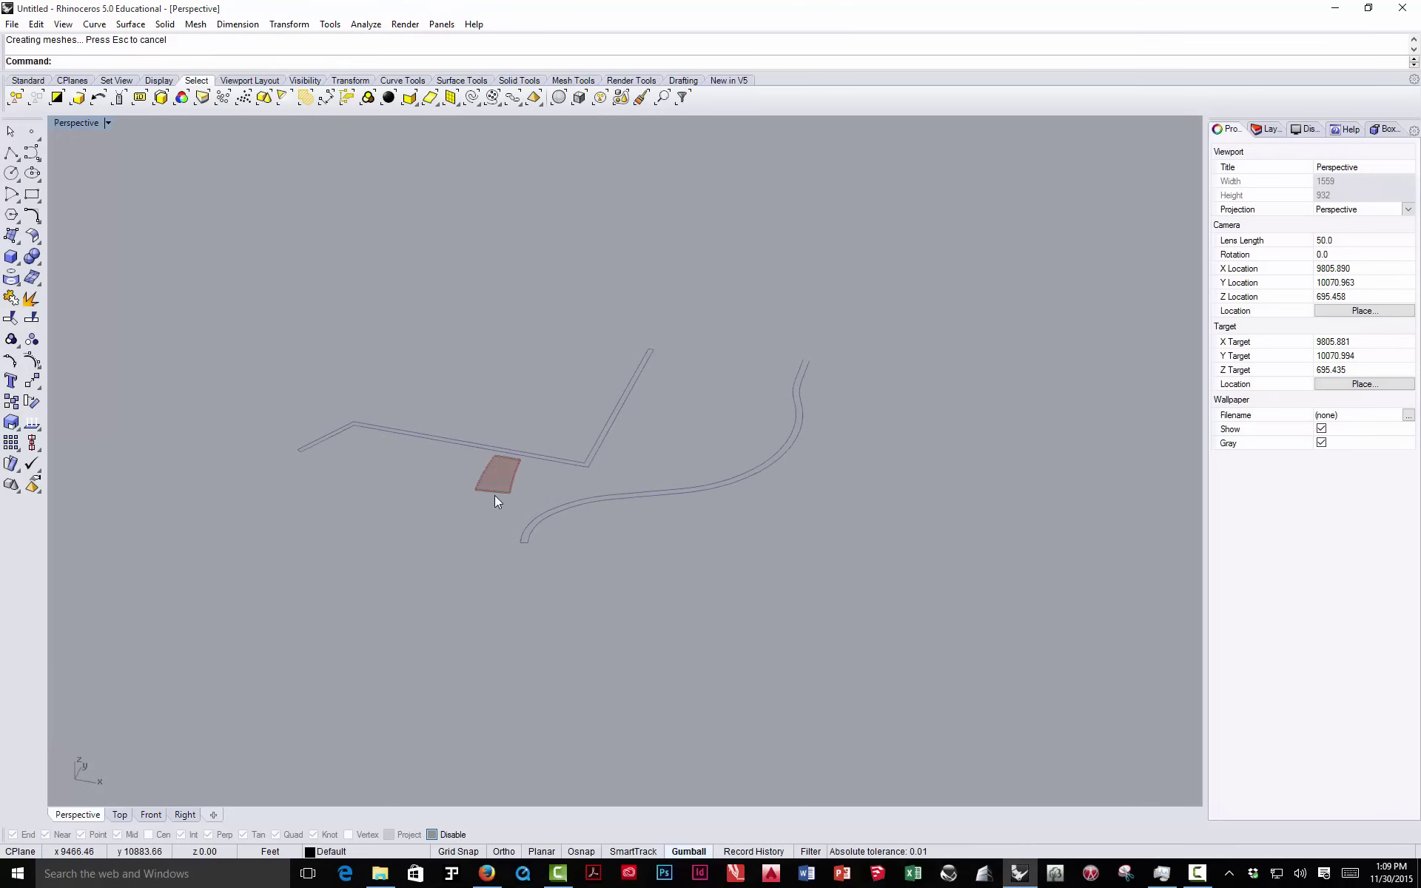
click(499, 470)
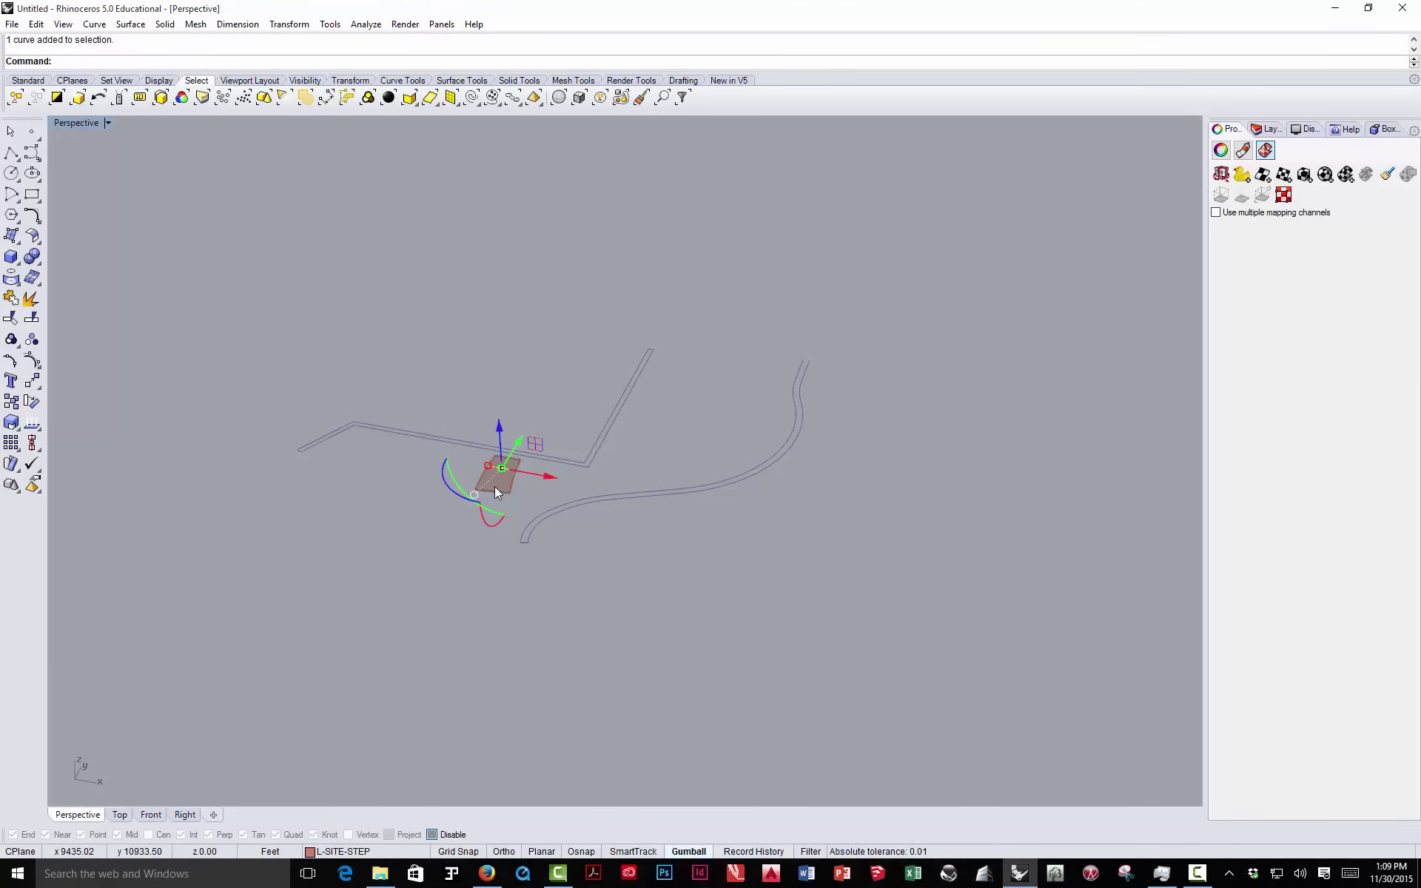
click(530, 486)
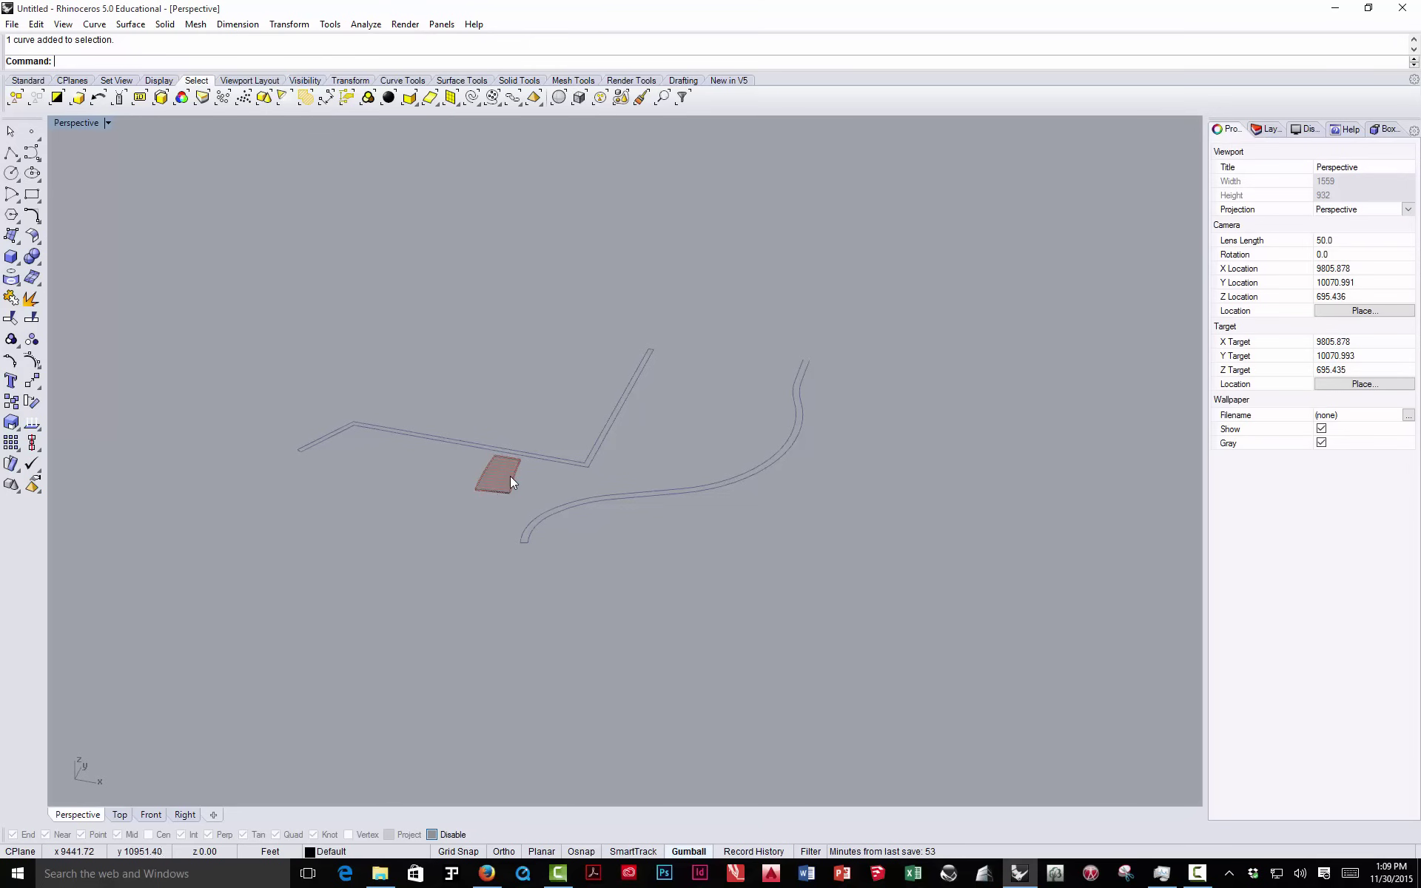
- Split the planar stair surface into separate treads, using the step lines as cutting objects
scroll(496, 470, up, 6)
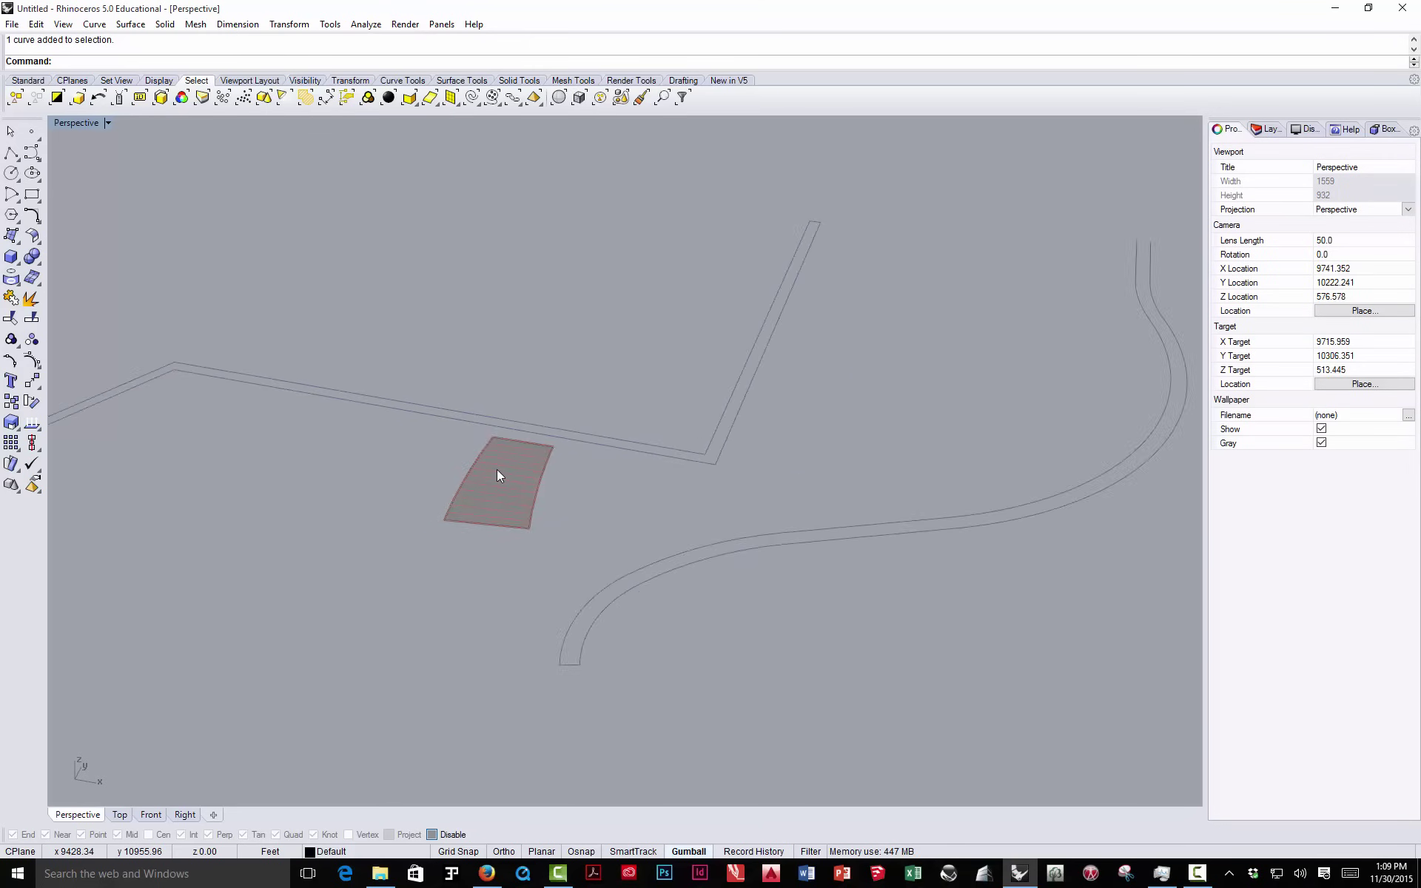
scroll(523, 476, down, 3)
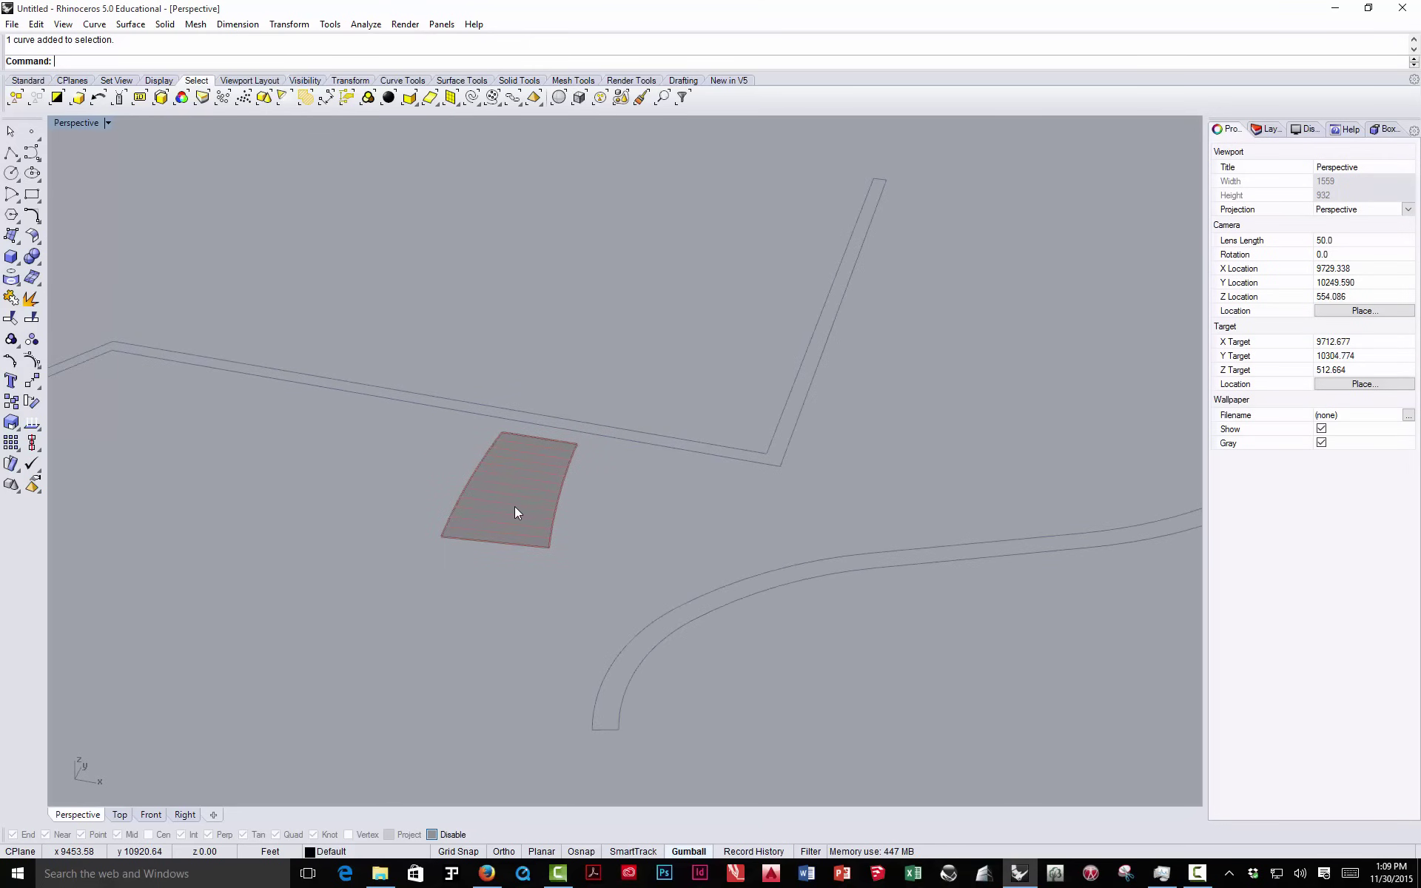
scroll(525, 475, up, 4)
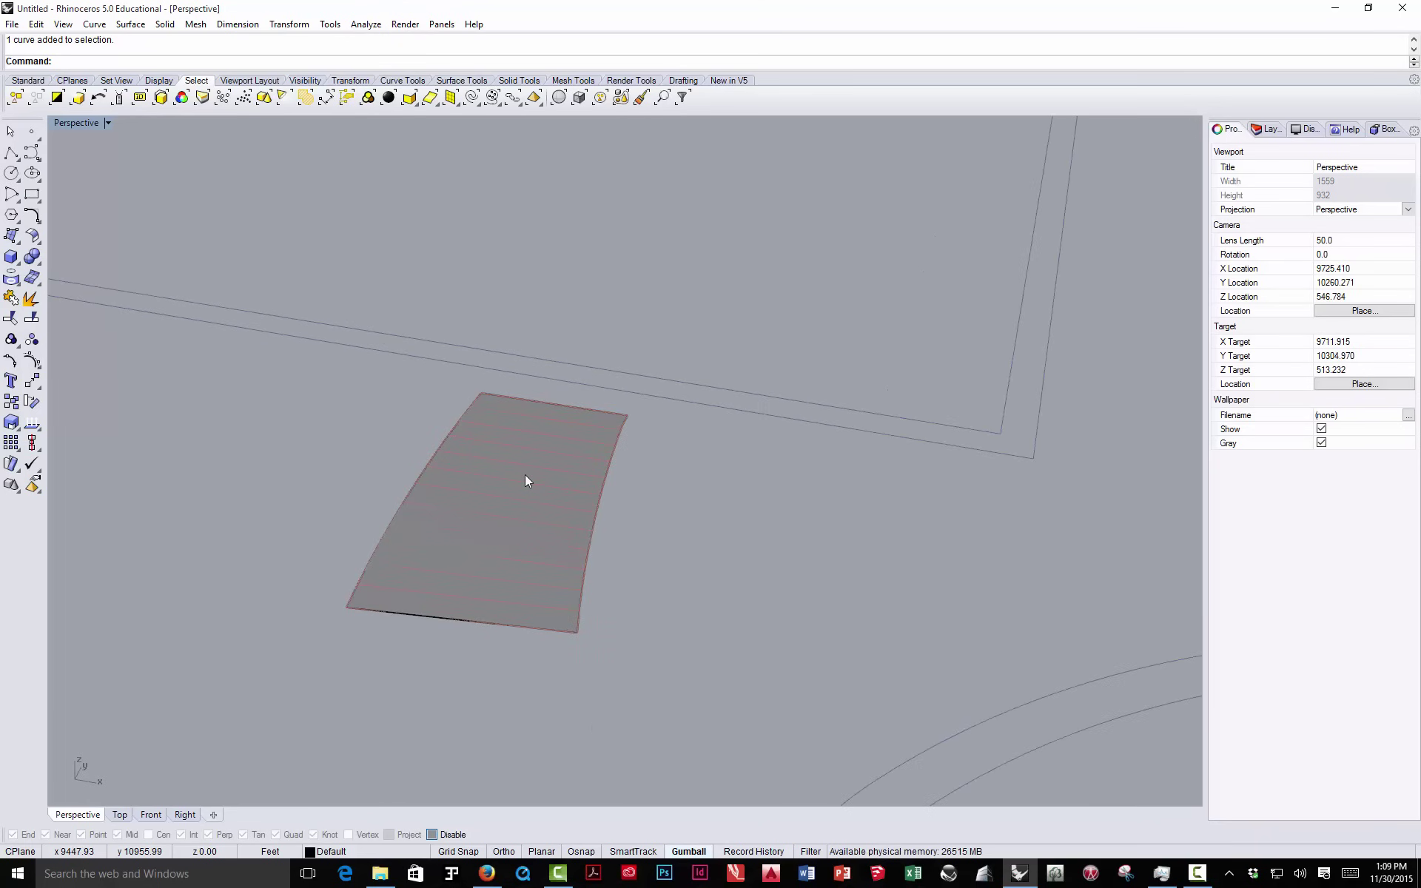
scroll(526, 475, down, 3)
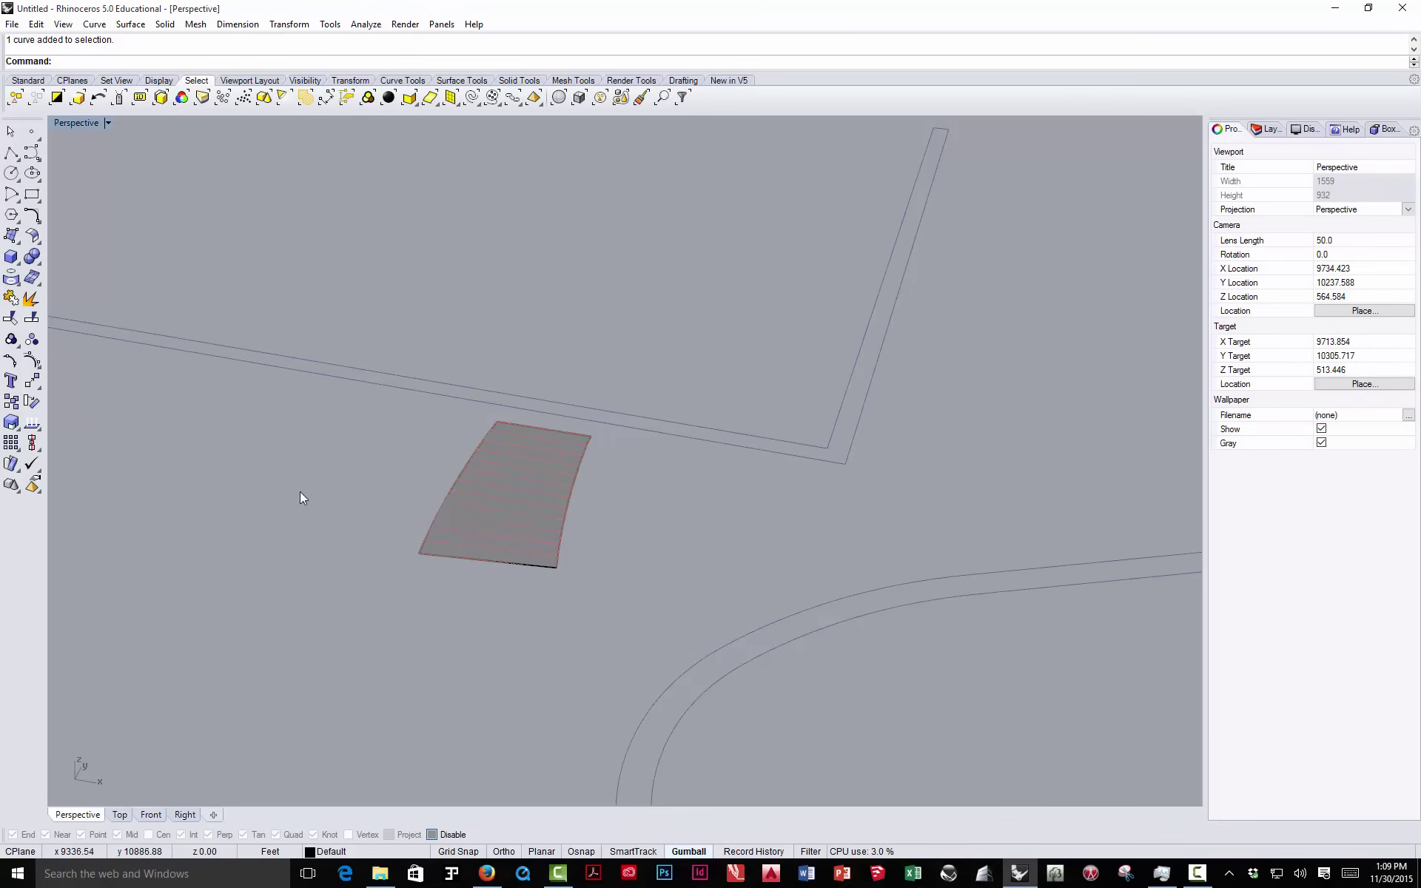
click(32, 319)
scroll(491, 571, up, 3)
click(476, 547)
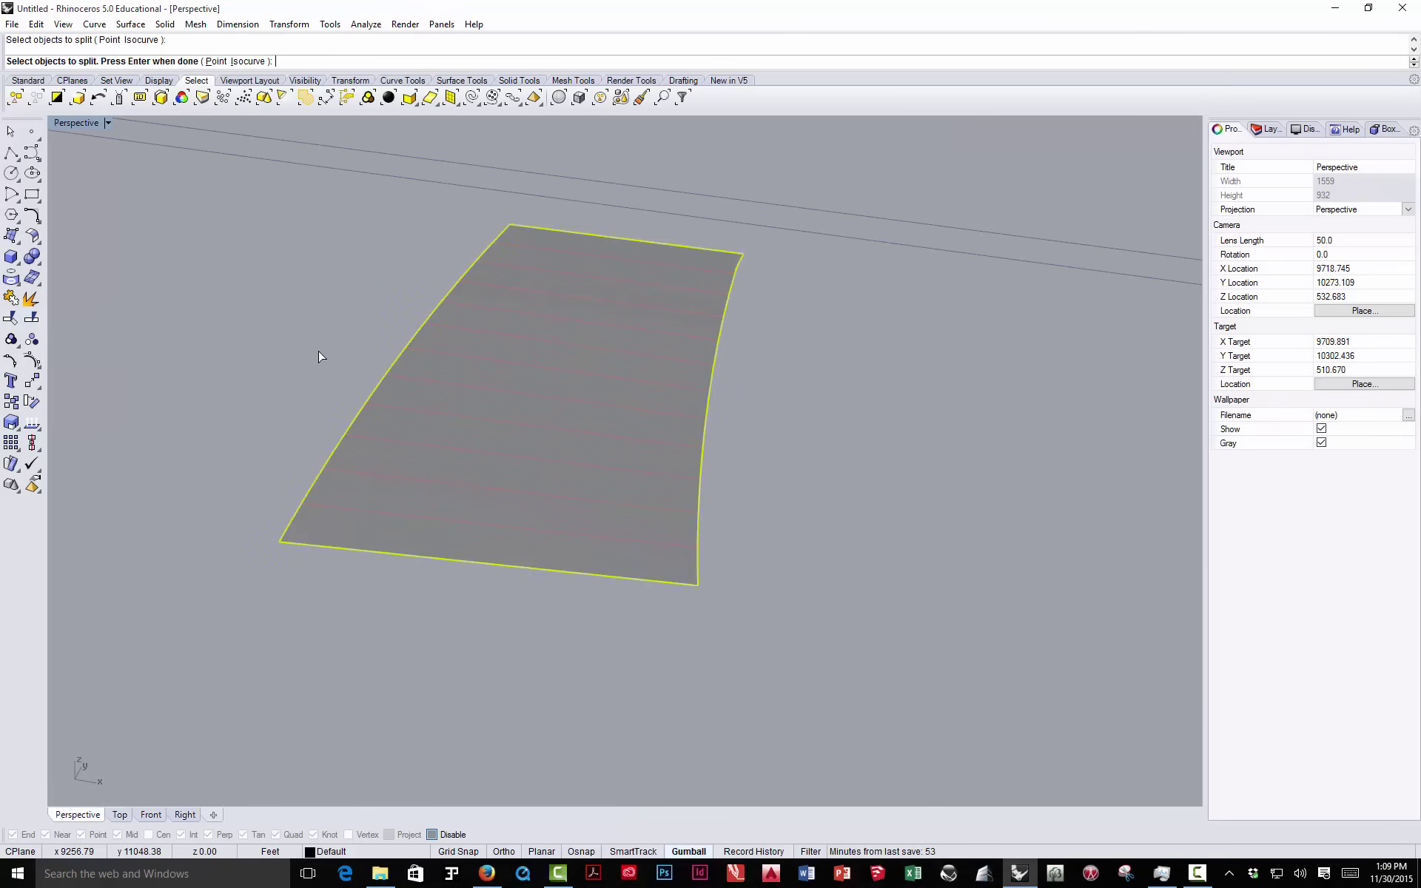
key(Return)
scroll(403, 414, down, 5)
drag(352, 351, 541, 463)
key(Return)
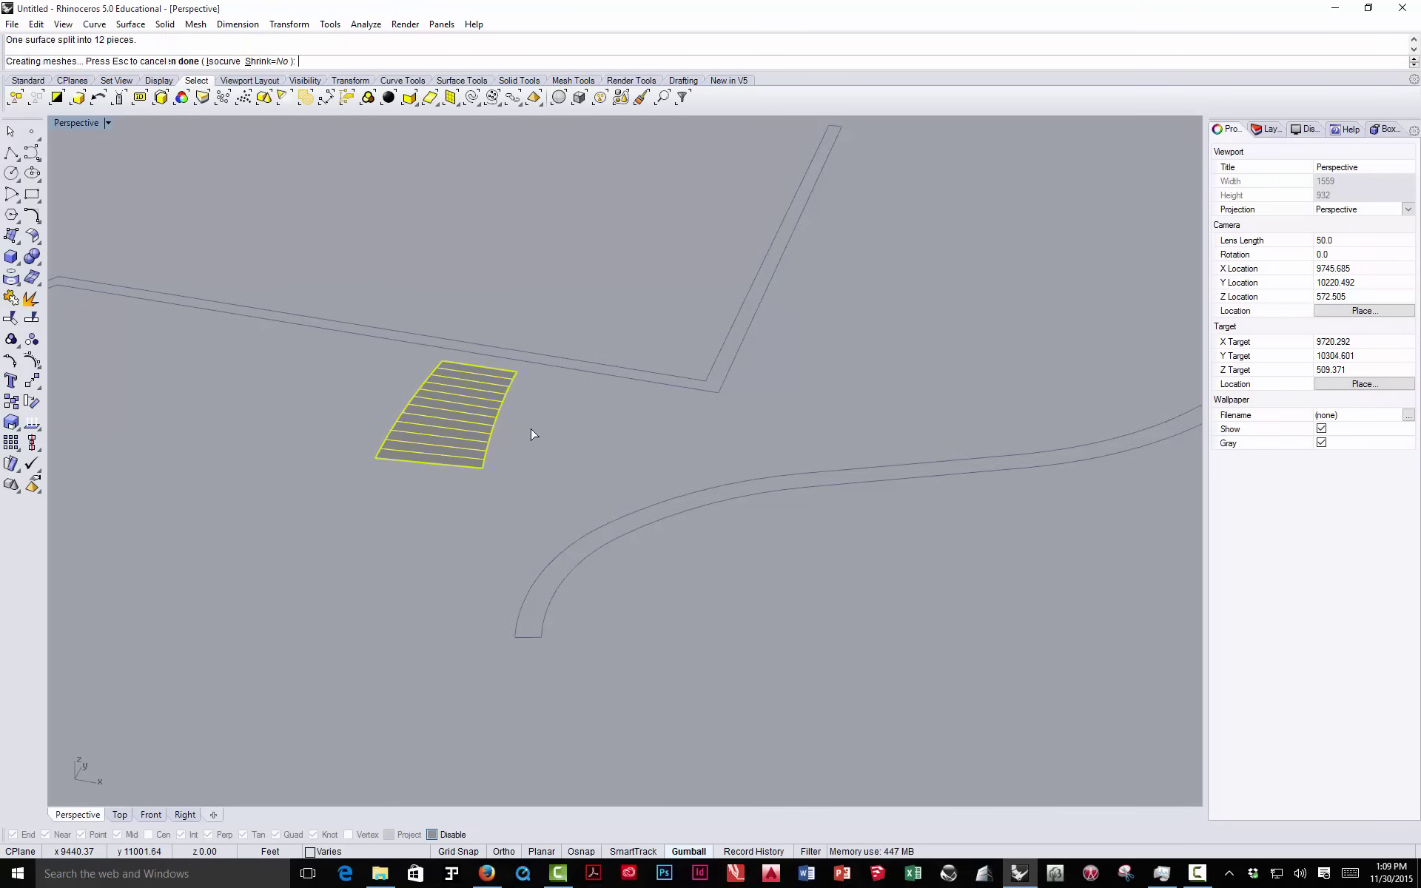
- Check that the stair surface is divided by selecting the front tread on its own, then clear the selection
right_drag(538, 441, 456, 435)
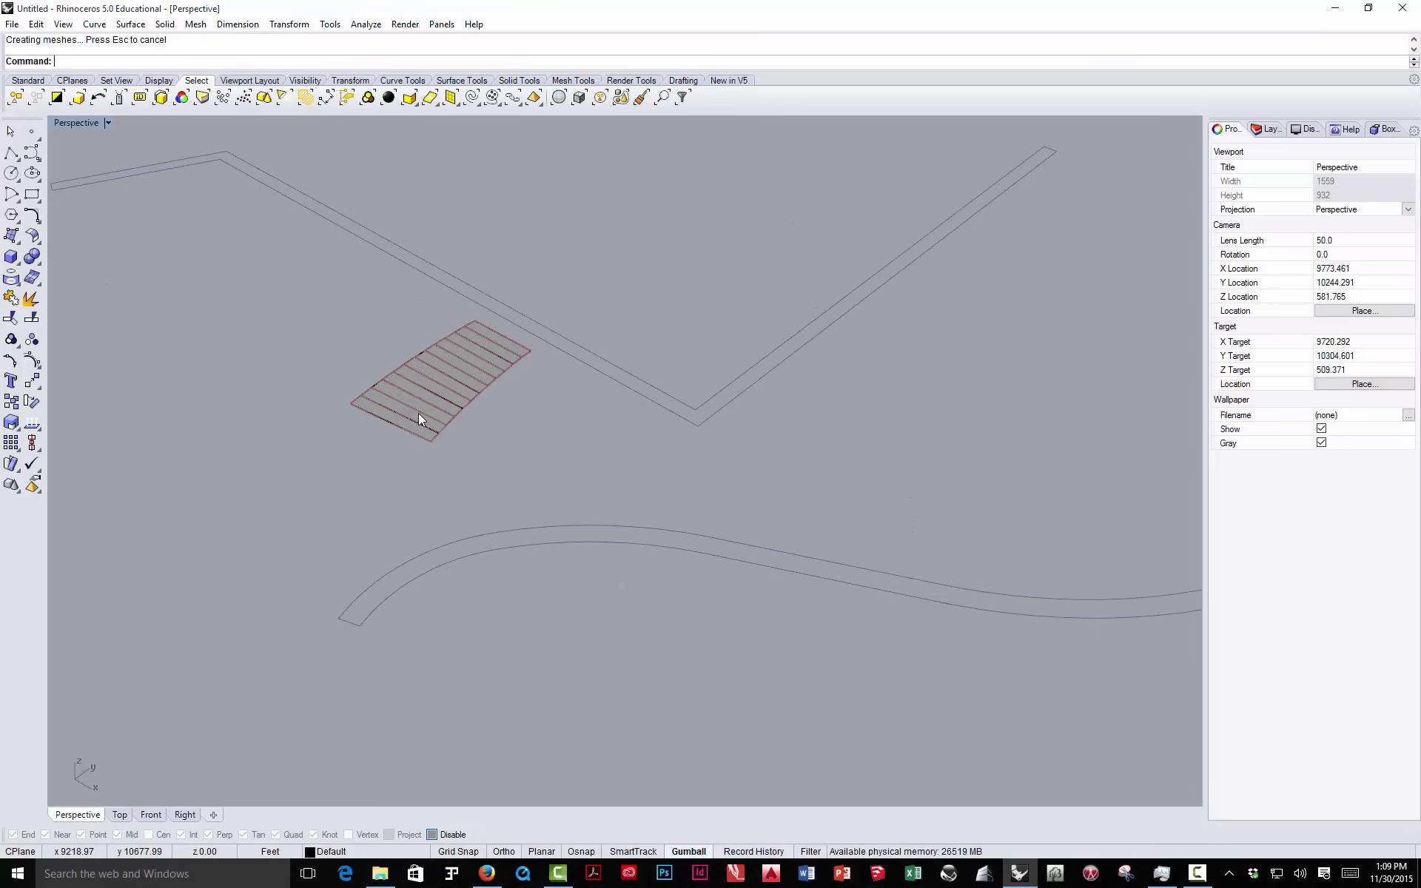
click(421, 431)
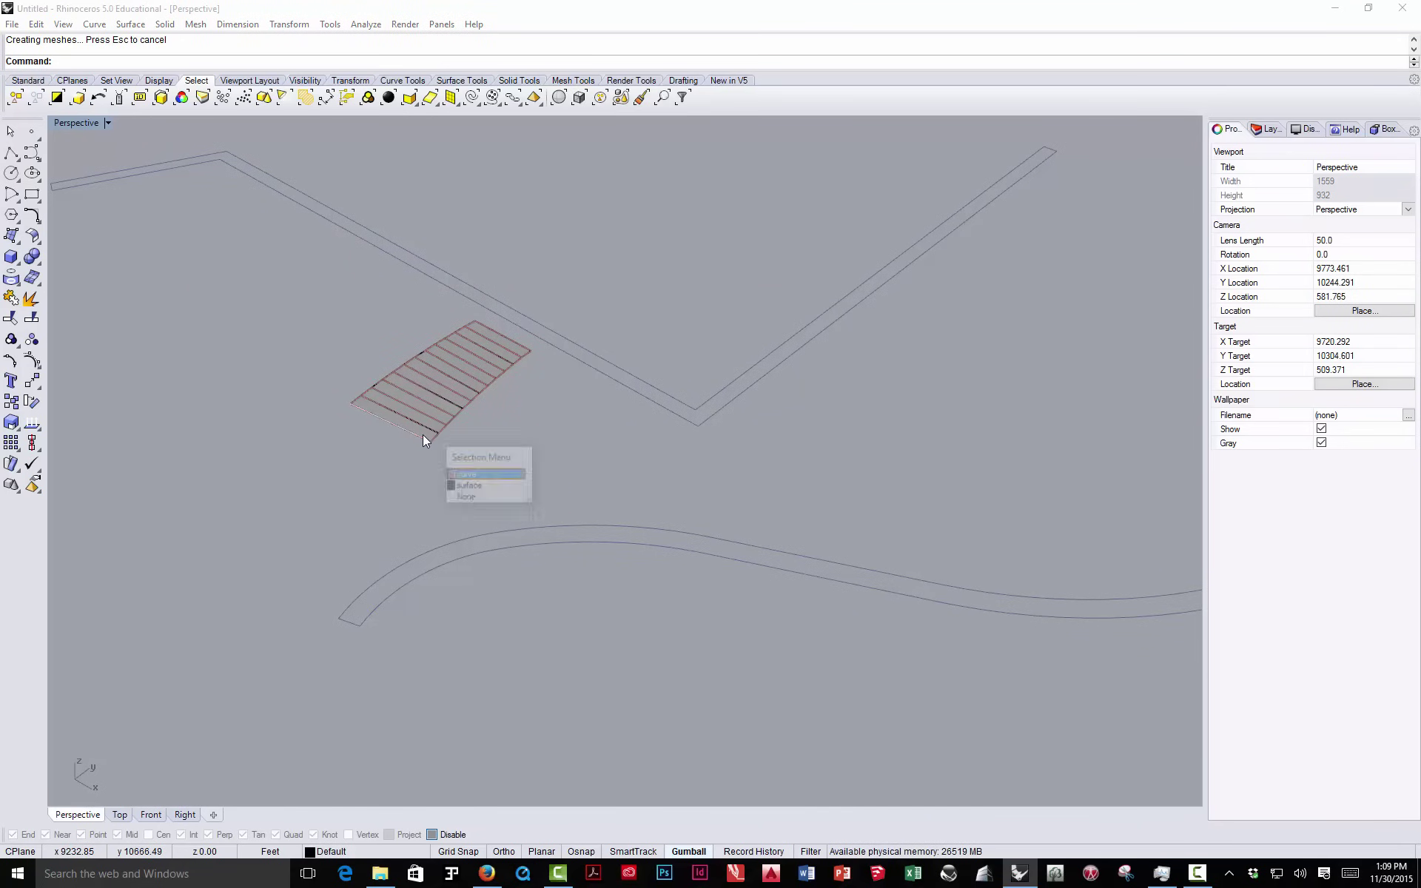
click(437, 399)
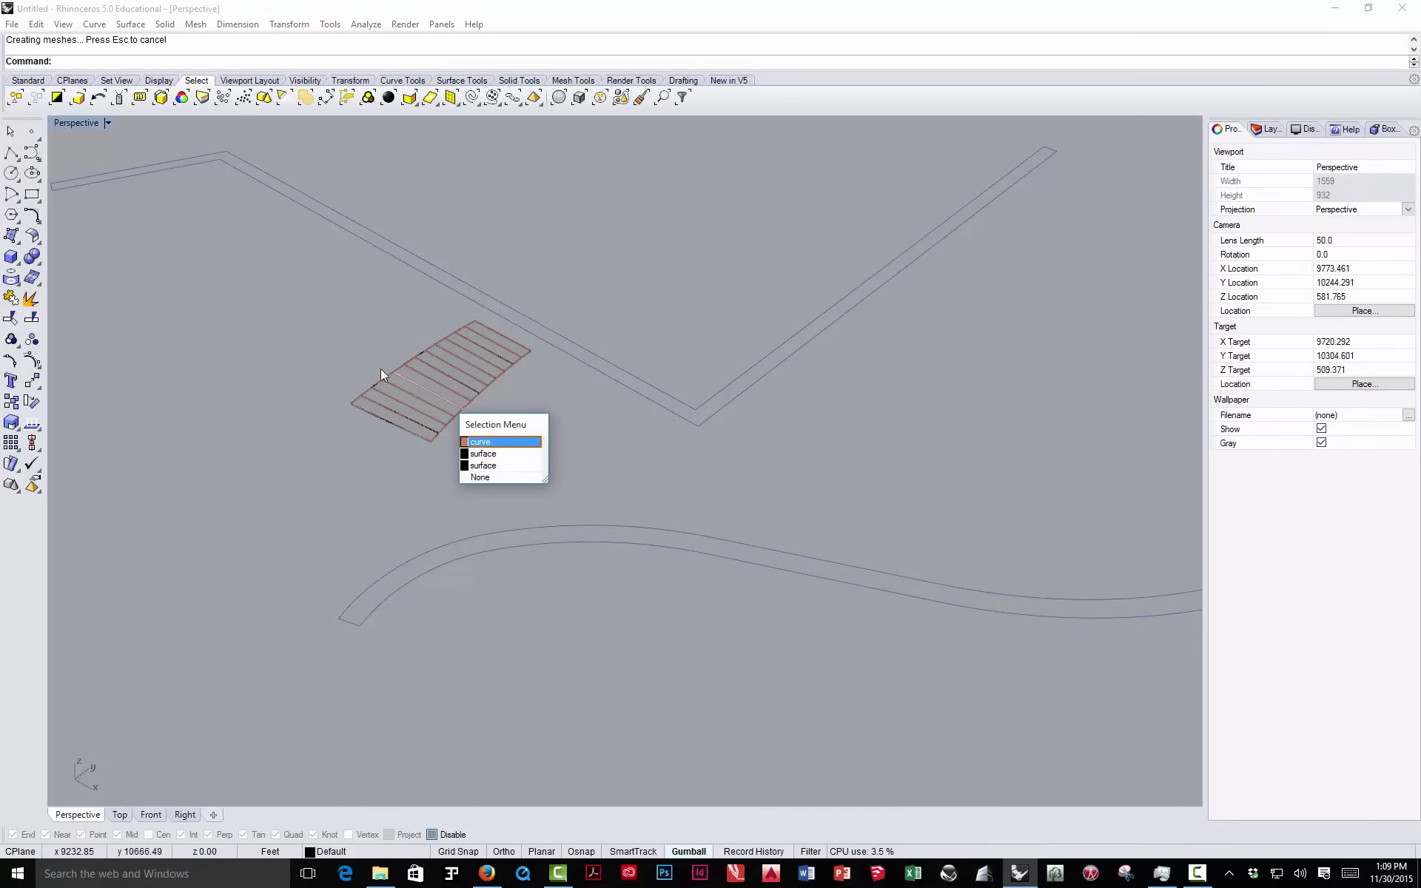
click(343, 429)
scroll(348, 414, up, 5)
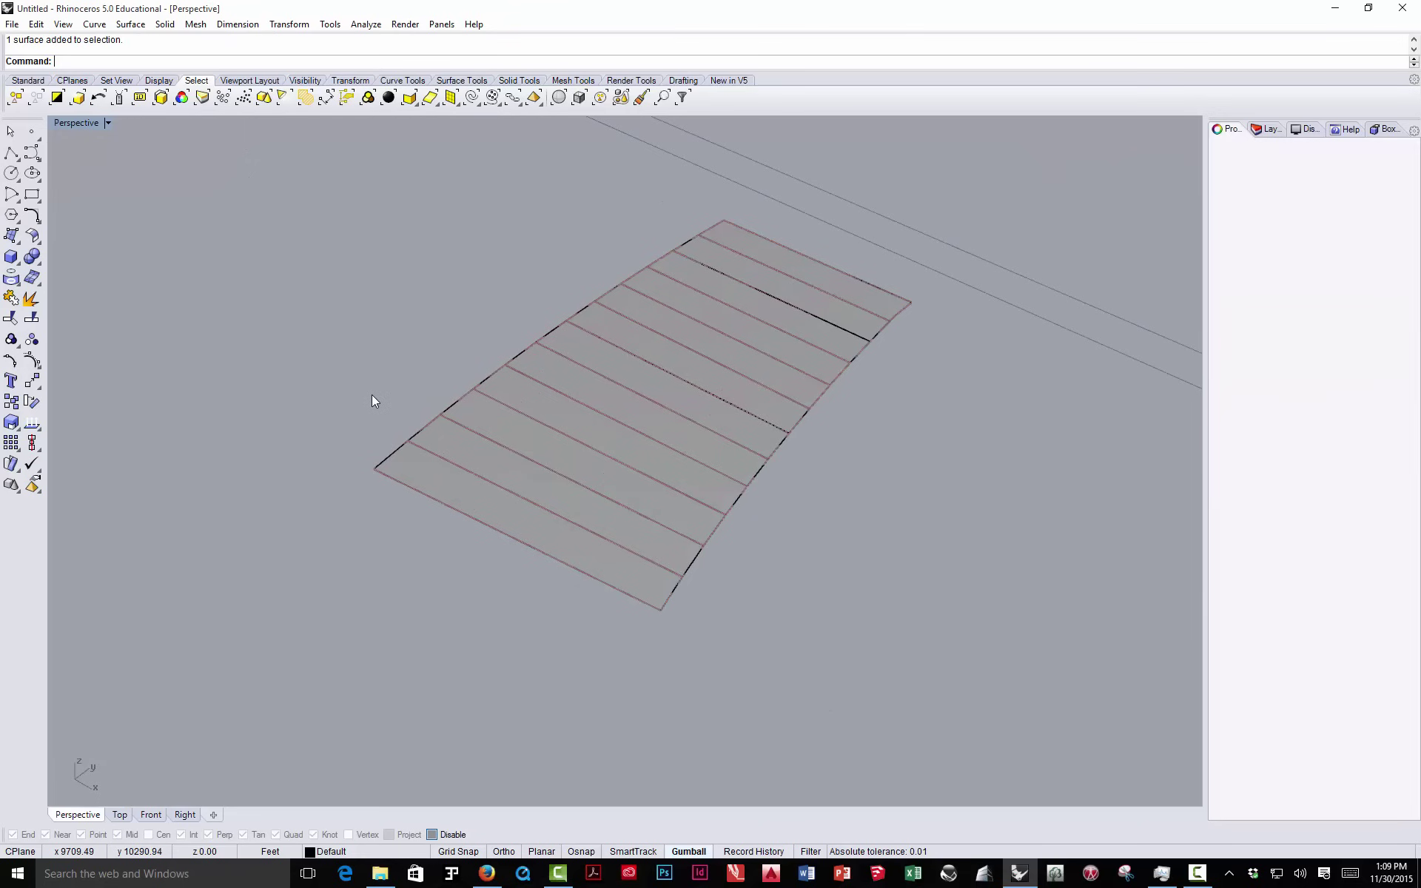
click(411, 470)
scroll(281, 361, down, 3)
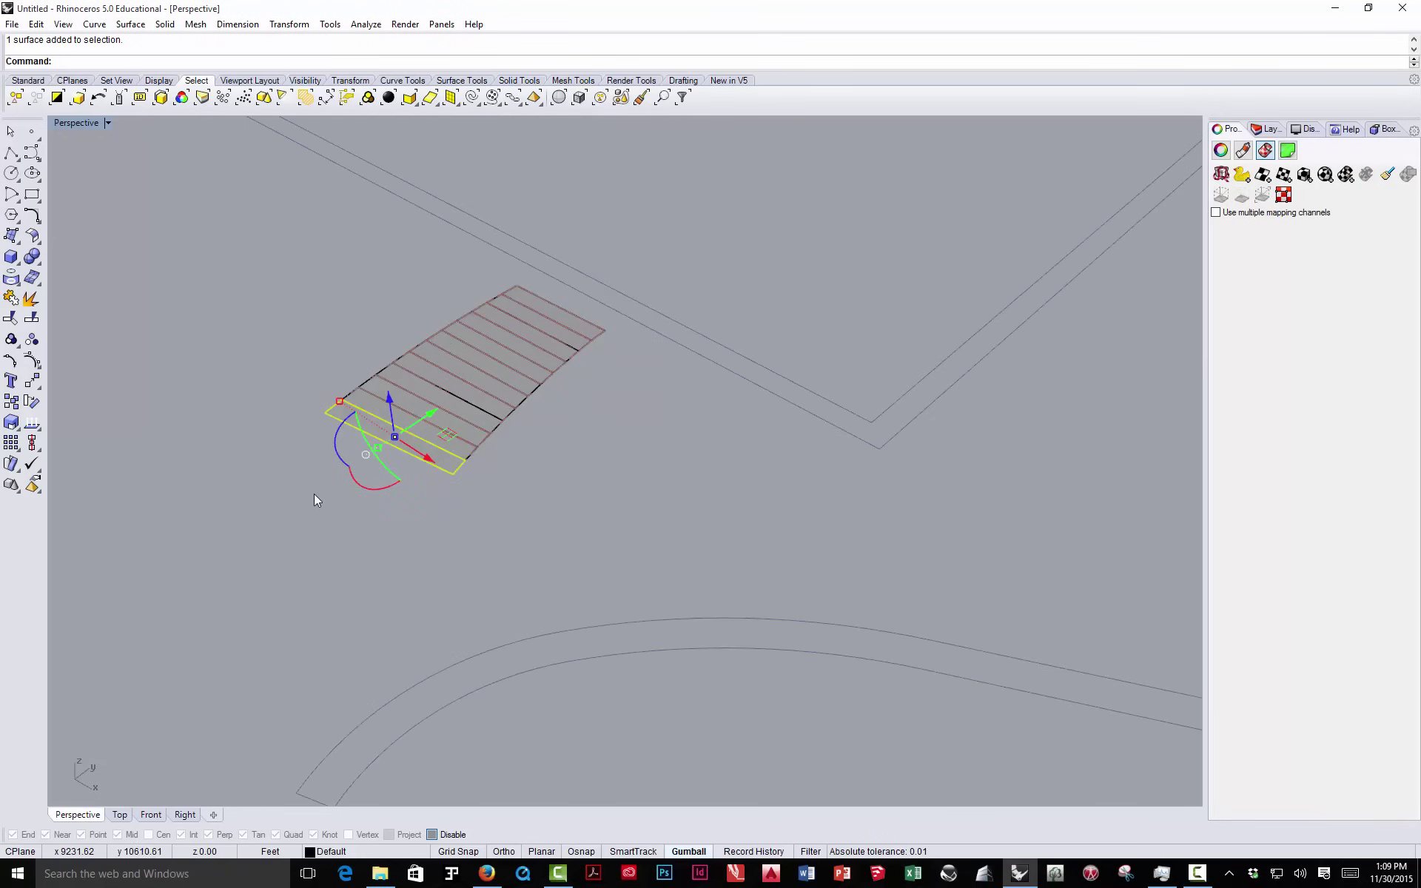
click(105, 348)
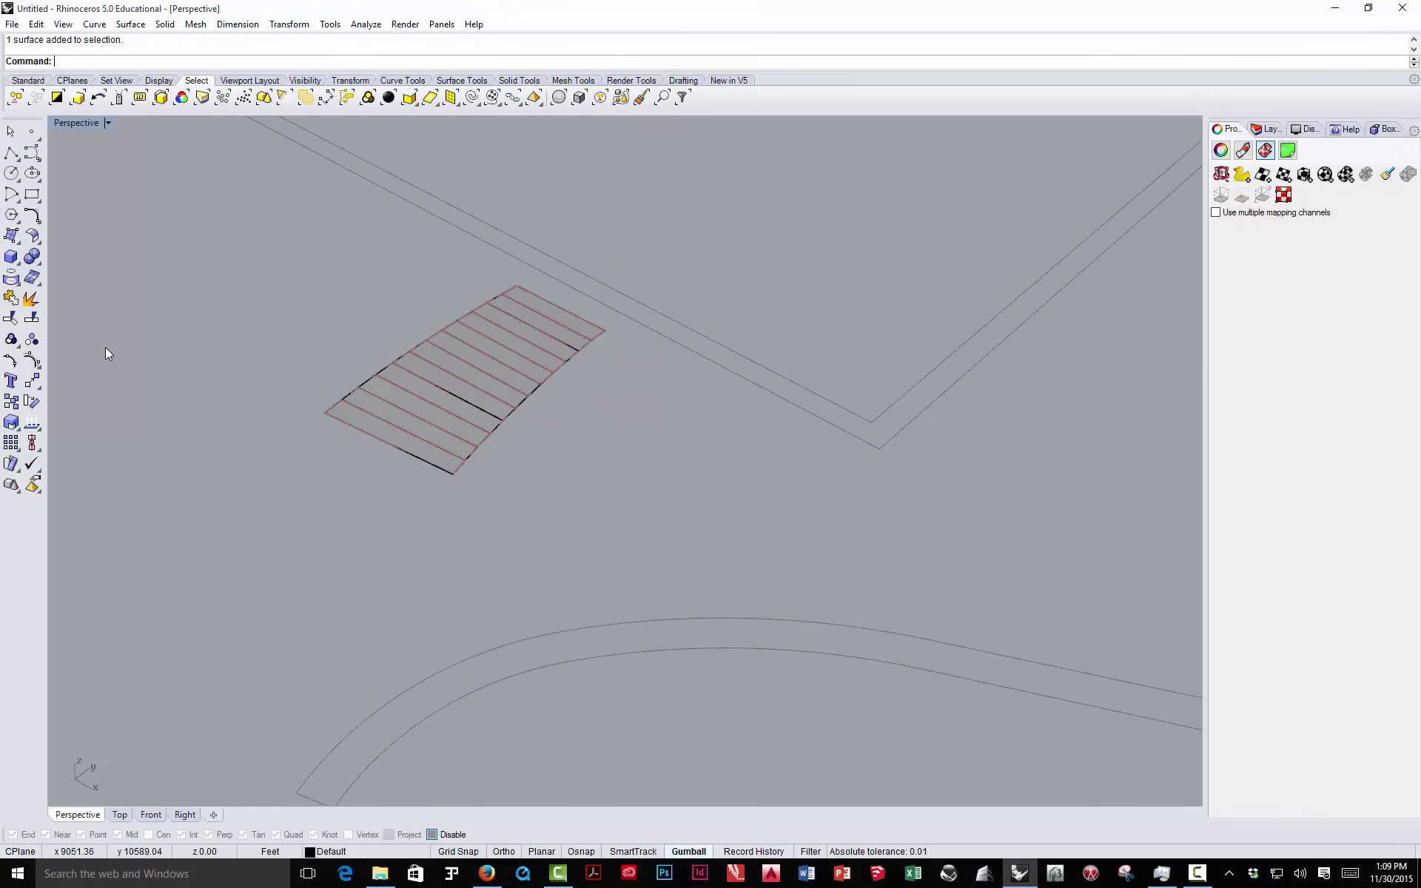
- Extrude the front tread surface upward as a solid by 0.5 ft
click(18, 267)
click(115, 308)
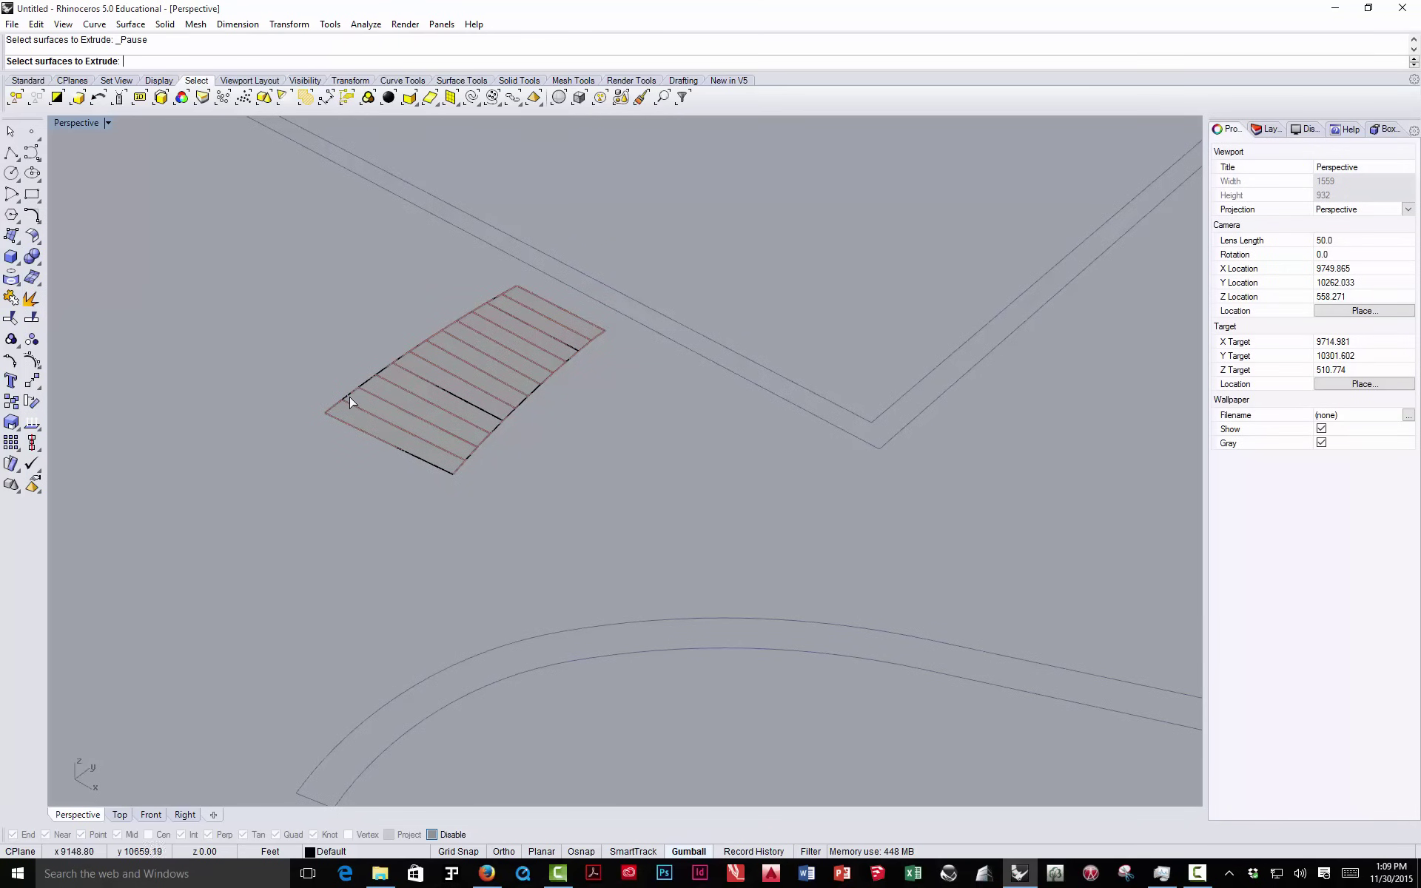
click(394, 438)
key(Return)
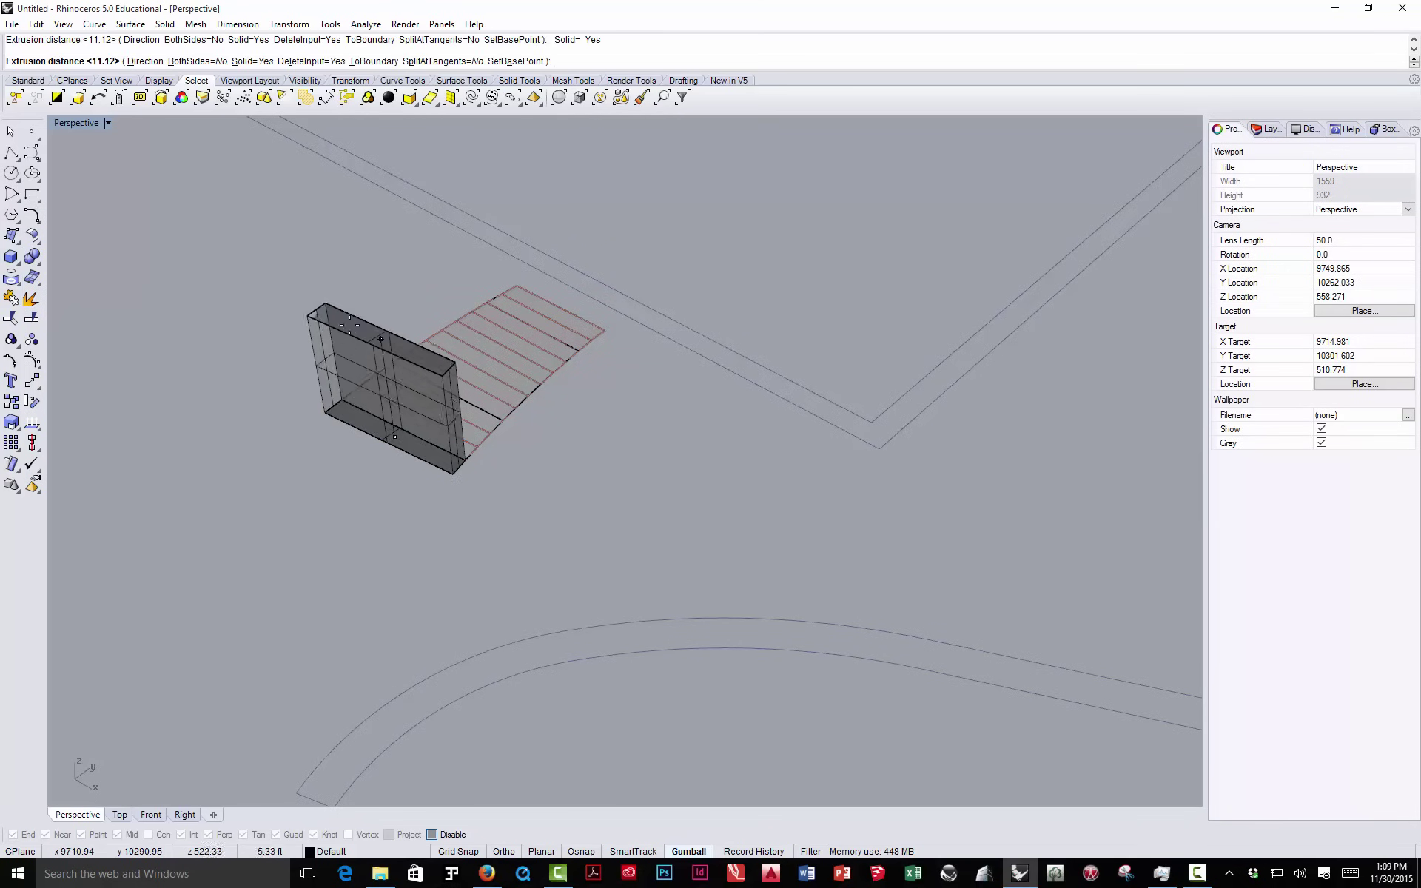
text(.5)
key(Return)
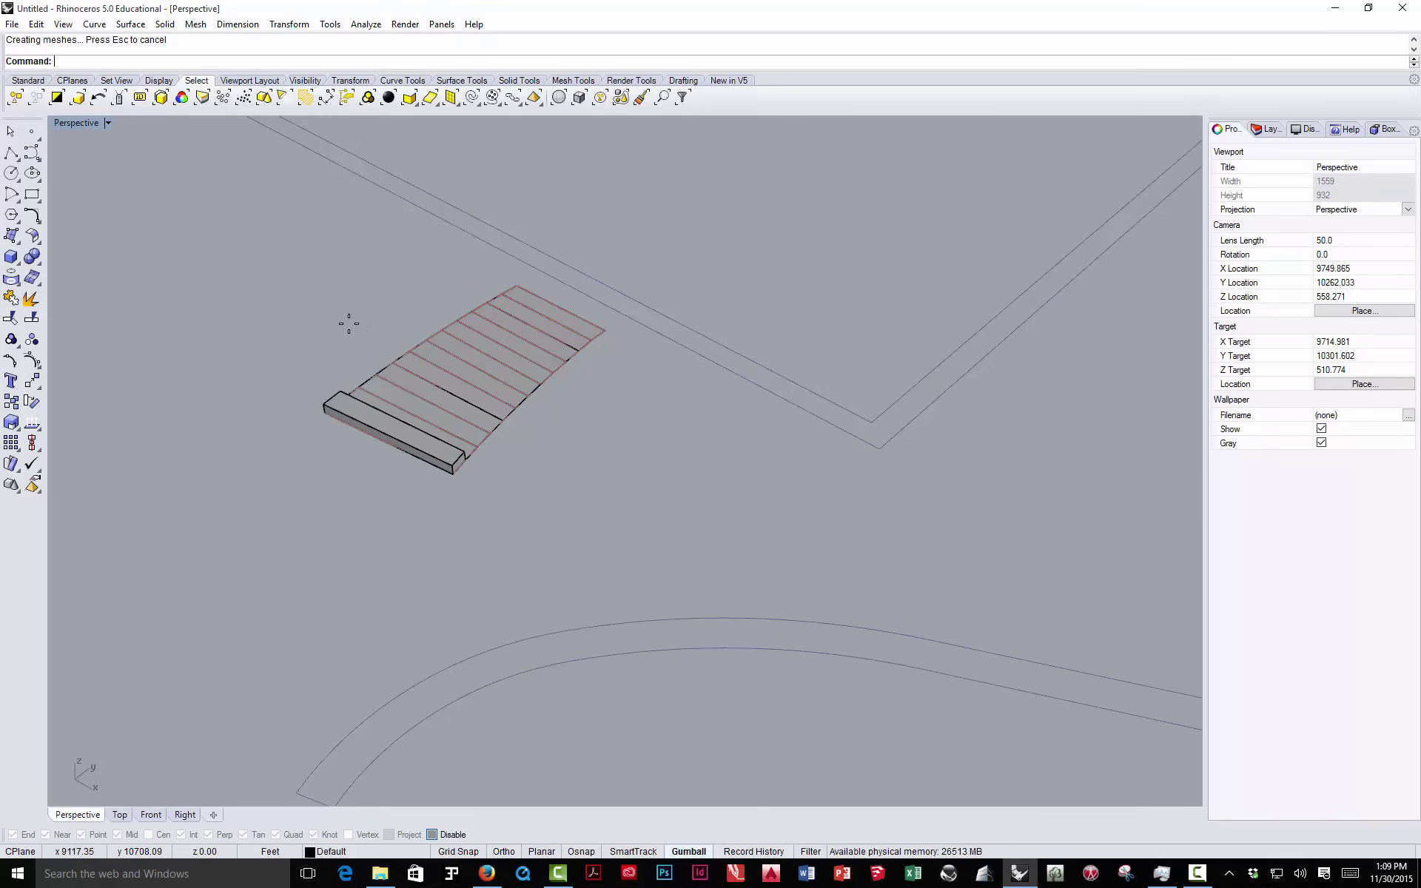
- Extrude the second tread surface upward as a solid by 1 ft
scroll(452, 442, up, 5)
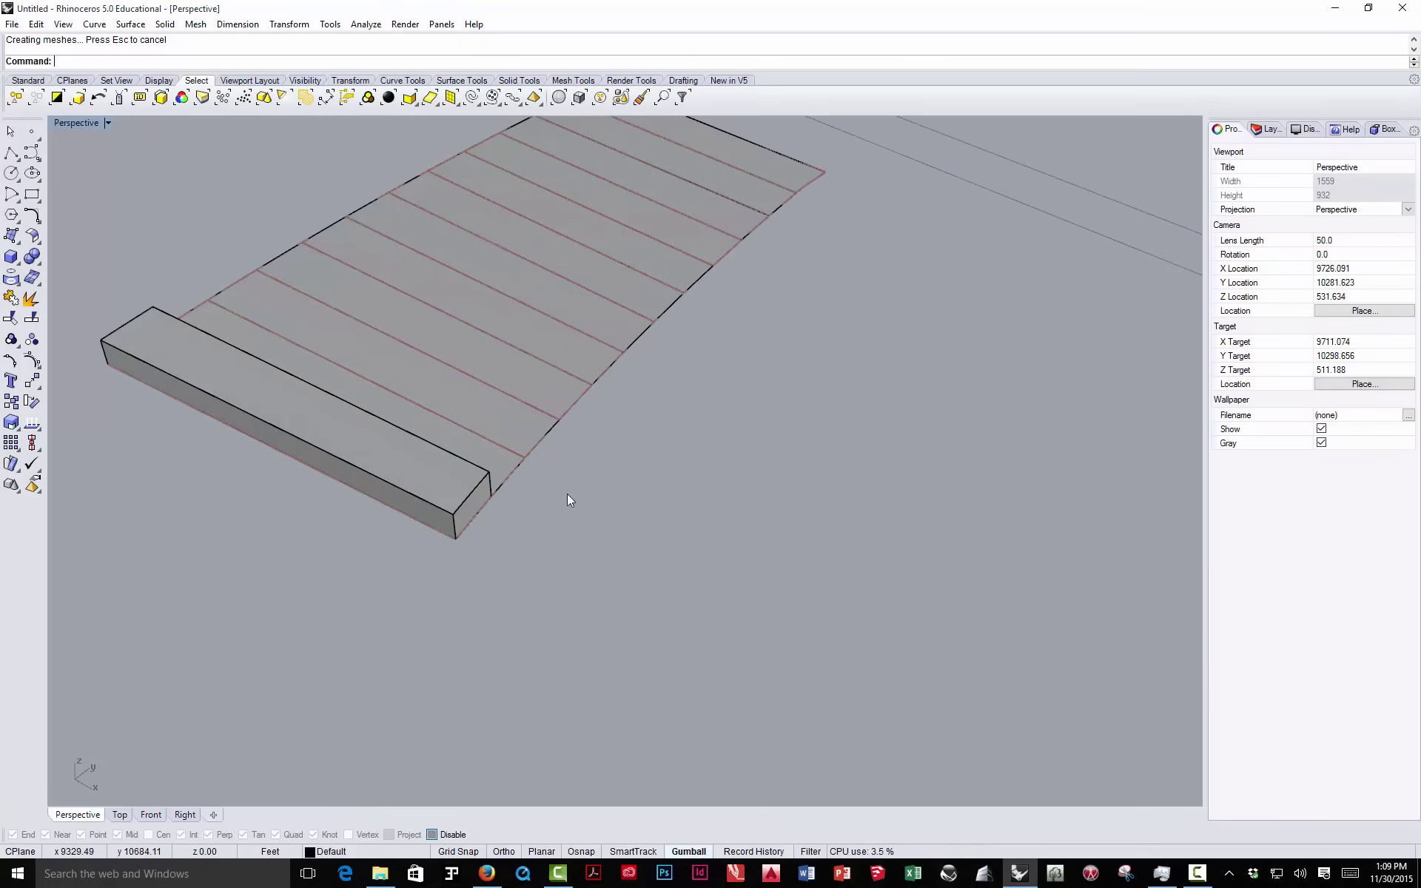
key(Return)
click(509, 466)
key(Return)
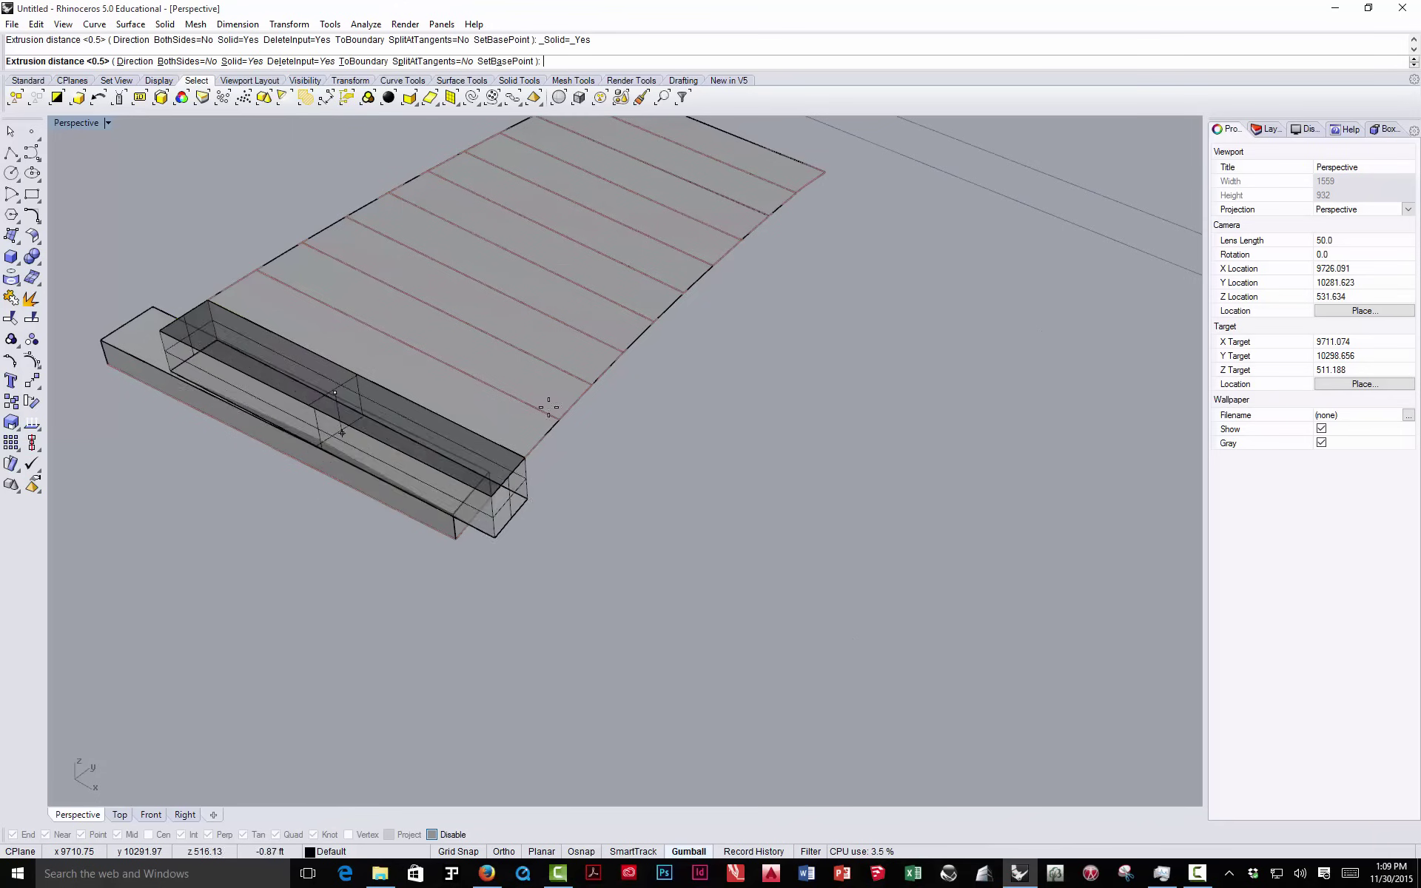
key(Return)
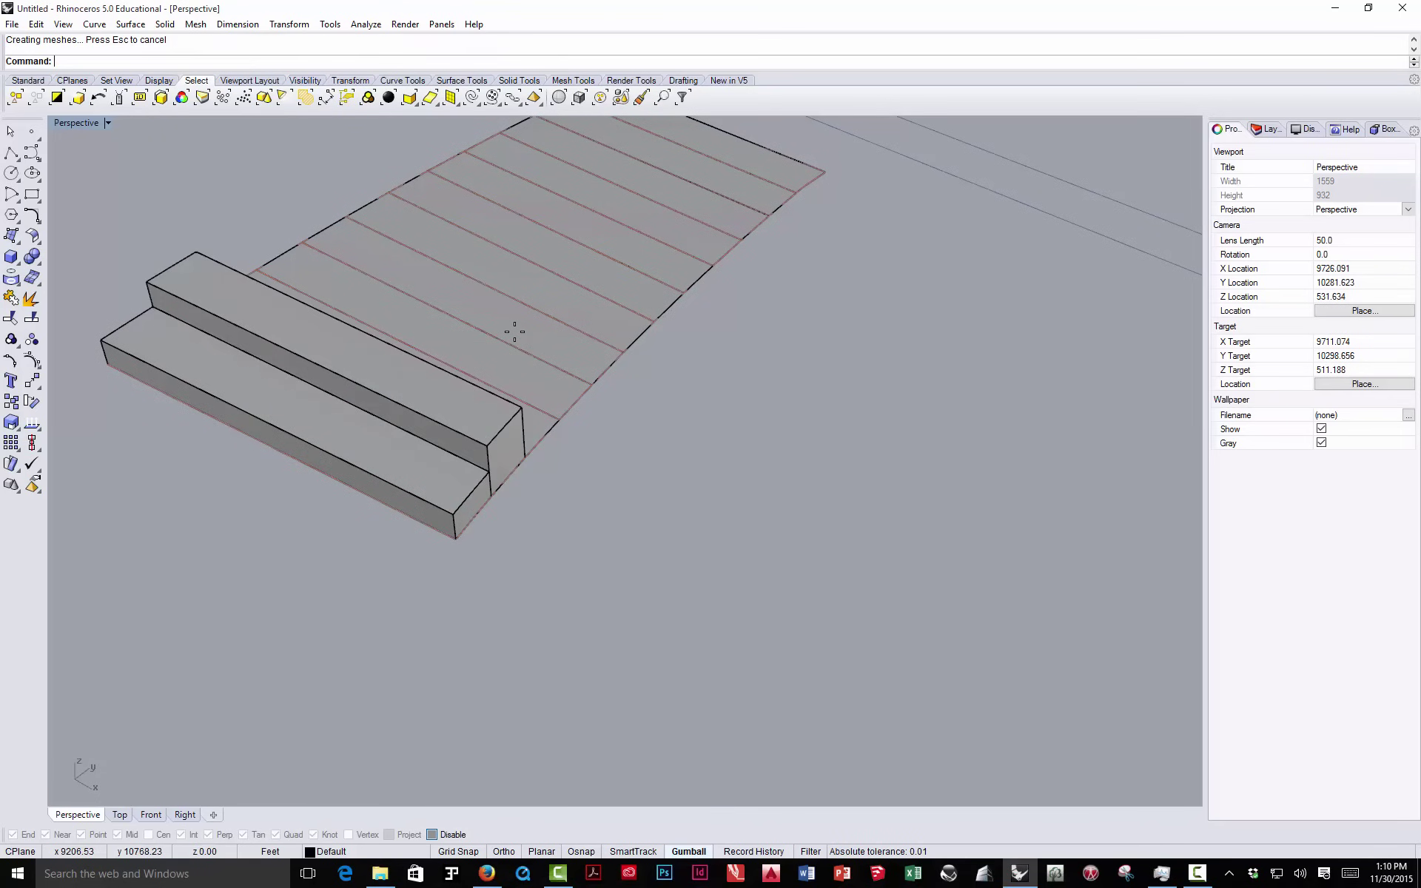
- Extrude the third tread surface upward as a solid by 1.5 ft
key(Return)
click(542, 422)
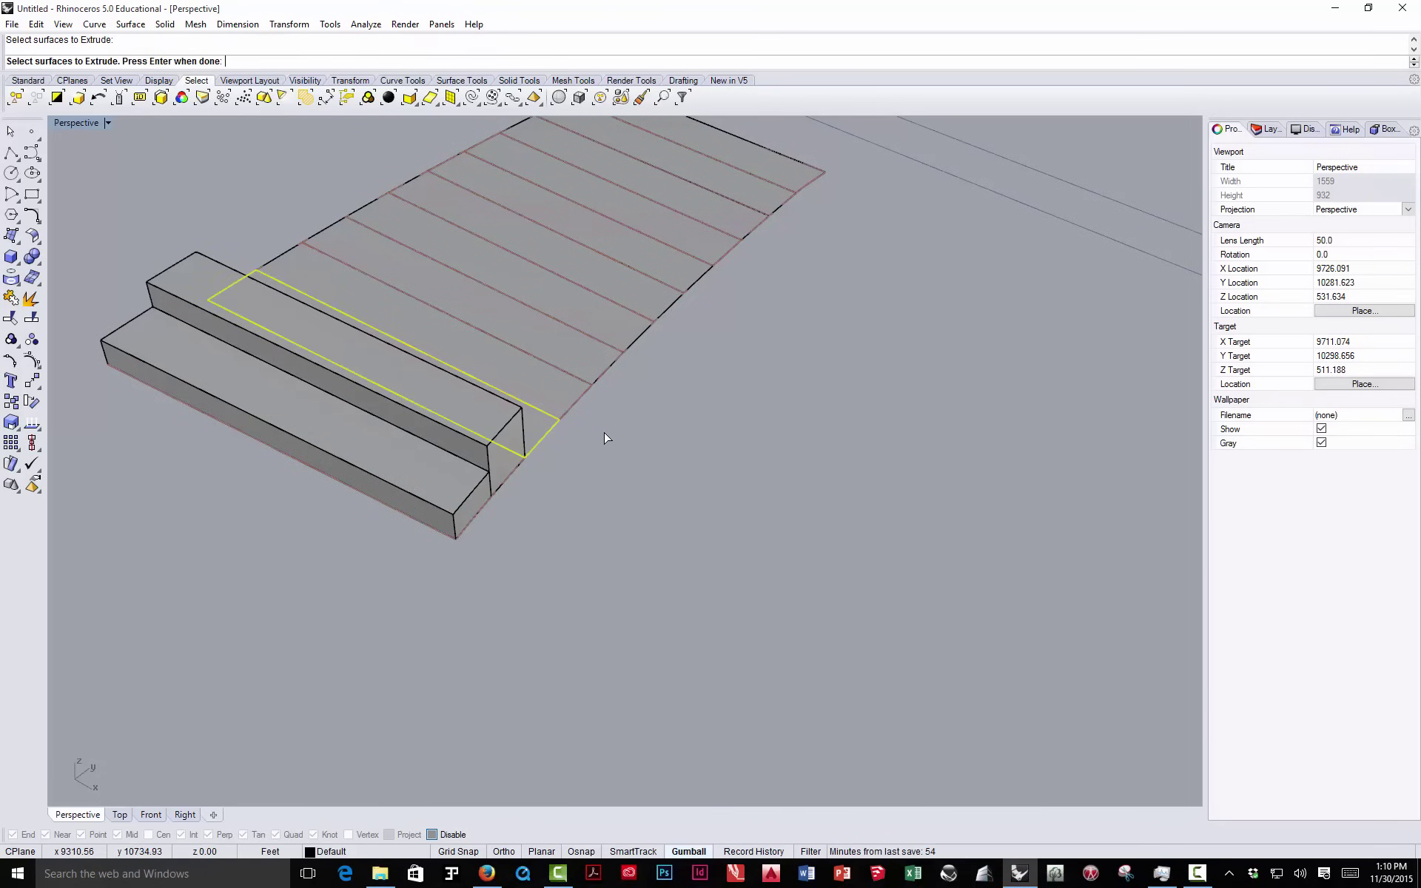
key(Return)
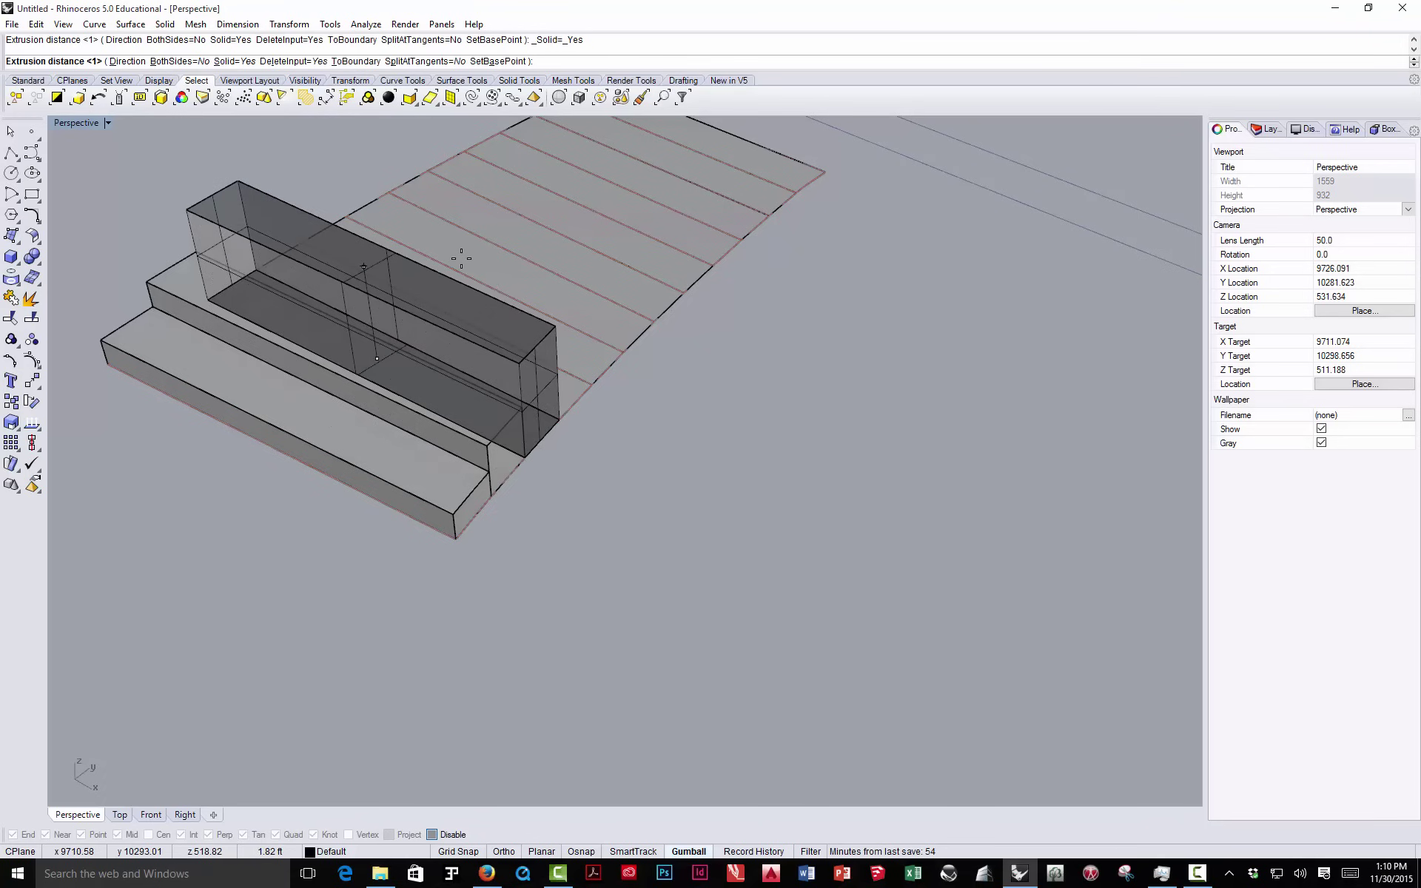
click(461, 258)
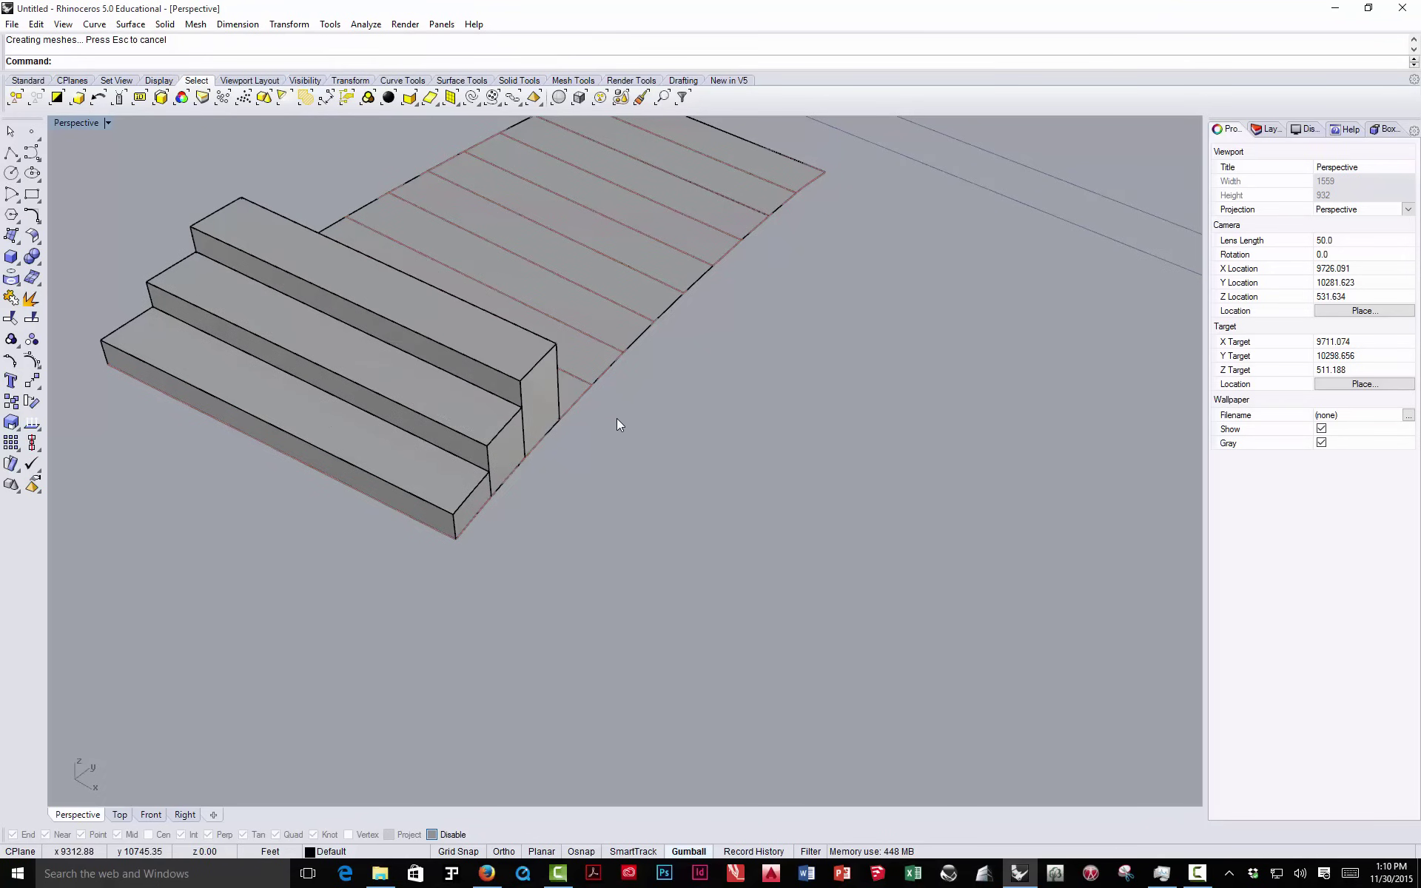
- Extrude the fourth tread surface upward as a solid by 2 ft
key(Return)
click(568, 386)
key(Return)
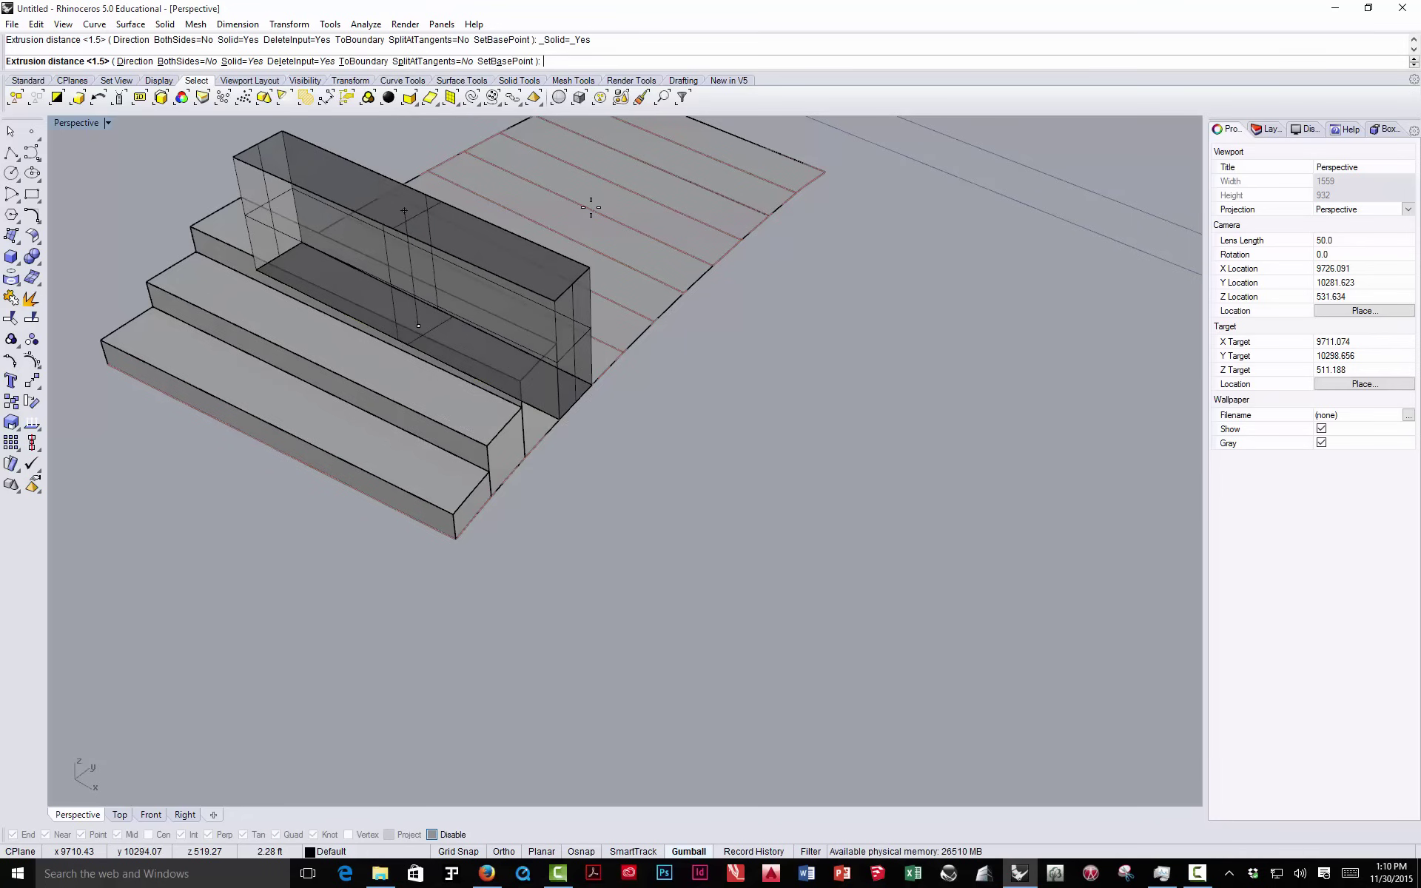
click(590, 207)
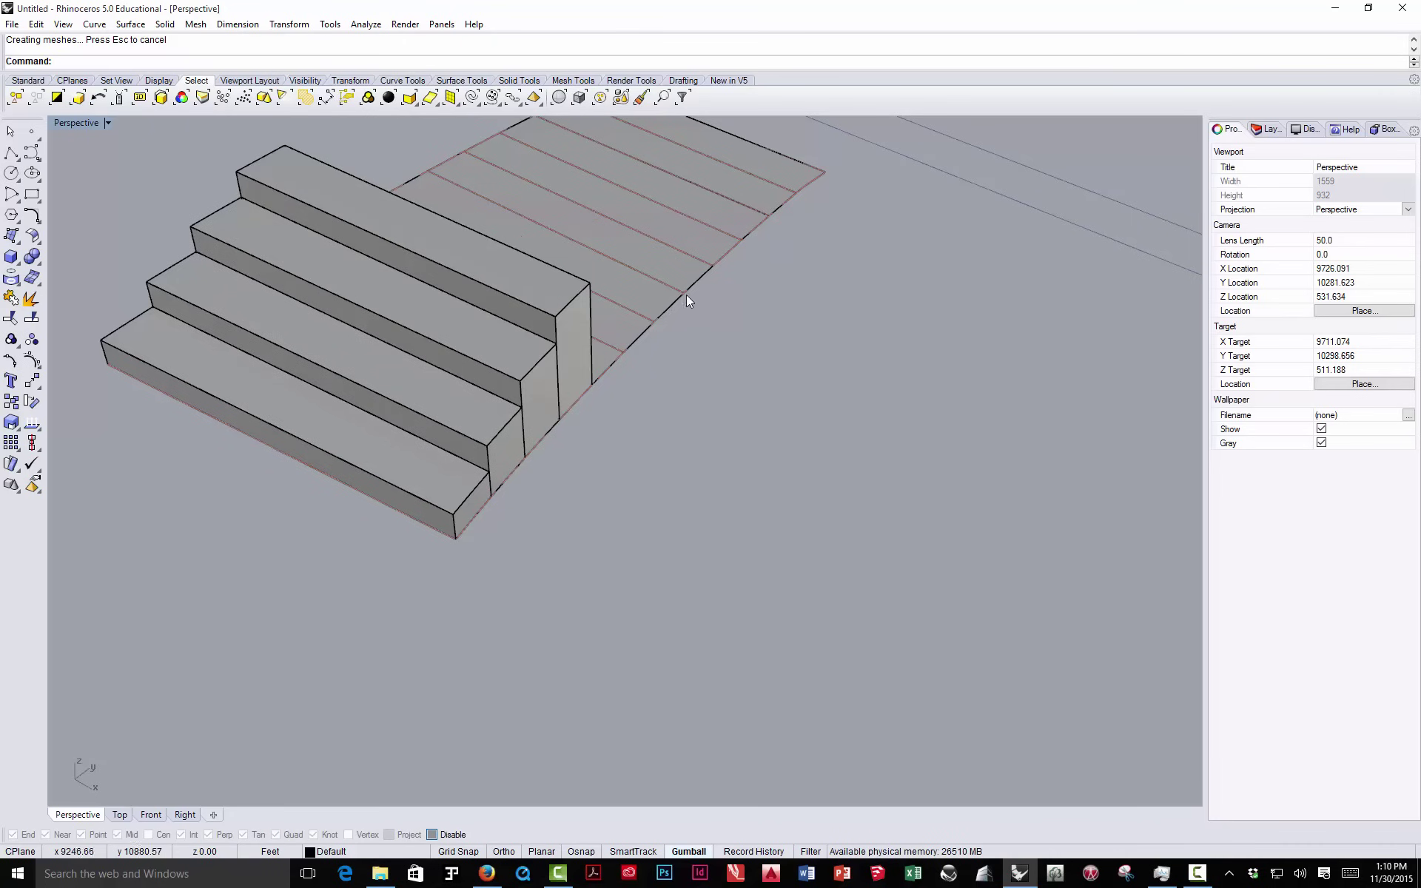
- Extrude the fifth tread surface upward as a solid by 2.5 ft
right_drag(686, 299, 580, 406)
key(Return)
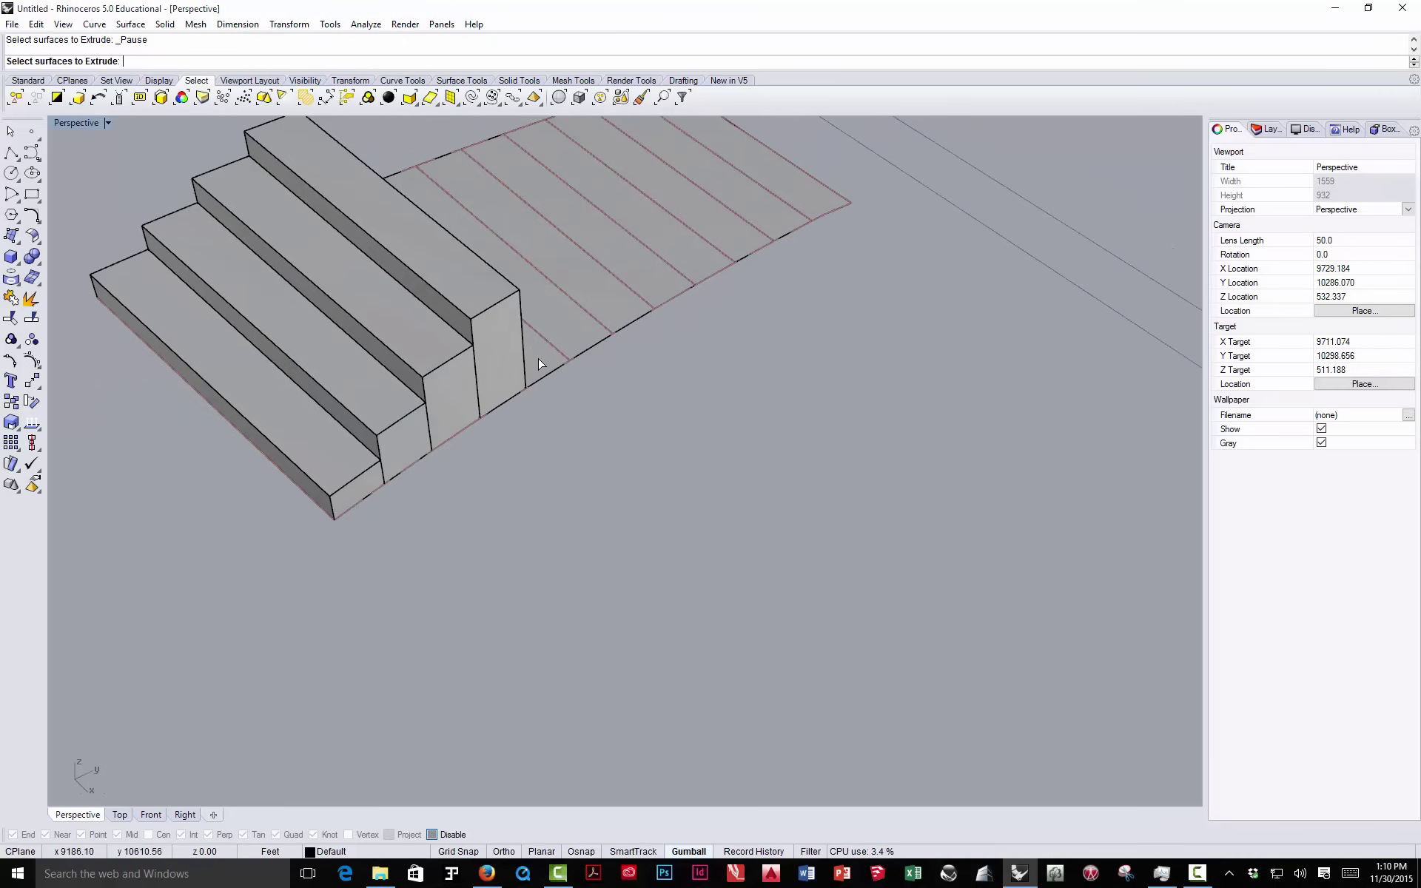
click(540, 358)
key(Return)
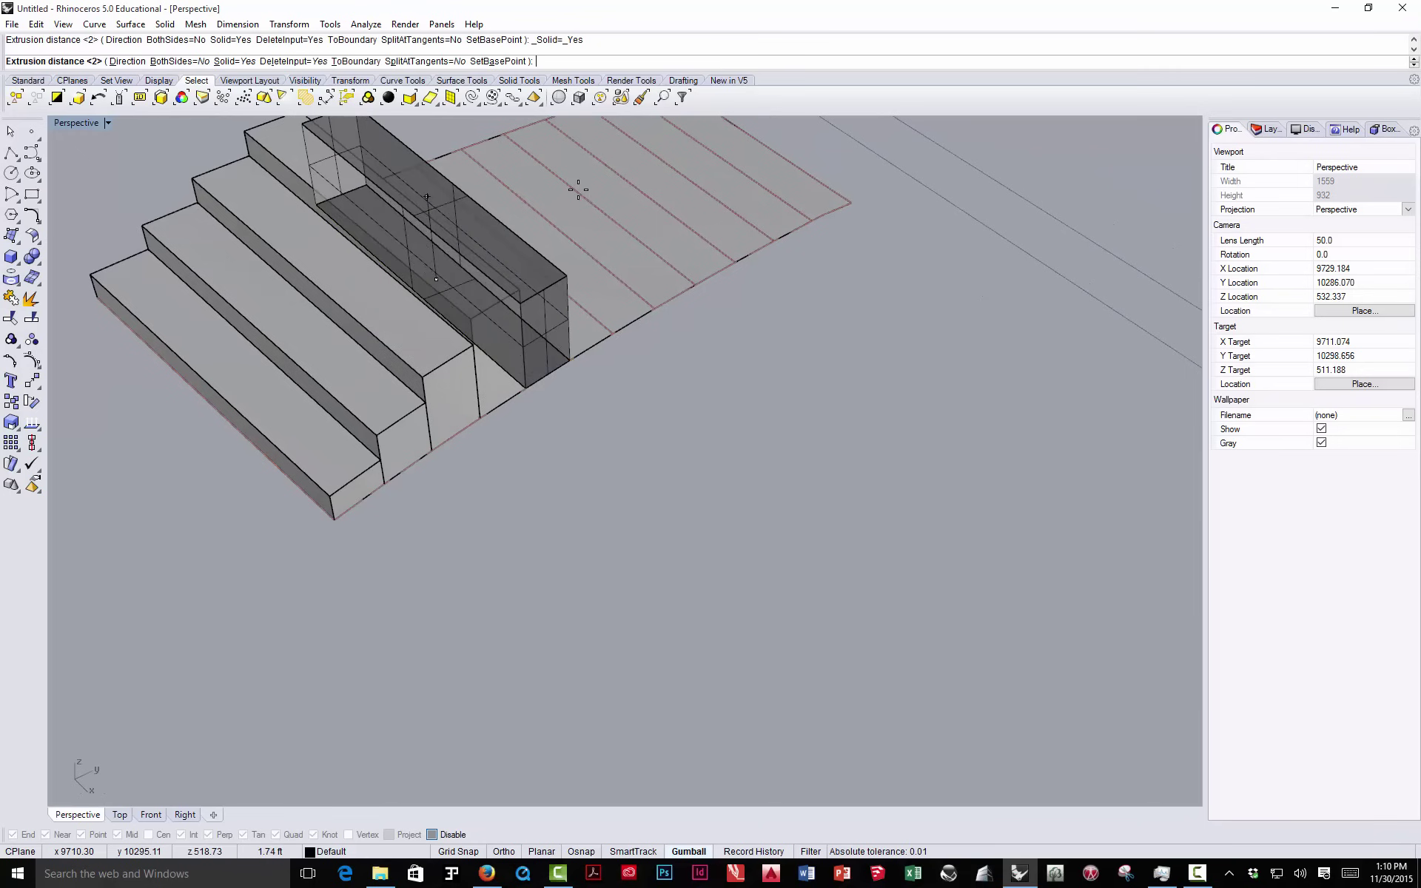
key(Return)
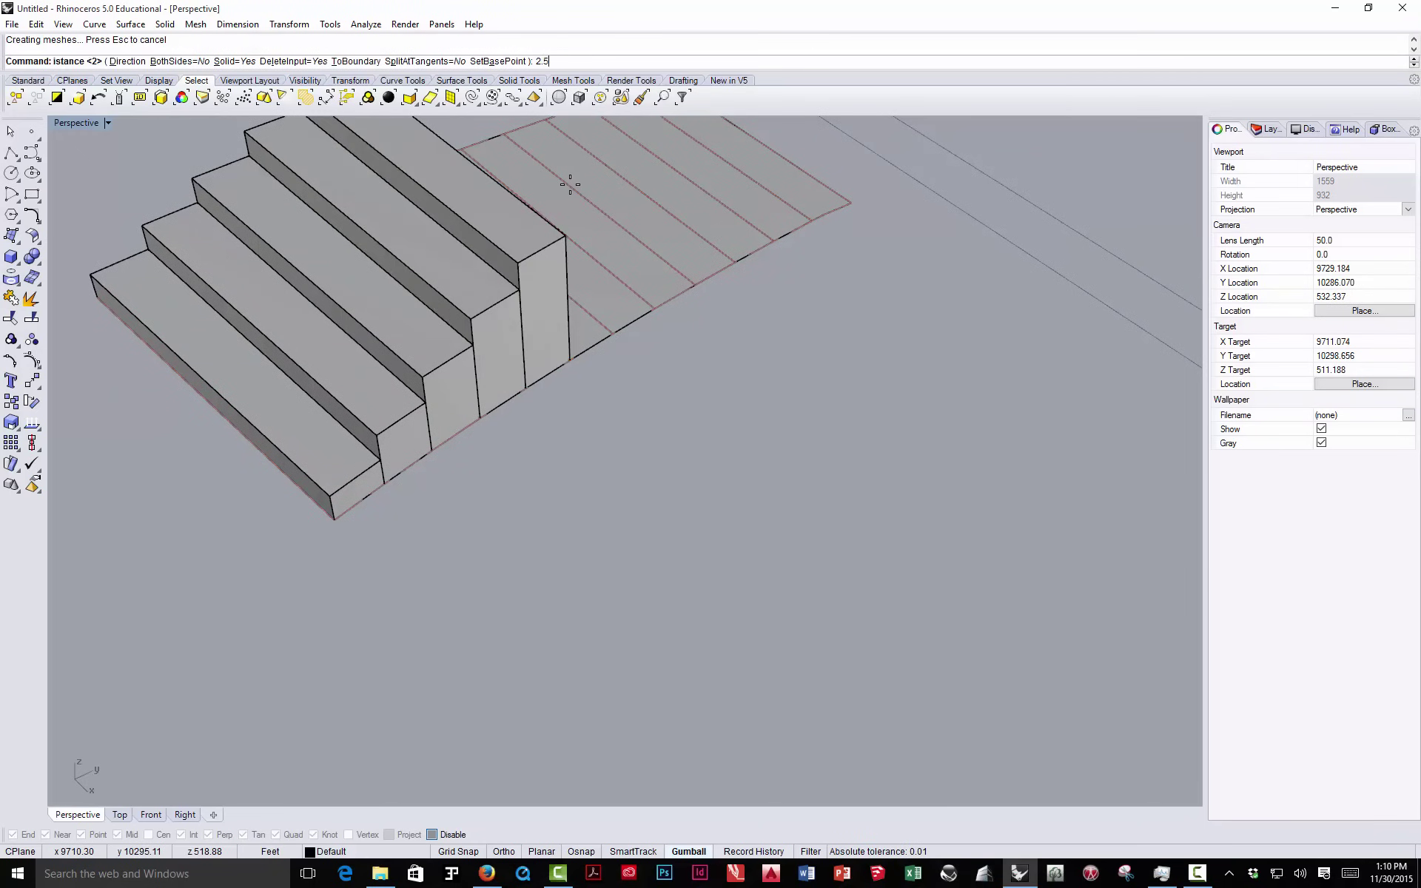
- Extrude the sixth tread surface upward as a solid by 3 ft
key(Return)
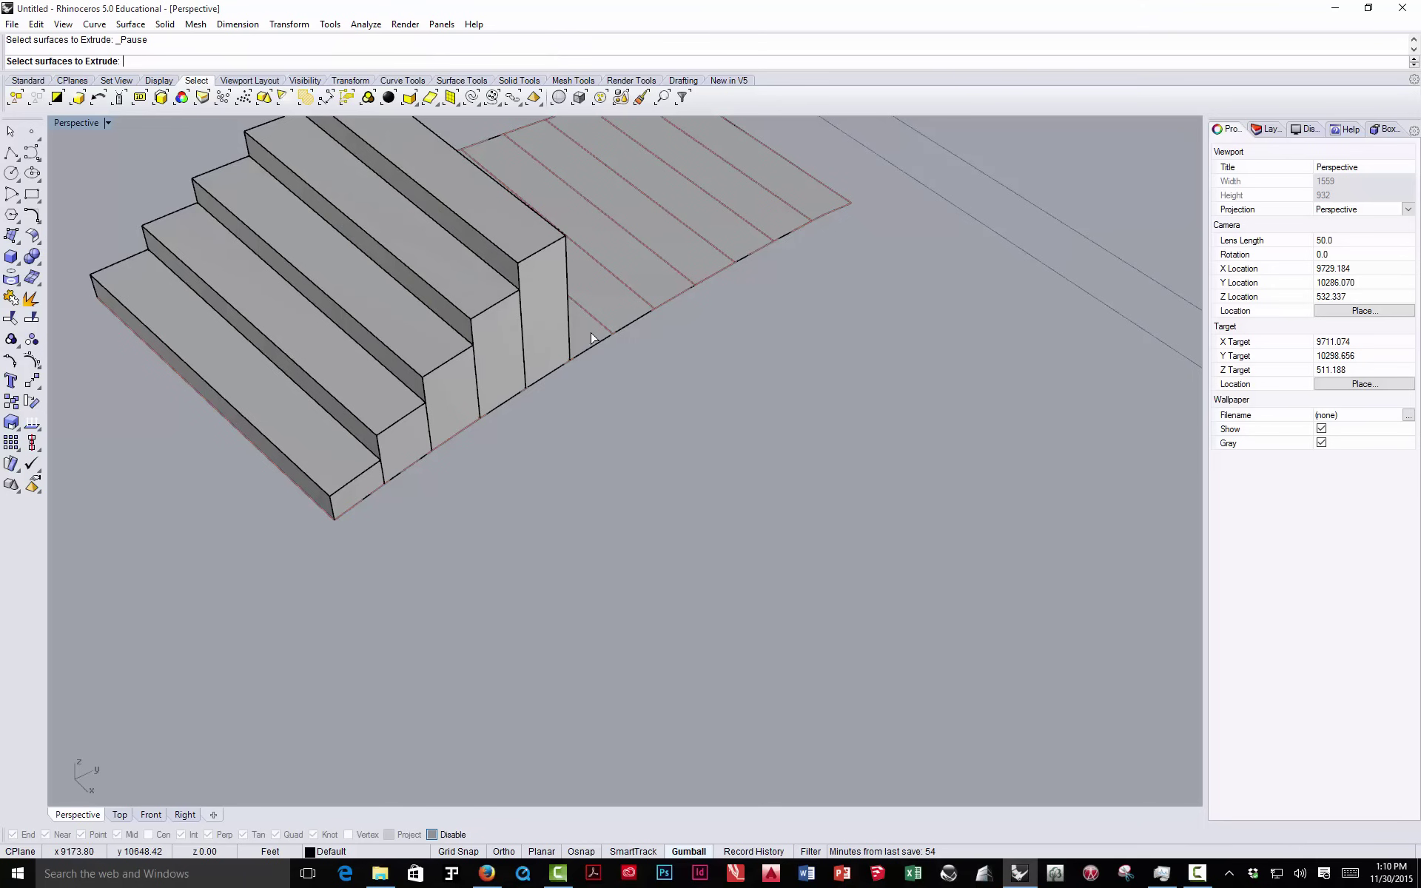
click(588, 332)
key(Return)
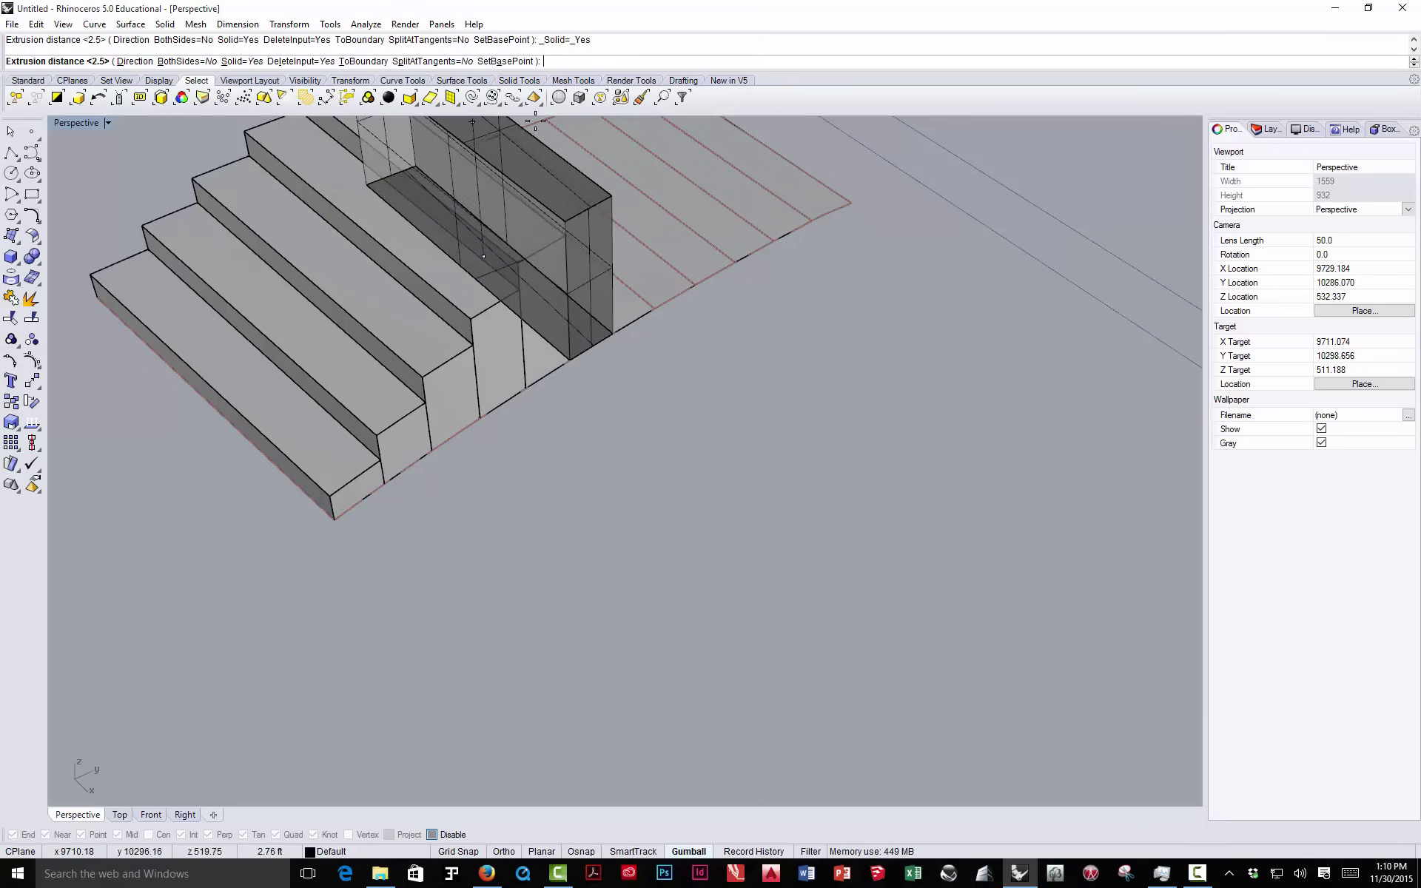
key(Return)
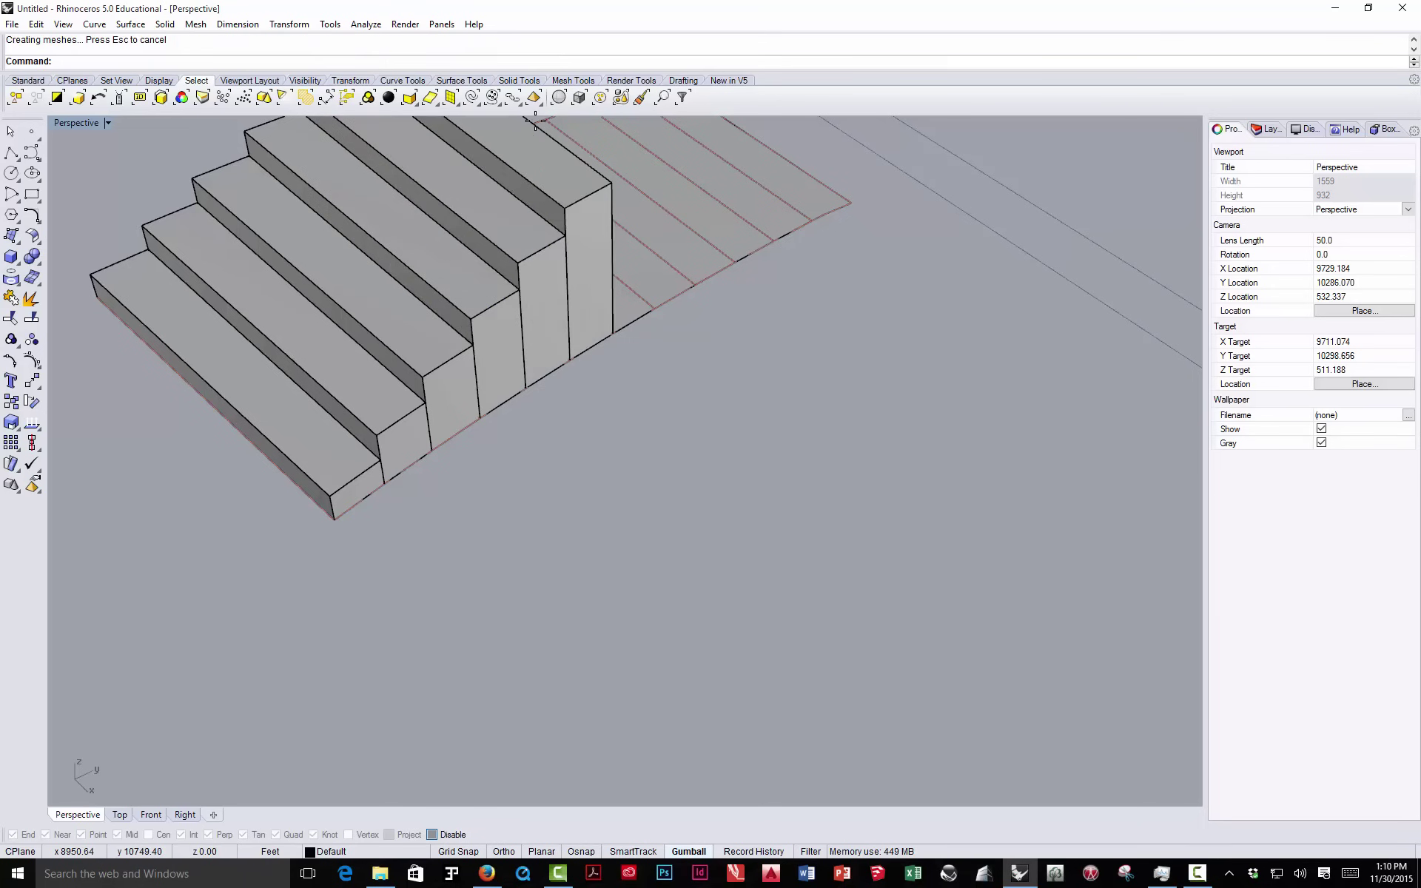
- Extrude the seventh tread surface upward as a solid by 3.5 ft
shift+right_drag(659, 275, 548, 617)
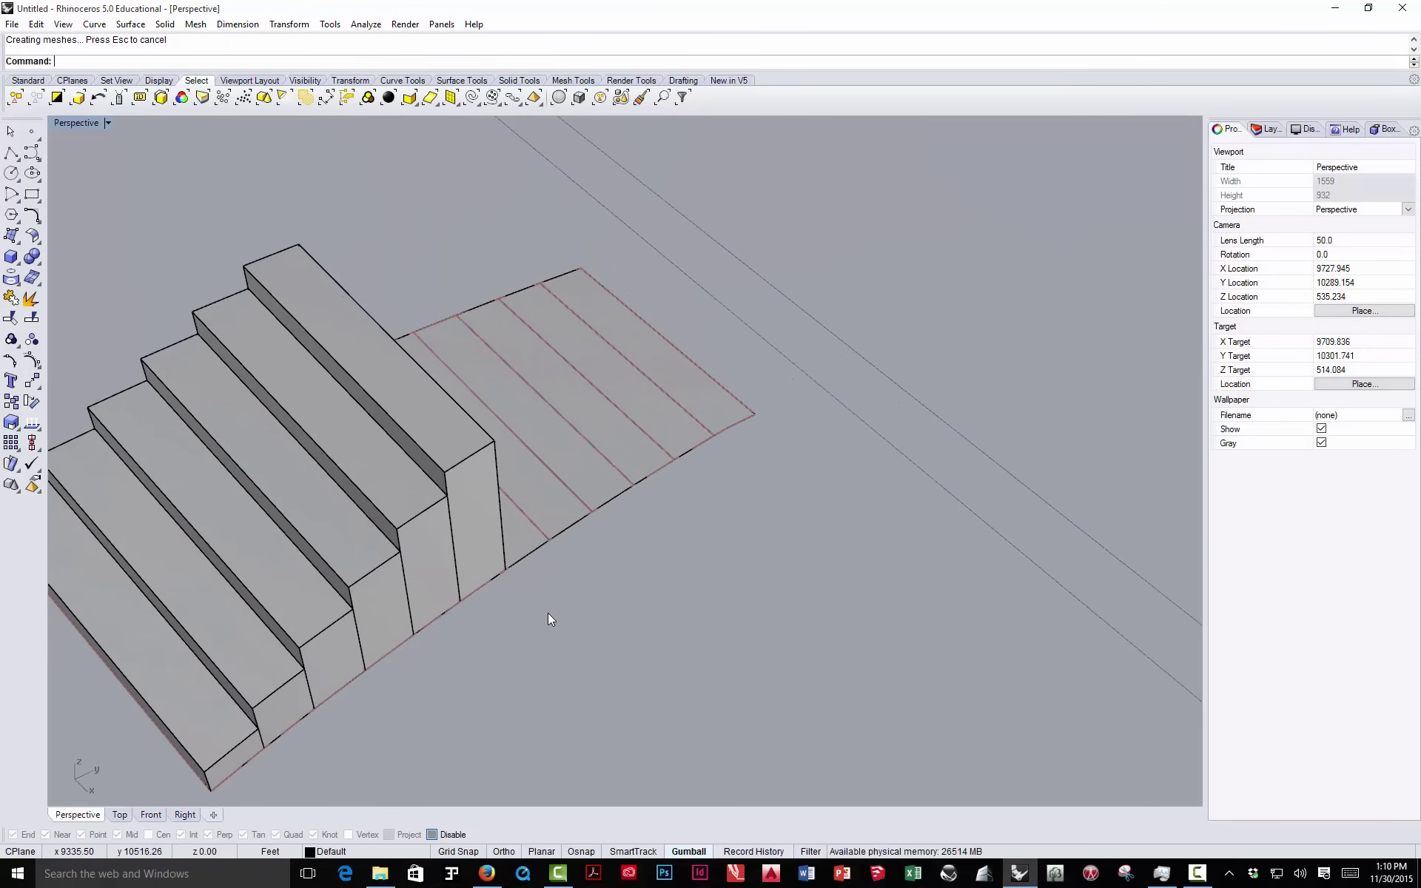
key(Return)
click(527, 545)
key(Return)
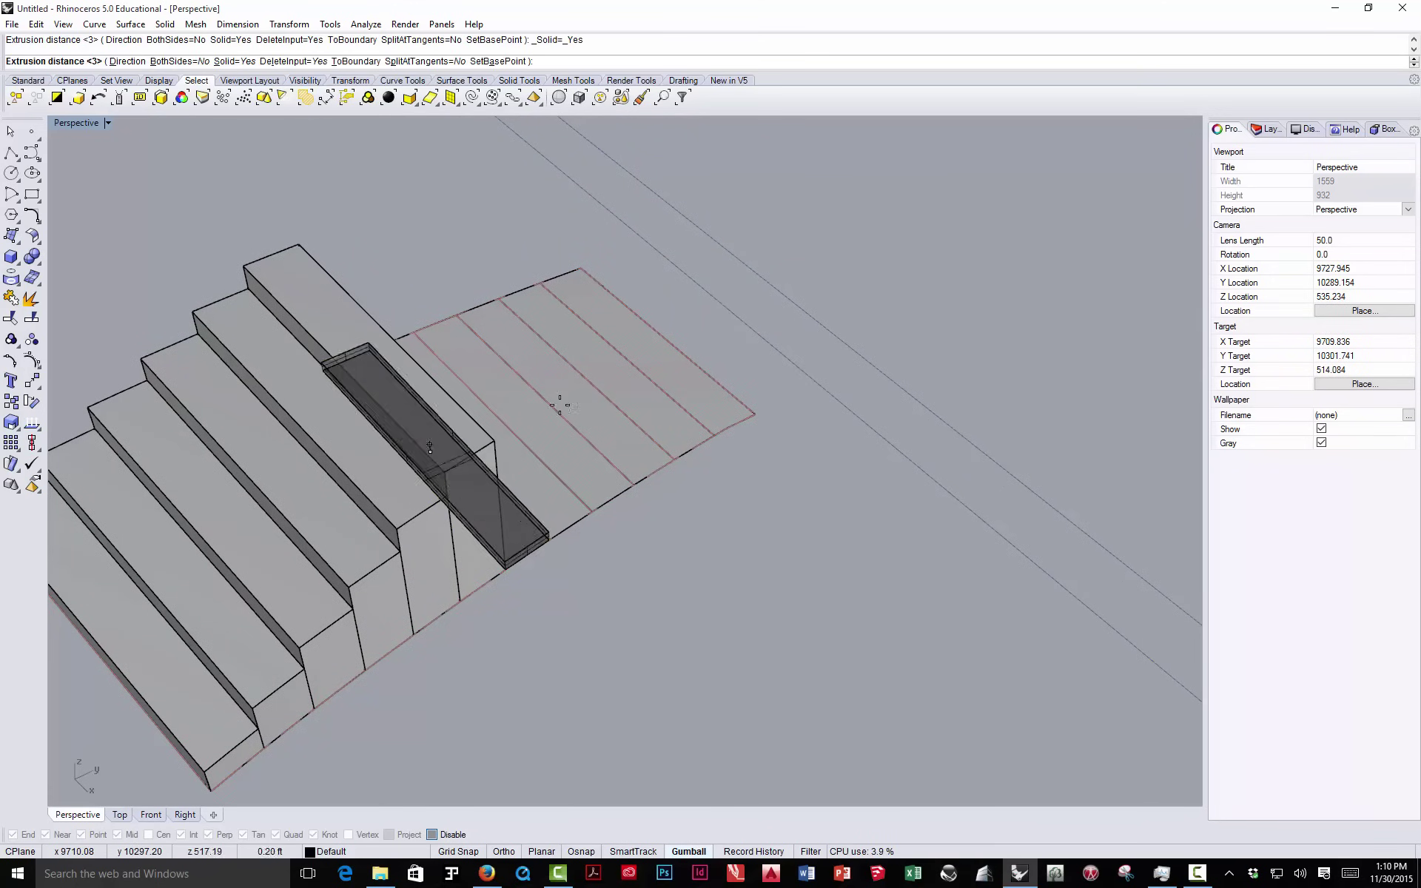
text(3.5)
key(Return)
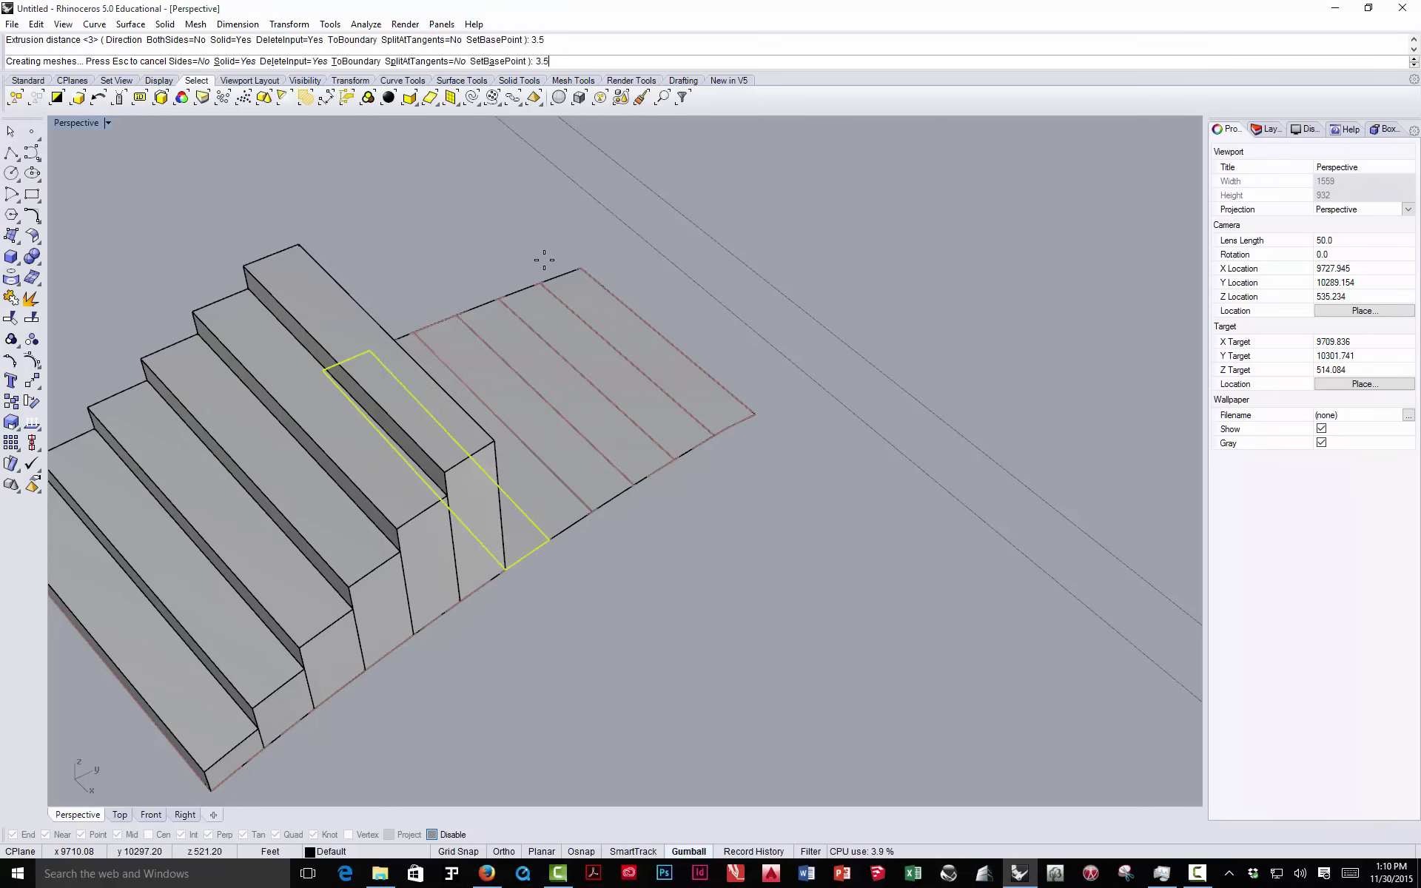
- Extrude the eighth tread surface upward as a solid by 4 ft
key(Return)
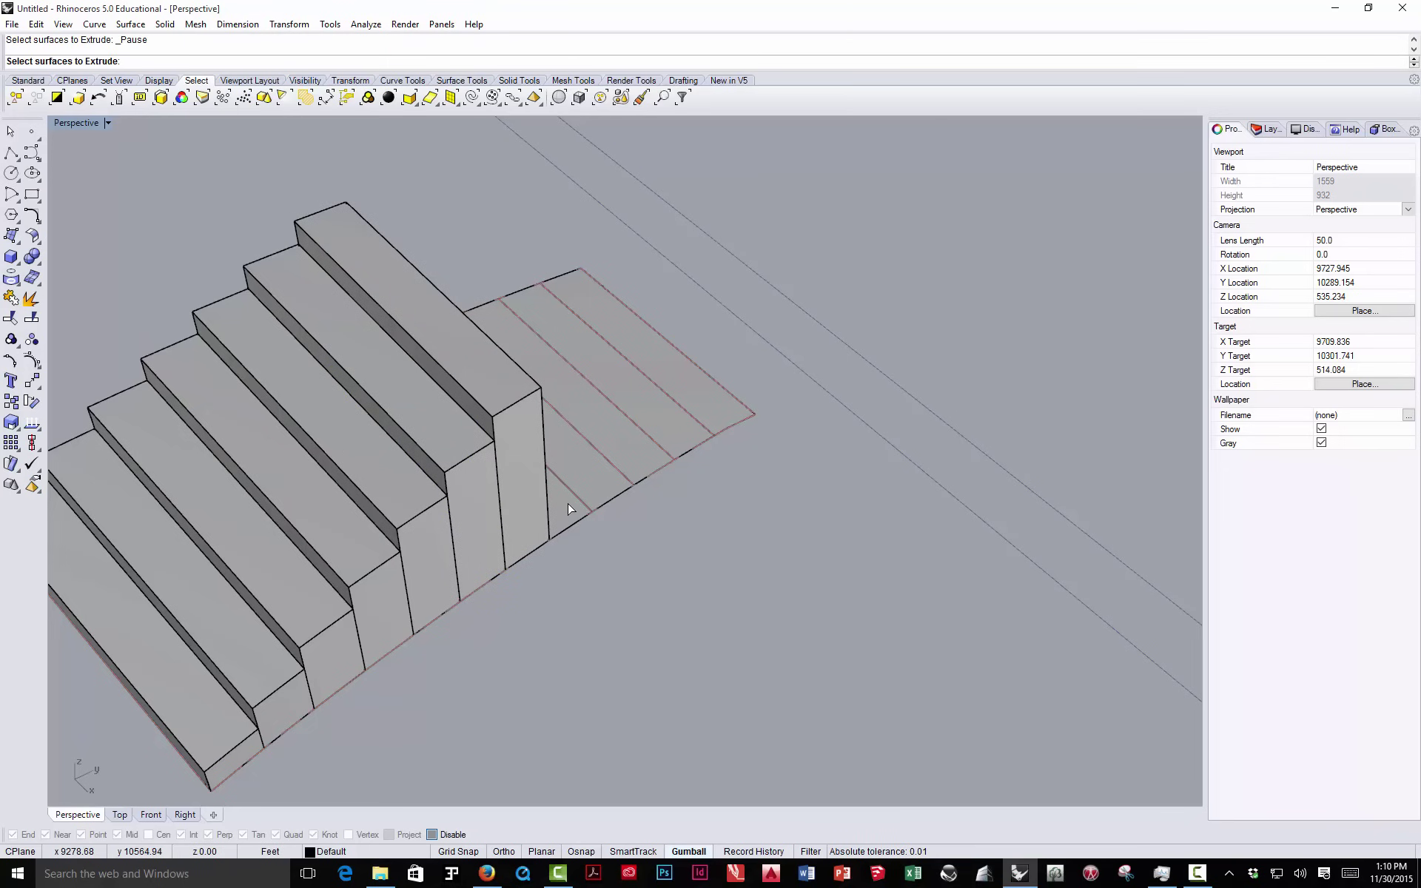
click(571, 510)
key(Return)
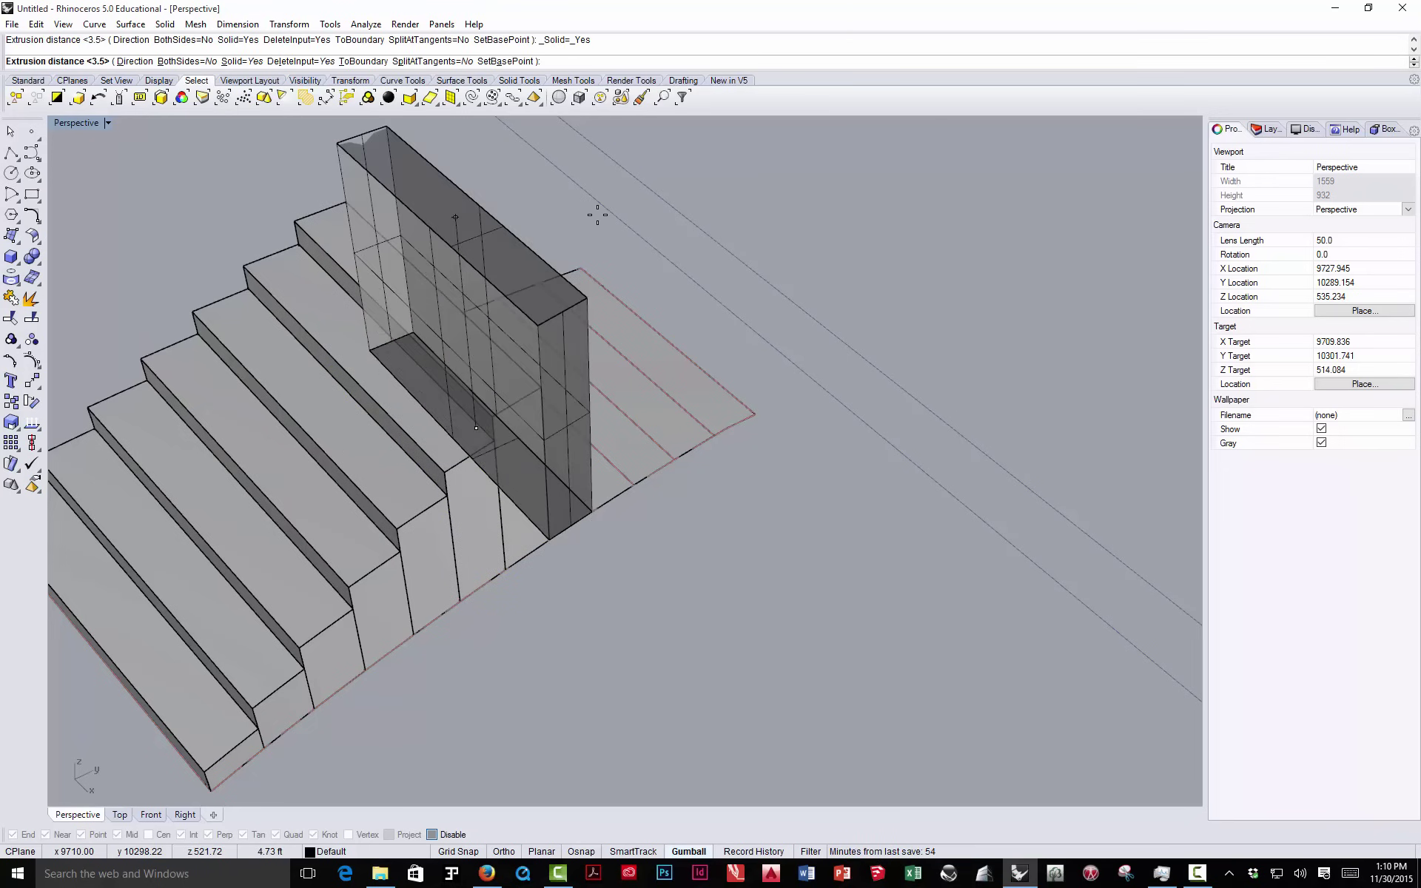
key(Return)
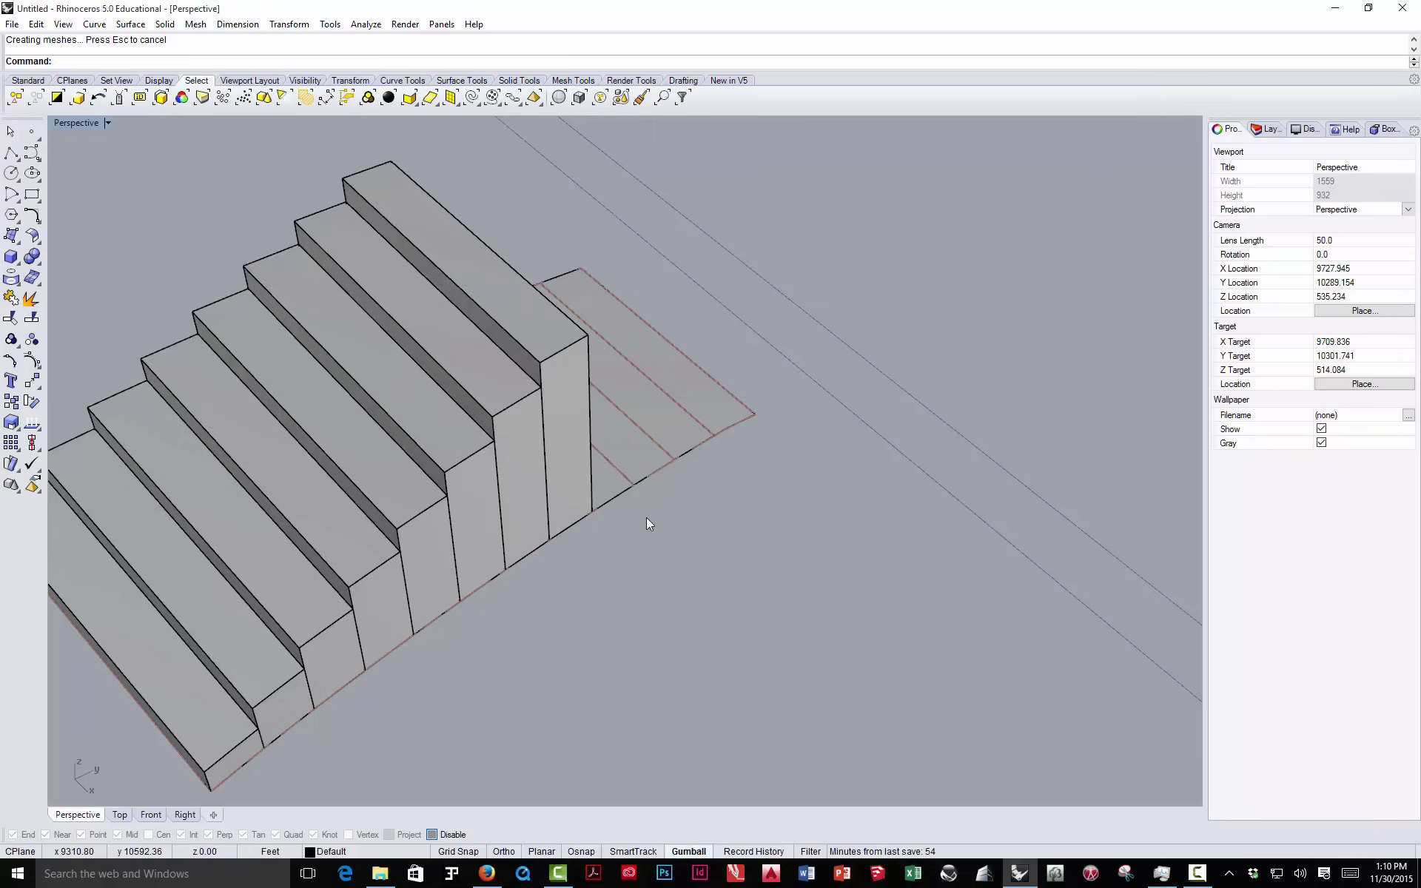
- Extrude the ninth tread surface upward as a solid by about 4.22 ft
key(Return)
click(625, 485)
key(Return)
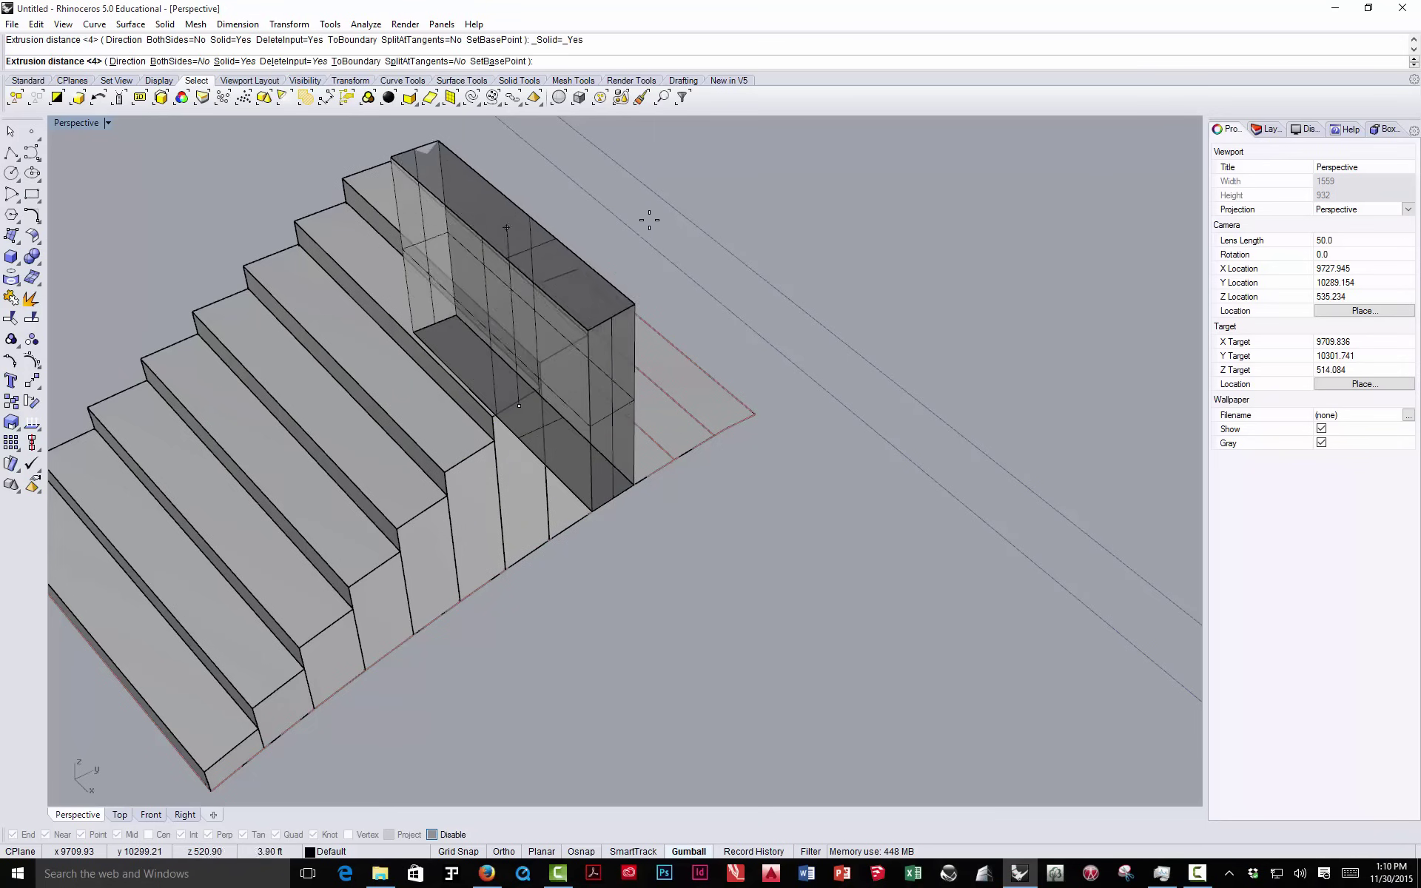
key(Return)
text(4)
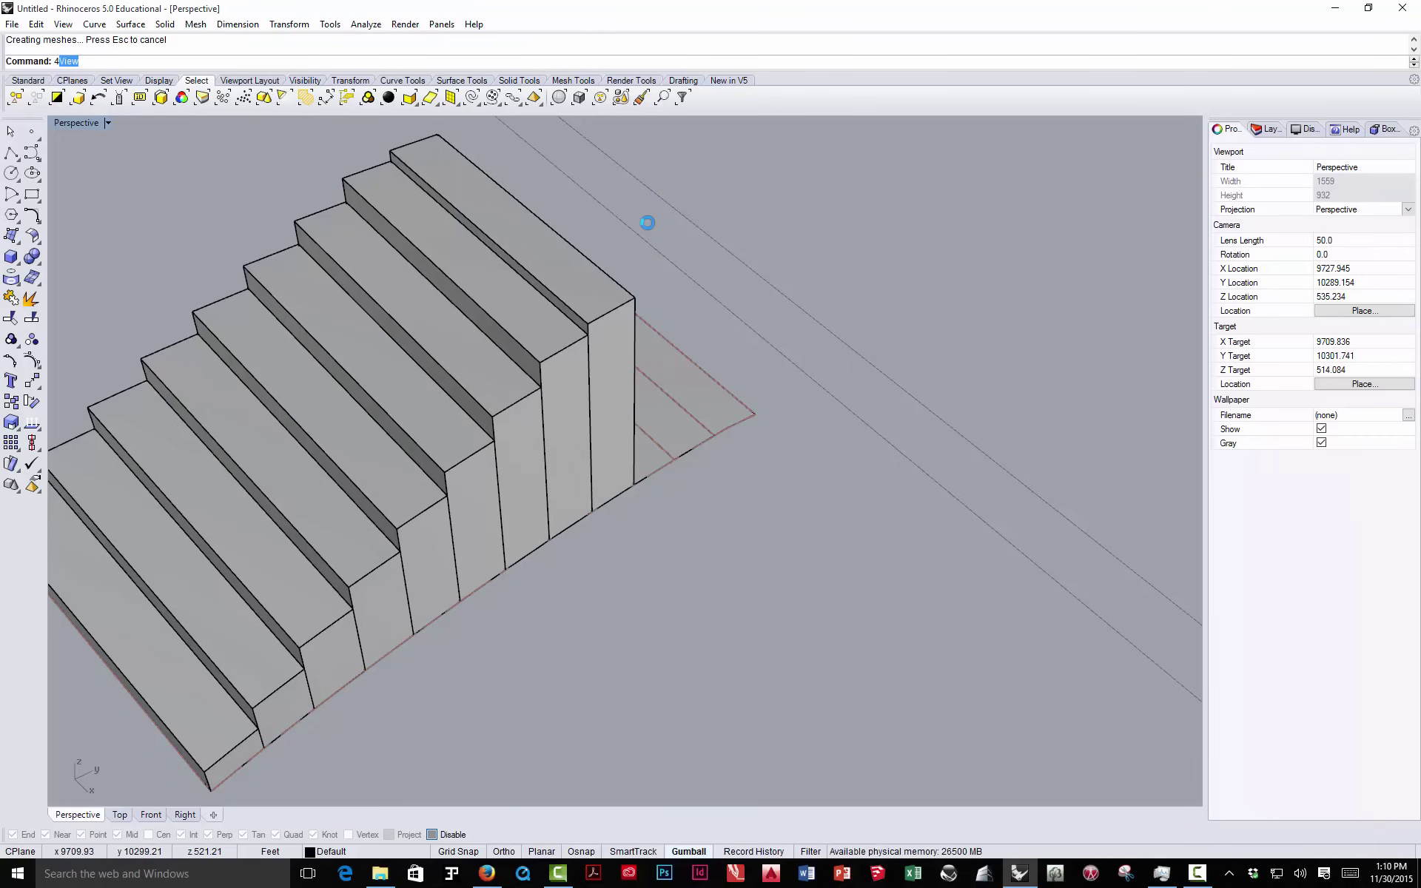
text(.5)
key(Return)
- Extrude the tenth tread surface upward as a solid by 5 ft
scroll(687, 442, up, 5)
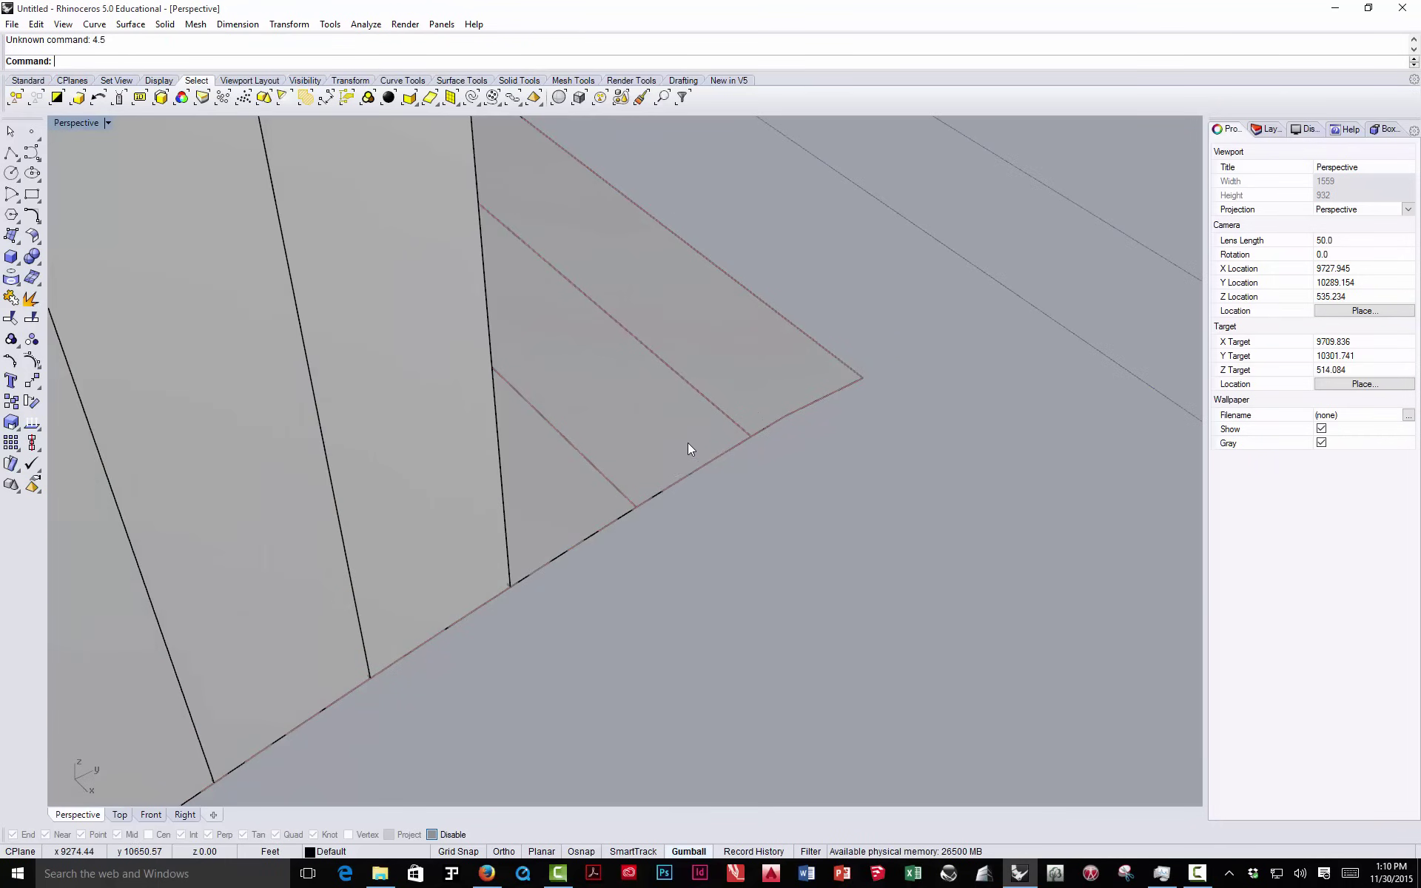
key(Return)
click(576, 513)
key(Return)
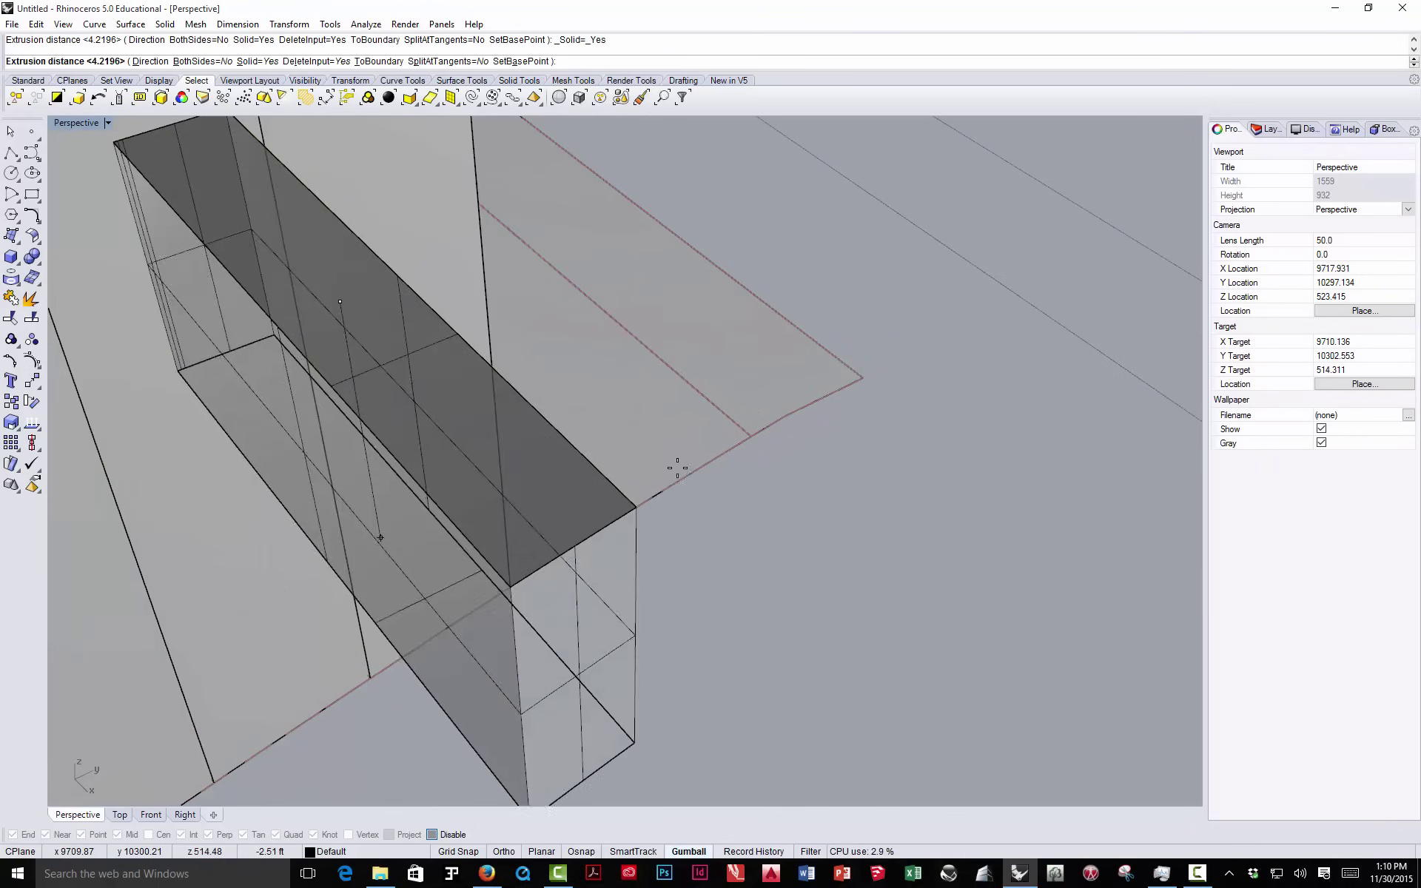
text(5)
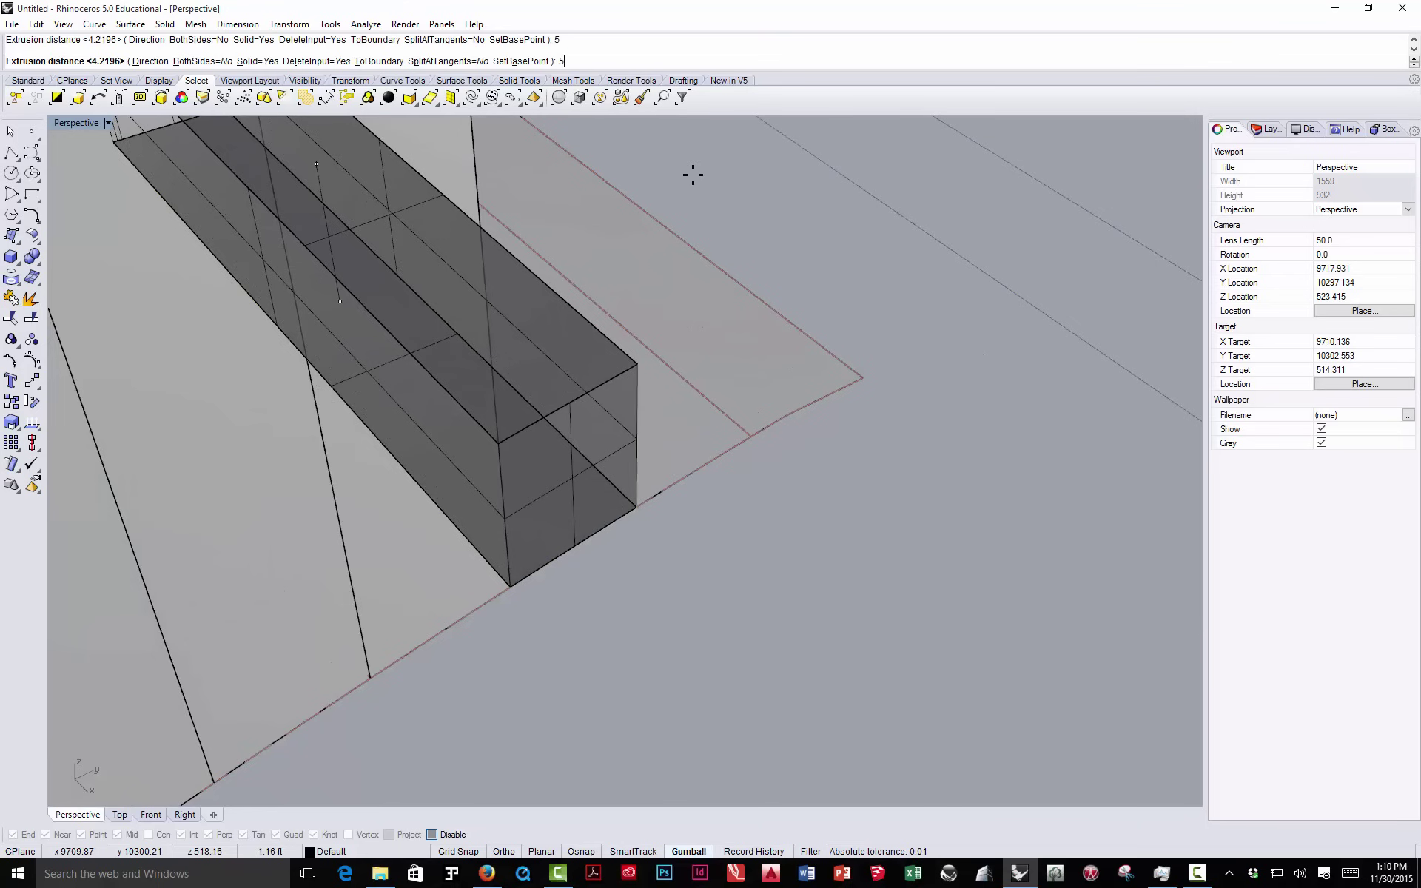
key(Return)
- Extrude the eleventh tread surface upward as a solid by 5.5 ft
scroll(629, 441, down, 5)
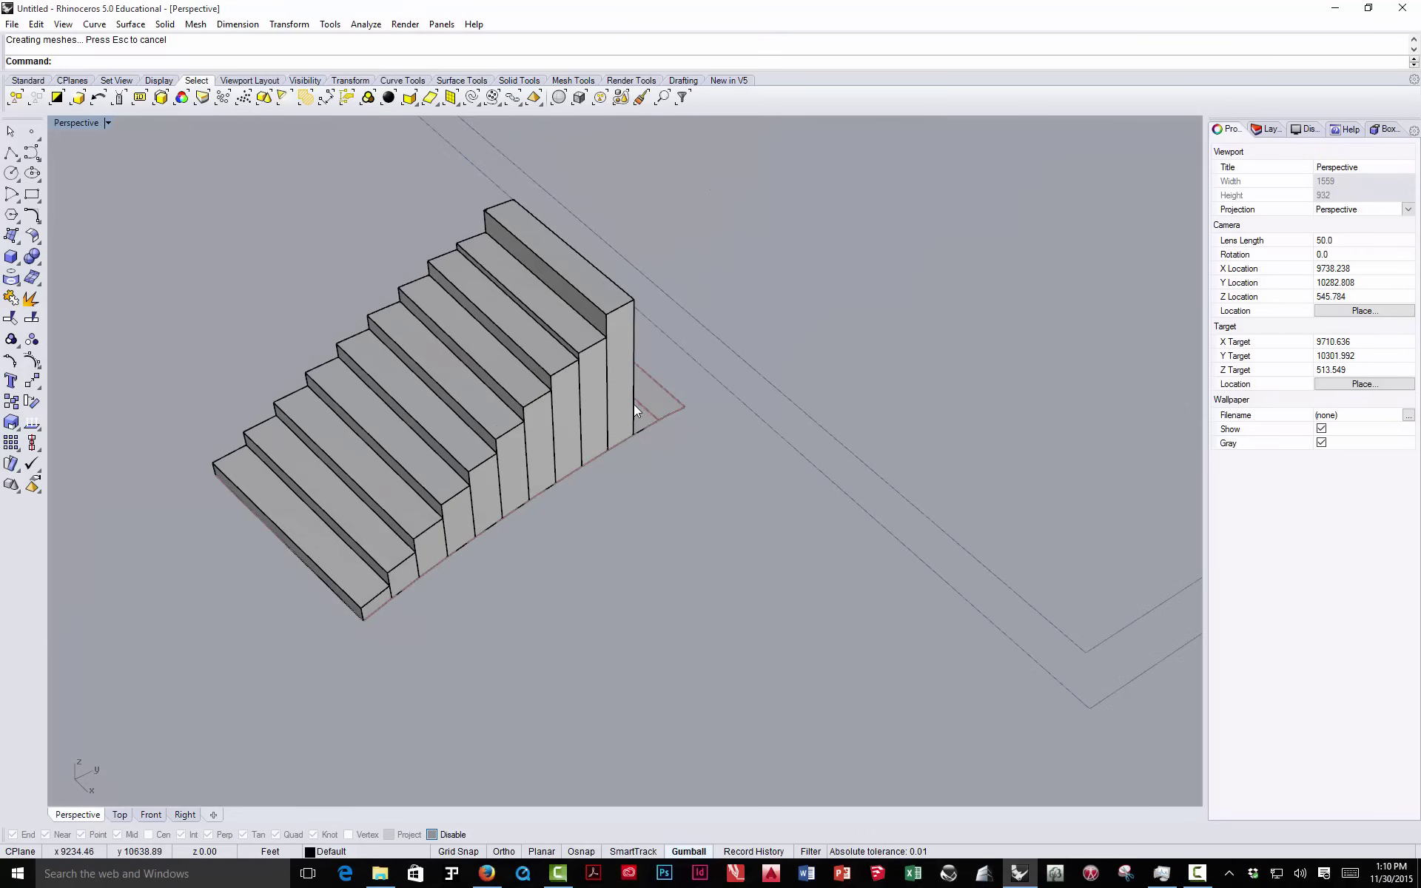
scroll(634, 404, up, 3)
key(Return)
click(656, 439)
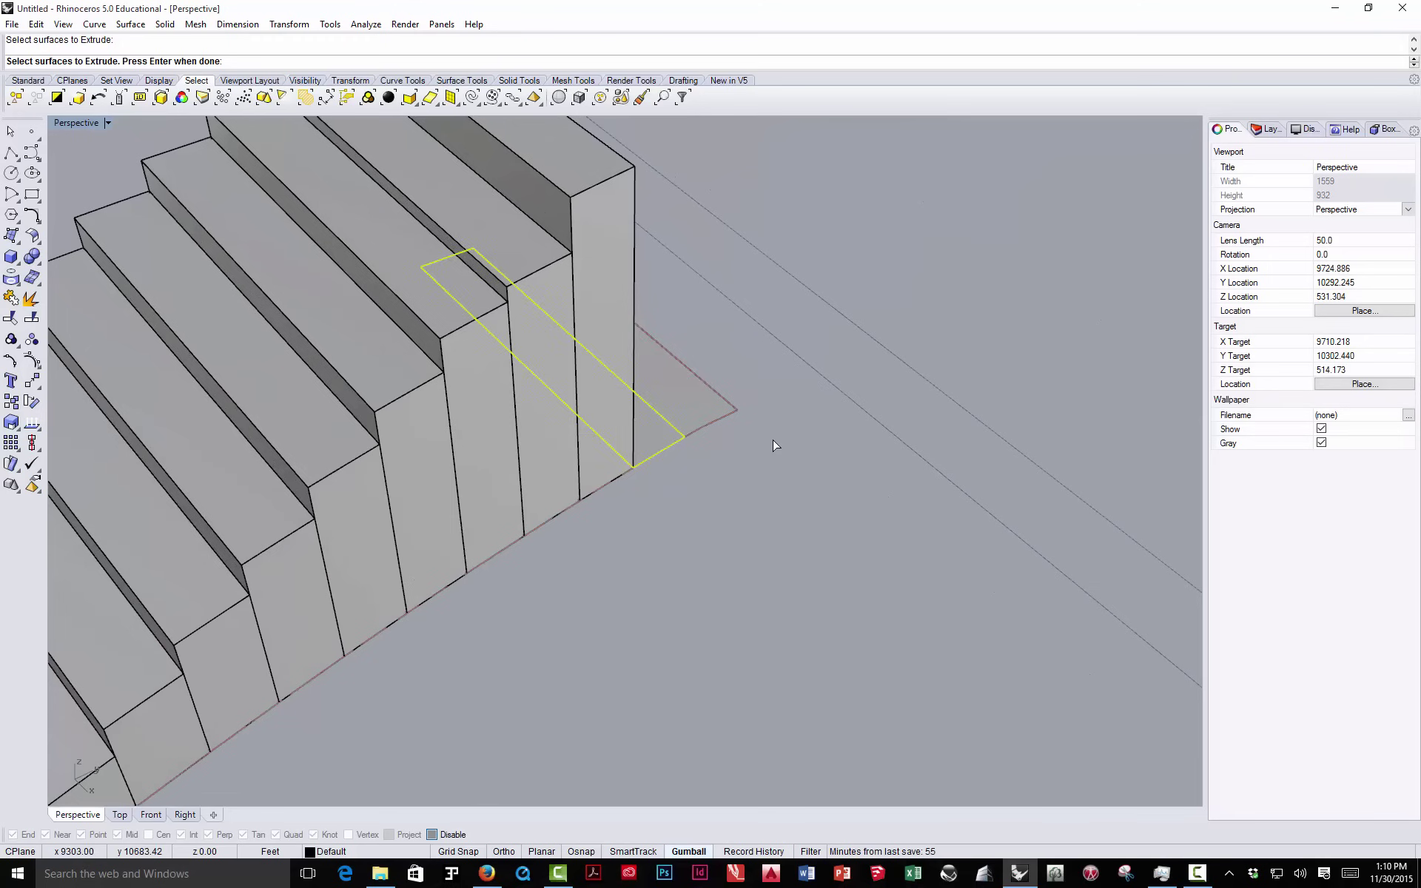
key(Return)
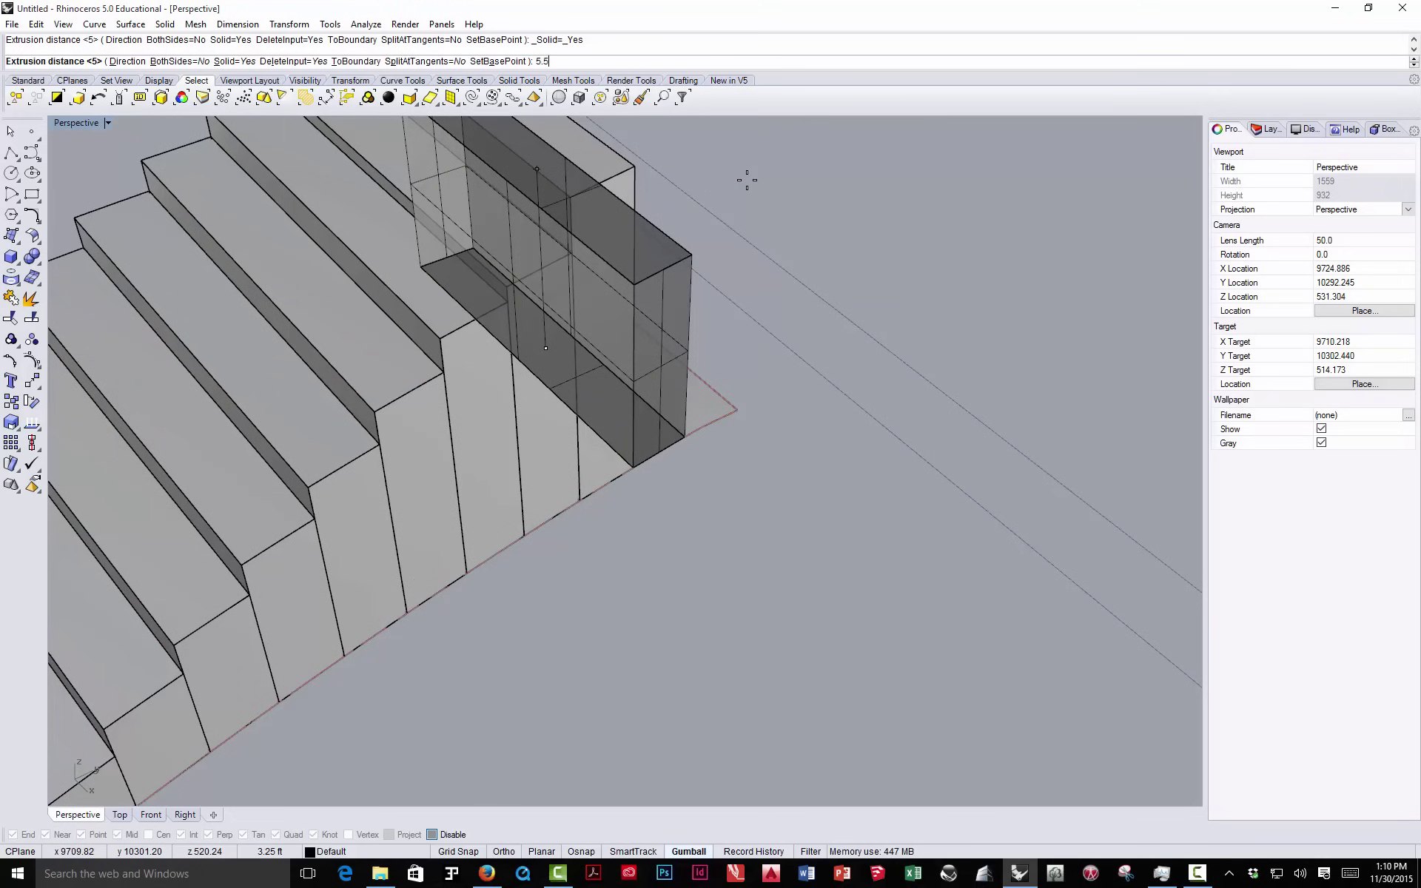
text(5.5)
key(Return)
- Extrude the last tread surface at the top of the stairs upward as a solid, one riser taller than the eleventh
key(Return)
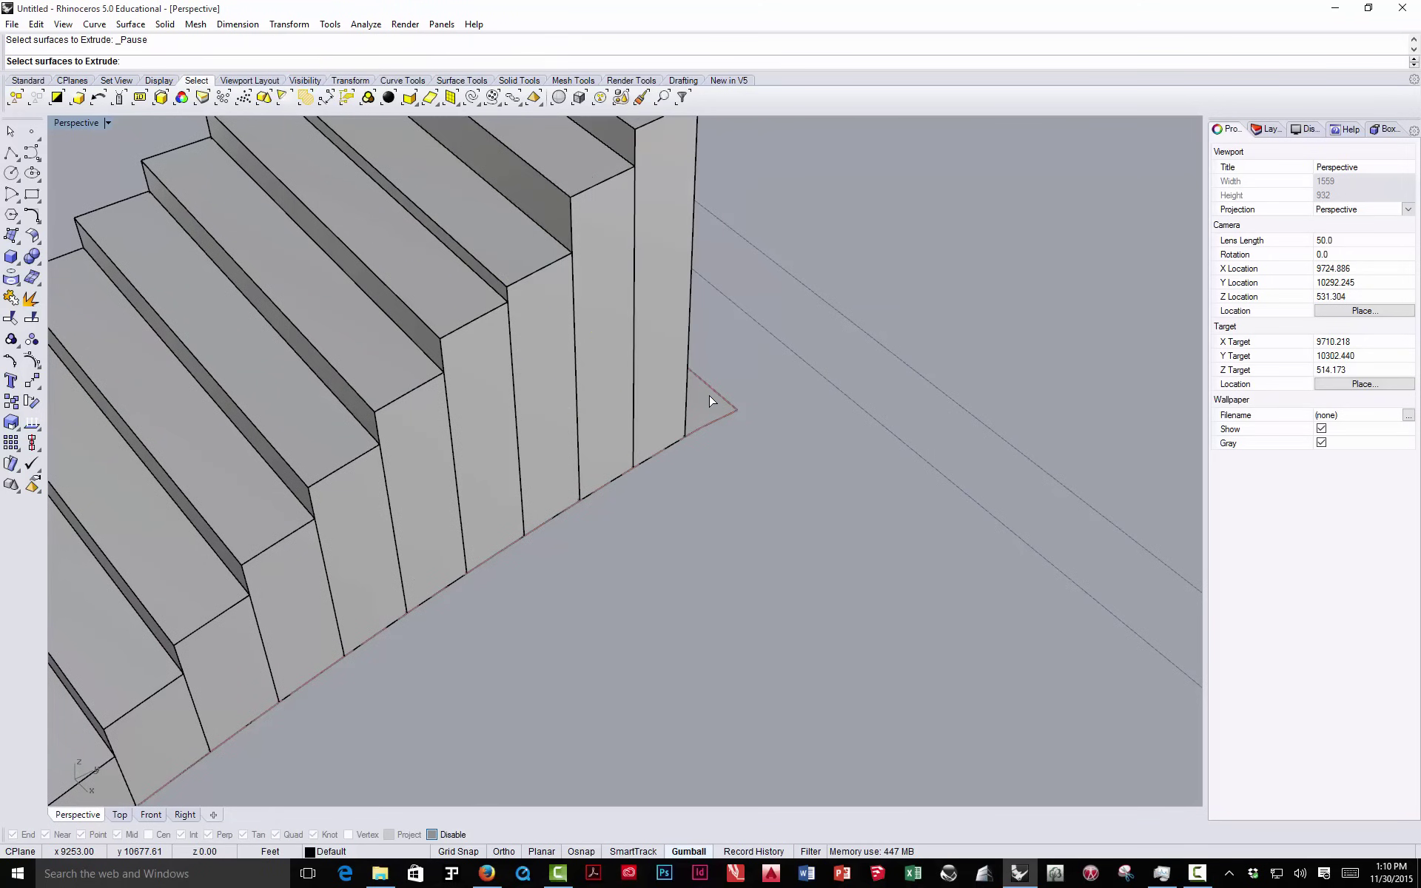
click(723, 403)
key(Return)
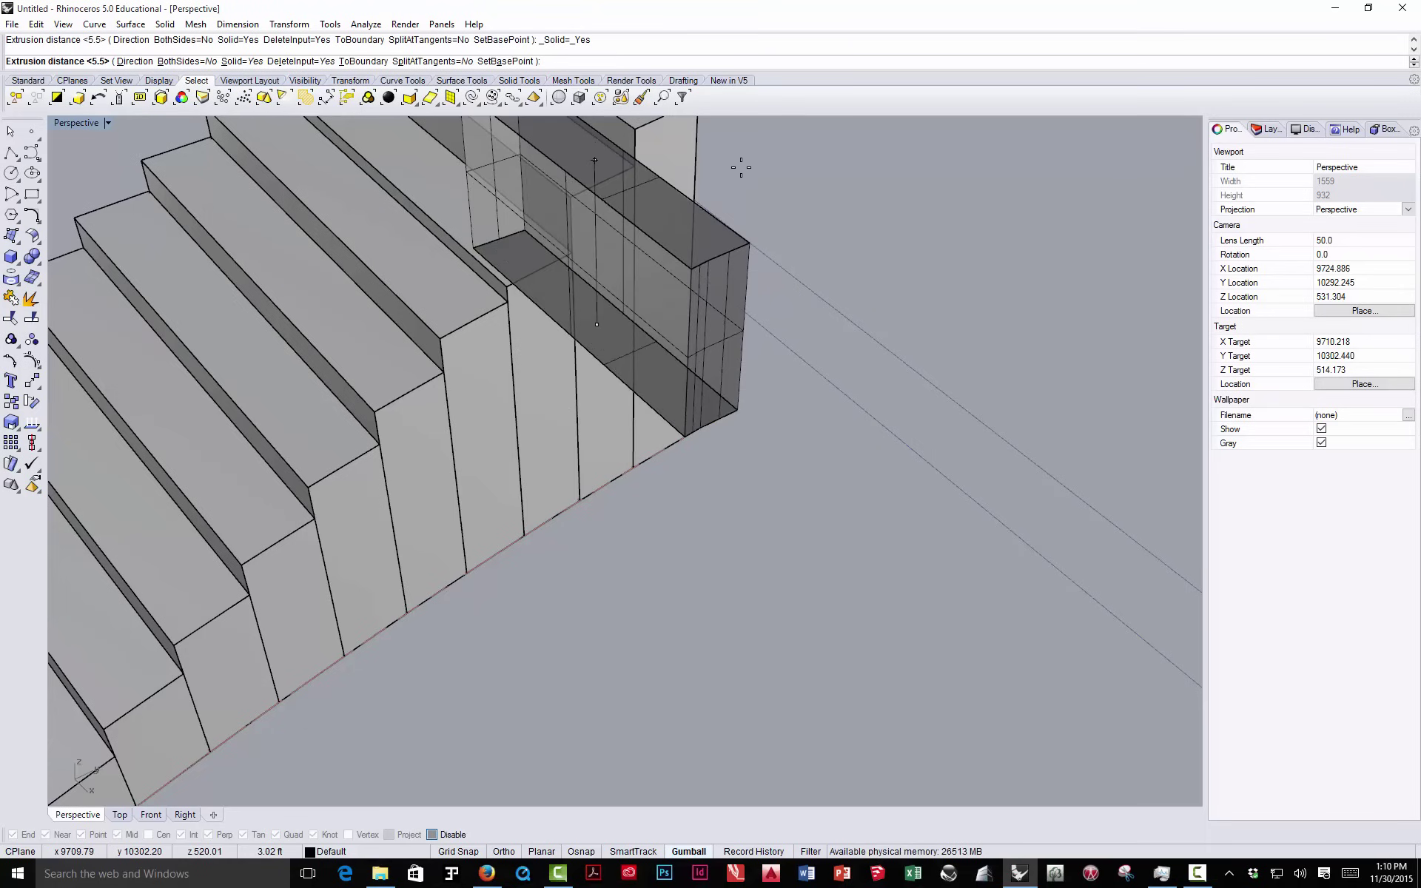
key(Return)
- Select all the pieces of the finished staircase and group them into one object
scroll(655, 426, down, 5)
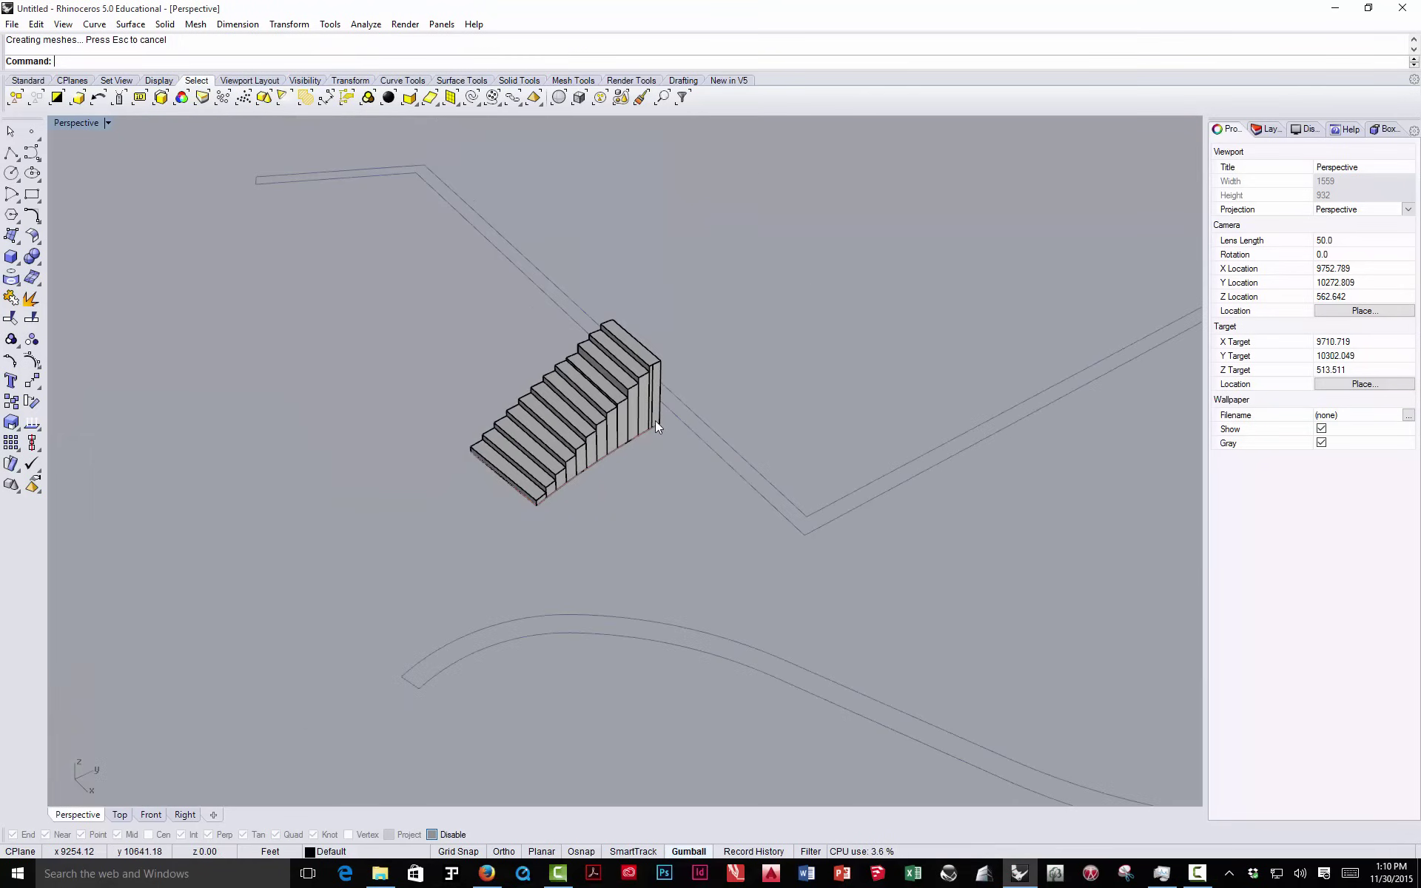
right_drag(368, 415, 476, 370)
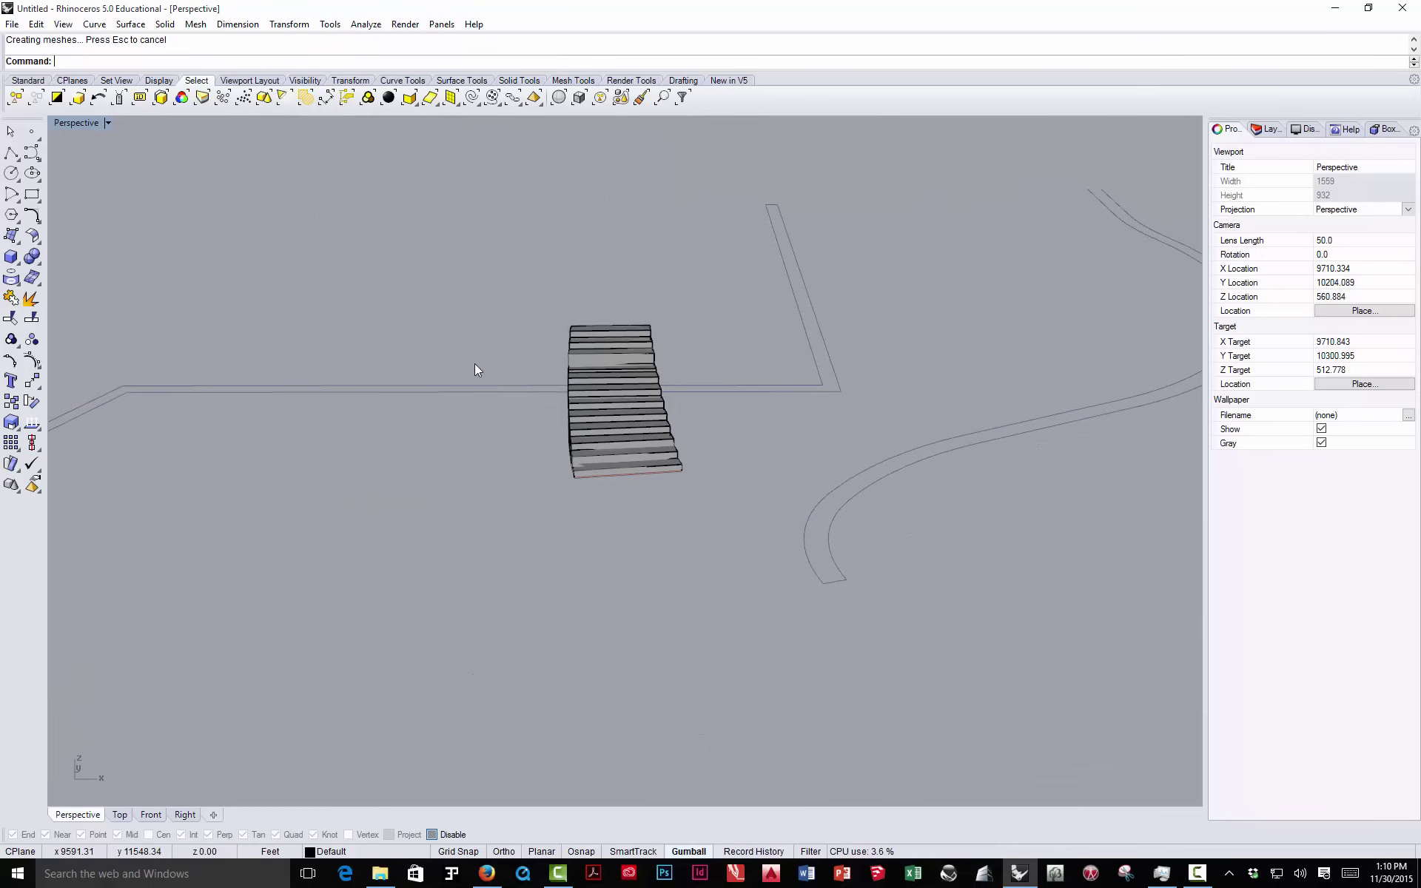
drag(620, 391, 704, 503)
key(ctrl+g)
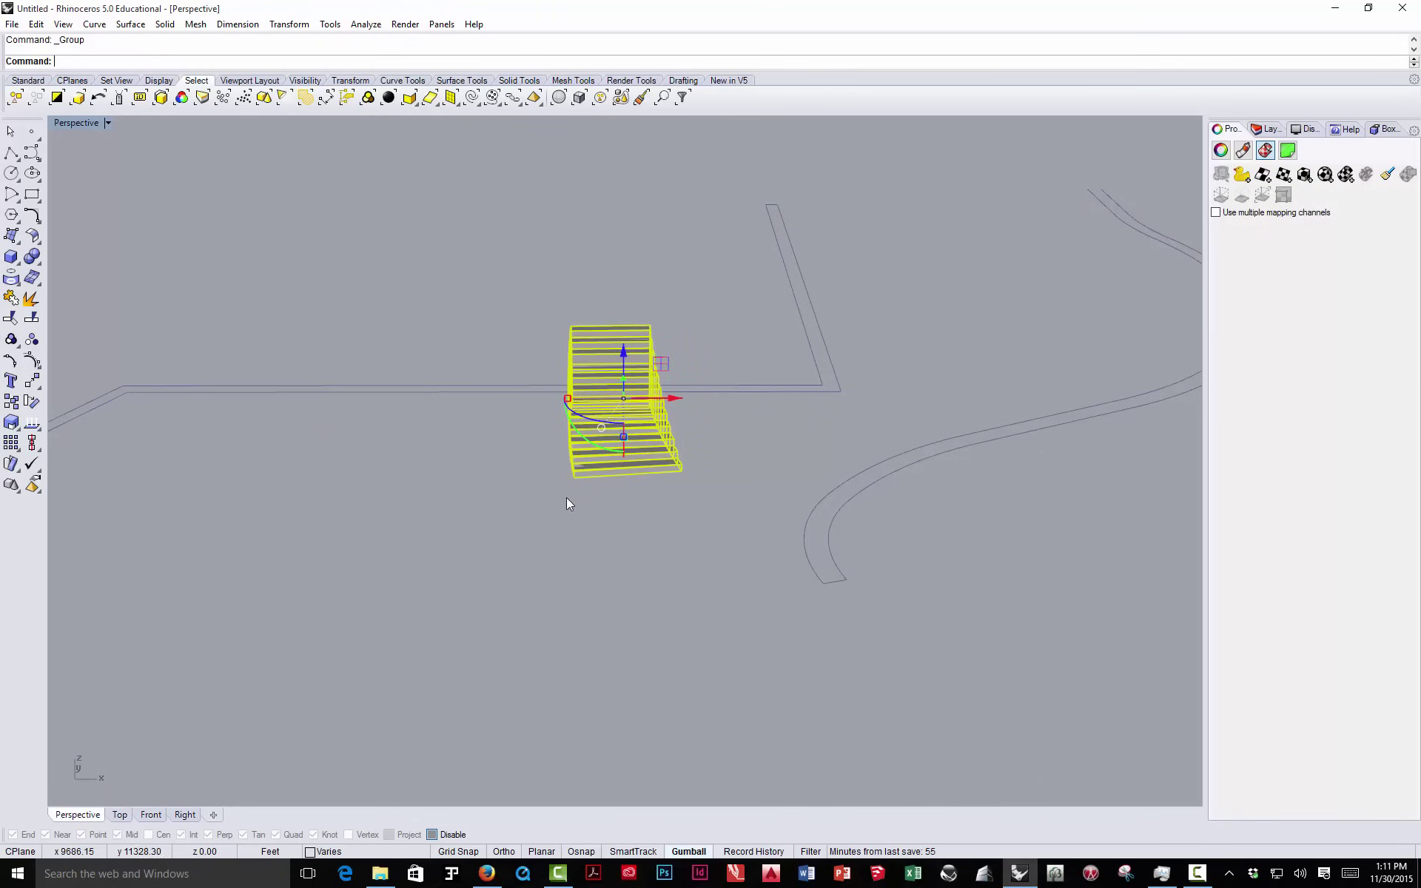
- Raise the grouped staircase vertically to the site terrain, onto the slope between the retaining wall and the path
scroll(568, 498, down, 5)
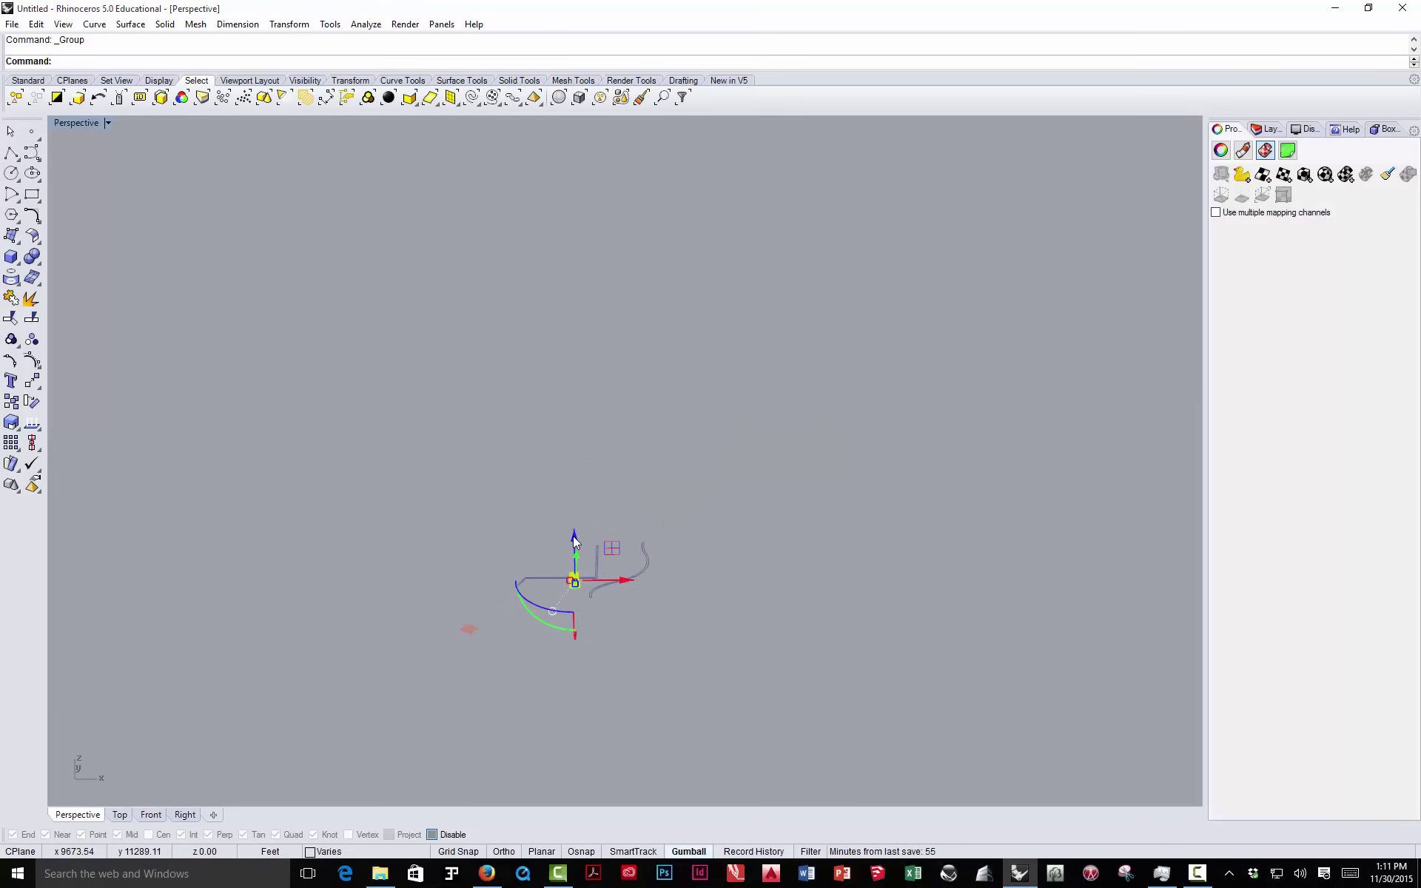
drag(575, 541, 578, 327)
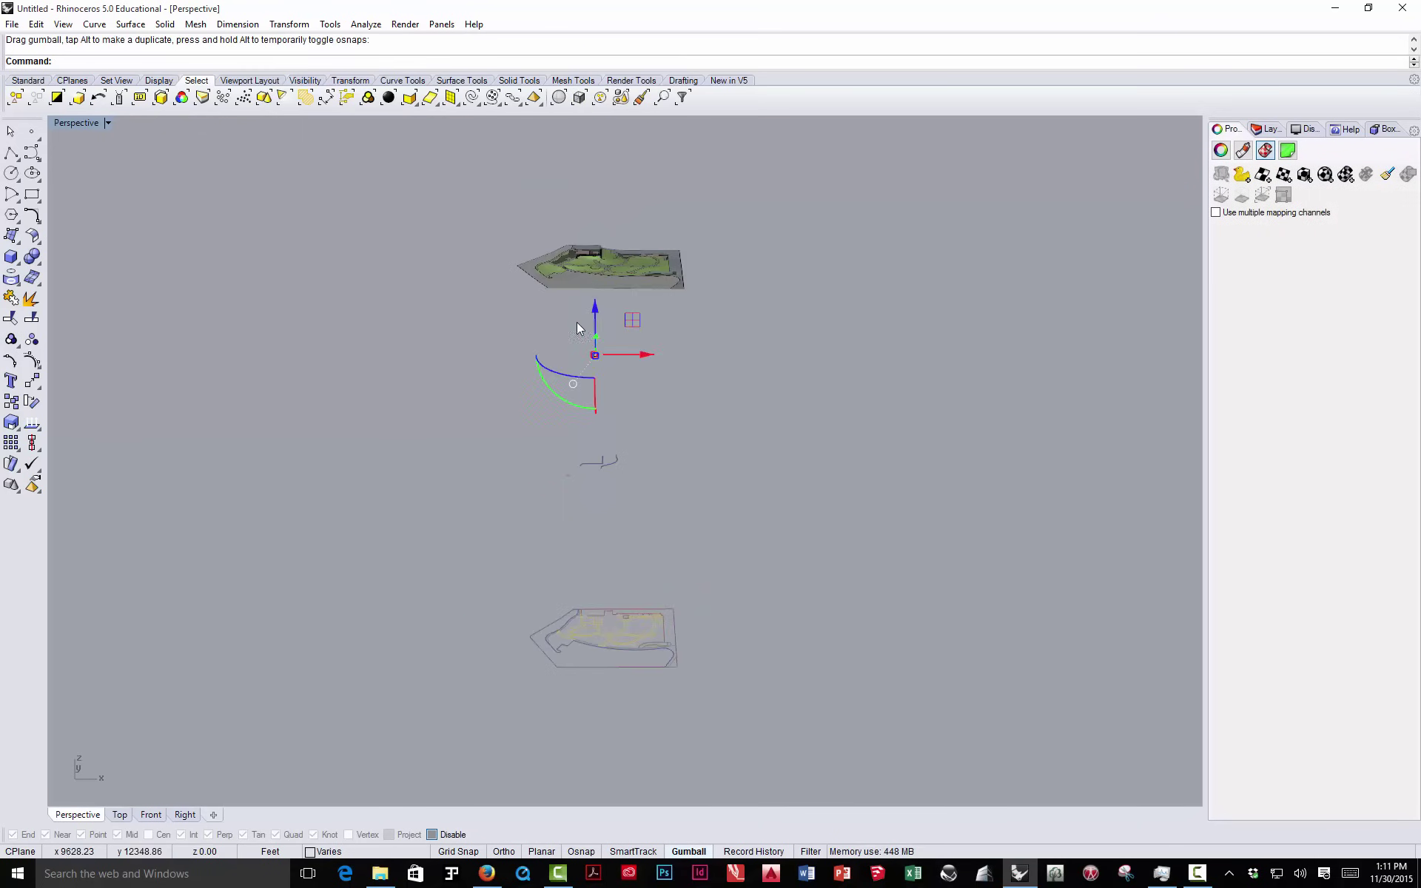
scroll(592, 268, up, 10)
drag(602, 481, 584, 236)
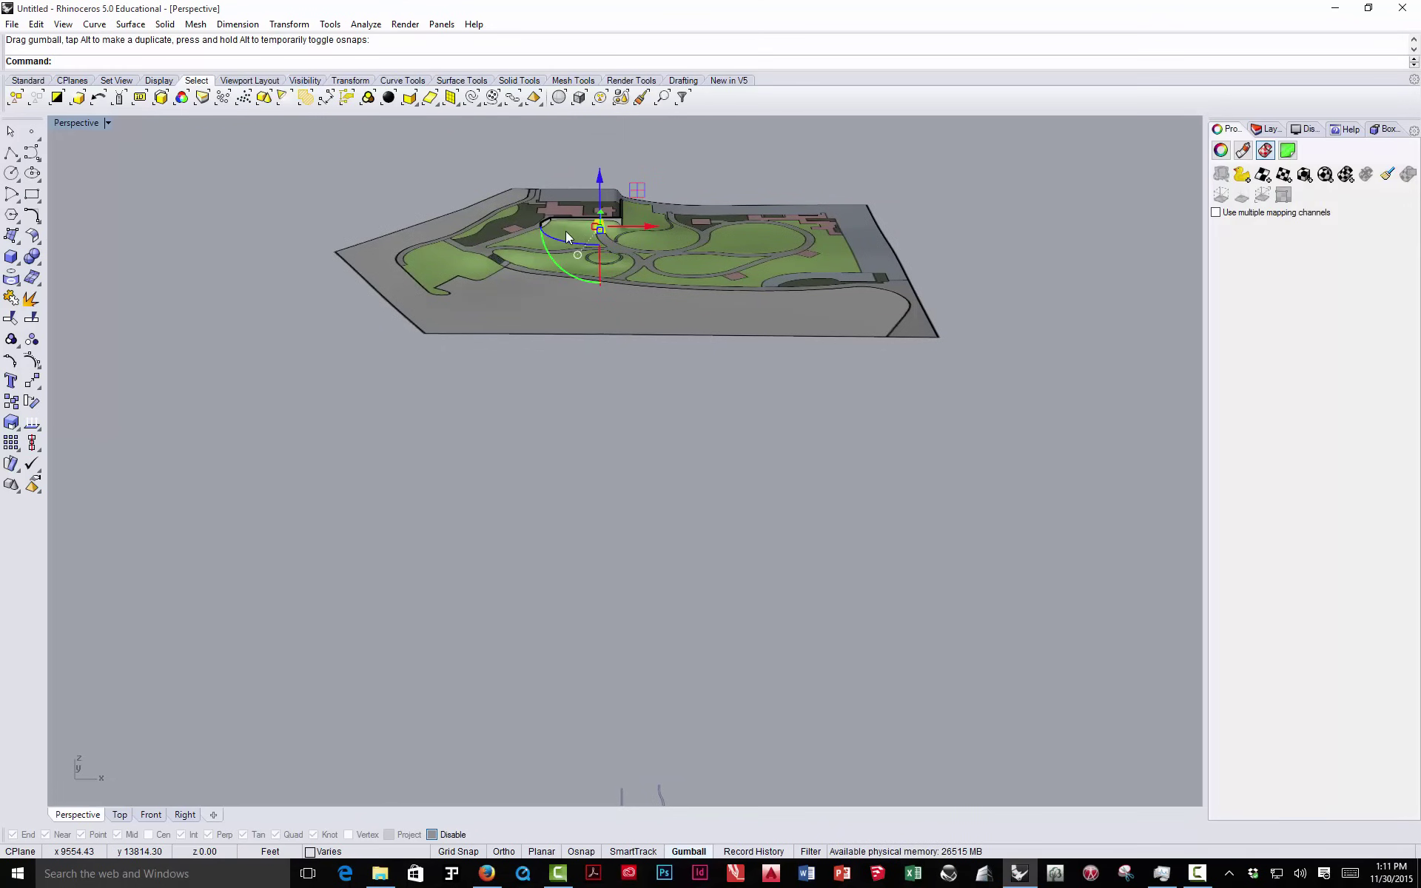
shift+right_drag(565, 229, 760, 414)
scroll(762, 411, up, 10)
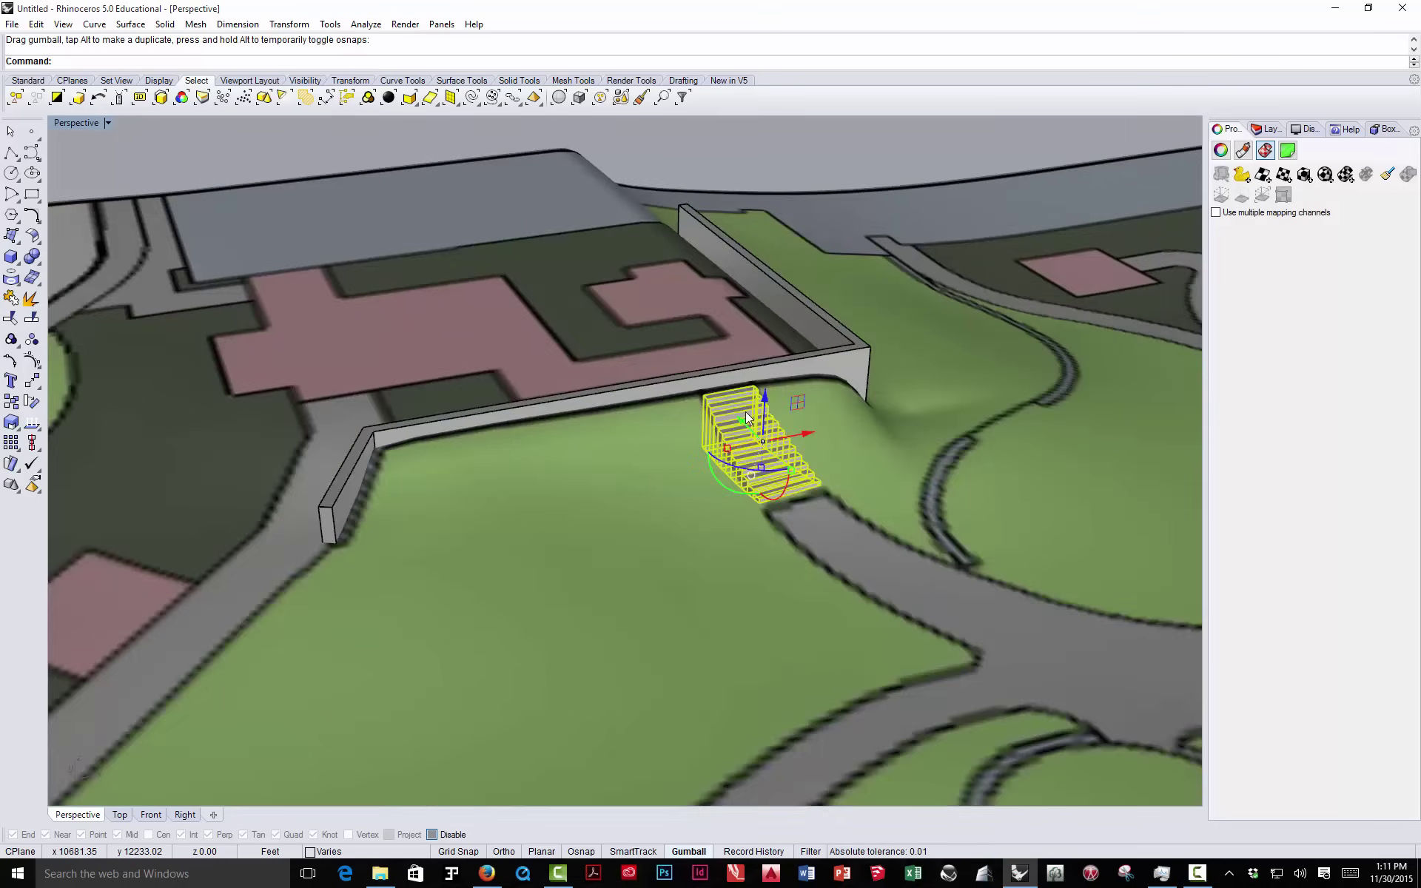
scroll(745, 416, down, 3)
scroll(746, 418, up, 6)
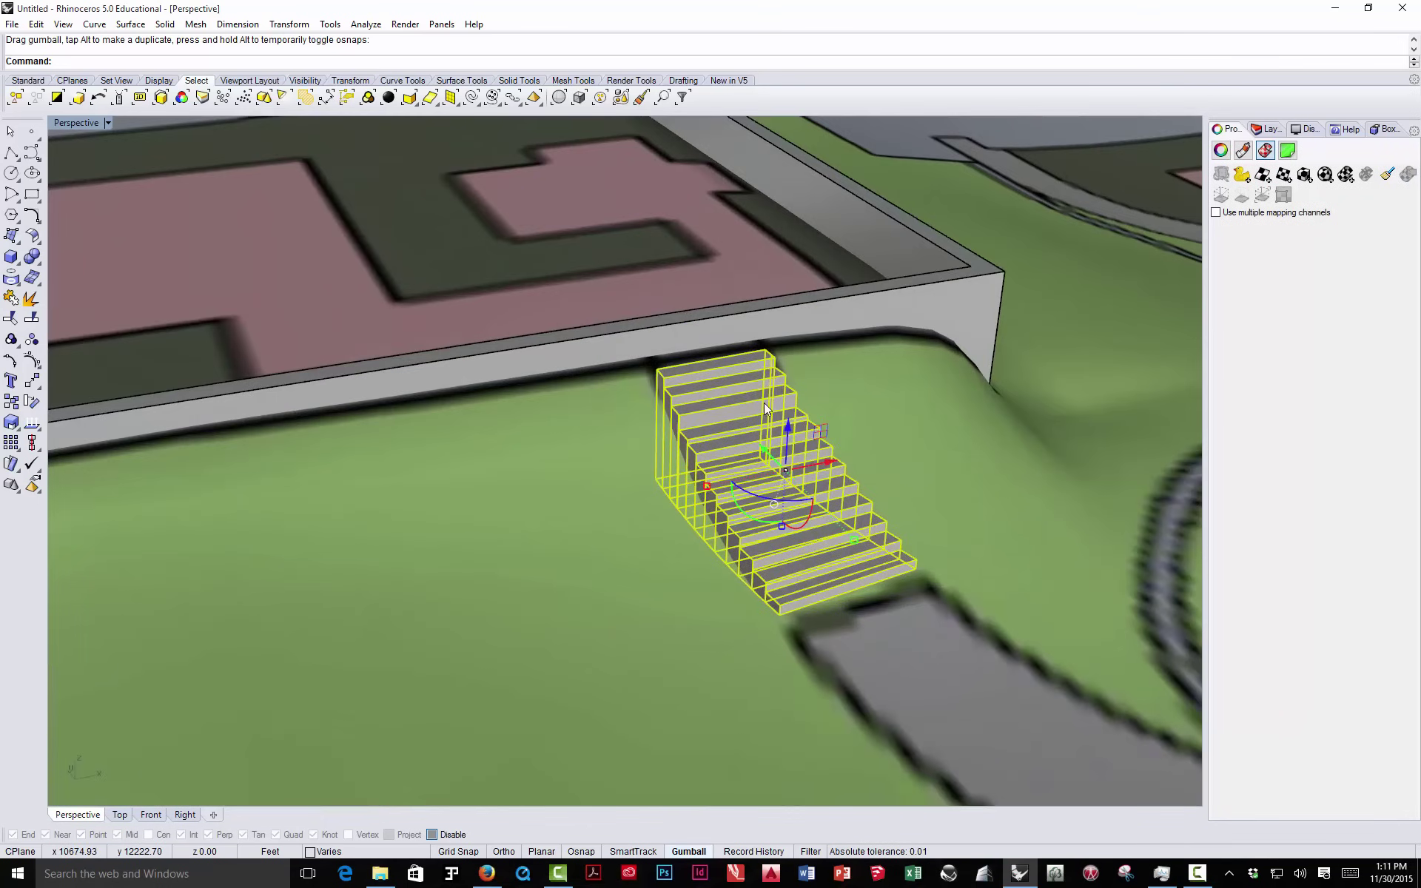
- Lower the grouped staircase vertically into the slope between the retaining wall and the path
drag(786, 423, 772, 465)
right_drag(333, 481, 600, 386)
key(Escape)
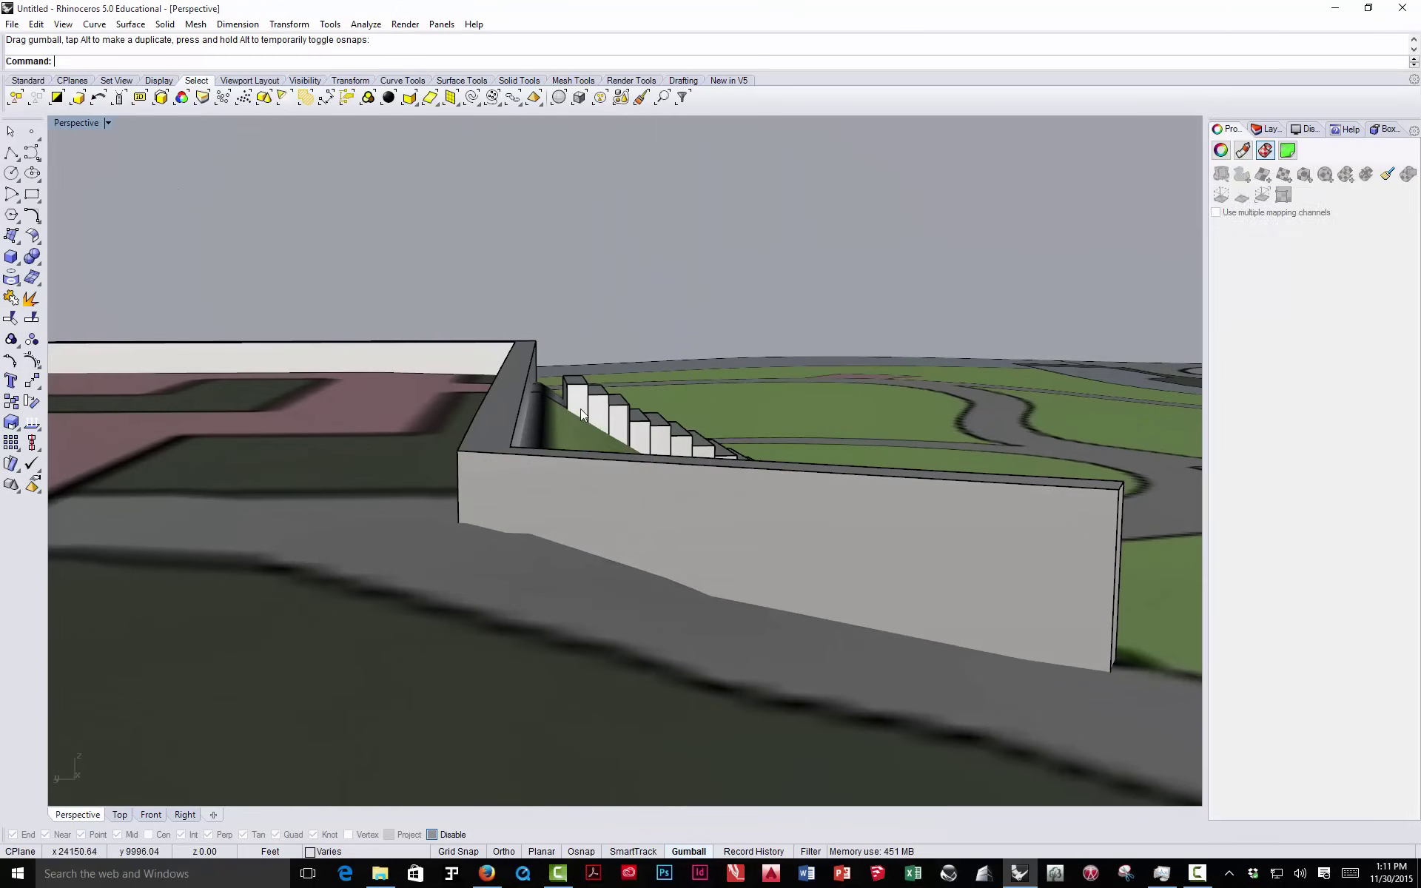
scroll(564, 389, up, 5)
scroll(570, 392, down, 5)
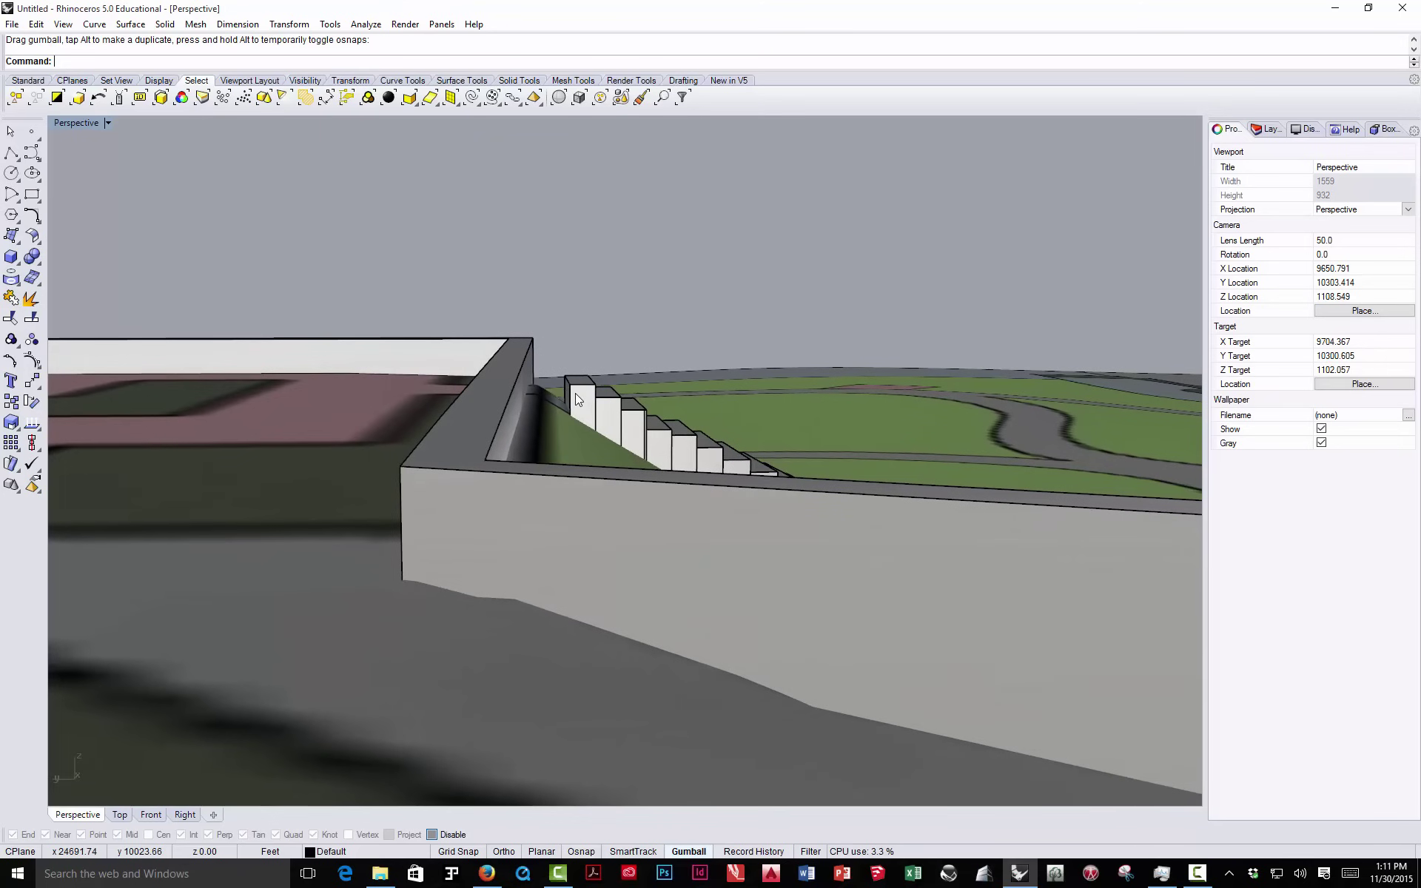
scroll(575, 393, up, 5)
scroll(562, 403, down, 5)
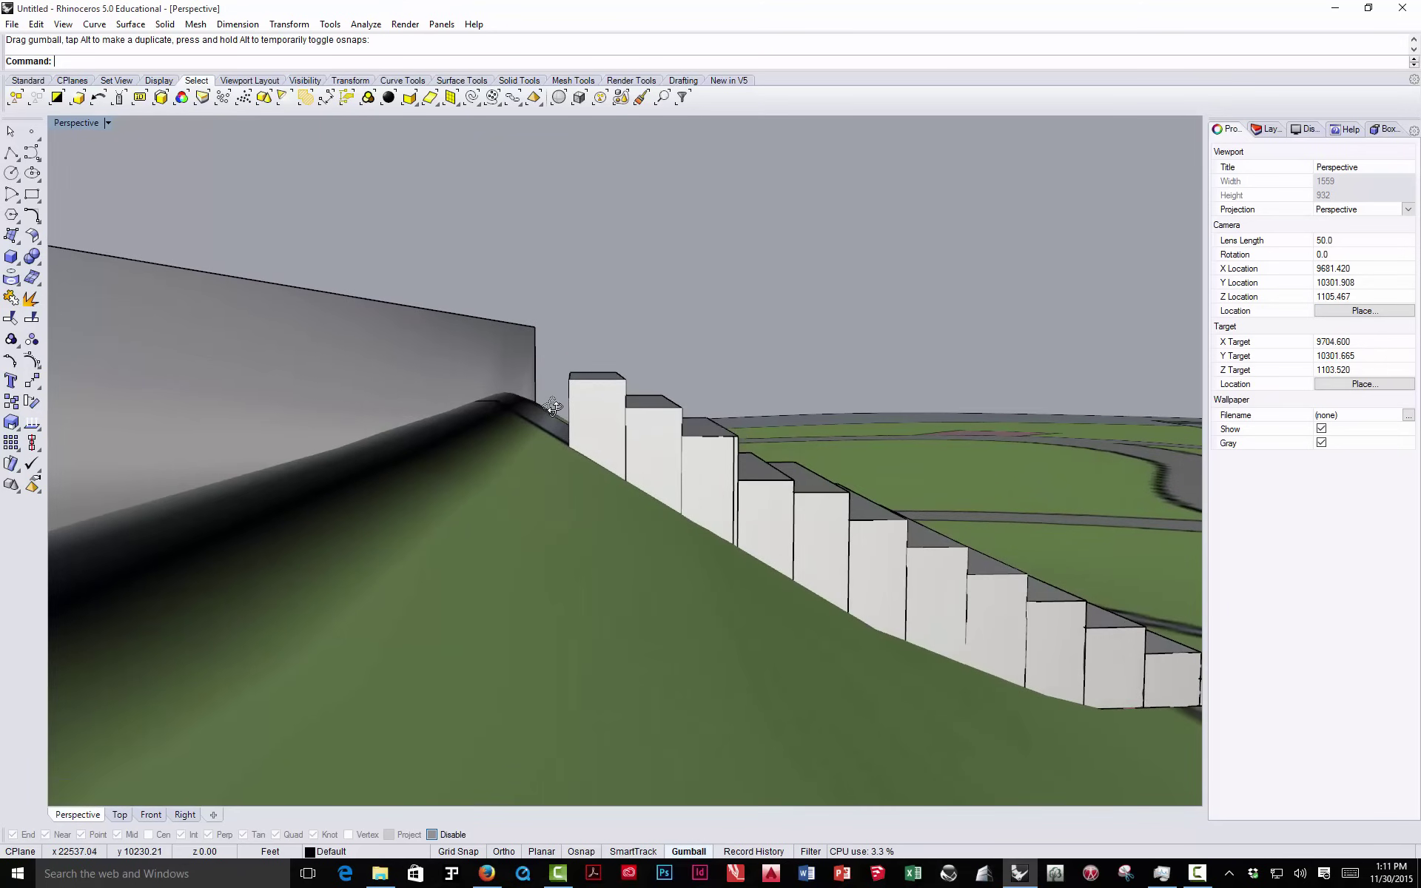
- Fine-tune the grouped staircase's height with object snaps temporarily enabled, fitting its top tread to the ground at the retaining wall
click(585, 396)
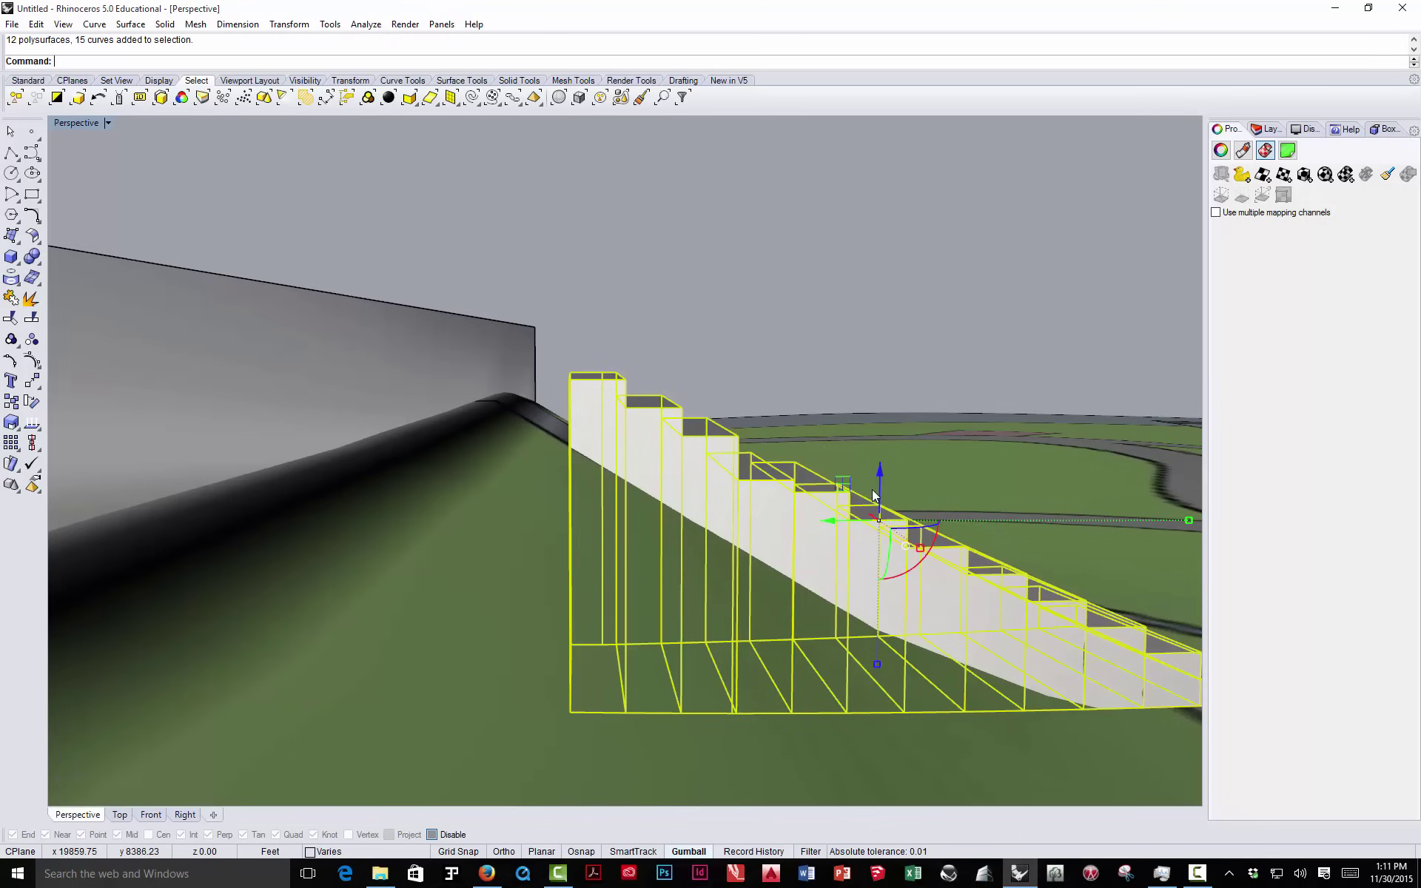
click(907, 549)
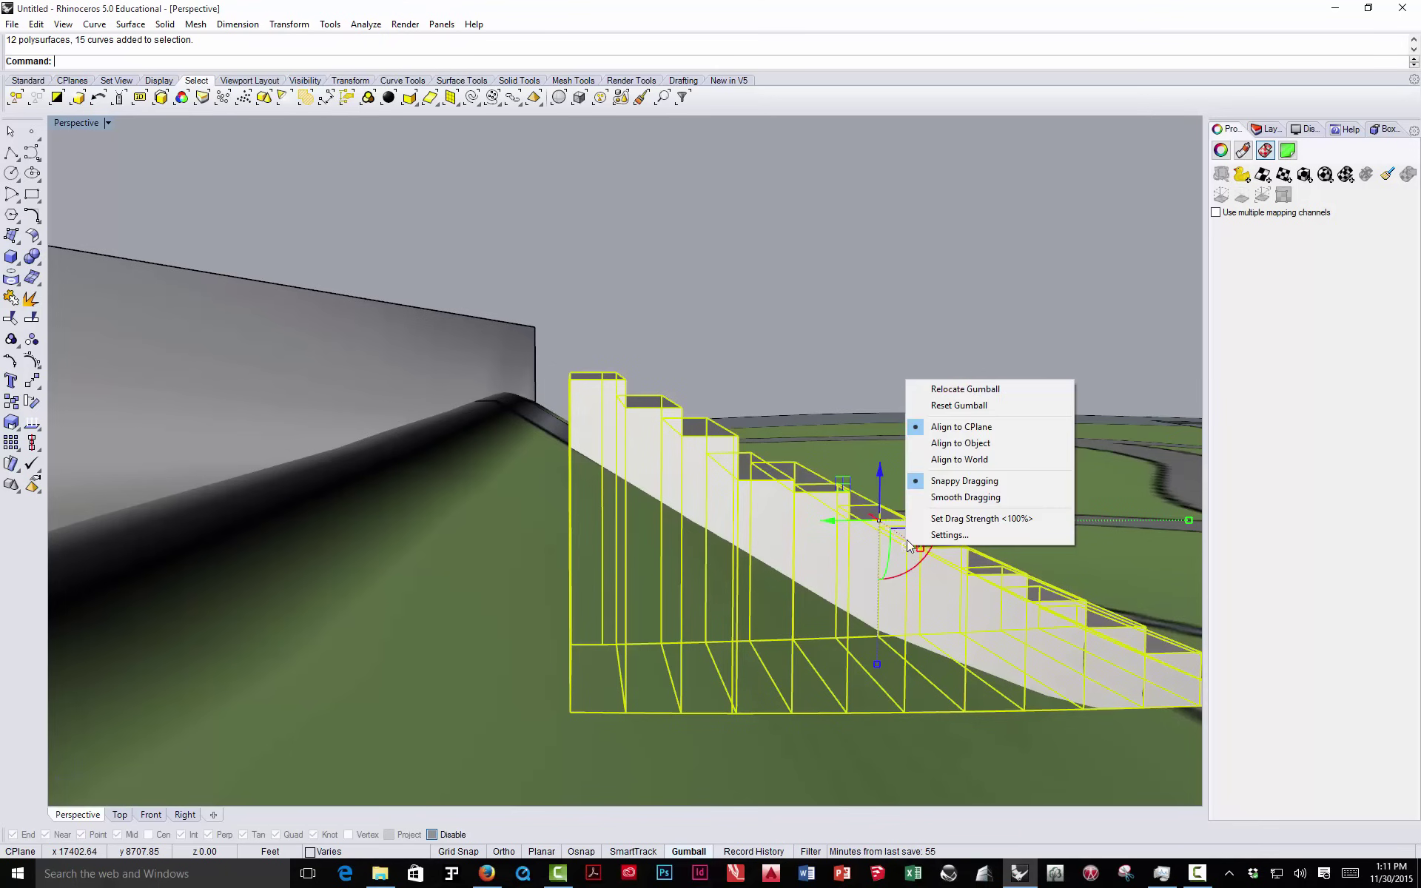
click(876, 332)
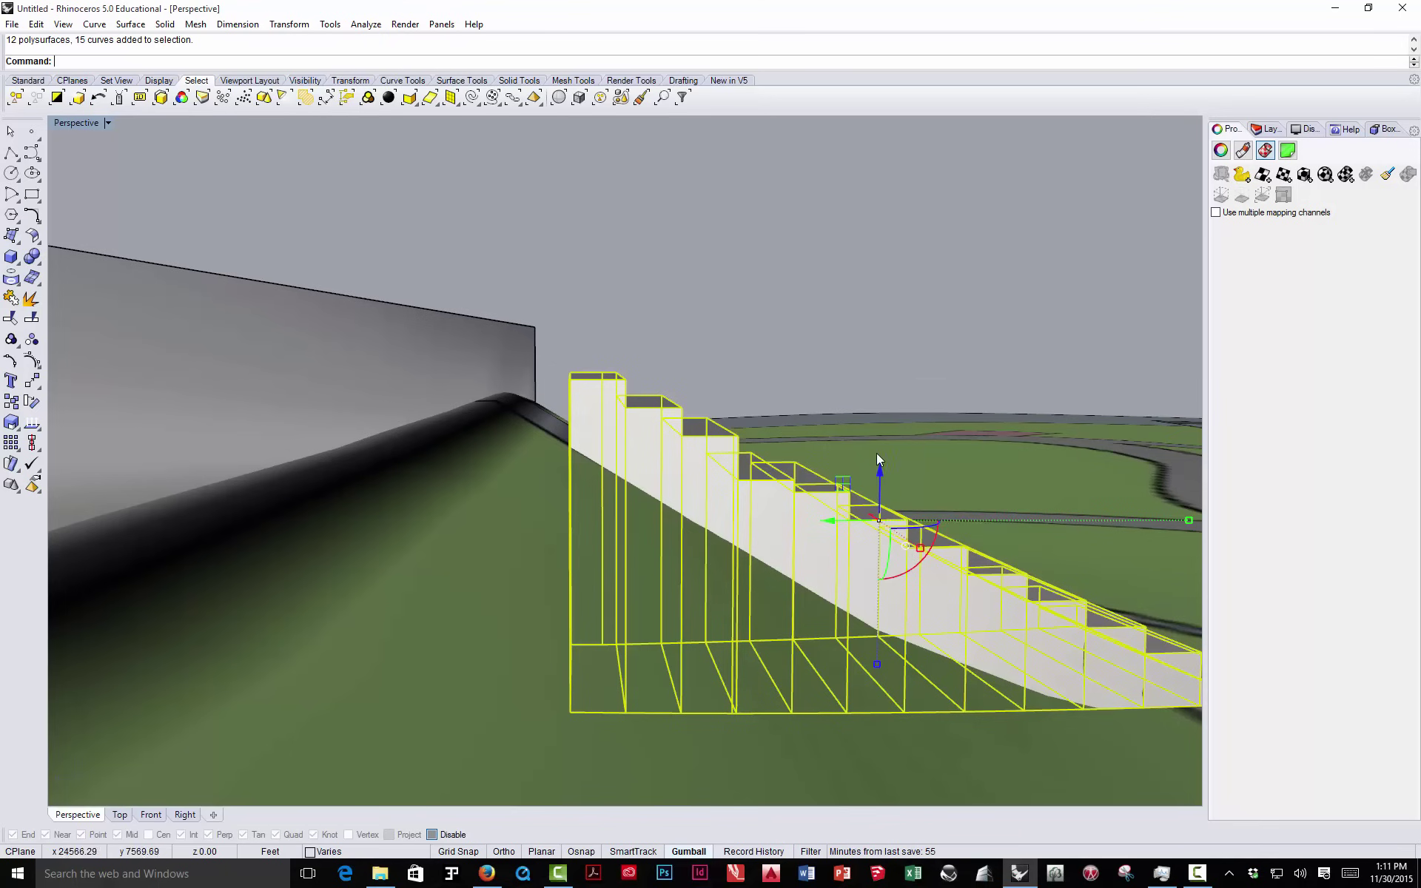
click(432, 833)
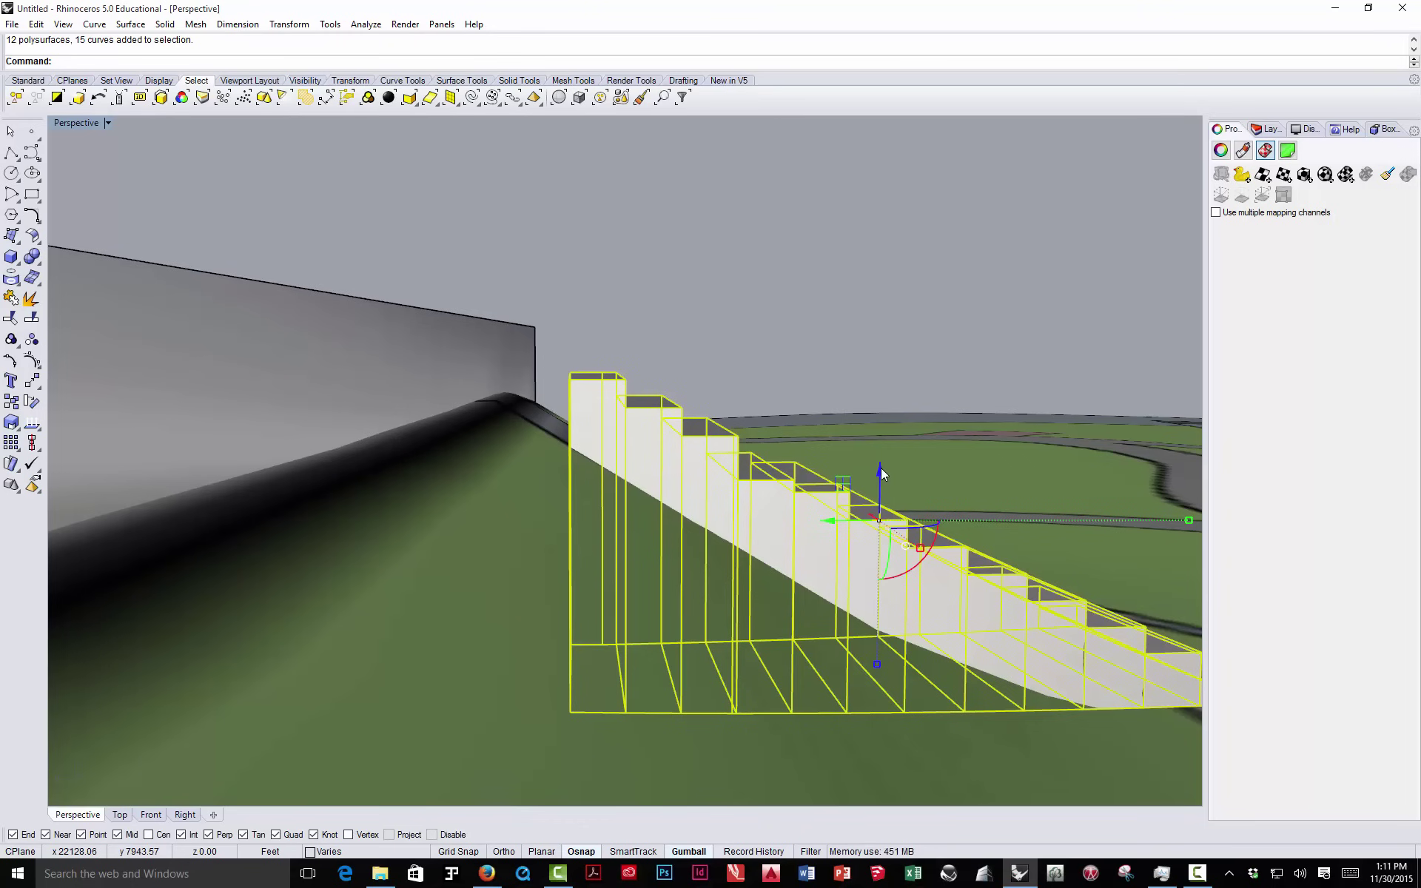
drag(882, 474, 770, 535)
right_drag(769, 534, 524, 583)
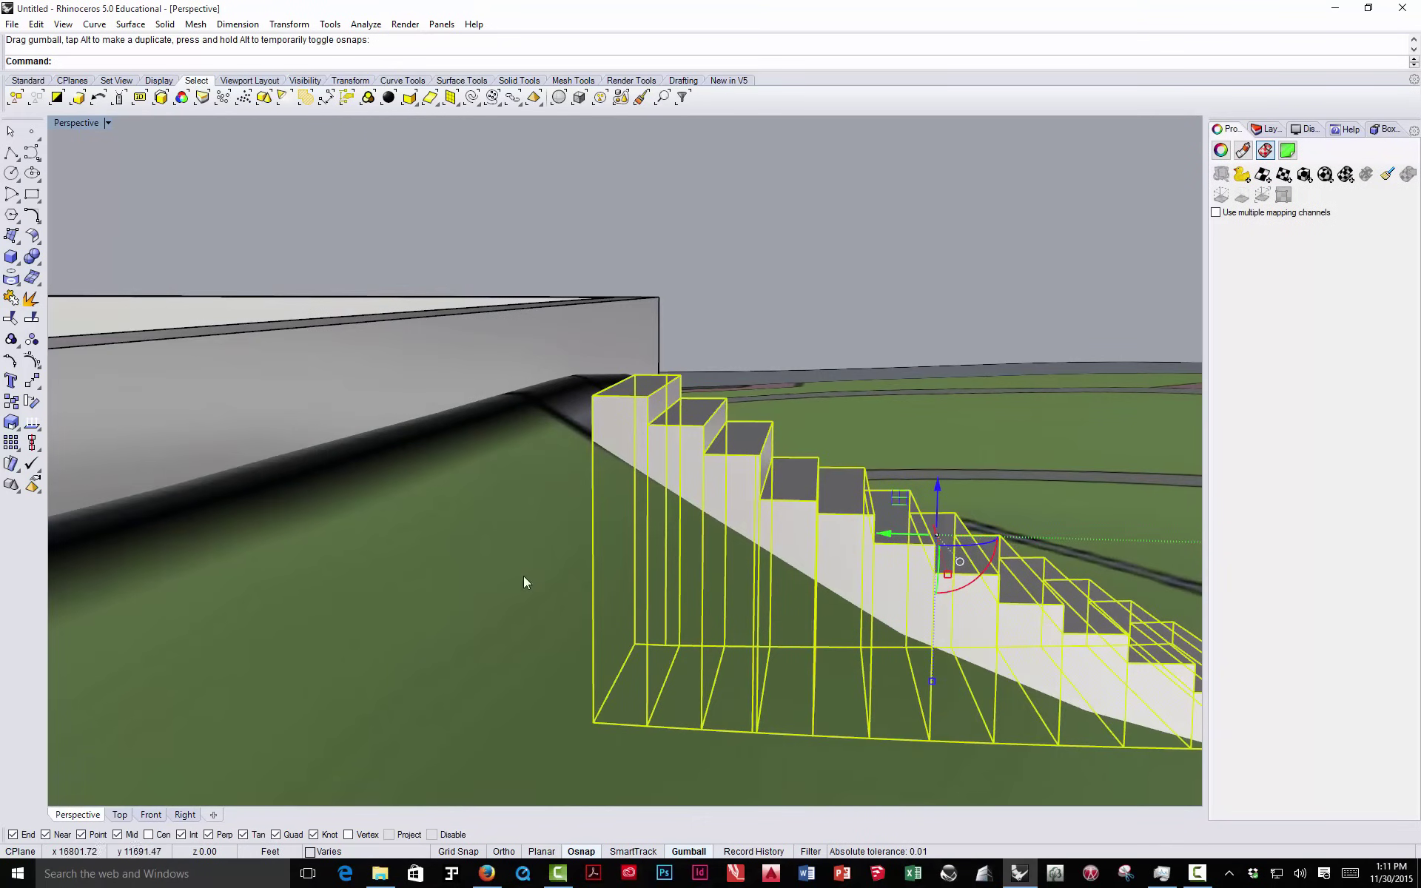
click(431, 835)
- Examine from several sides how the staircase sits against the slope, the retaining wall and the path
right_drag(605, 552, 586, 501)
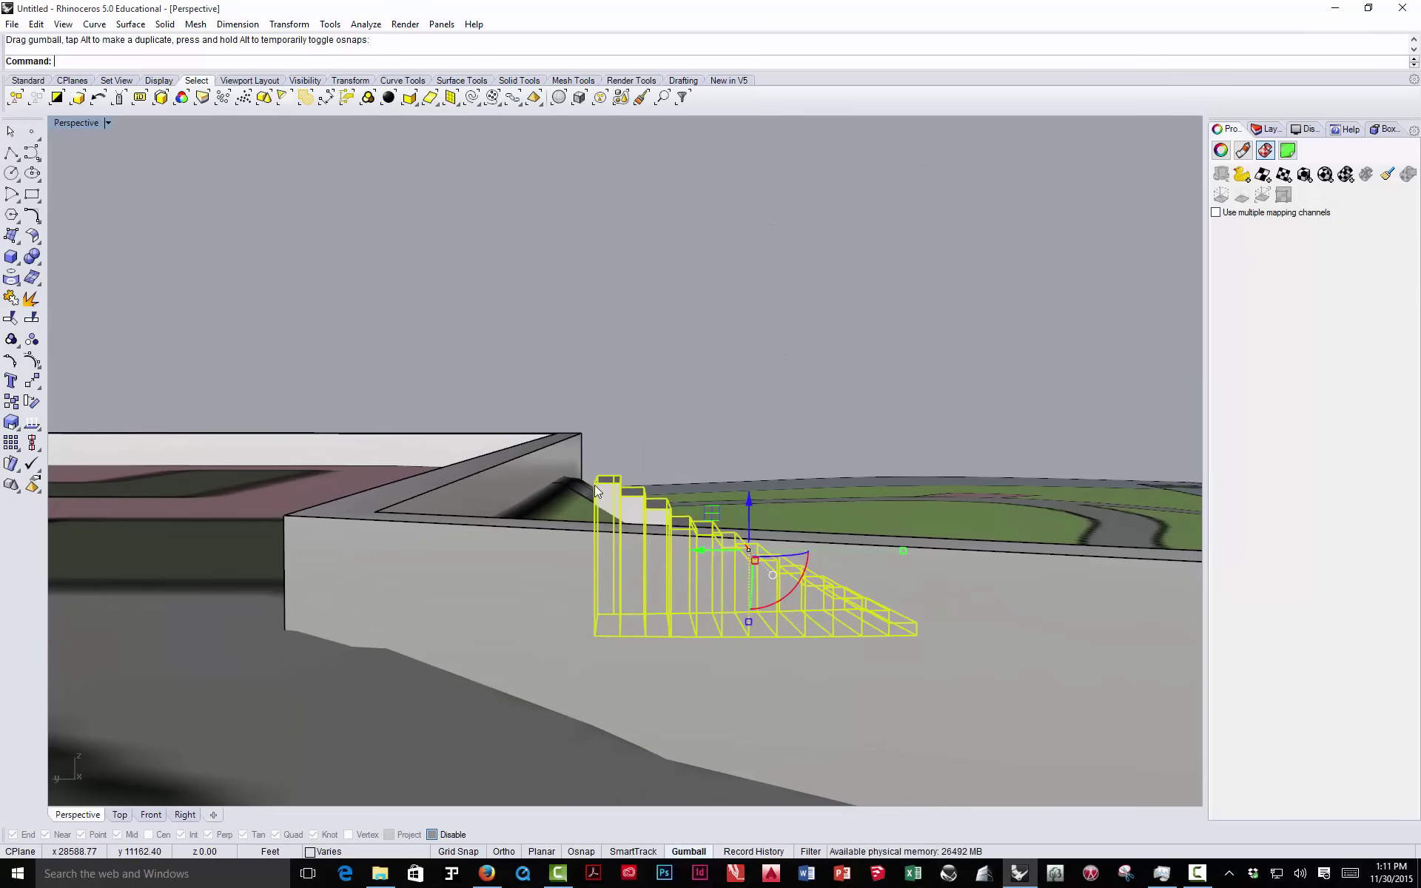
right_drag(578, 481, 522, 496)
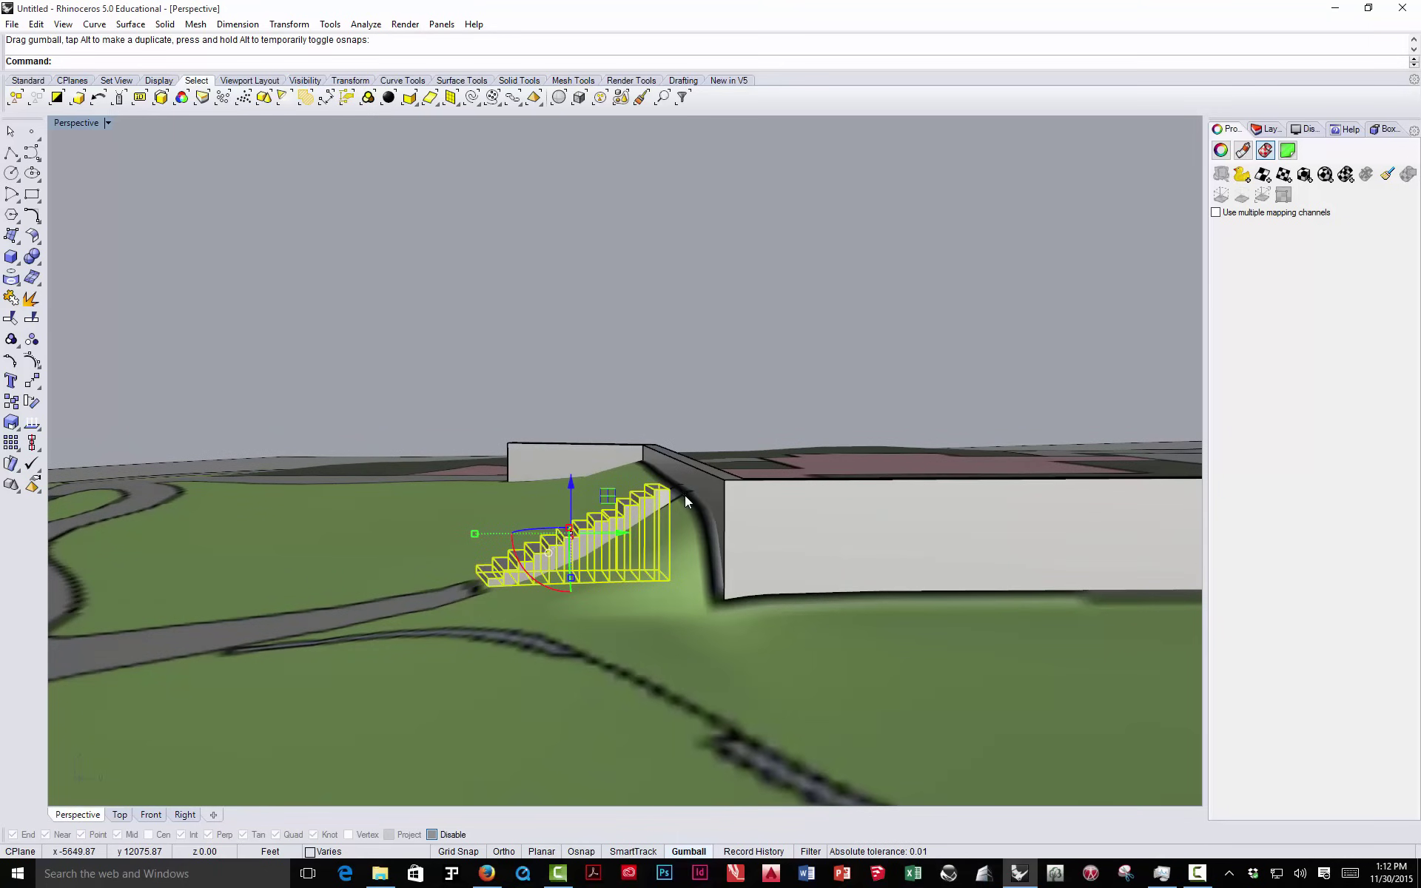
scroll(666, 452, down, 3)
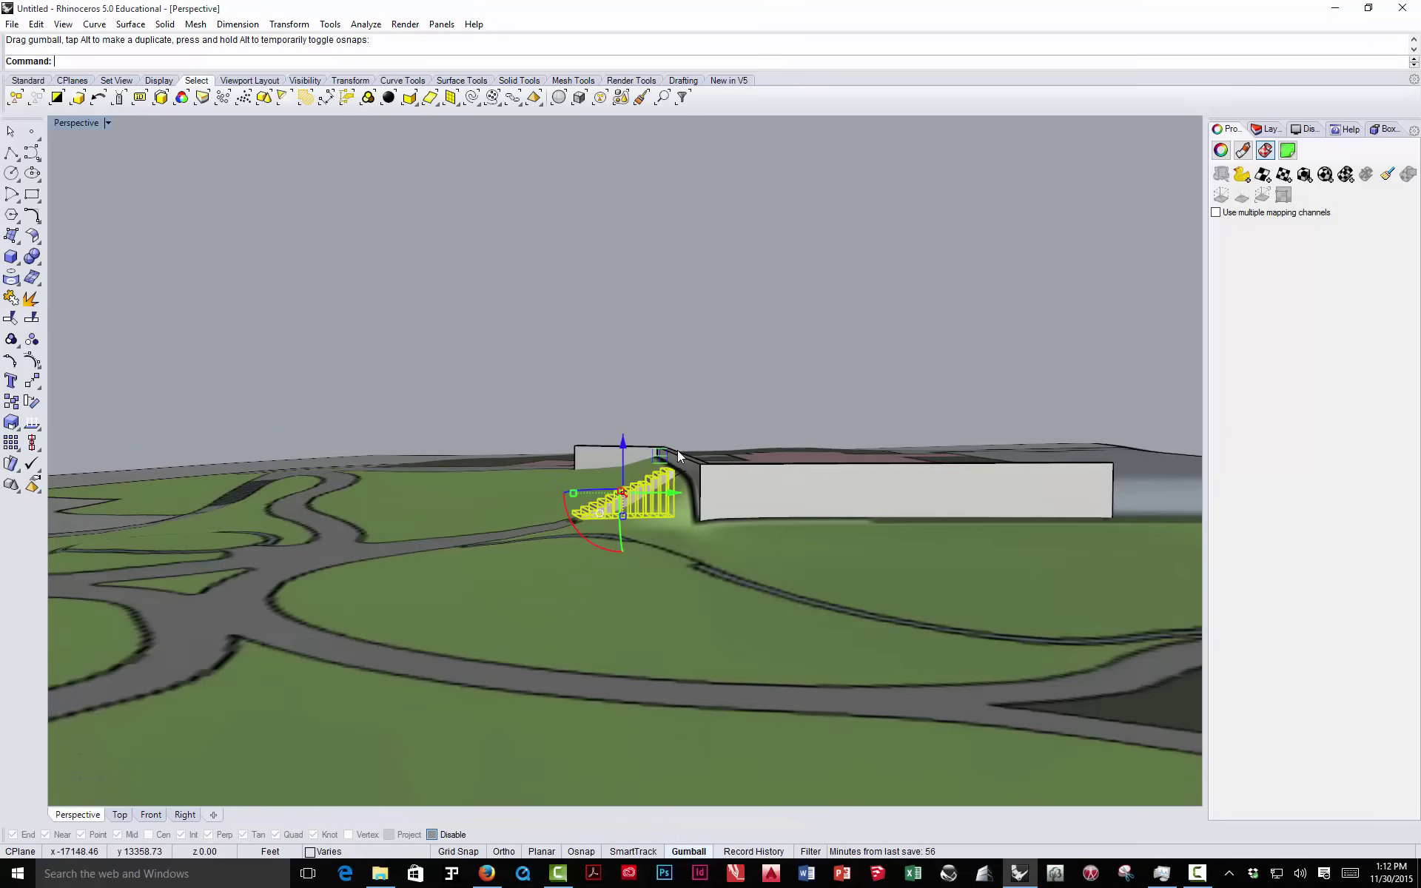
click(561, 379)
right_drag(548, 455, 721, 548)
scroll(661, 508, up, 5)
scroll(661, 507, down, 1)
scroll(801, 517, down, 5)
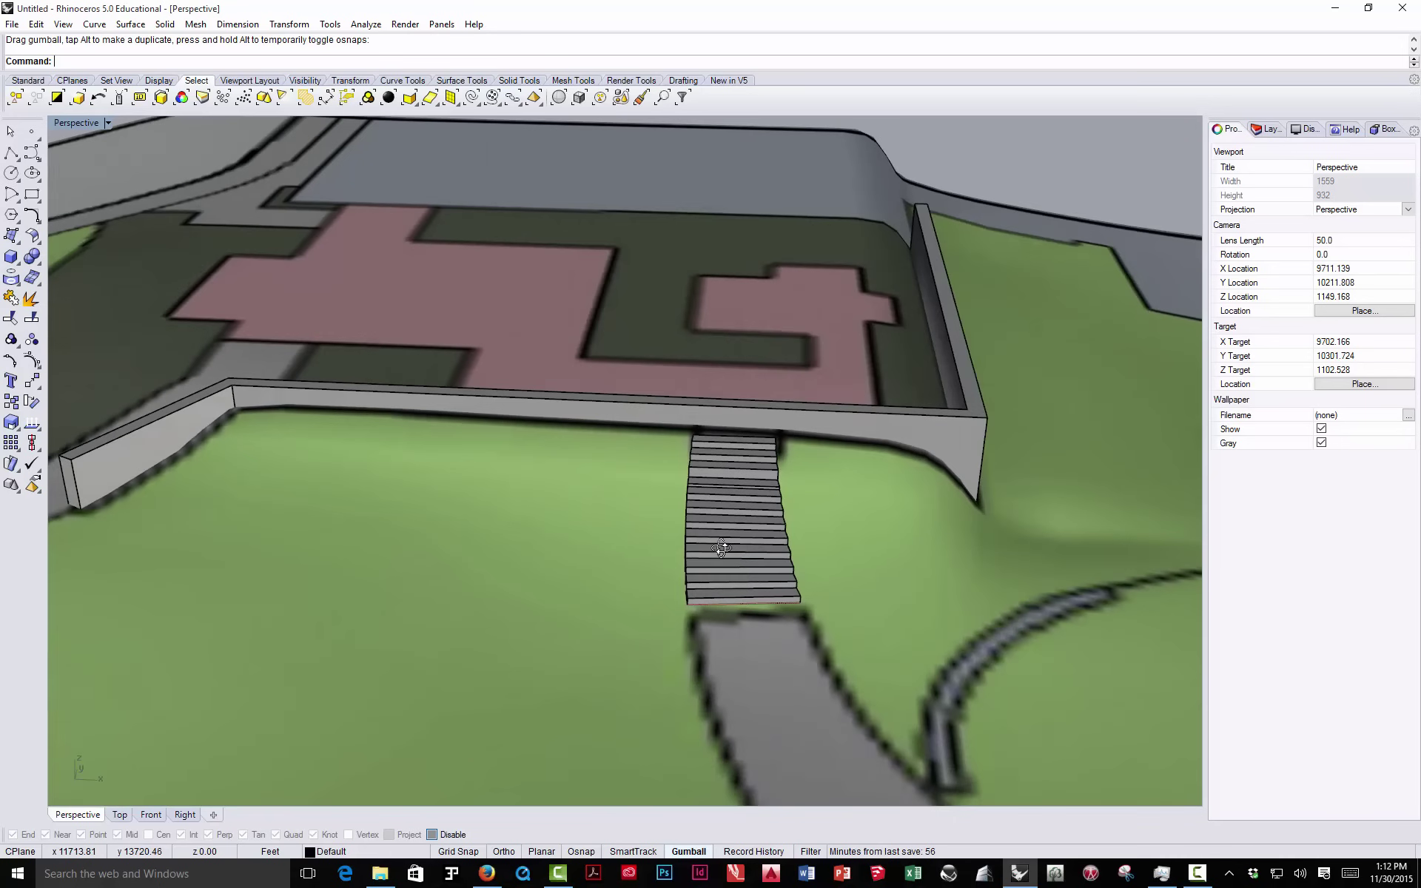
- Turn on the control points of the terrain surface around the staircase
click(33, 377)
click(419, 469)
key(Return)
scroll(520, 474, down, 5)
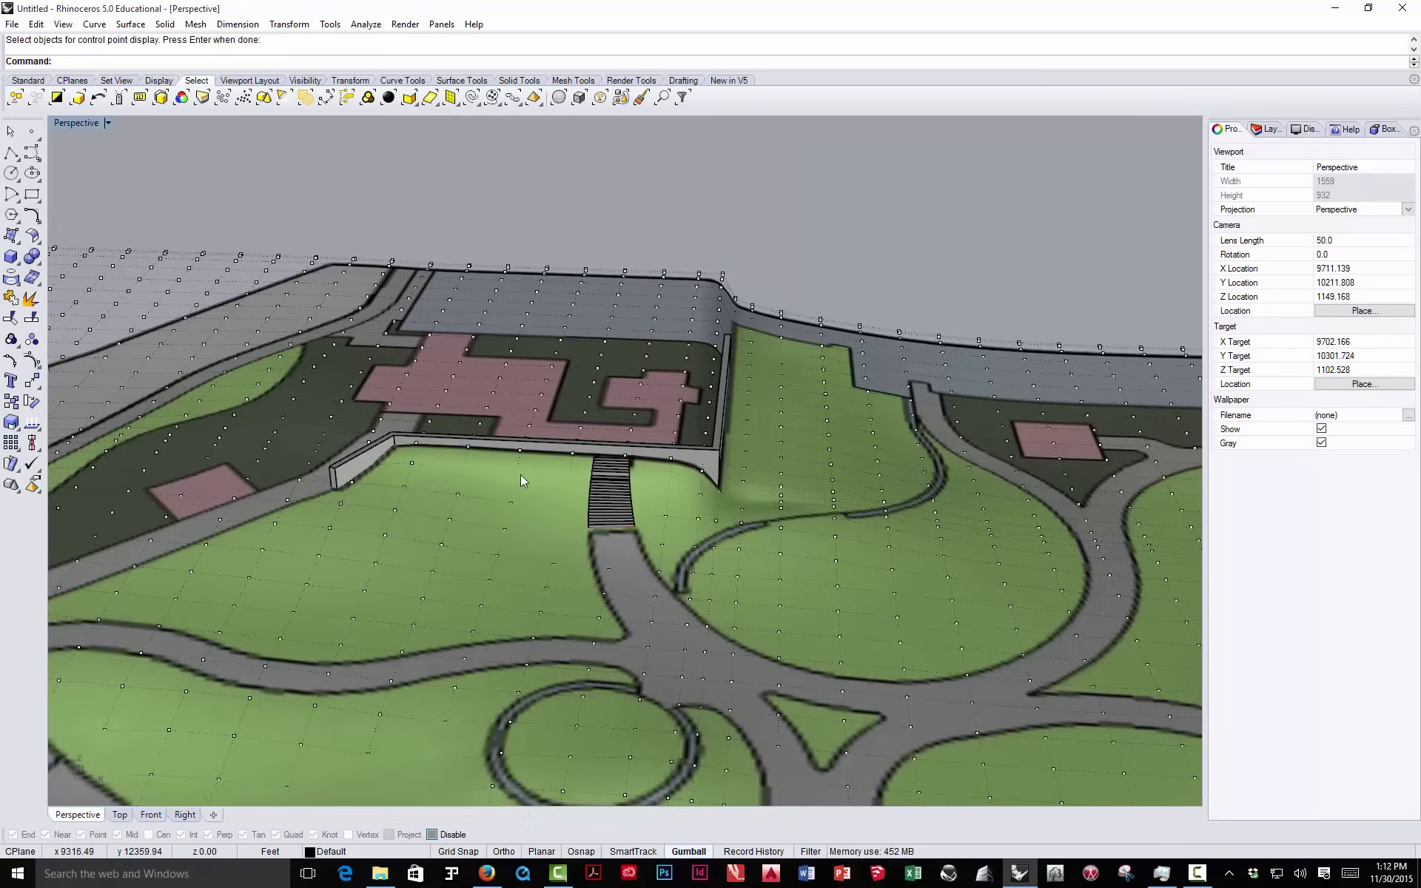
right_drag(521, 481, 562, 518)
- Use InsertKnot on the terrain surface to add two V-direction knots, one along each side of the staircase's upper end
right_click(488, 65)
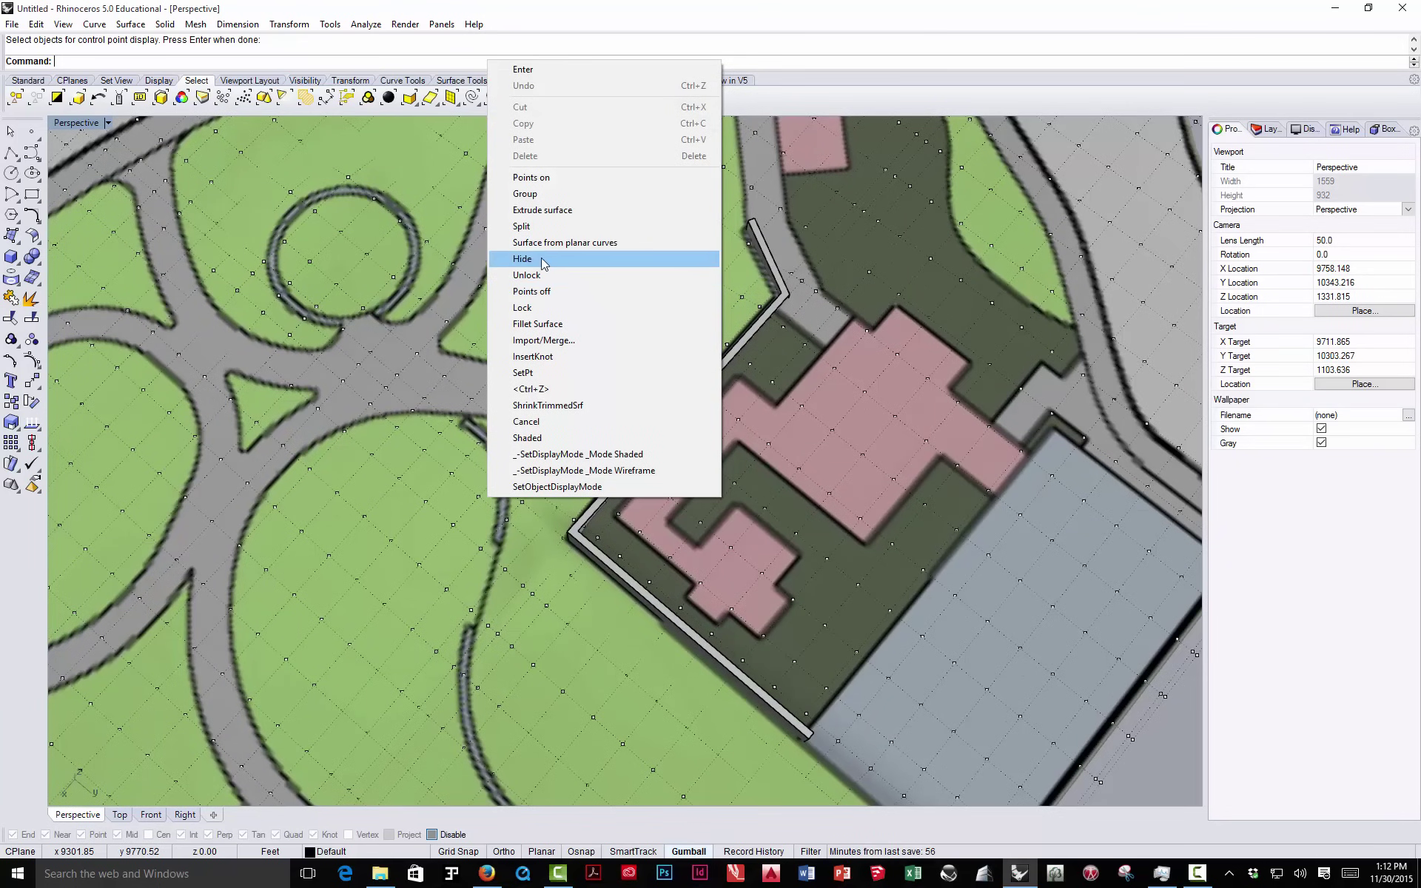
click(534, 358)
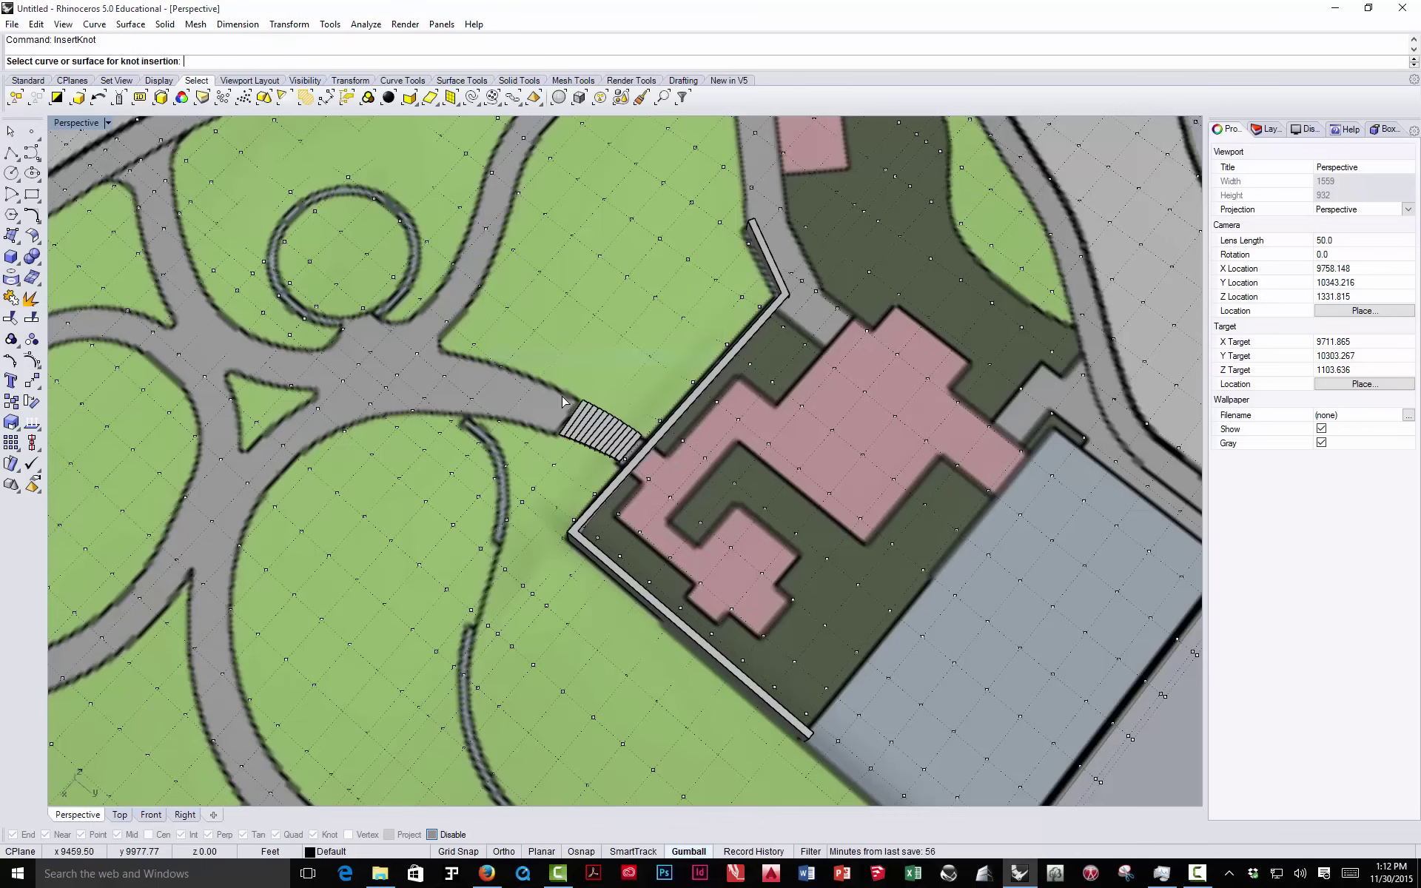
click(589, 466)
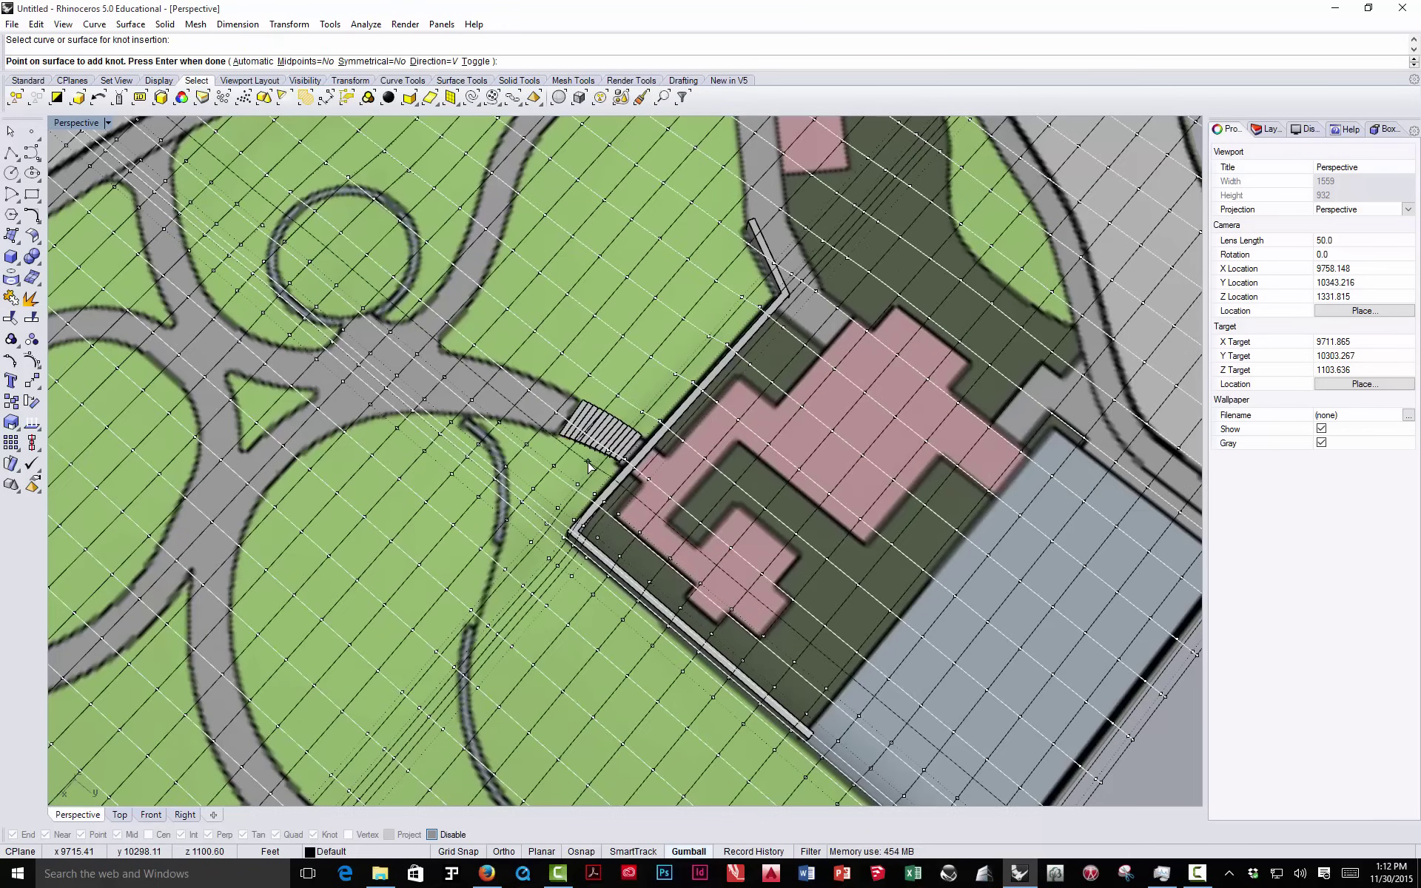
scroll(650, 455, up, 4)
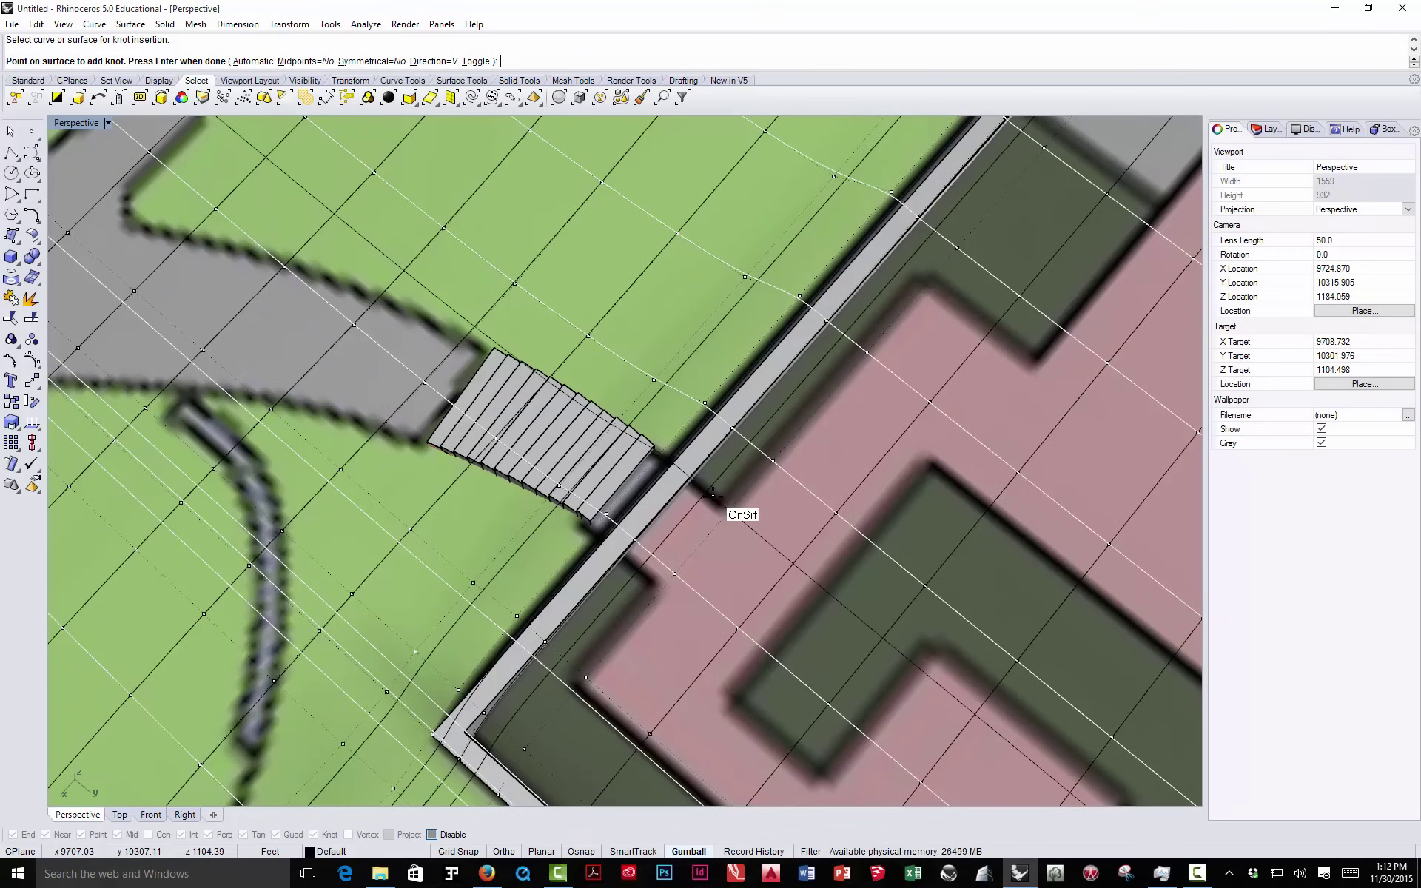
click(712, 494)
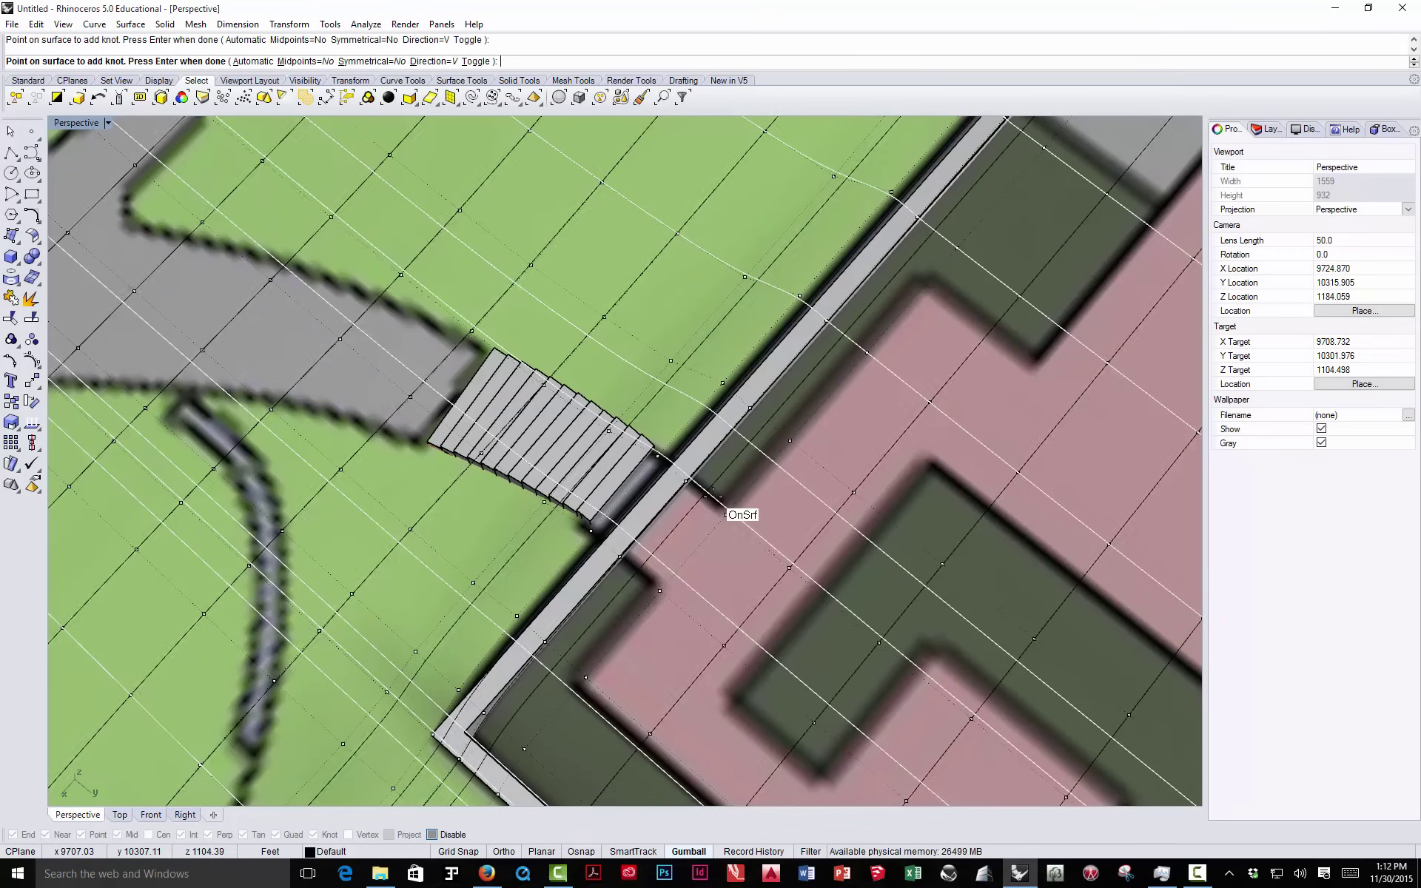
click(644, 566)
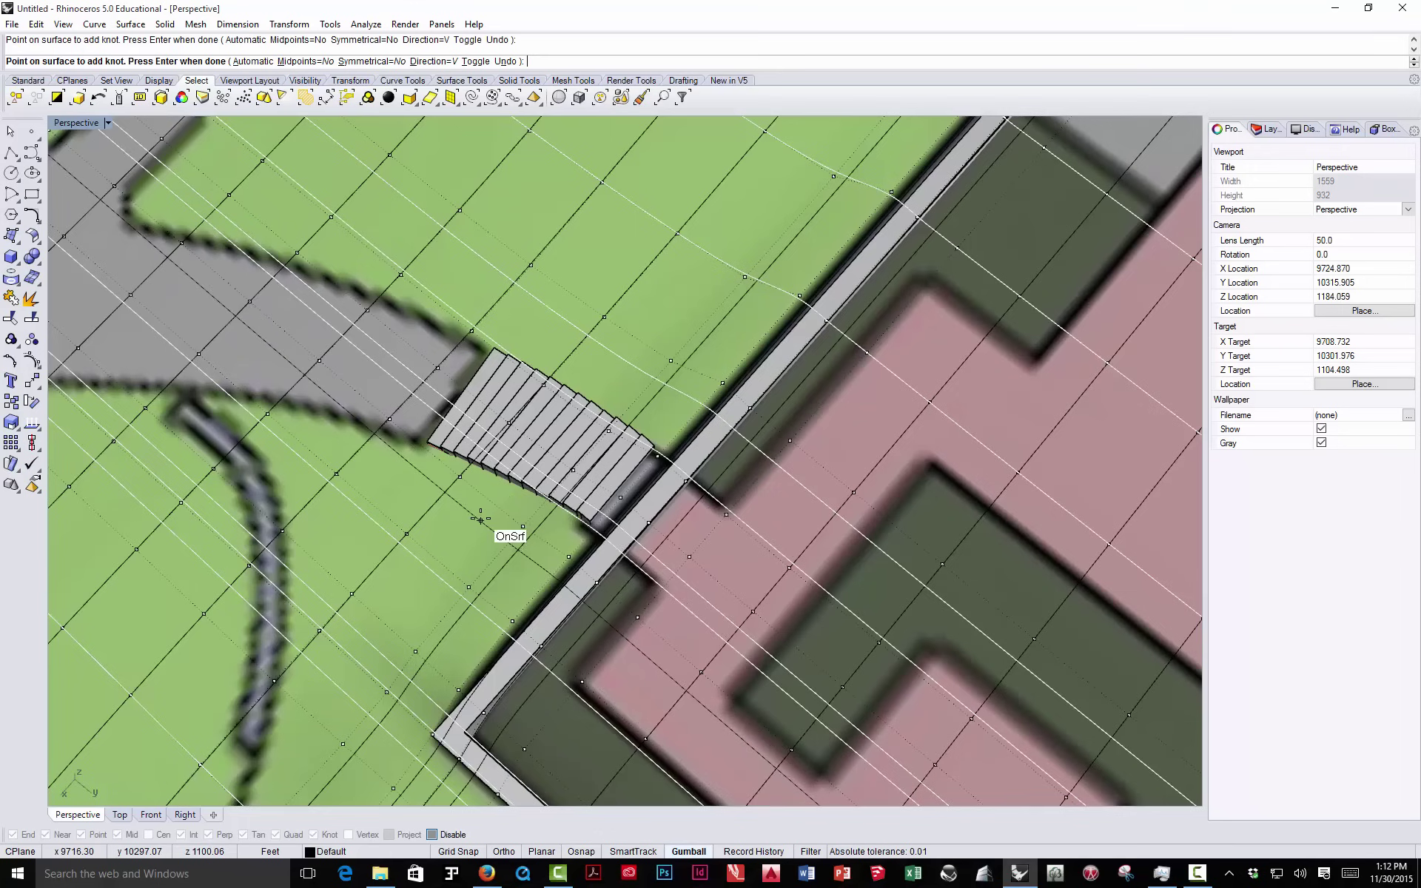
- Toggle the knot direction to U and add terrain knots across the top and the foot of the staircase
right_drag(482, 517, 622, 443)
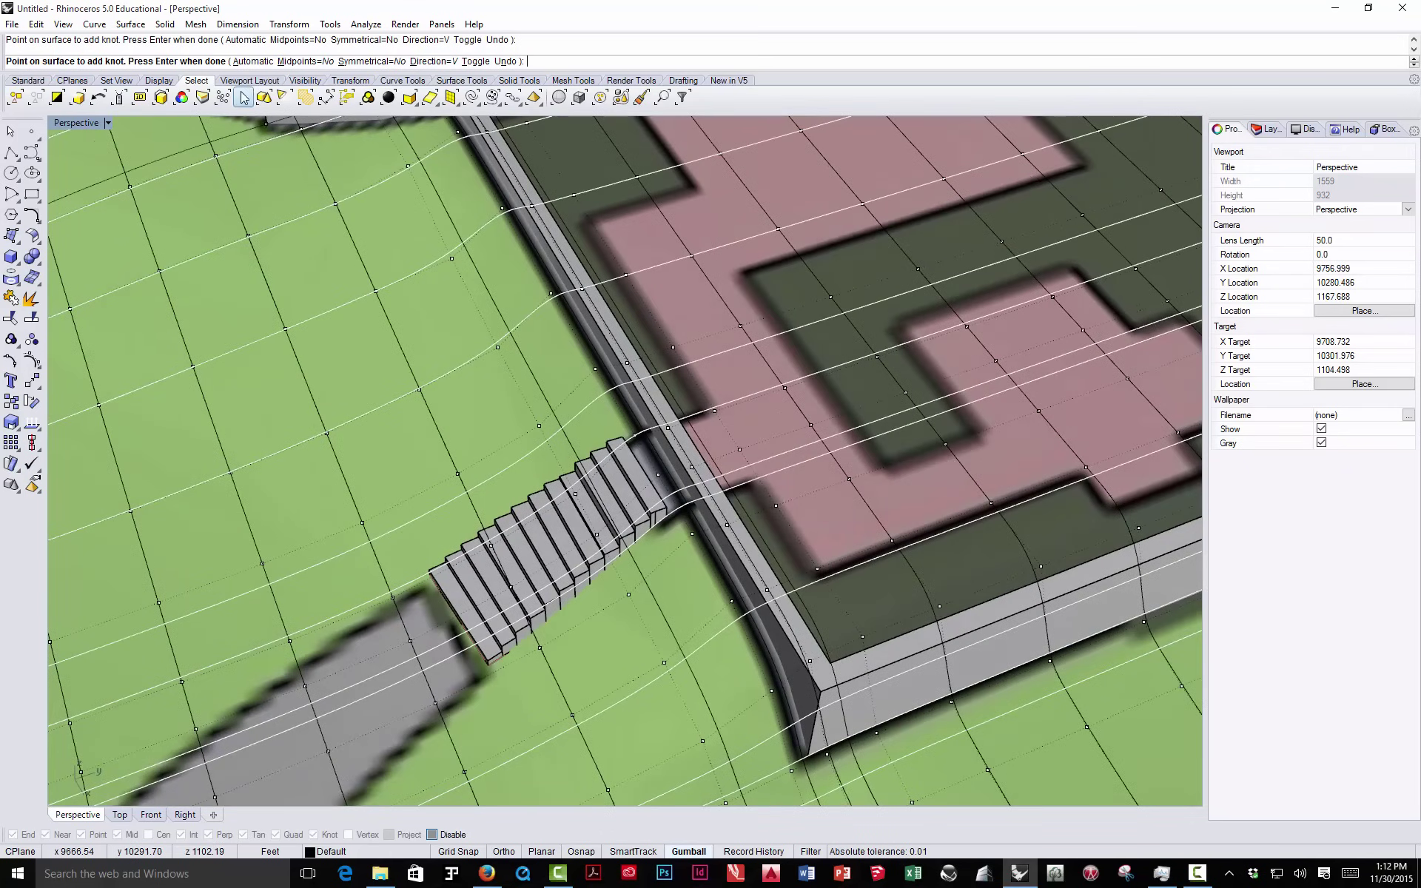
click(473, 62)
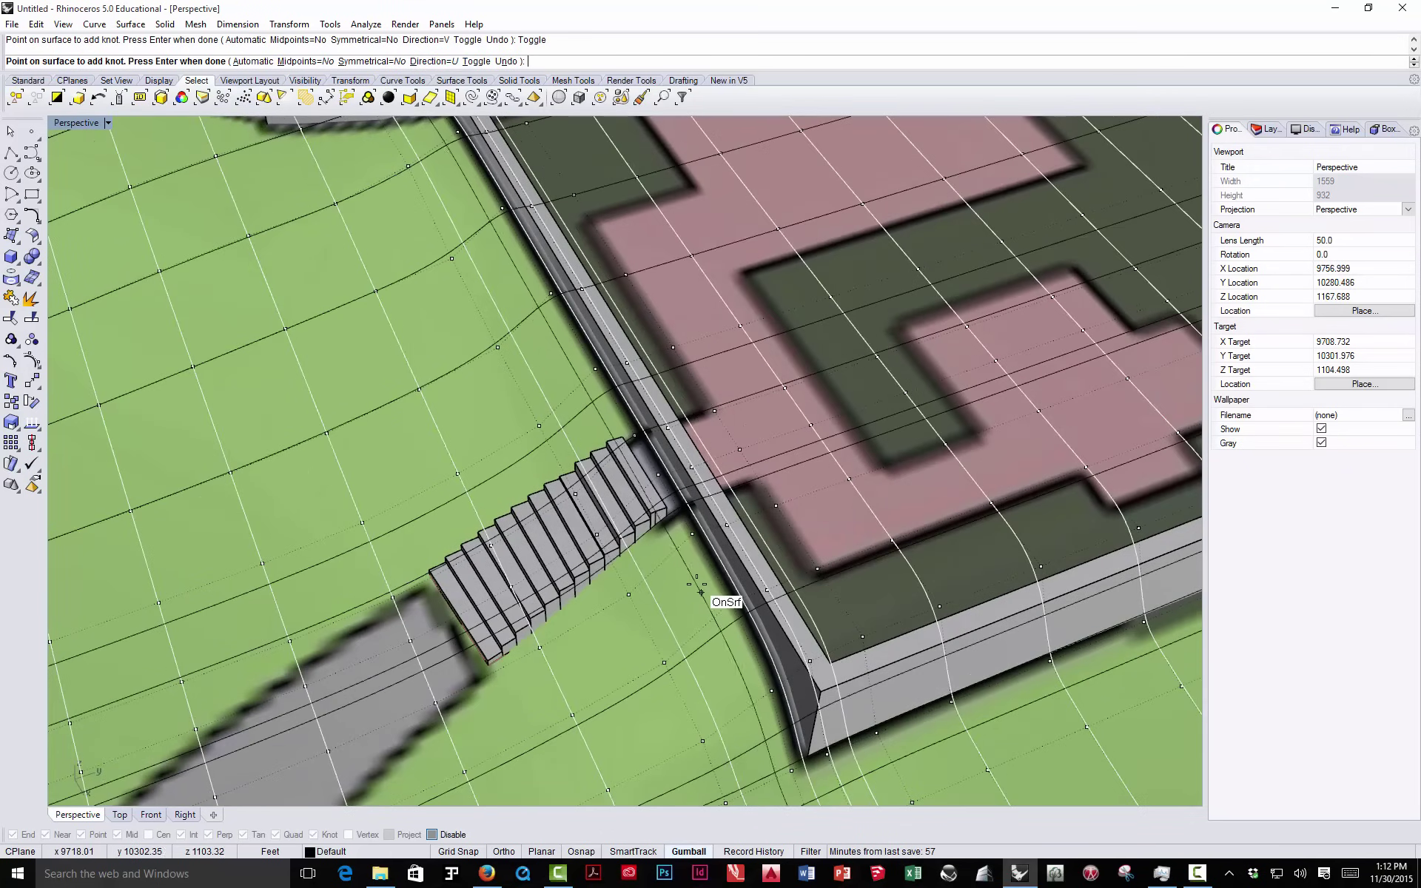
click(674, 530)
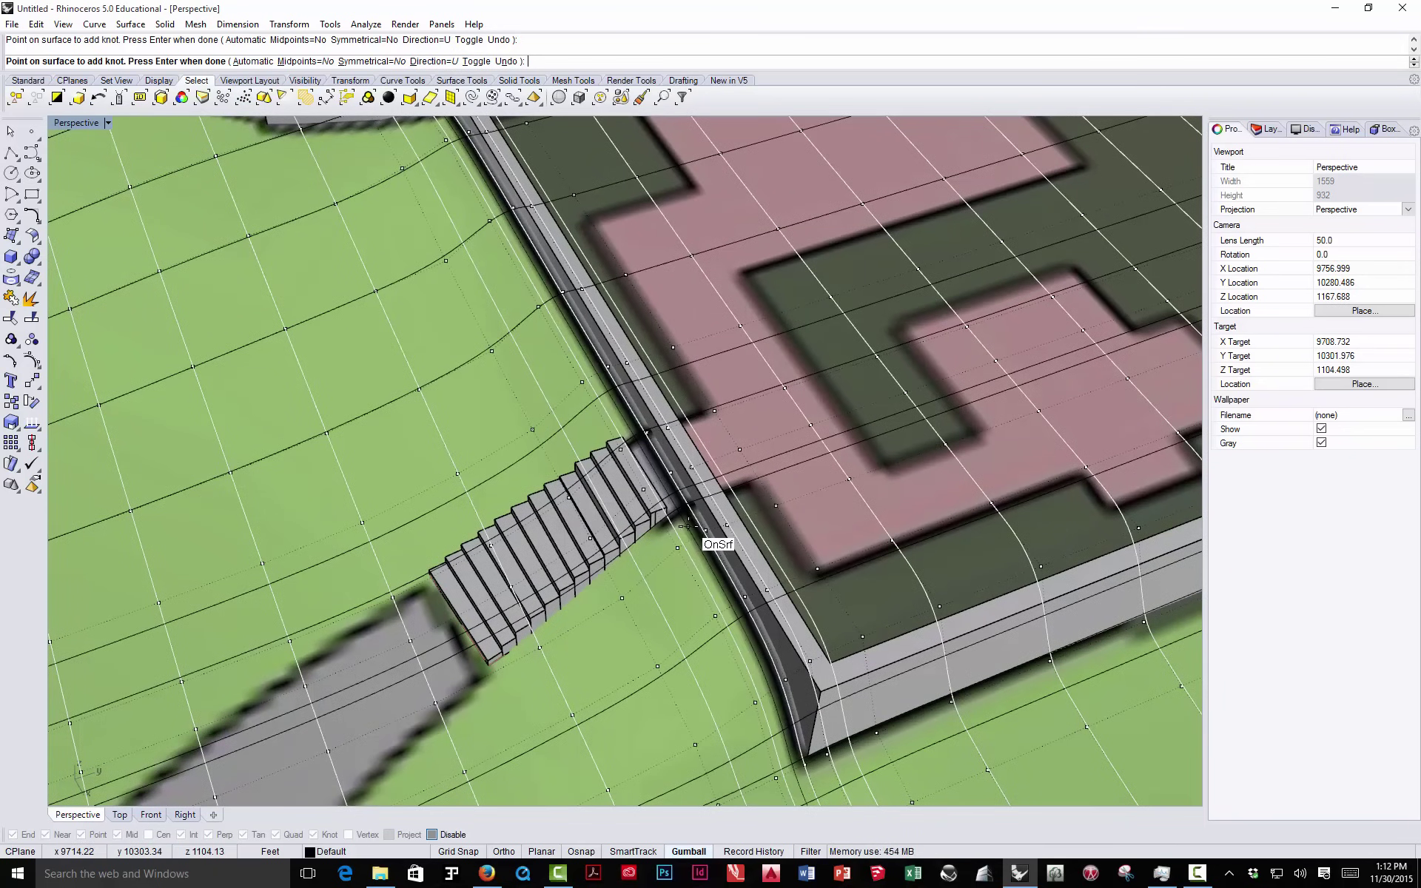
scroll(679, 522, up, 3)
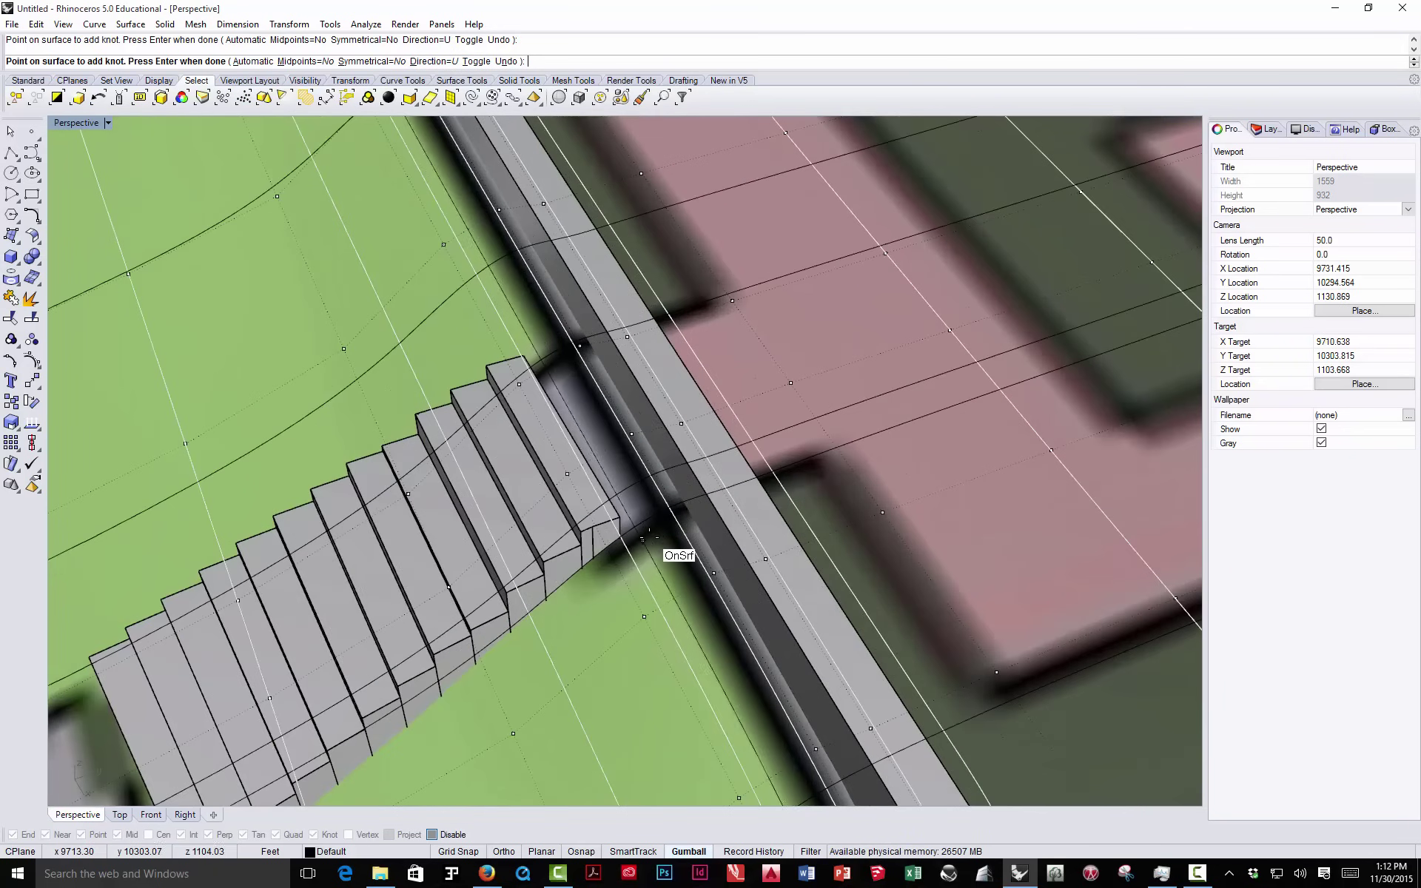
scroll(612, 531, down, 3)
right_drag(612, 532, 618, 494)
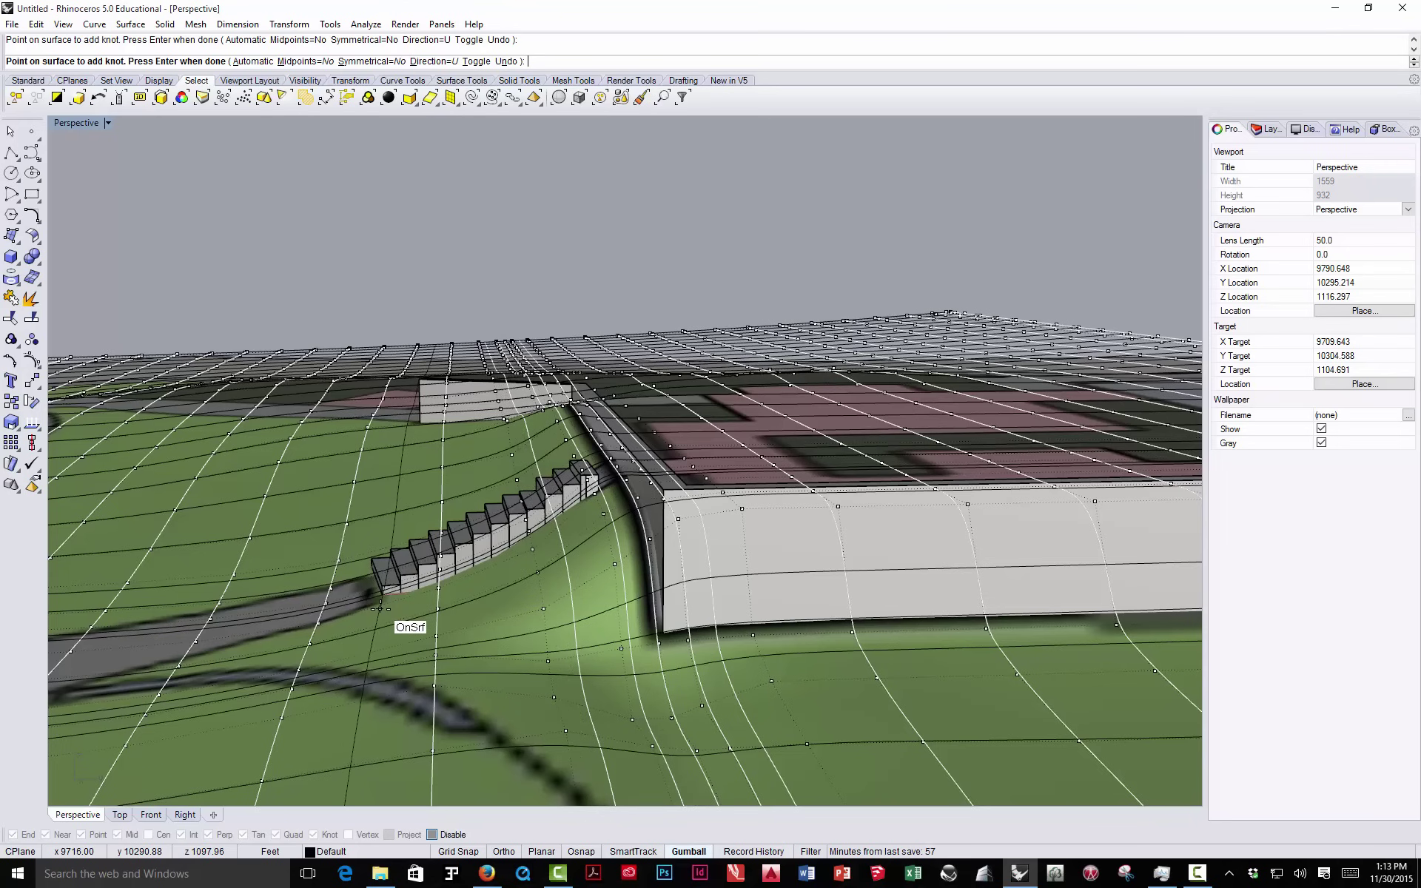
mouse_move(389, 586)
right_down()
mouse_move(439, 588)
mouse_move(403, 603)
right_up()
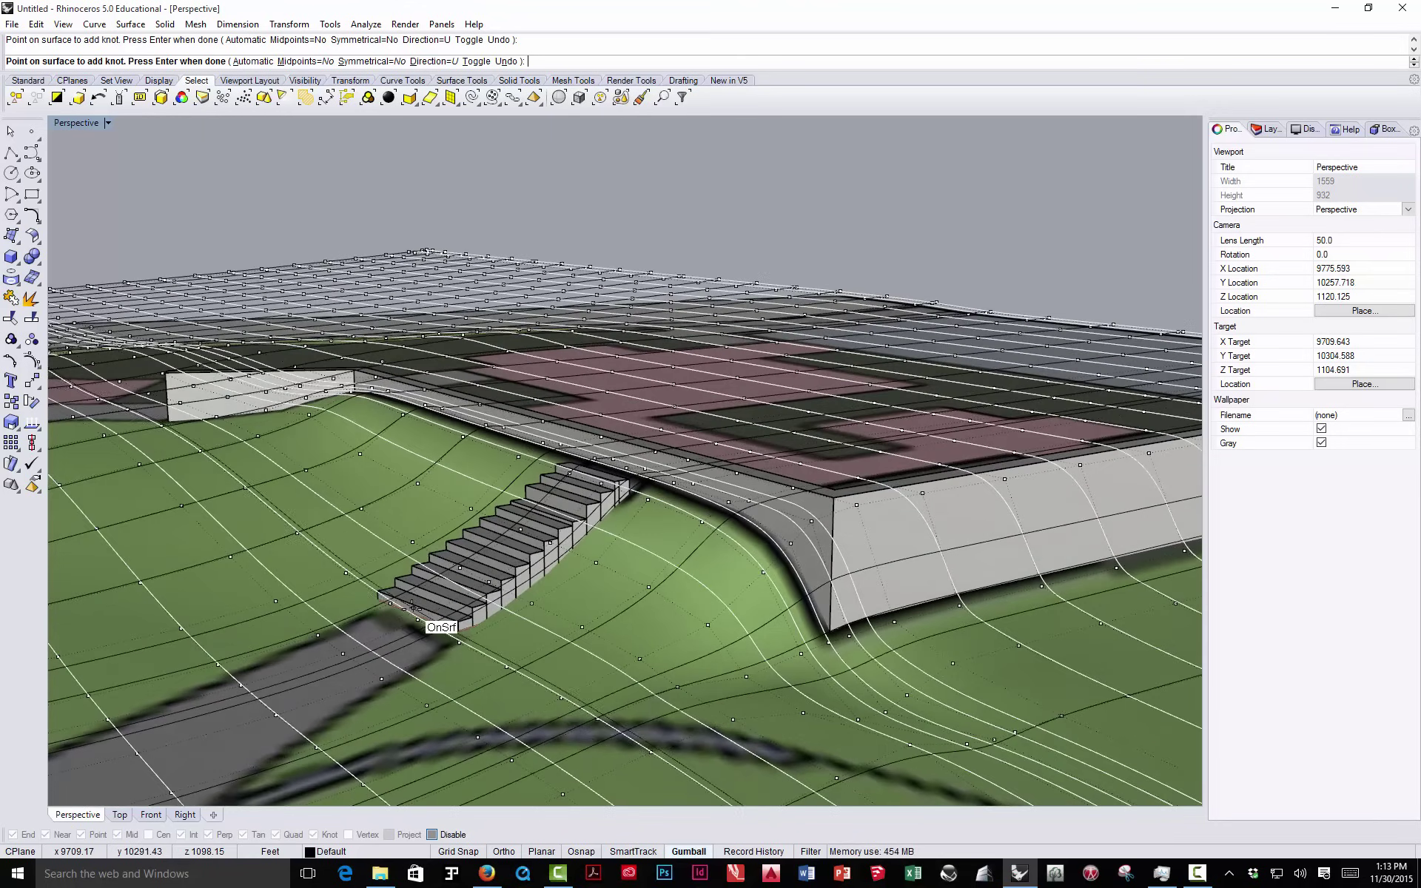
click(375, 598)
key(Return)
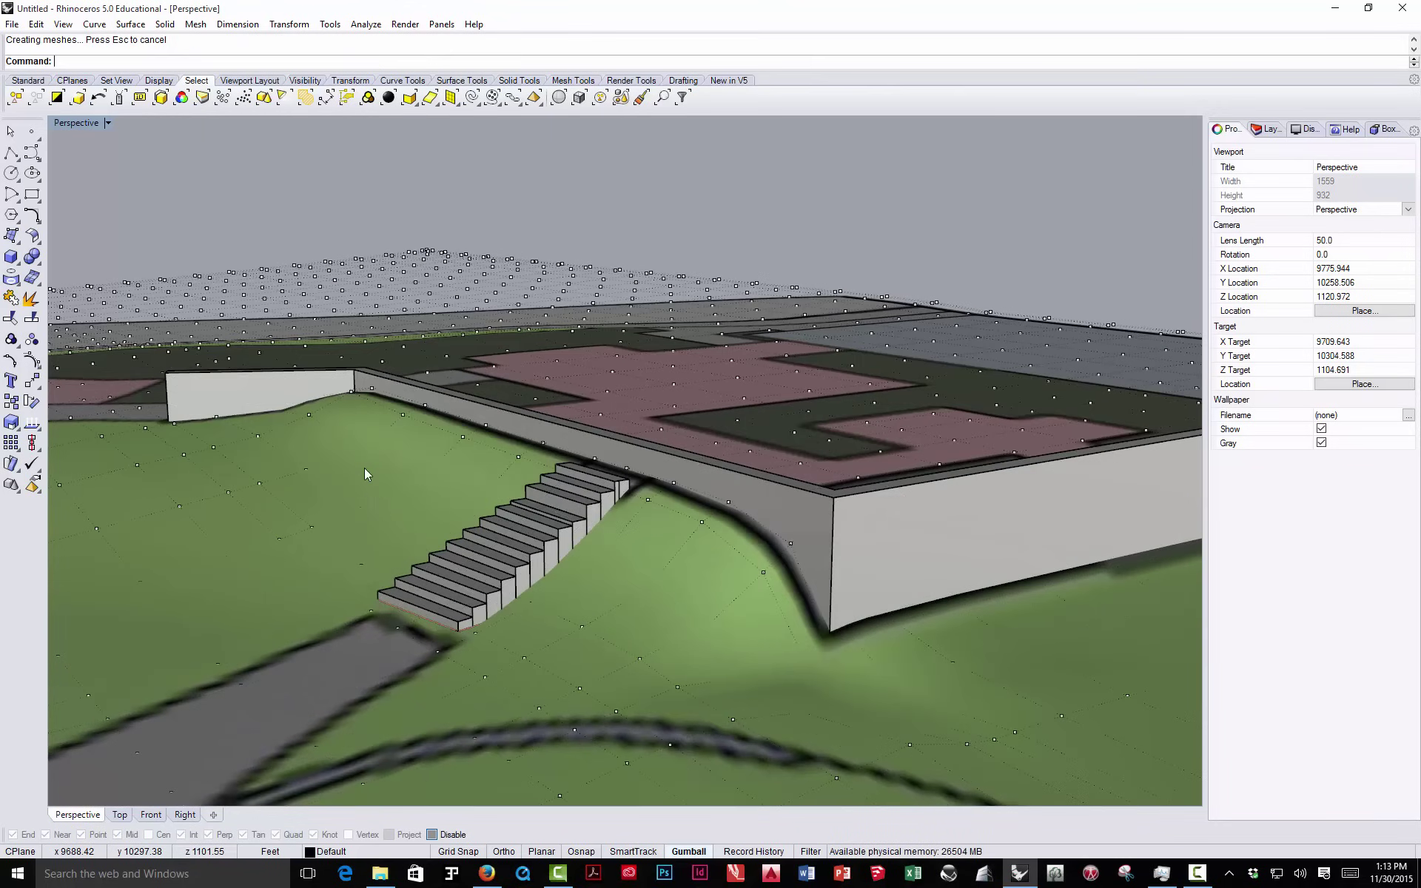
- Lock the grouped staircase and the retaining wall so that only the terrain can be edited
right_drag(364, 471, 430, 501)
click(530, 496)
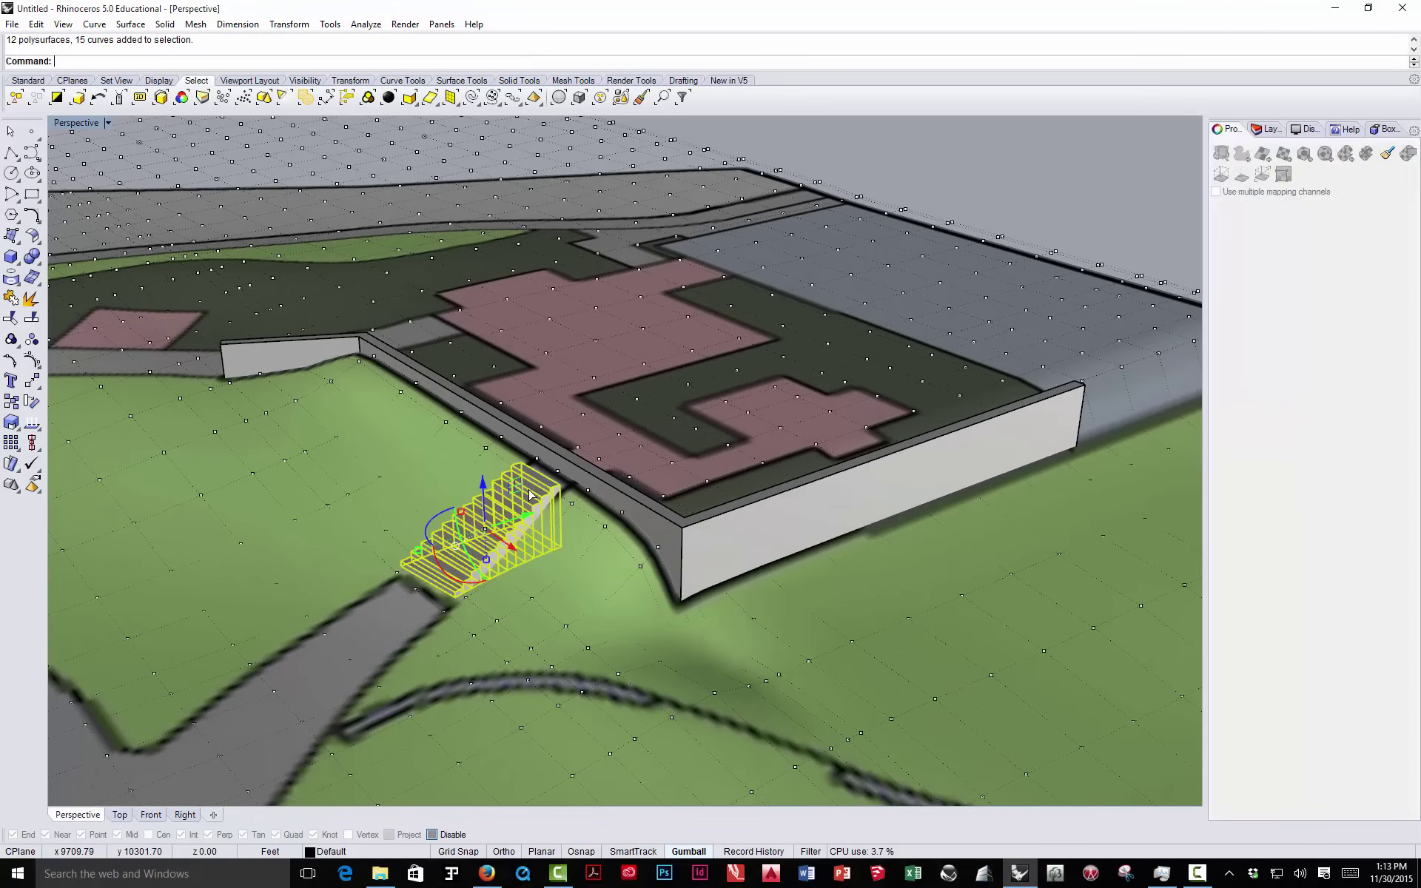
shift+click(741, 529)
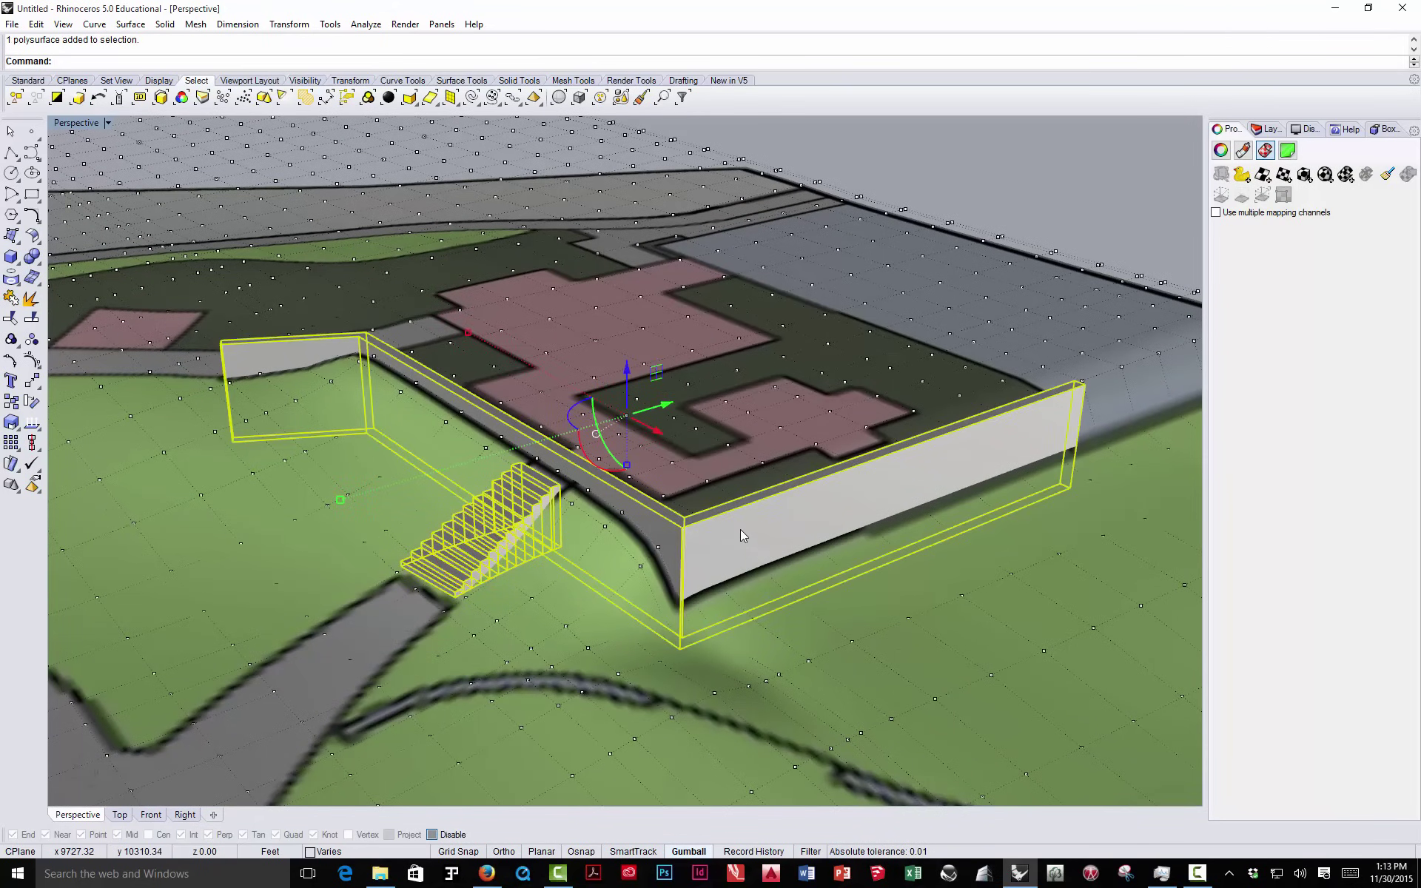
text(Lock)
key(Return)
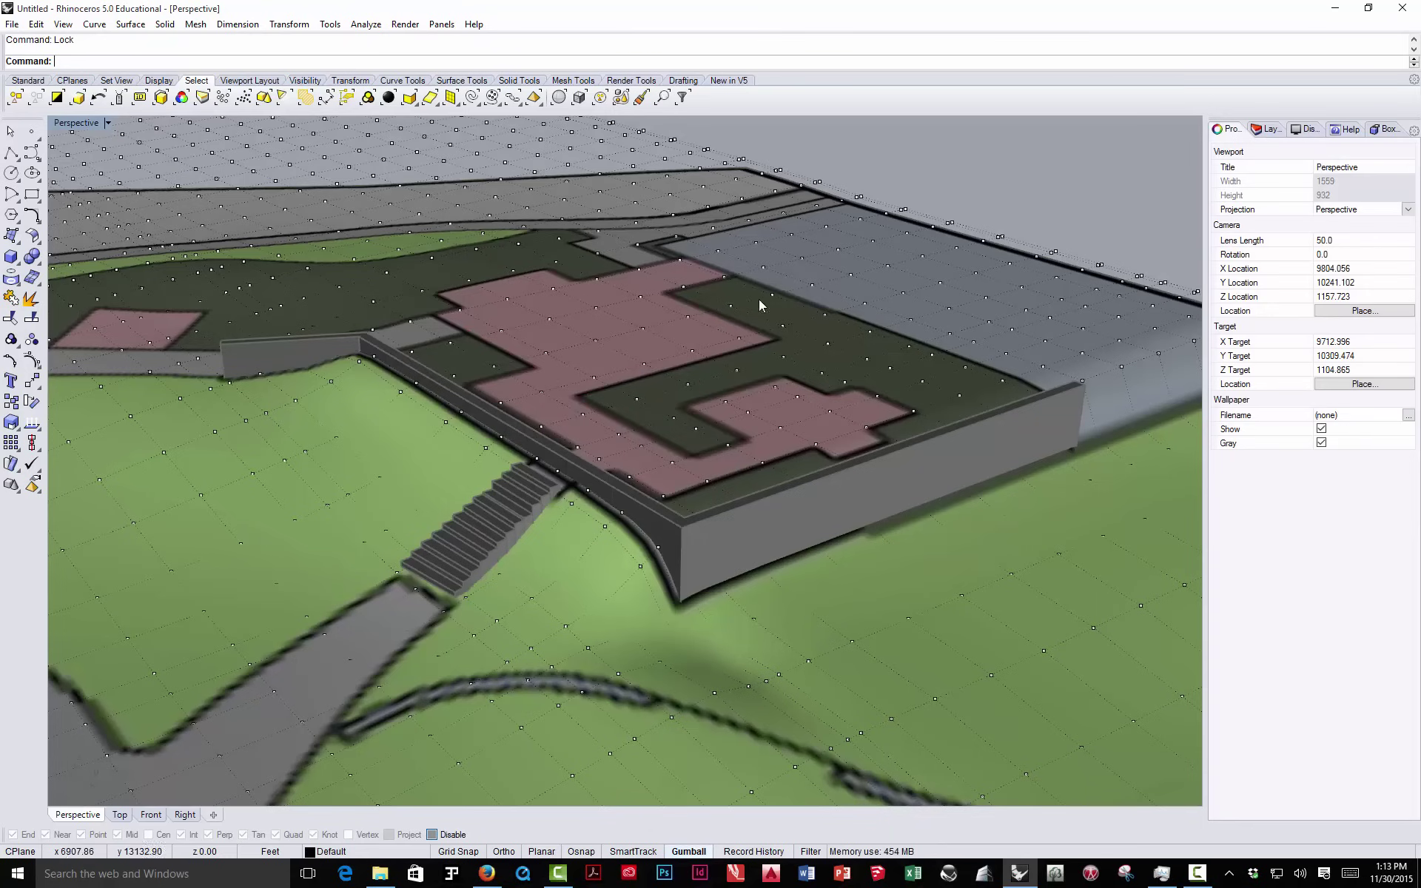
- Select and adjust the terrain control points around the landing between the top tread and the retaining wall
scroll(560, 472, up, 4)
right_drag(568, 505, 560, 546)
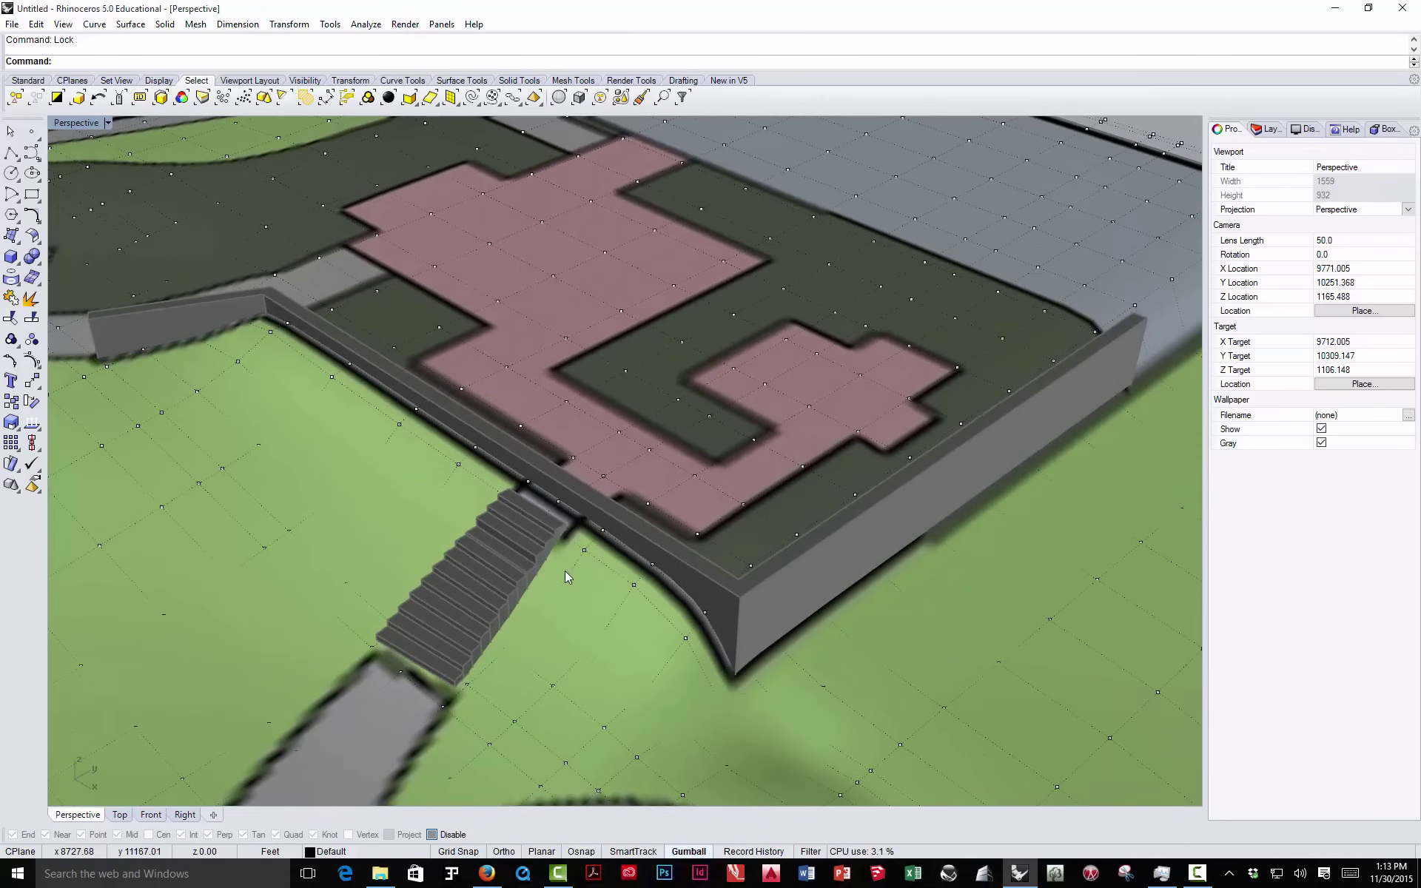
ctrl+shift+click(507, 554)
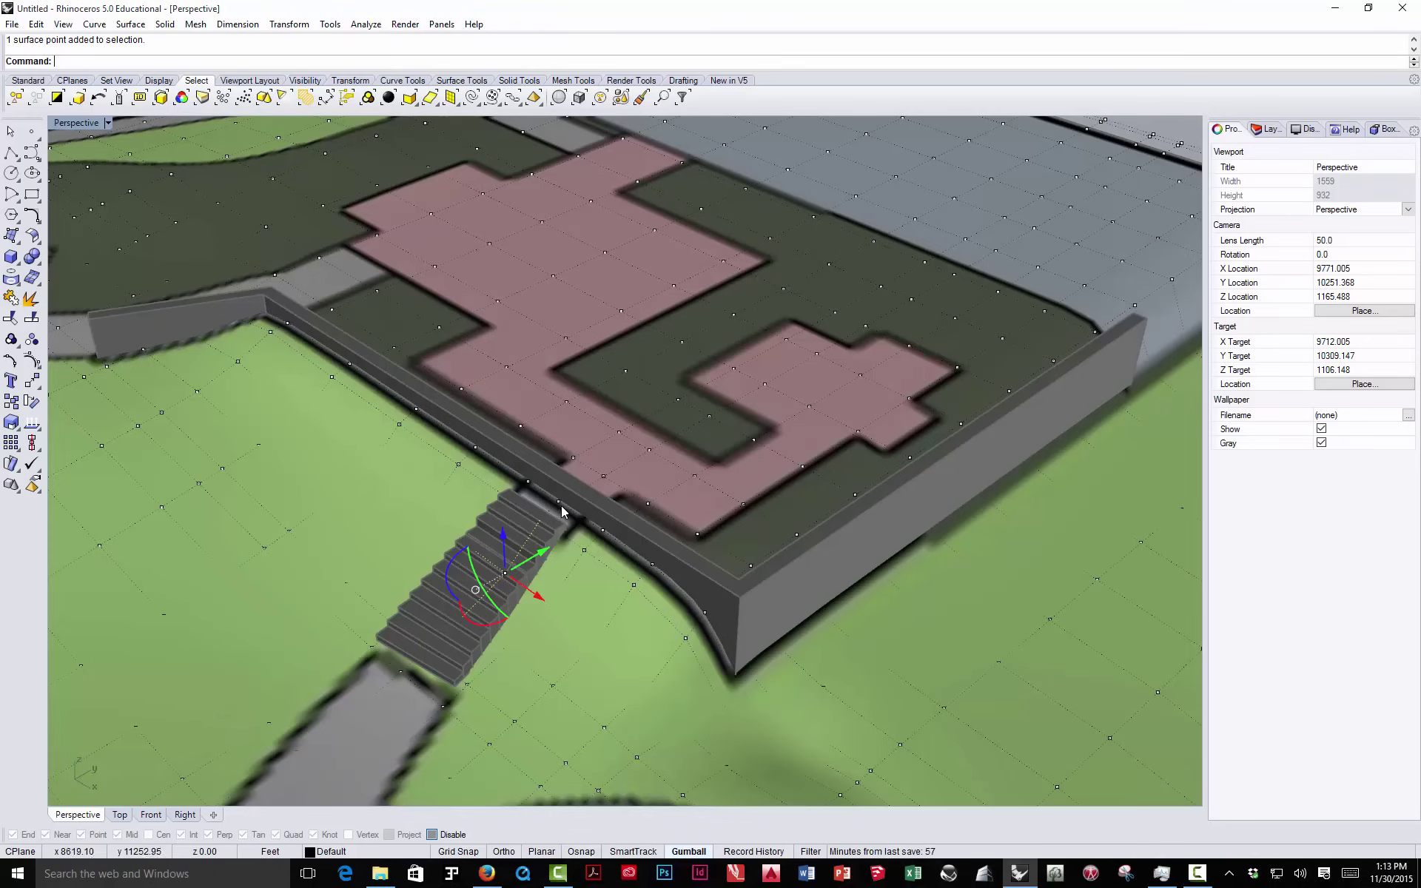
scroll(579, 497, up, 2)
scroll(575, 501, up, 3)
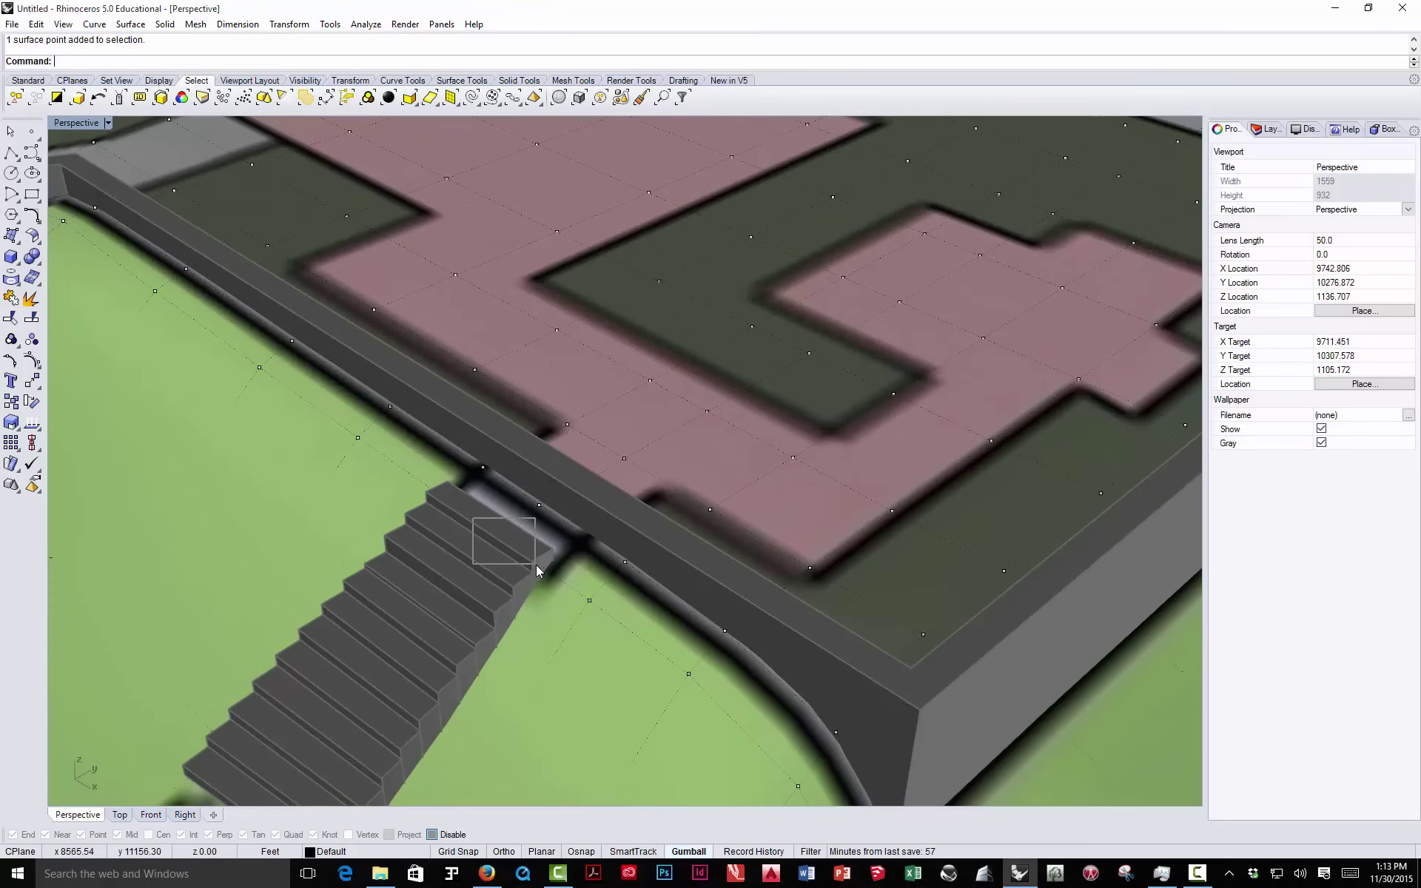
right_drag(545, 531, 488, 467)
drag(484, 463, 535, 534)
scroll(522, 517, up, 4)
click(499, 501)
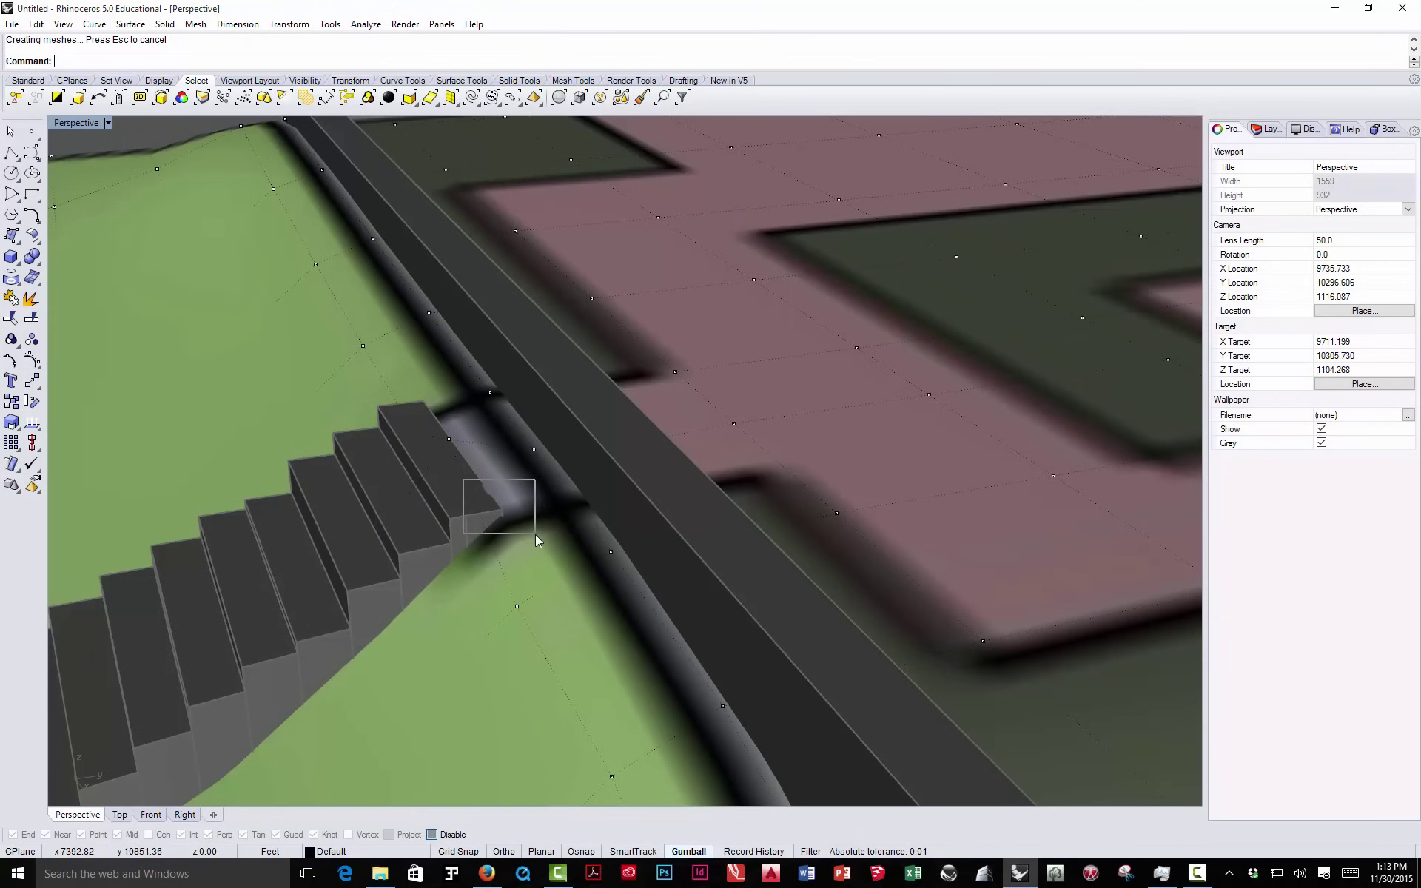
- Adjust the terrain control points beside the top tread, raising the one at the tread's outer corner
click(517, 605)
drag(517, 556, 428, 580)
right_drag(370, 415, 551, 403)
click(661, 577)
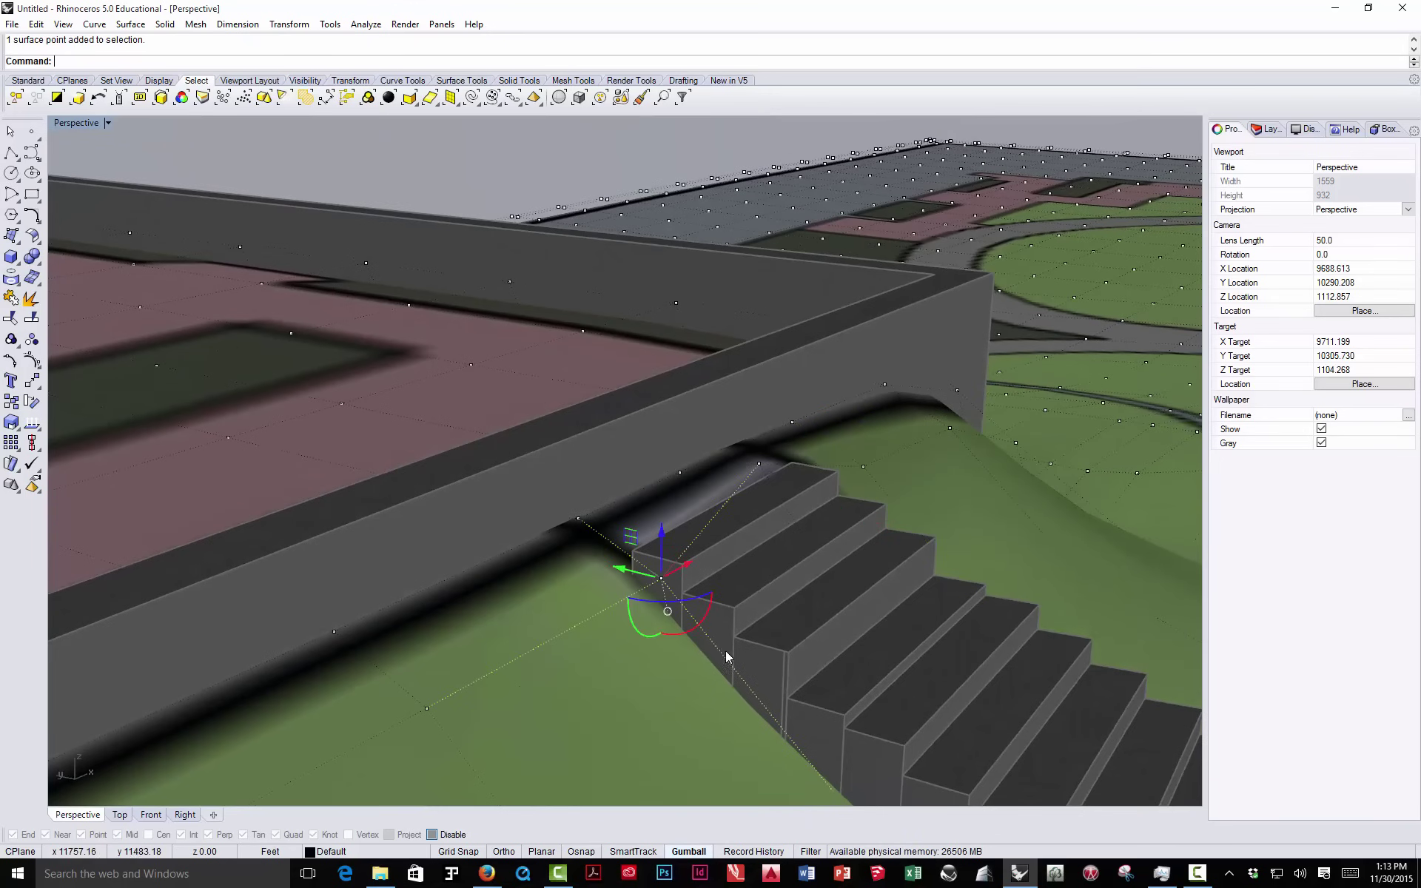
drag(663, 534, 663, 484)
right_drag(663, 485, 630, 578)
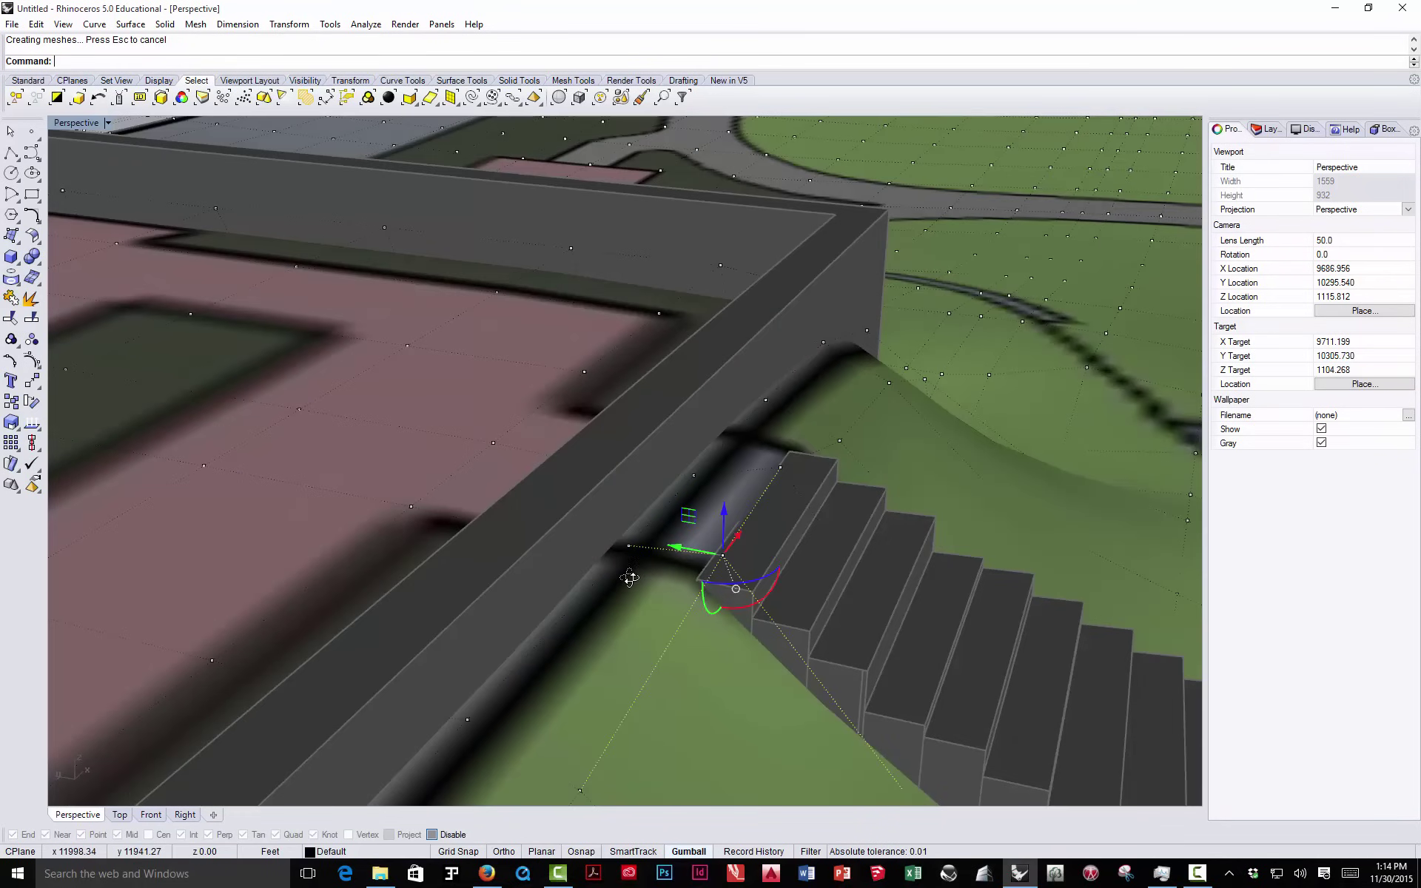
- Adjust the terrain control points around the top tread, slightly lowering the one at its far corner
click(694, 476)
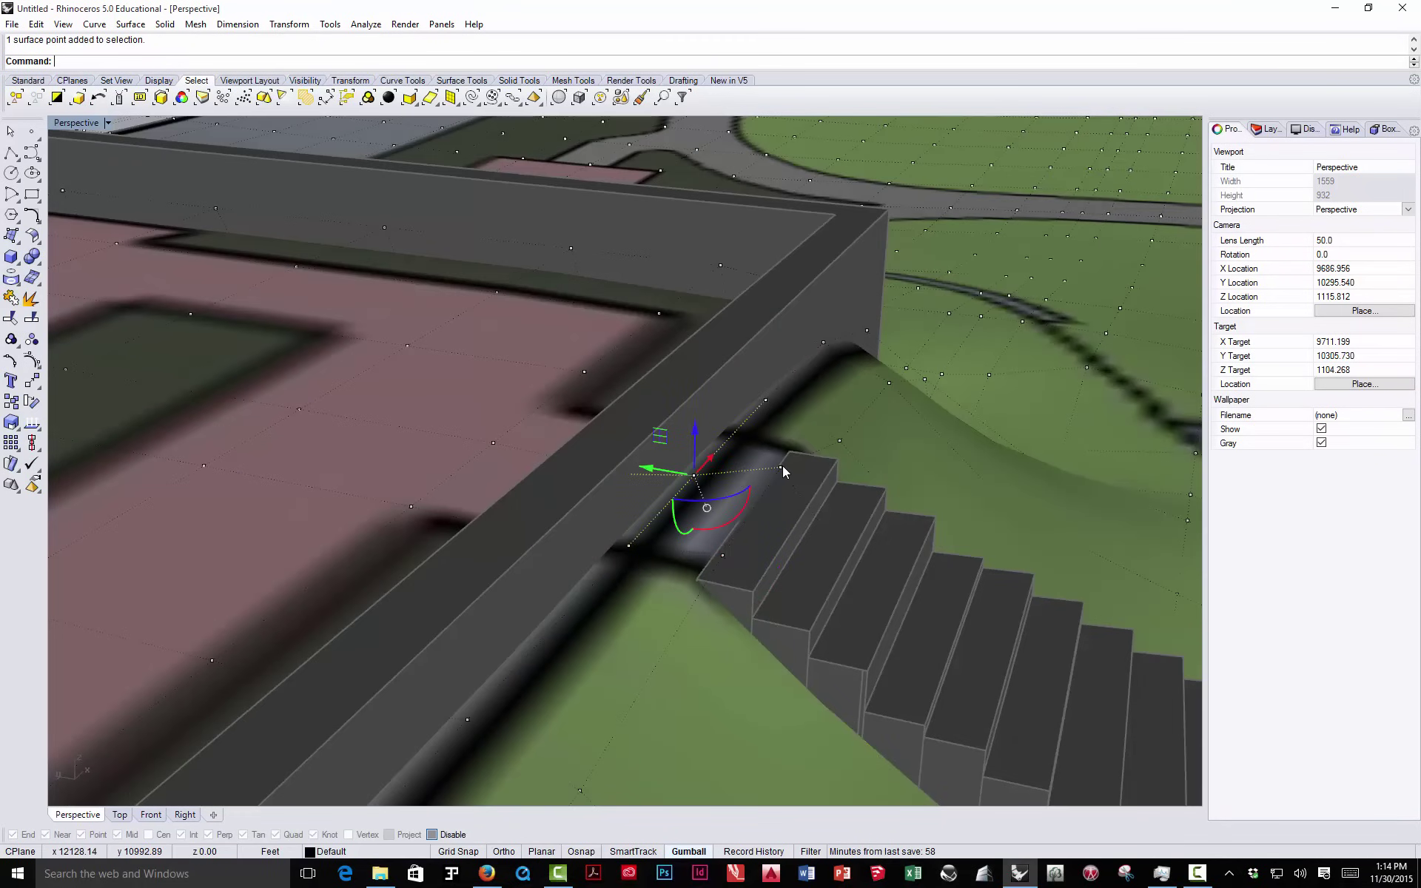
right_drag(778, 500, 805, 472)
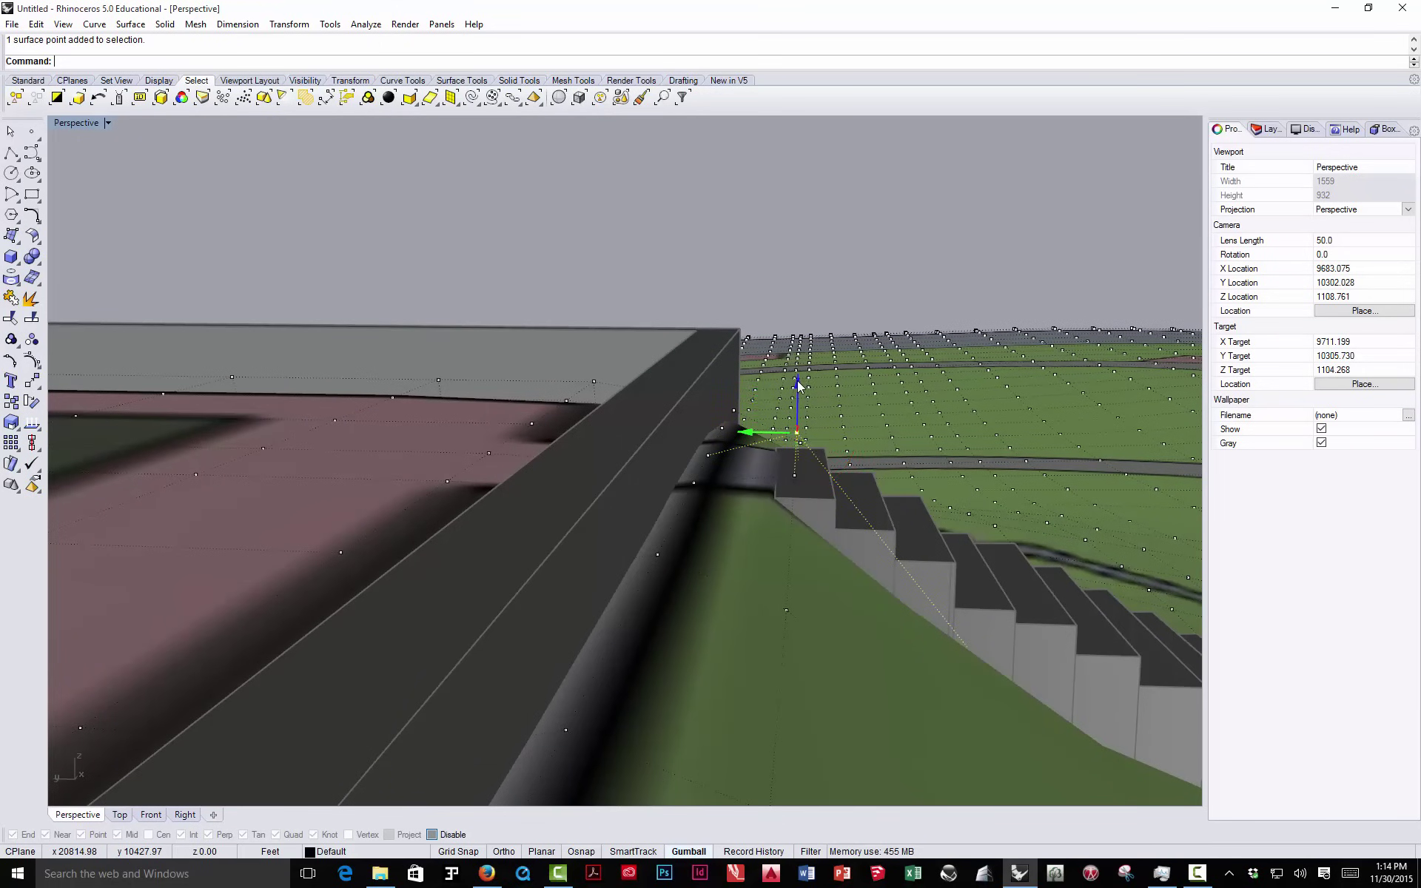
drag(799, 385, 799, 396)
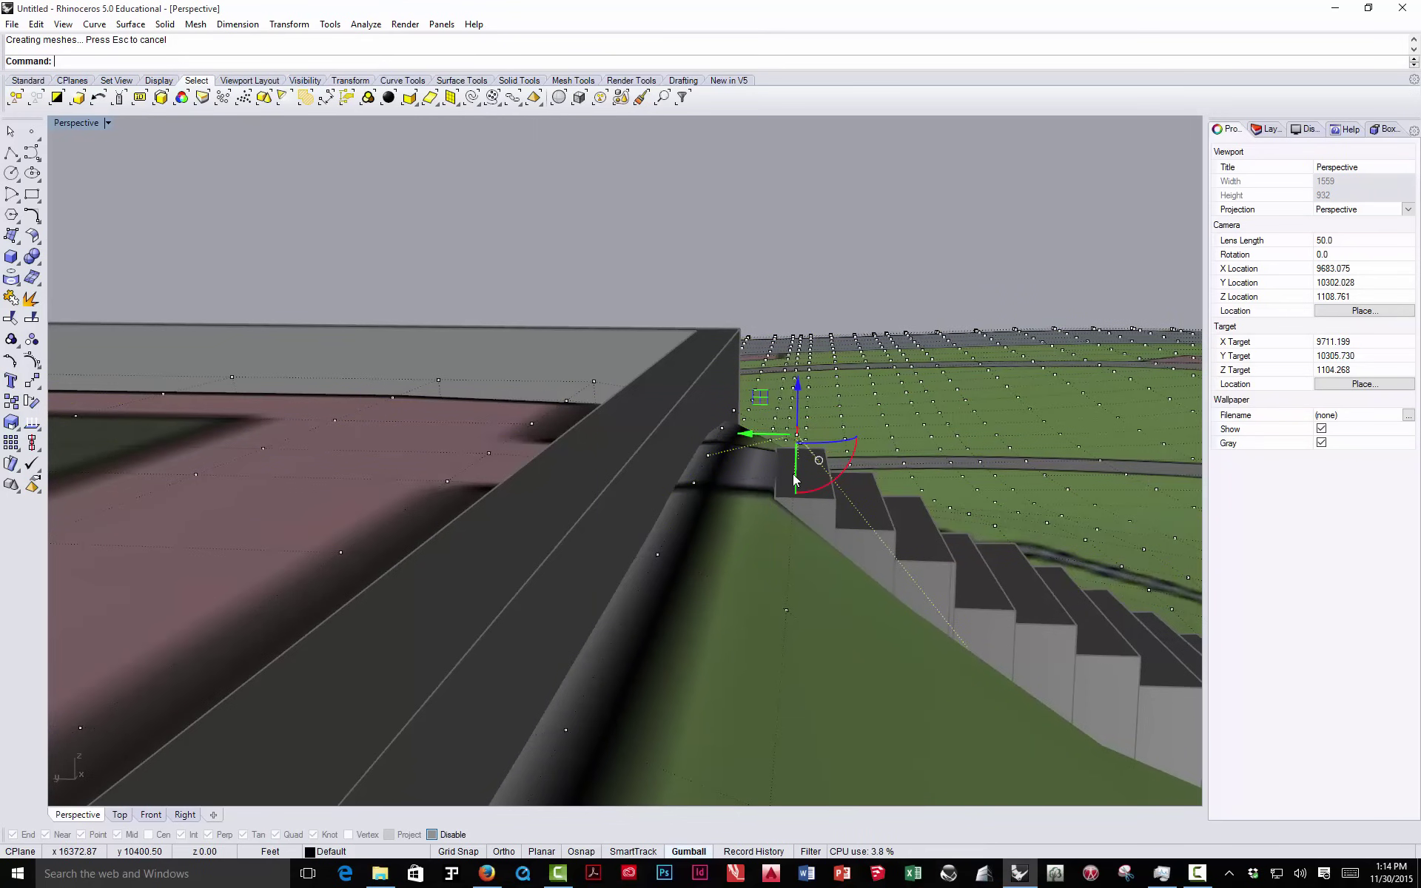
click(794, 476)
key(Escape)
click(793, 473)
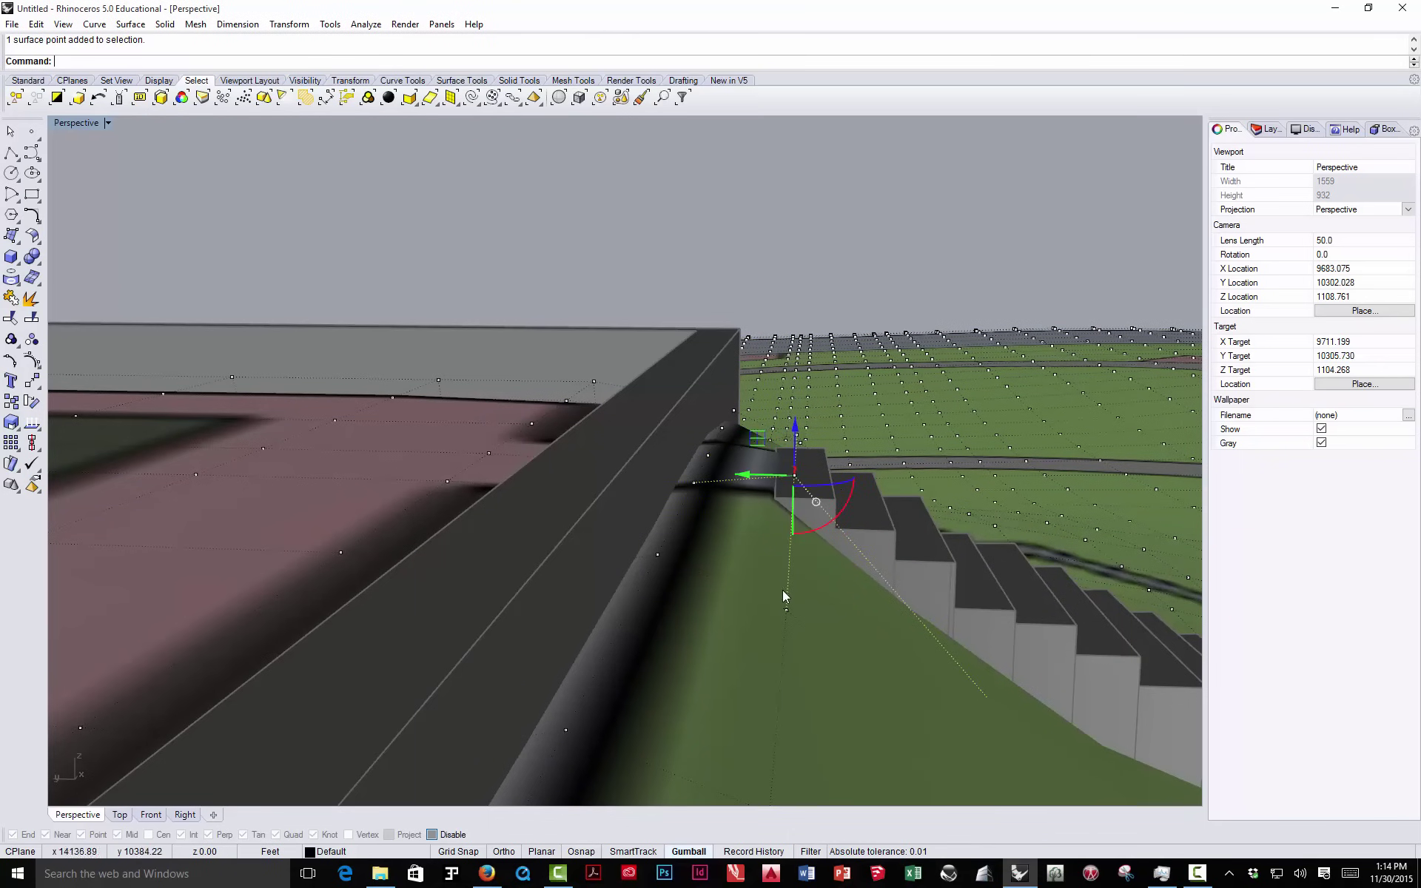
mouse_move(785, 614)
mouse_down()
mouse_move(788, 540)
mouse_move(786, 594)
mouse_up()
click(792, 270)
scroll(727, 451, down, 3)
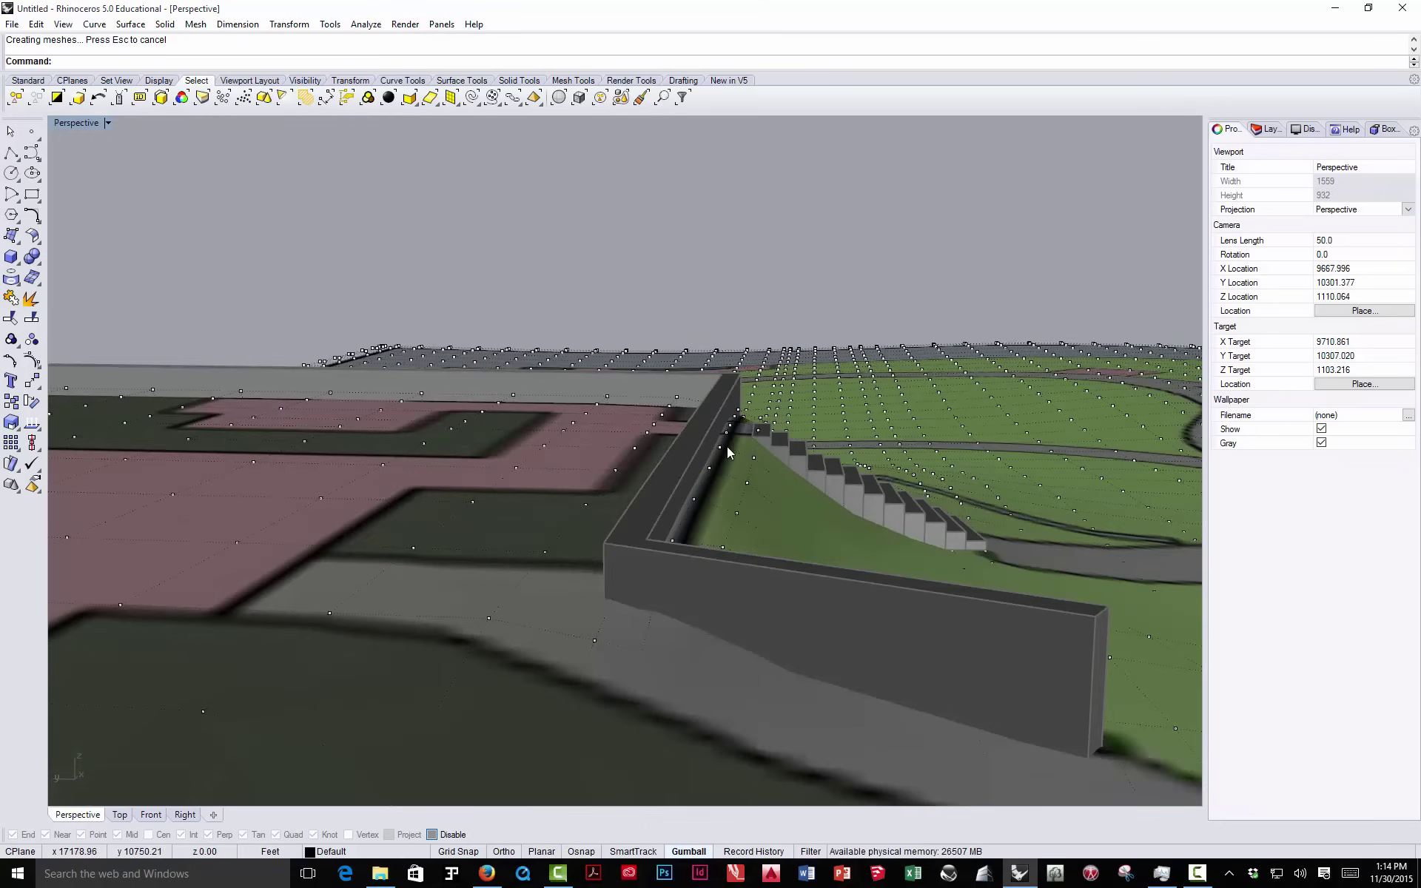
- Raise the upper terrain control point beside the middle of the flight so the ground follows the stair's side
right_drag(724, 444, 603, 458)
drag(742, 572, 731, 555)
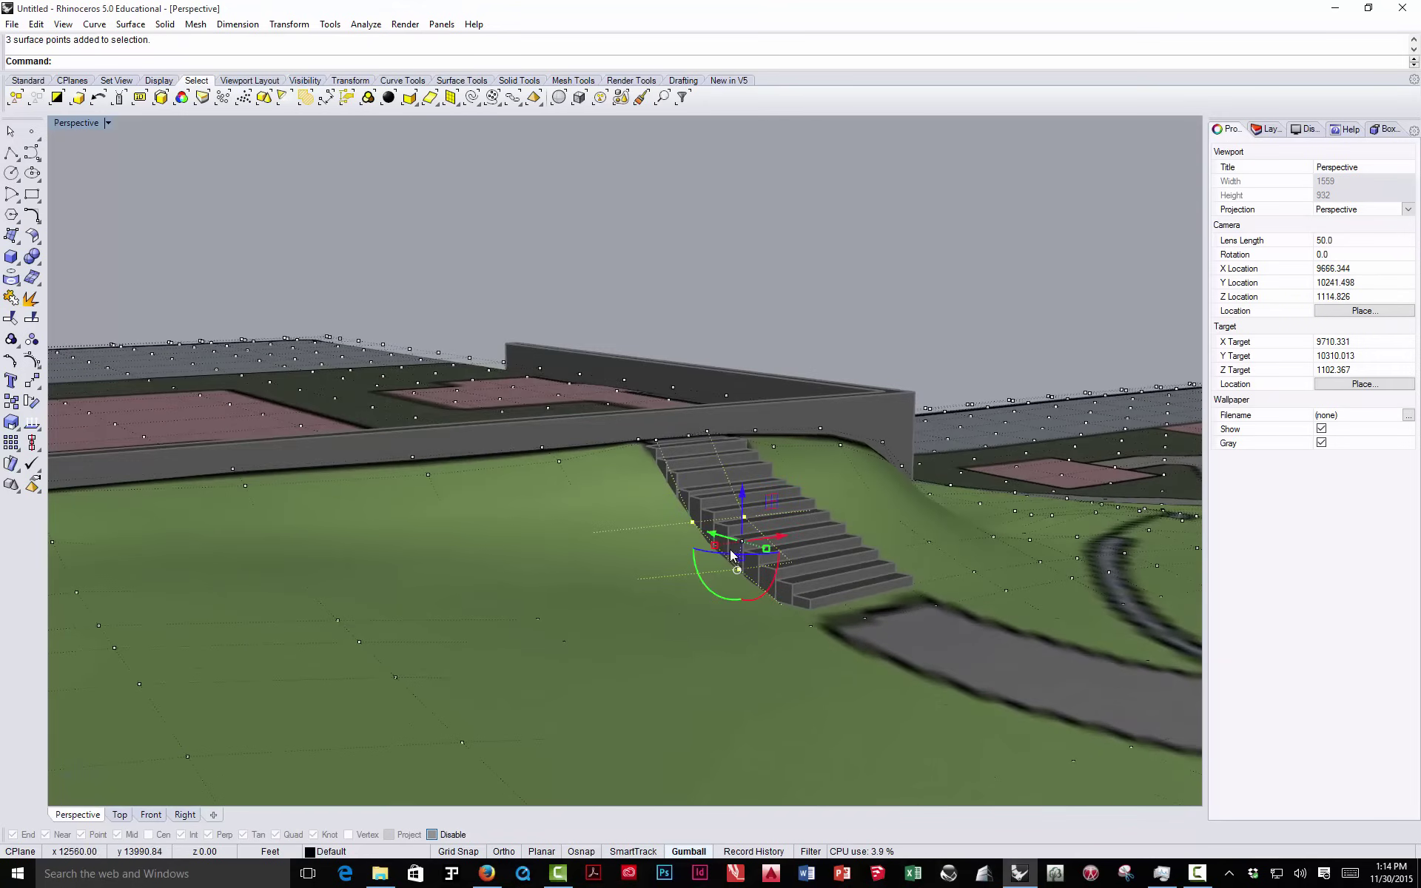
scroll(684, 488, up, 3)
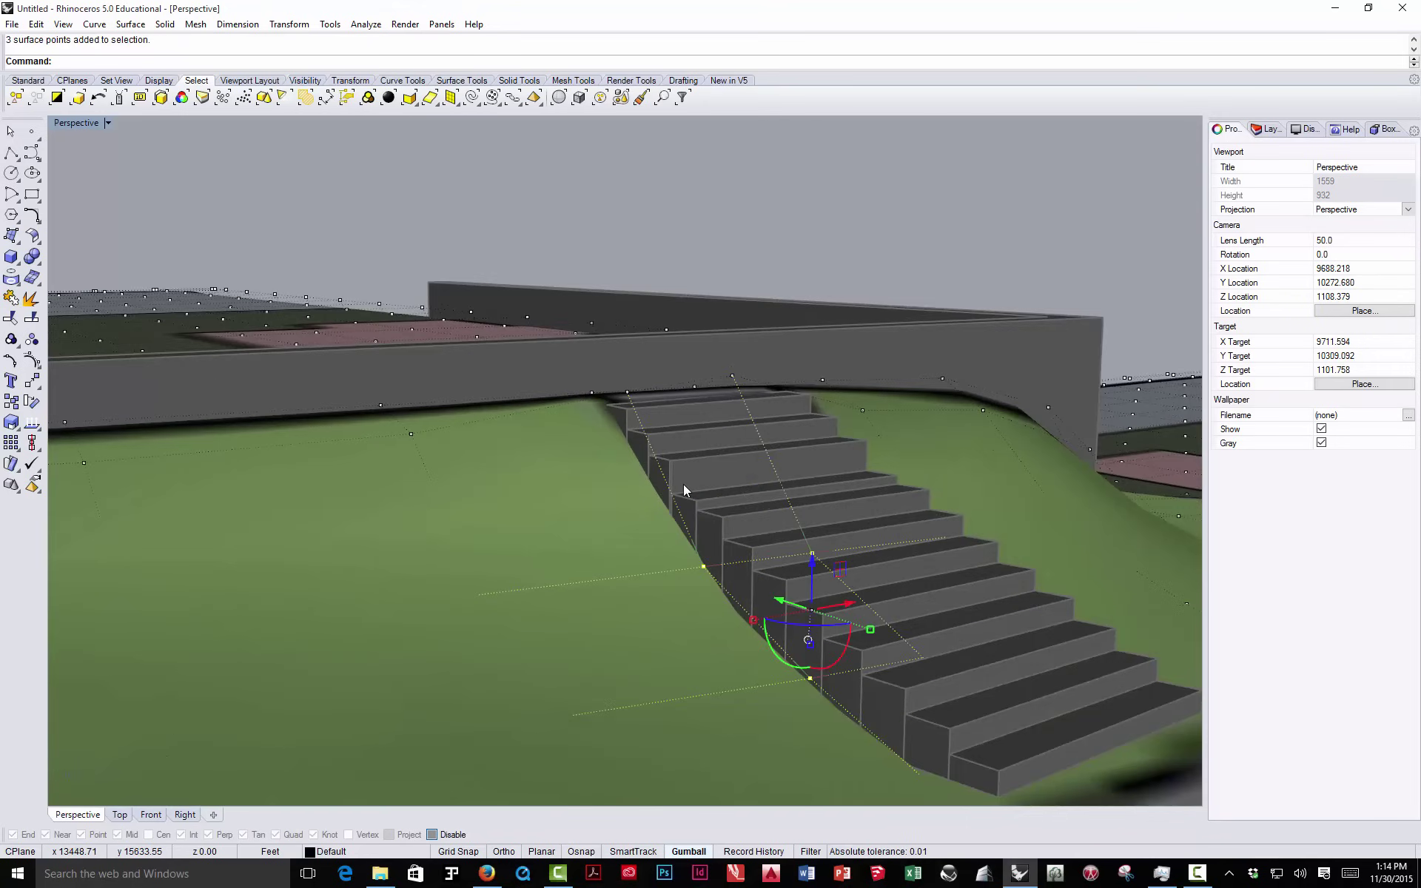
click(698, 573)
click(703, 567)
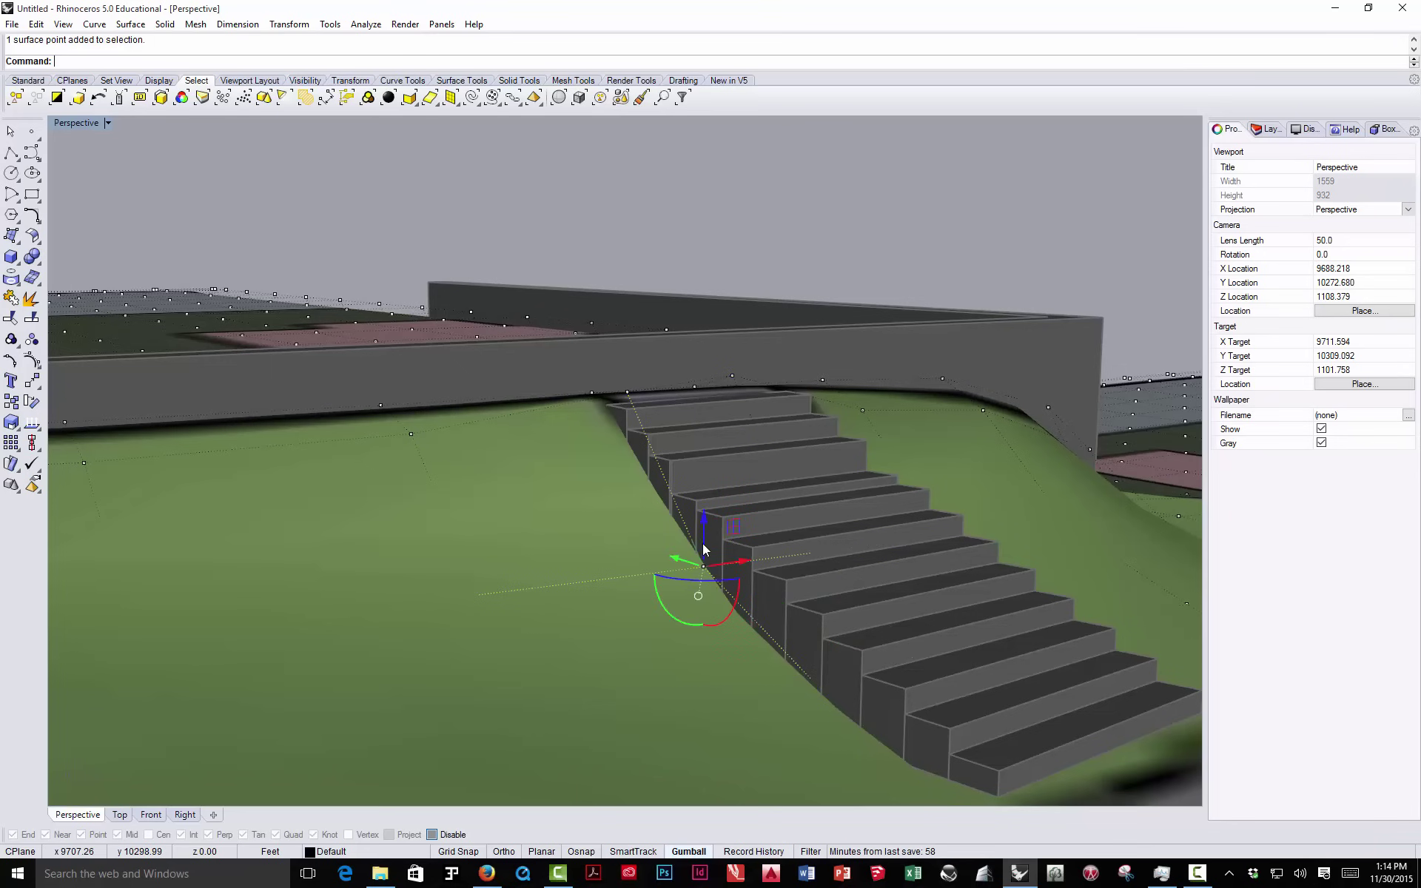
drag(705, 520, 705, 455)
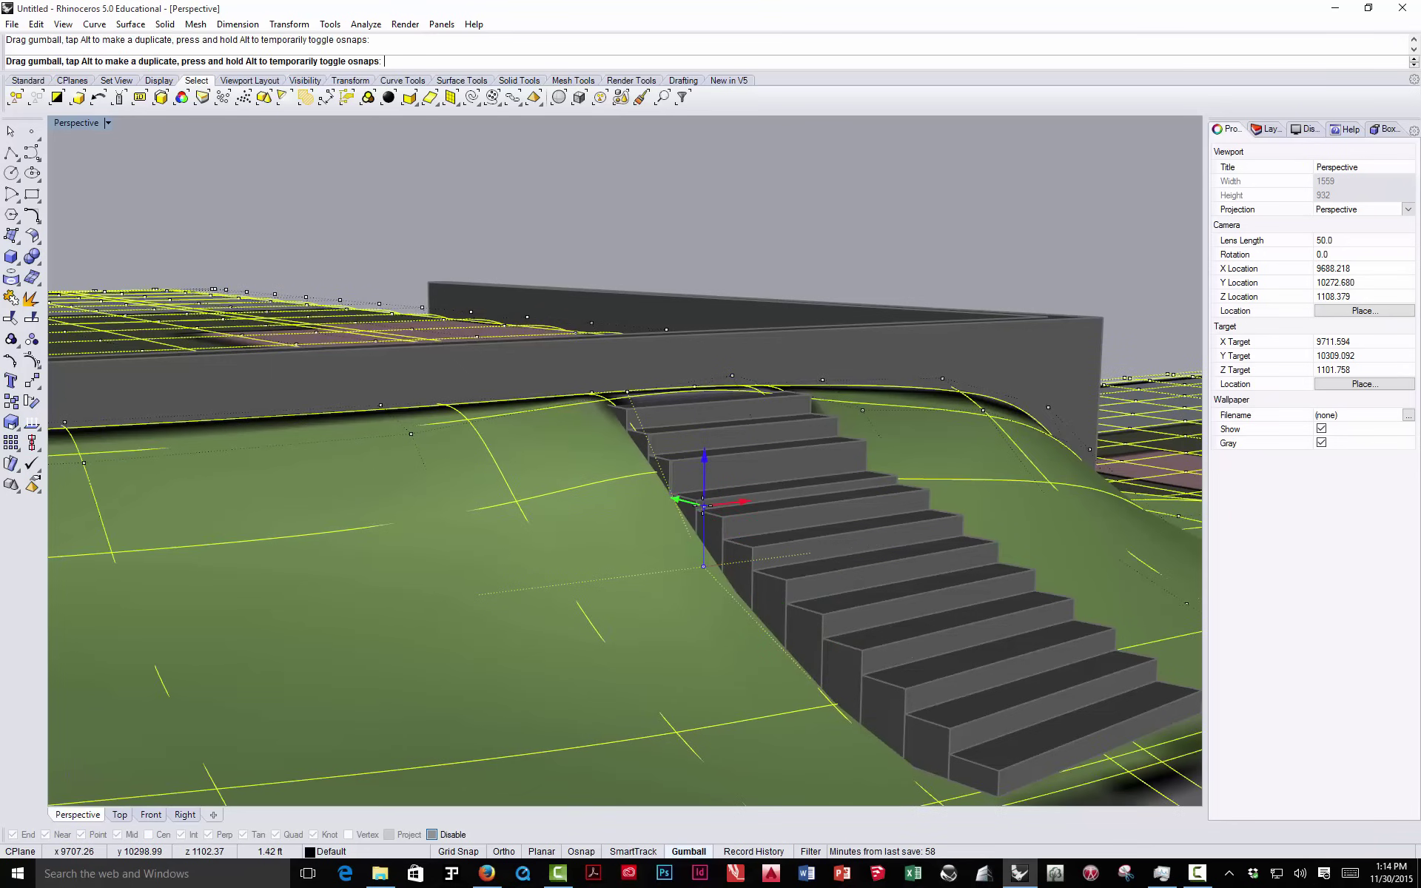
- Raise the lower terrain control point along the same side of the staircase toward the underside of the treads
click(722, 652)
click(810, 677)
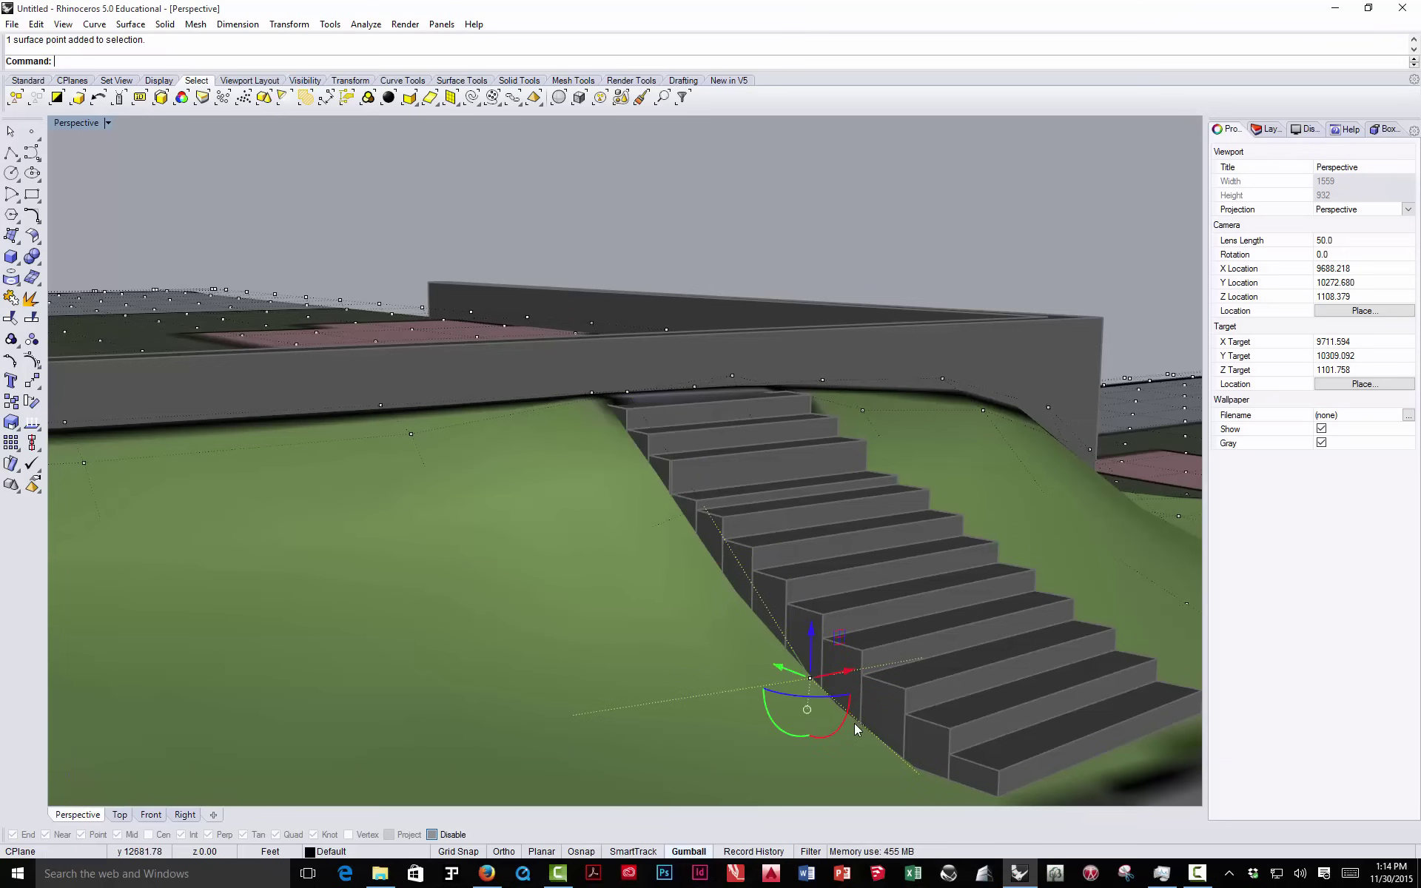
drag(809, 617, 790, 582)
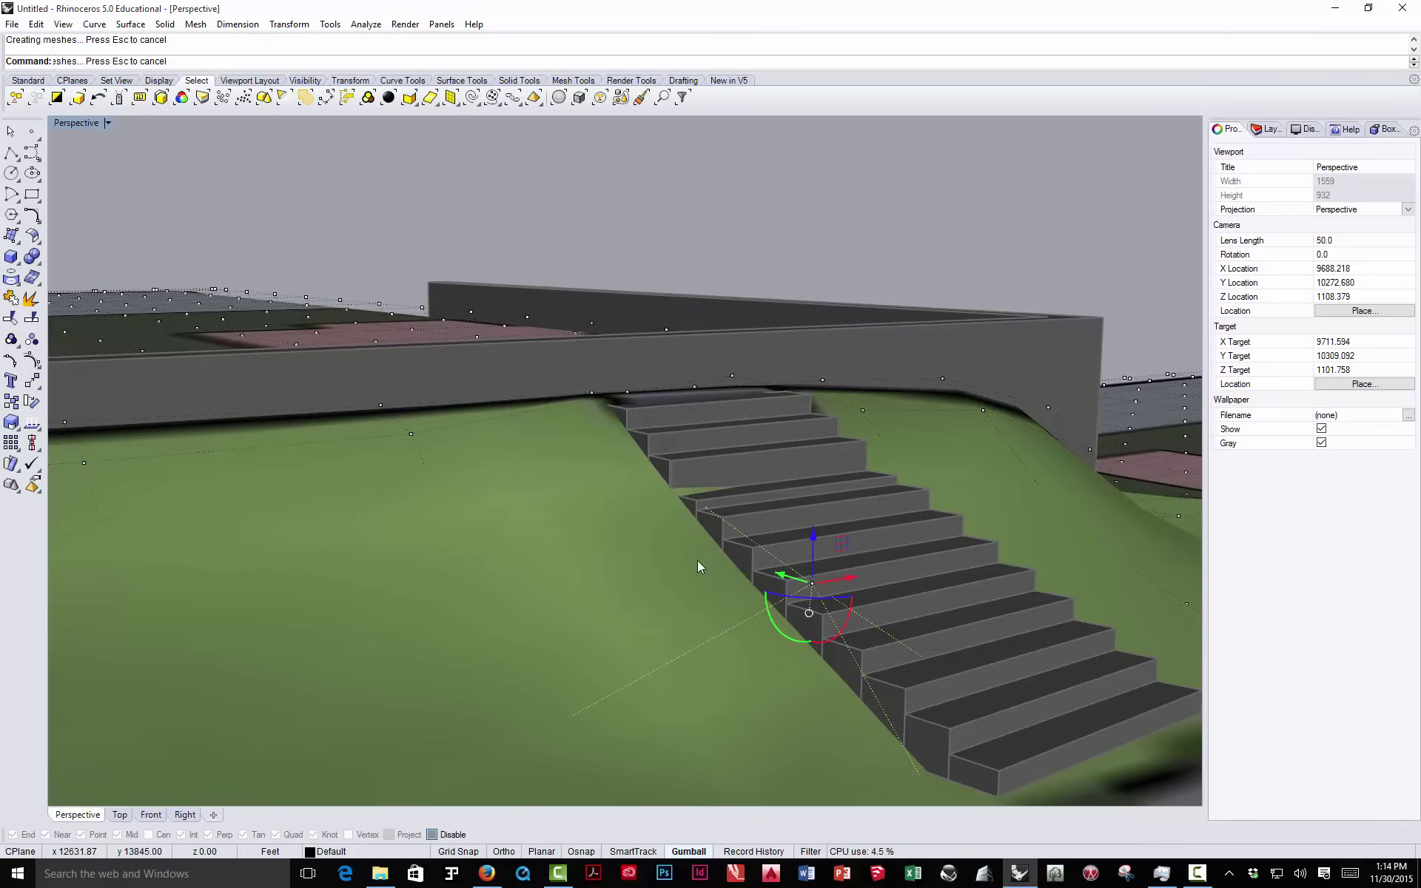
- Lower the upper mid-flight control point slightly so the terrain stays below the treads
drag(614, 447, 717, 497)
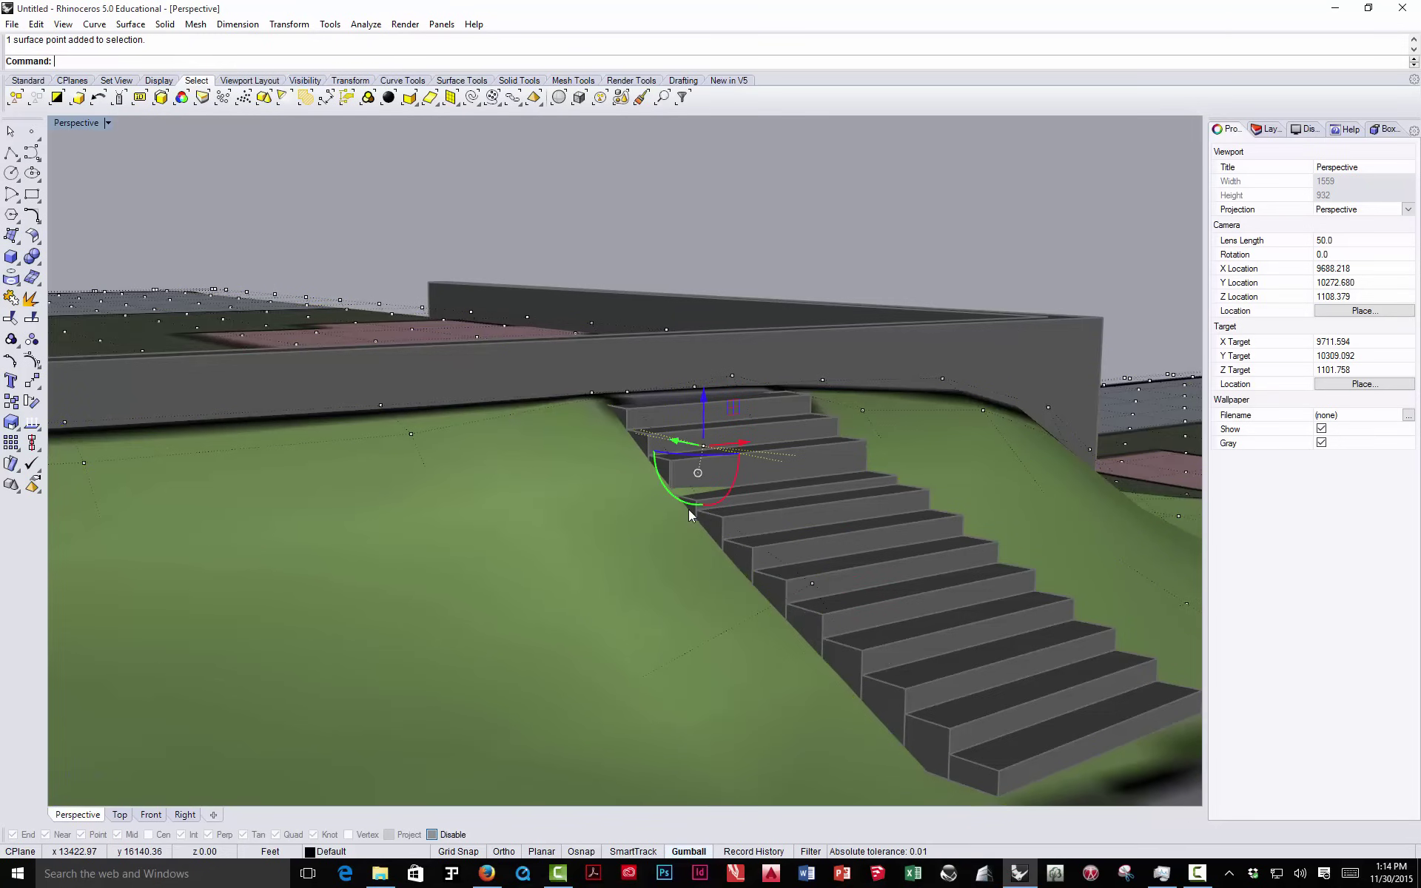
drag(703, 453, 703, 475)
mouse_move(696, 532)
mouse_down()
mouse_move(680, 552)
mouse_move(670, 538)
mouse_up()
scroll(589, 491, down, 7)
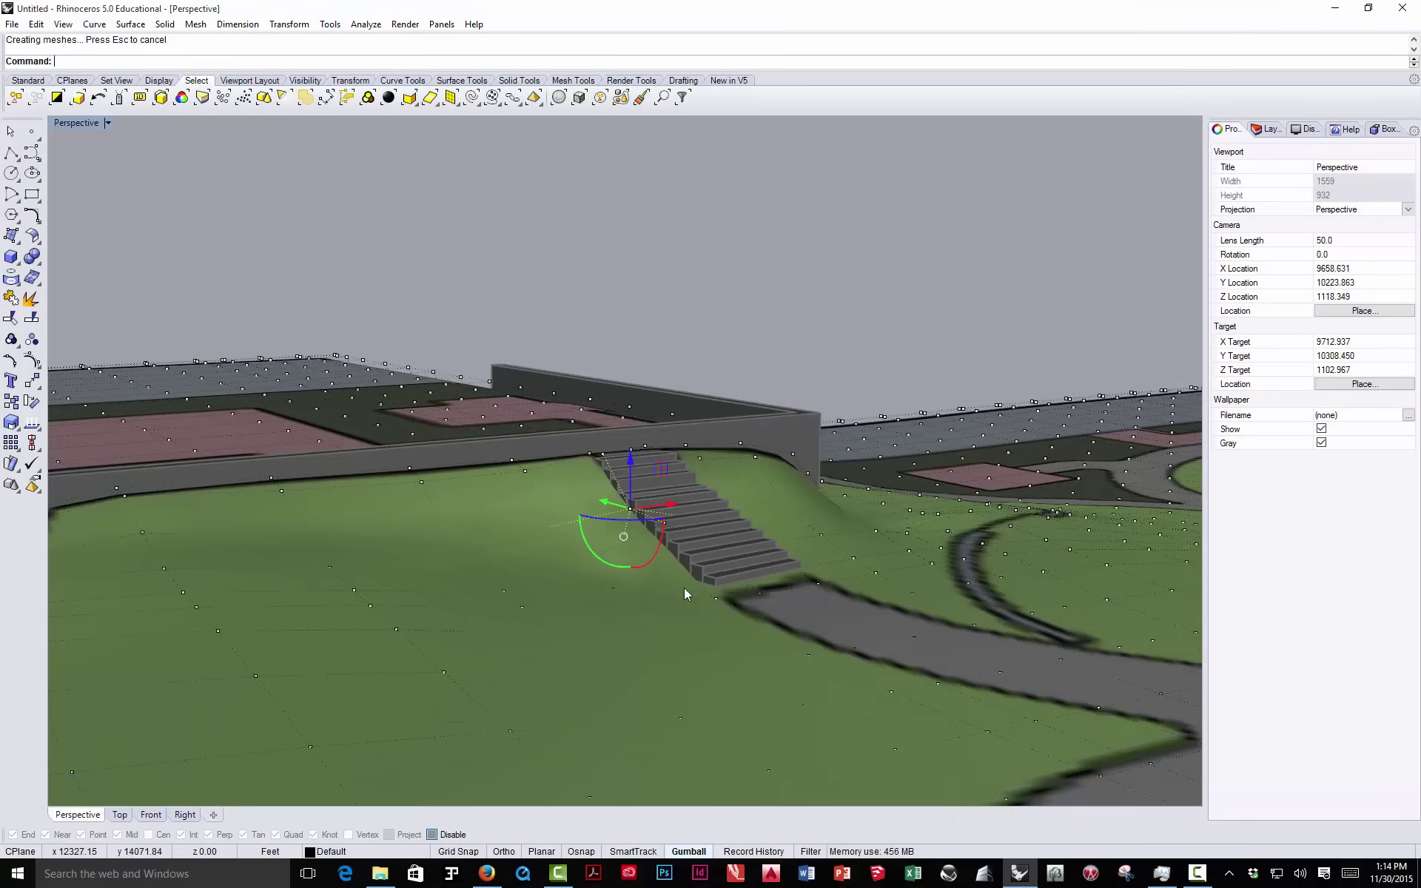
scroll(701, 593, up, 5)
scroll(705, 596, down, 4)
scroll(701, 595, down, 3)
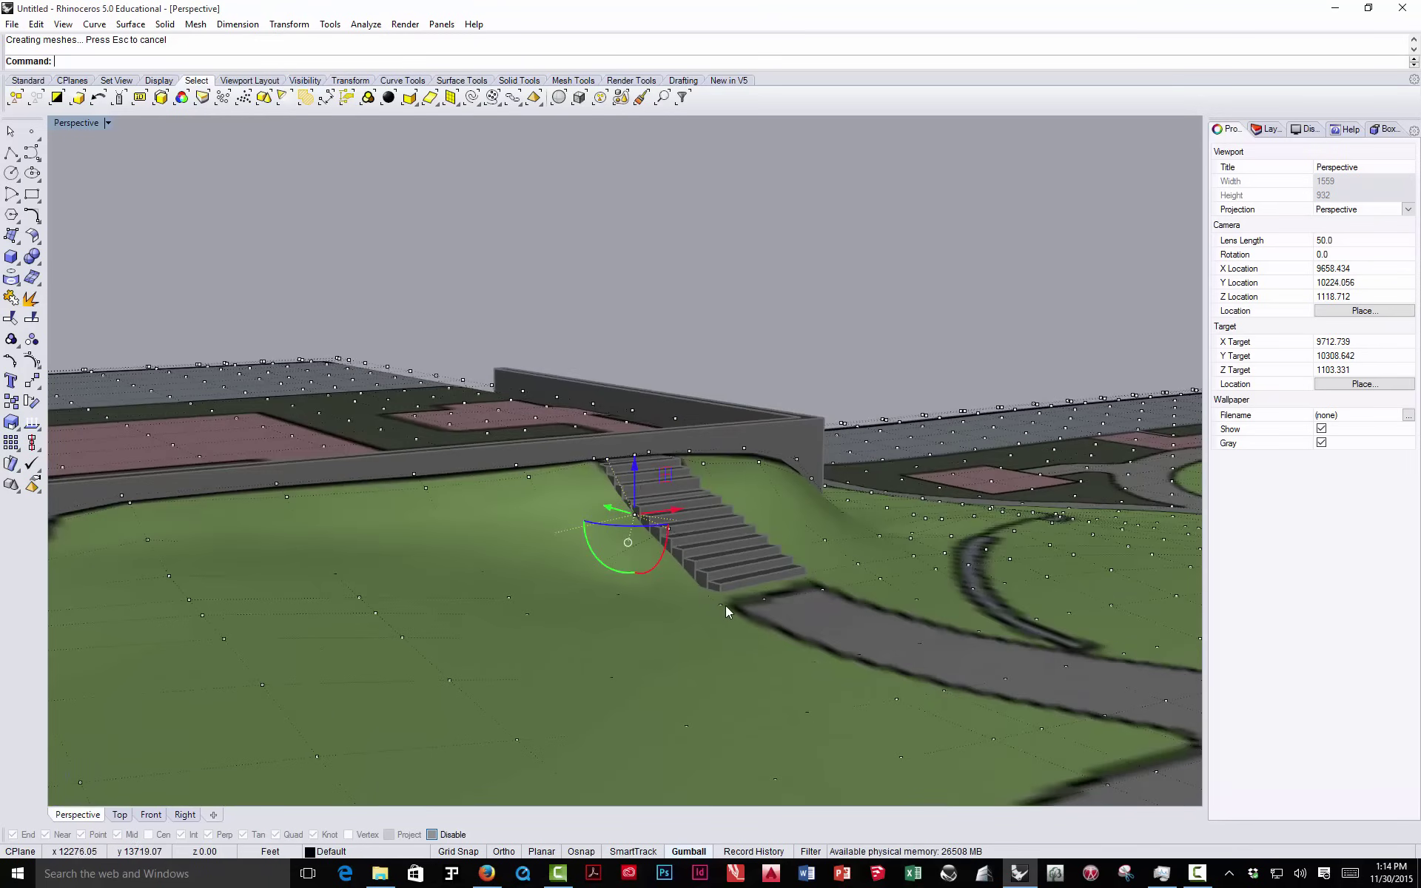
- Raise the terrain control point at the foot of the staircase, between the bottom tread and the path
click(726, 607)
mouse_move(721, 566)
mouse_down()
mouse_move(721, 538)
mouse_move(715, 560)
mouse_up()
scroll(714, 566, up, 5)
right_drag(797, 580, 765, 583)
key(Escape)
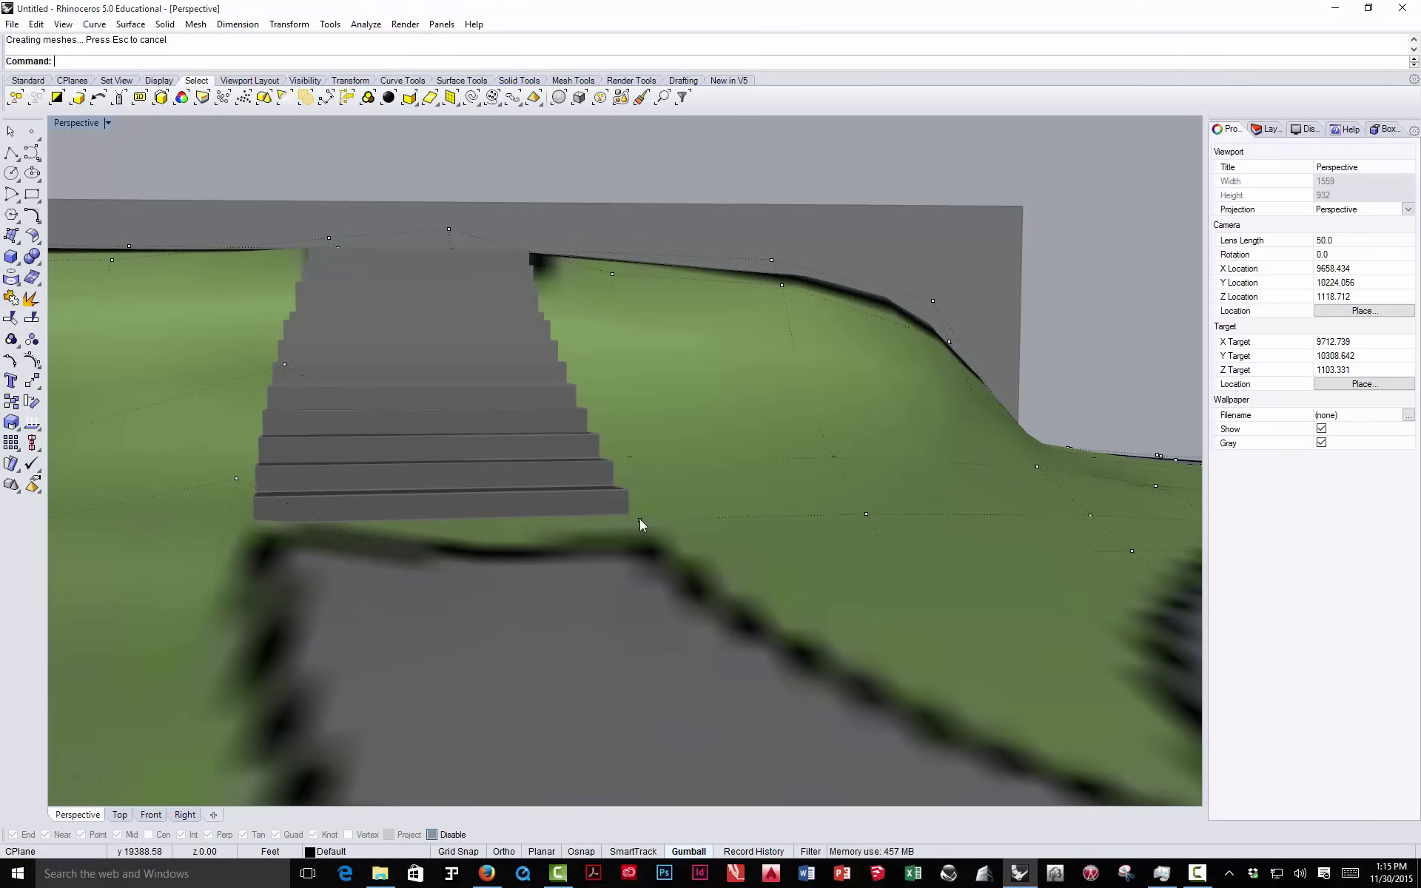
- Raise the terrain control point at the bottom tread's corner on the side nearest the retaining wall's free corner
click(639, 519)
drag(641, 470, 641, 415)
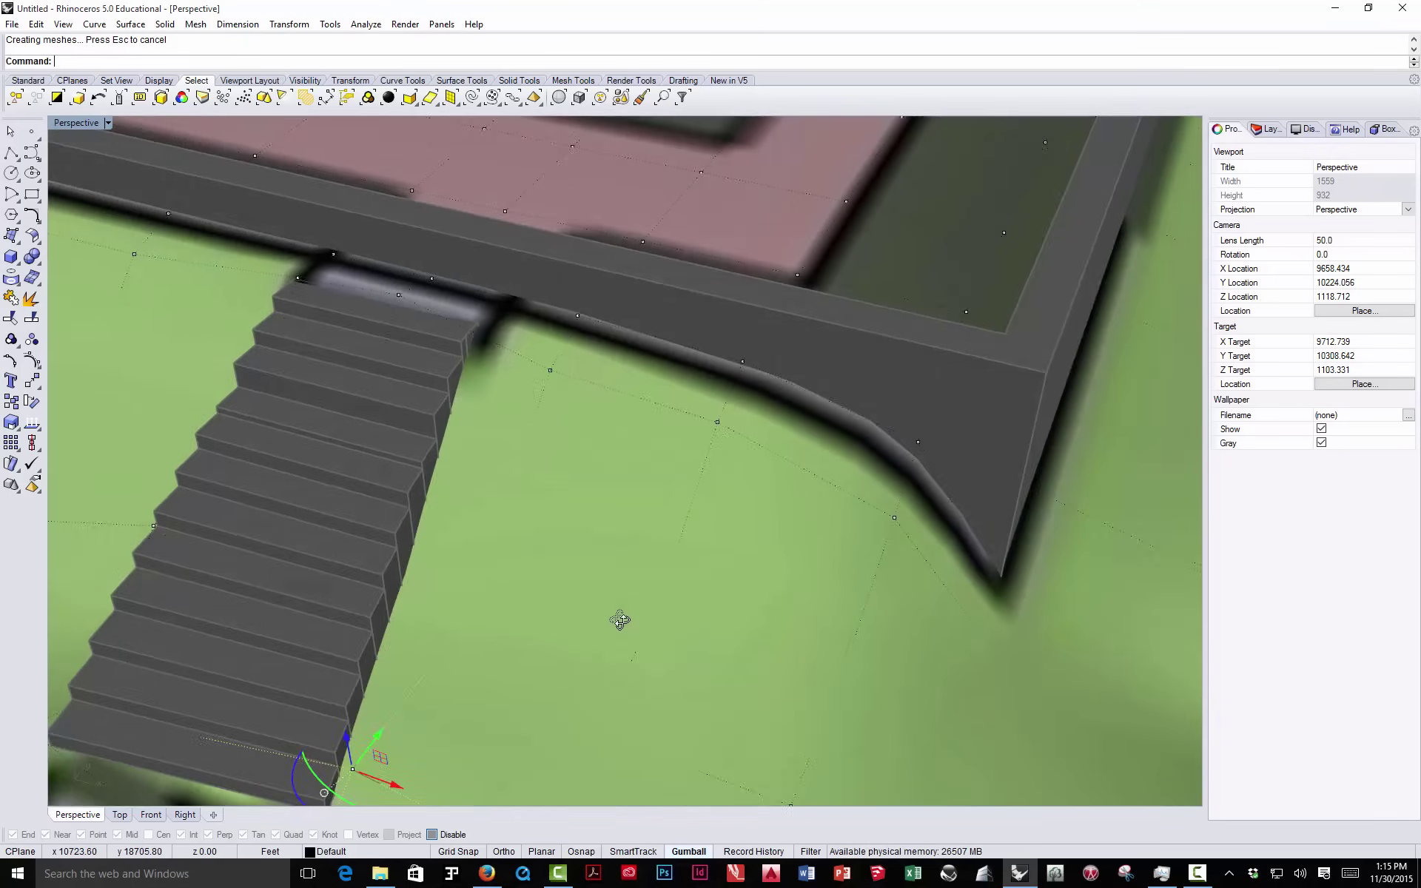
scroll(620, 621, down, 8)
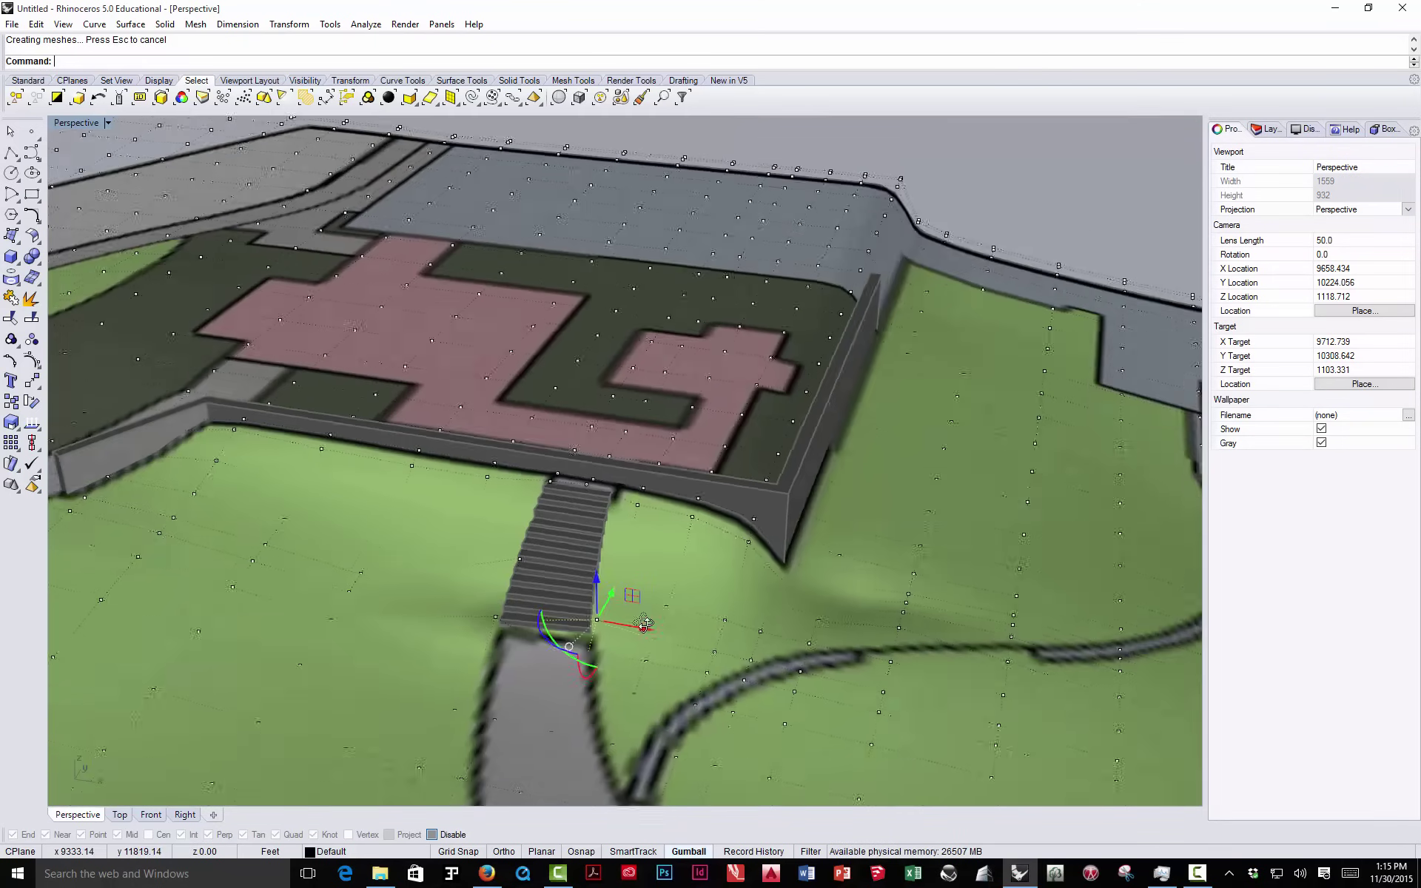
scroll(393, 572, up, 4)
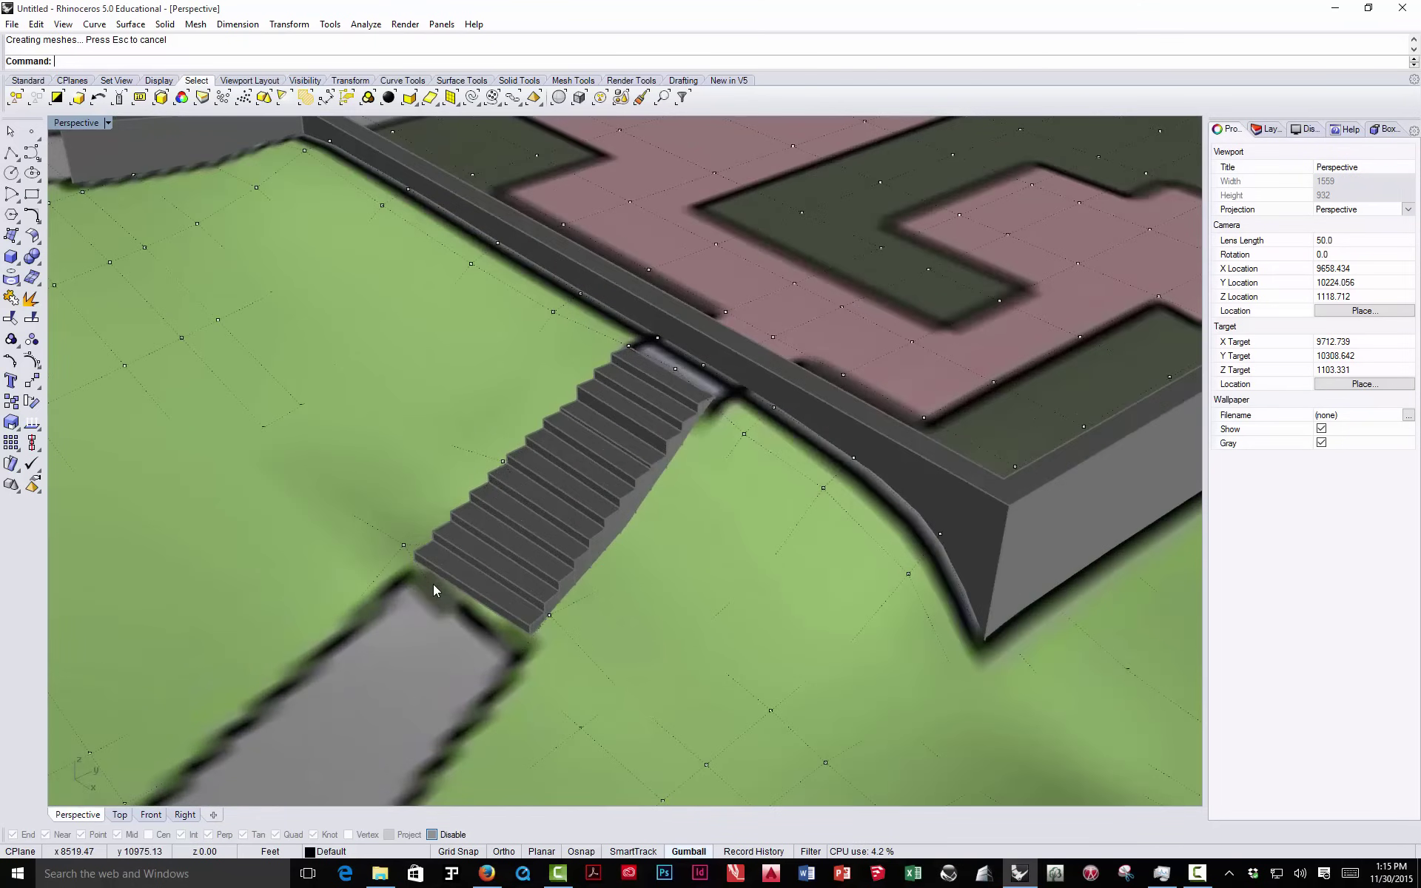
- Adjust the height of the path control point directly in front of the bottom tread to meet its lower edge
click(448, 611)
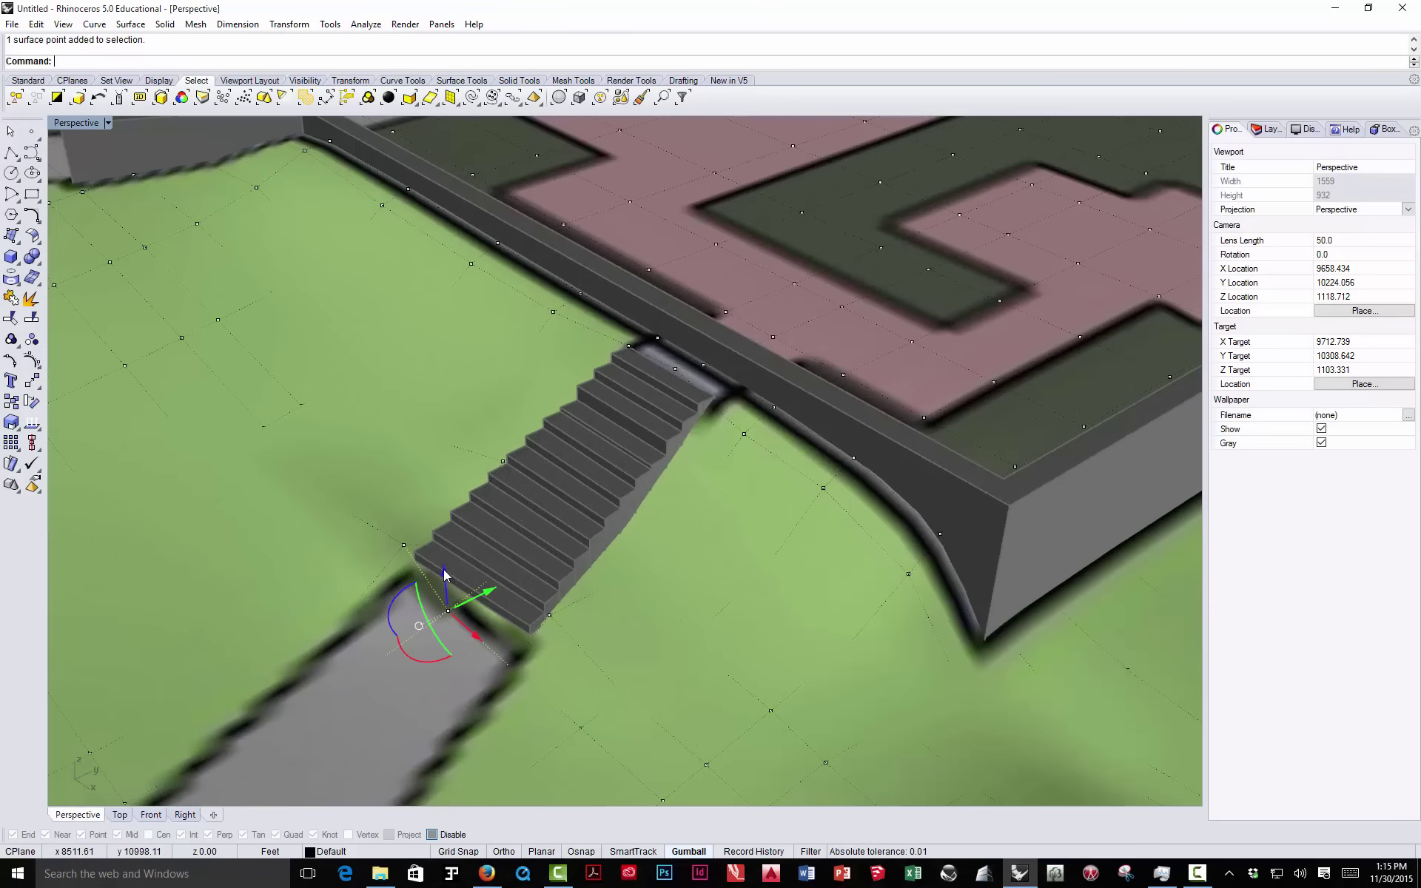
mouse_move(443, 568)
mouse_down()
mouse_move(441, 515)
mouse_move(441, 550)
mouse_up()
scroll(459, 636, up, 2)
scroll(459, 636, up, 3)
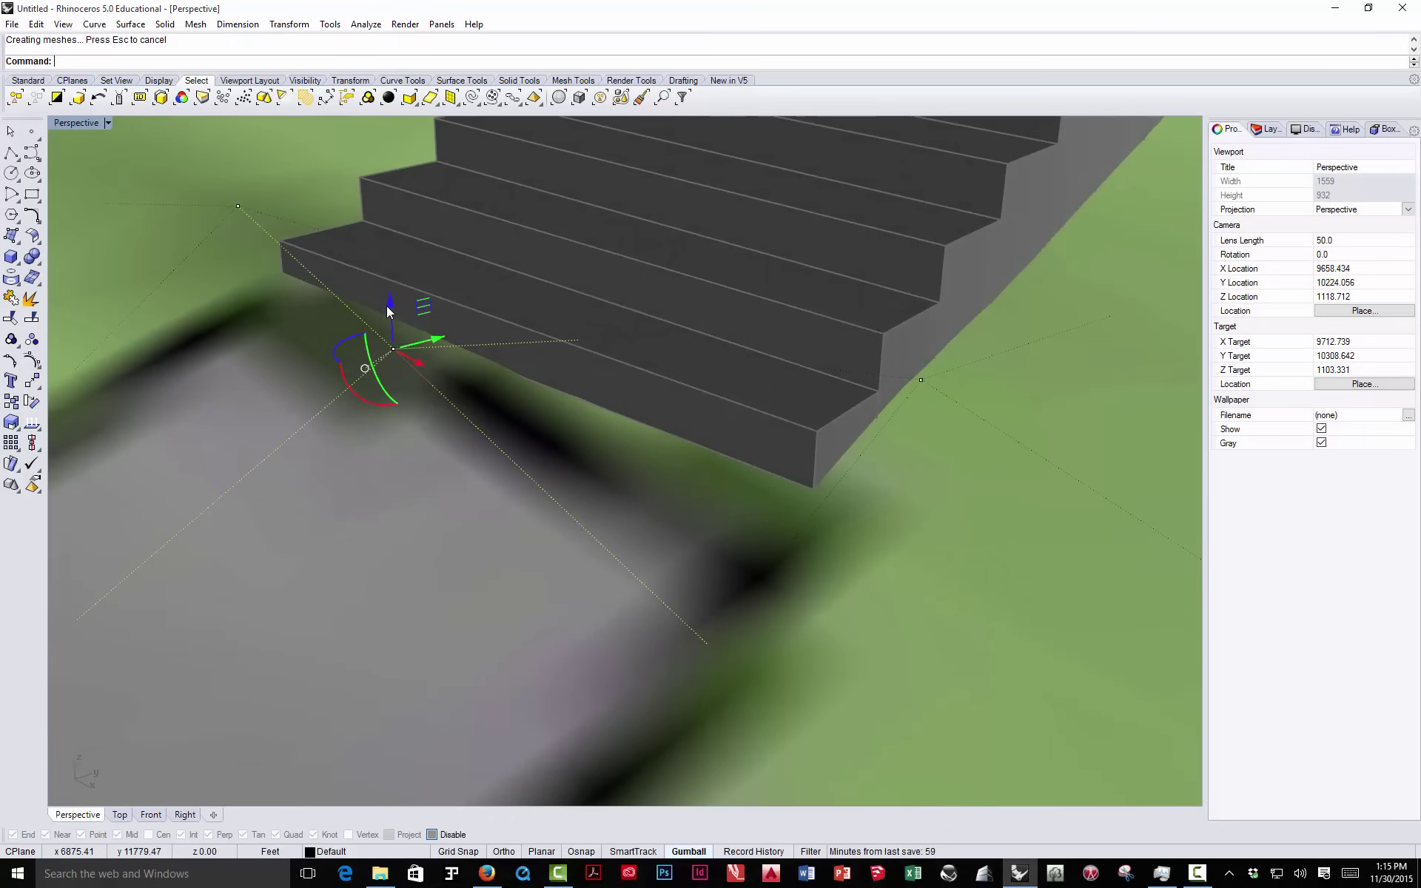
drag(390, 296, 392, 310)
drag(382, 356, 383, 403)
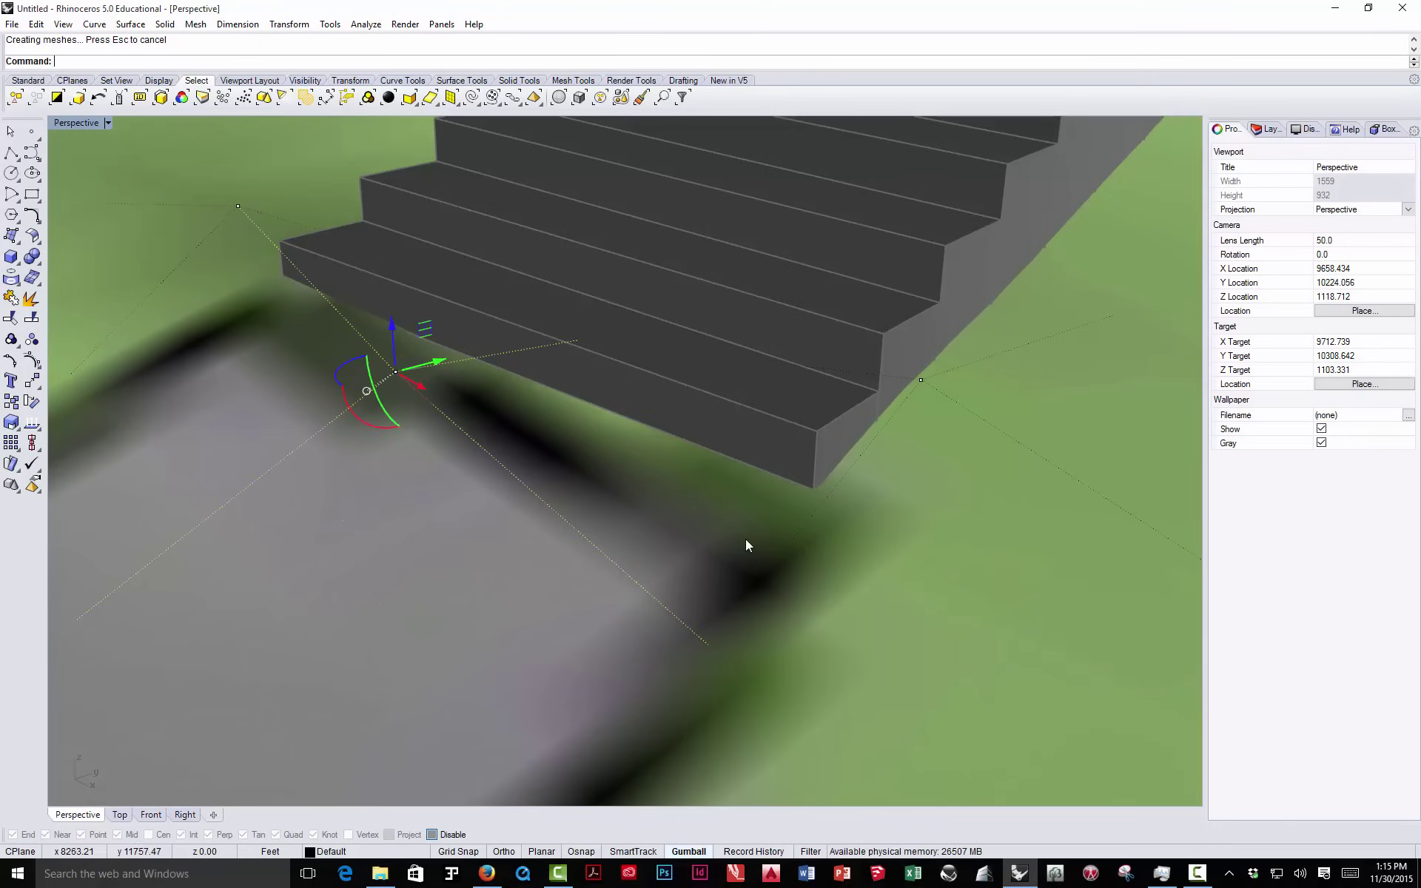
- Raise the terrain control points at the path's edge and in the middle of the path just below the staircase
click(709, 644)
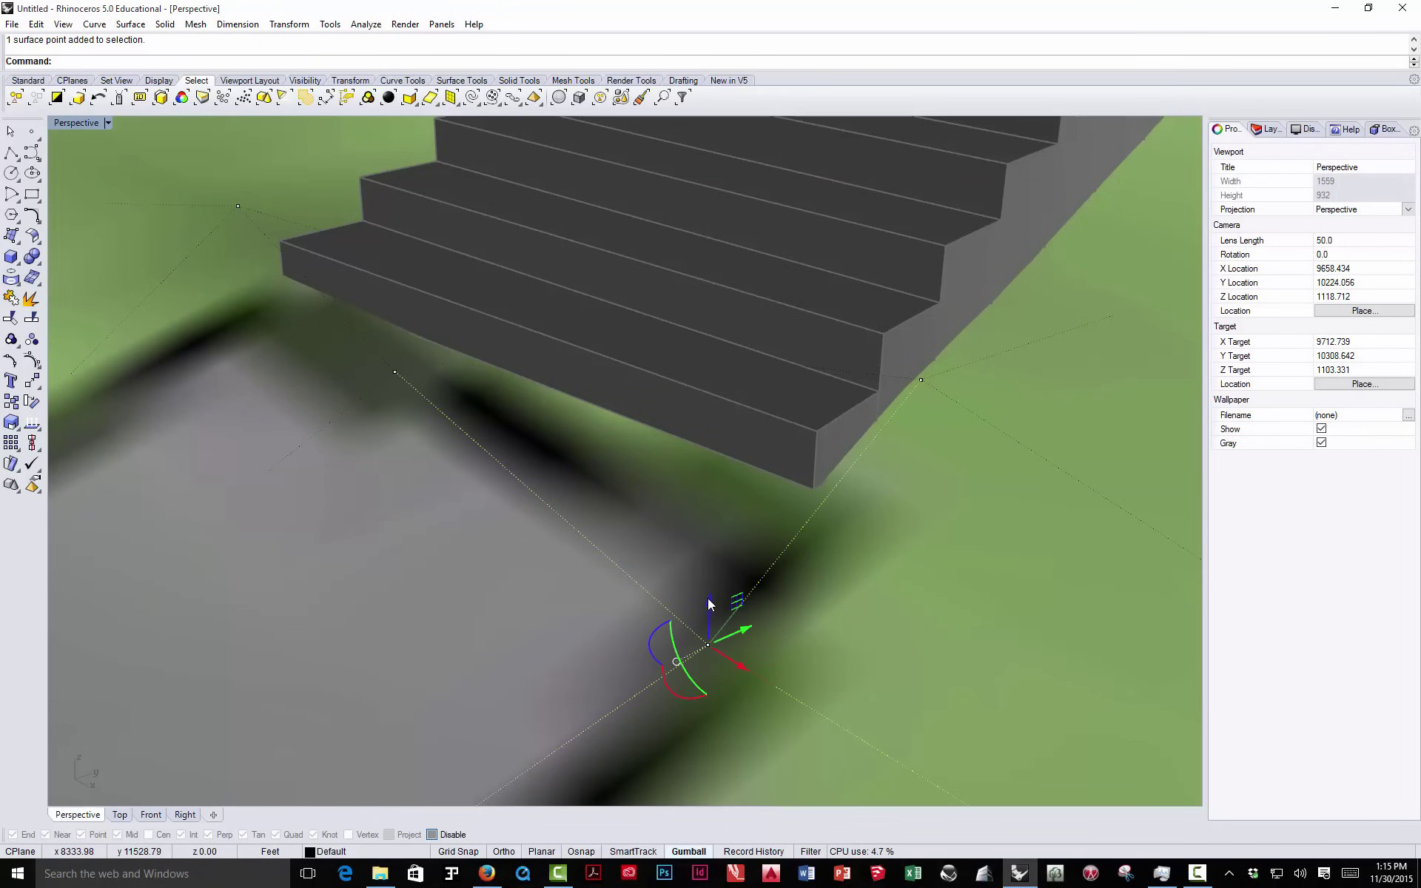
drag(702, 611, 697, 605)
scroll(697, 605, down, 5)
right_drag(692, 613, 583, 592)
click(548, 584)
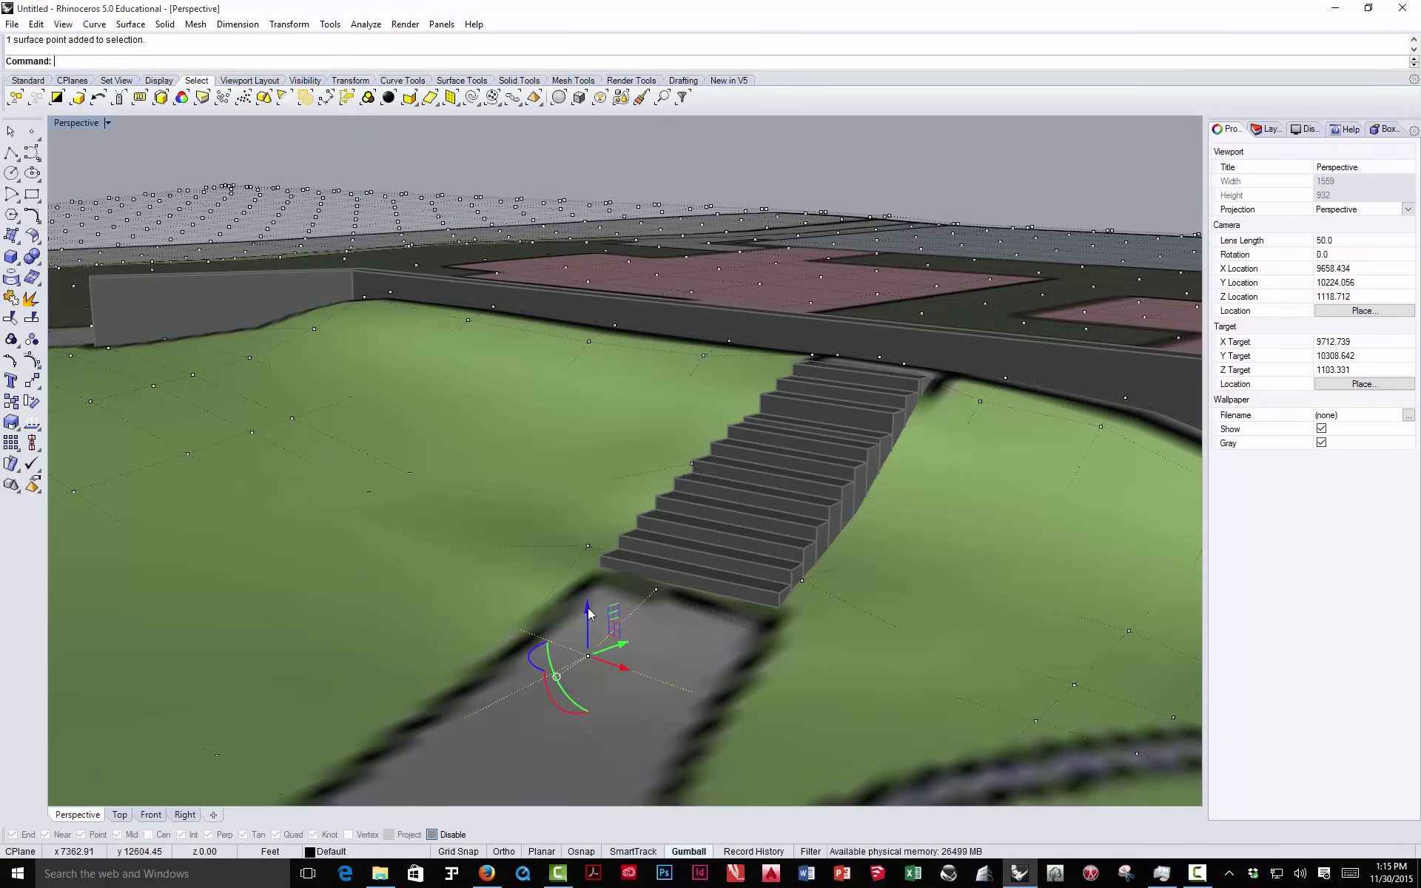
mouse_move(590, 613)
mouse_down()
mouse_move(589, 591)
mouse_move(590, 648)
mouse_move(588, 600)
mouse_up()
mouse_move(588, 599)
right_down()
mouse_move(592, 621)
mouse_move(621, 602)
mouse_move(604, 620)
right_up()
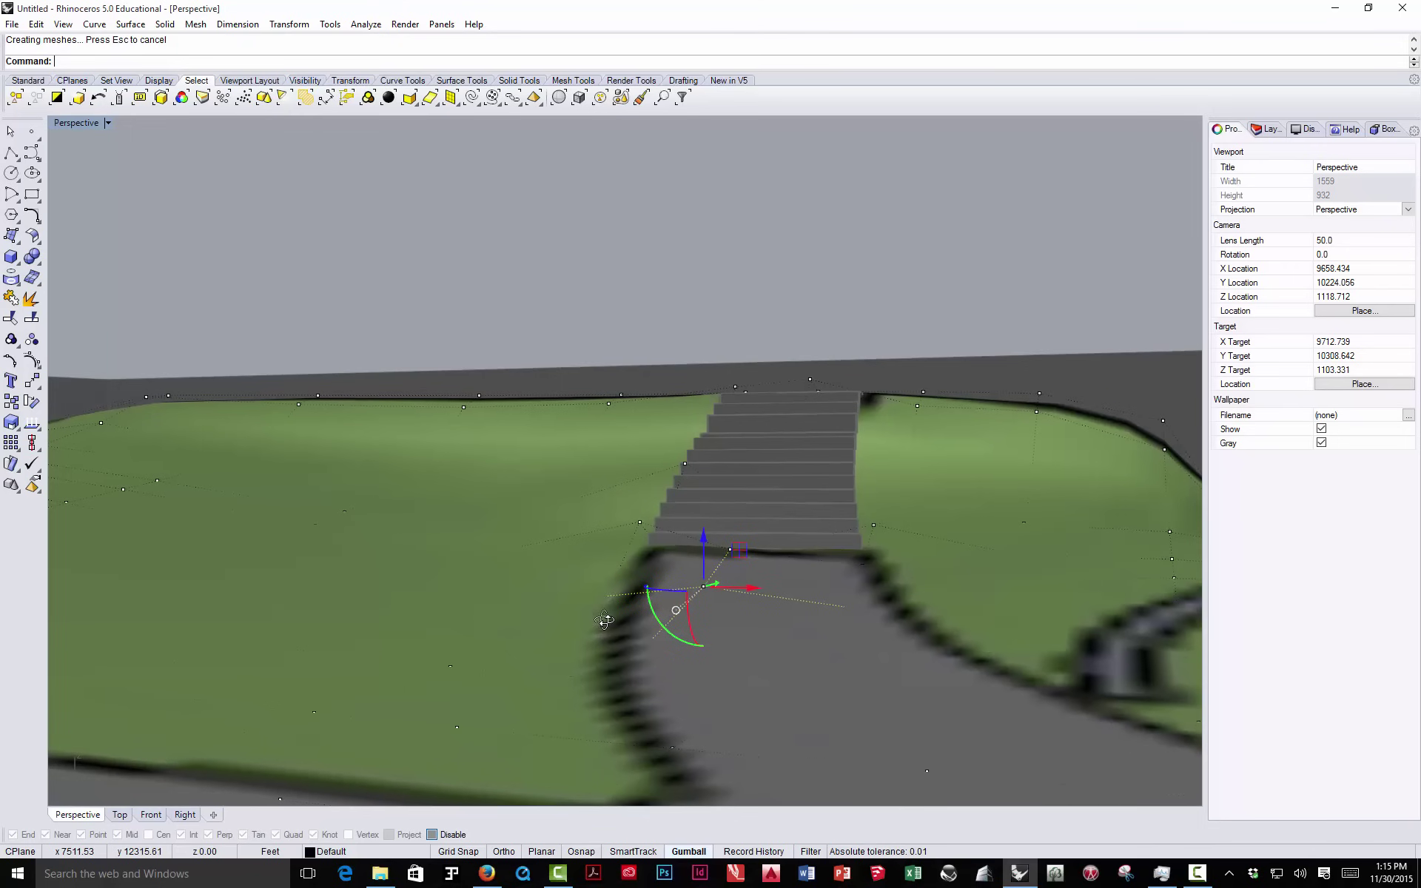
key(Escape)
- Raise the terrain control point under the middle of the bottom tread, and clear the selection
scroll(648, 589, down, 3)
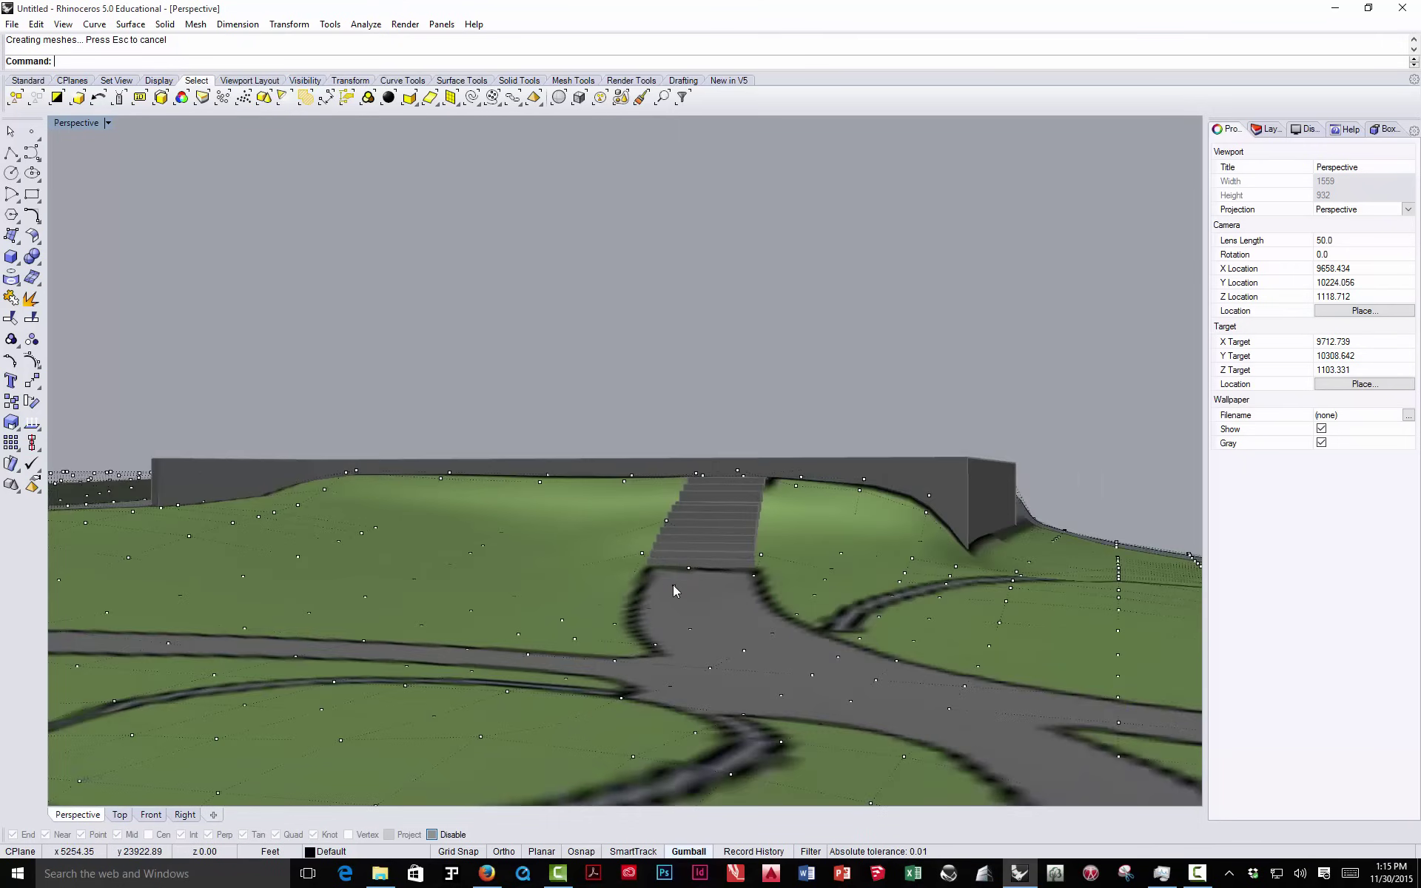
scroll(673, 585, up, 5)
right_drag(713, 576, 660, 605)
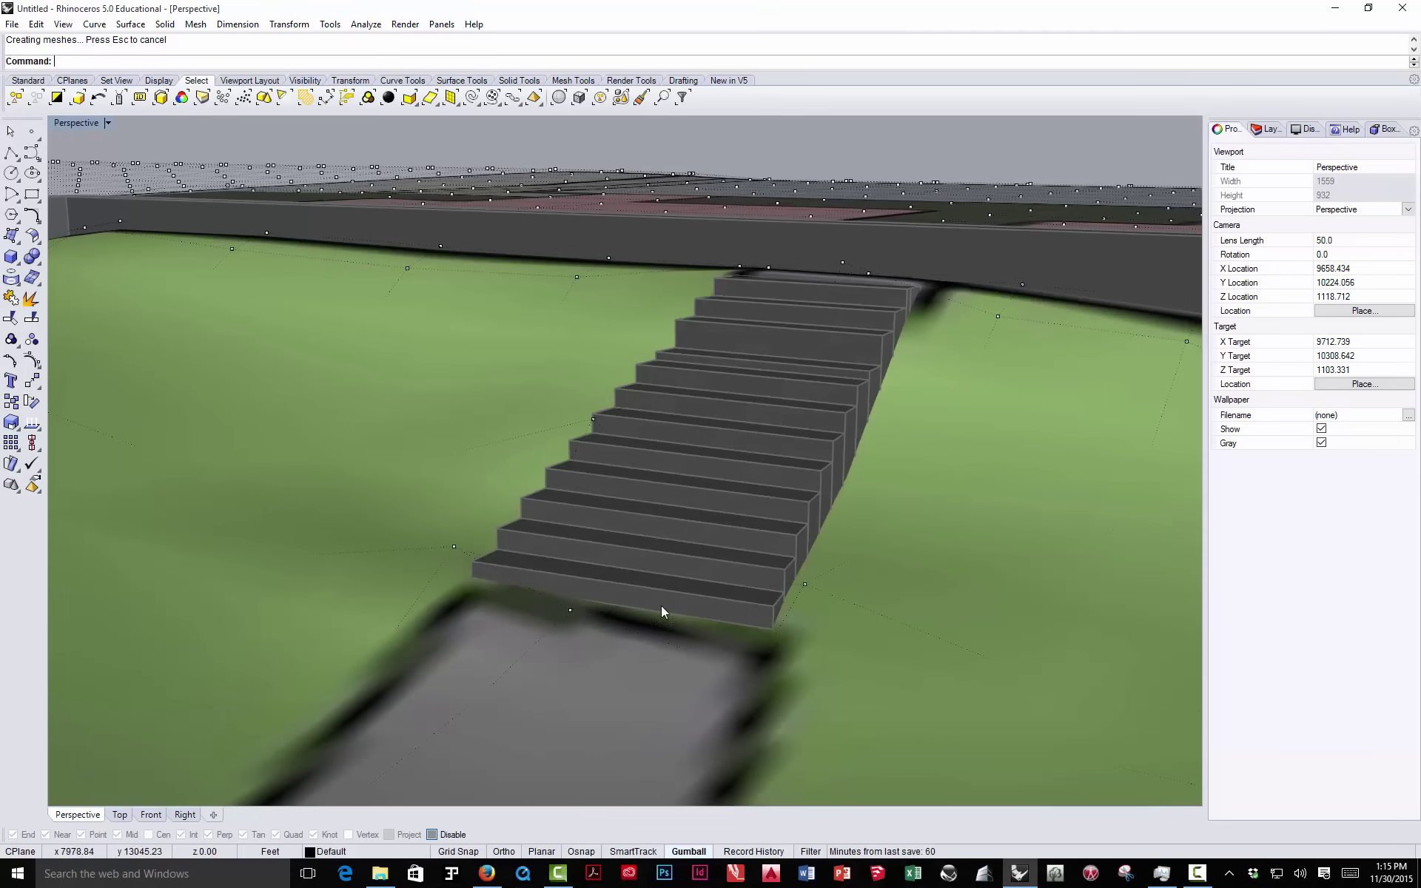
click(625, 592)
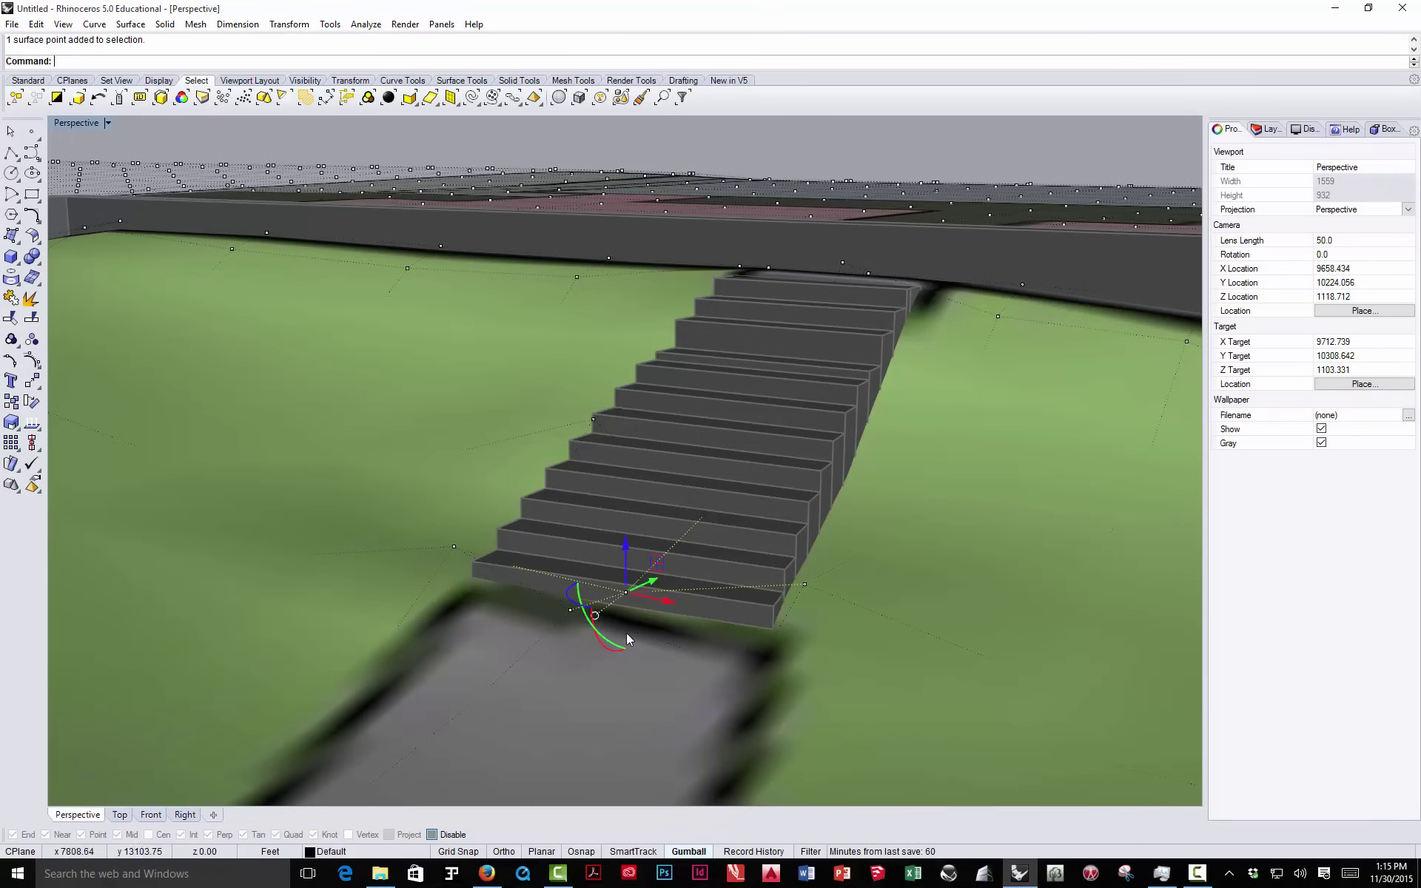
drag(624, 540, 624, 522)
click(626, 144)
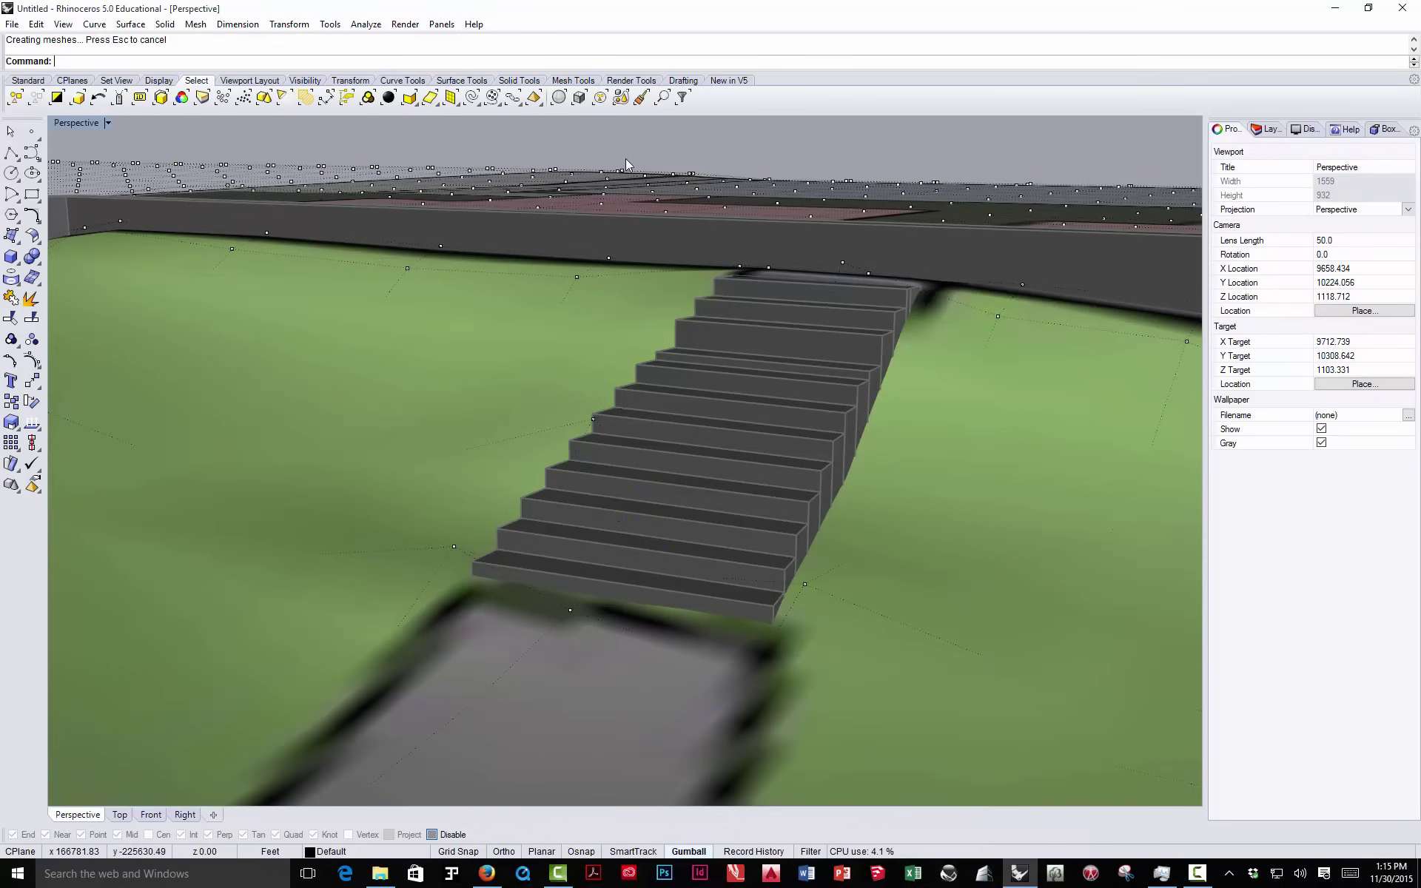
- Select the row of four control points crossing the path just below the staircase and raise them together
scroll(628, 605, up, 3)
right_drag(628, 605, 549, 613)
drag(816, 655, 817, 657)
right_drag(817, 673, 570, 585)
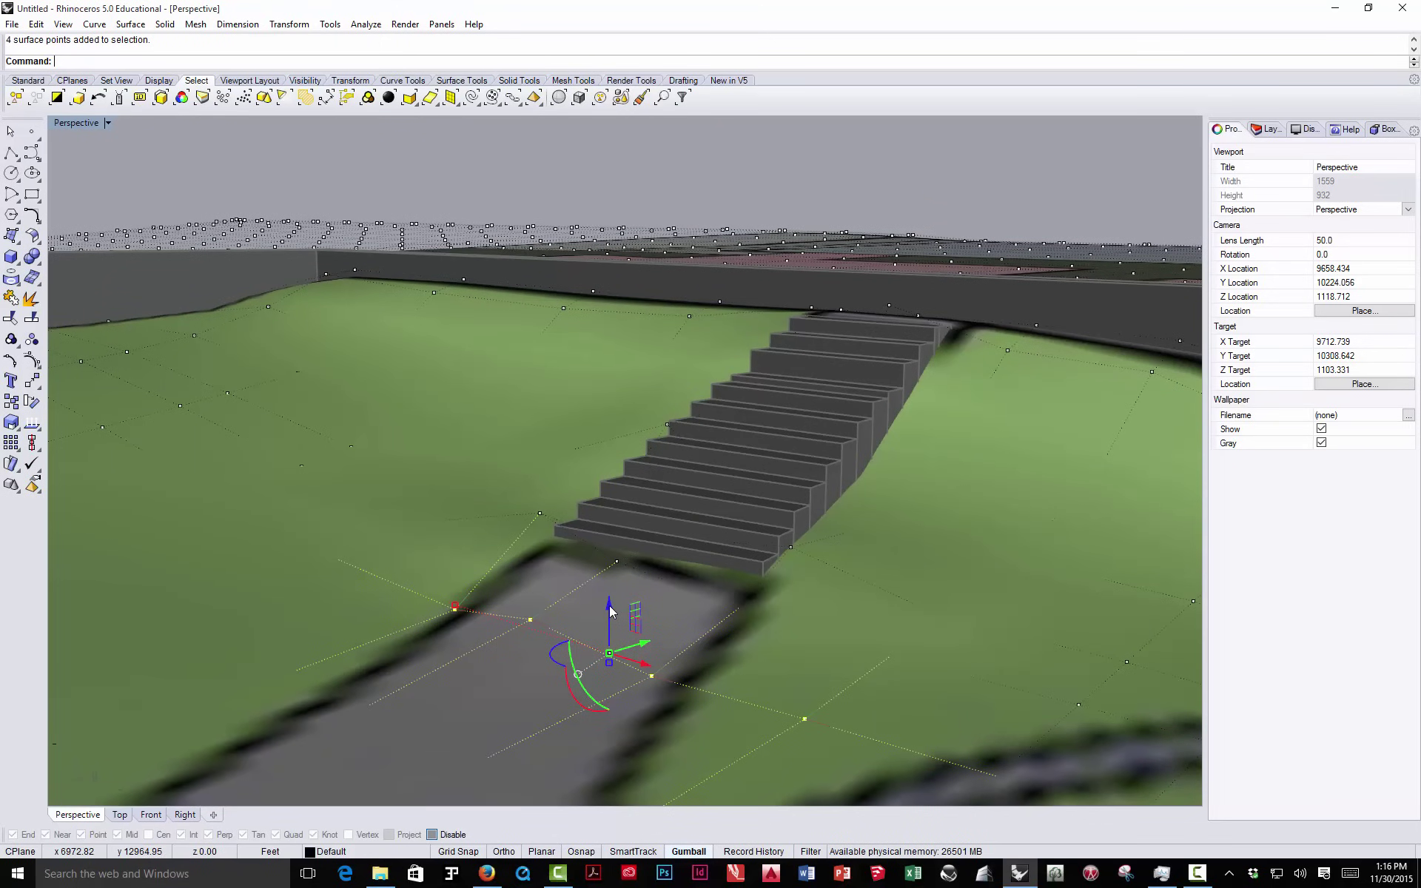
drag(610, 609, 609, 582)
right_drag(622, 598, 602, 641)
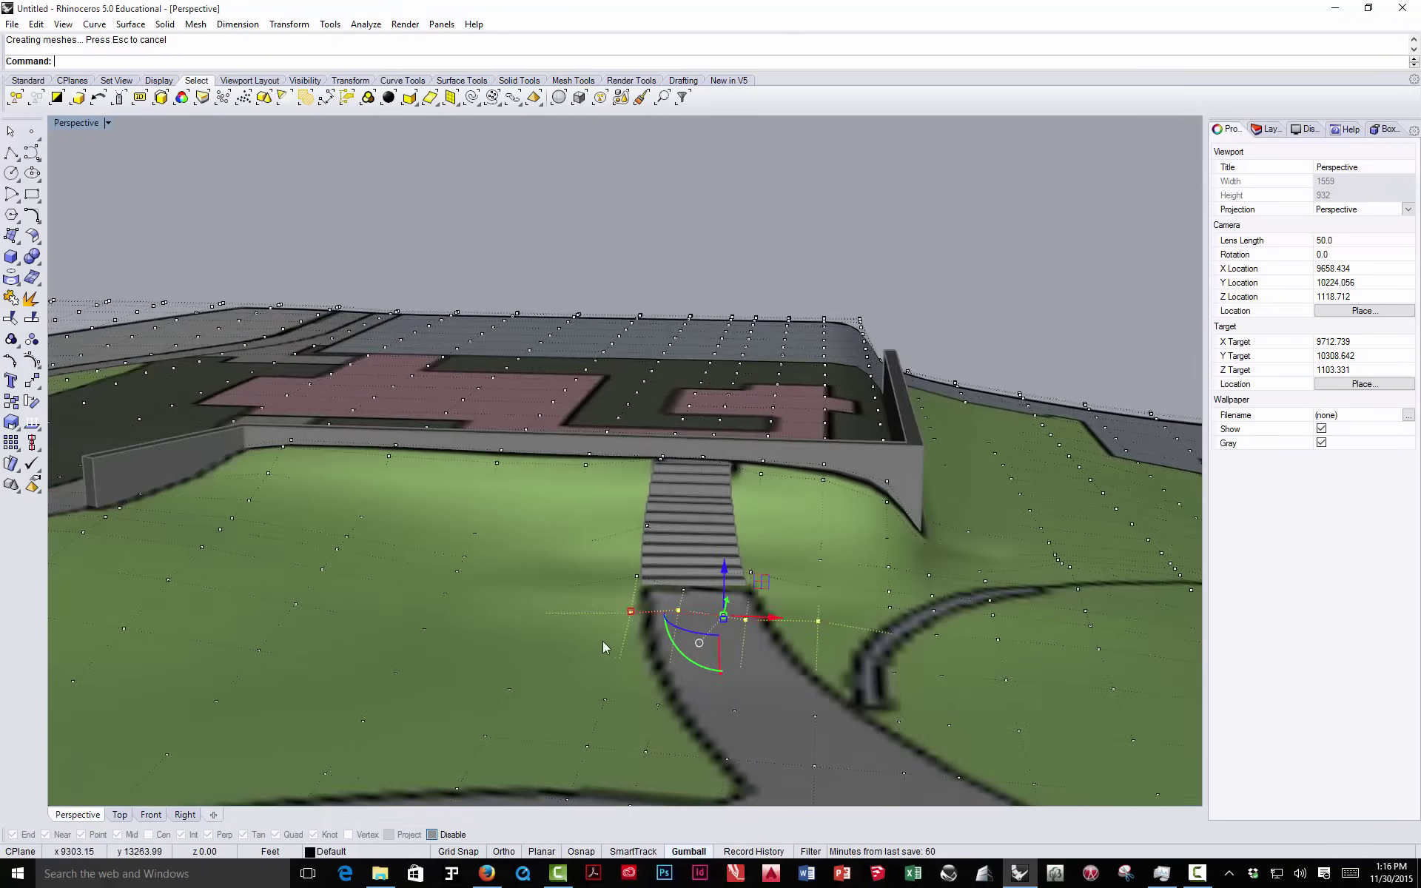
- Select the next row of four control points down the path and adjust their height to smooth the slope
drag(850, 692, 607, 645)
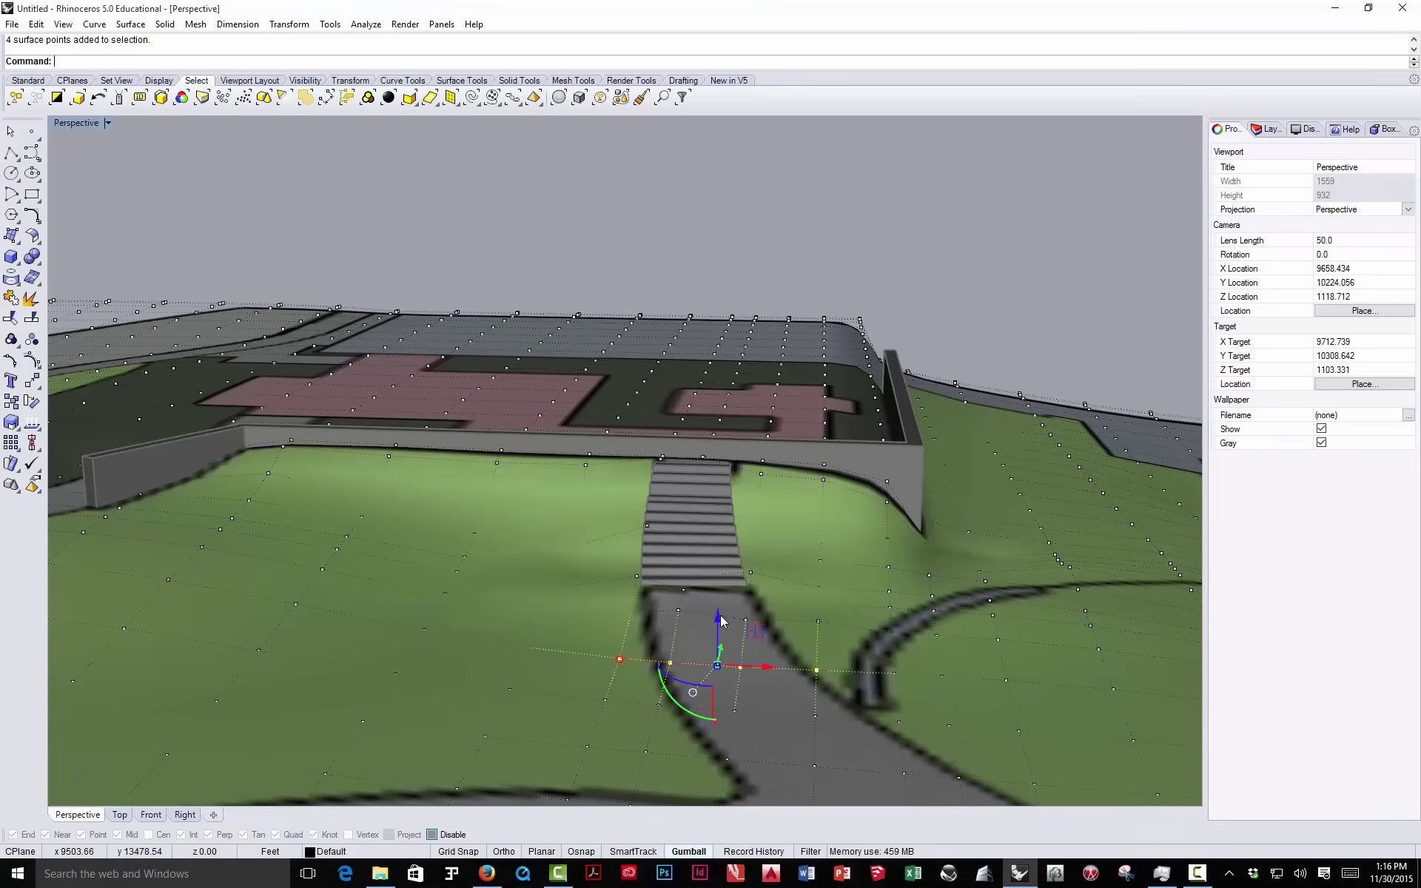
drag(717, 625, 717, 600)
right_drag(701, 638, 882, 543)
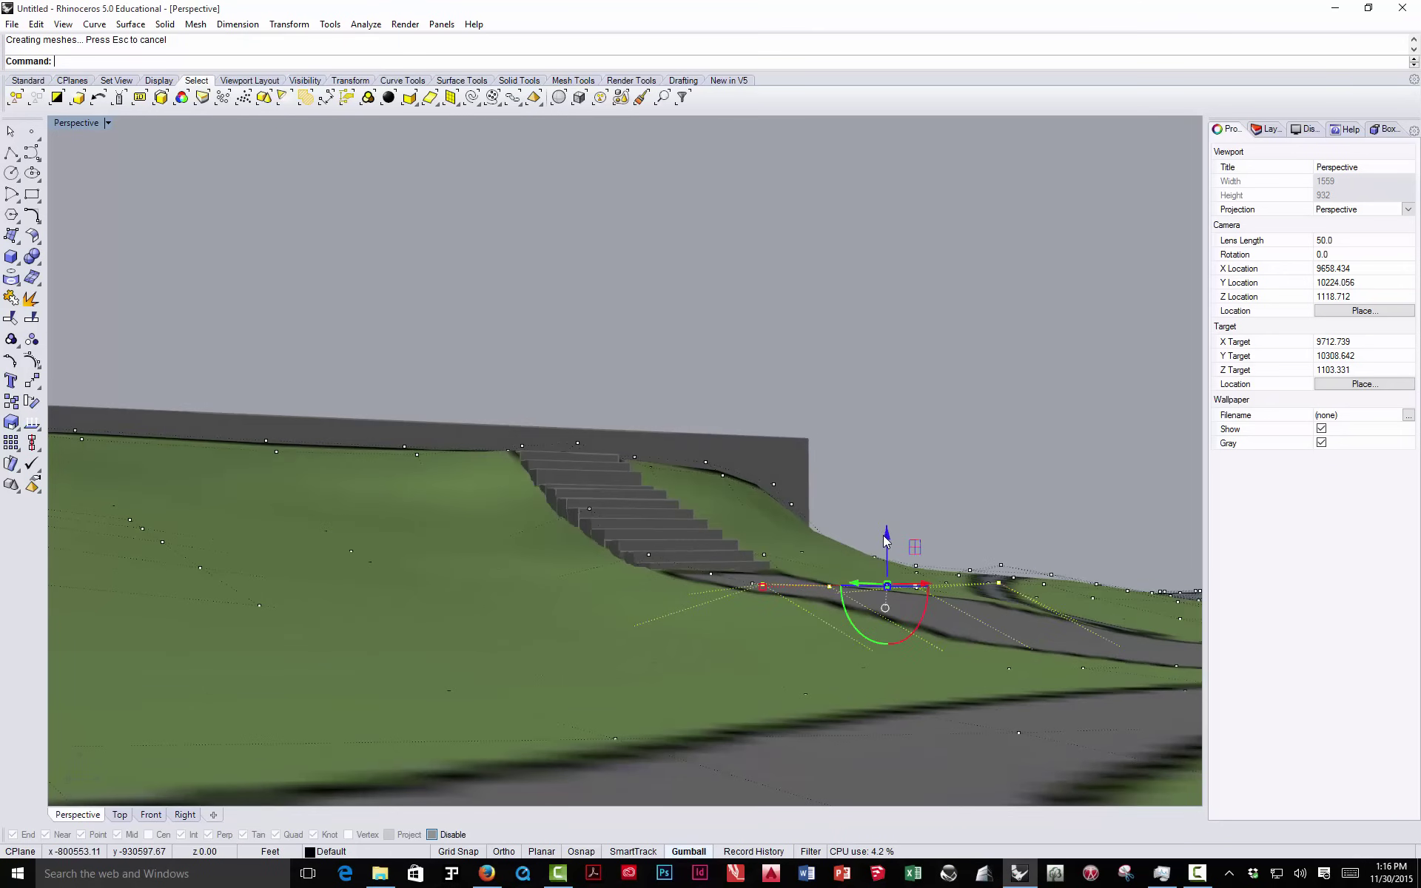
drag(888, 545, 890, 611)
scroll(681, 527, down, 3)
right_drag(682, 527, 632, 624)
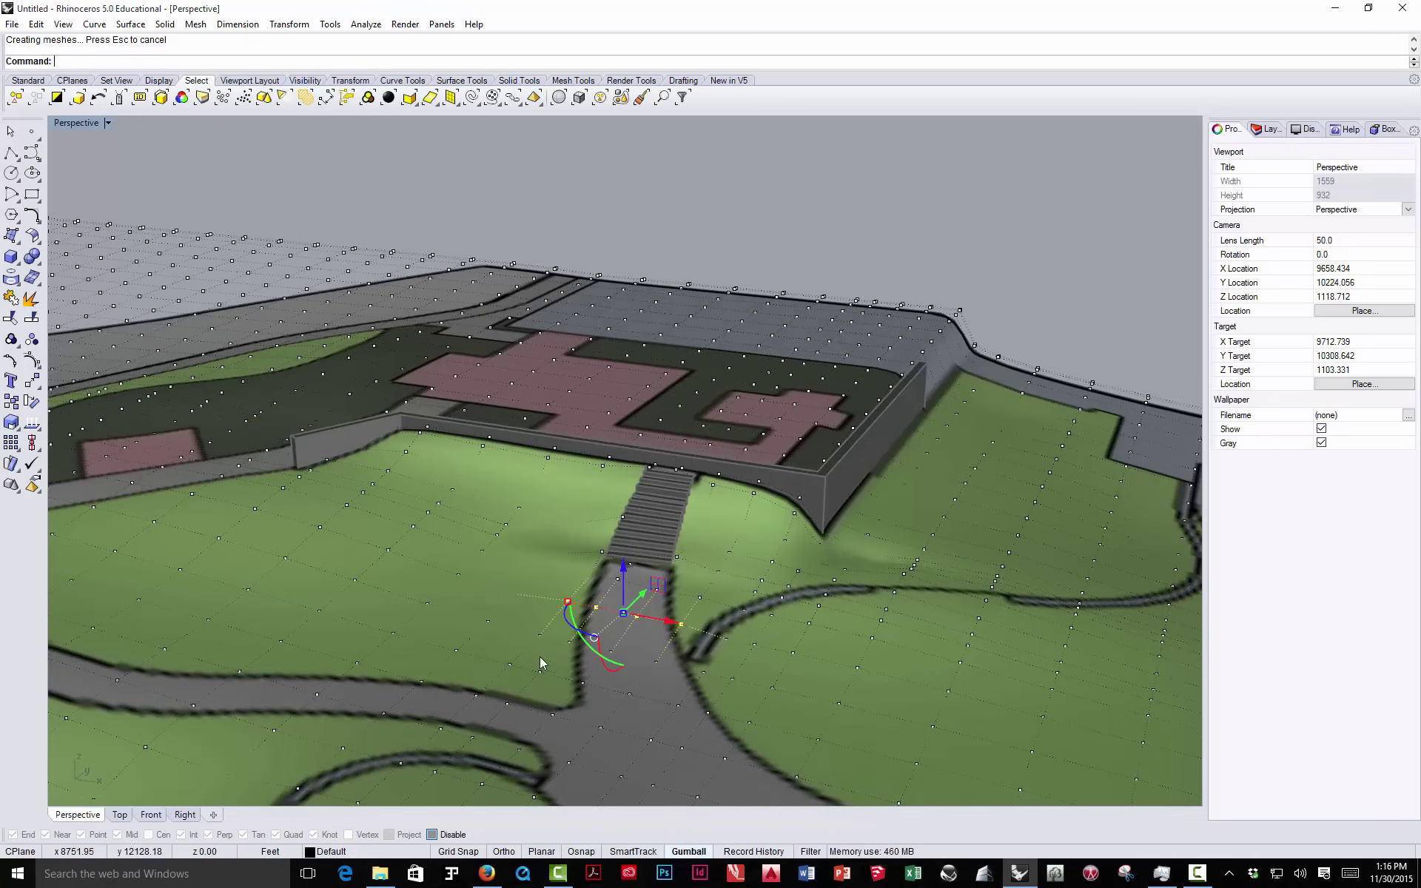
- Raise the terrain control point on the path side of the retaining wall's short angled end segment
right_drag(688, 311, 919, 535)
scroll(663, 513, up, 4)
scroll(642, 497, down, 3)
scroll(918, 534, down, 5)
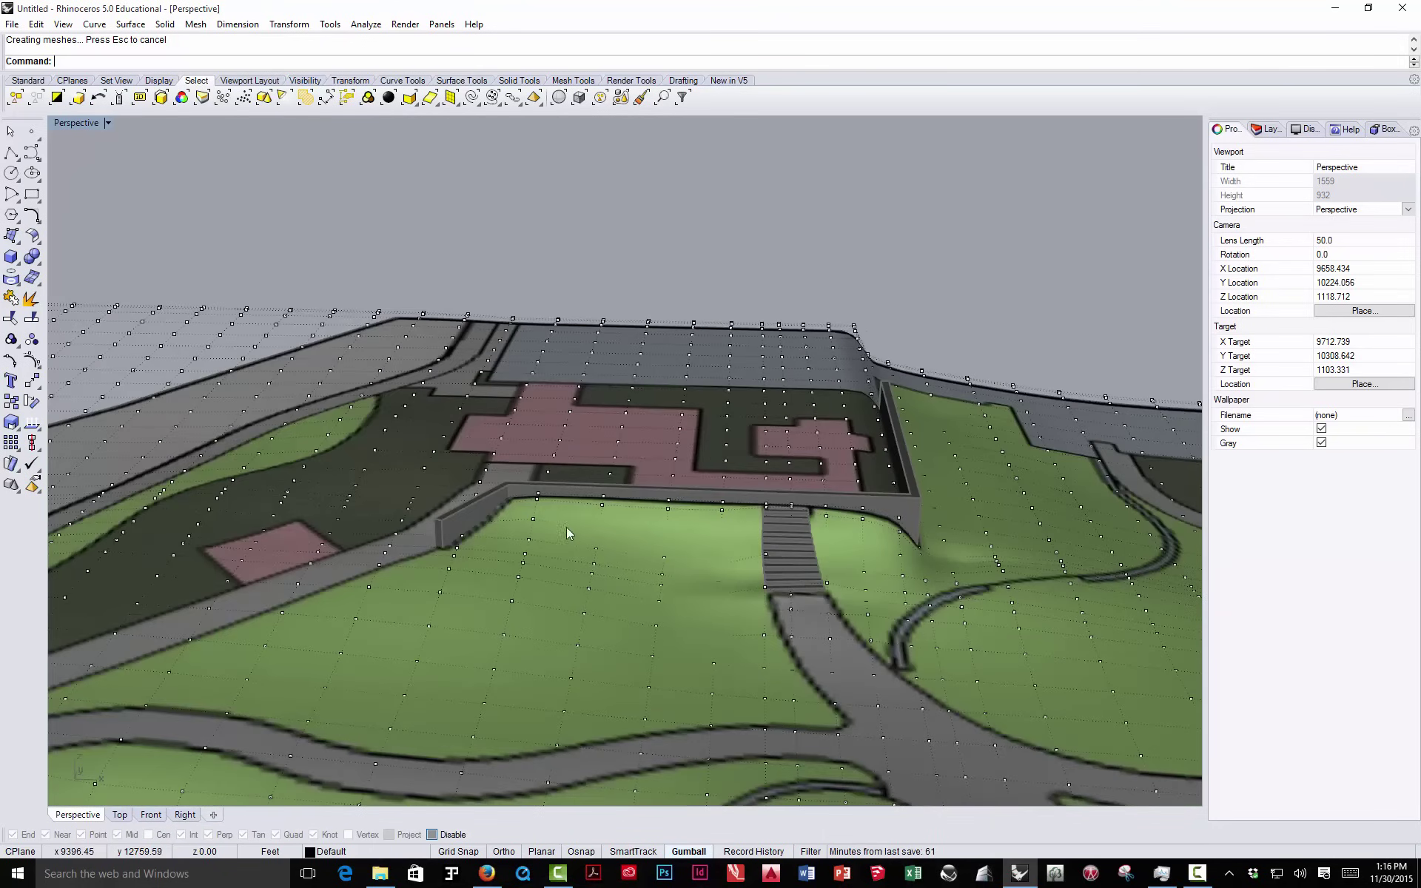
scroll(477, 515, up, 5)
click(452, 546)
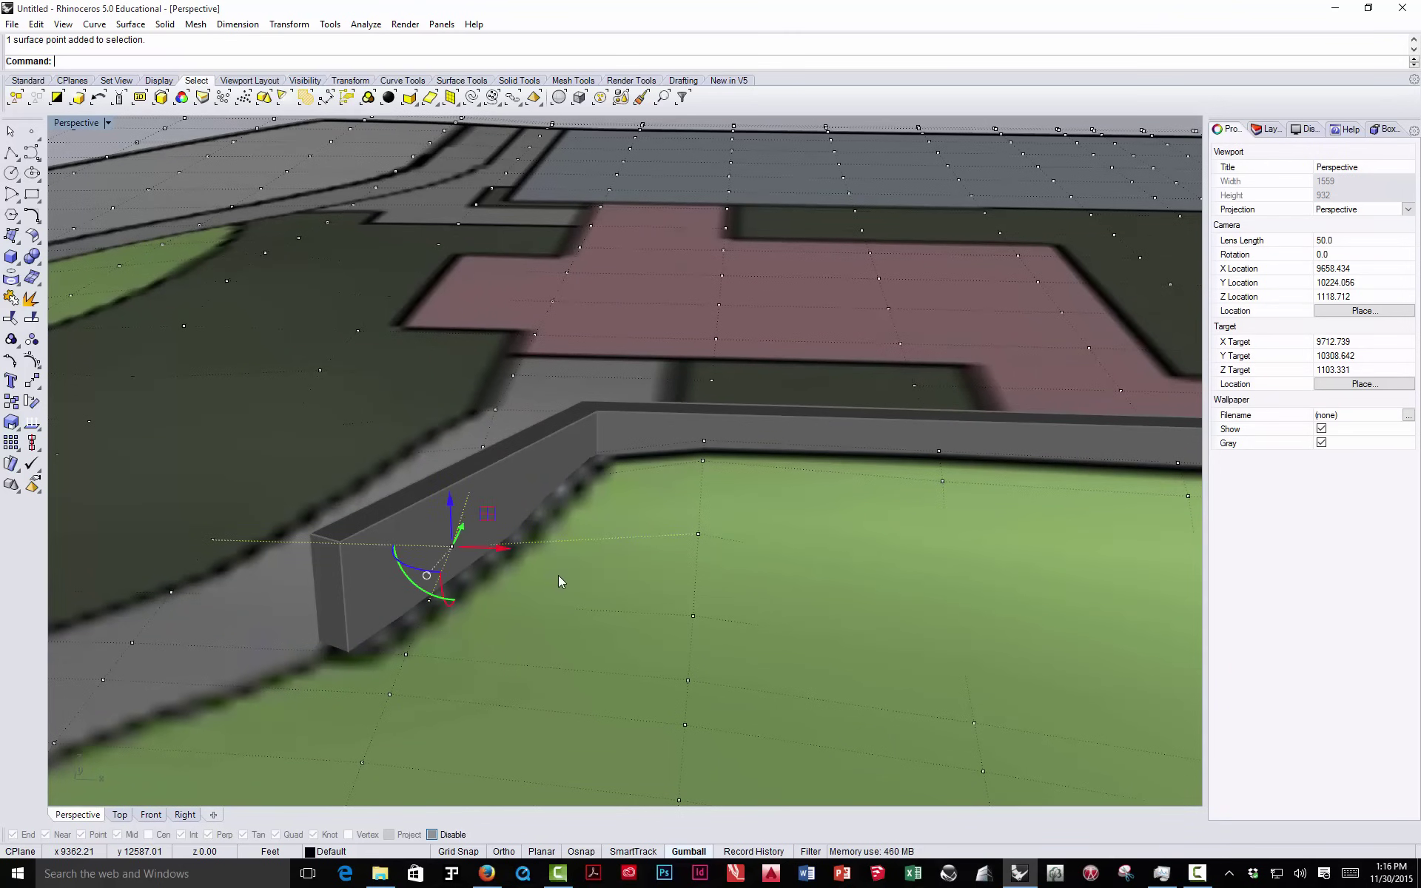
right_drag(650, 545, 626, 481)
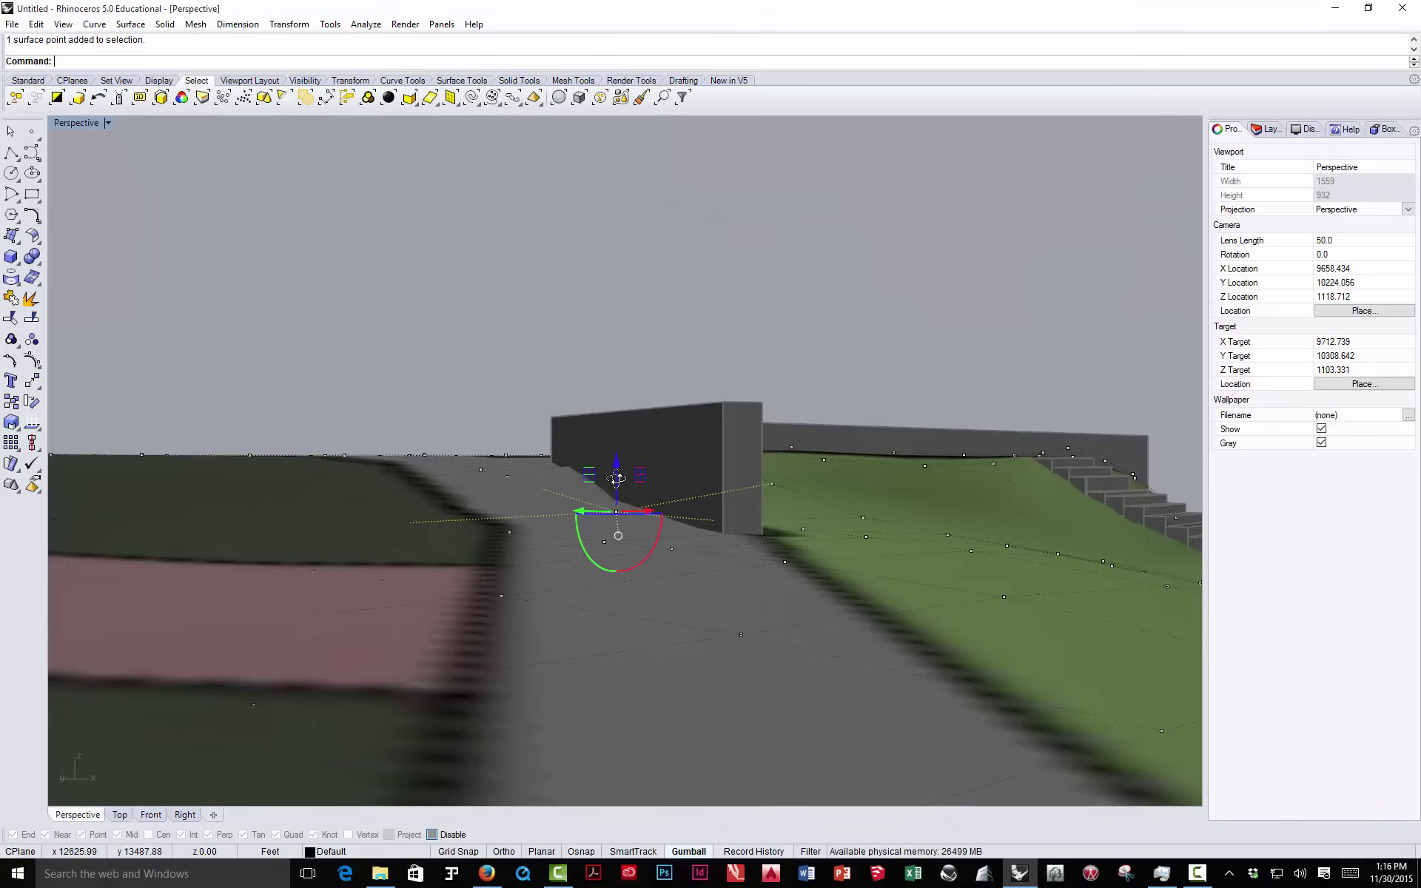
mouse_move(638, 463)
mouse_down()
mouse_move(638, 415)
mouse_move(638, 432)
mouse_up()
- Lower the terrain control point on the lawn just outside the retaining wall's free end, and clear the selection
right_drag(733, 514, 713, 574)
click(735, 618)
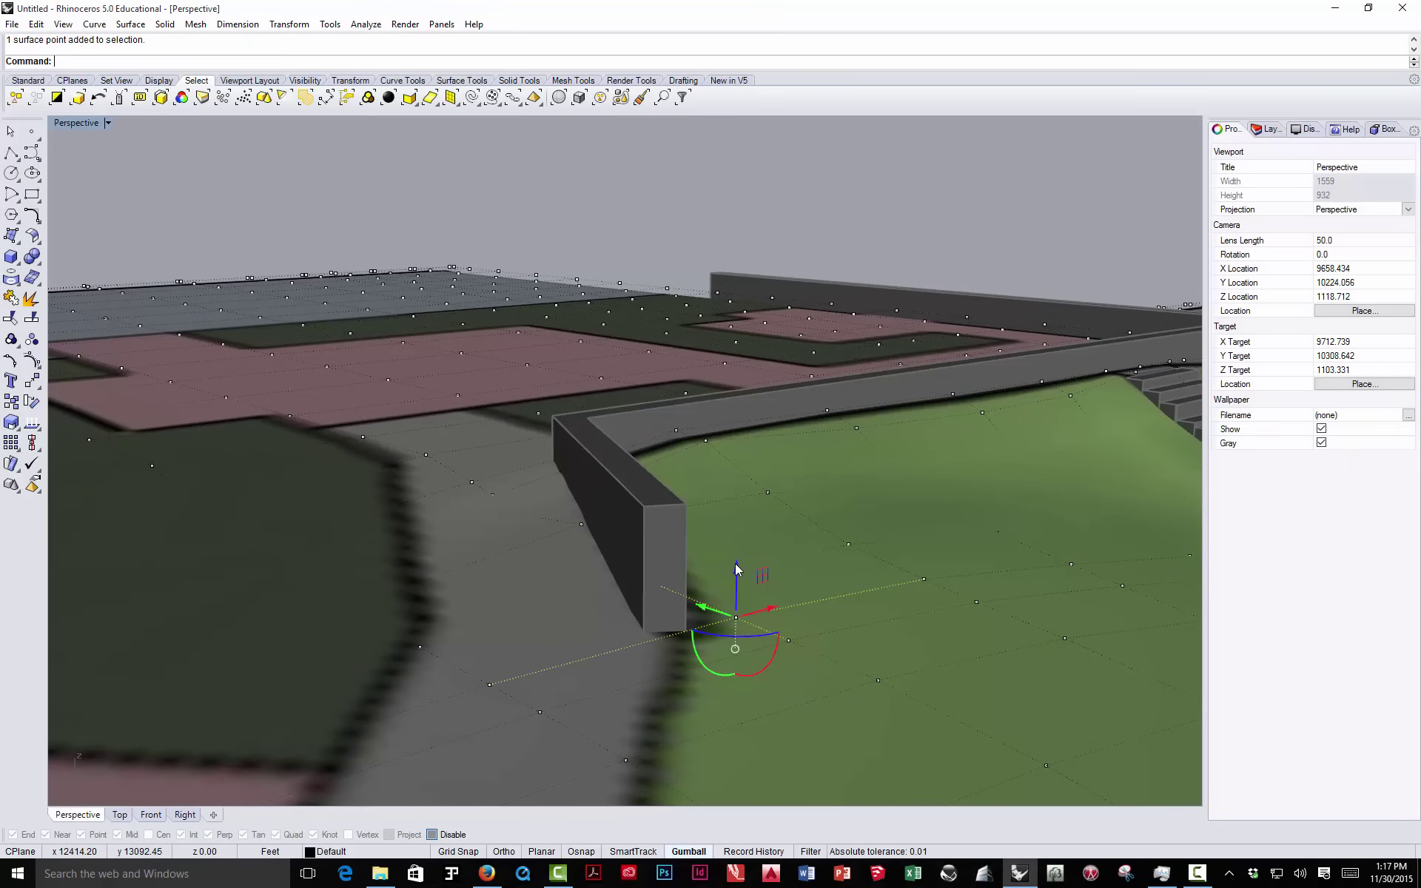
mouse_move(735, 568)
mouse_down()
mouse_move(736, 529)
mouse_move(740, 585)
mouse_up()
right_drag(817, 572, 631, 625)
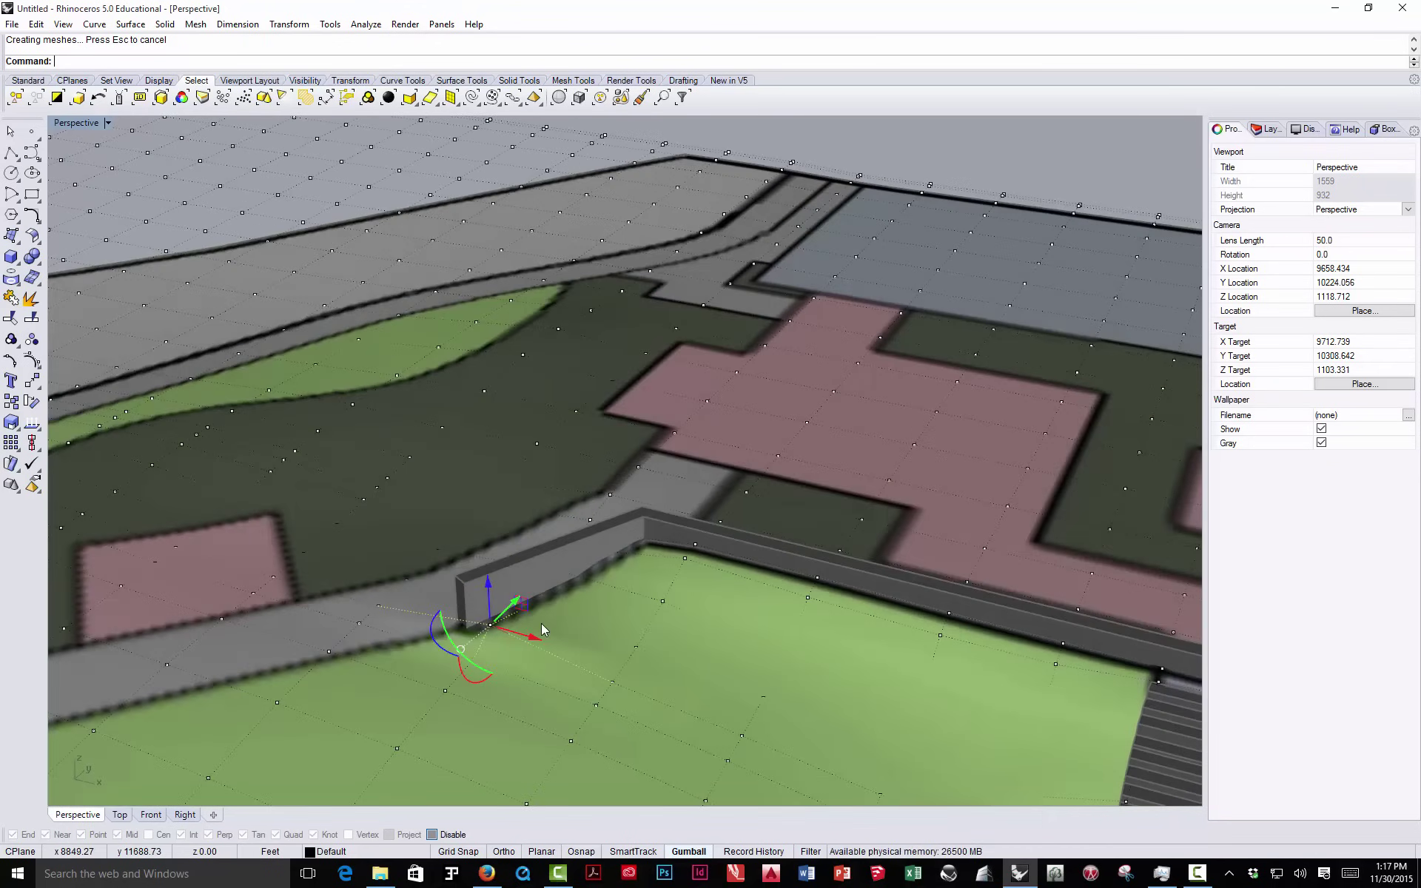
key(Escape)
- Slightly lower the lawn control point below the corner of the retaining wall, and clear the selection
click(636, 647)
mouse_move(636, 613)
mouse_down()
mouse_move(636, 555)
mouse_move(636, 623)
mouse_up()
right_drag(650, 580, 690, 590)
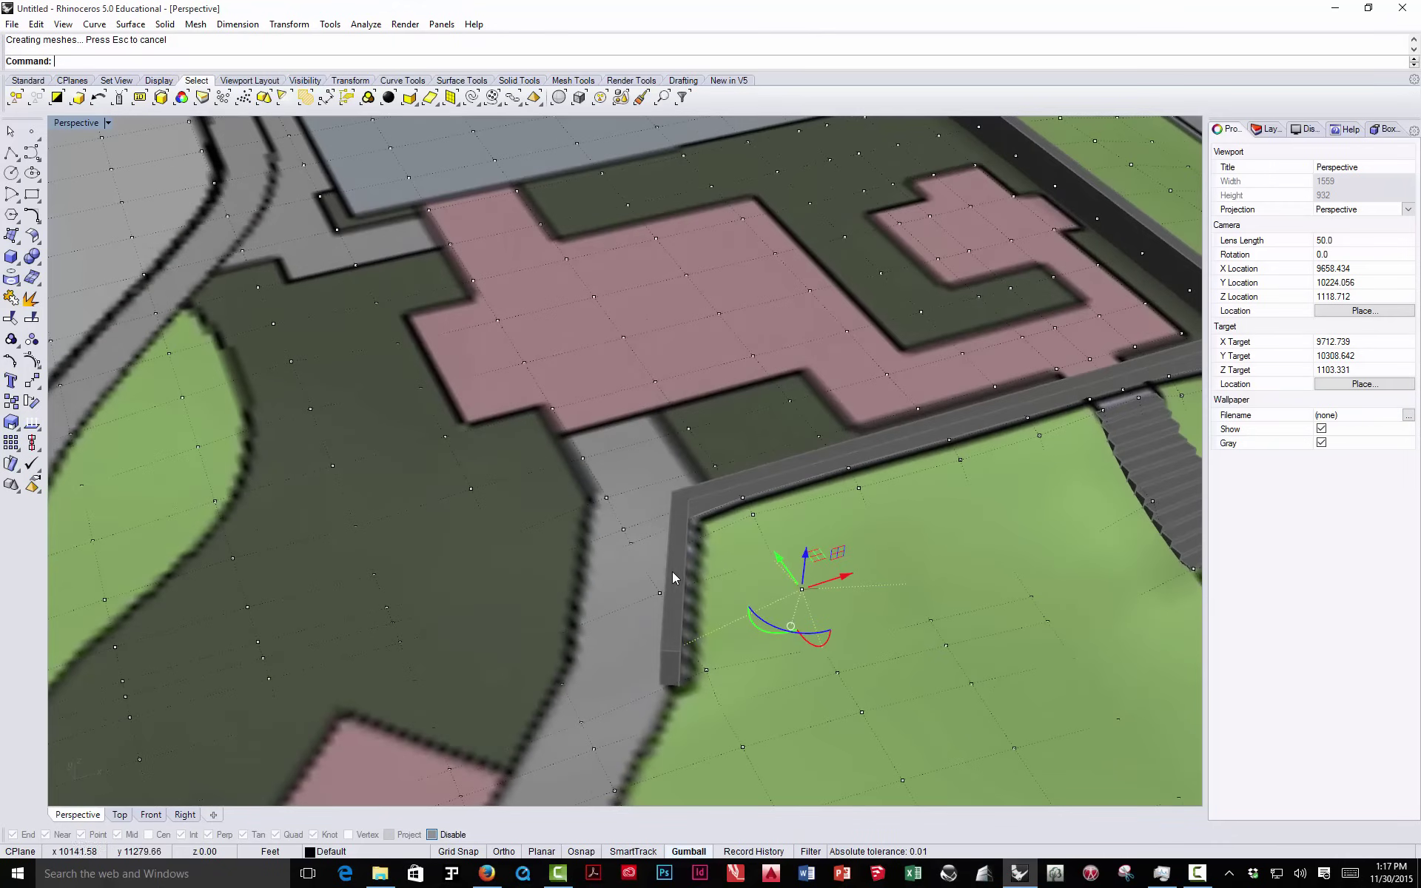
click(717, 570)
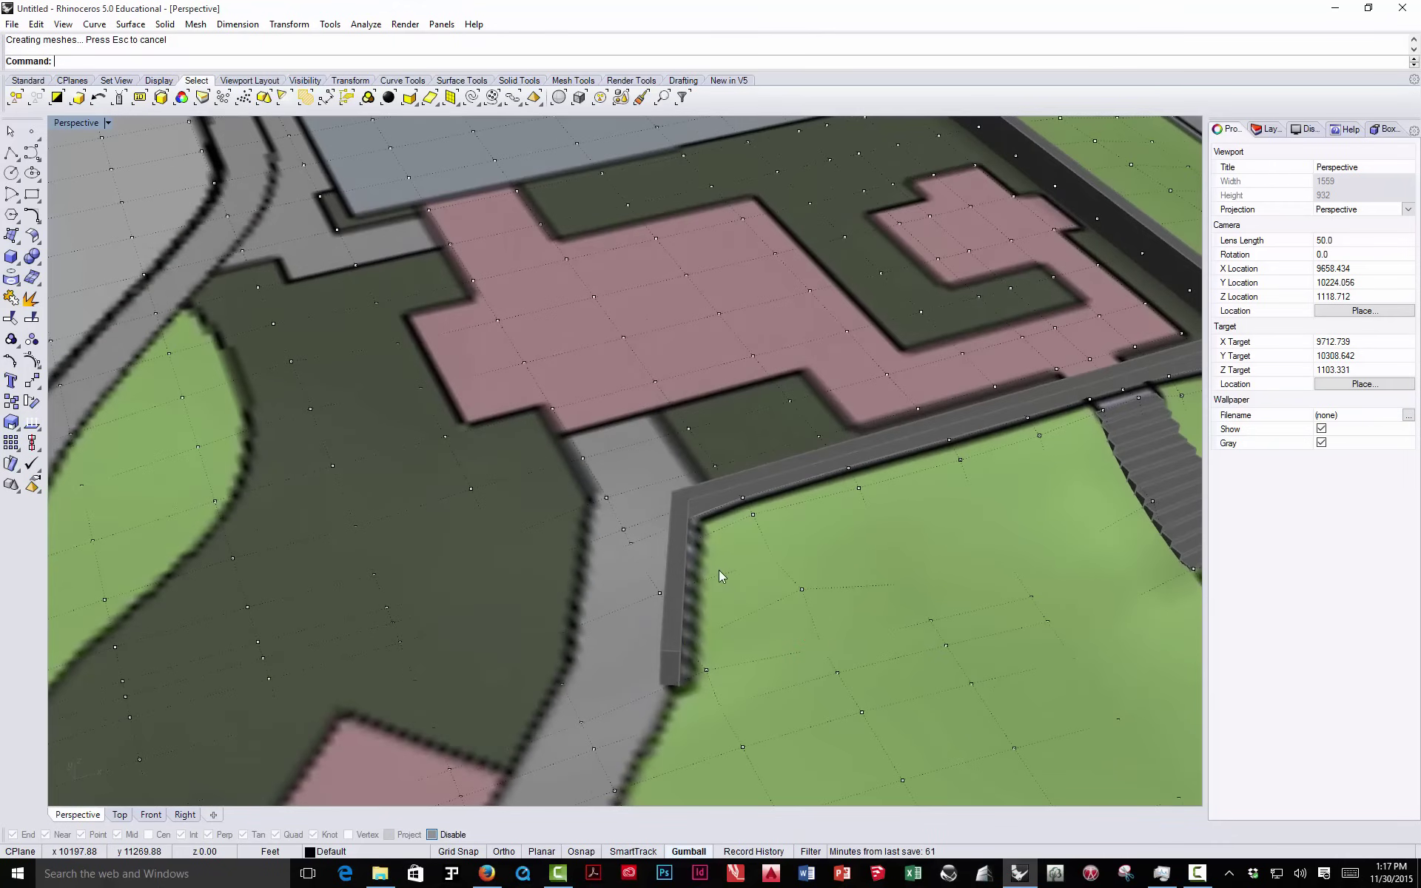
- Check the ground along the wall's end segment and turn off the terrain surface's control points
right_drag(686, 559, 627, 467)
click(675, 555)
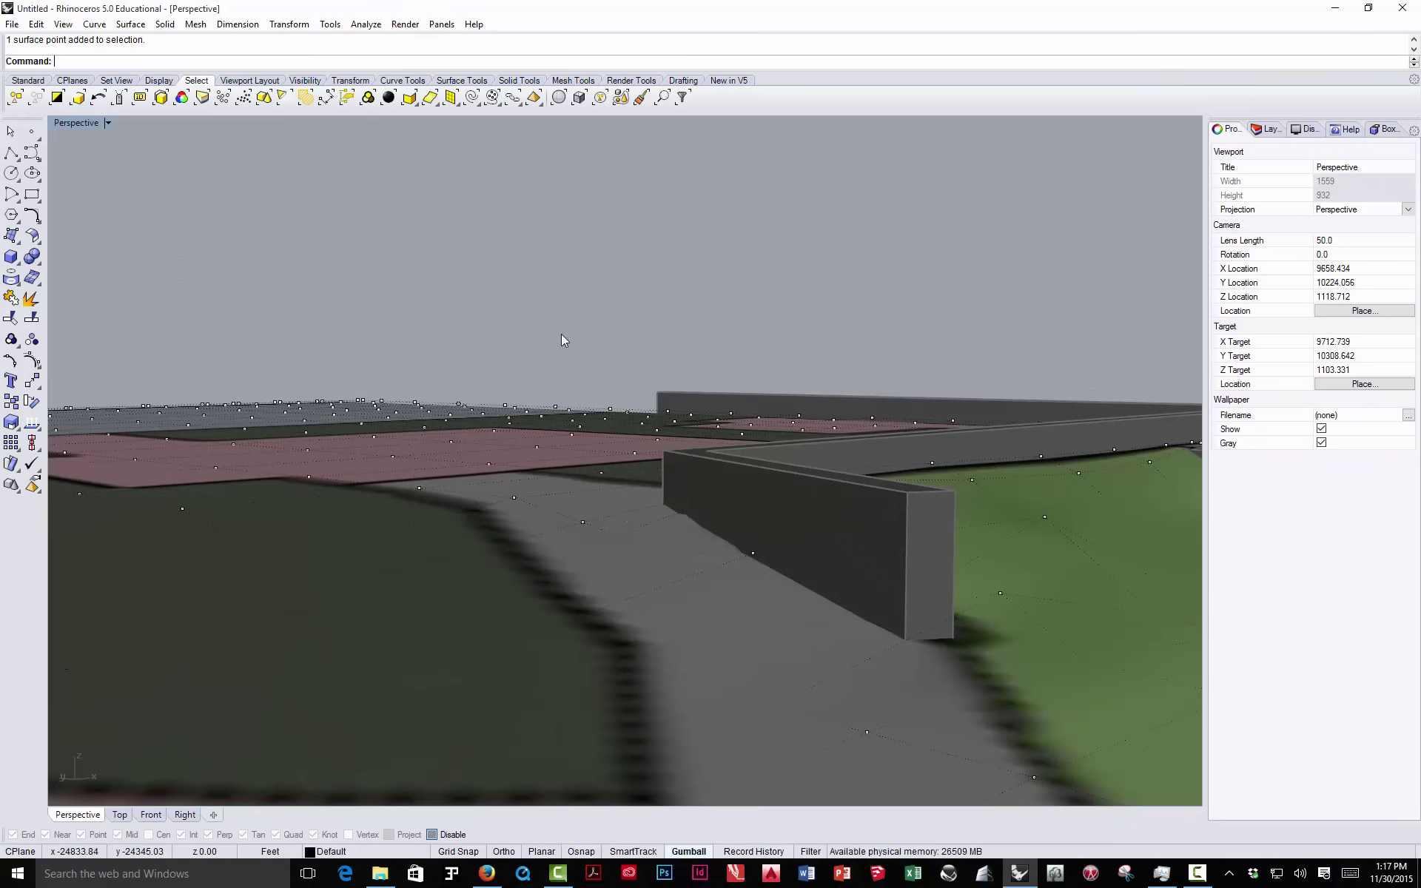
right_drag(564, 339, 629, 425)
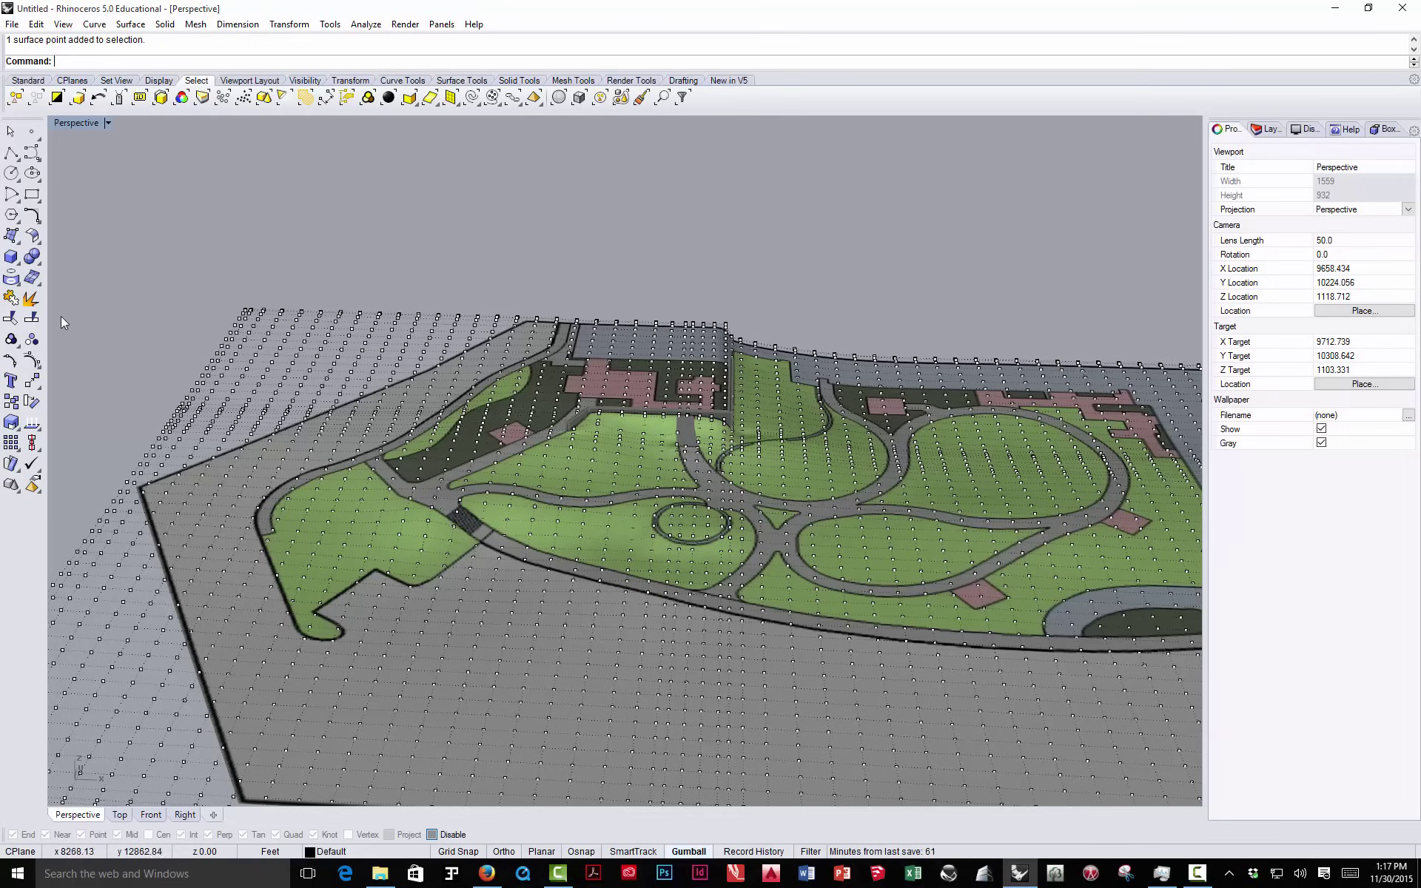
click(10, 134)
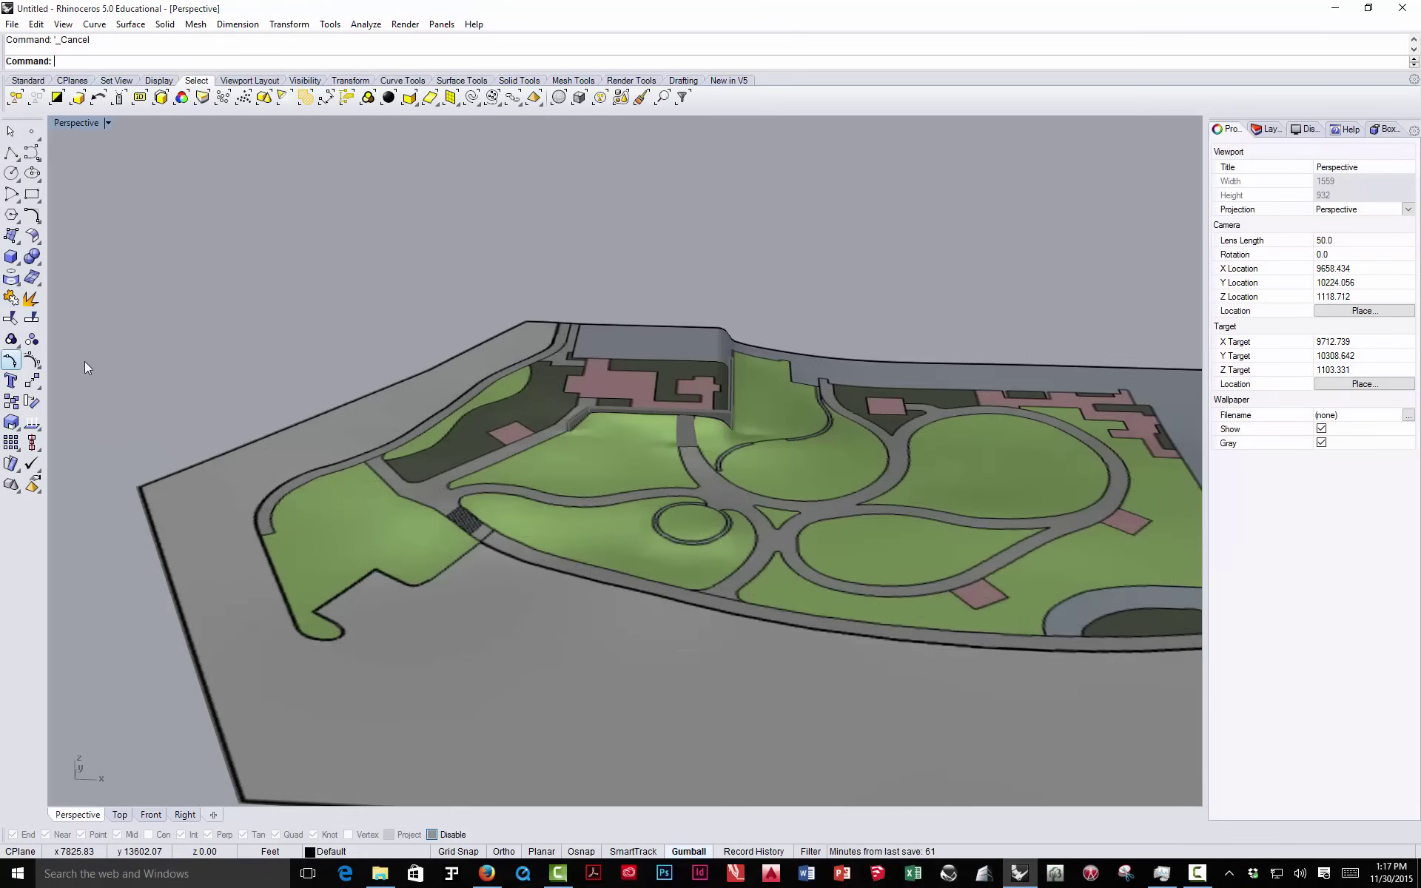
- Unlock all locked objects, including the staircase and the retaining wall
scroll(289, 354, down, 3)
right_drag(287, 348, 491, 326)
scroll(527, 353, up, 6)
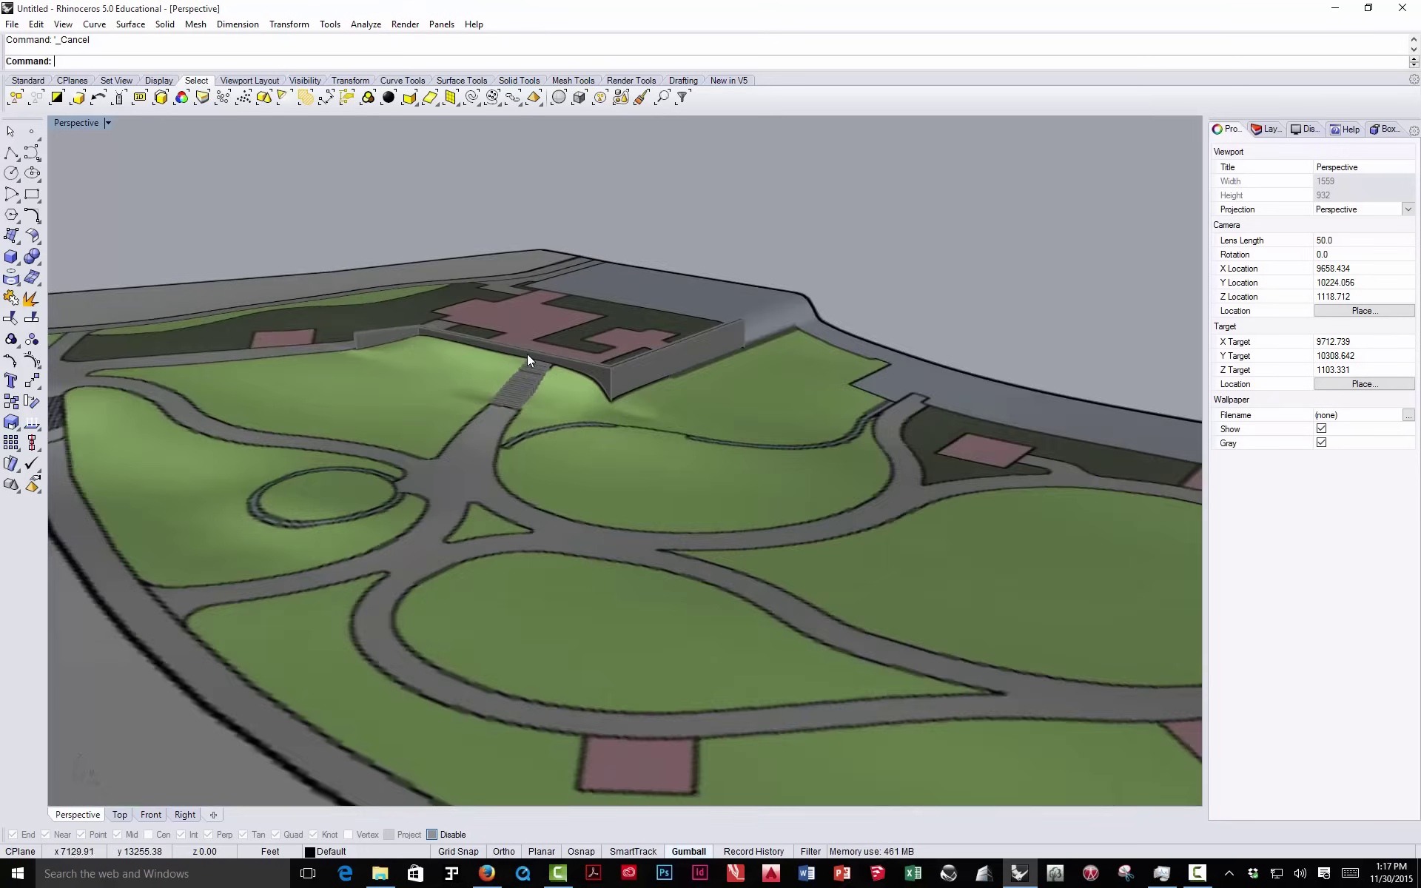
scroll(539, 425, down, 4)
scroll(535, 415, up, 3)
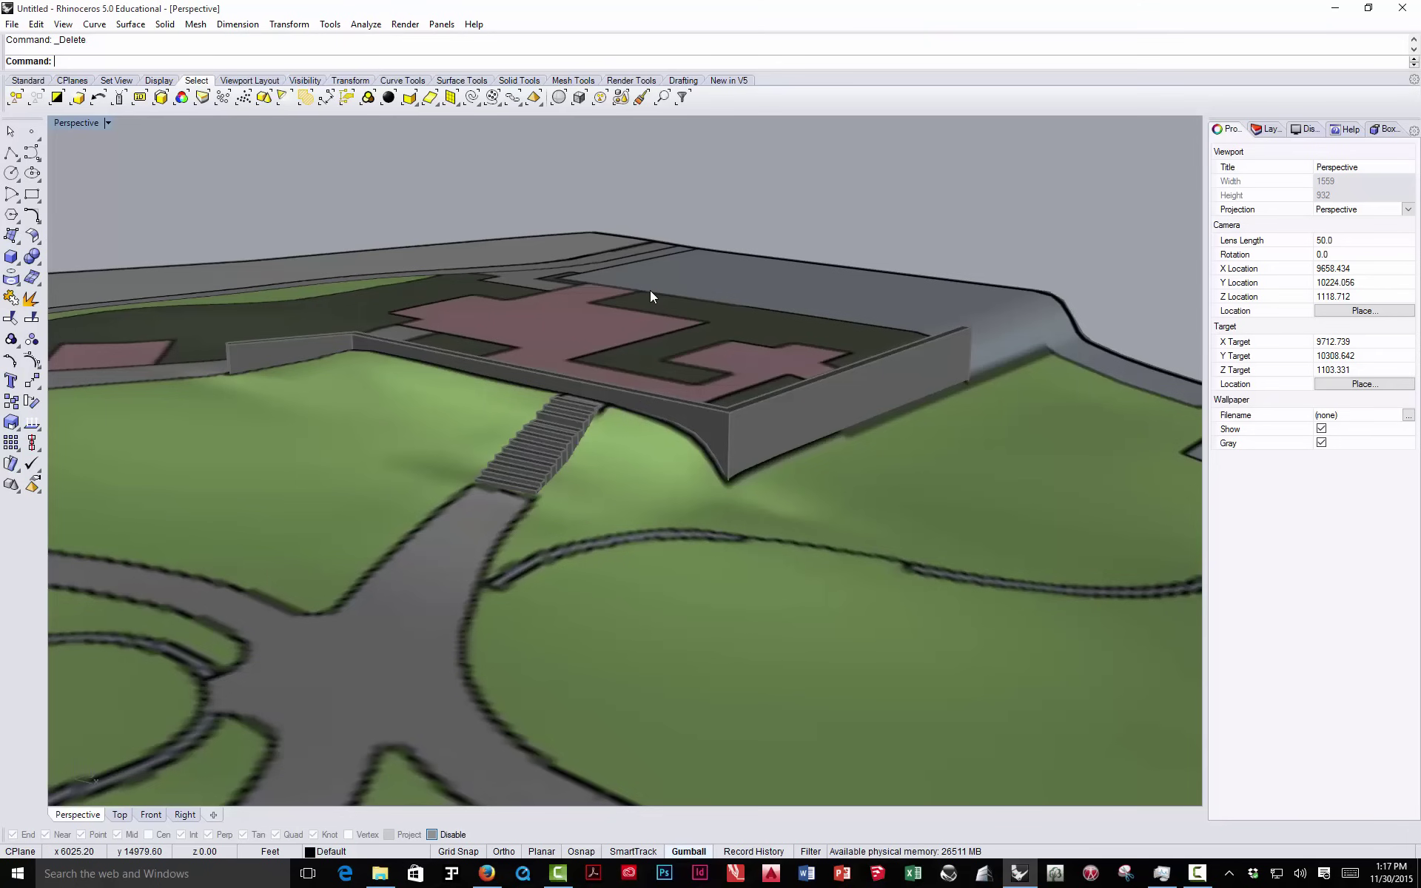
text(Unlo)
key(Return)
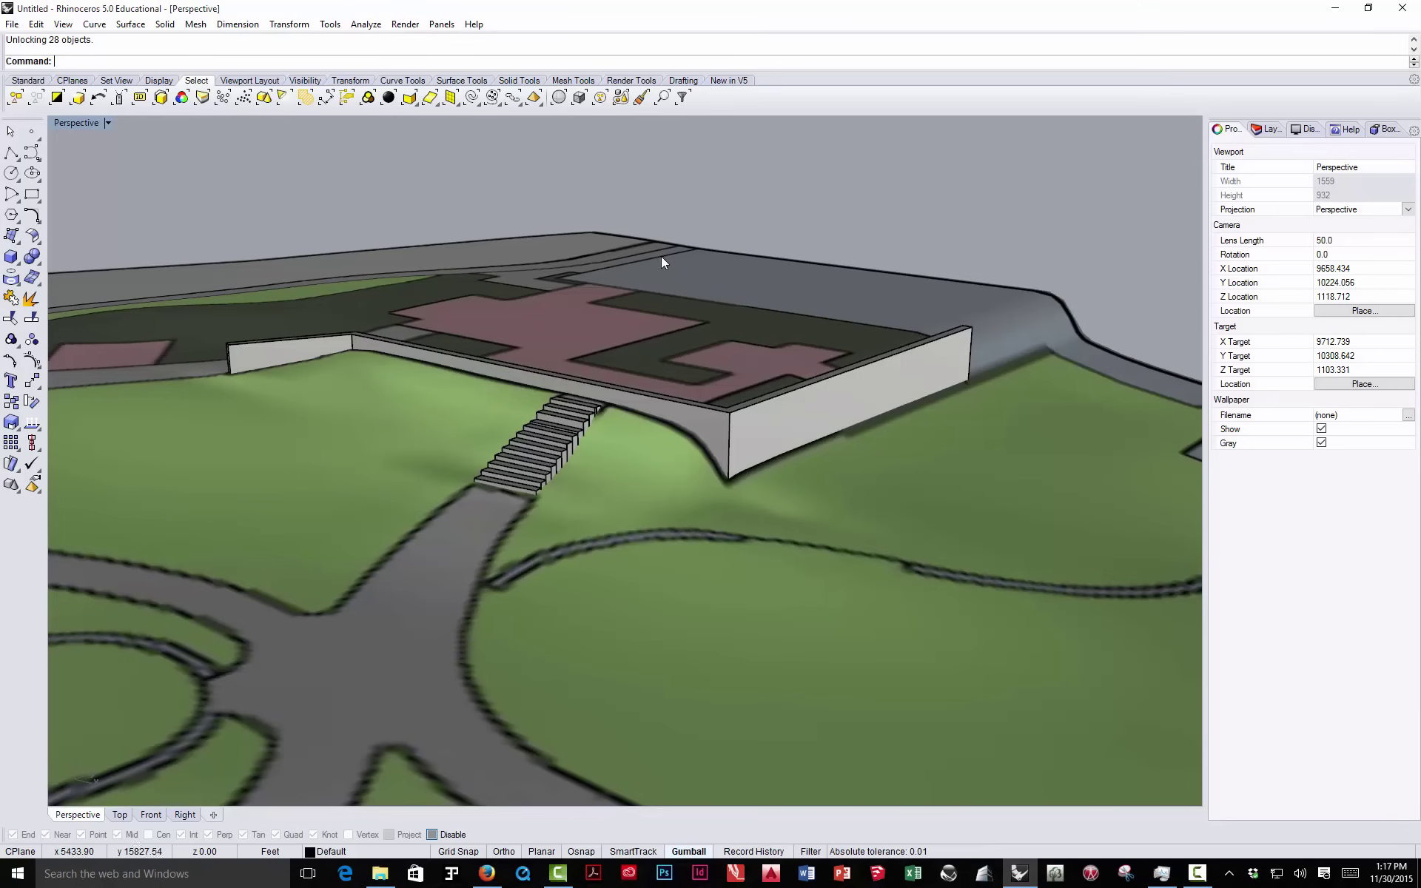
- Examine how the staircase and the retaining wall sit against the reshaped terrain, up close and from a distance
scroll(605, 393, up, 6)
mouse_move(603, 412)
right_down()
mouse_move(521, 403)
mouse_move(587, 406)
right_up()
scroll(780, 453, up, 4)
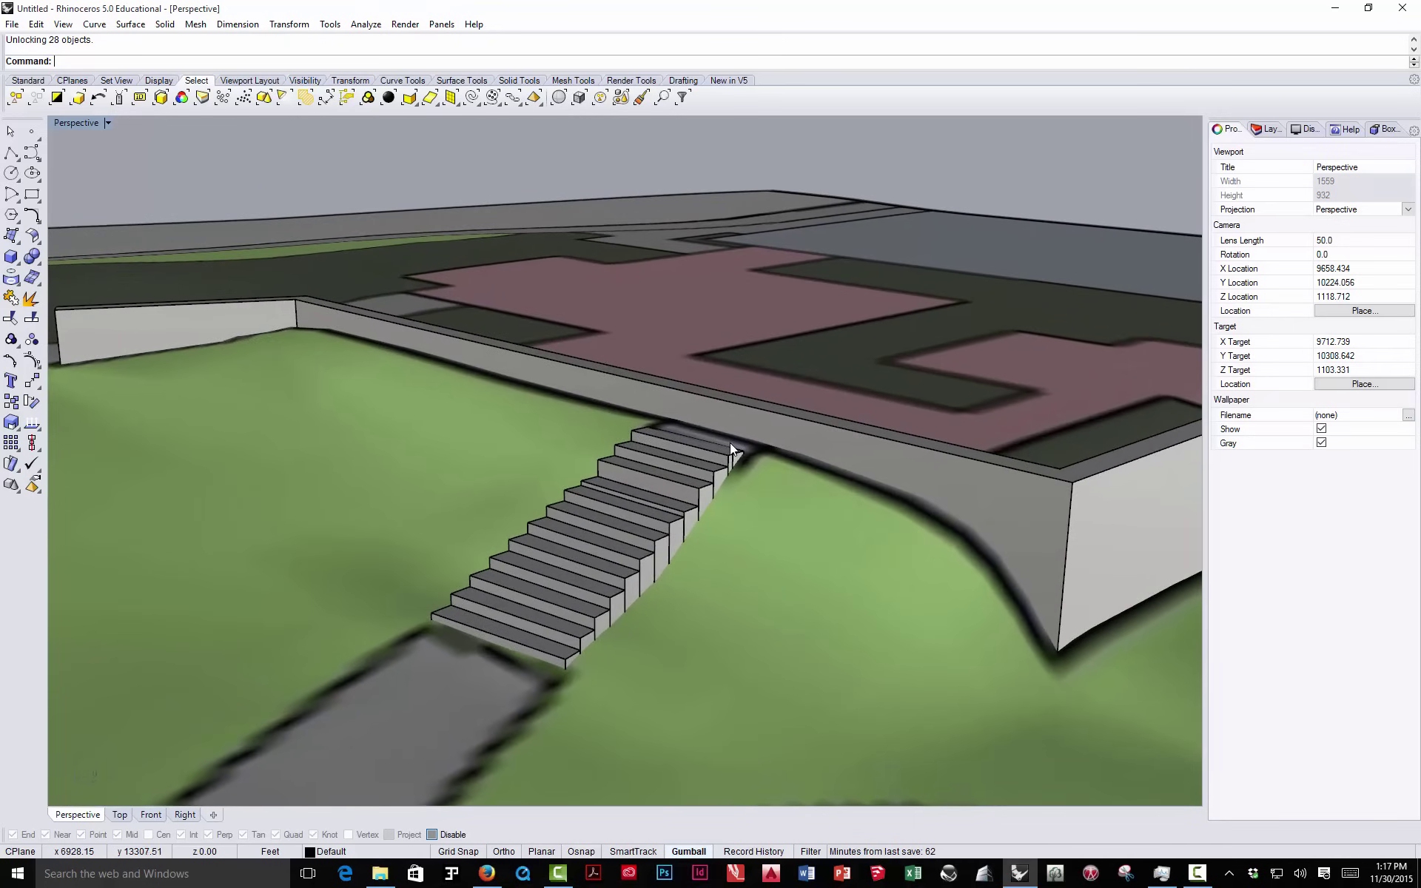
right_drag(731, 442, 700, 444)
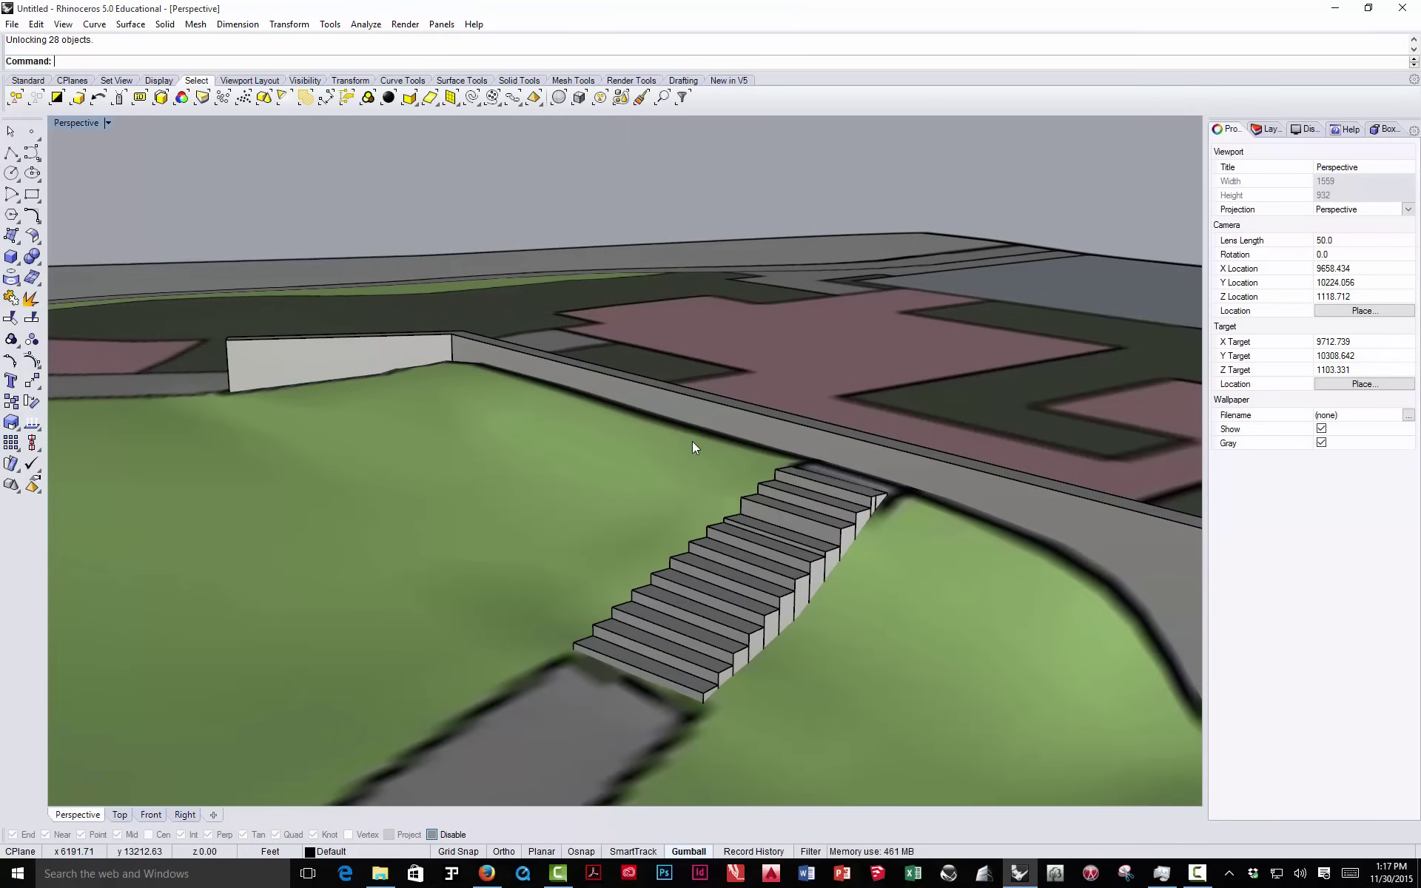
scroll(618, 541, down, 10)
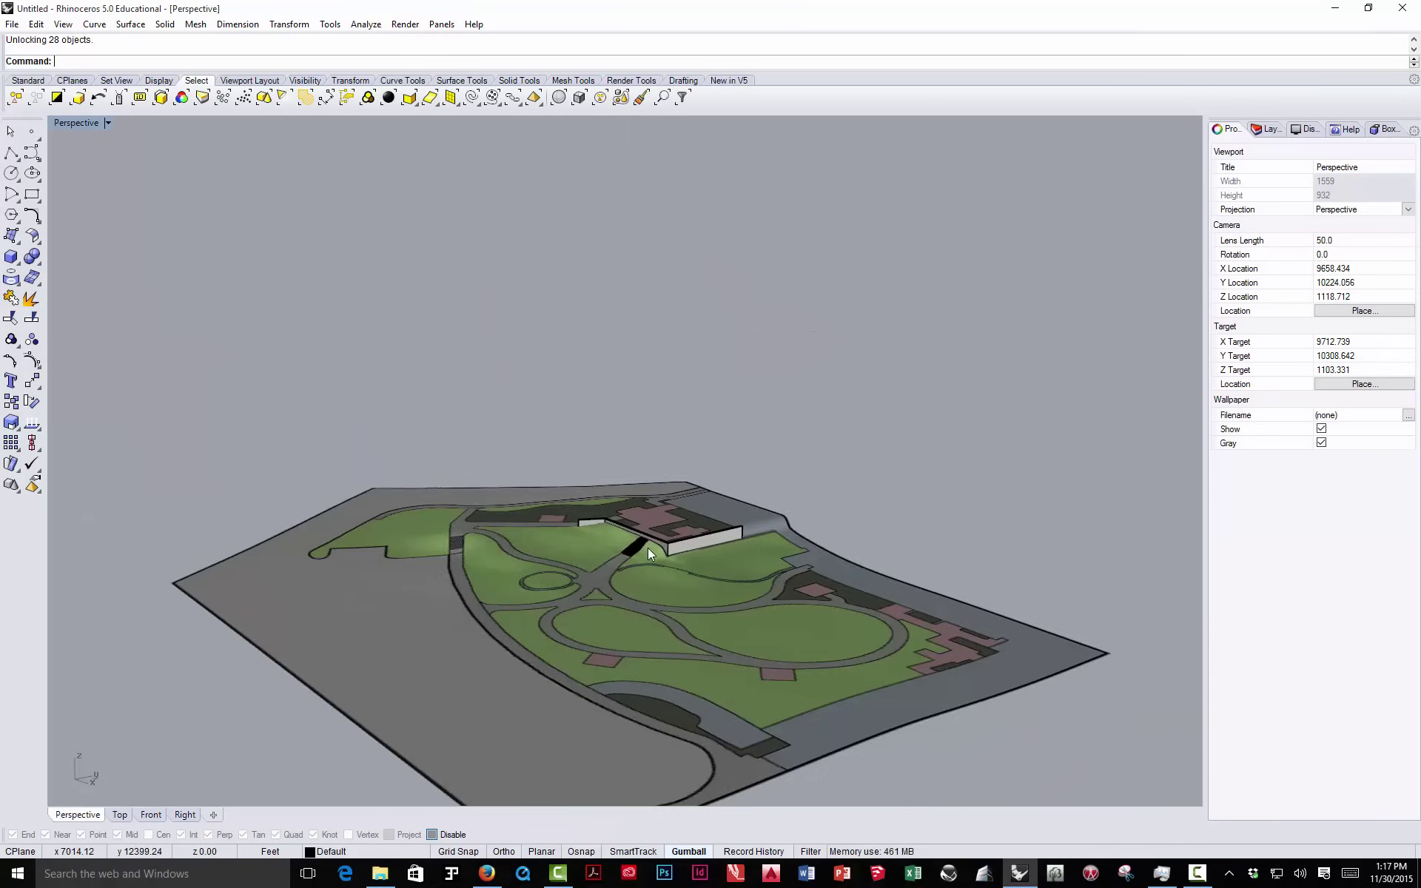
scroll(647, 548, down, 5)
right_drag(637, 584, 645, 422)
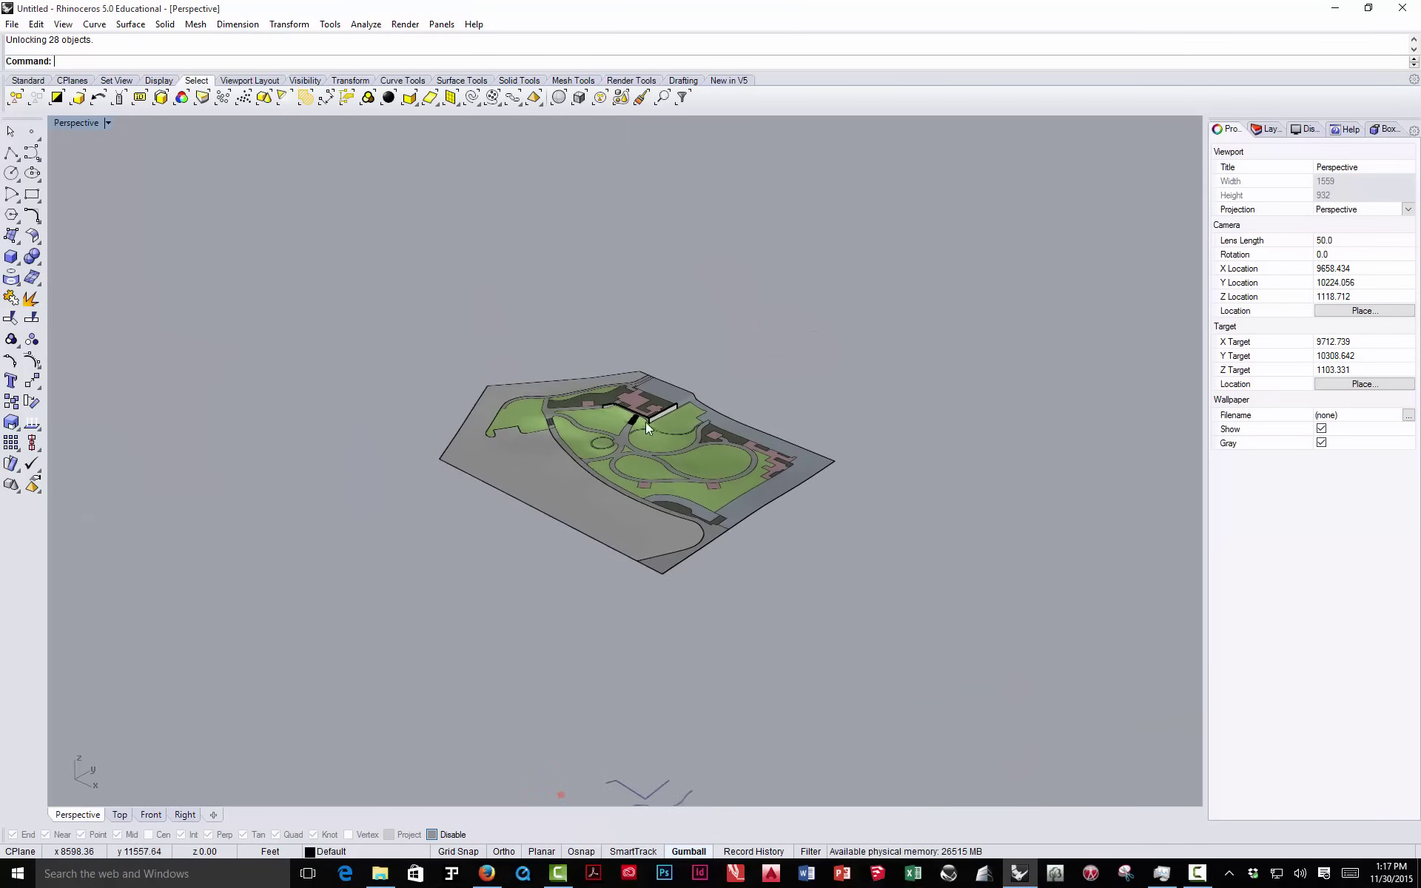
scroll(646, 422, up, 15)
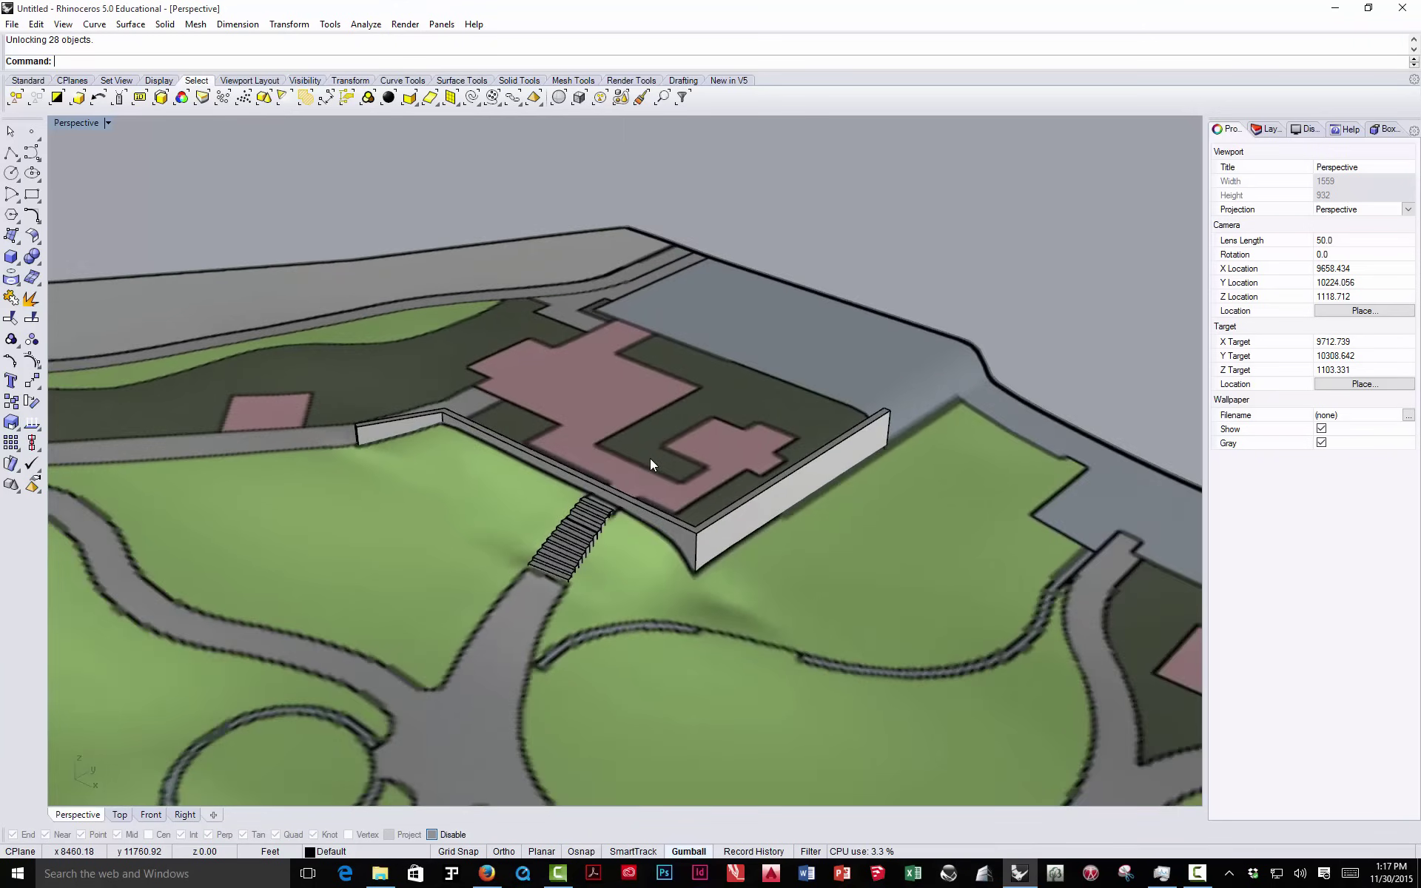
scroll(649, 458, down, 5)
right_drag(622, 422, 574, 532)
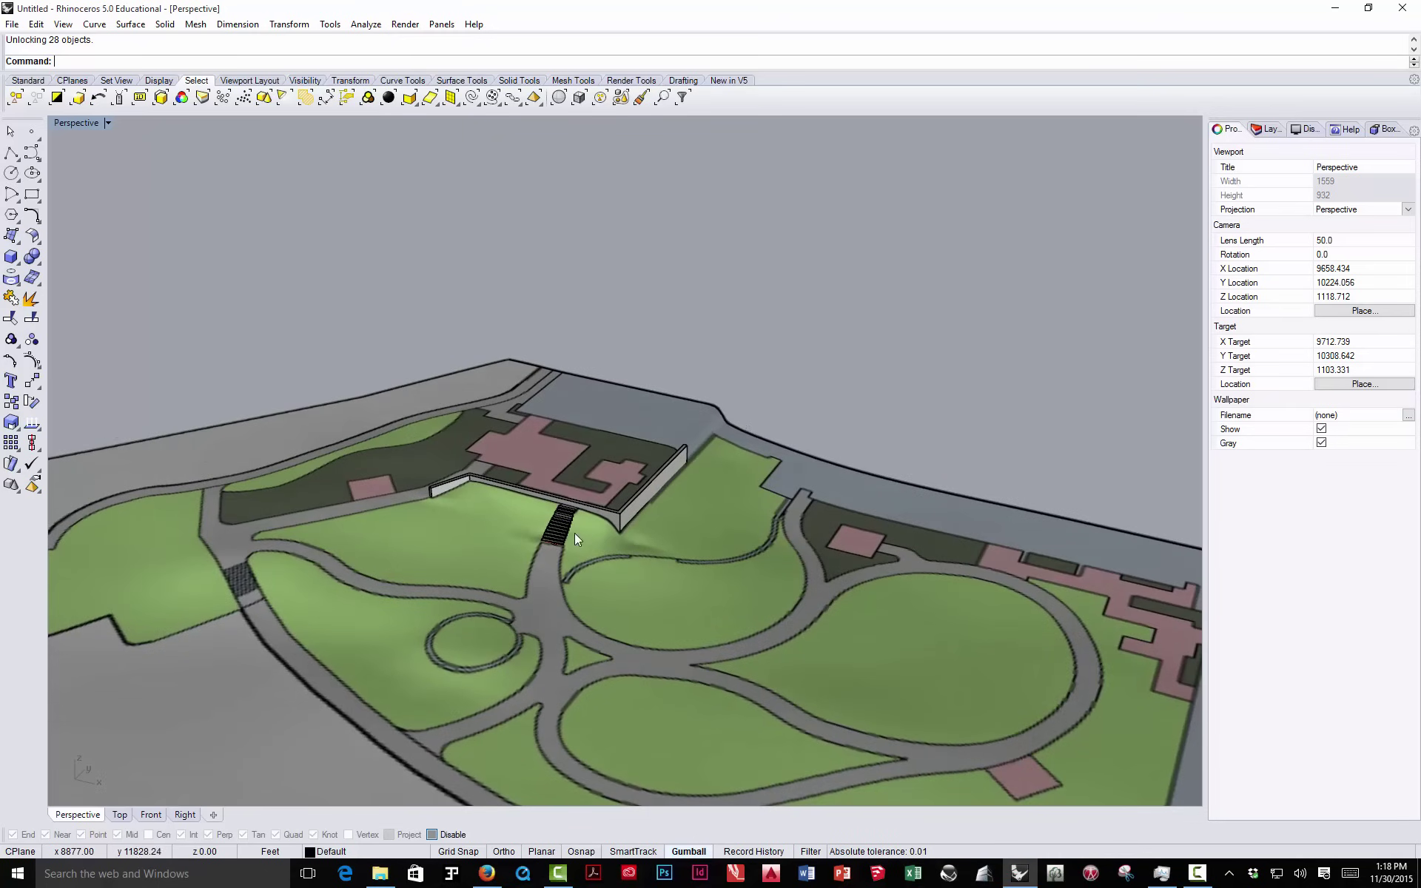
scroll(627, 505, up, 5)
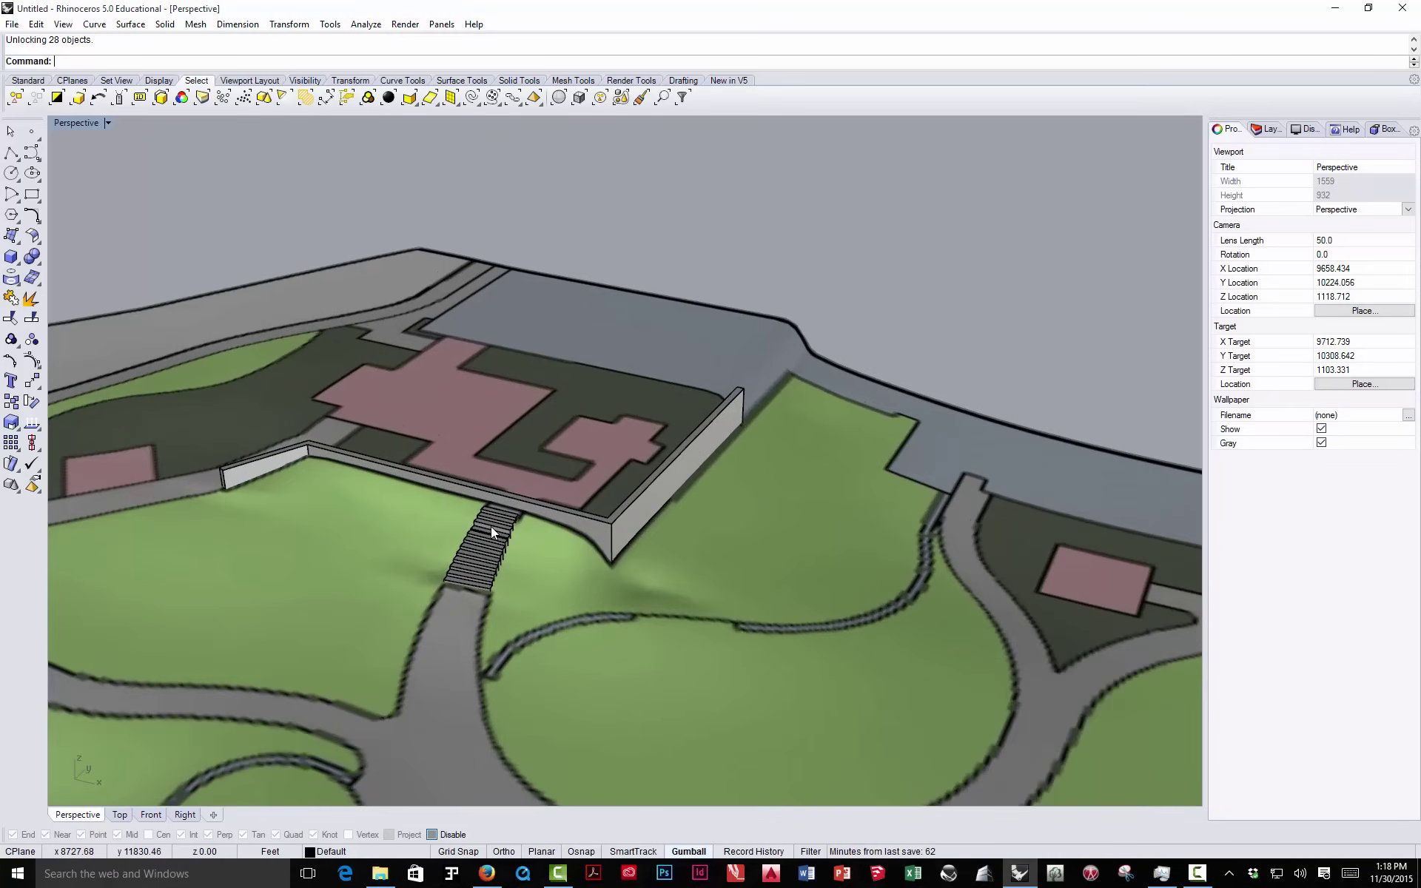
- Examine the overall site terrain, including the second stair area at the far end of the paths
scroll(535, 508, down, 5)
scroll(348, 500, up, 5)
scroll(476, 498, down, 4)
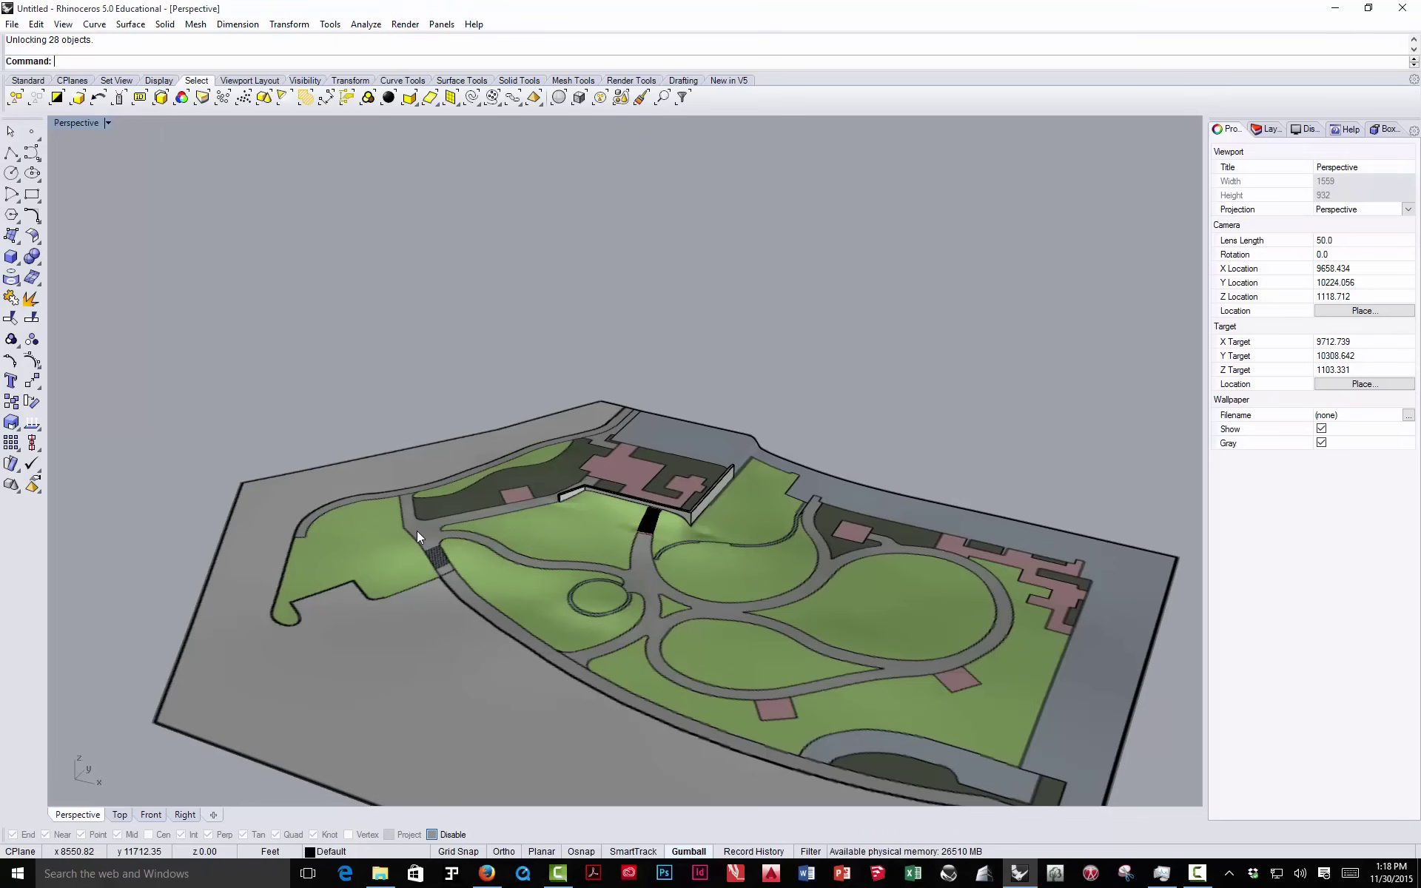
scroll(436, 477, down, 4)
scroll(491, 484, up, 6)
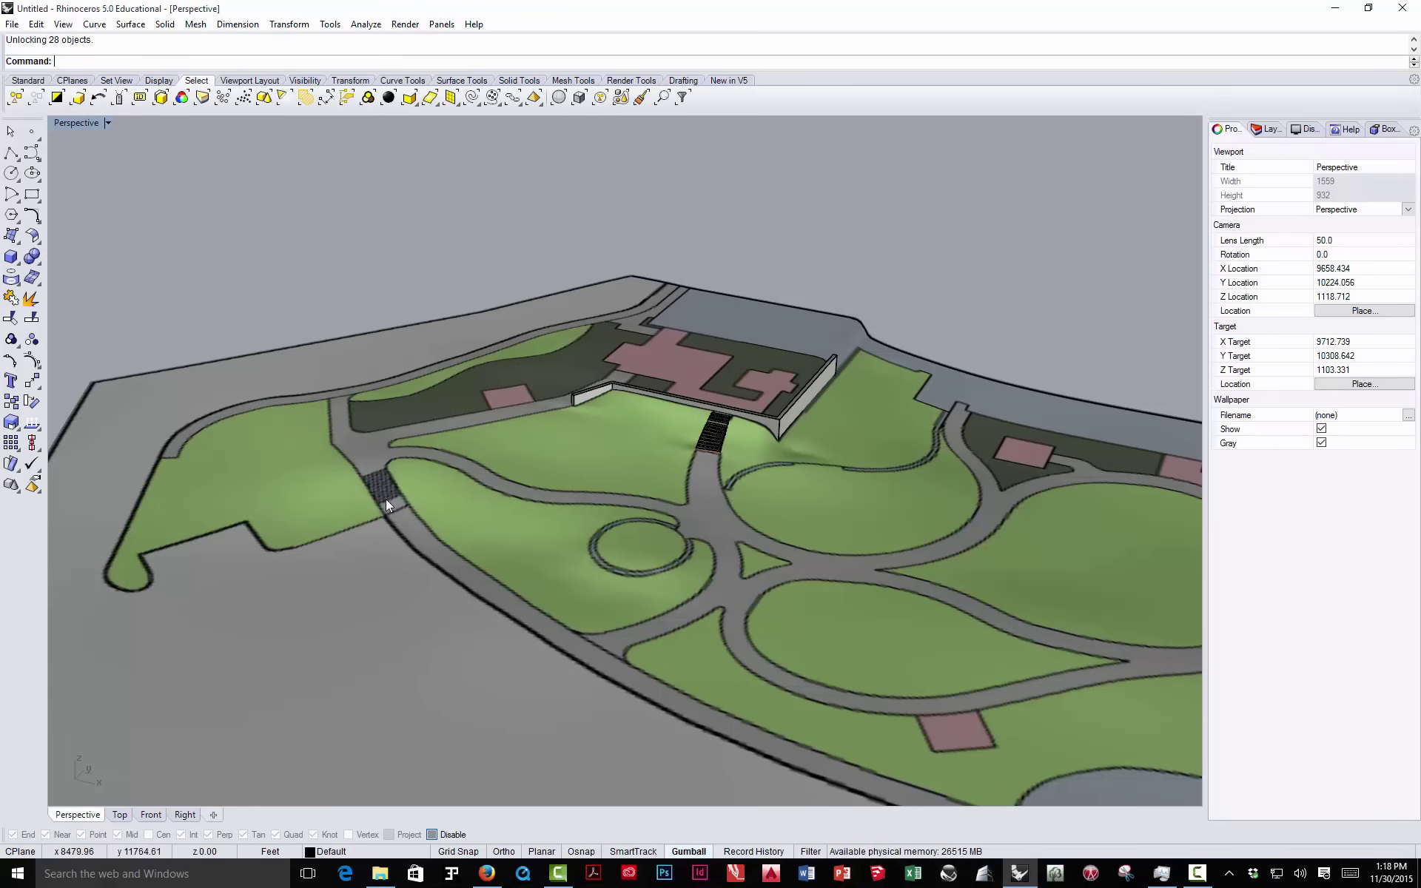
scroll(384, 479, up, 5)
scroll(385, 478, down, 4)
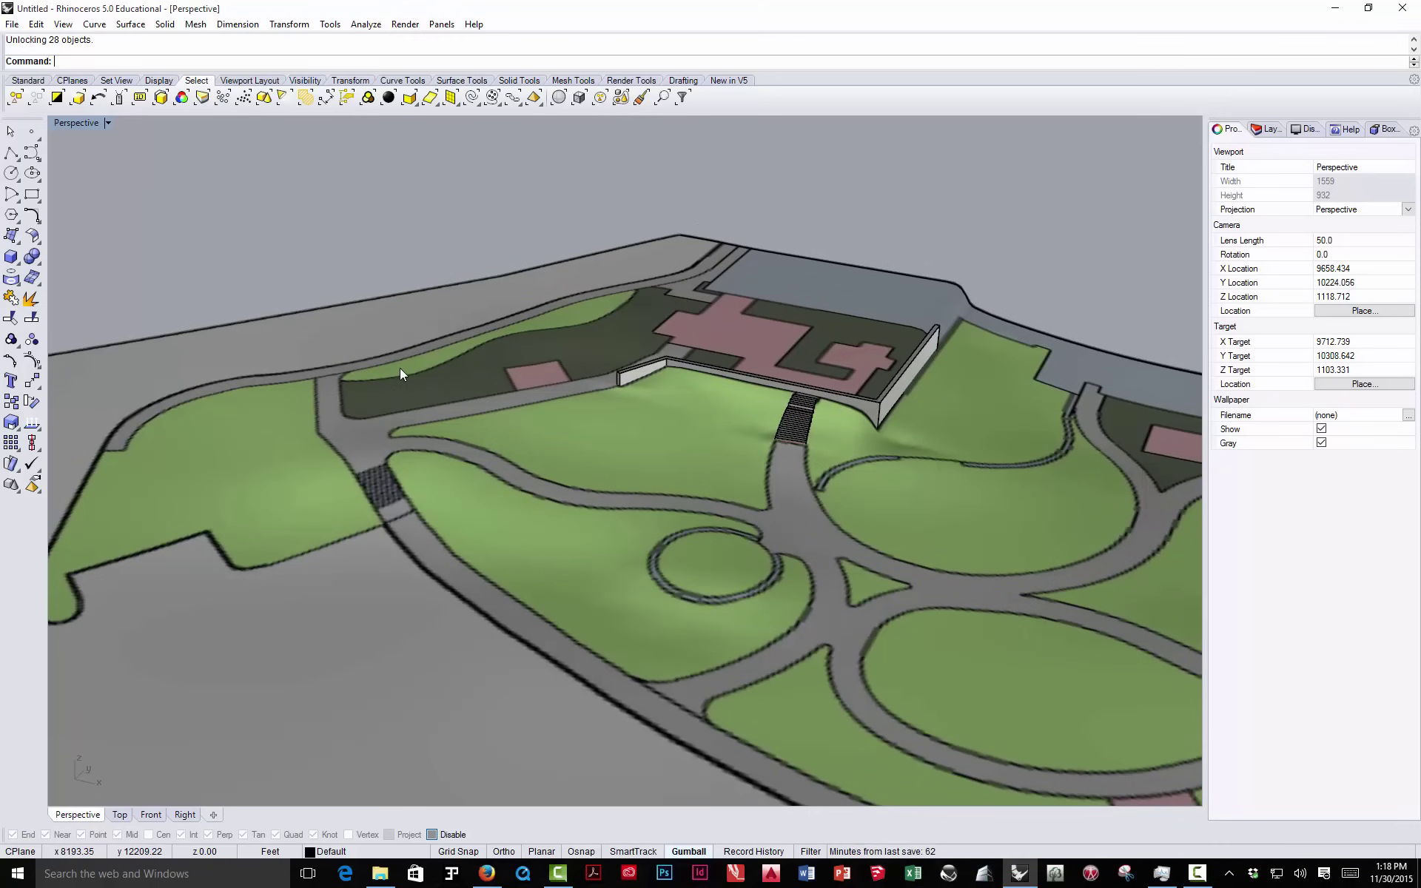
scroll(494, 339, down, 5)
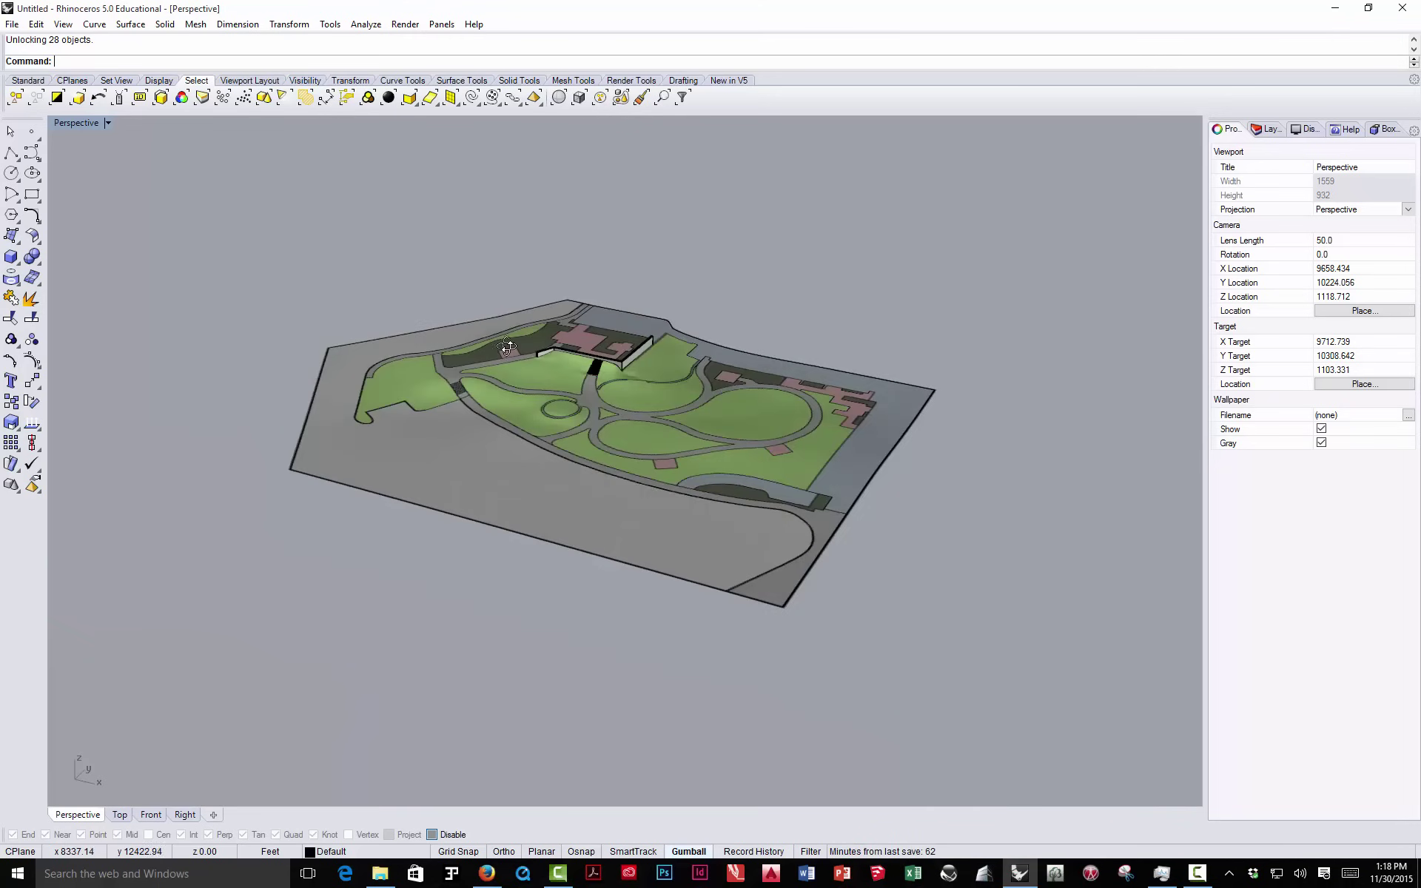
mouse_move(496, 339)
right_down()
mouse_move(478, 393)
mouse_move(513, 357)
right_up()
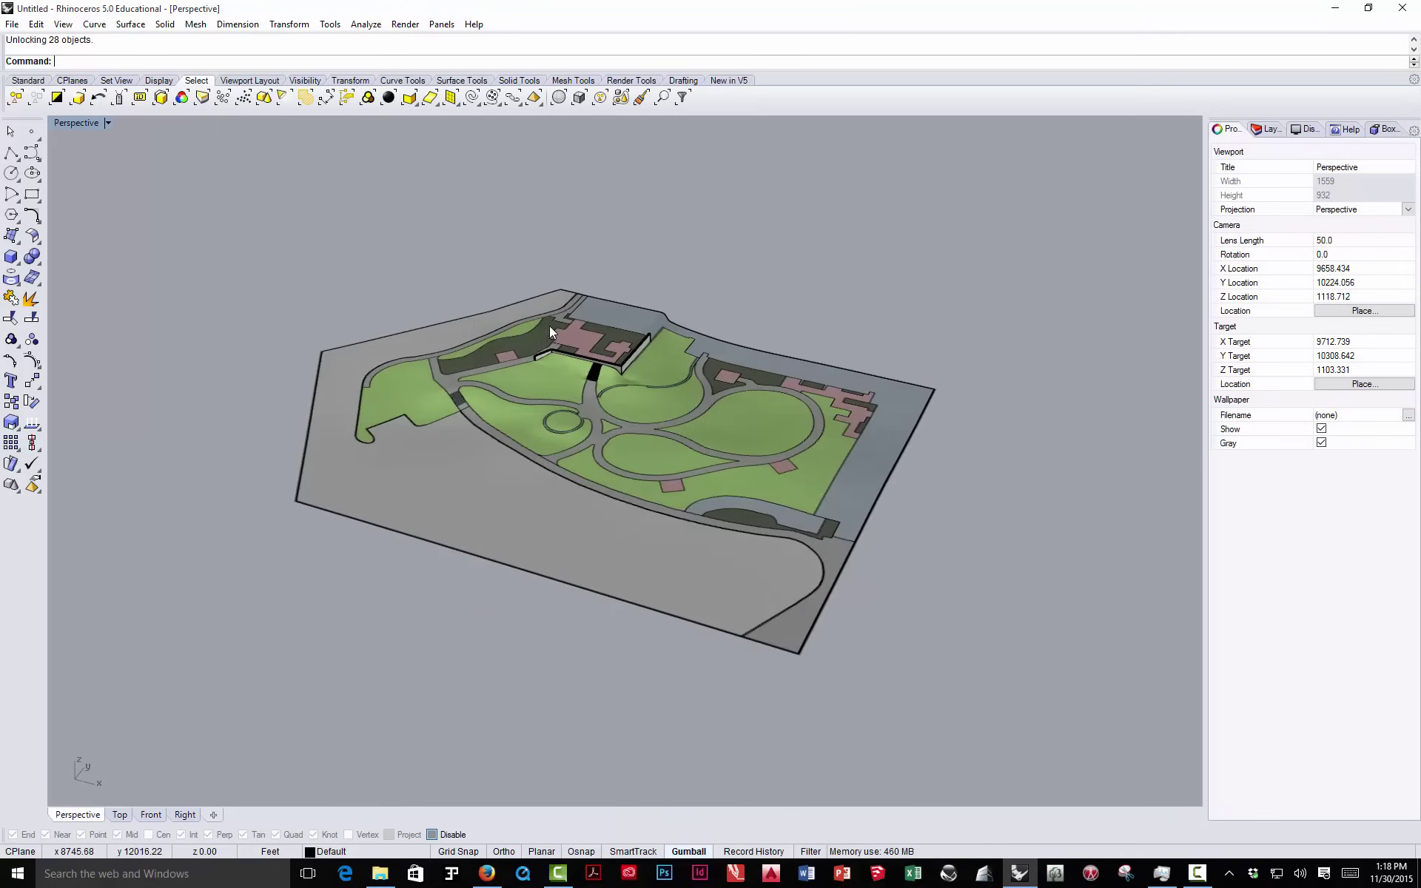
- Split the terrain surface using all the site plan curves lying below it as cutting objects
scroll(562, 318, down, 5)
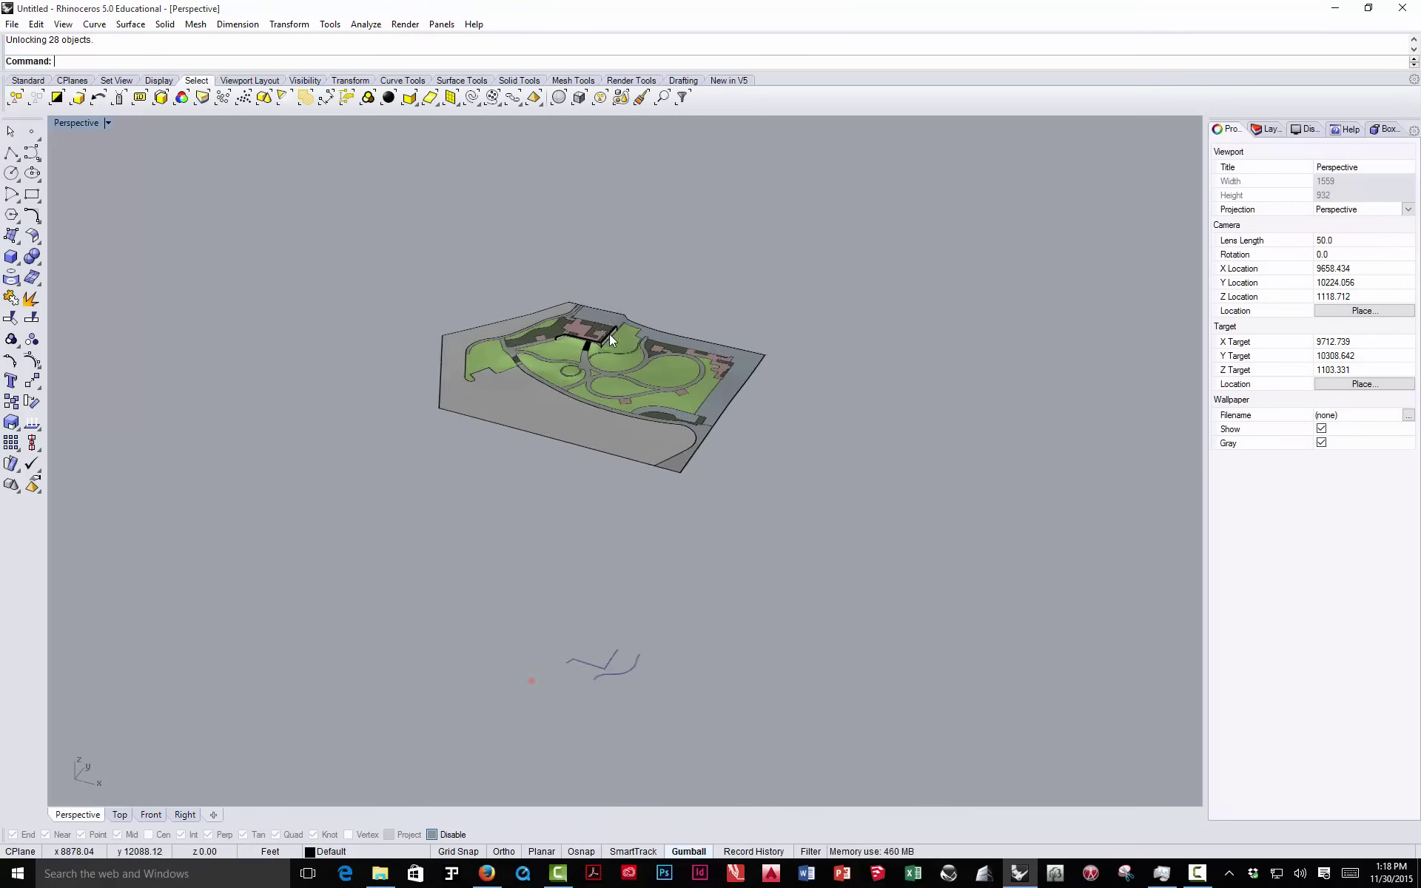
scroll(636, 481, down, 8)
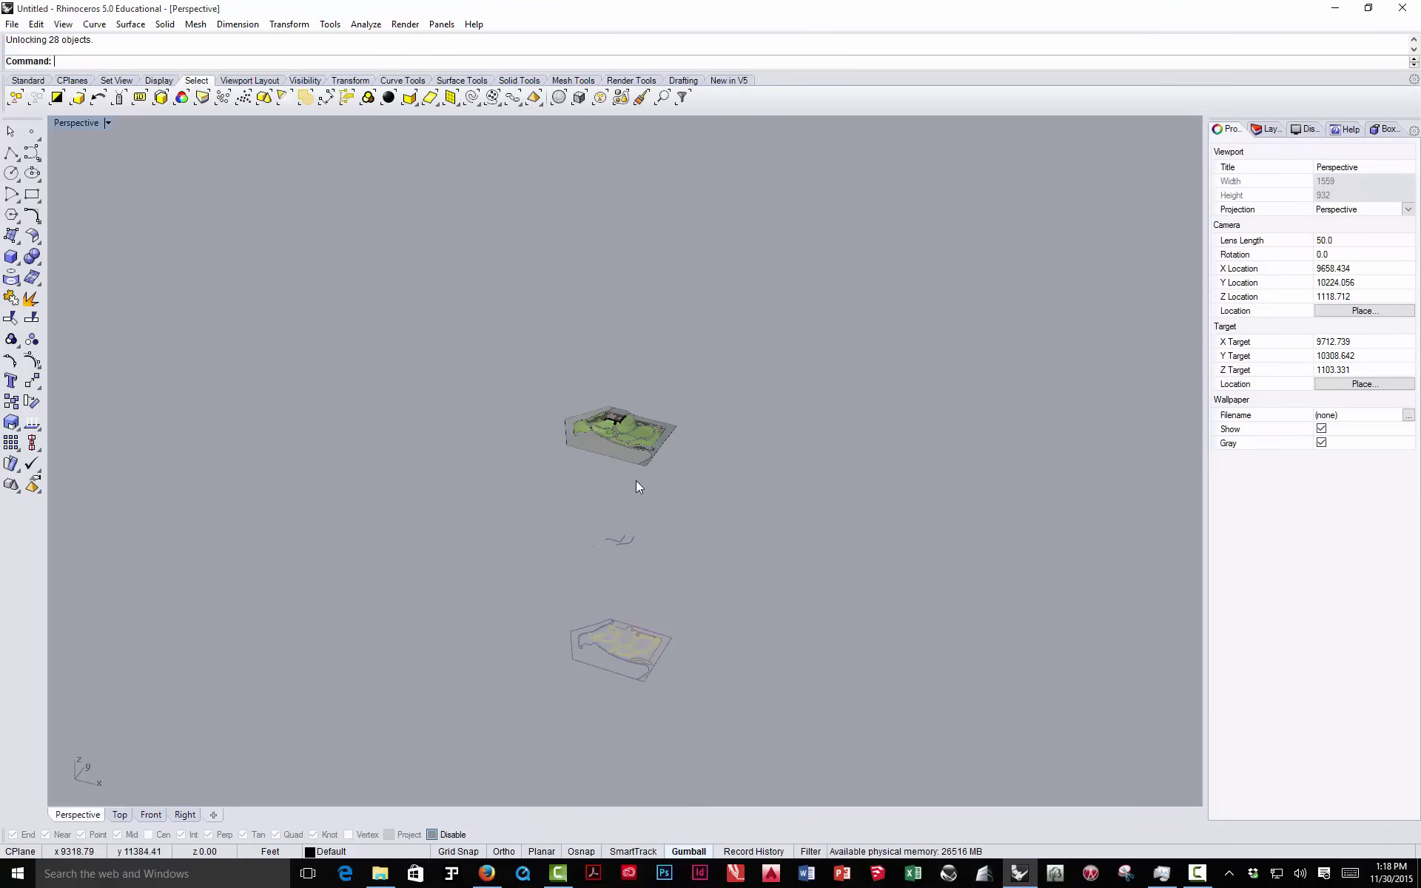
scroll(625, 683, up, 8)
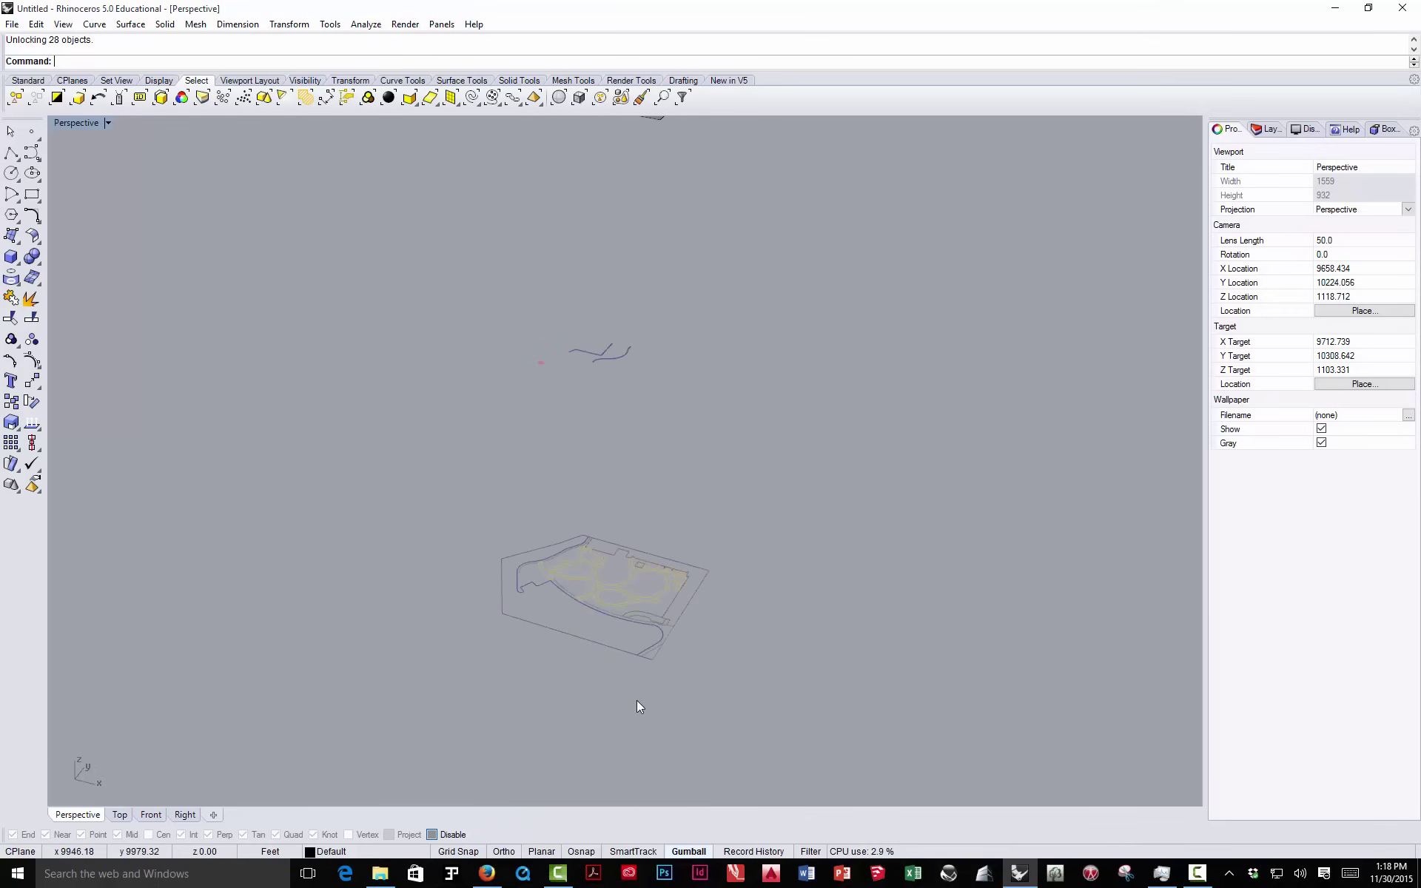
click(31, 318)
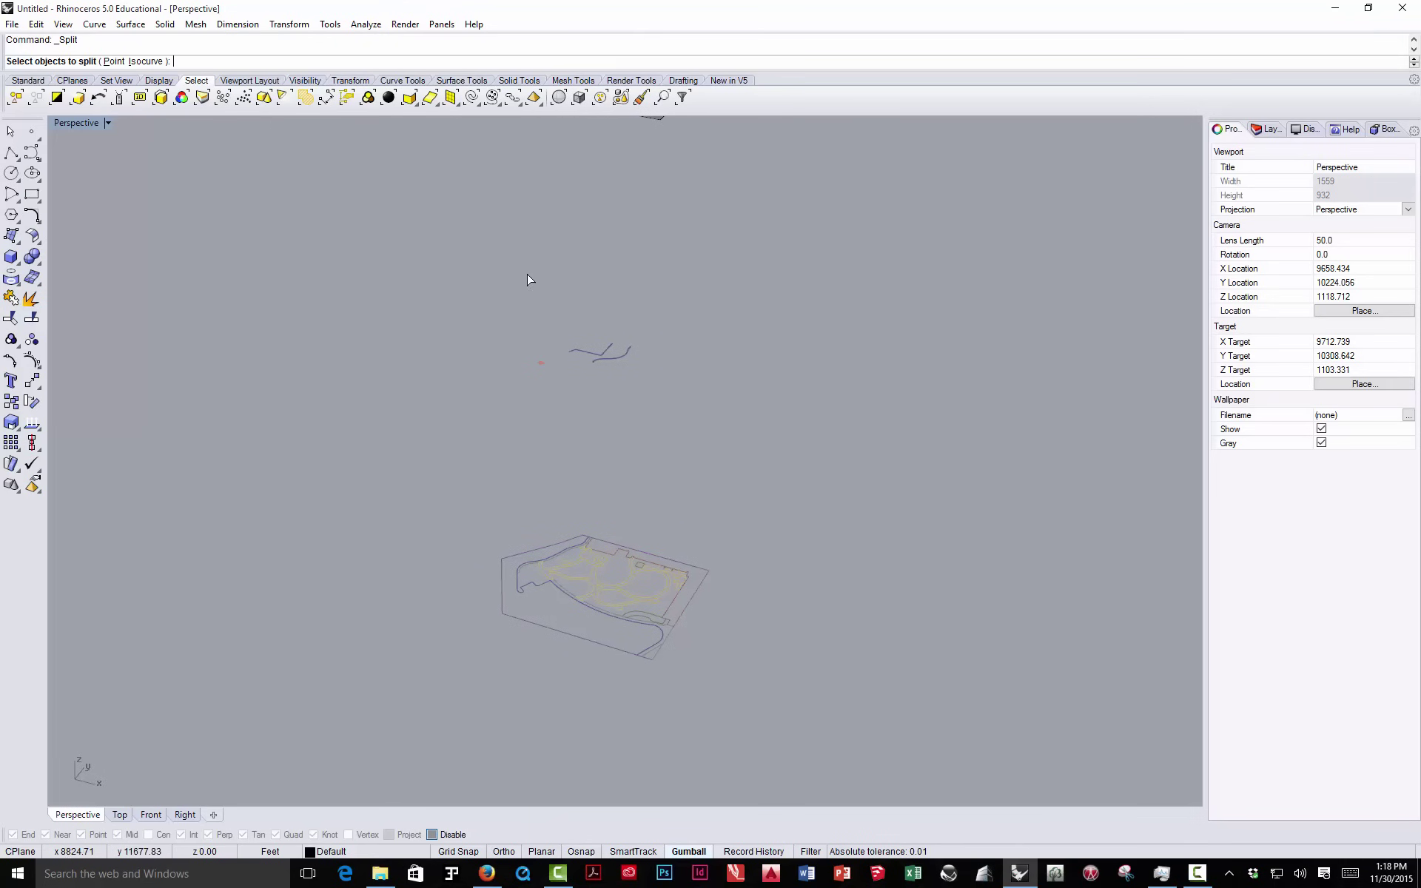
scroll(582, 308, down, 4)
click(581, 237)
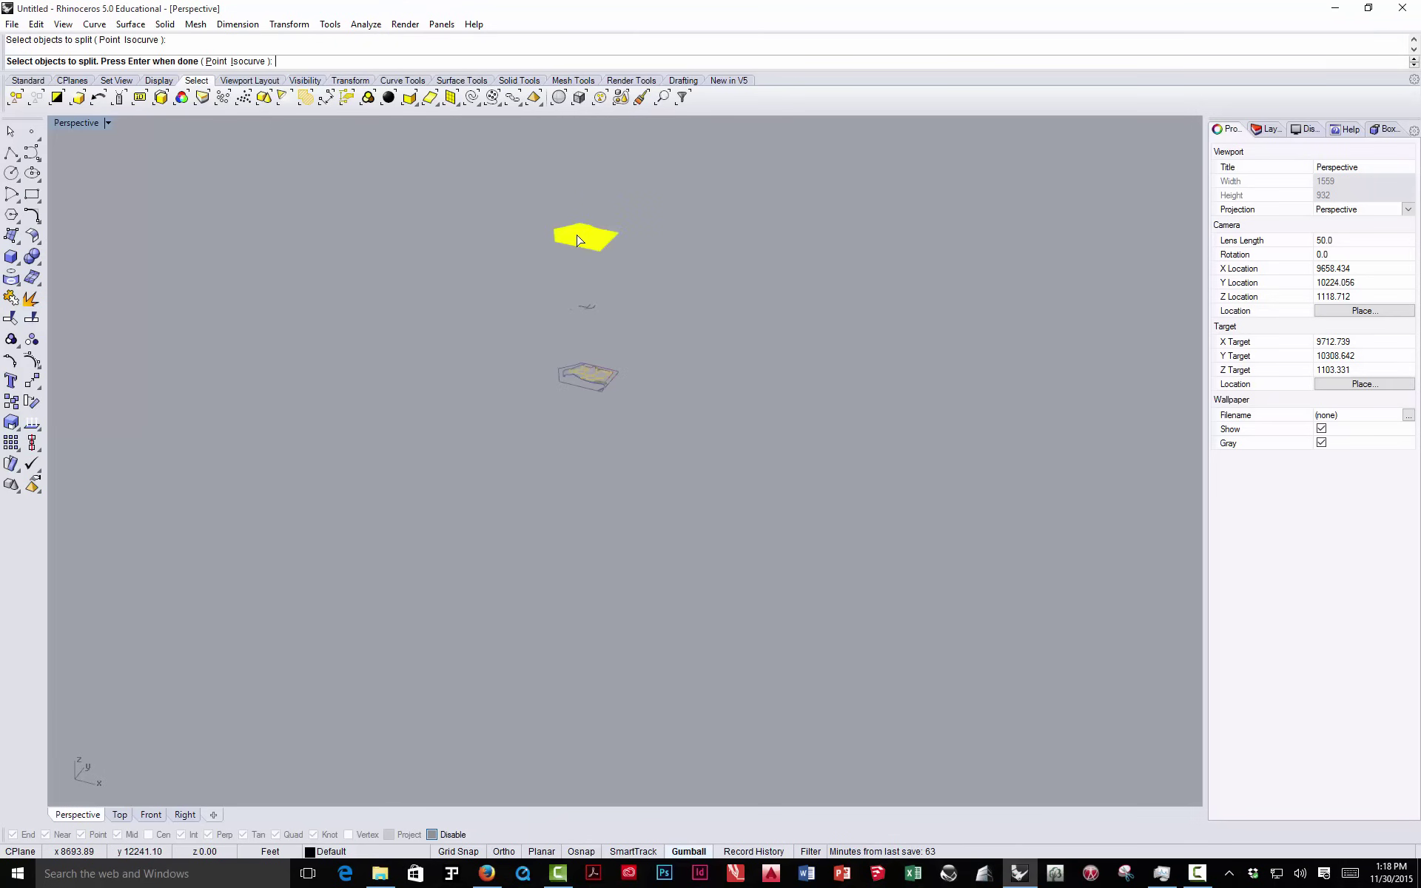
key(Return)
scroll(562, 386, up, 3)
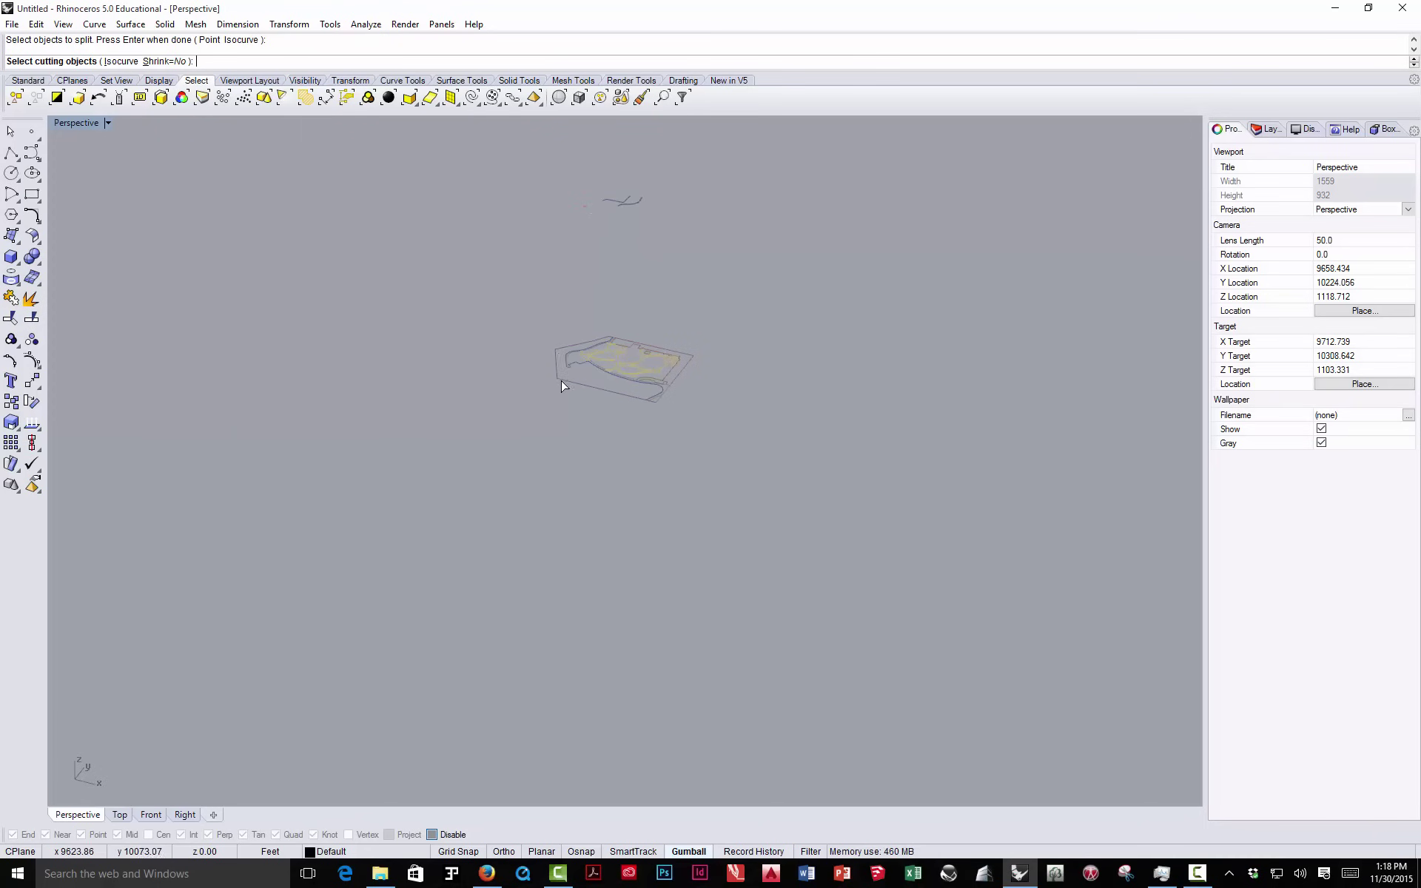
drag(709, 415, 710, 416)
key(Return)
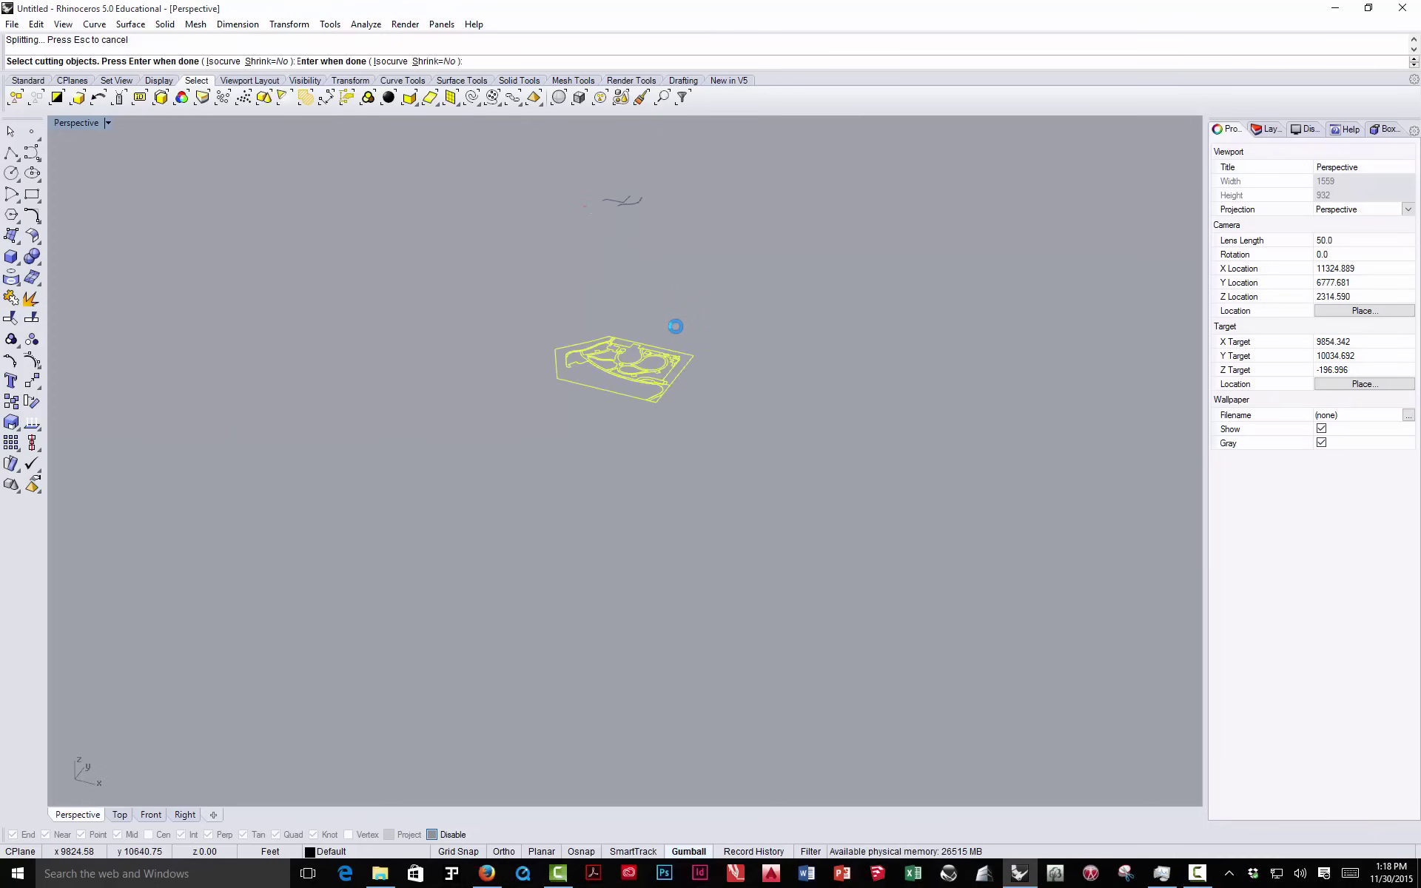
- Select individual lawn areas of the terrain to check that it is split along the plan outlines
shift+right_drag(618, 190, 618, 464)
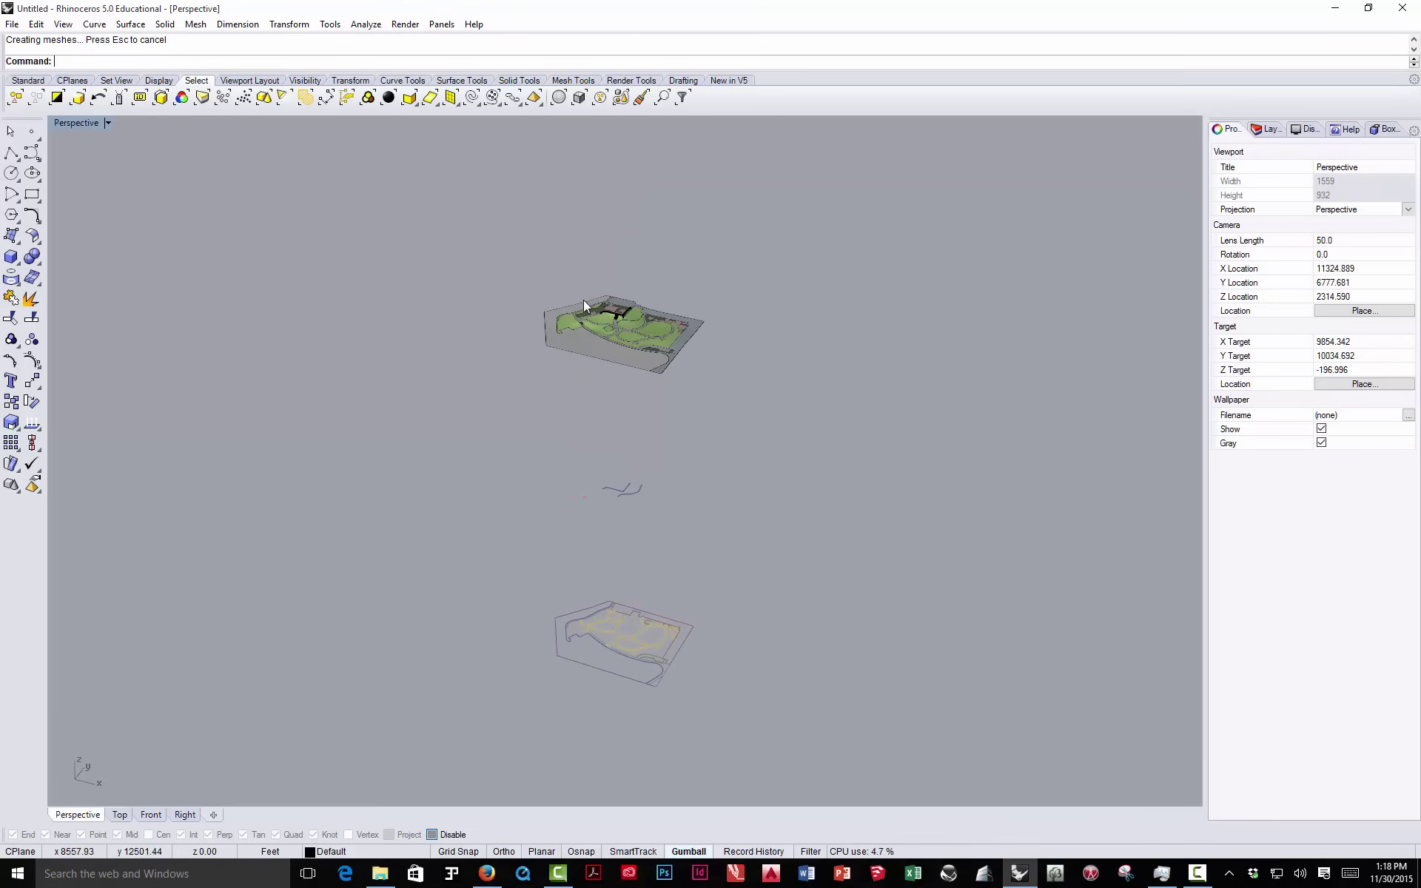
scroll(585, 303, up, 10)
click(599, 326)
click(718, 295)
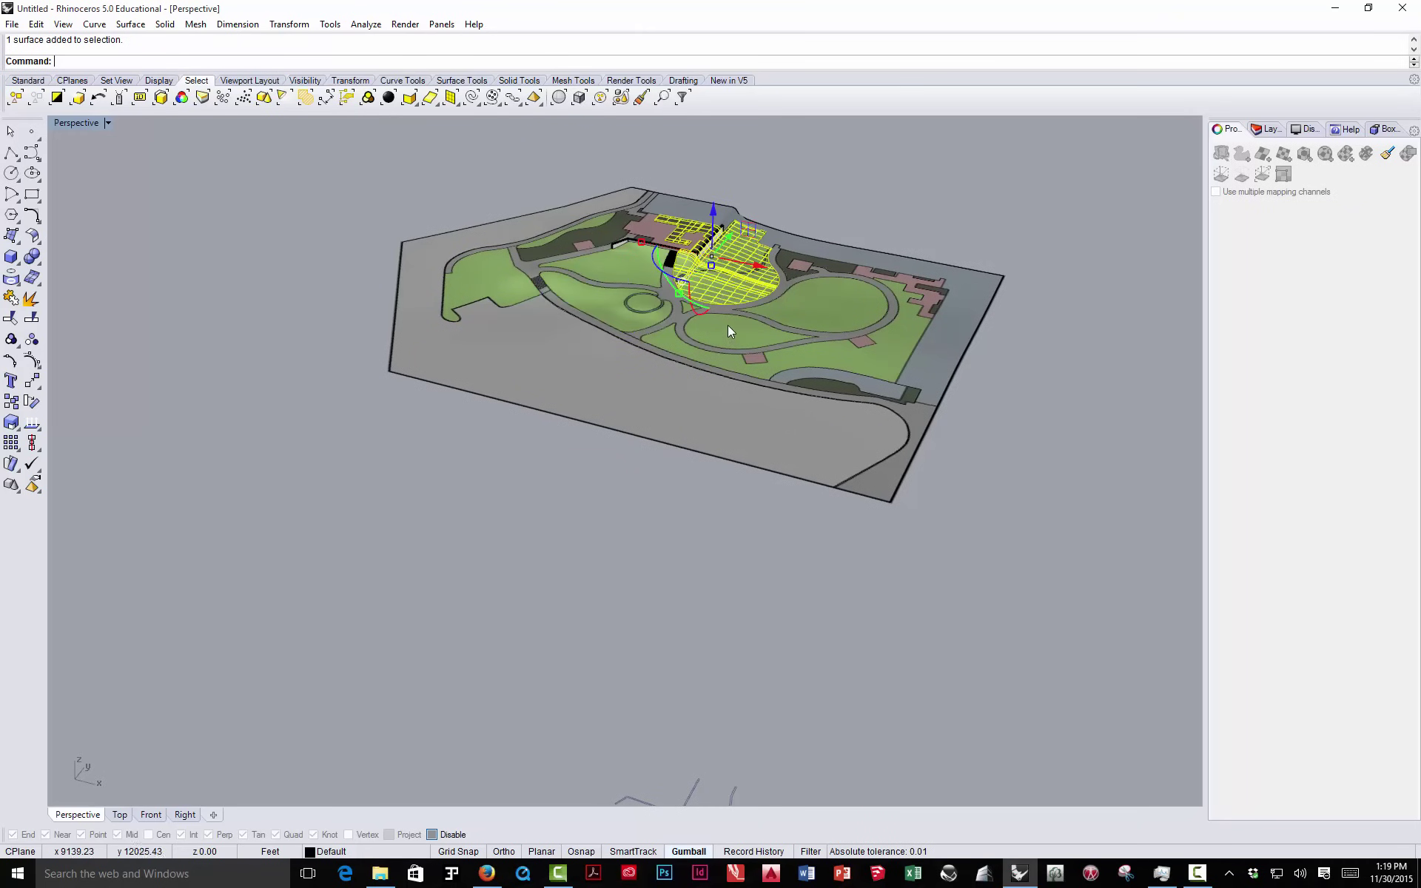
click(726, 326)
click(806, 305)
scroll(672, 176, up, 10)
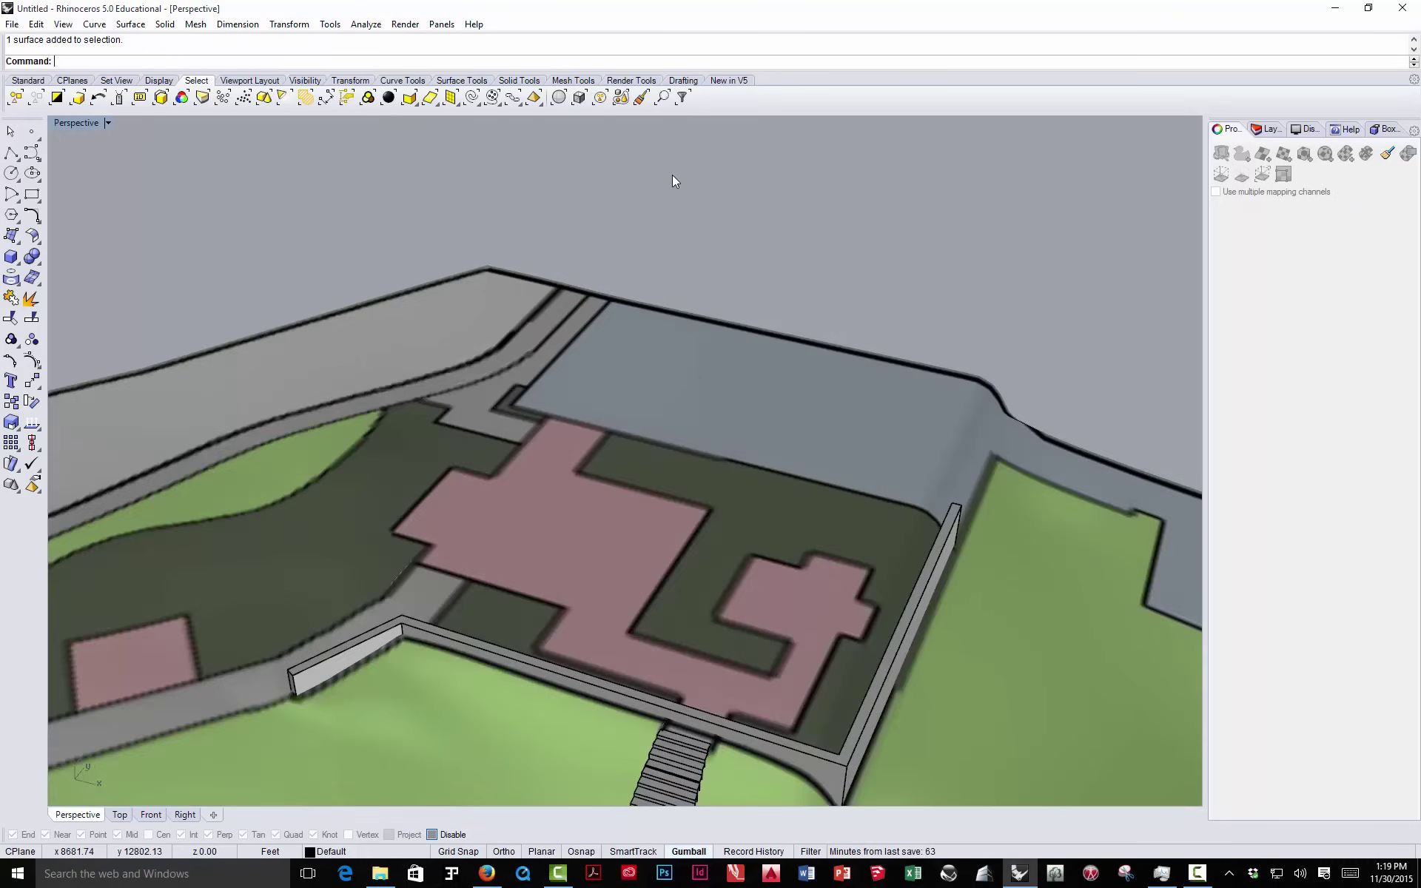
- Examine where the curved wall meets the lawn beside the staircase path, and compare it with the plan curves below
scroll(672, 182, down, 8)
scroll(679, 337, up, 10)
scroll(678, 342, down, 6)
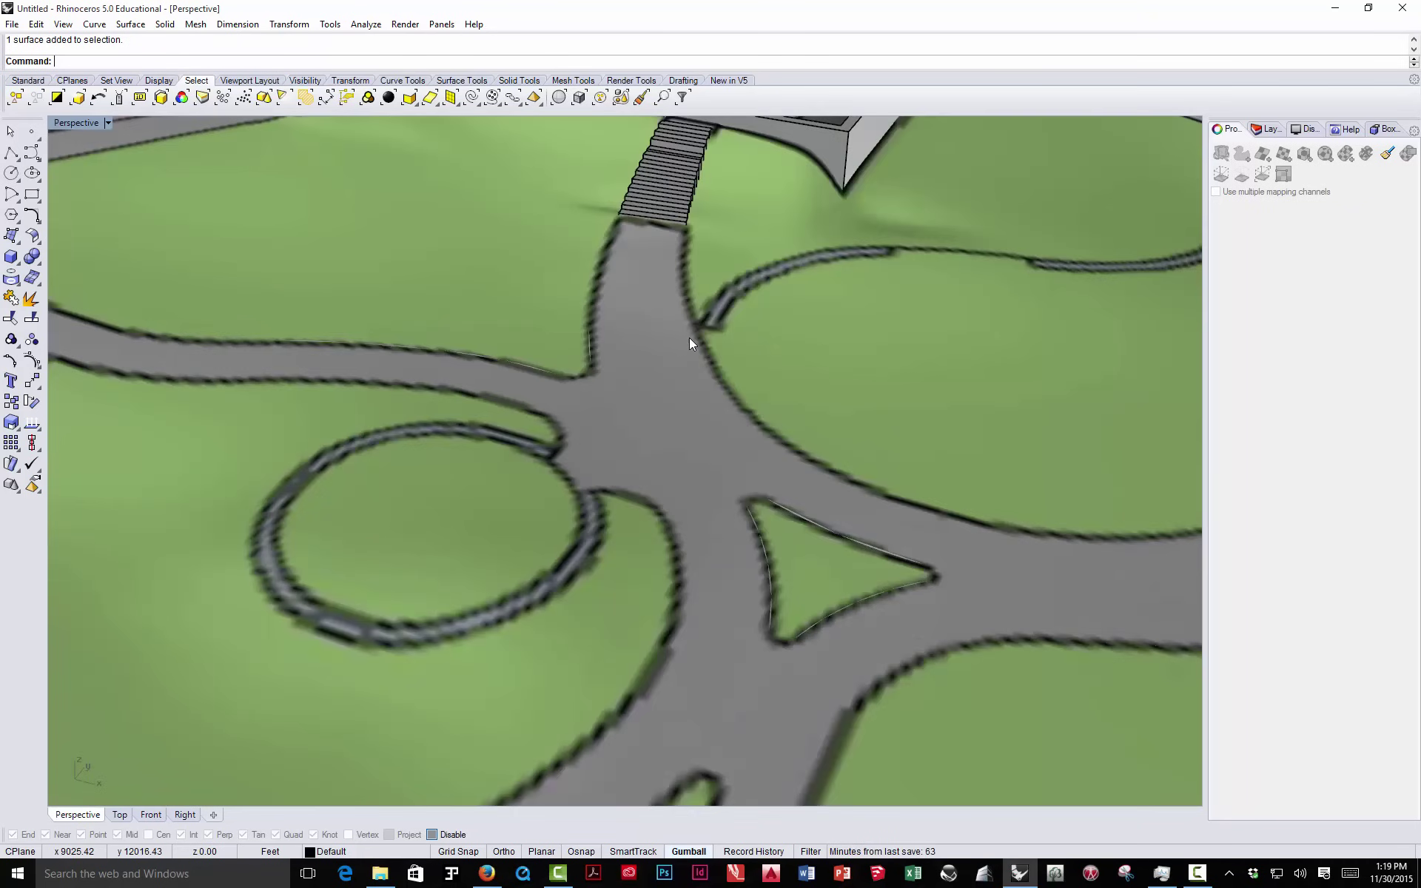
scroll(691, 333, up, 6)
scroll(761, 349, down, 6)
click(797, 362)
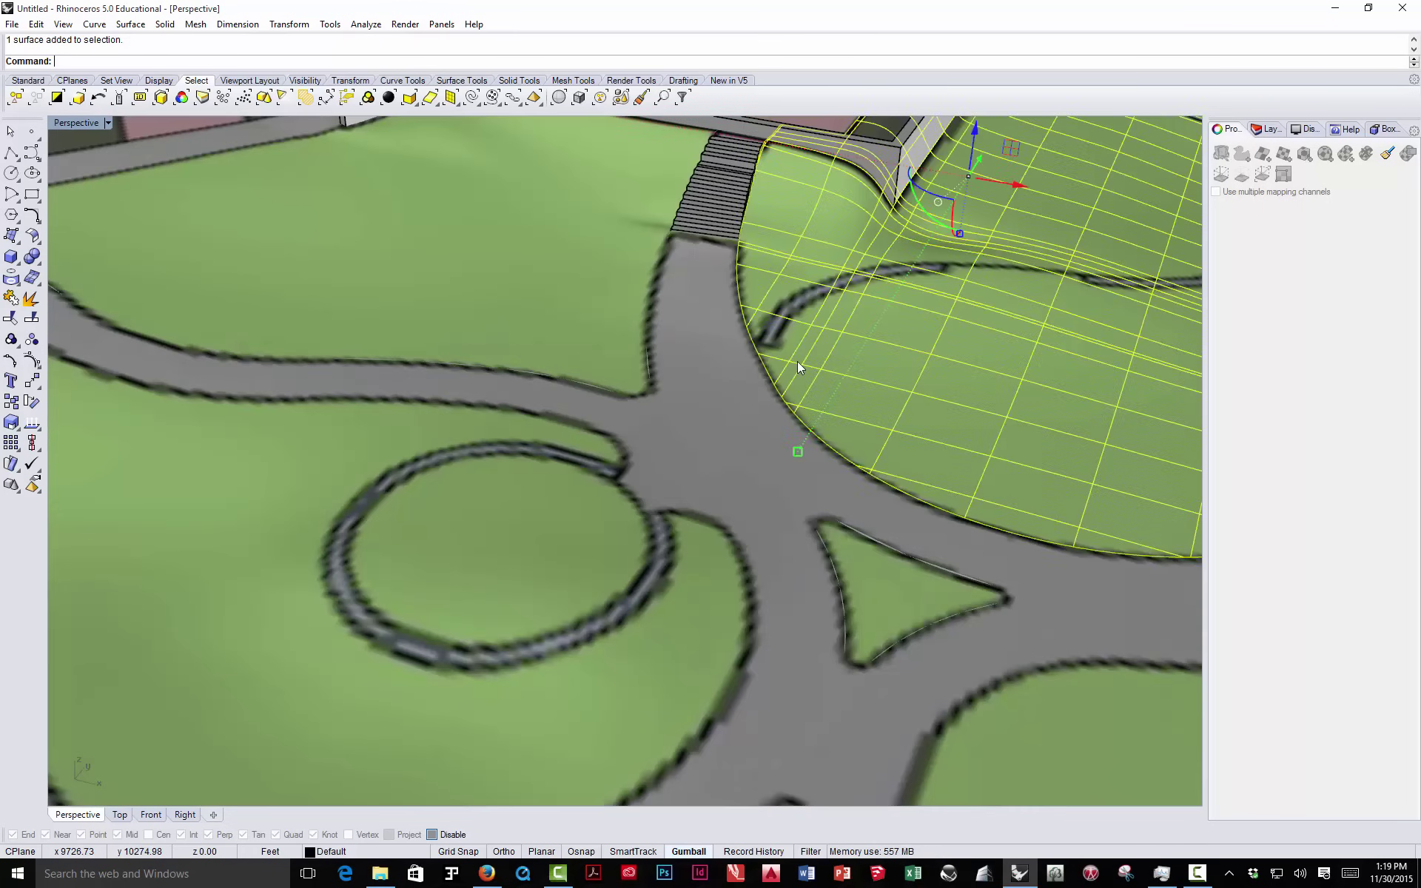
scroll(651, 304, down, 8)
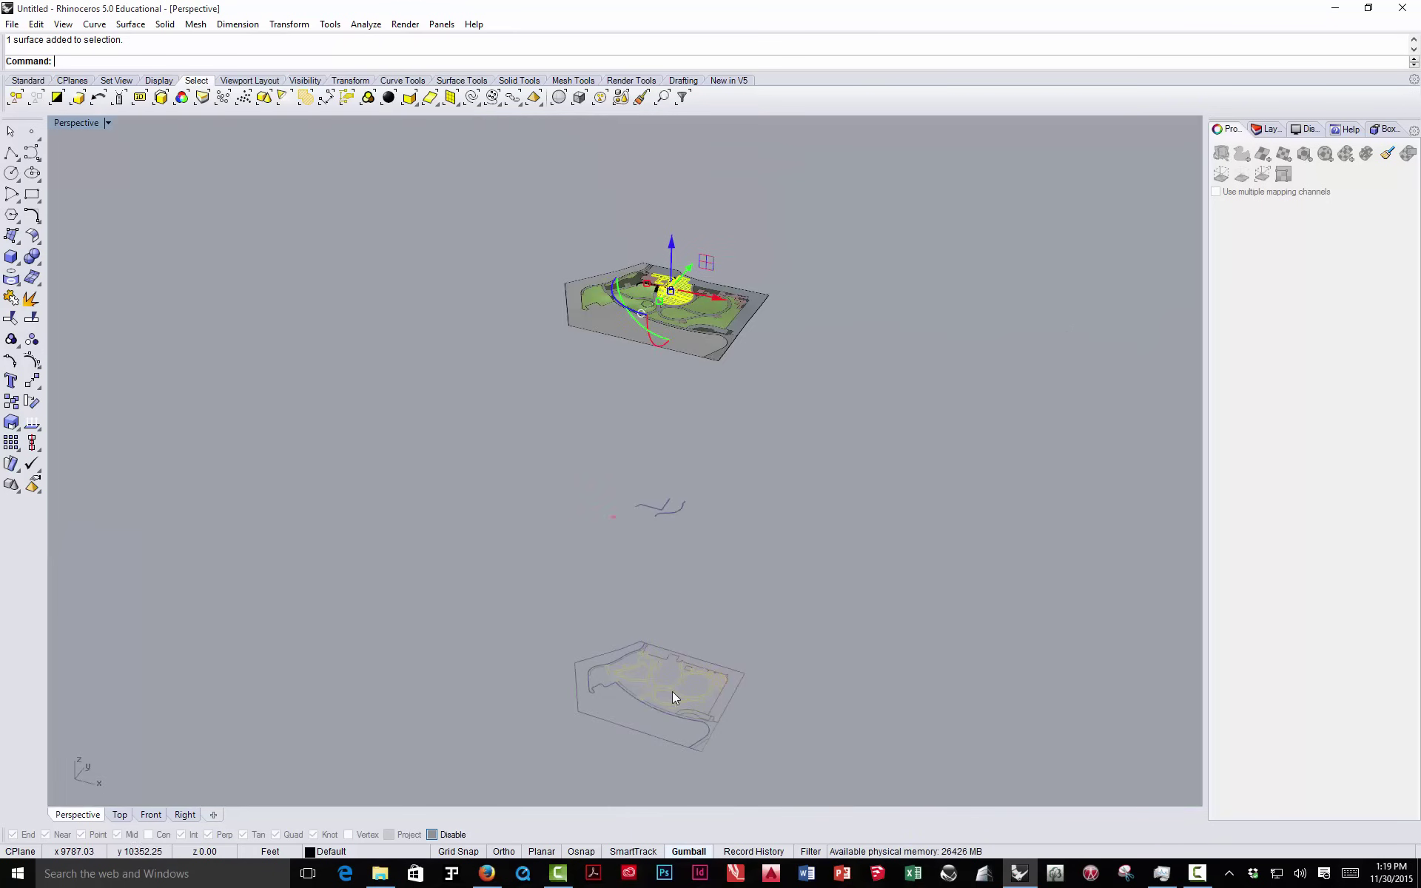
scroll(646, 721, up, 5)
scroll(660, 617, up, 8)
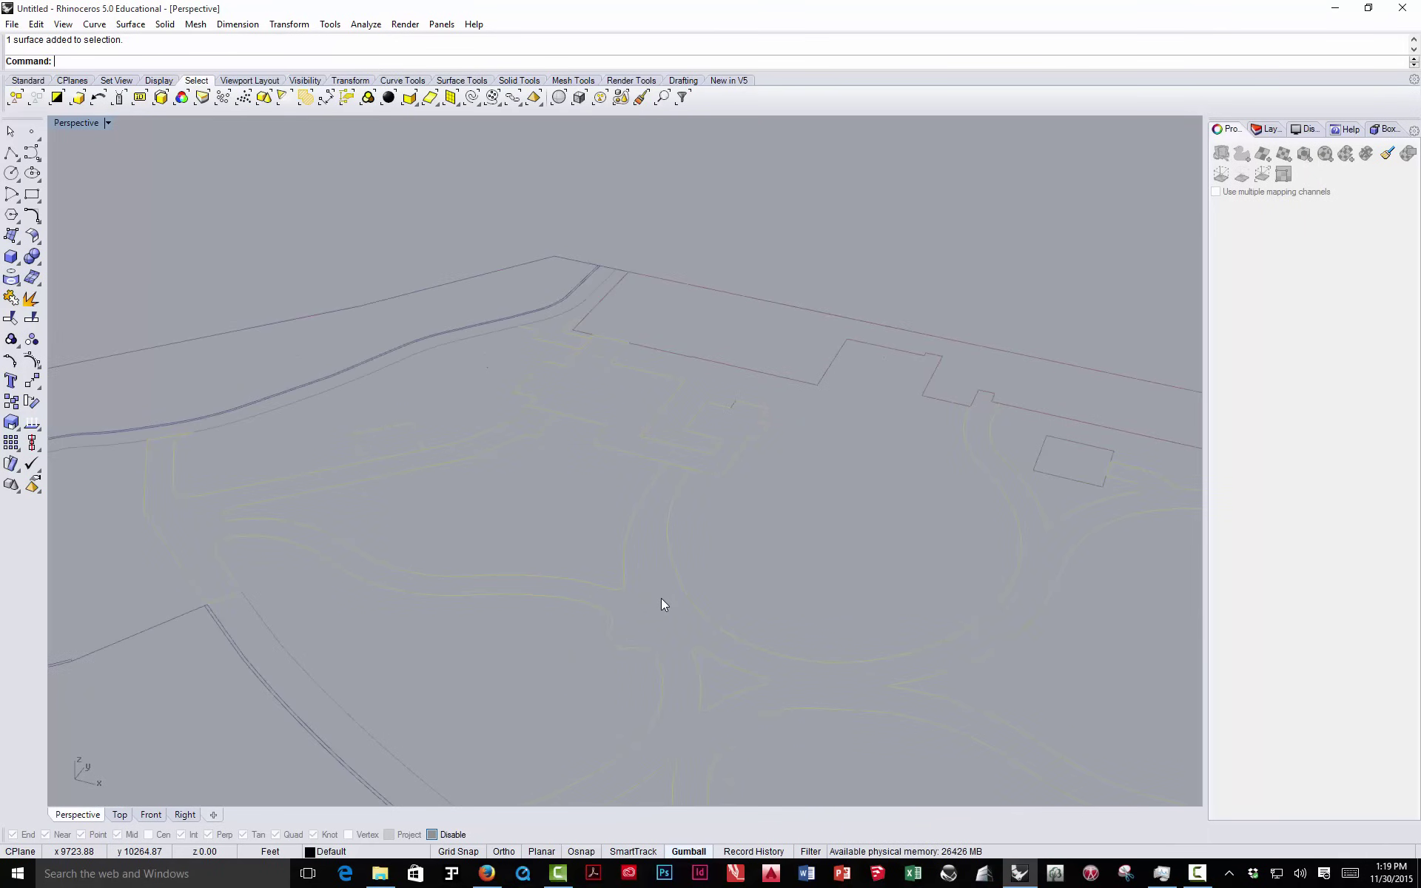
scroll(660, 603, down, 7)
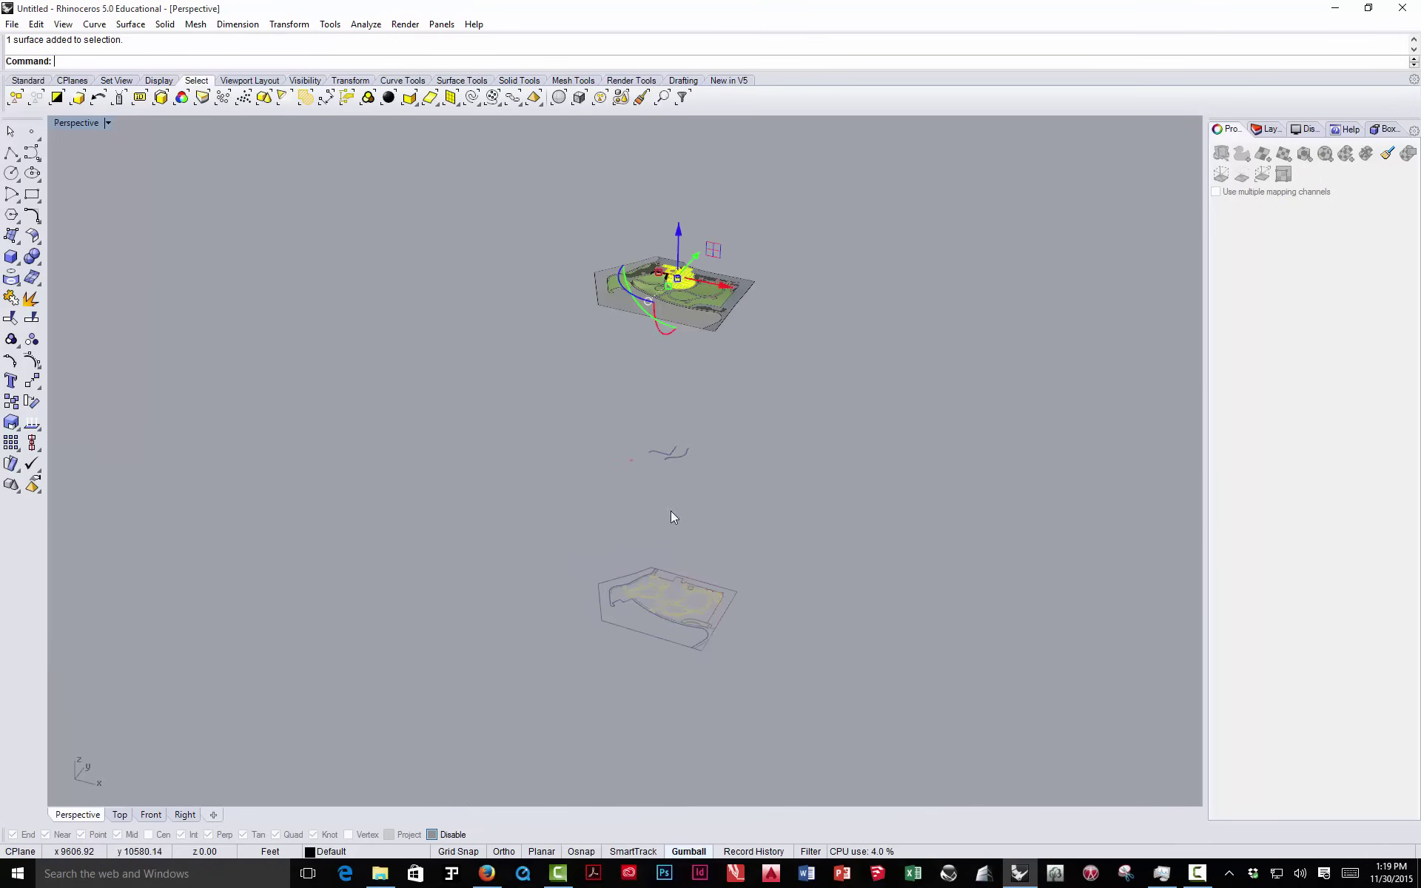
- Project the retaining wall outline curves floating above the site plan onto the construction plane, deleting the input objects
scroll(672, 516, up, 3)
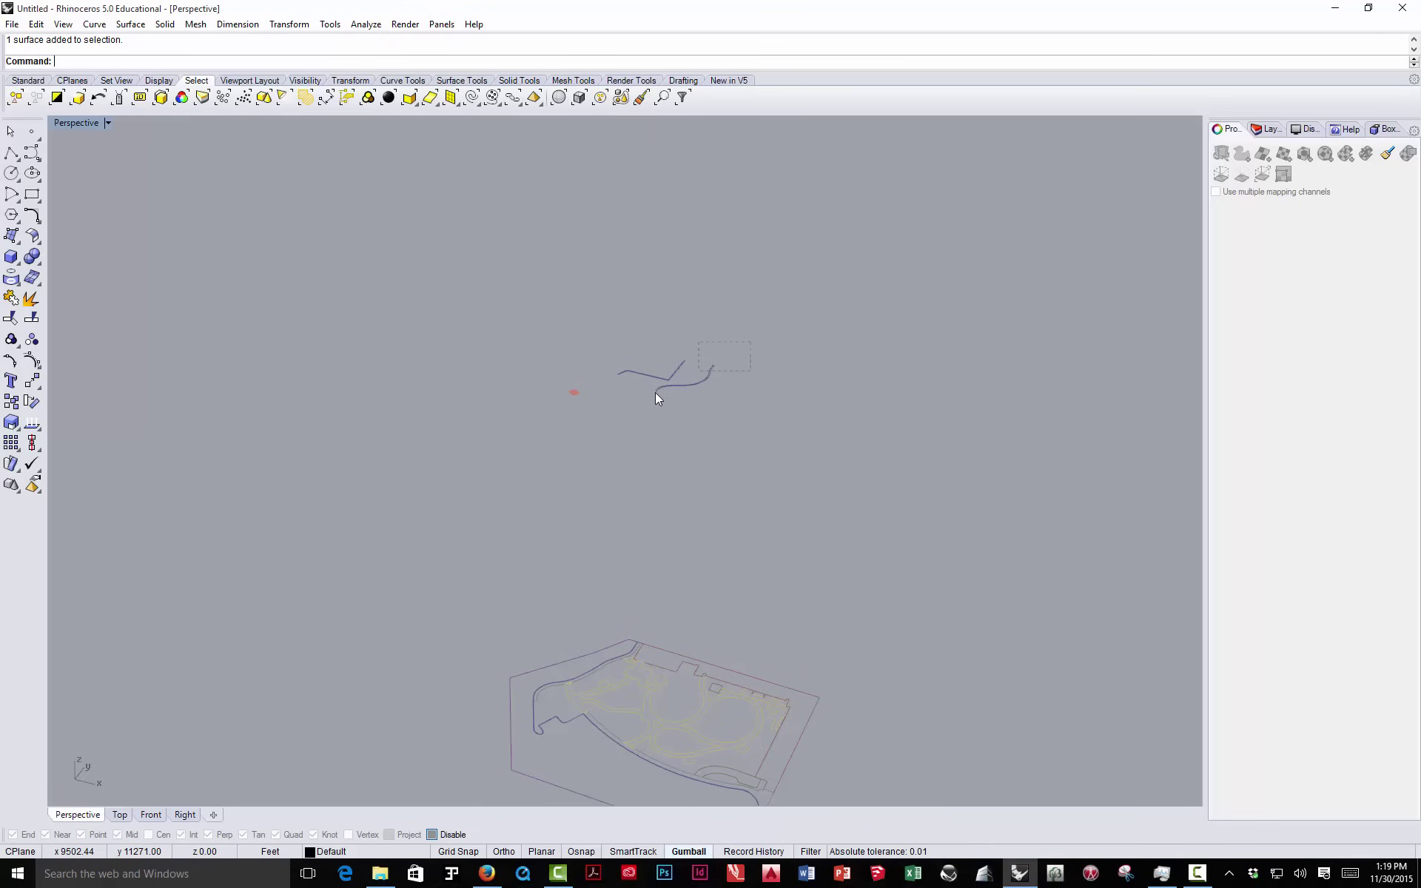
drag(656, 394, 610, 423)
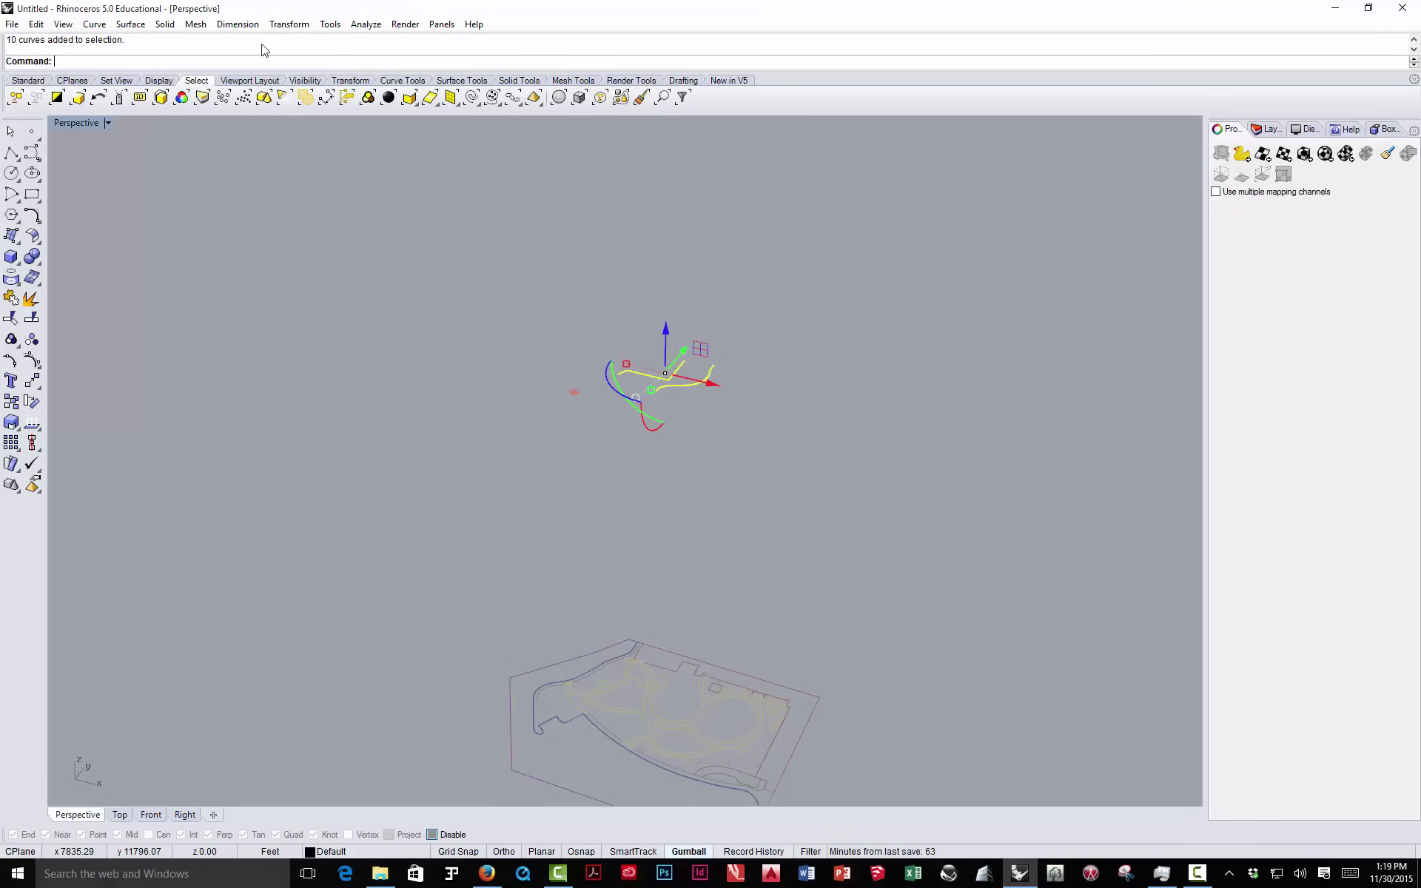
text(Prof)
text(j)
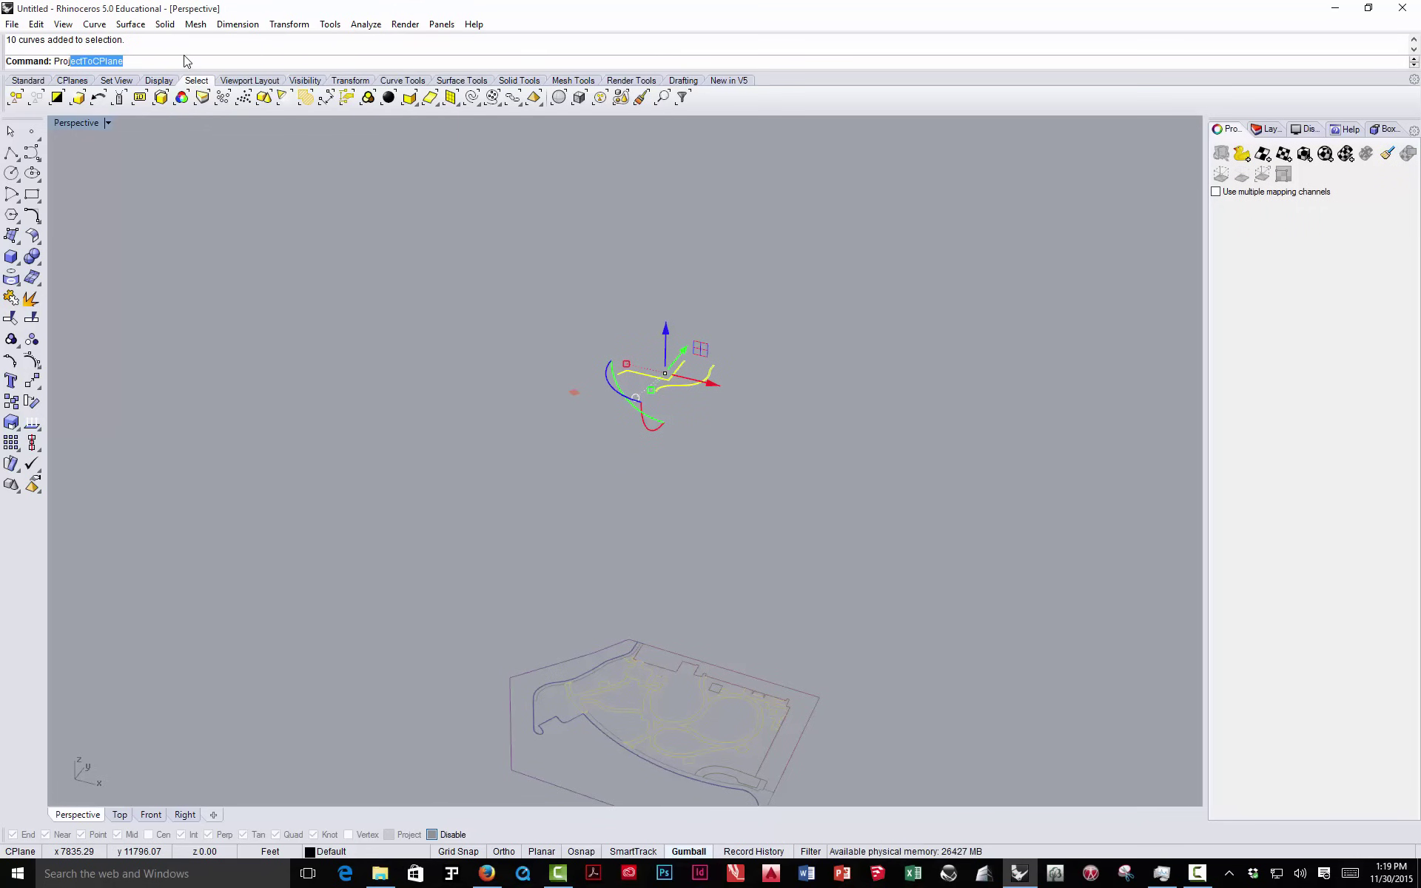
key(Return)
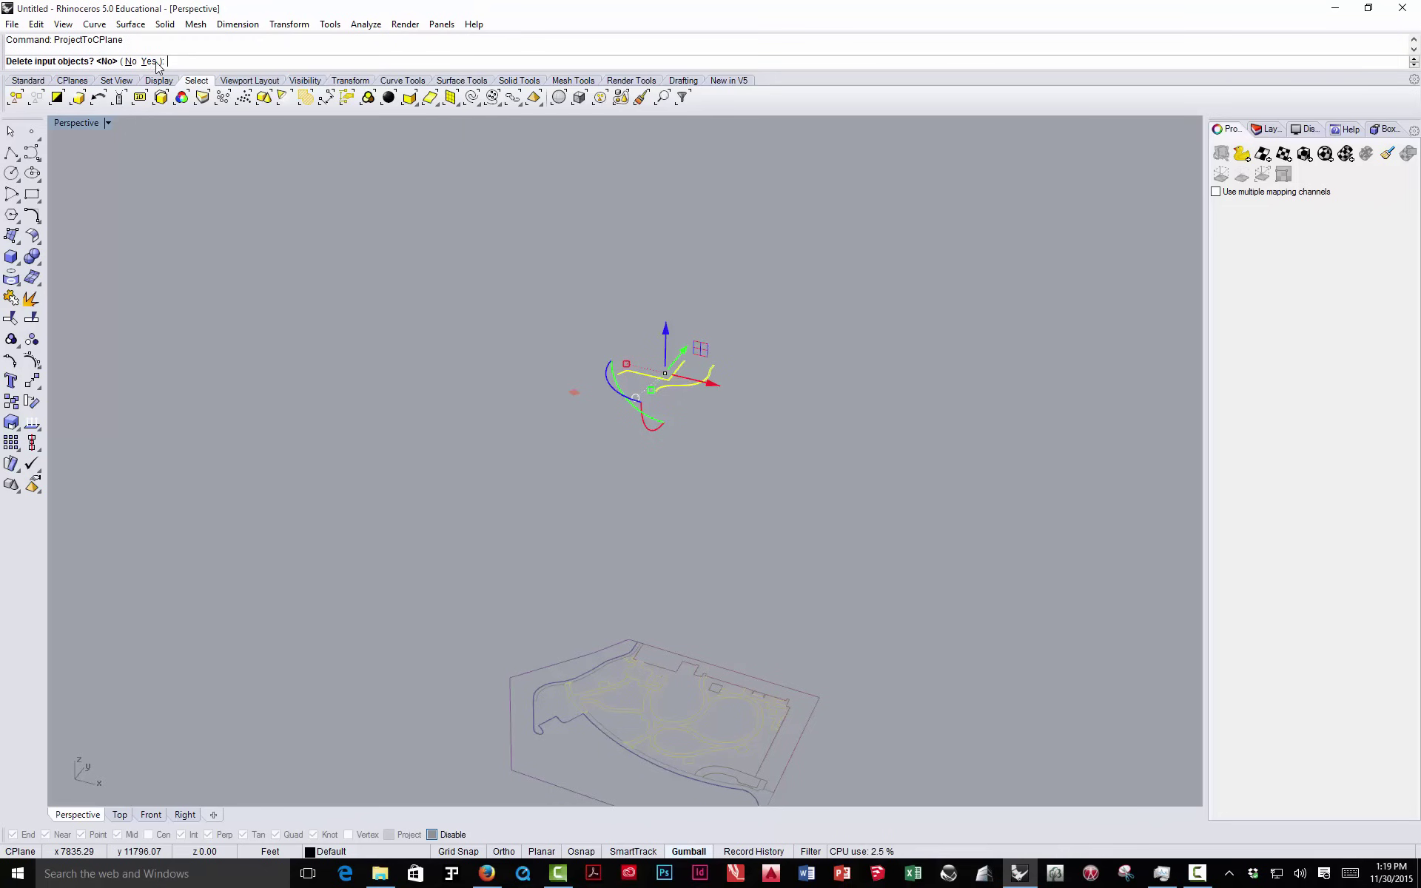
click(151, 61)
scroll(564, 282, down, 2)
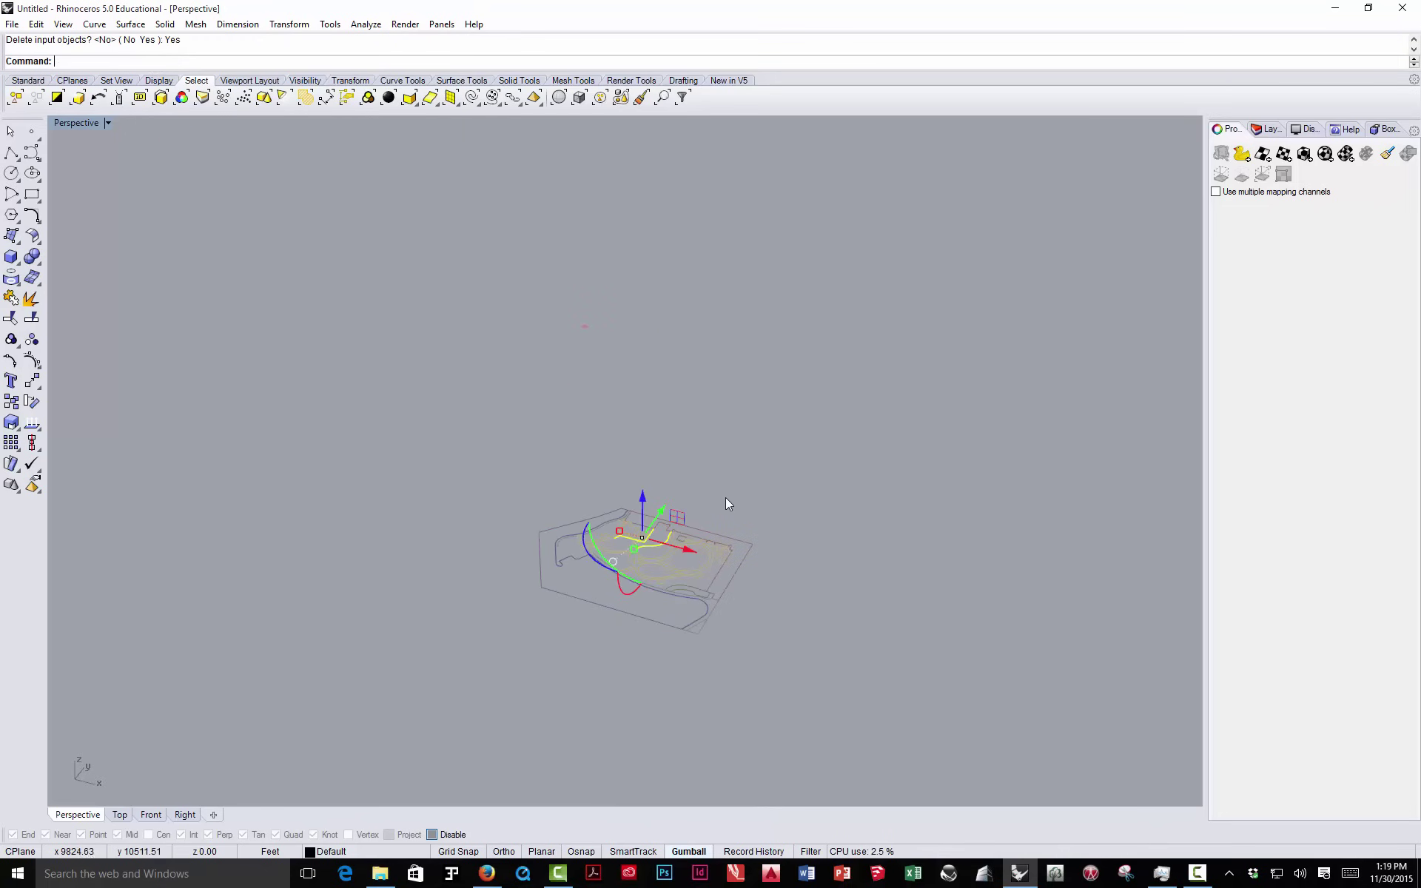
key(Escape)
- Enable object snaps and draw a short line from the curved wall outline's end corner perpendicular to the adjacent path edge
scroll(621, 543, up, 5)
scroll(653, 539, up, 5)
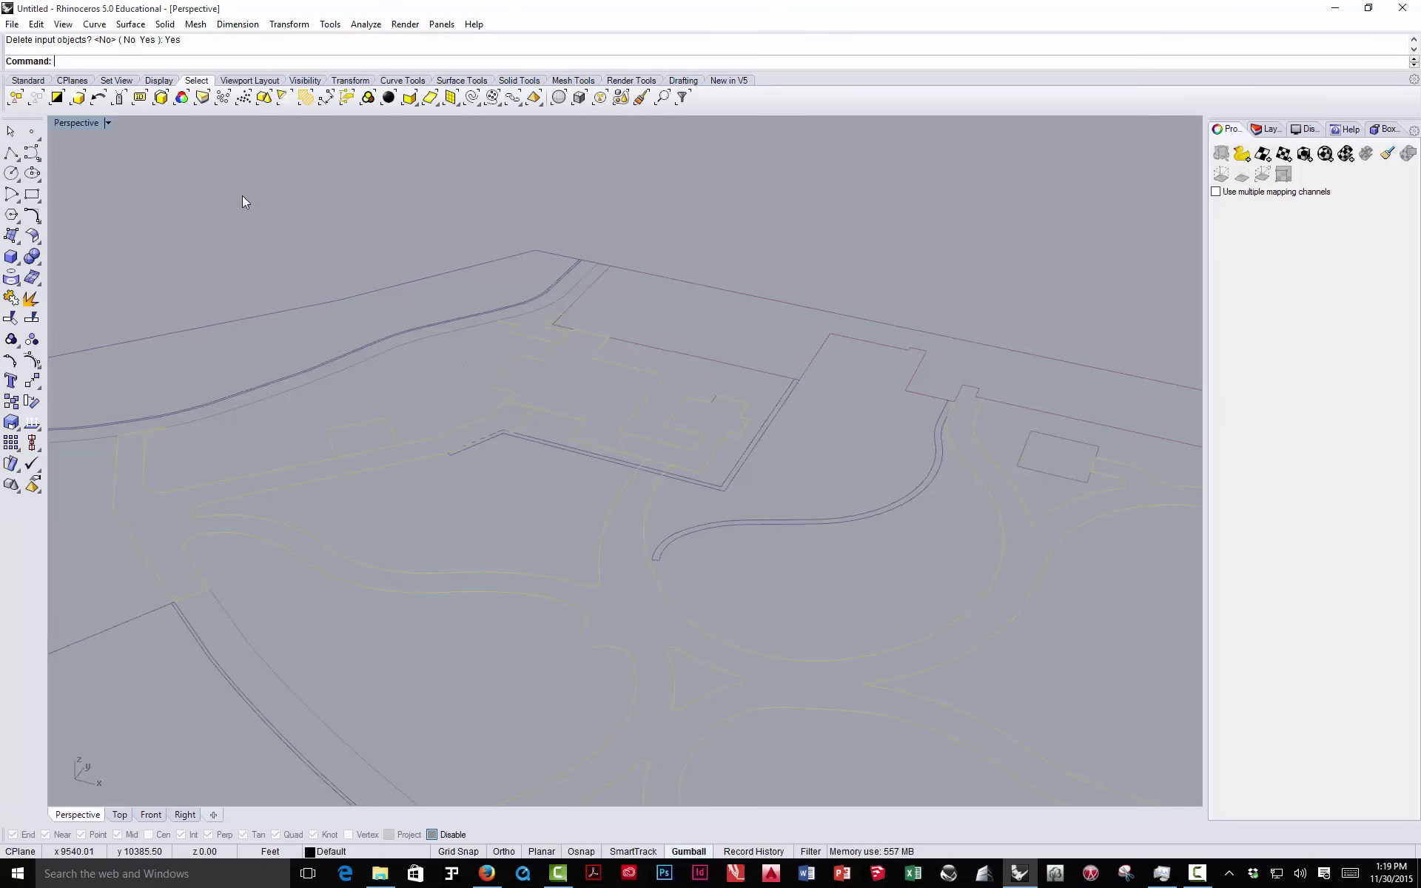
text(Line)
key(Return)
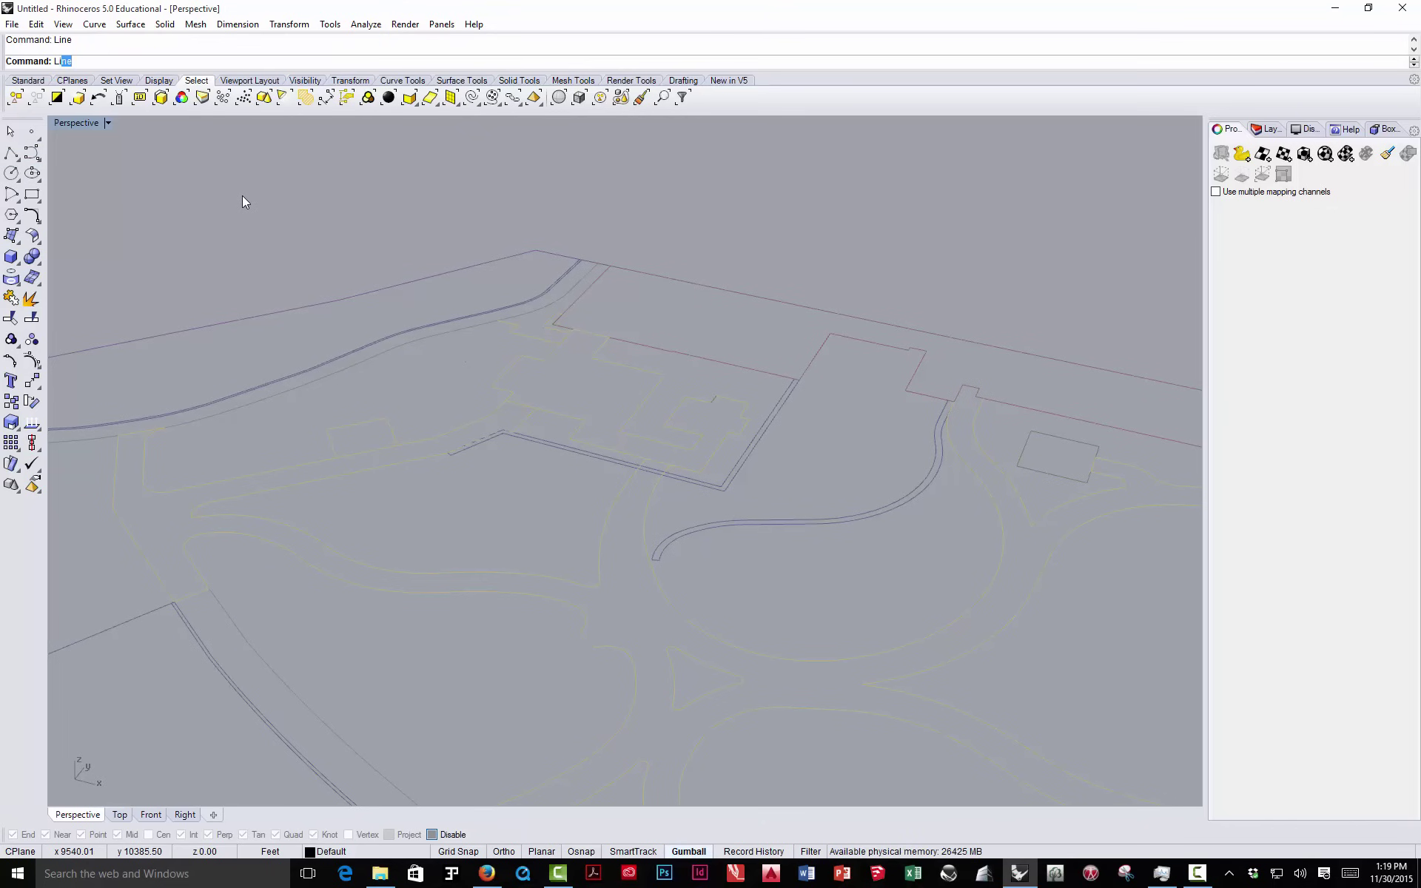
scroll(650, 552, up, 6)
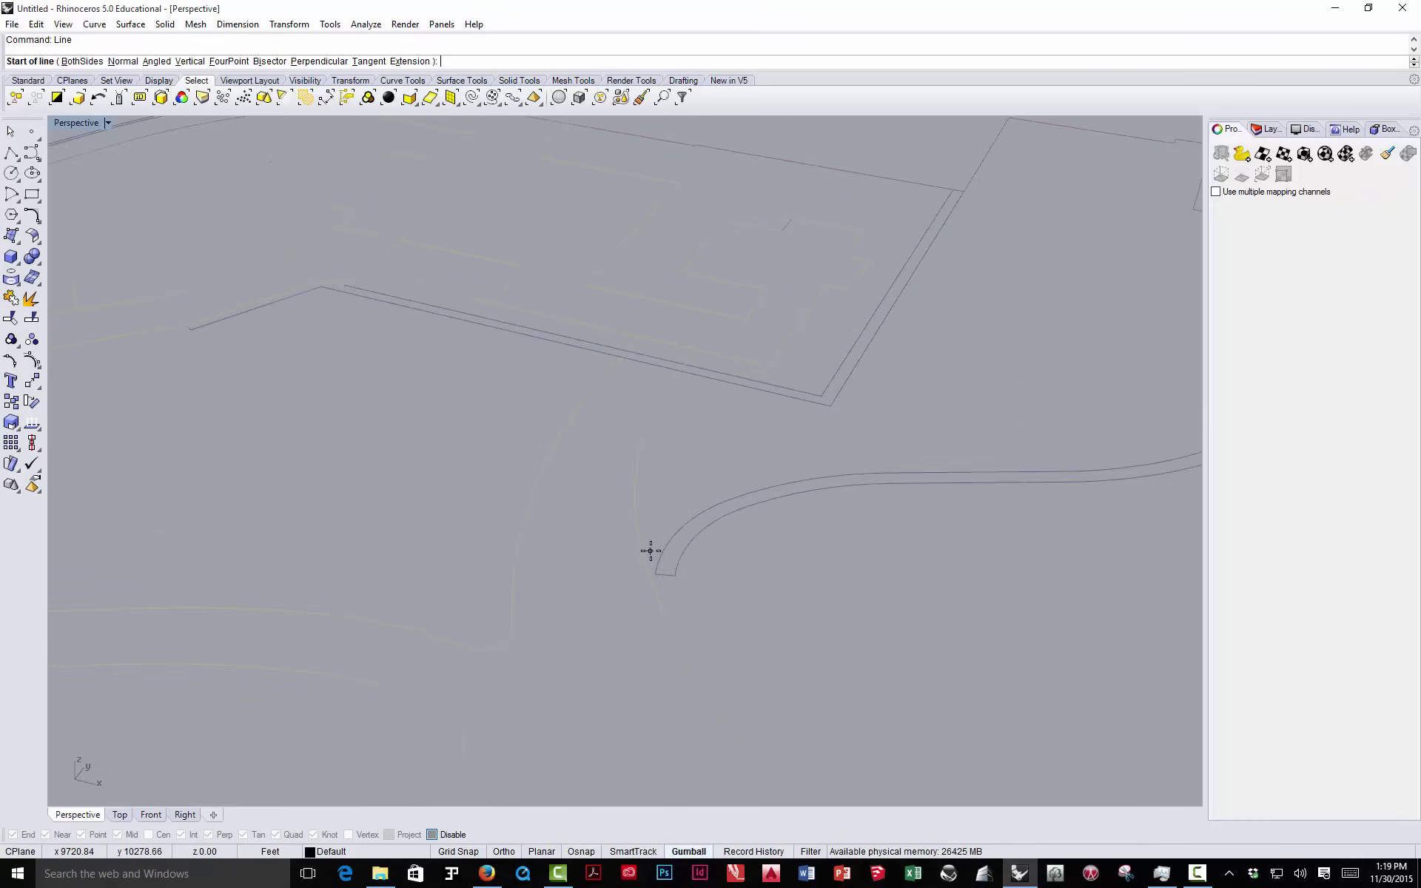
click(432, 834)
click(656, 601)
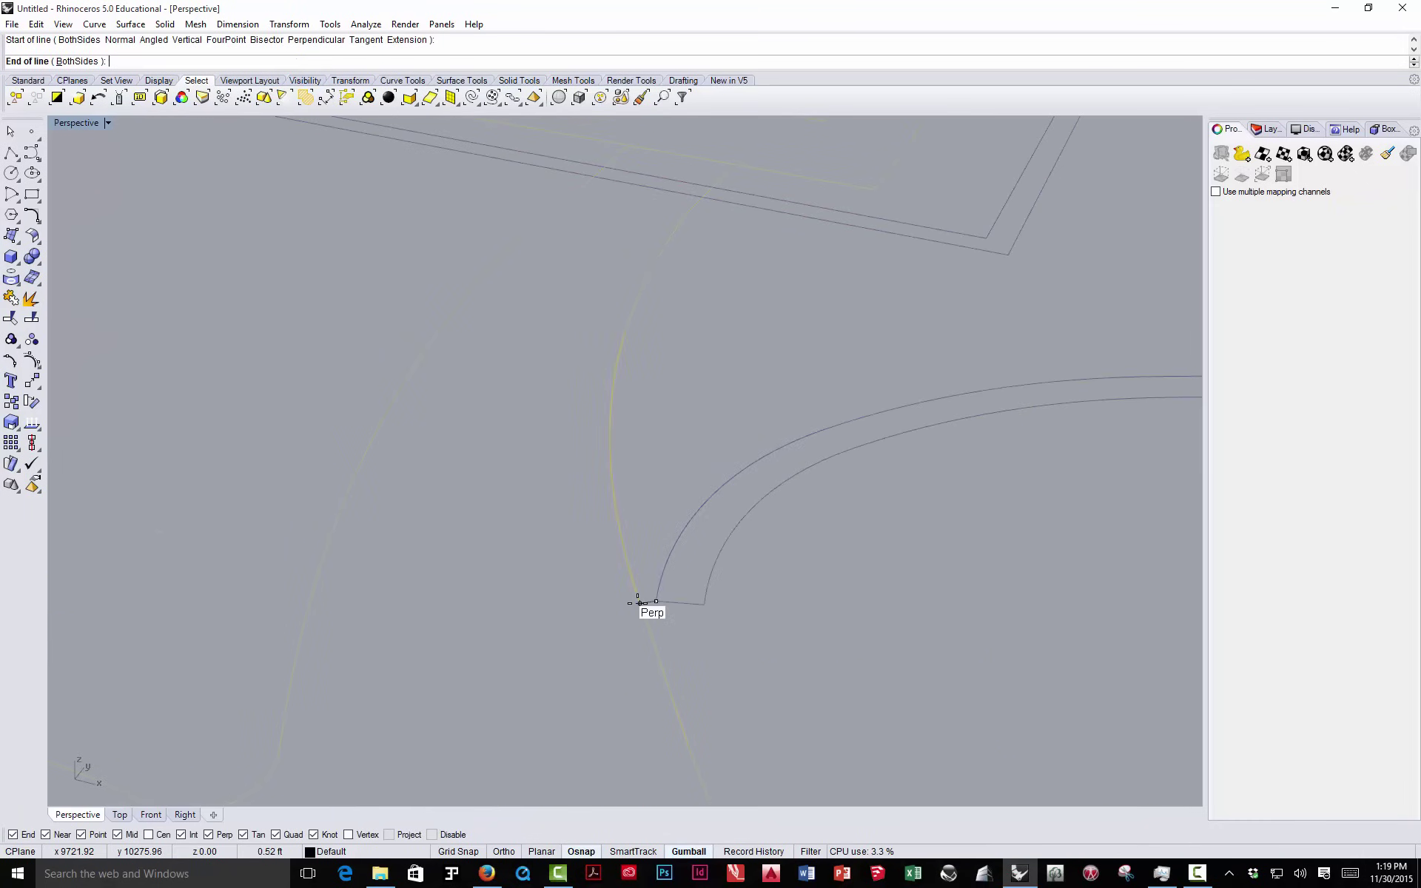
click(640, 603)
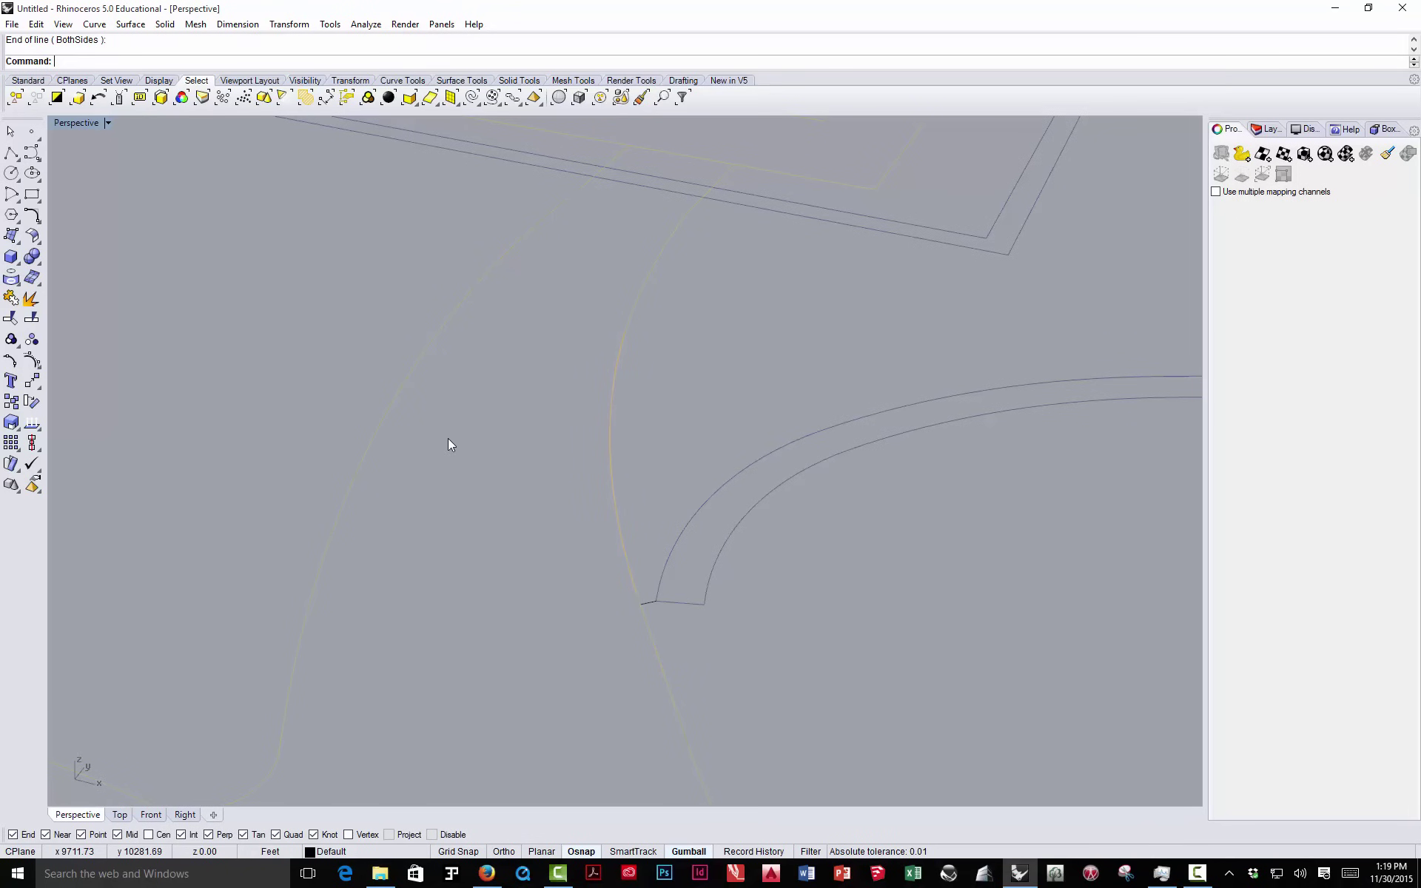
key(Return)
scroll(498, 524, down, 12)
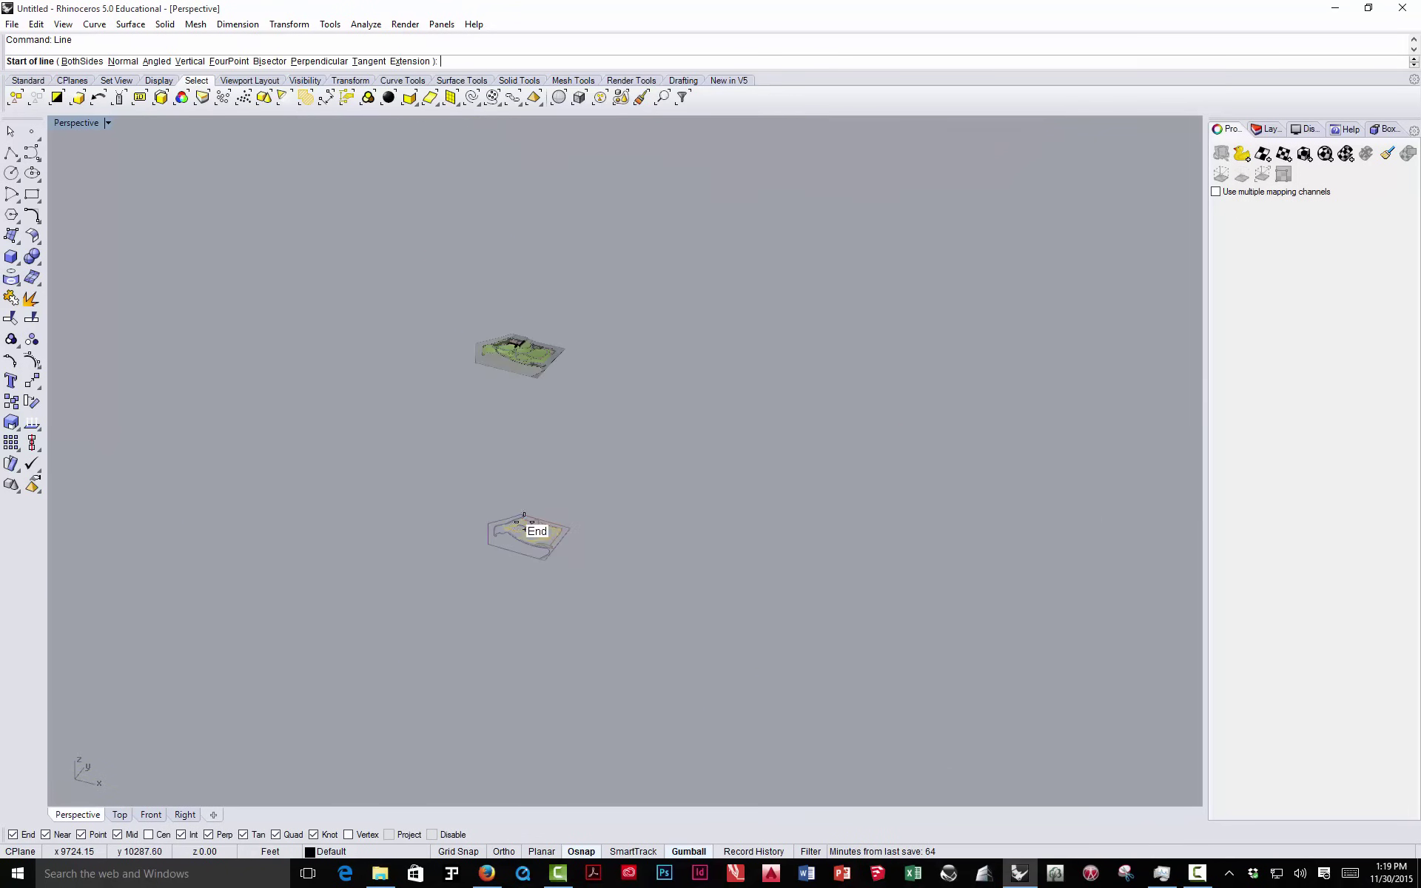
click(10, 131)
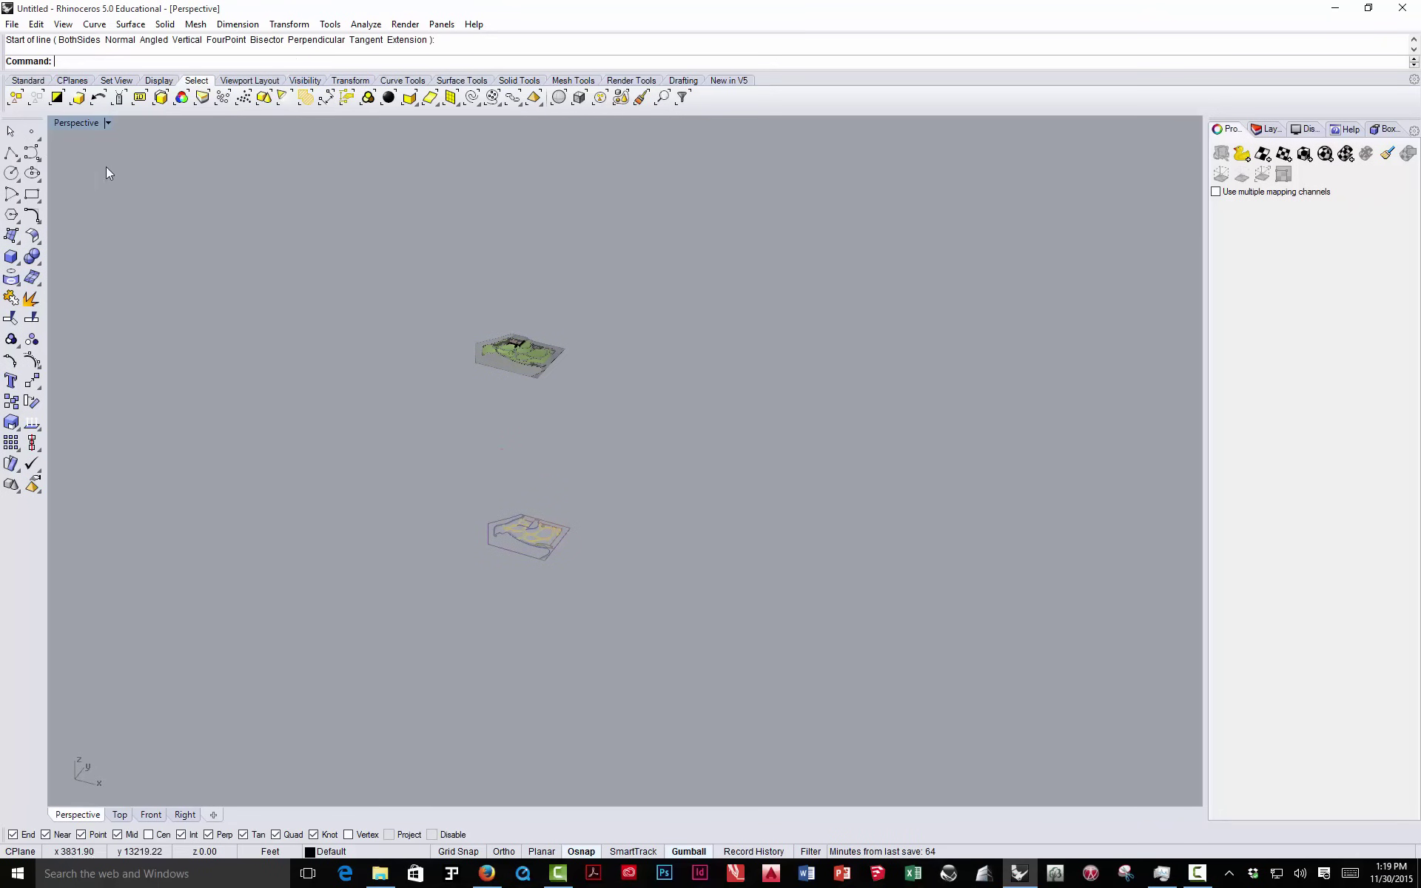
key(Return)
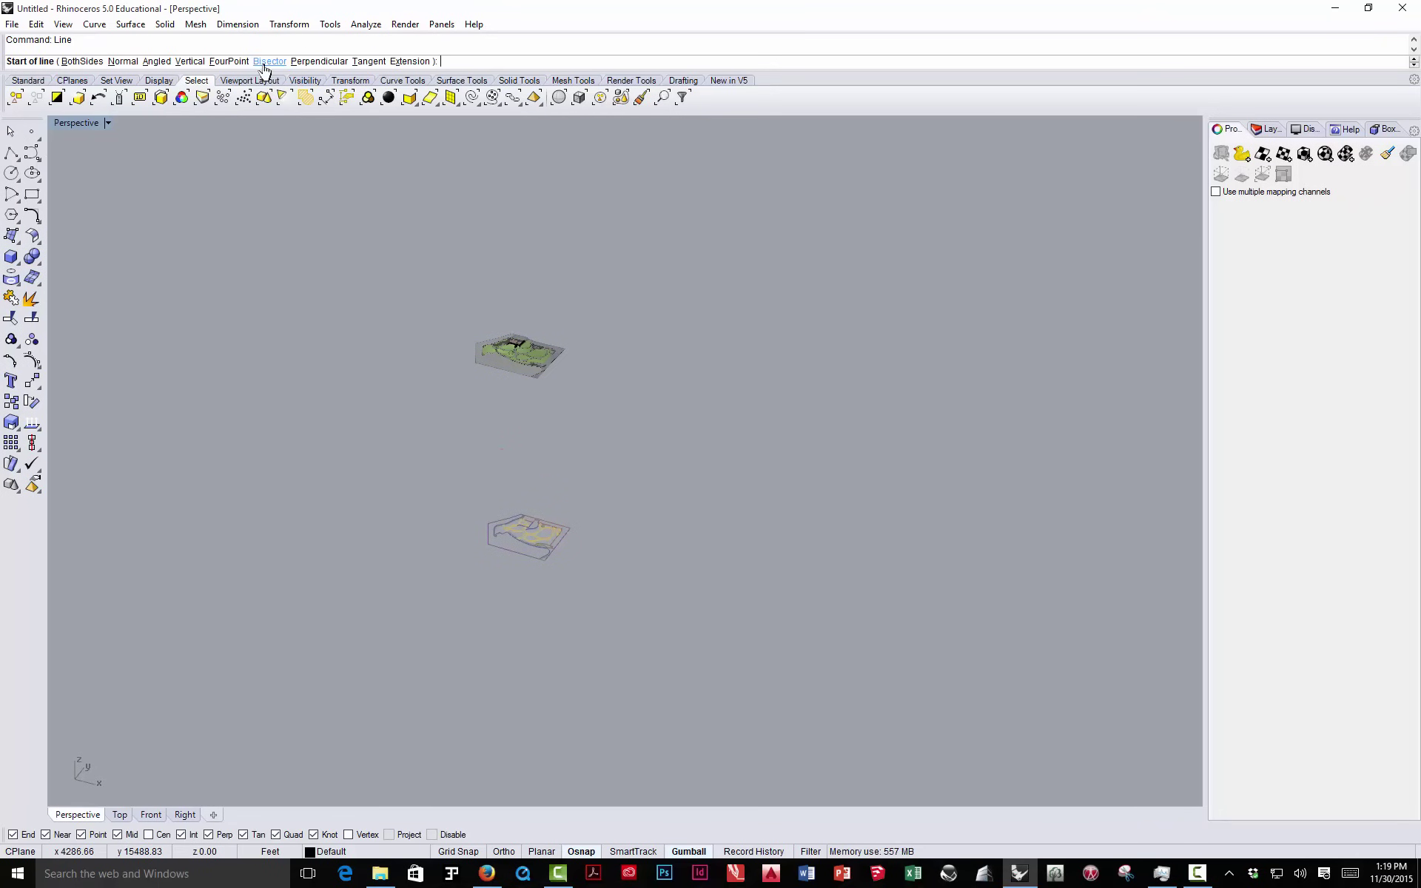
click(10, 131)
key(Return)
- Try to split the lawn surface beside the staircase using the short connecting line as the cutting object
click(33, 318)
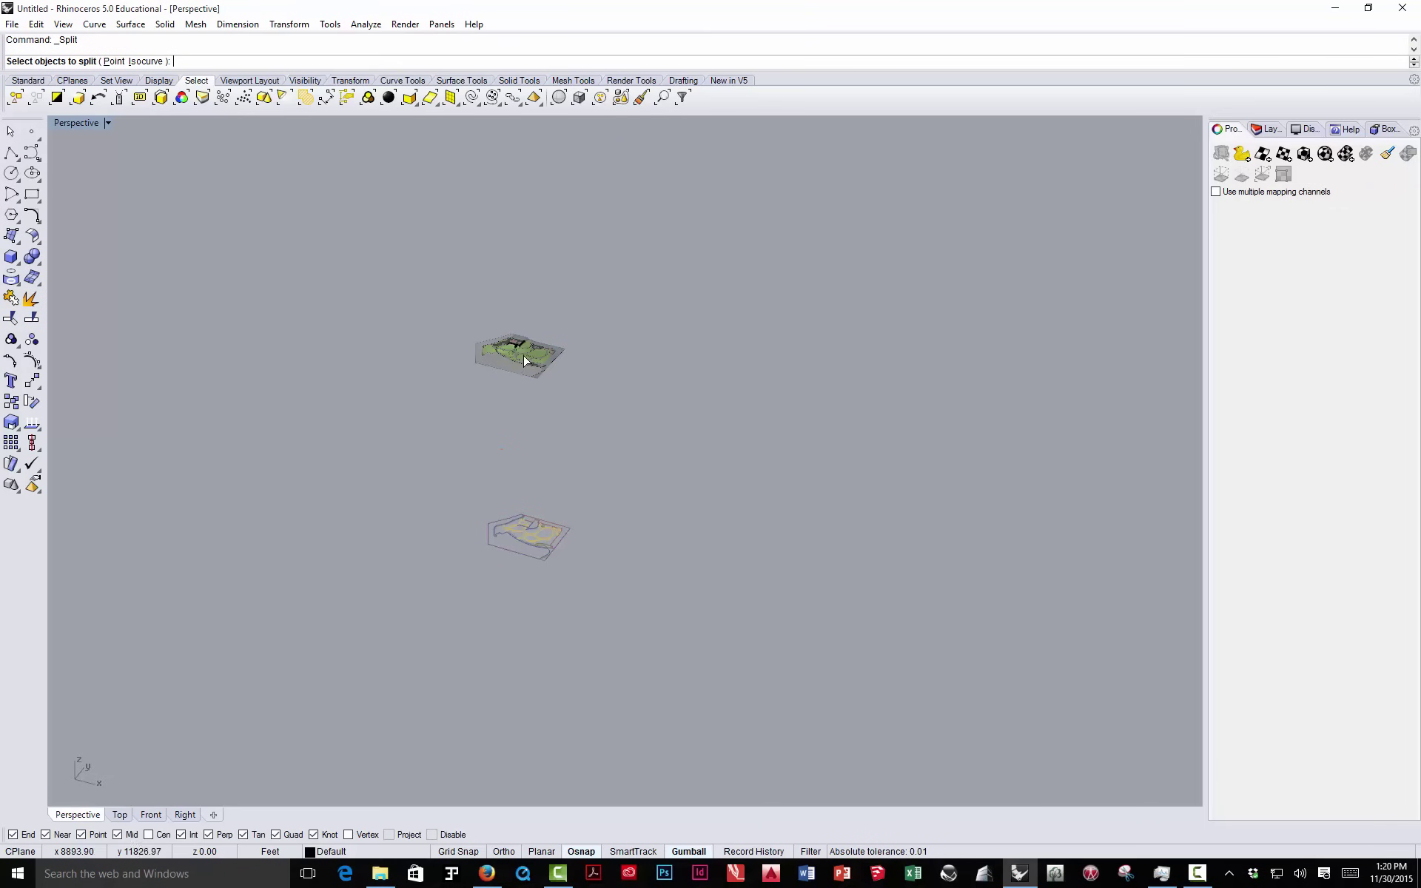
scroll(524, 361, up, 10)
click(542, 339)
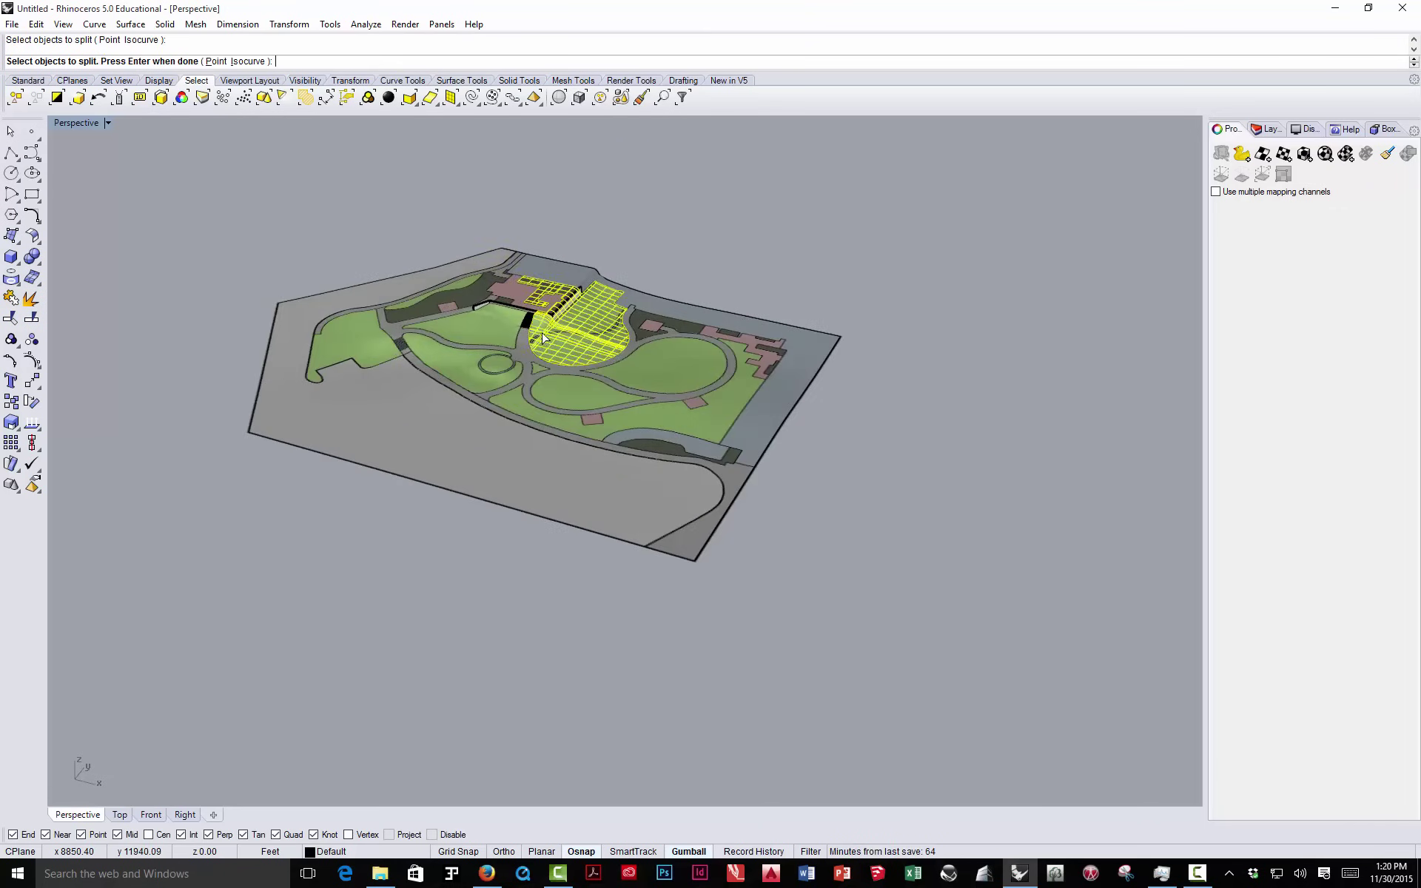
scroll(542, 338, down, 8)
key(Return)
scroll(535, 486, up, 5)
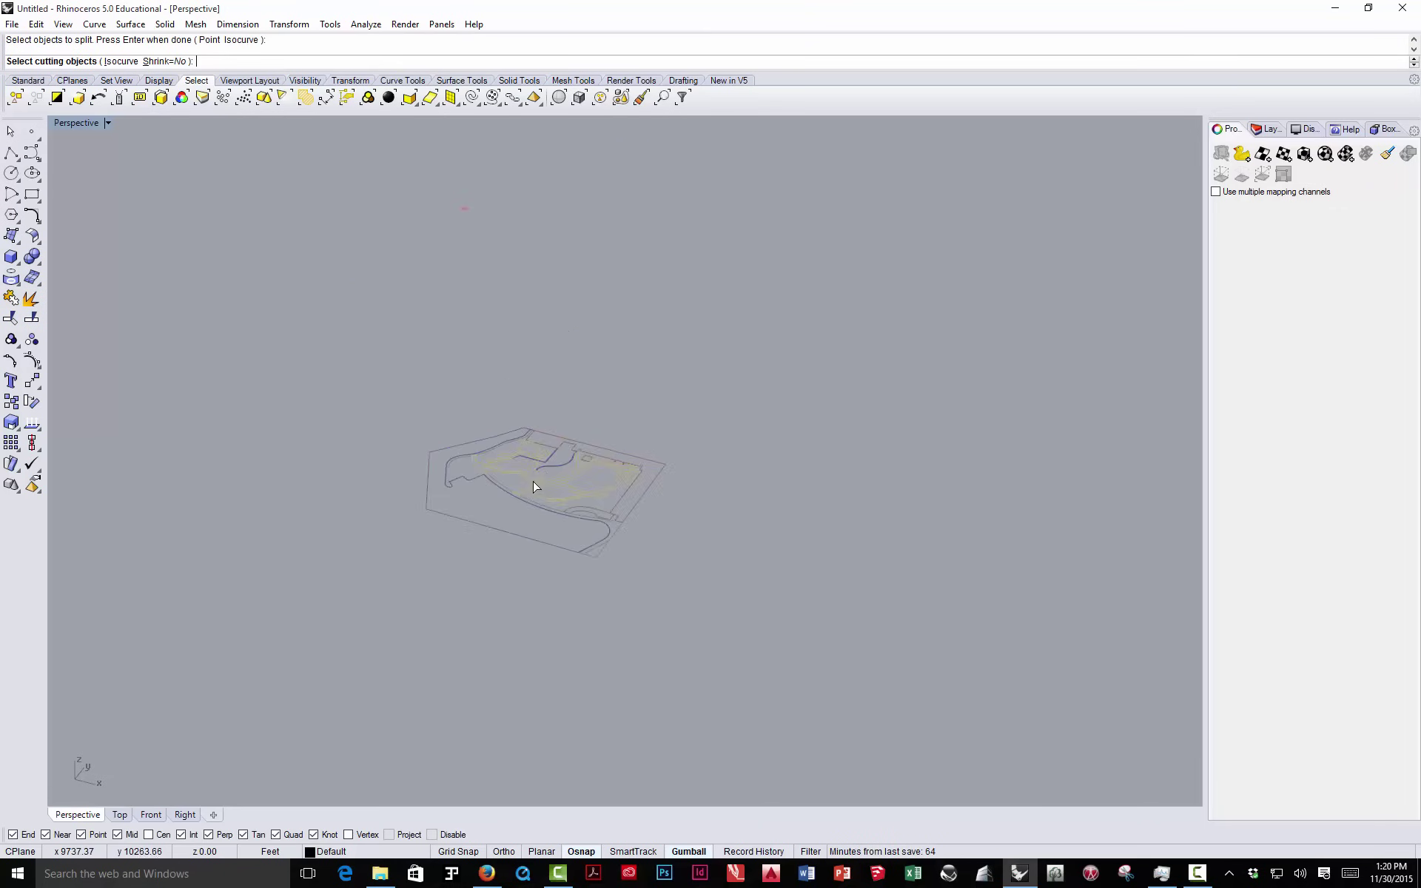
scroll(535, 487, up, 10)
click(608, 485)
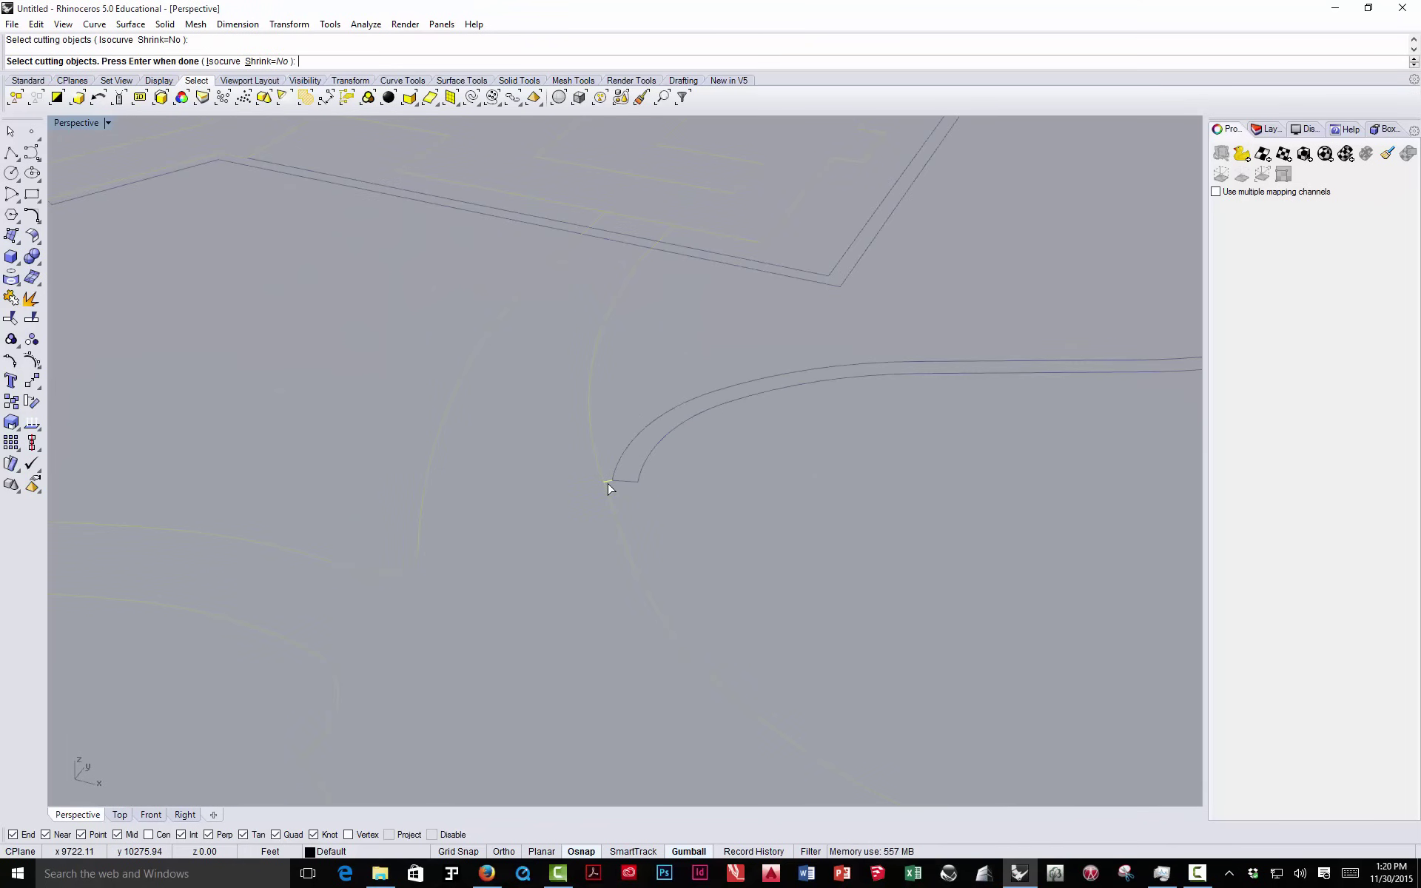
key(Return)
- Examine the lawn surface around the curved wall and the surrounding terrain to check how far it is split
scroll(608, 584, down, 5)
scroll(608, 596, down, 8)
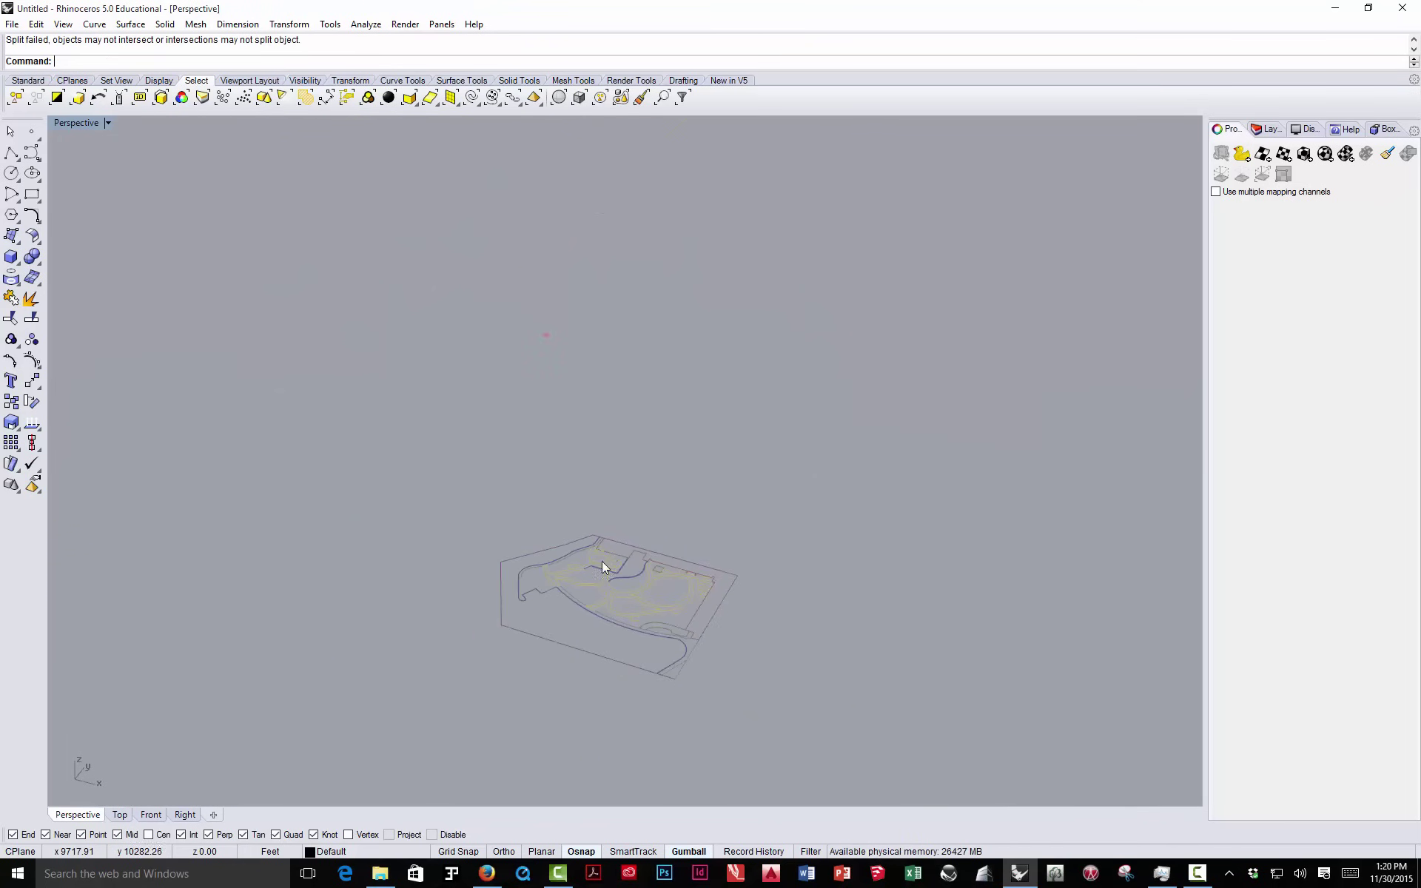
scroll(590, 281, up, 8)
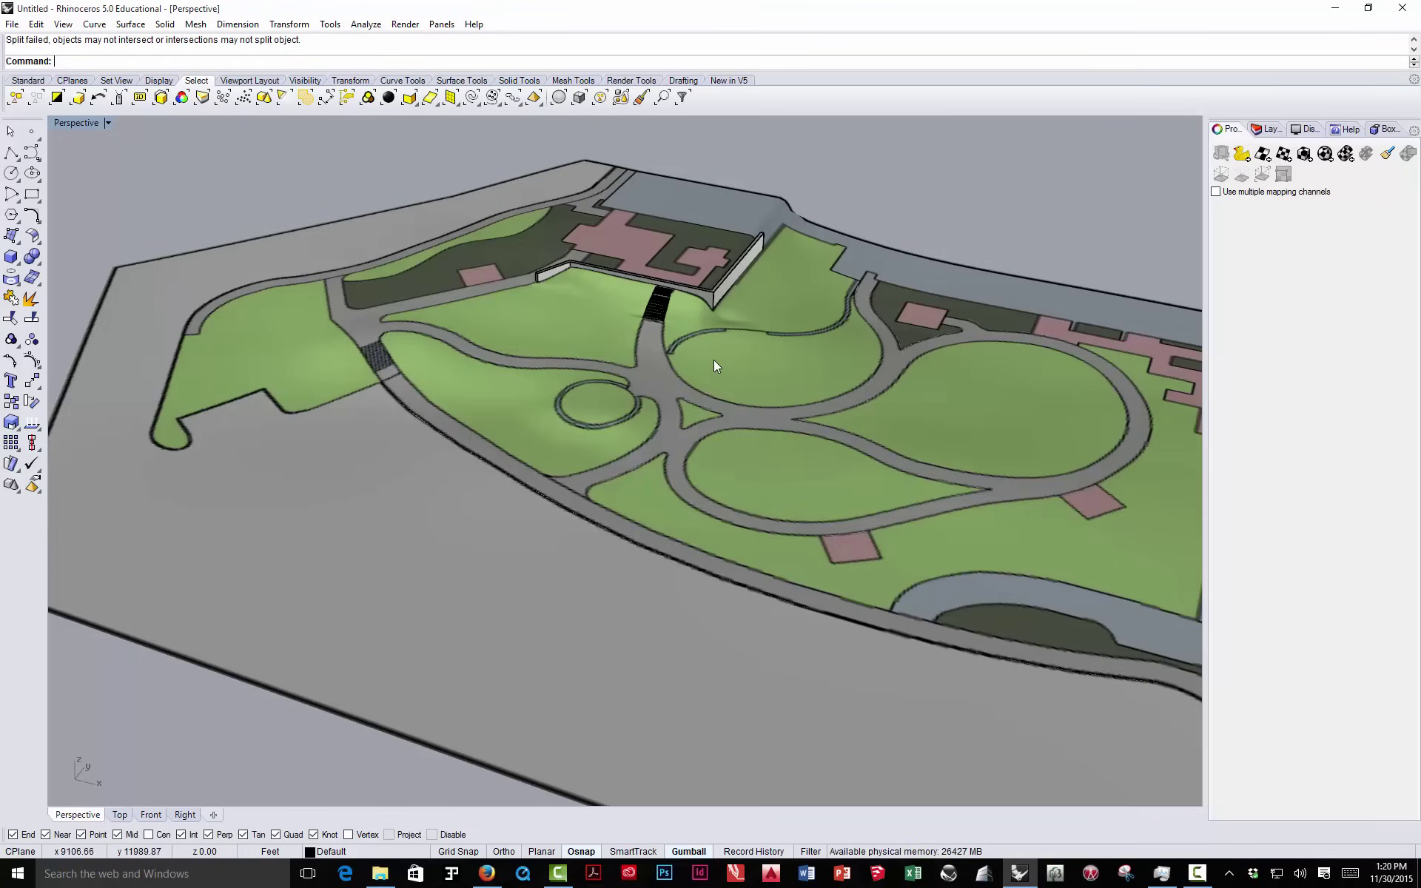
click(714, 363)
scroll(667, 348, up, 6)
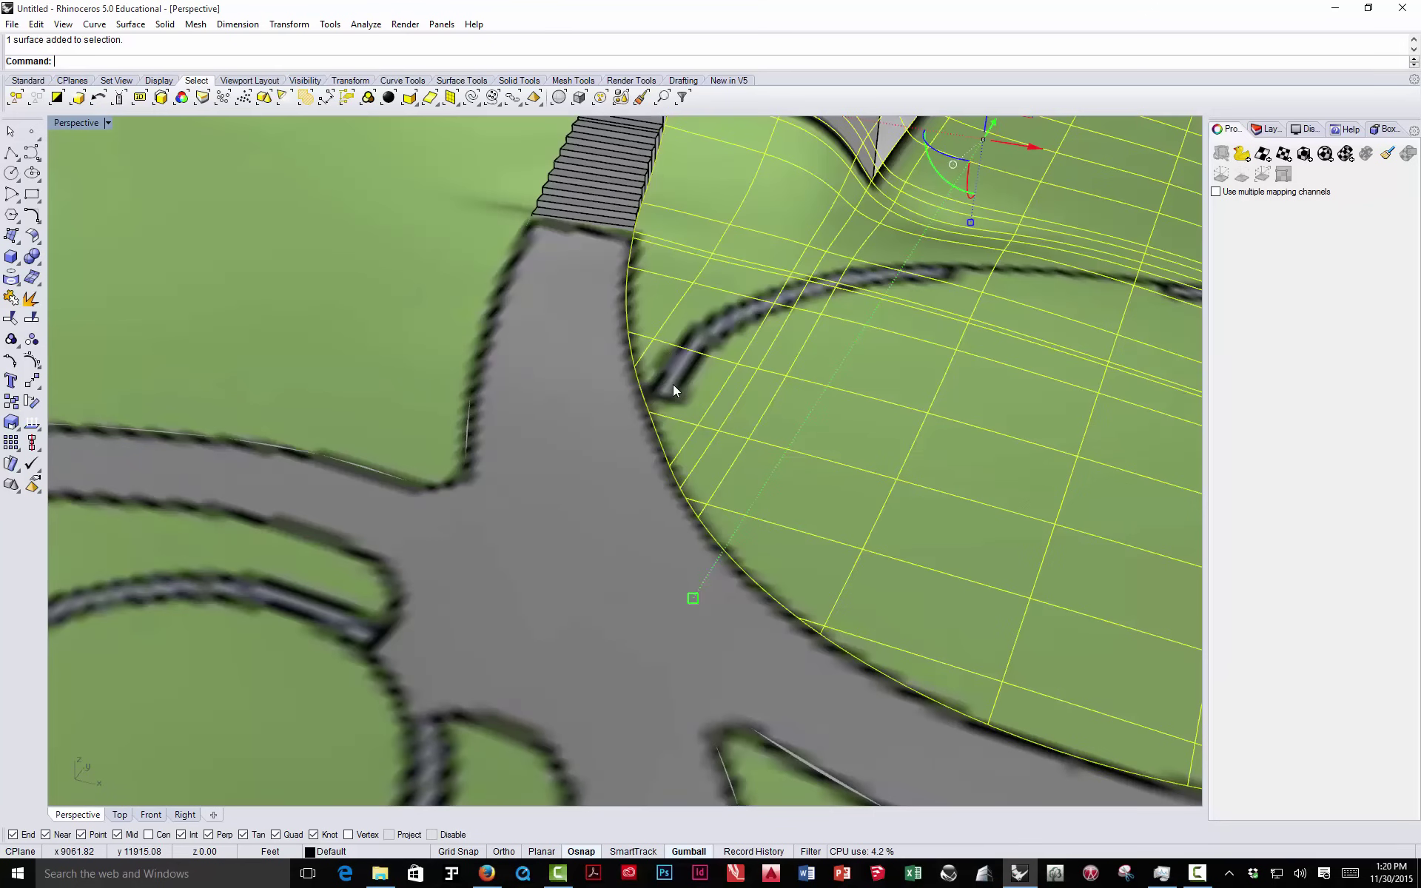
scroll(664, 387, down, 10)
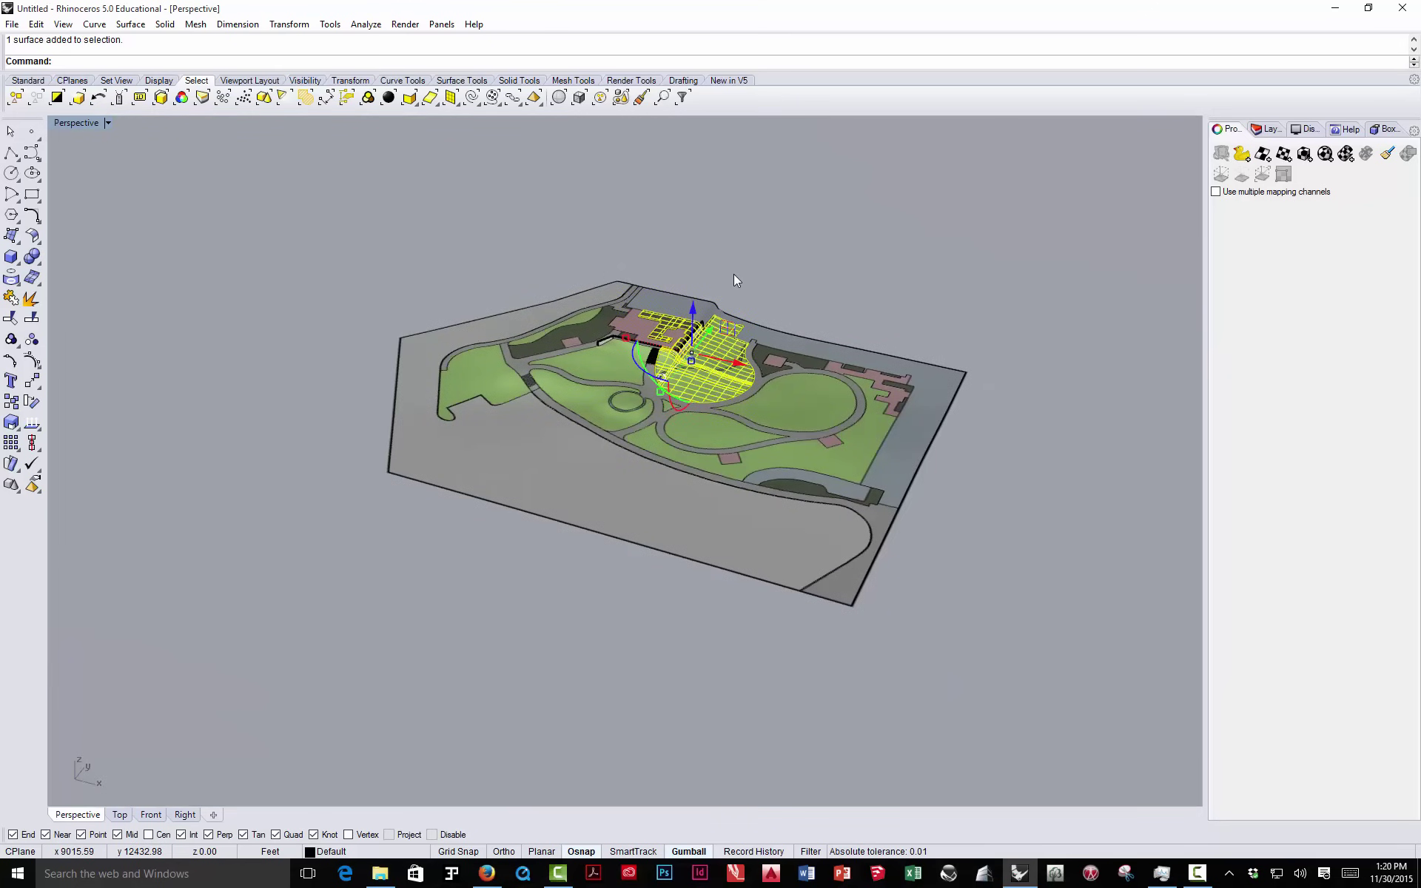
click(732, 280)
scroll(740, 280, up, 6)
scroll(676, 343, down, 5)
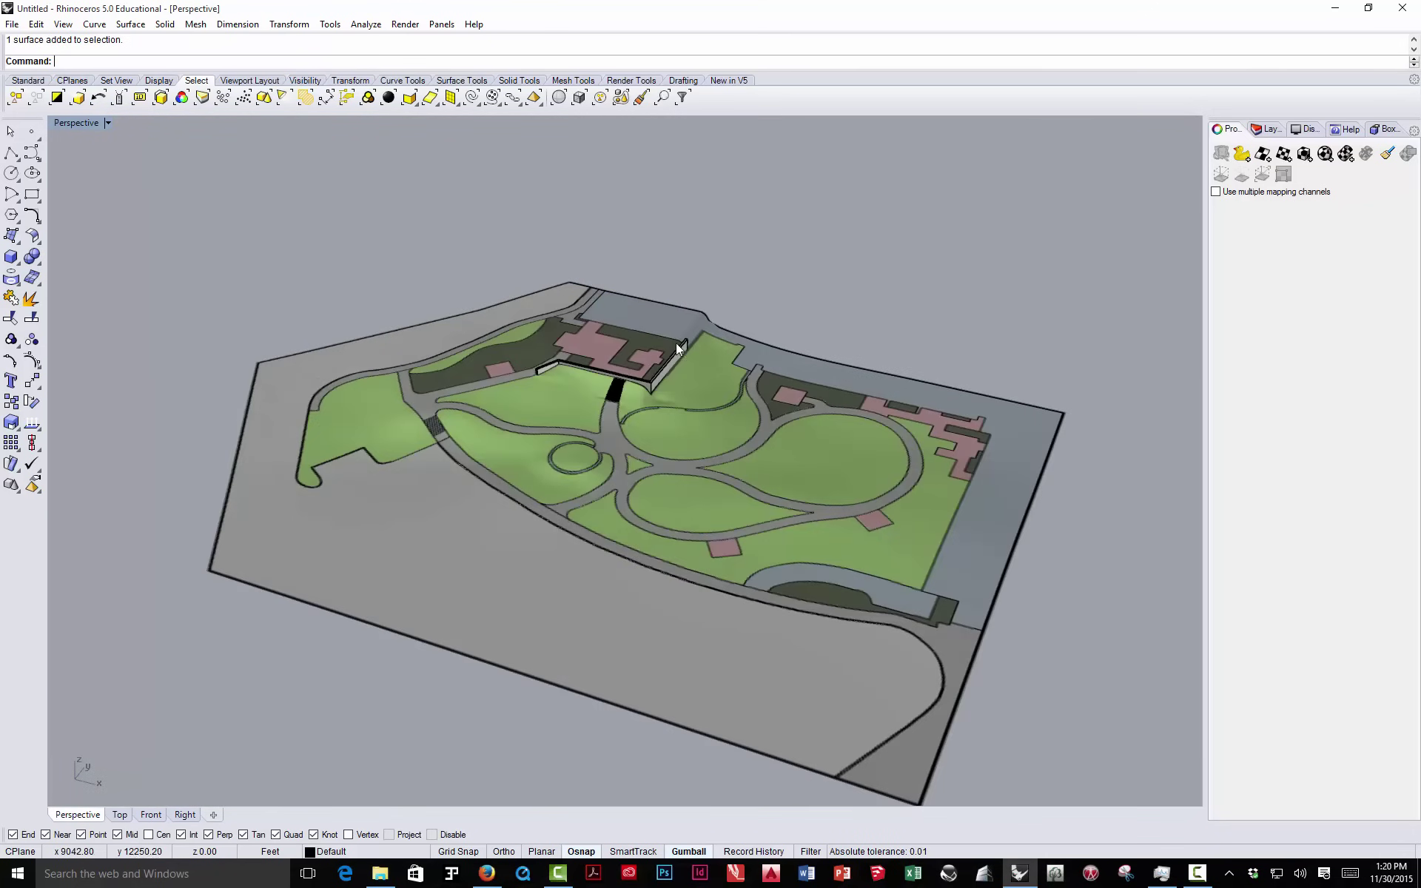
scroll(650, 367, up, 5)
scroll(648, 367, down, 5)
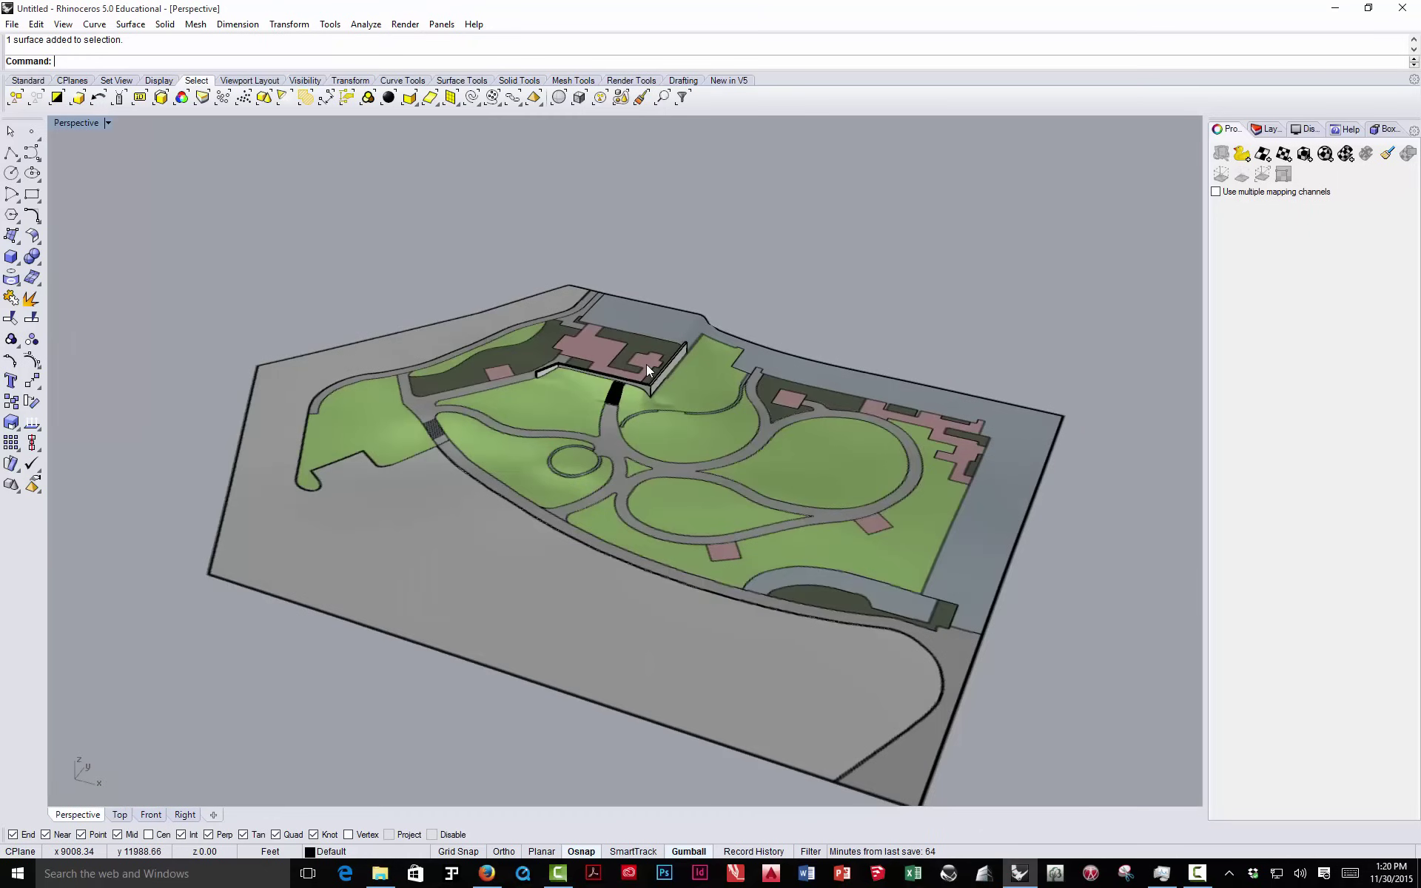
click(34, 319)
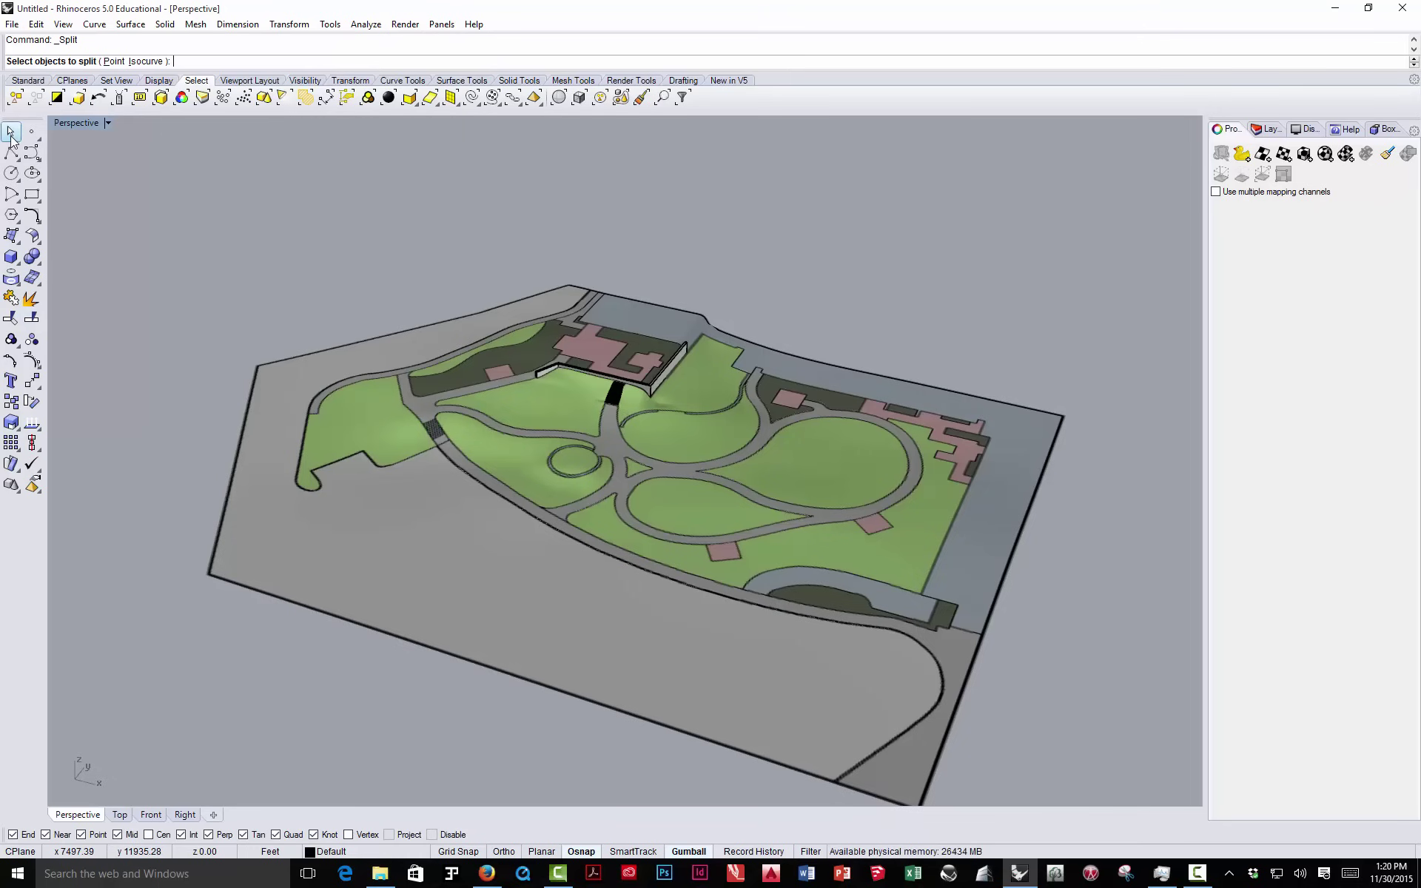
key(Escape)
scroll(551, 352, down, 10)
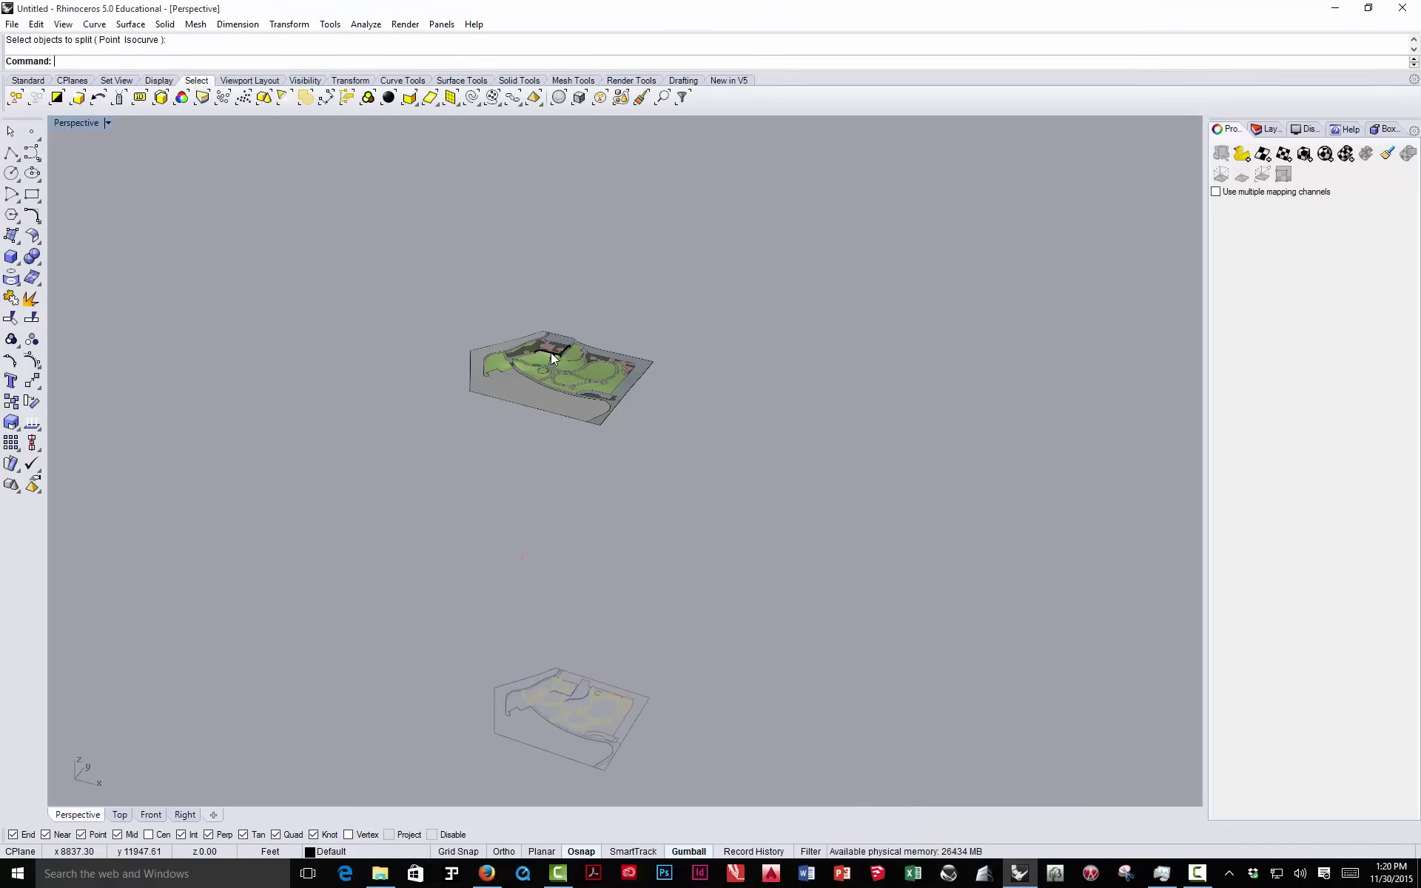
click(31, 317)
scroll(565, 363, down, 5)
scroll(578, 534, up, 10)
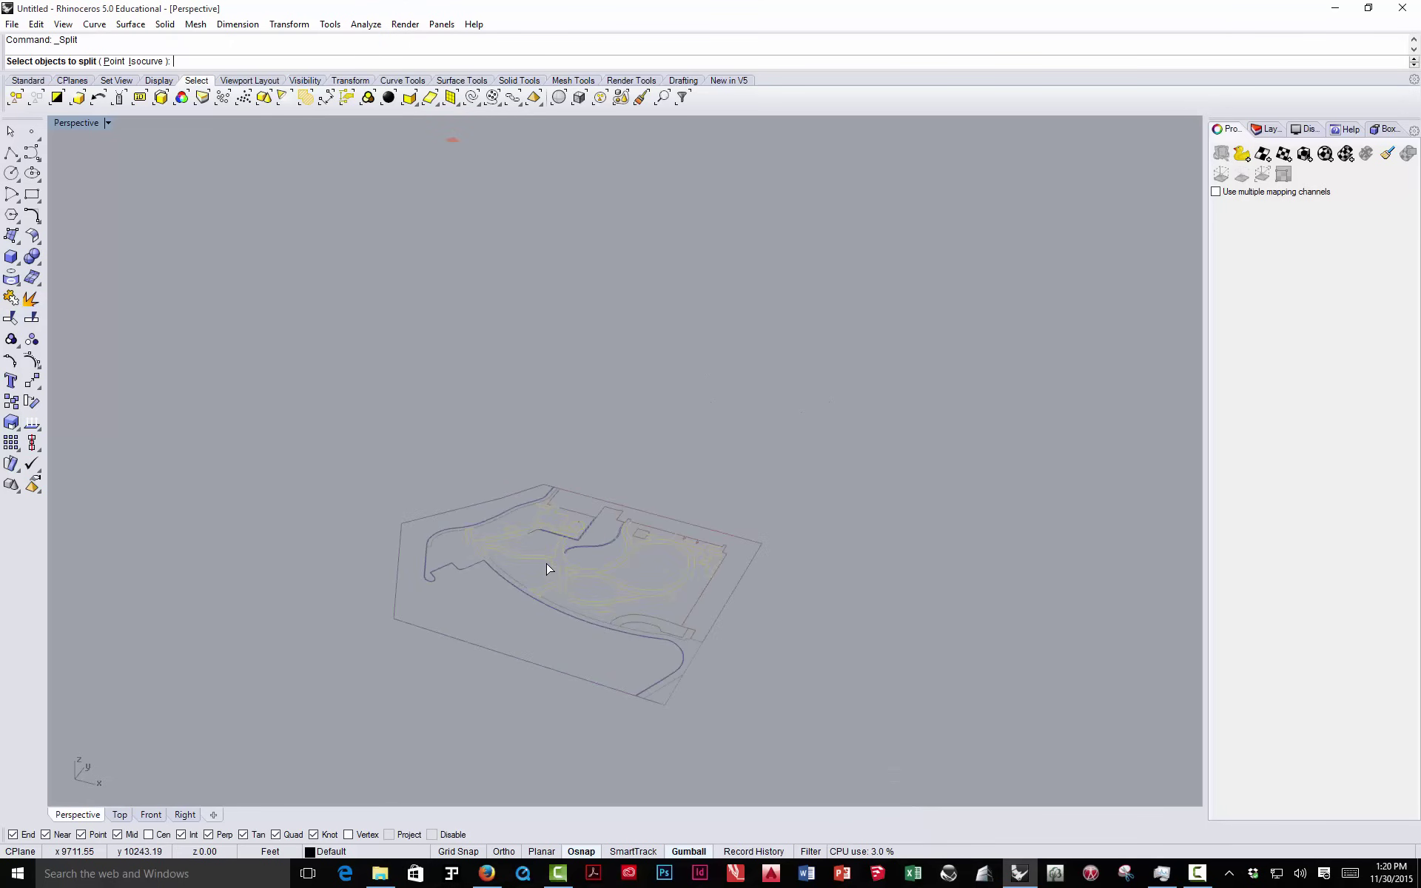
click(551, 514)
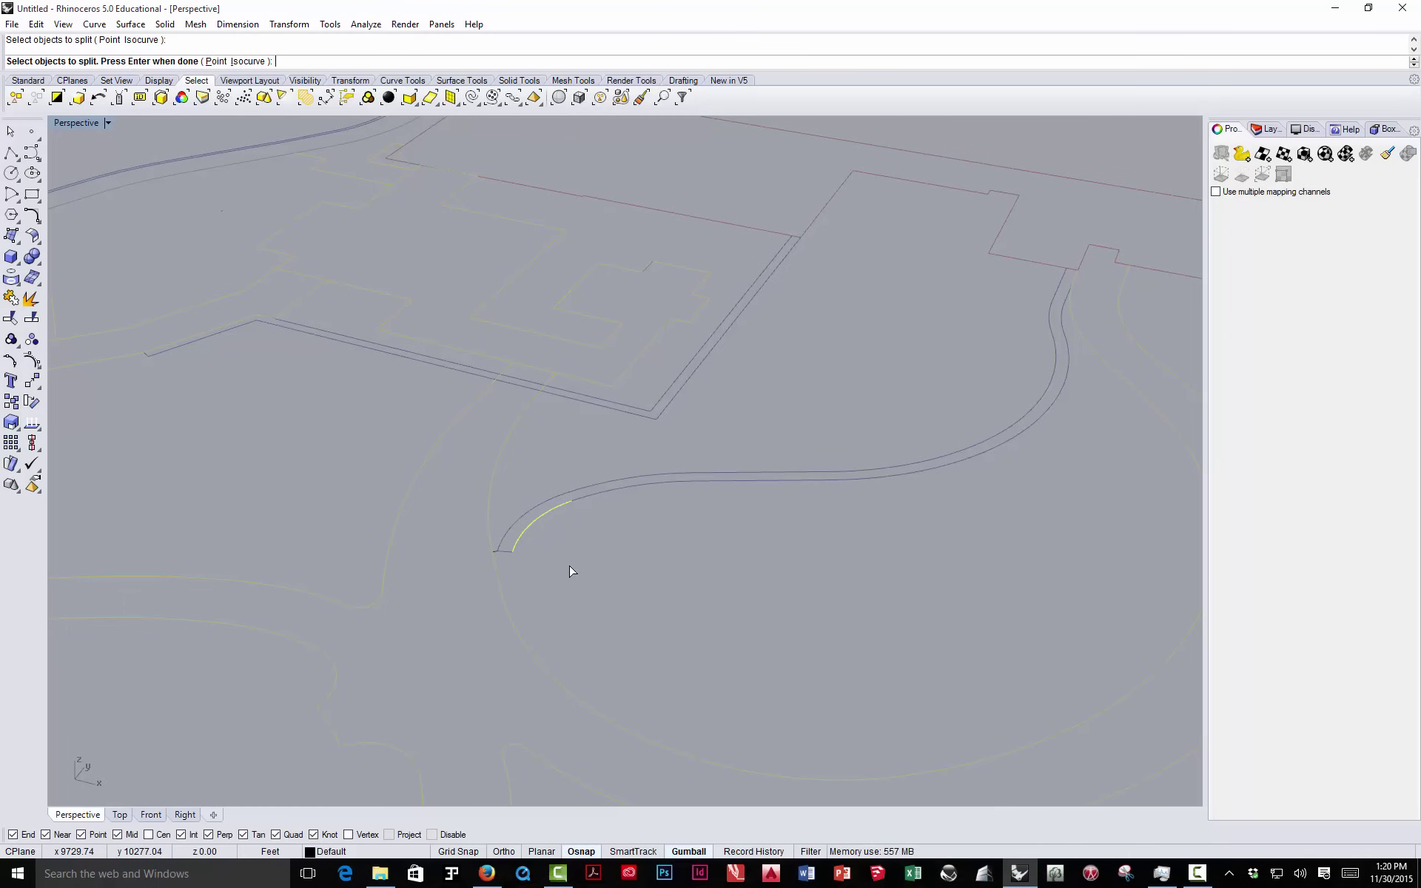
key(Return)
scroll(562, 555, down, 4)
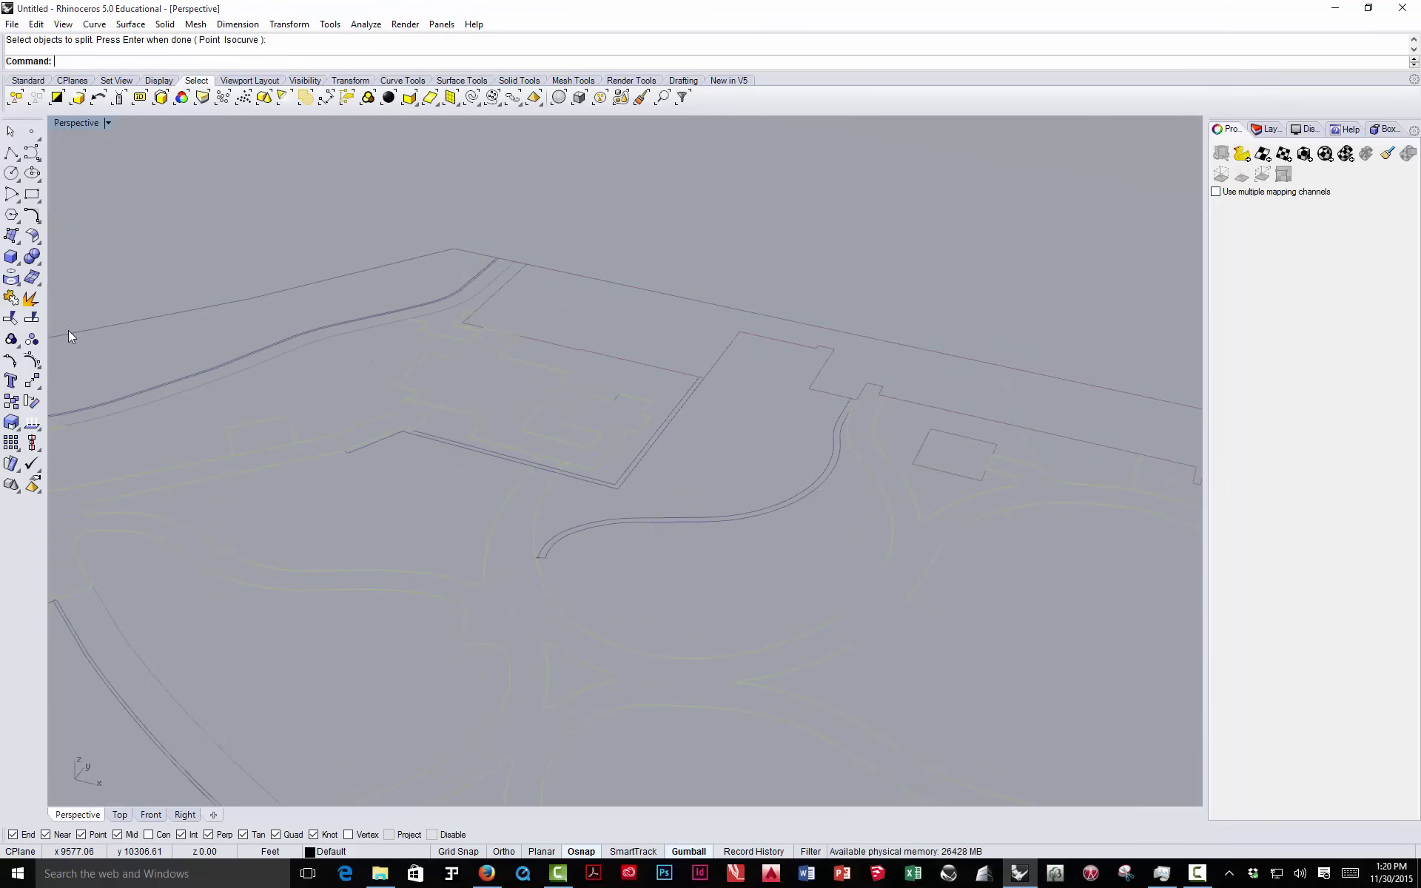
- Split the lawn surface beside the staircase with the short connecting line, the curved and angled wall outlines, and the boundary segment closing the curved wall
click(31, 317)
scroll(375, 517, down, 5)
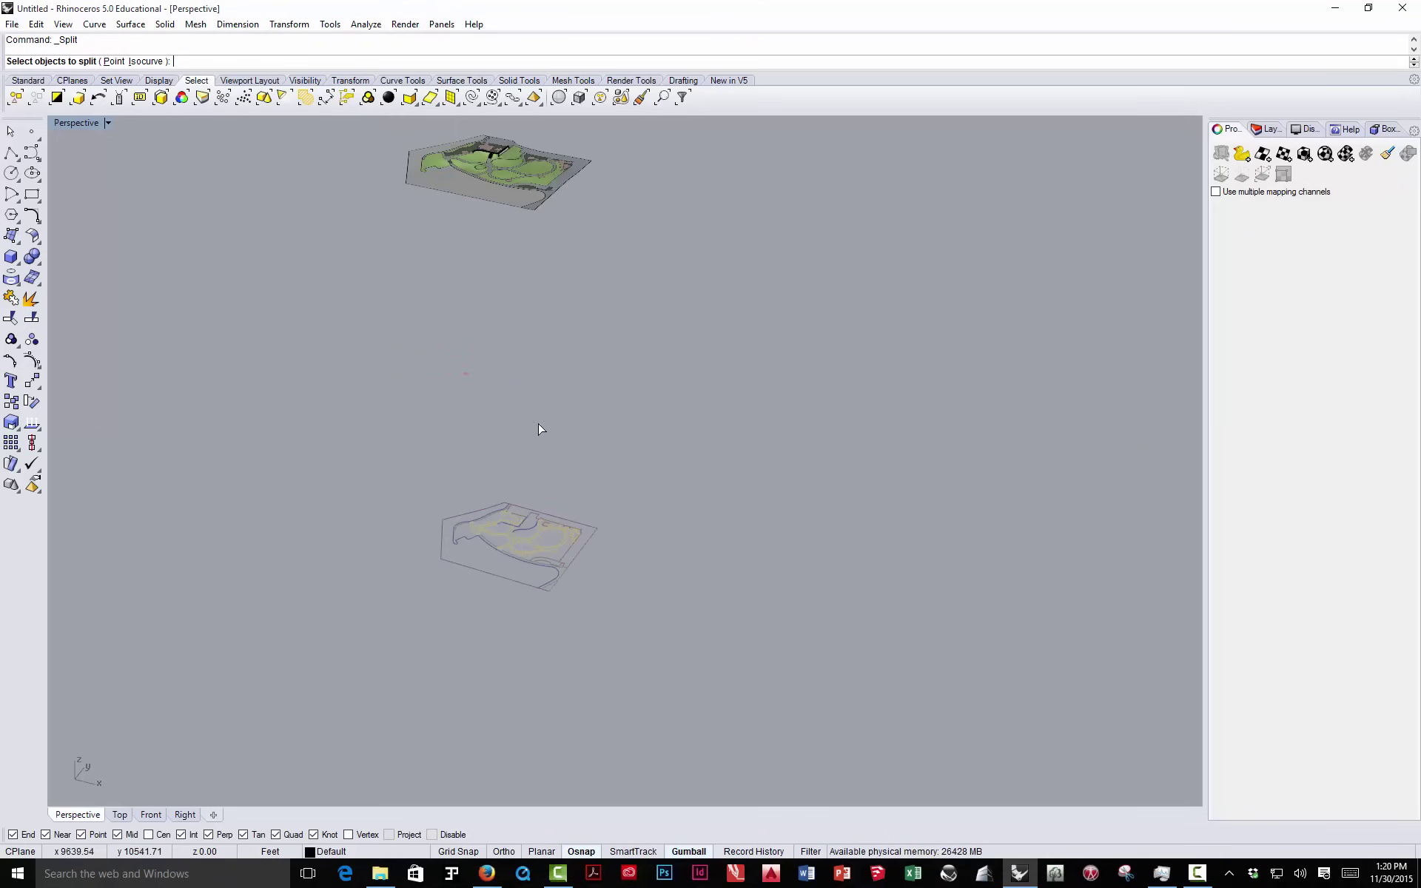
scroll(495, 150, up, 5)
click(518, 191)
scroll(533, 190, down, 4)
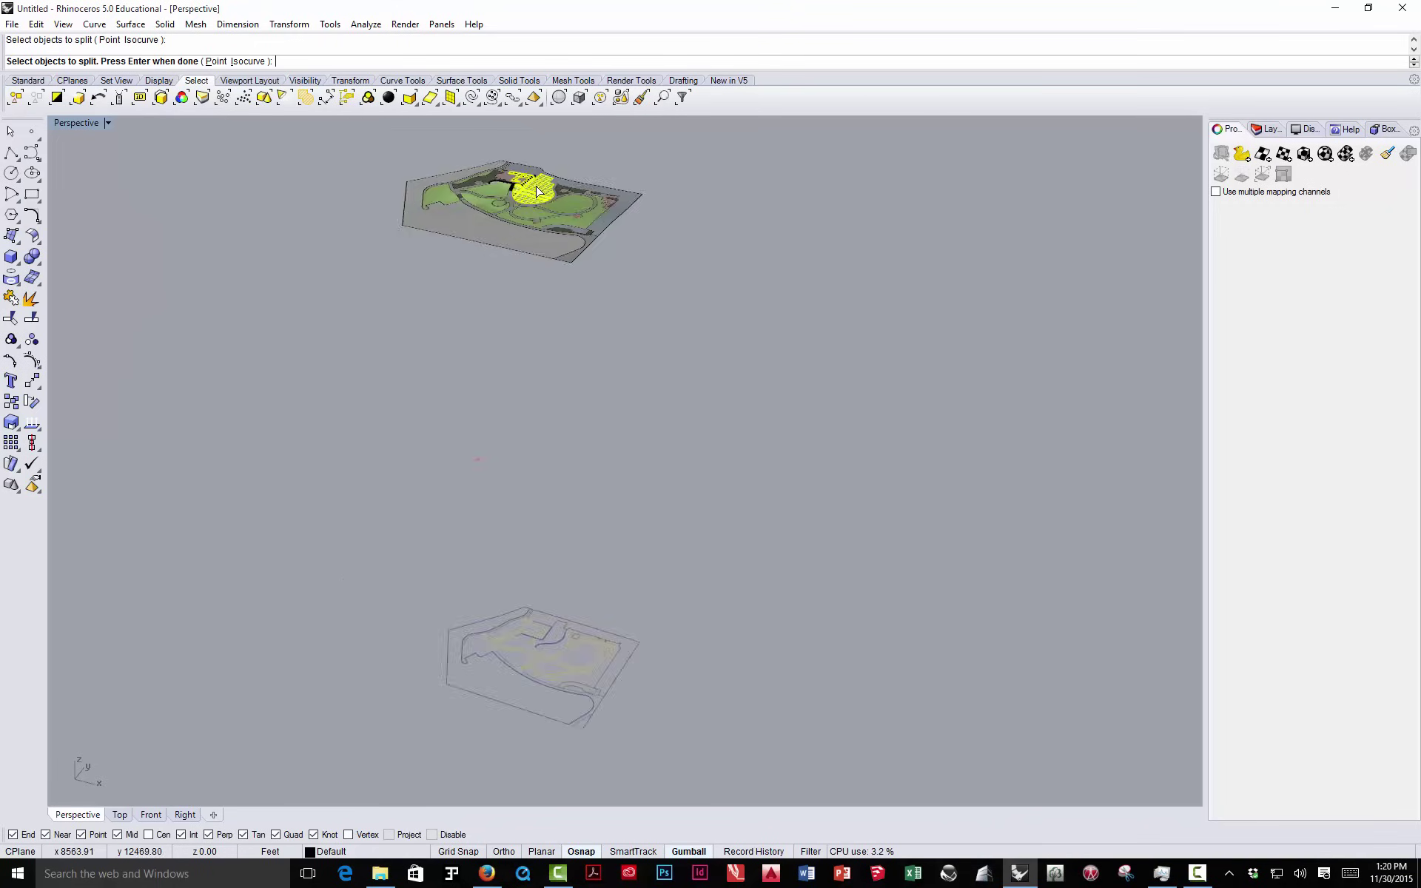
scroll(537, 193, down, 5)
scroll(549, 304, up, 8)
key(Return)
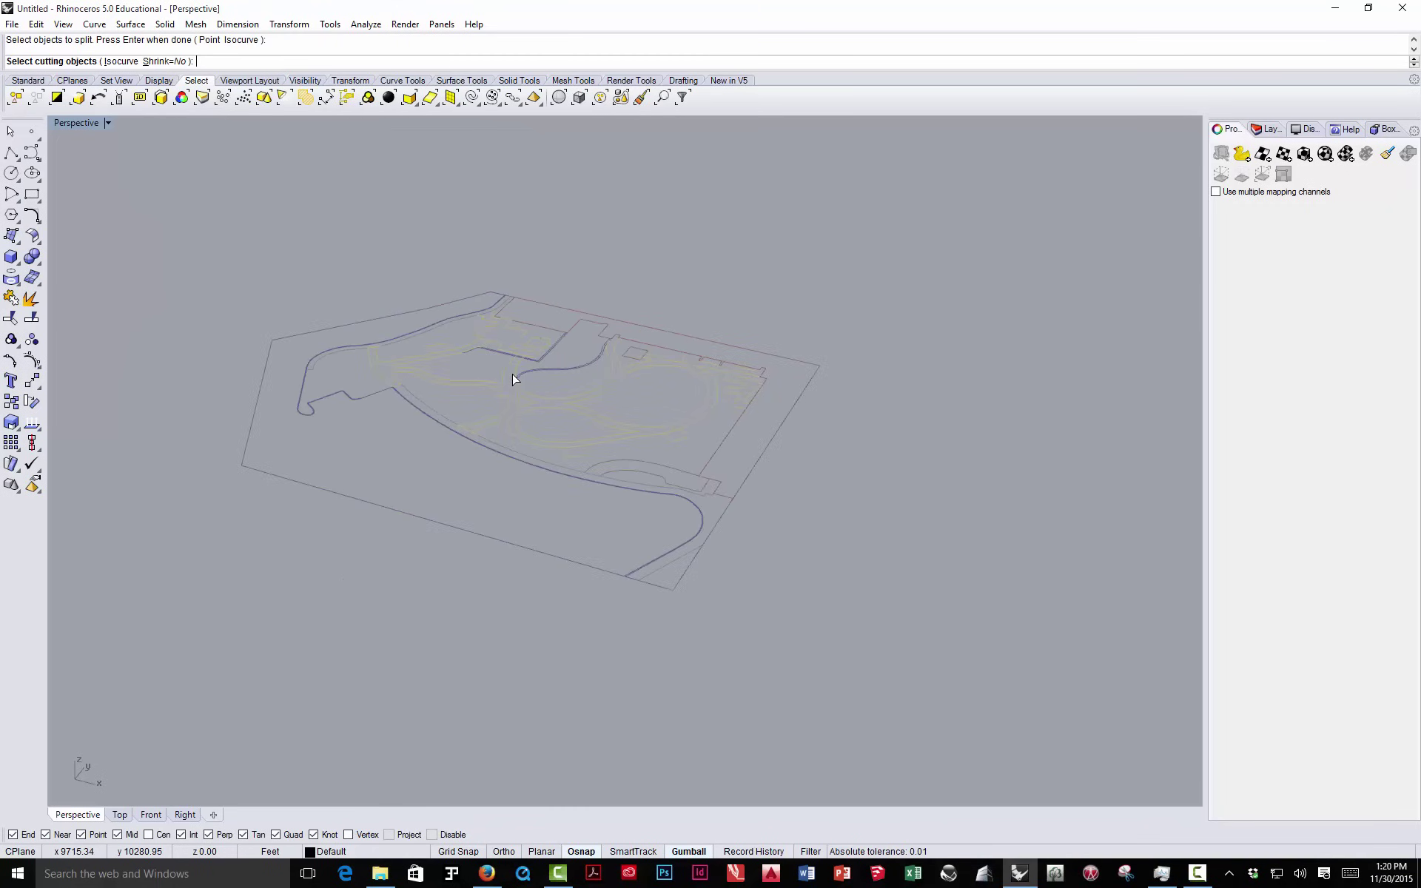
scroll(516, 379, up, 8)
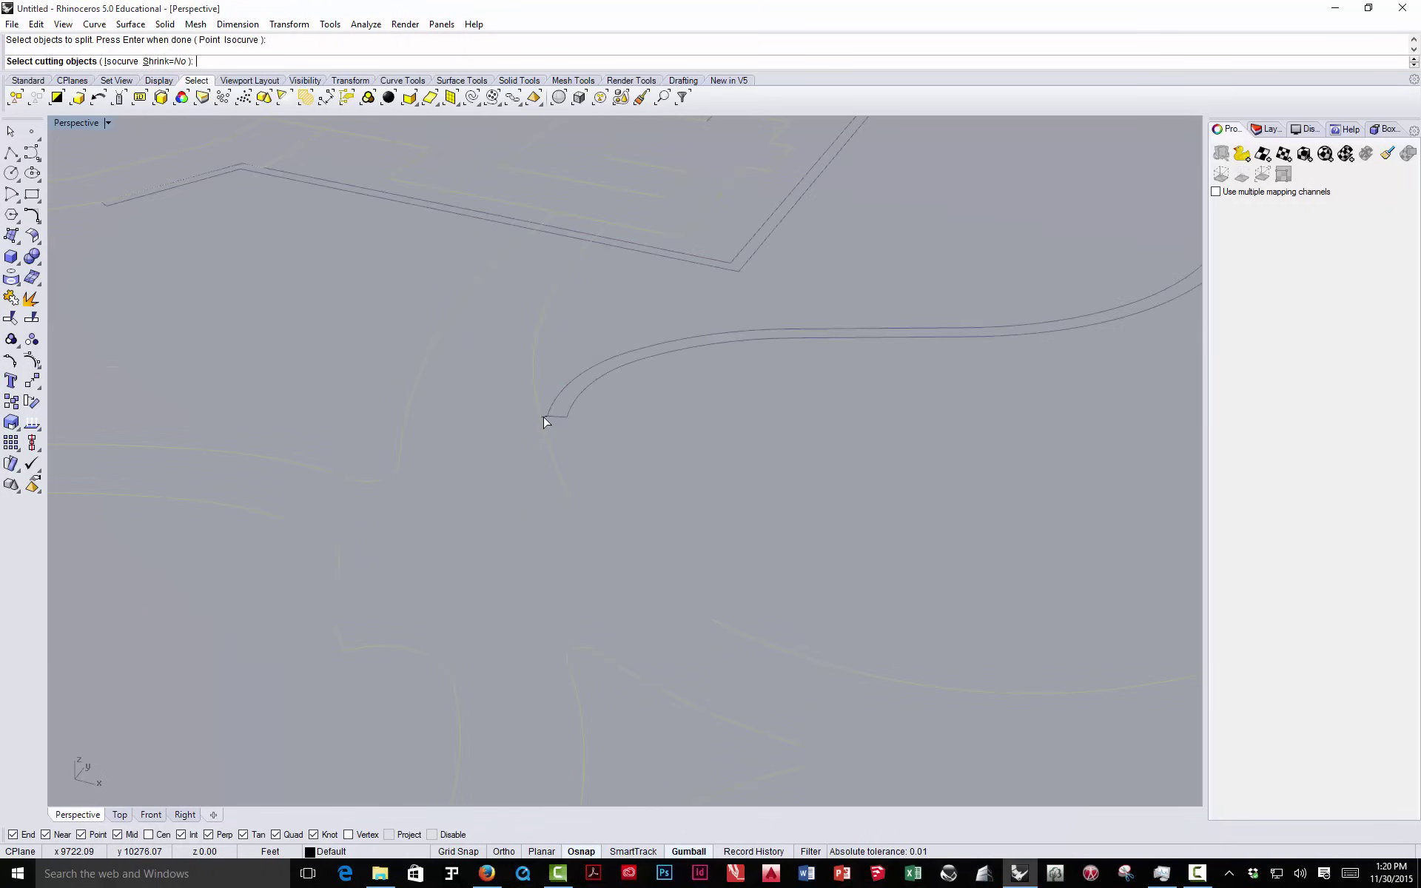
scroll(548, 421, up, 3)
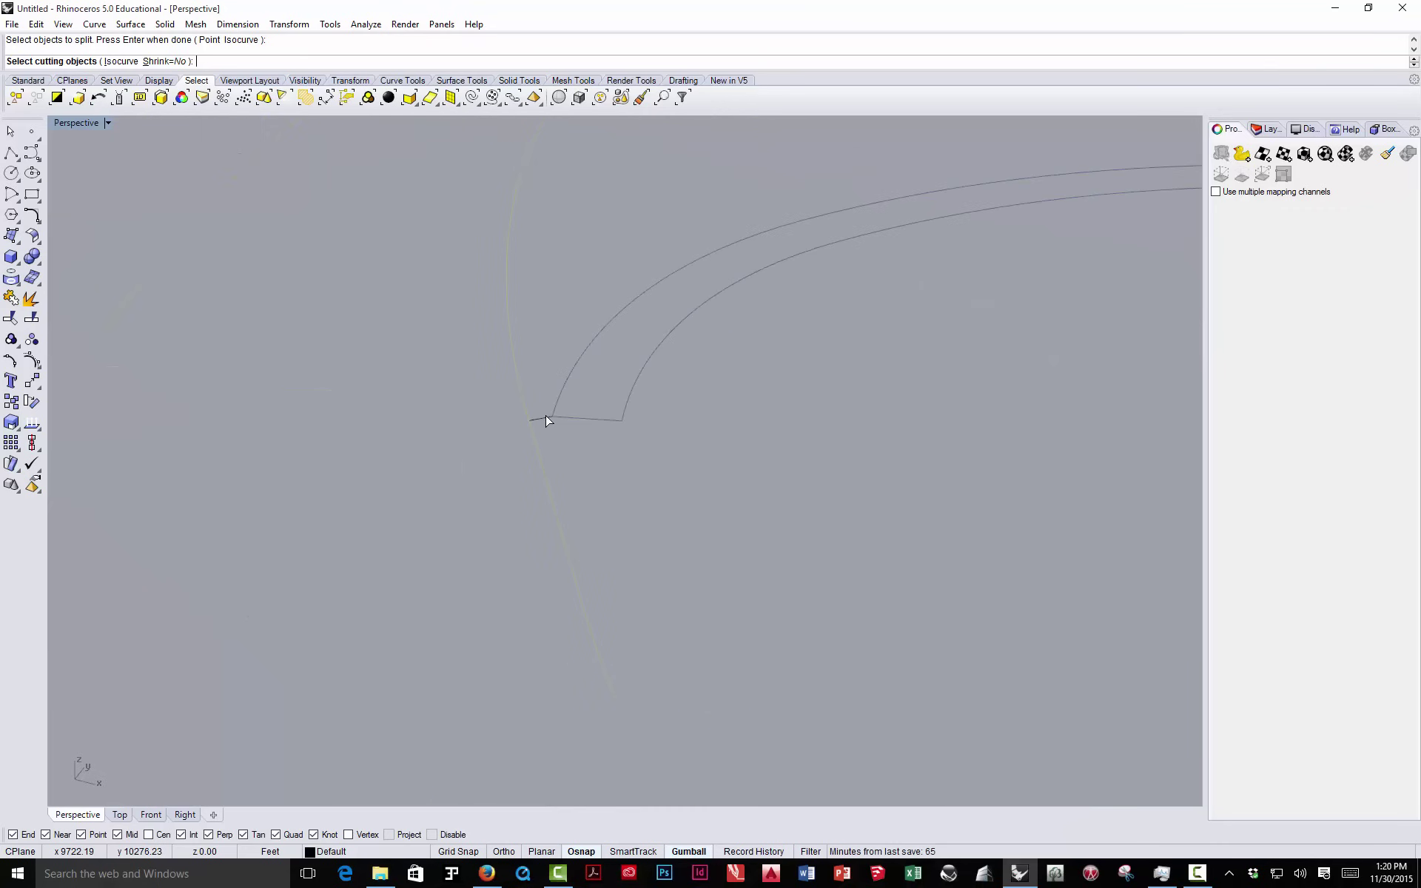
click(542, 418)
click(570, 418)
click(560, 395)
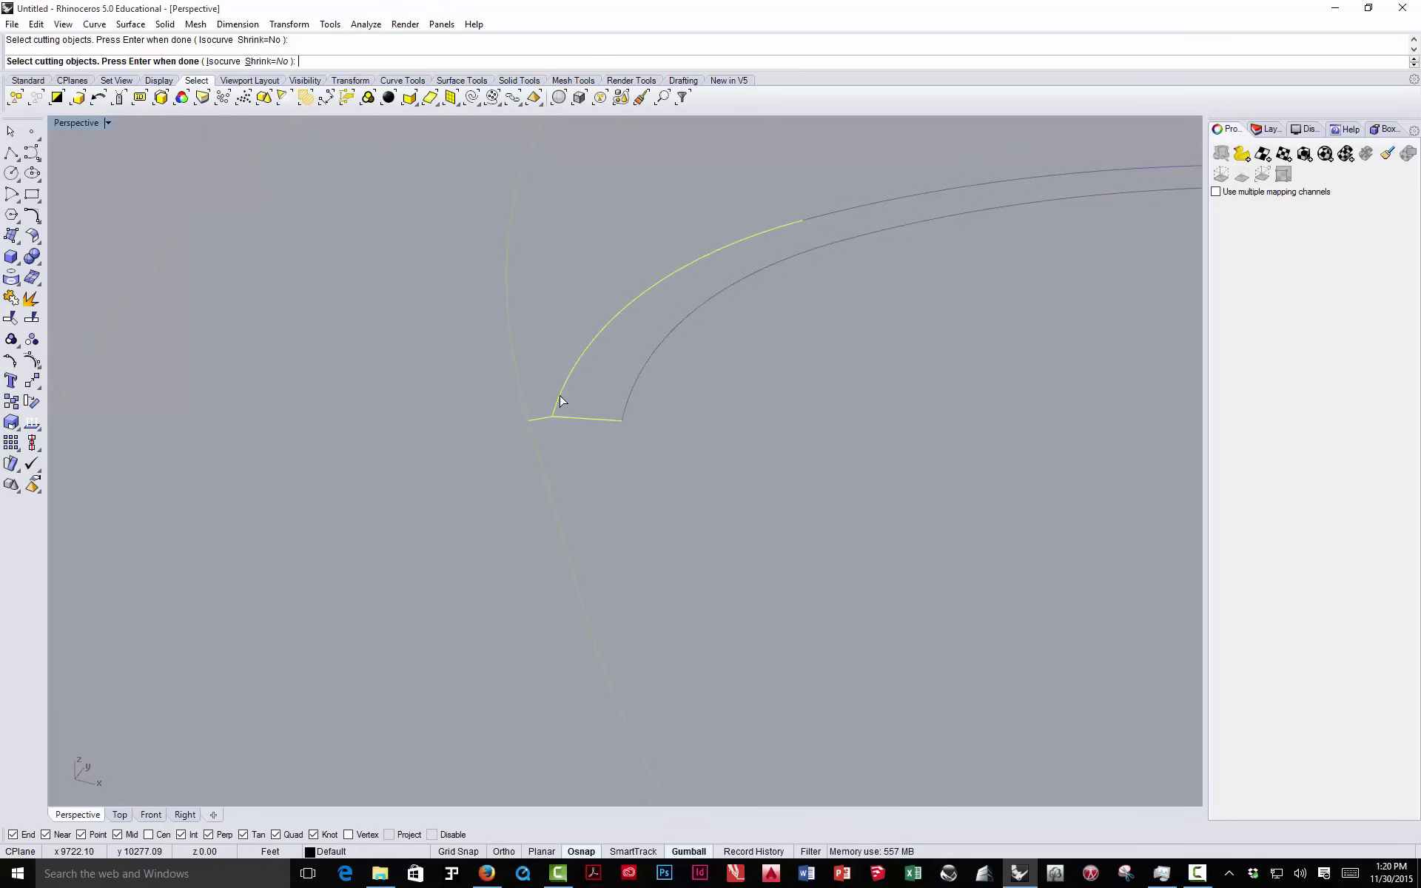
scroll(583, 421, down, 4)
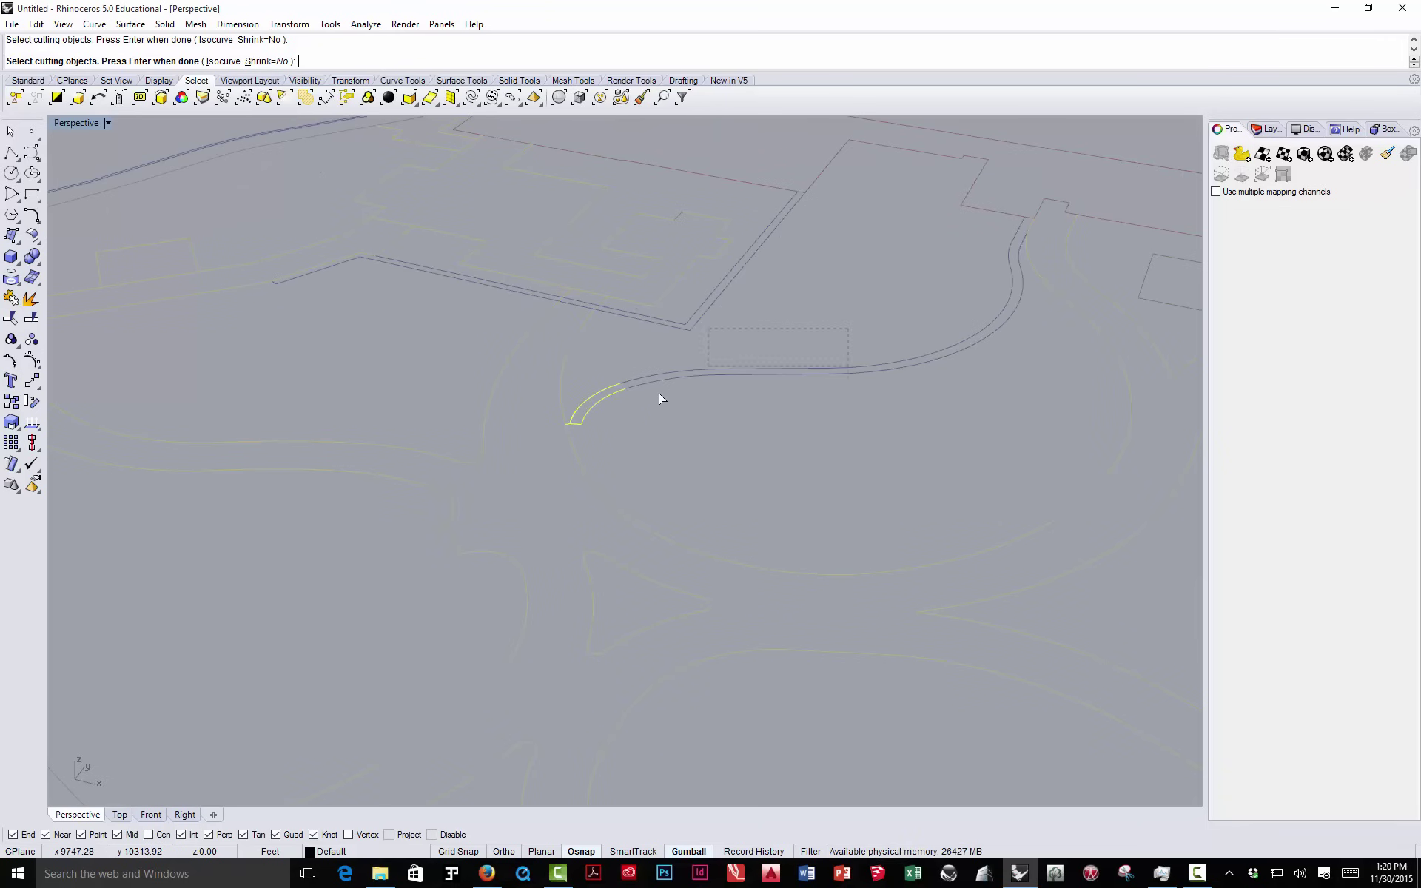
drag(659, 393, 615, 426)
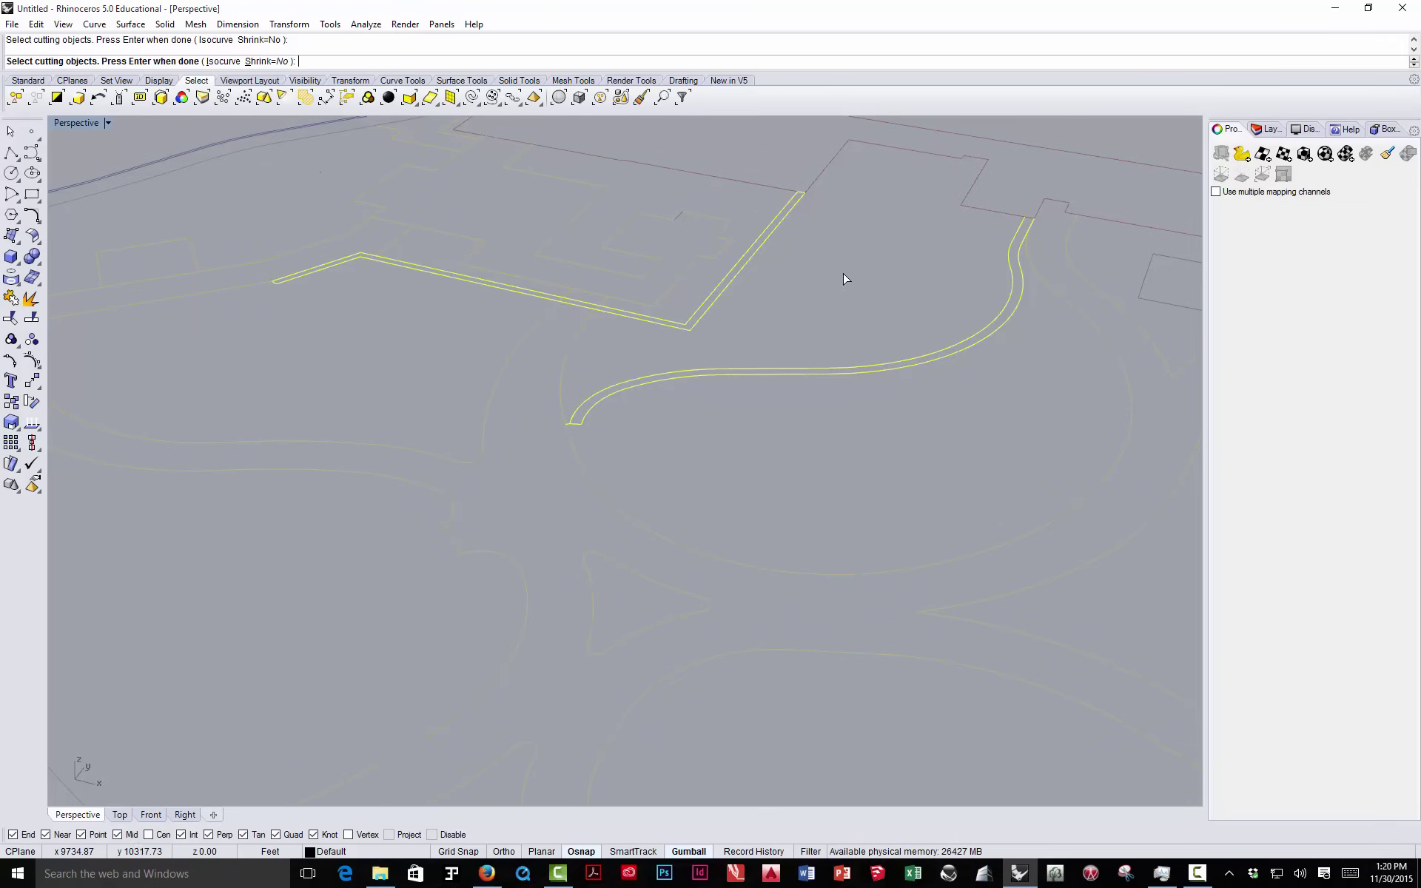
scroll(1030, 216, up, 5)
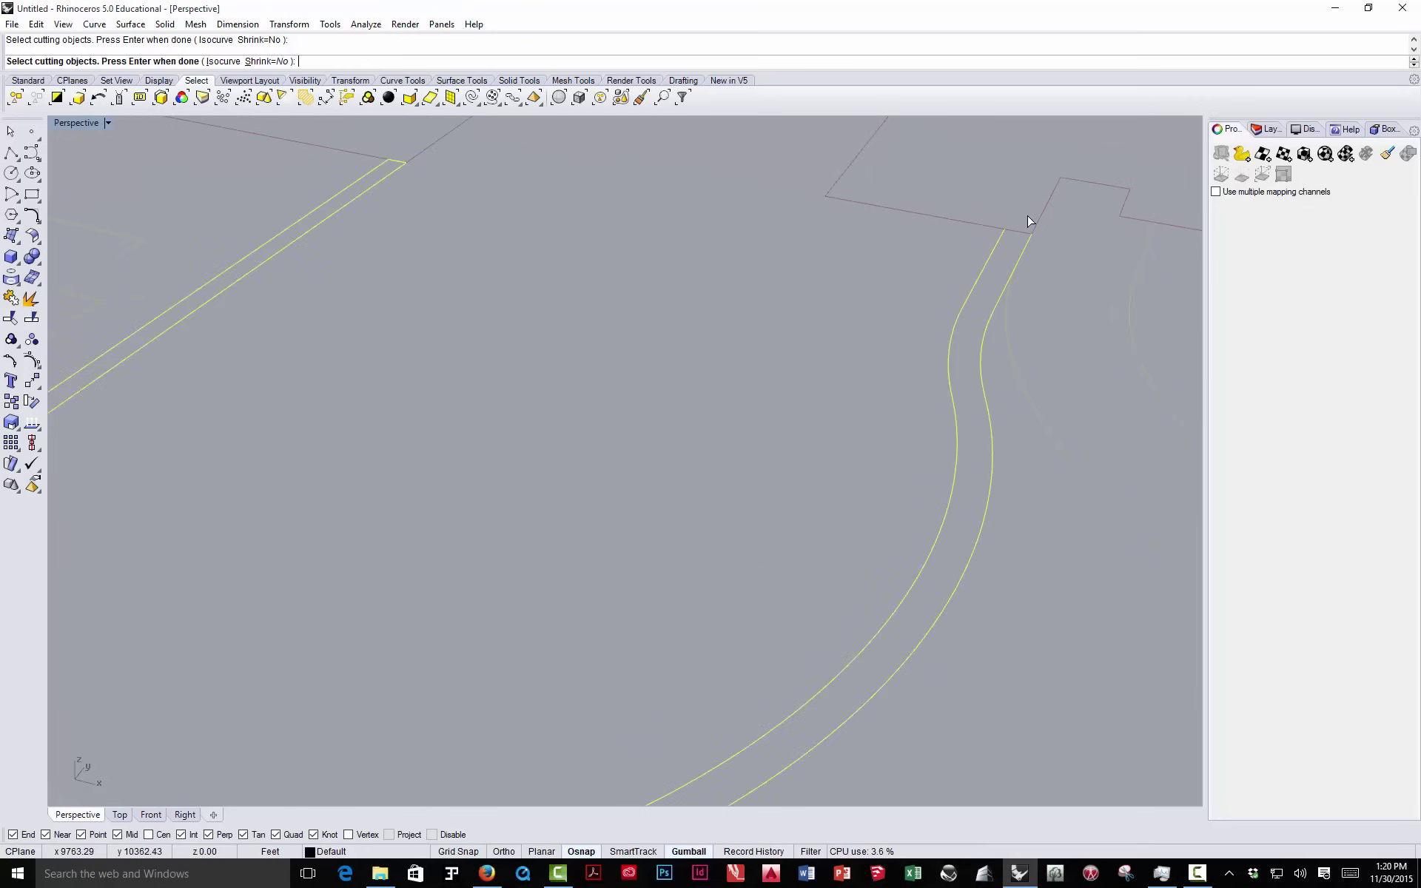
scroll(958, 245, down, 3)
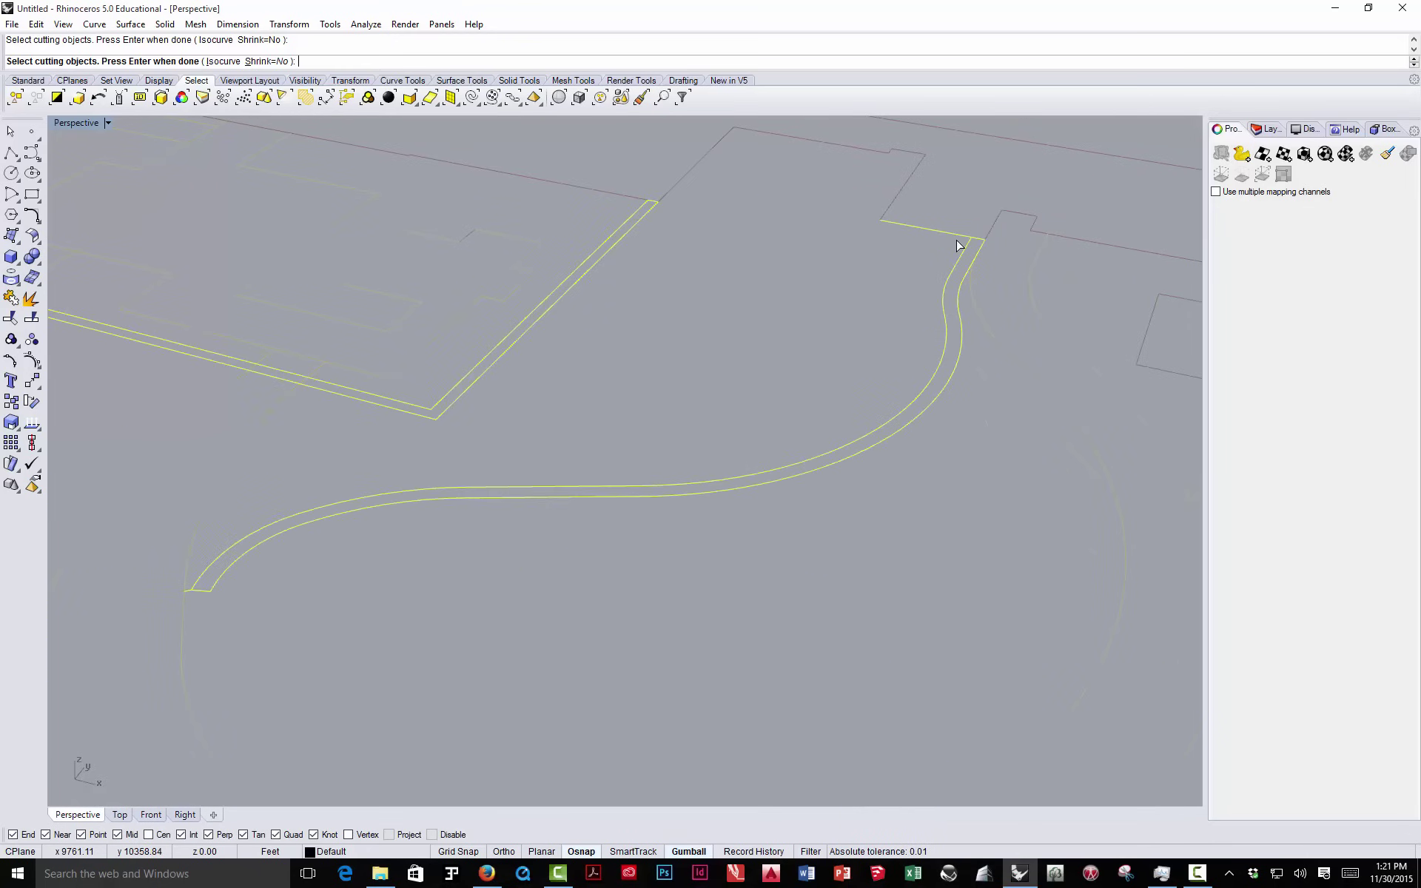
key(Return)
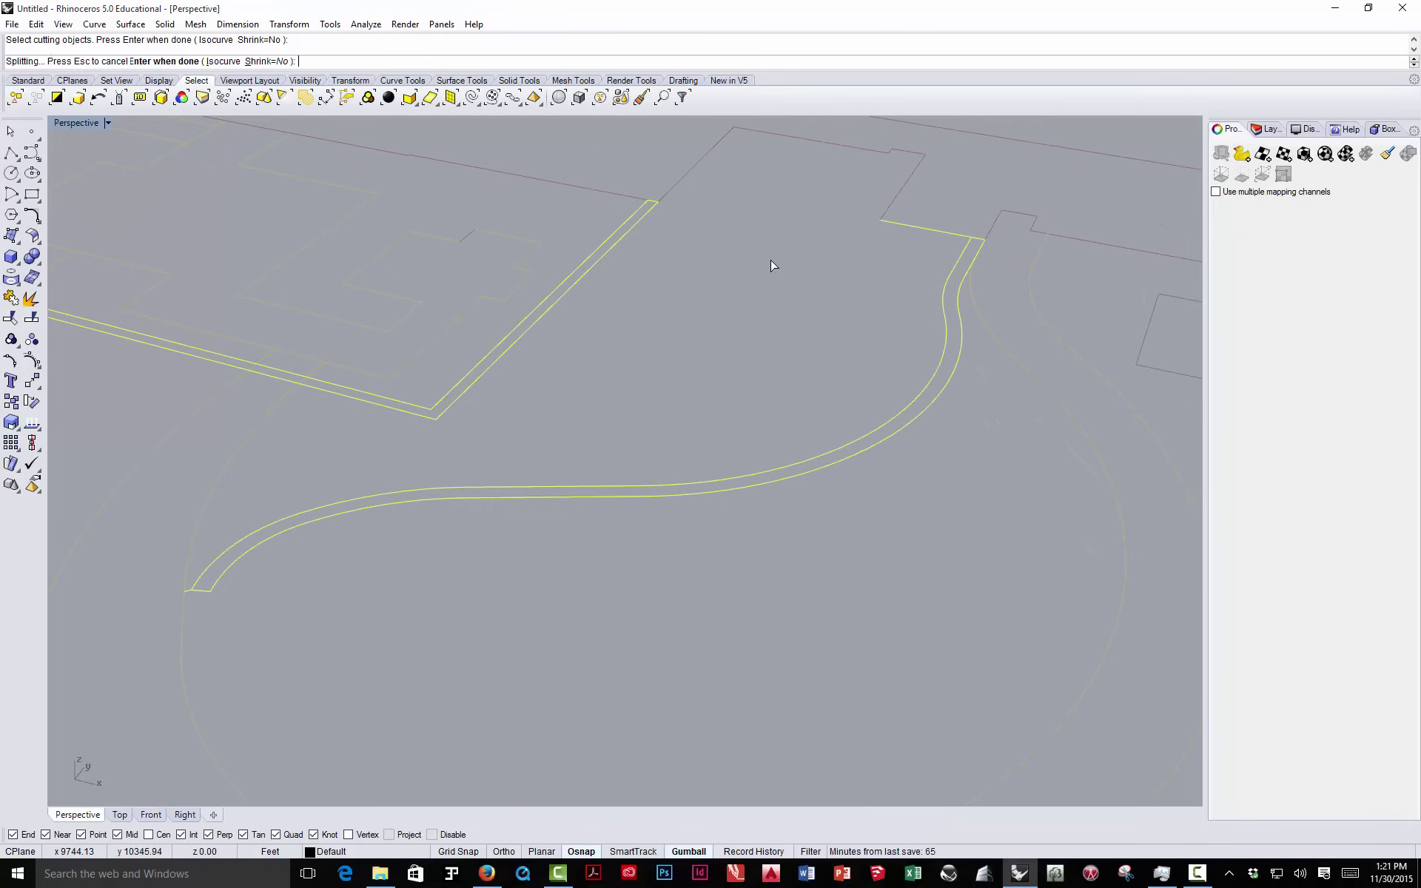
- Examine the lawn surfaces around the curved wall and on both sides of the staircase to check where they are separated
scroll(781, 323, down, 5)
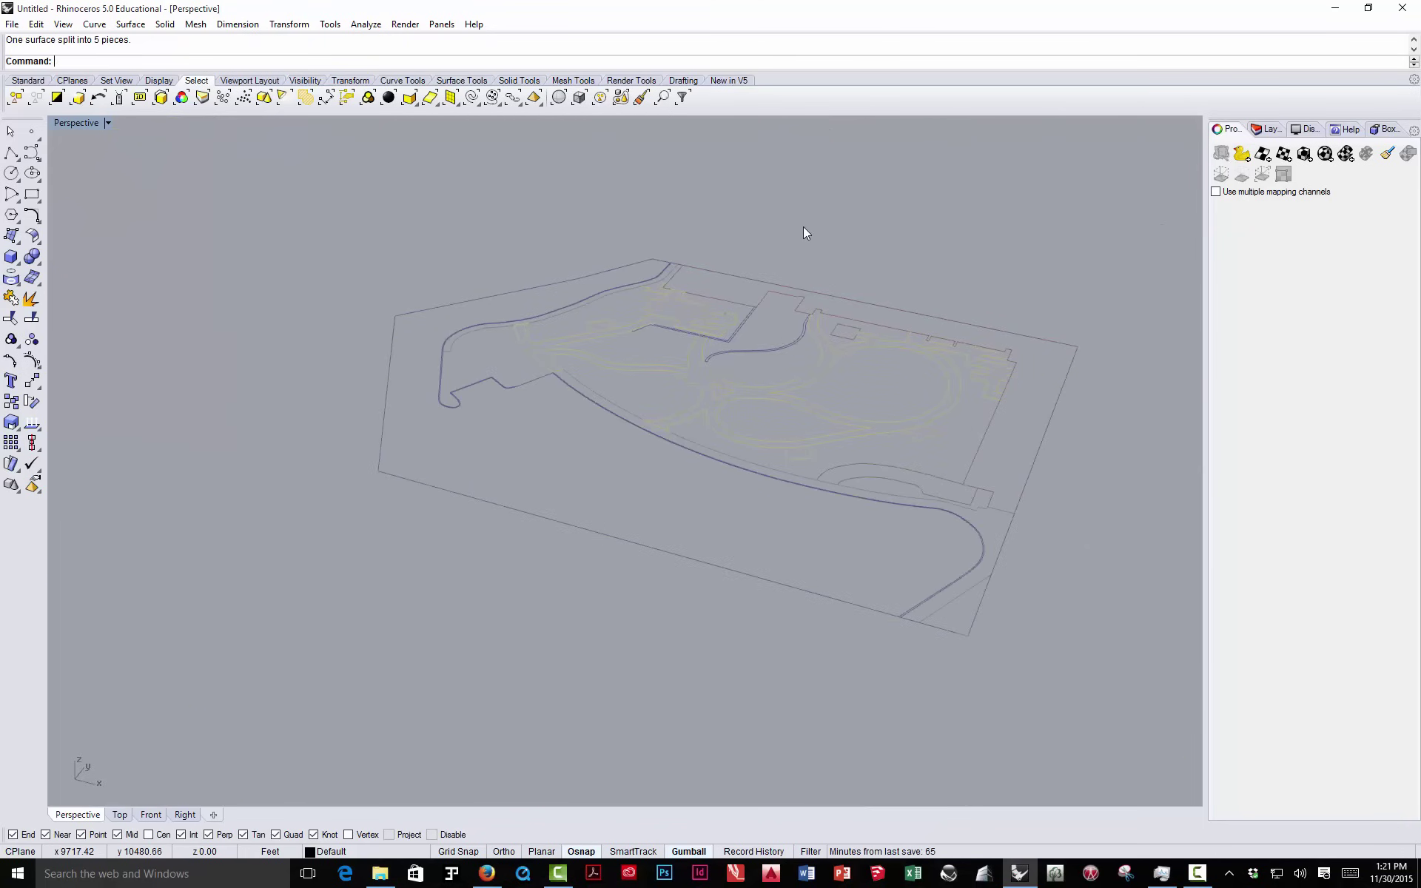
scroll(790, 175, up, 5)
scroll(677, 342, down, 6)
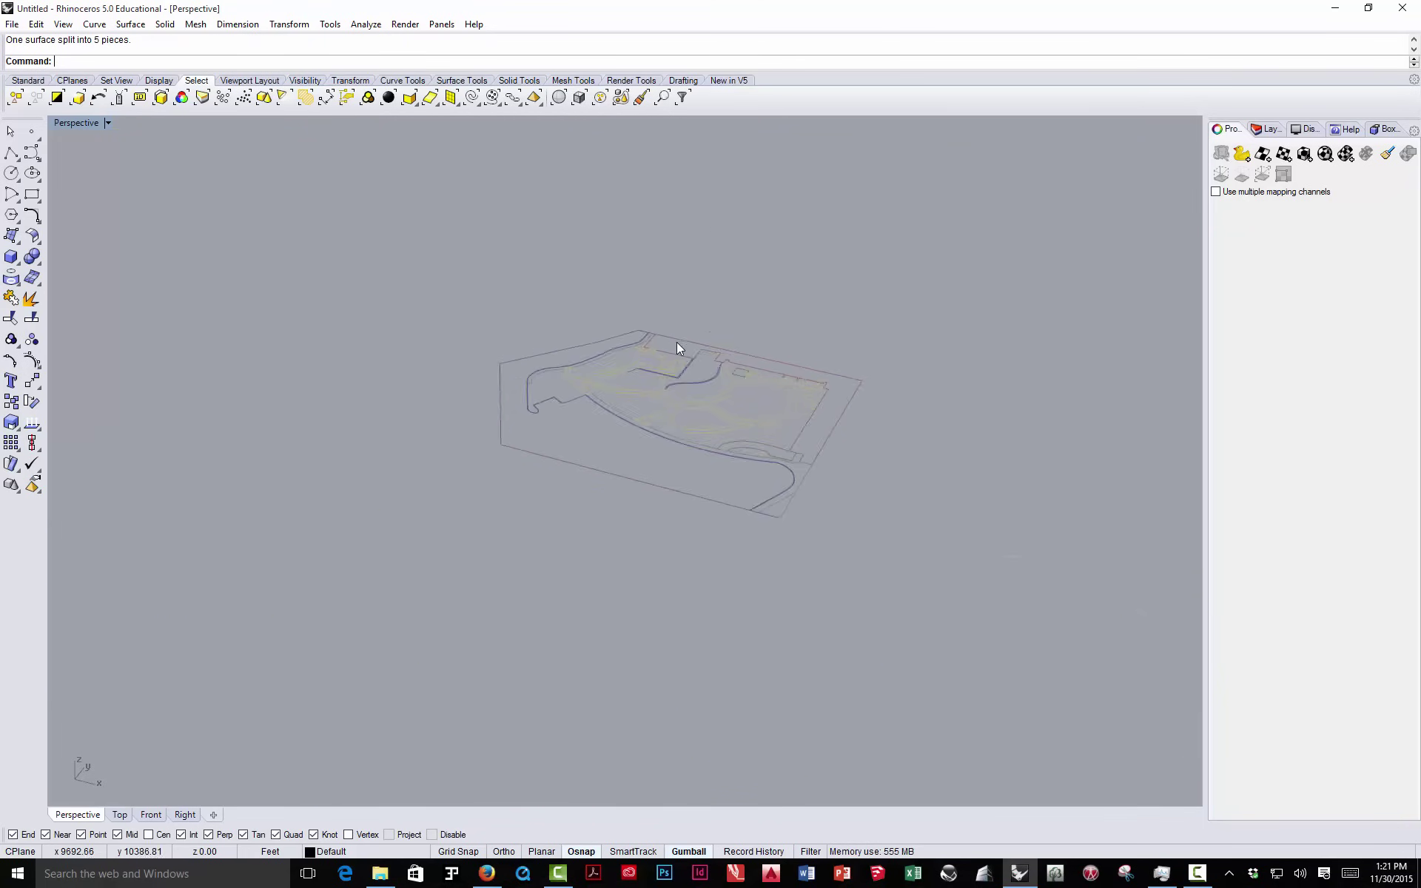
scroll(674, 190, up, 6)
scroll(664, 230, up, 5)
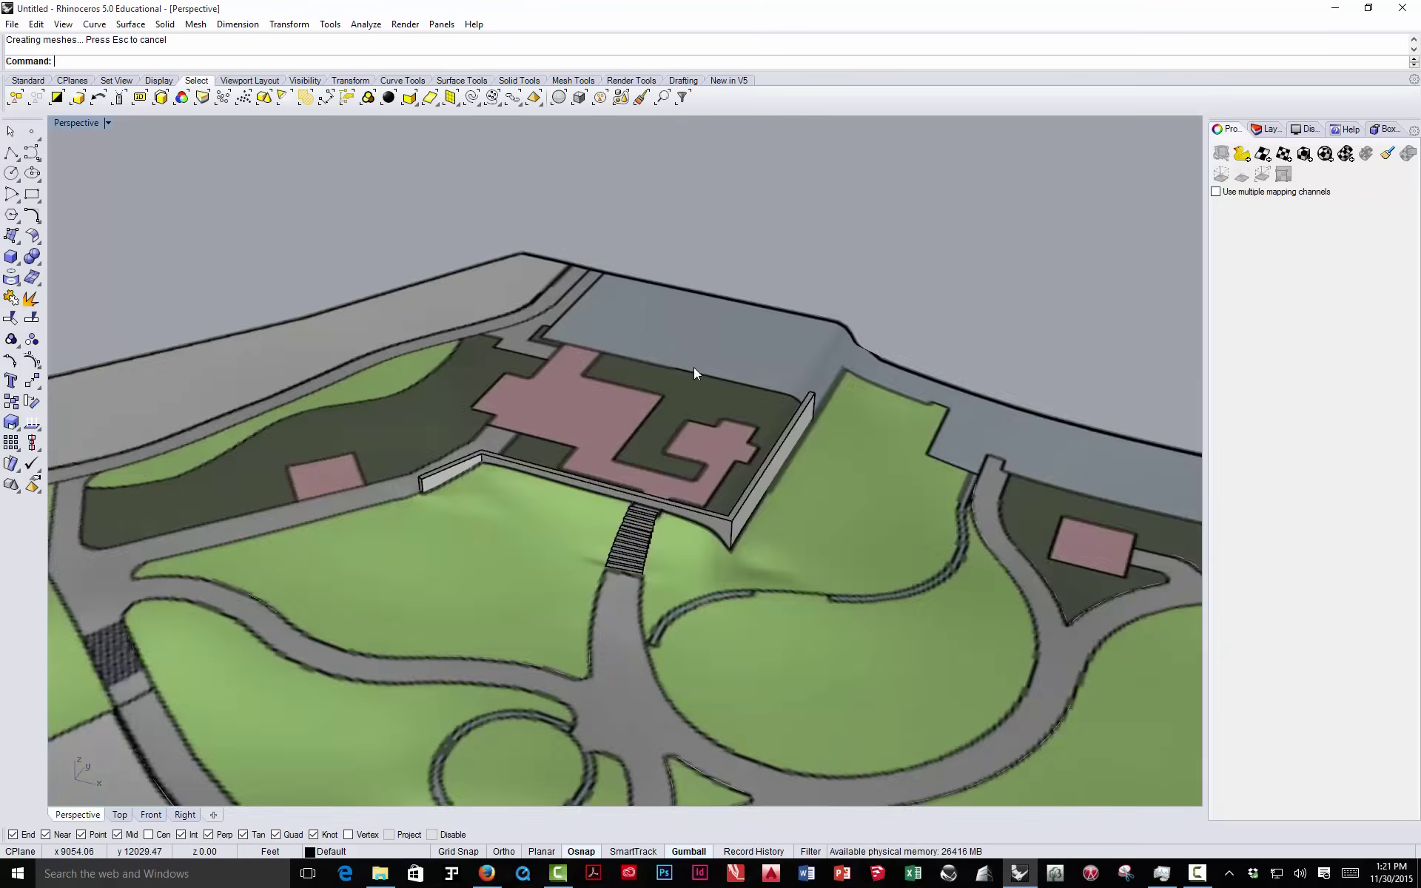
scroll(739, 422, down, 5)
click(736, 421)
scroll(703, 437, up, 5)
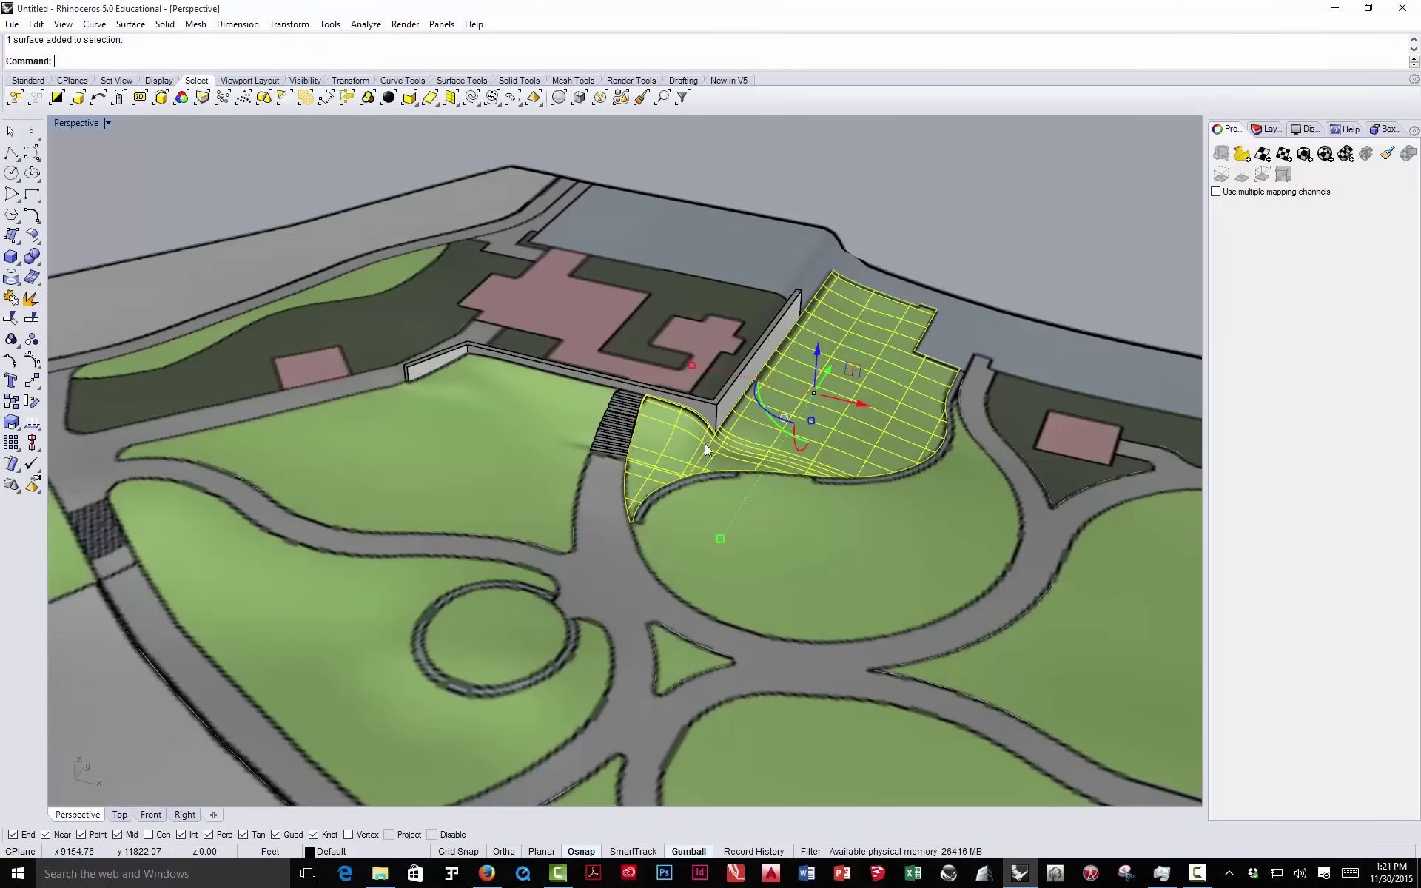
click(726, 509)
click(804, 419)
click(546, 391)
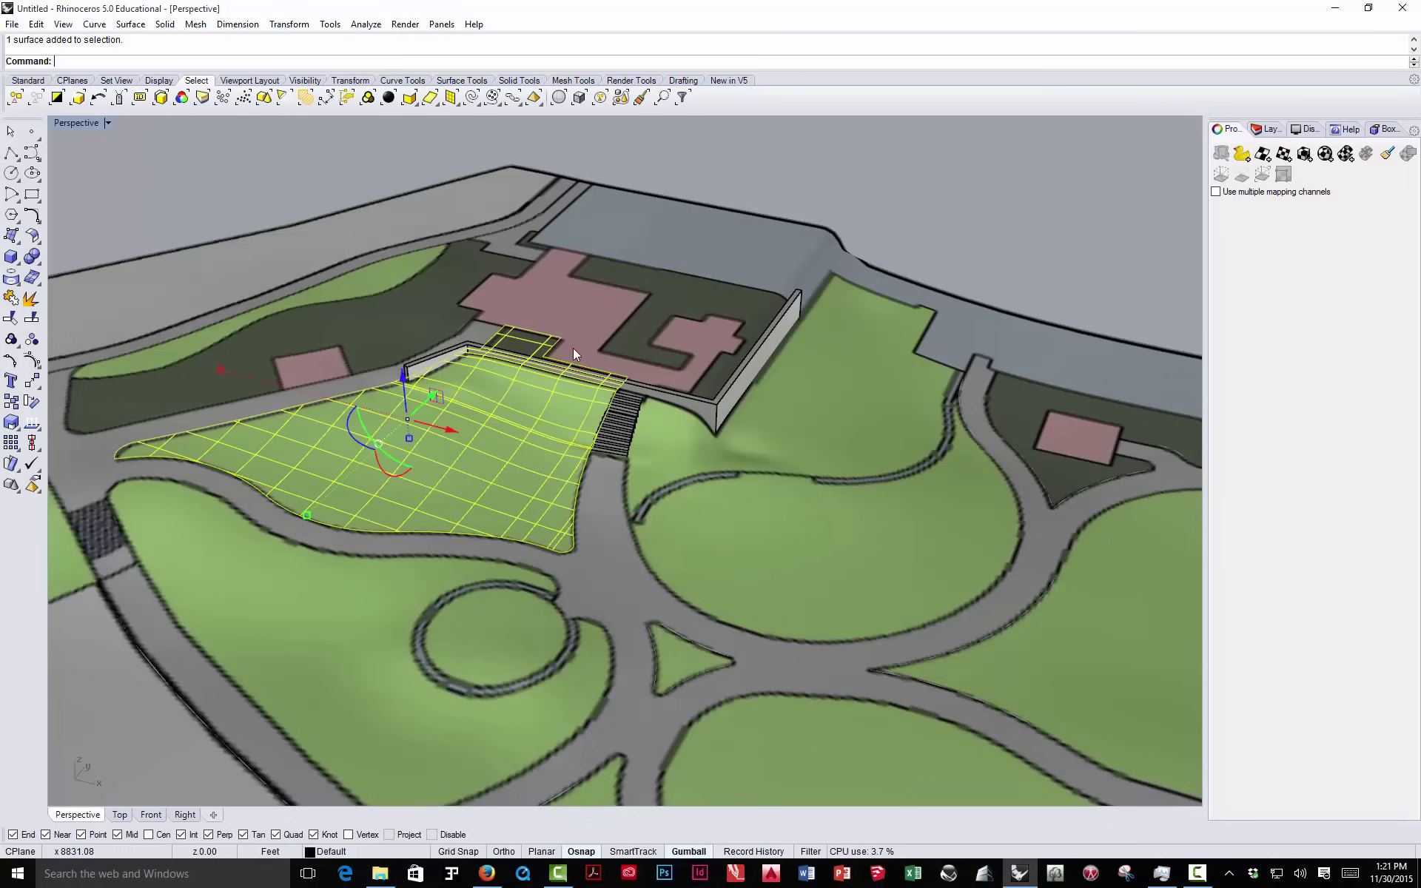
click(757, 171)
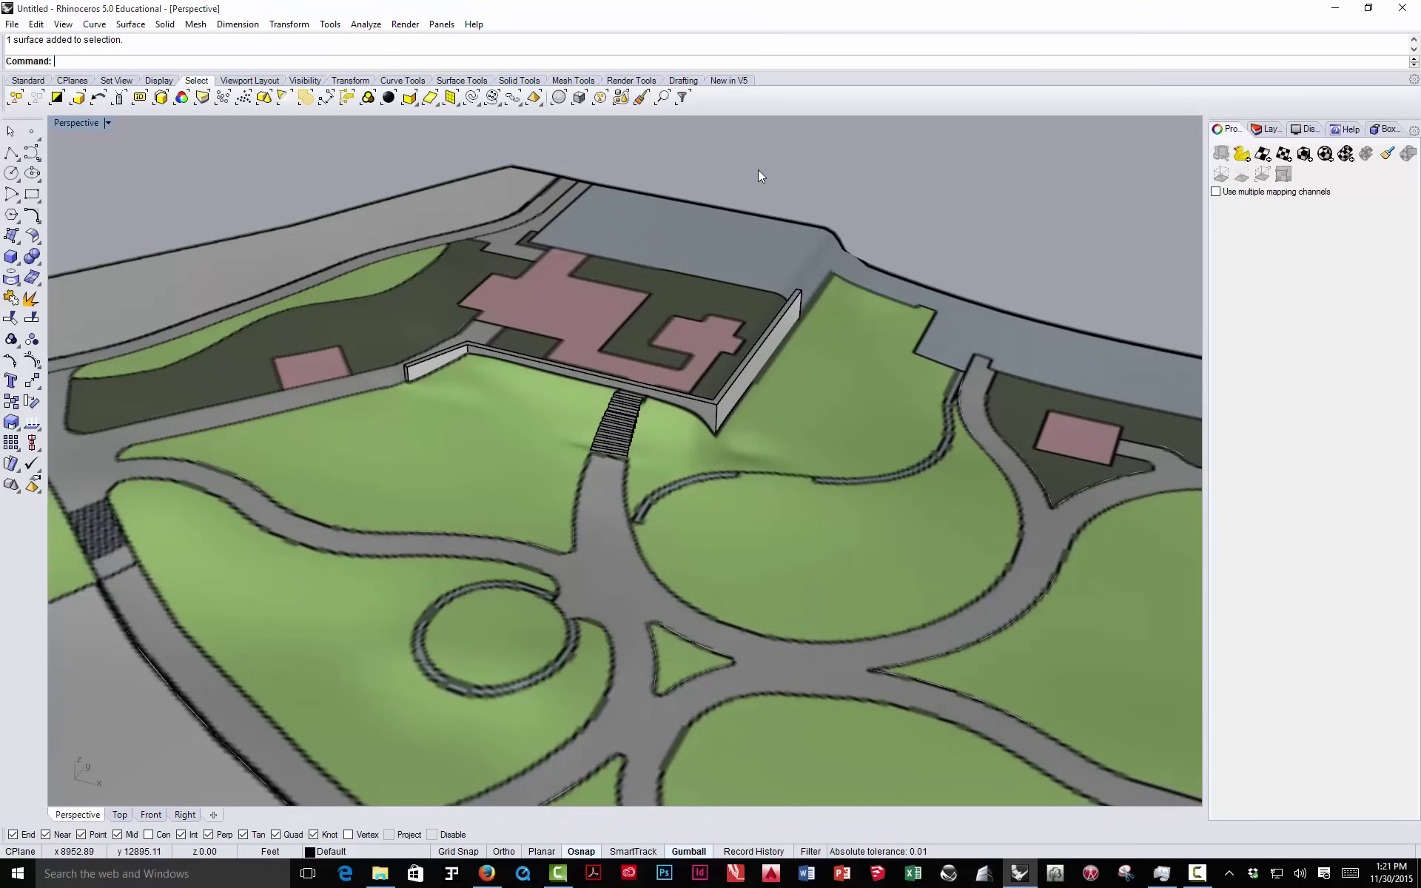
- Split the lawn left of the staircase and the planting and building surfaces behind it, using the angled retaining wall as the cutting object
click(31, 316)
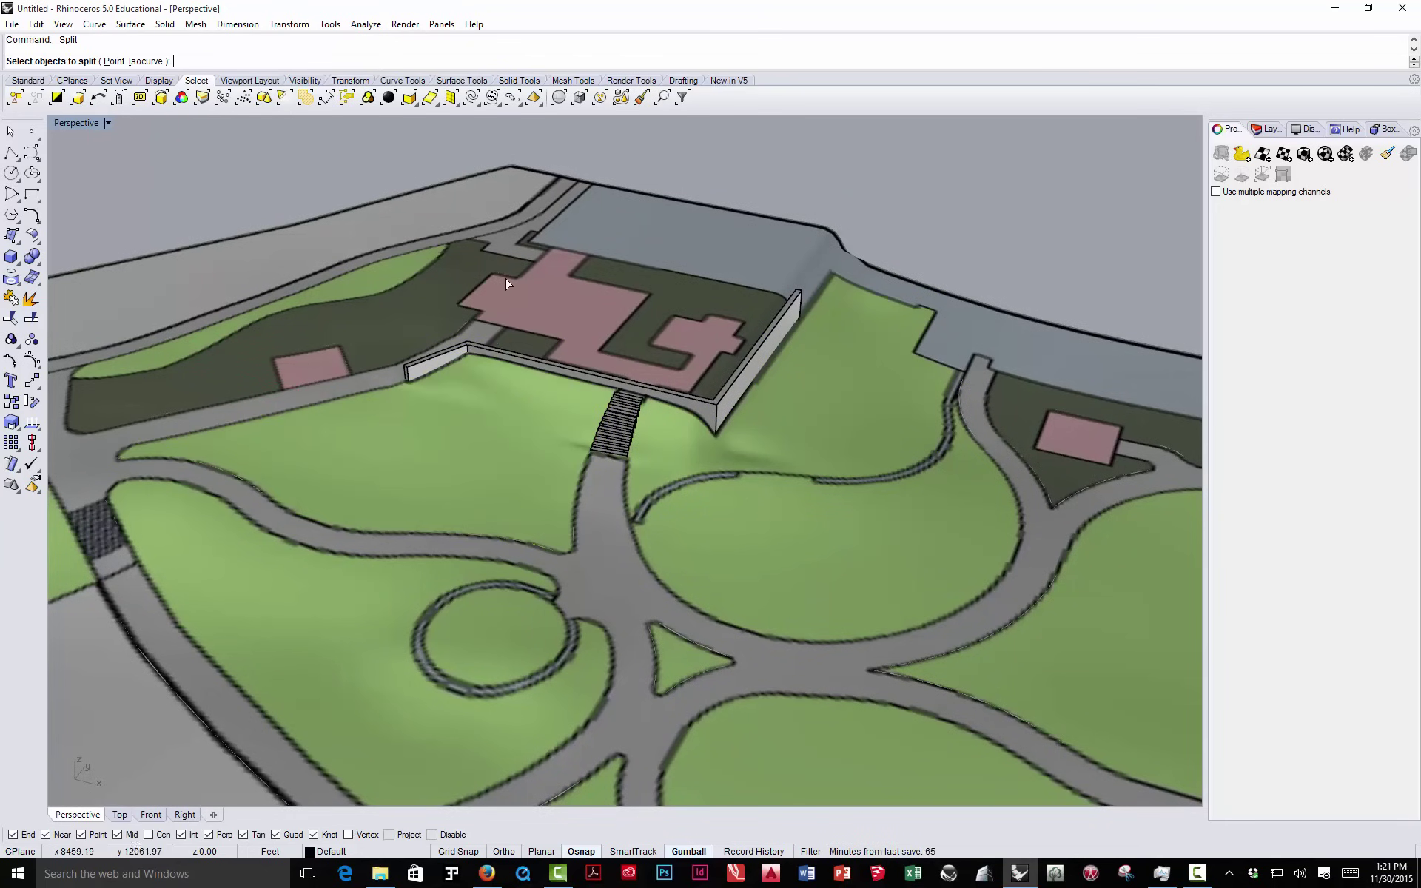
click(677, 288)
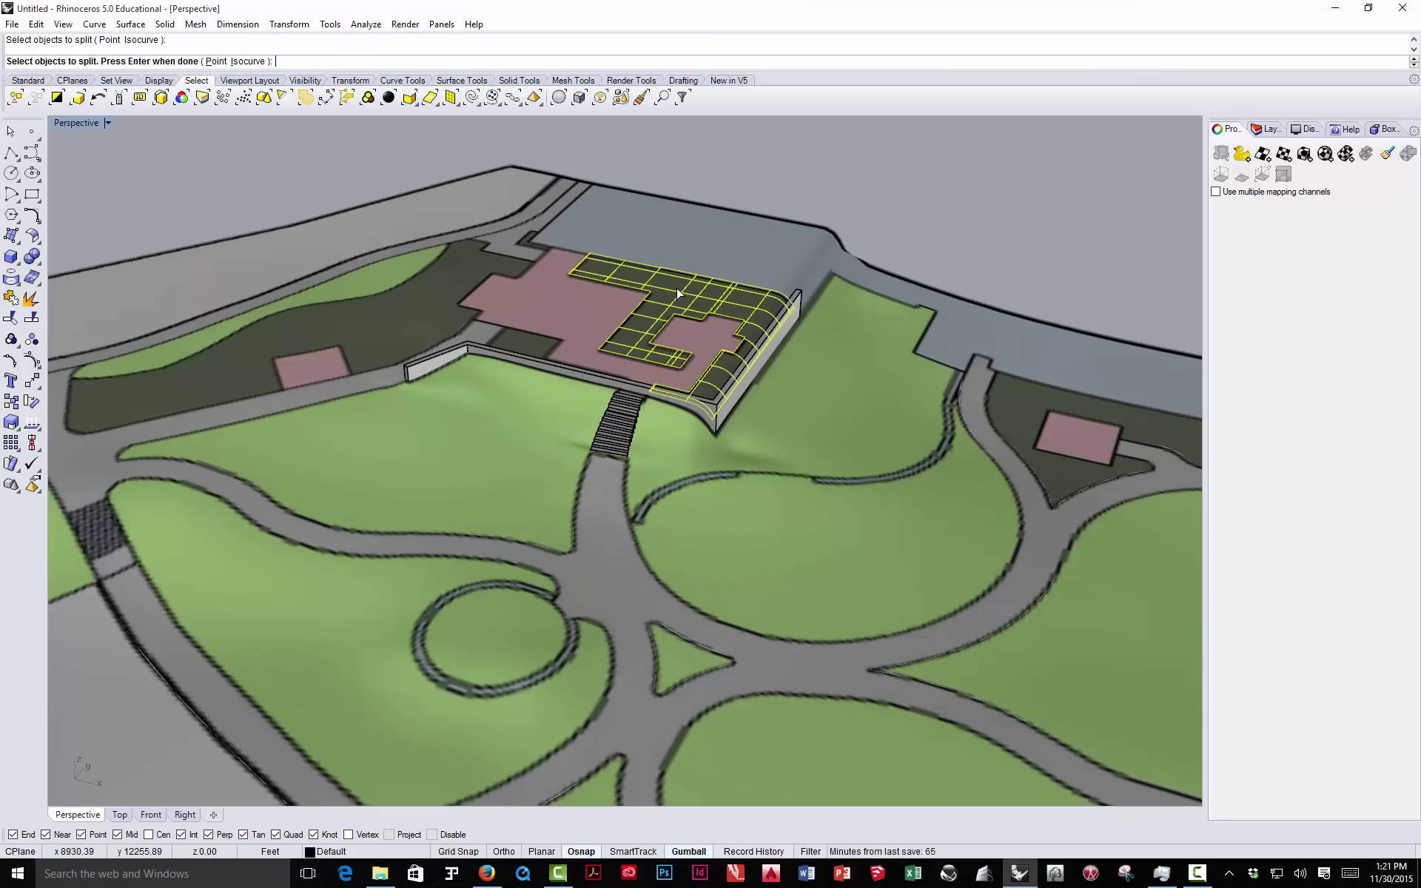
click(527, 345)
click(589, 359)
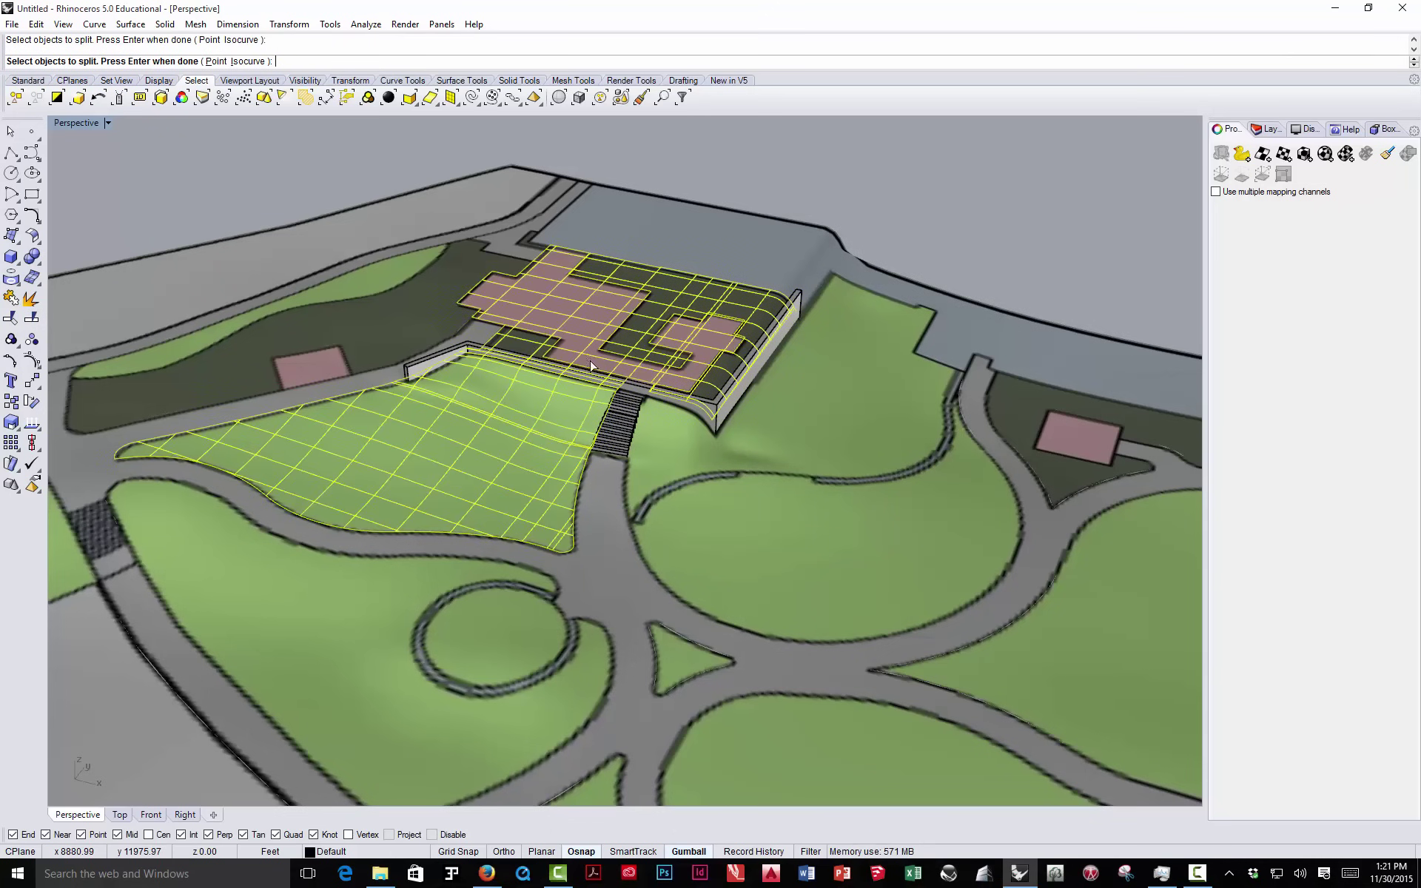
key(Return)
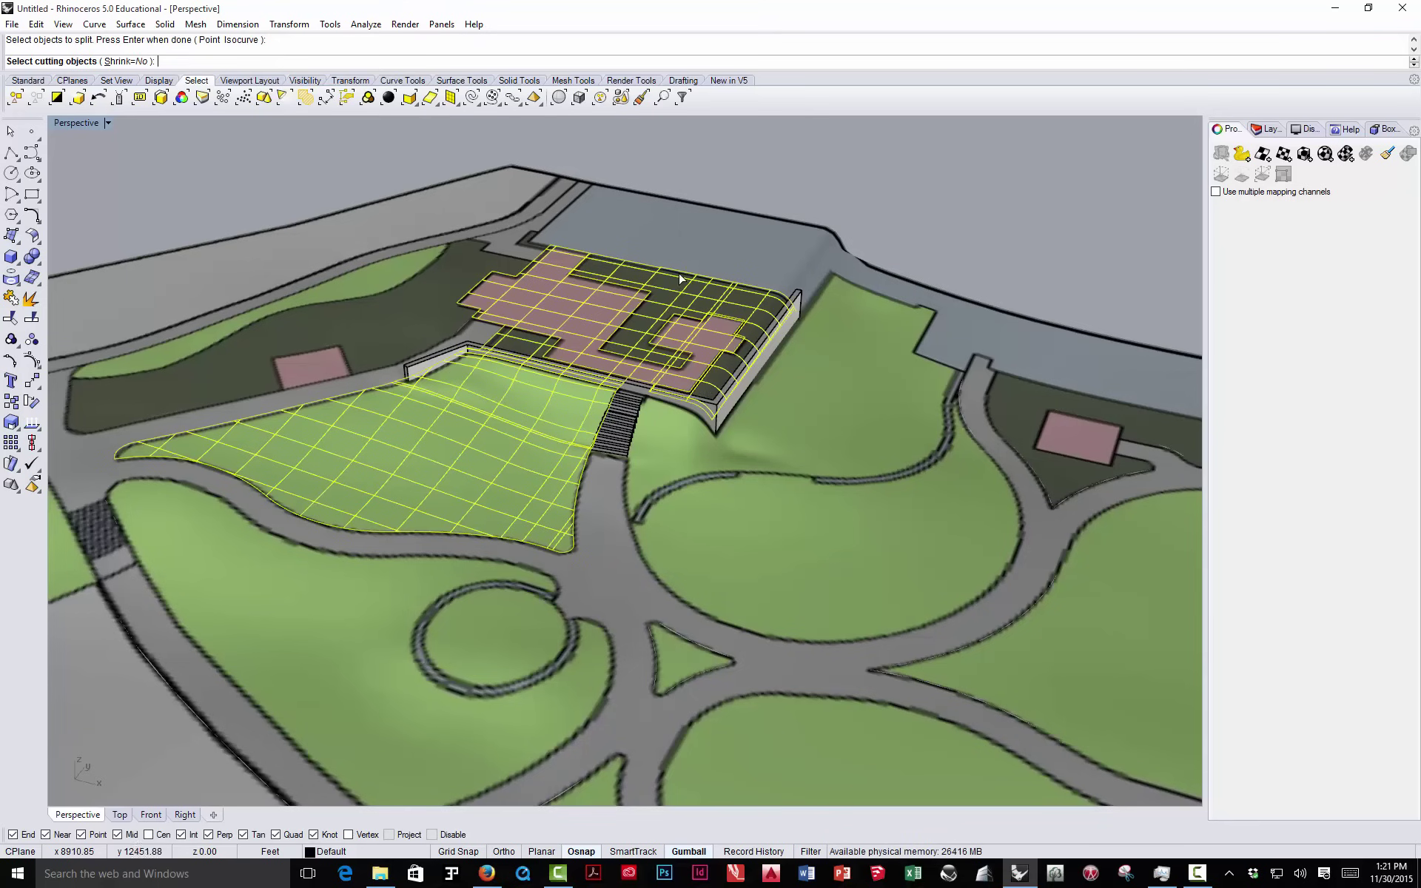
click(645, 390)
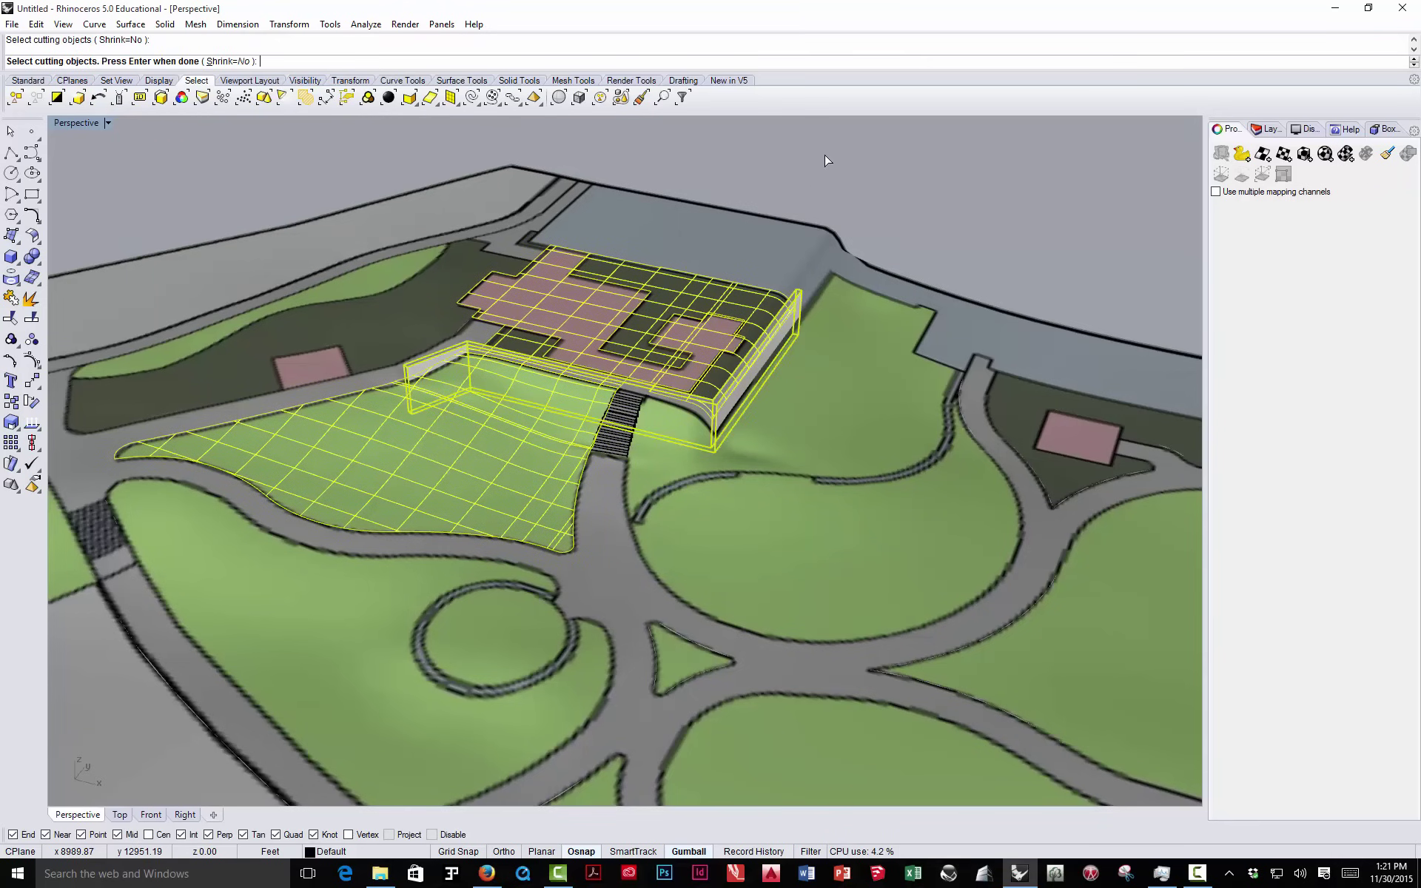
key(Return)
- Examine the surfaces along the angled retaining wall and the surrounding lawns to check that they are separate pieces
click(560, 381)
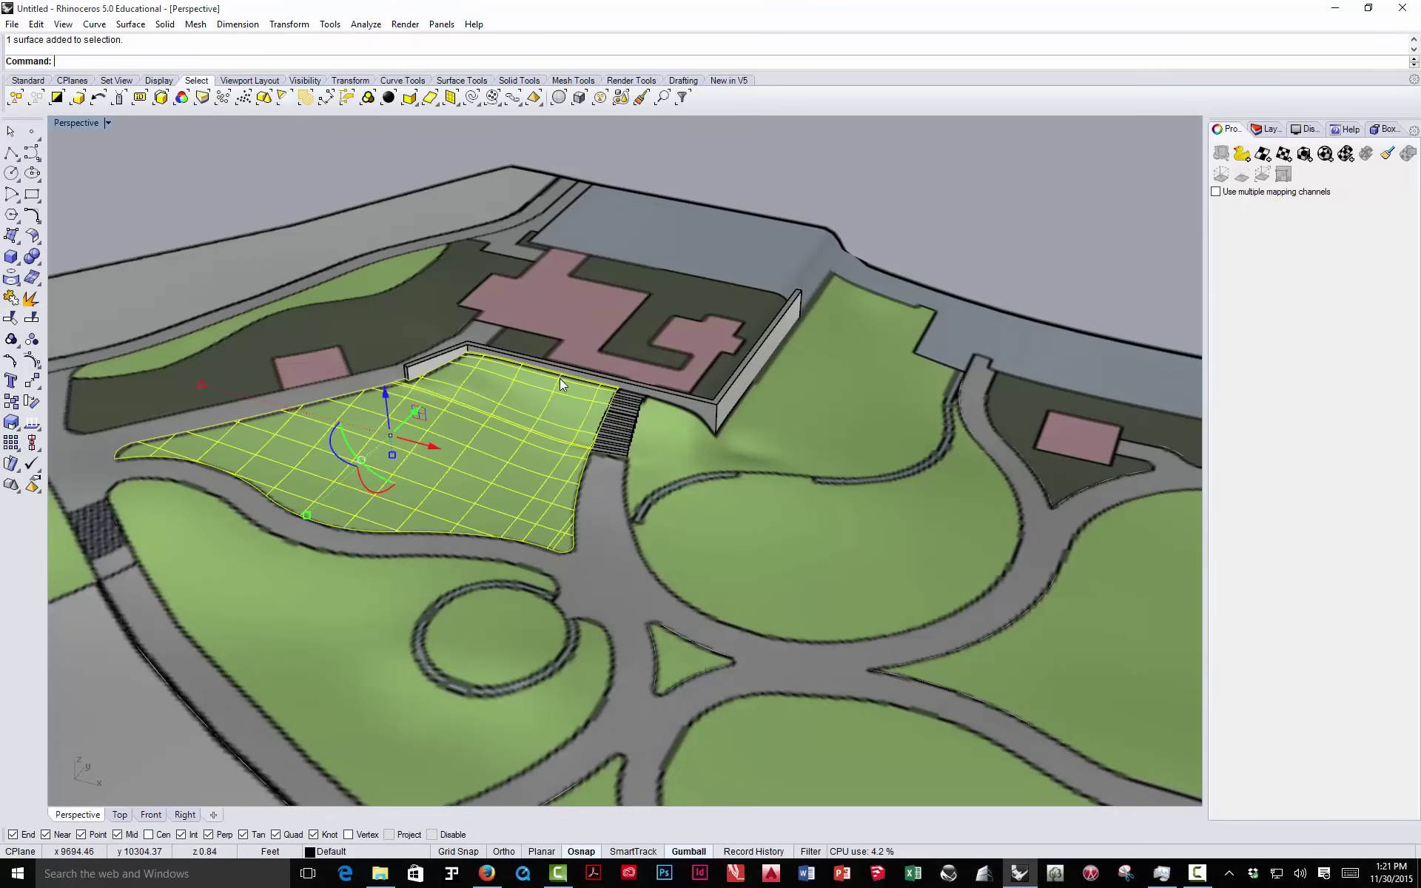
click(532, 348)
click(709, 381)
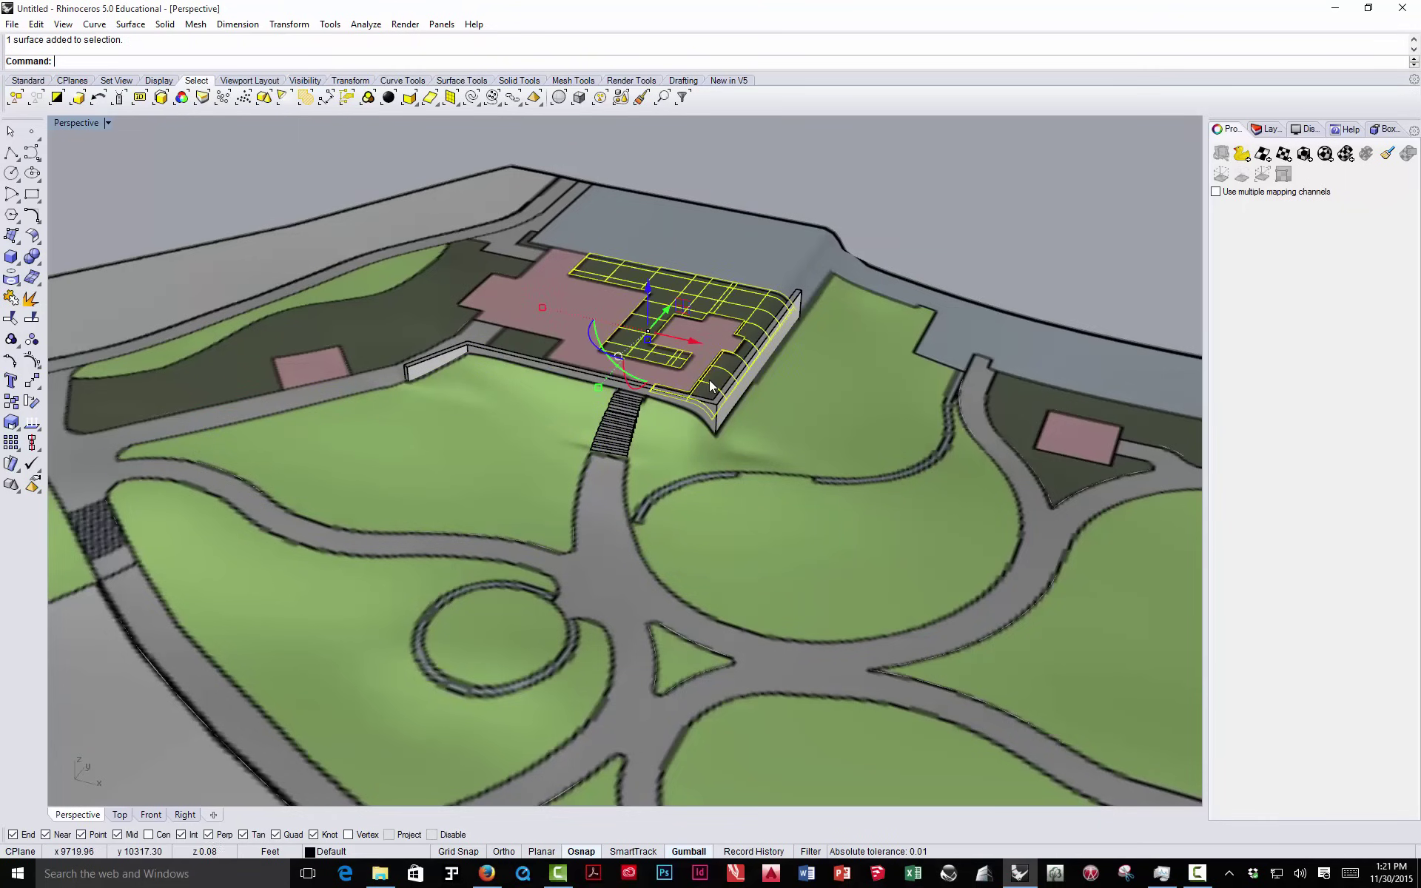
click(845, 184)
right_drag(716, 277, 730, 356)
scroll(776, 477, up, 5)
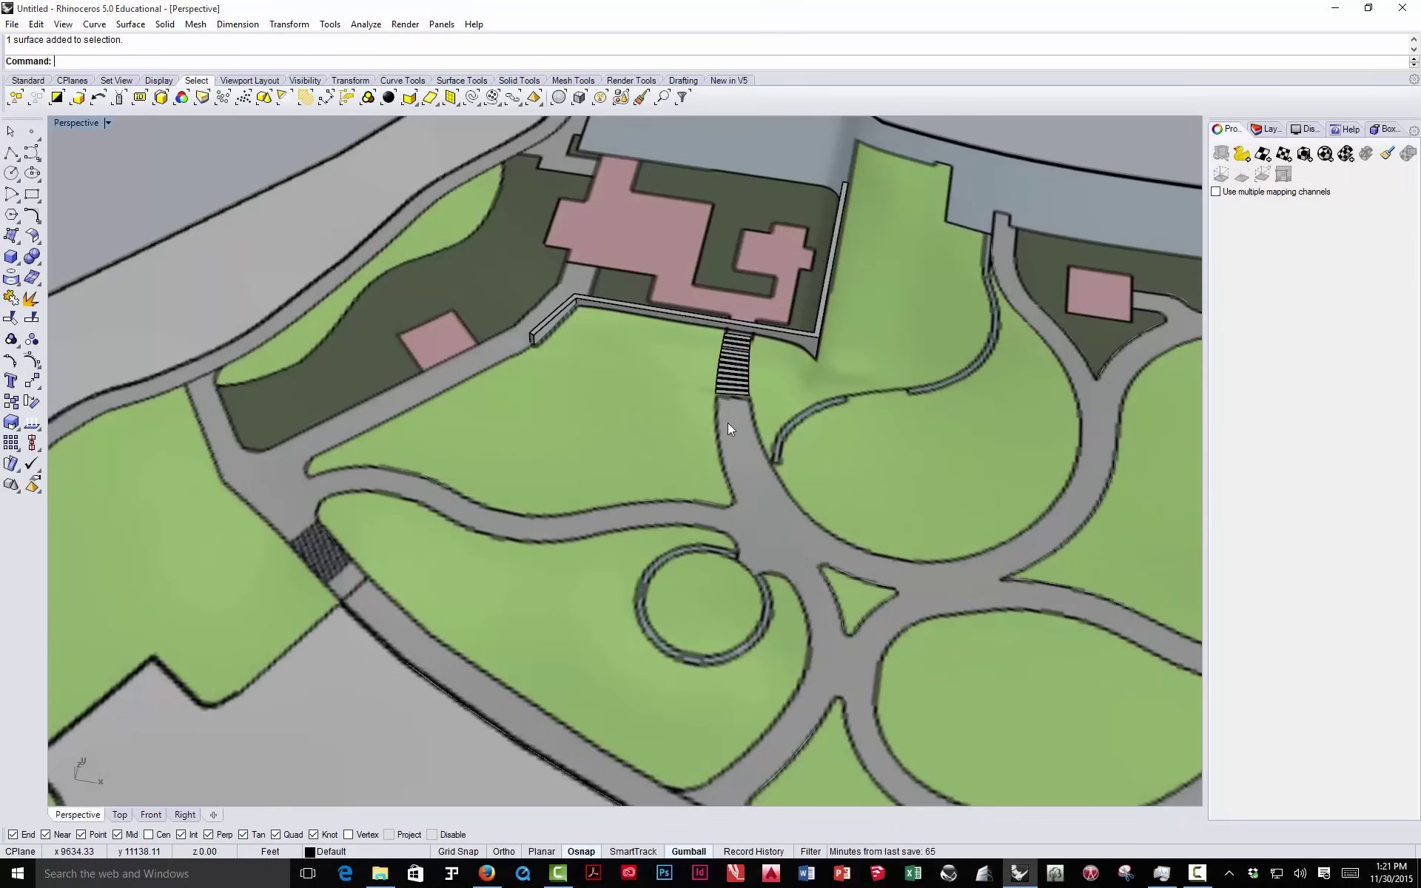
scroll(727, 423, down, 4)
scroll(703, 403, up, 3)
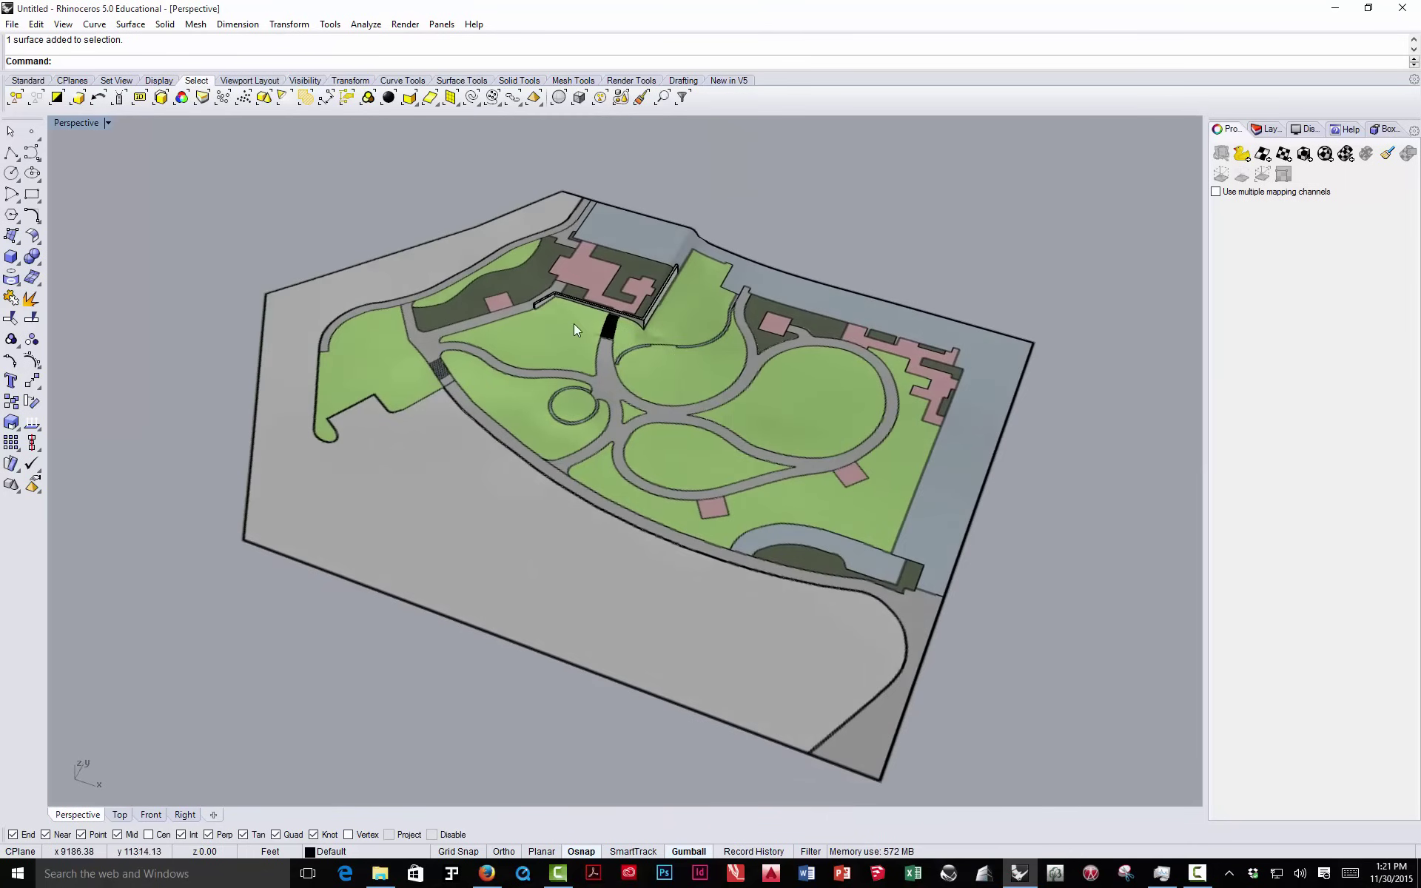
click(541, 285)
click(675, 317)
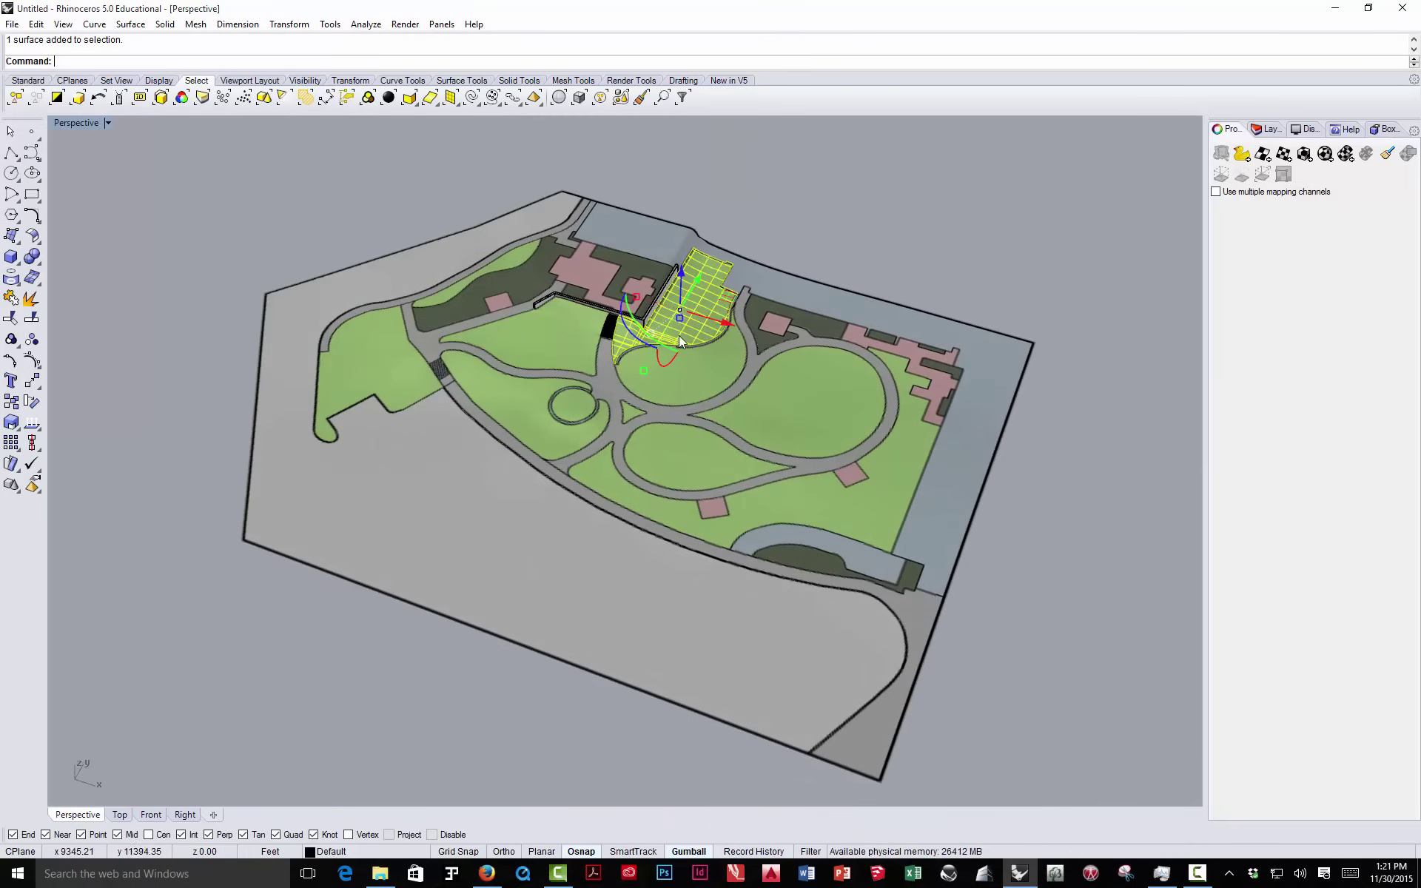
click(799, 406)
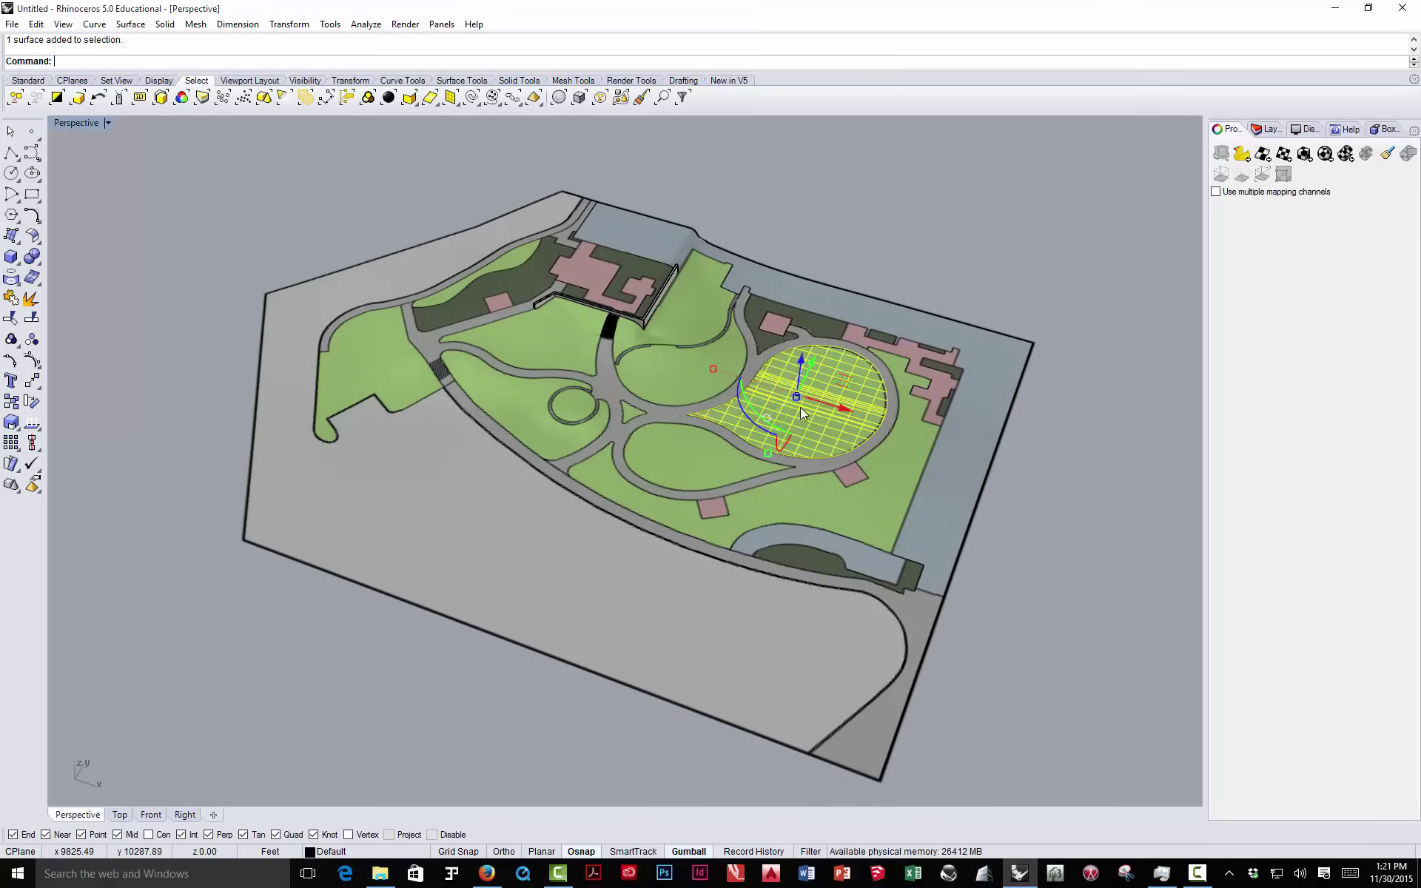
click(773, 246)
- Delete the stray object between the terrain and the site plan curves
scroll(597, 350, down, 10)
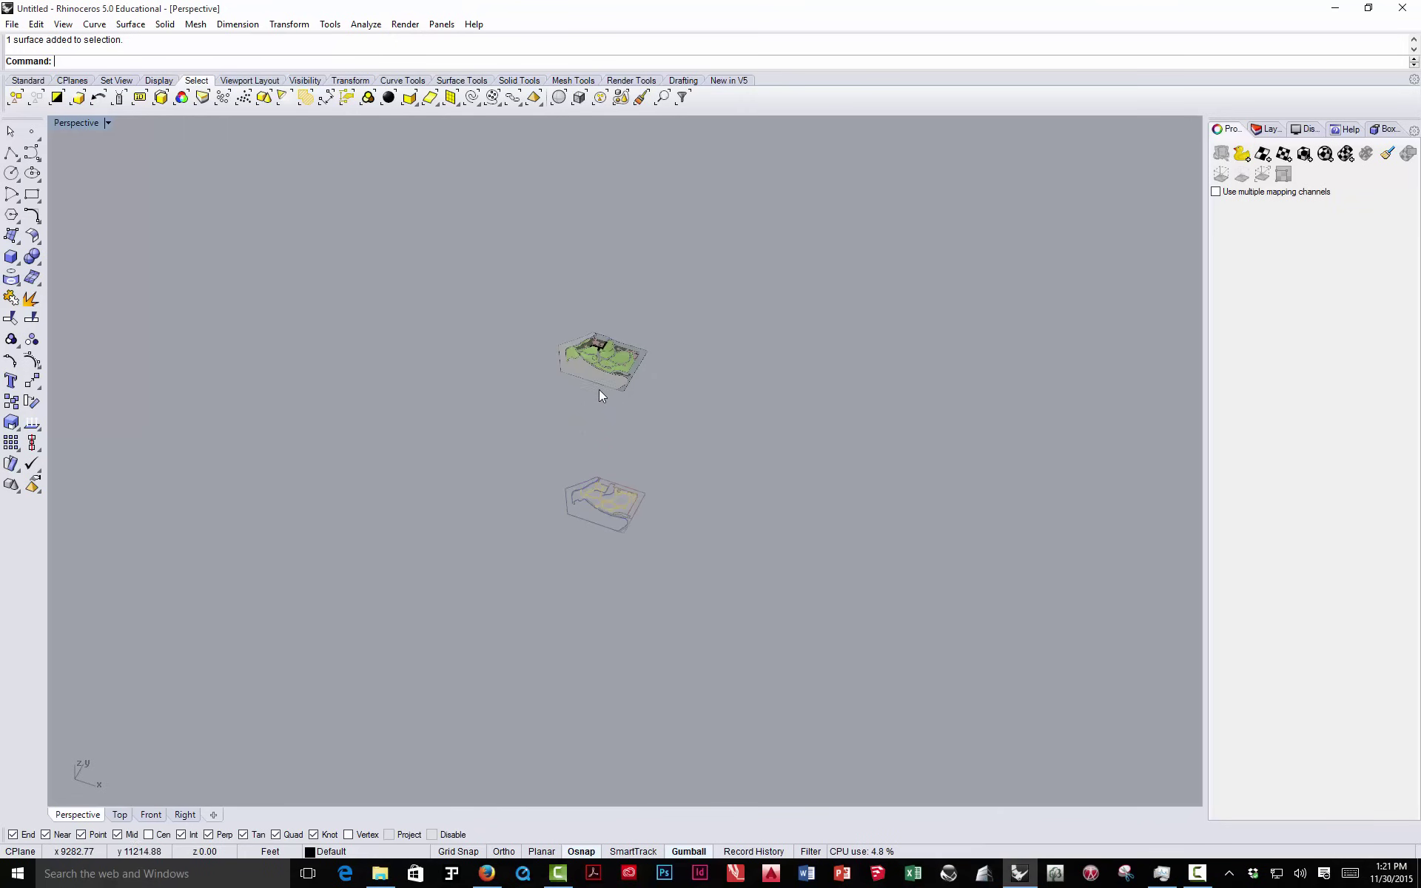
click(595, 475)
scroll(581, 435, up, 4)
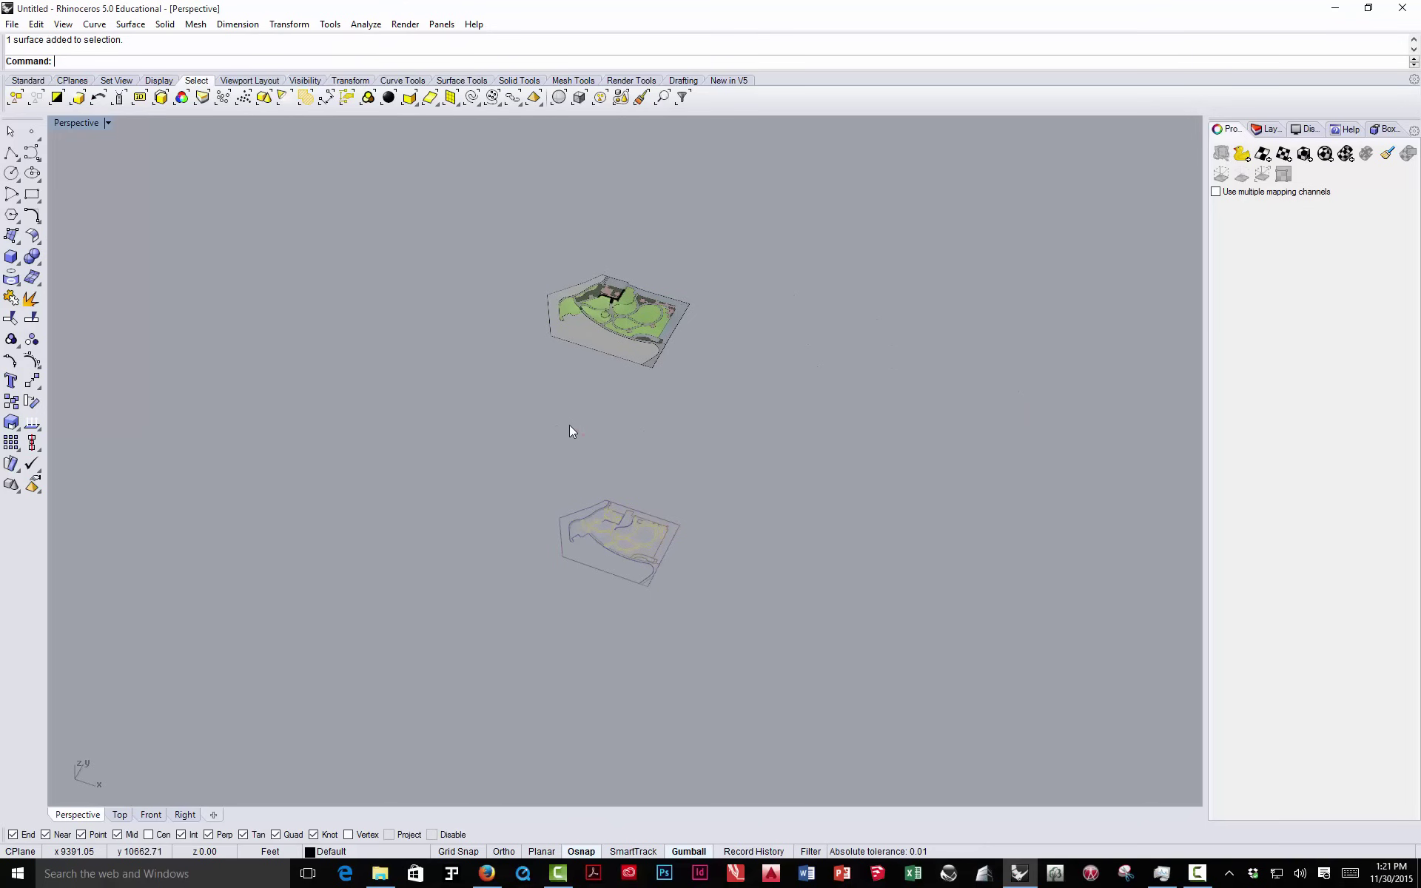
key(Delete)
click(17, 27)
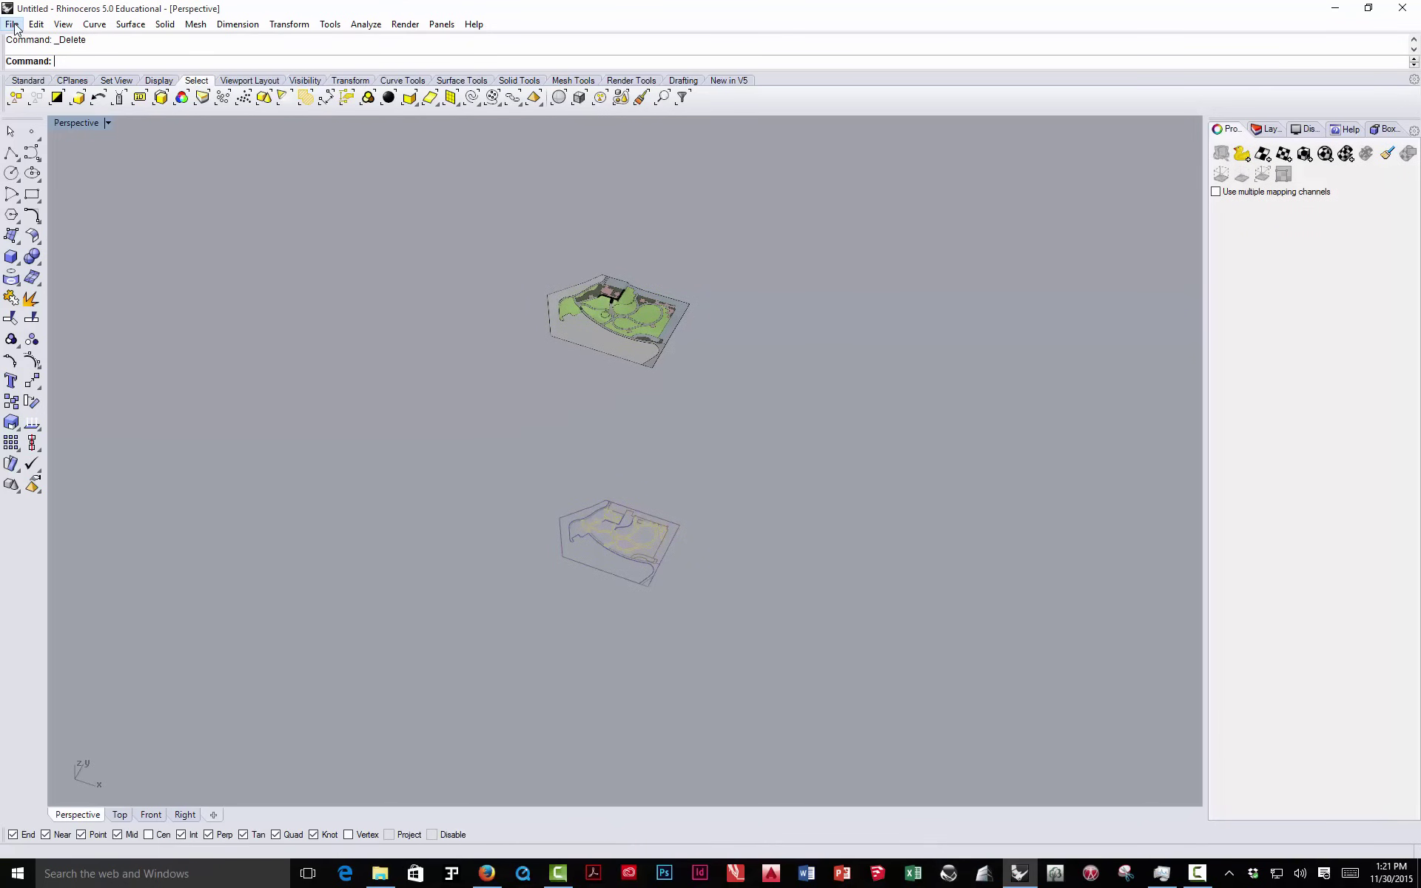
click(11, 133)
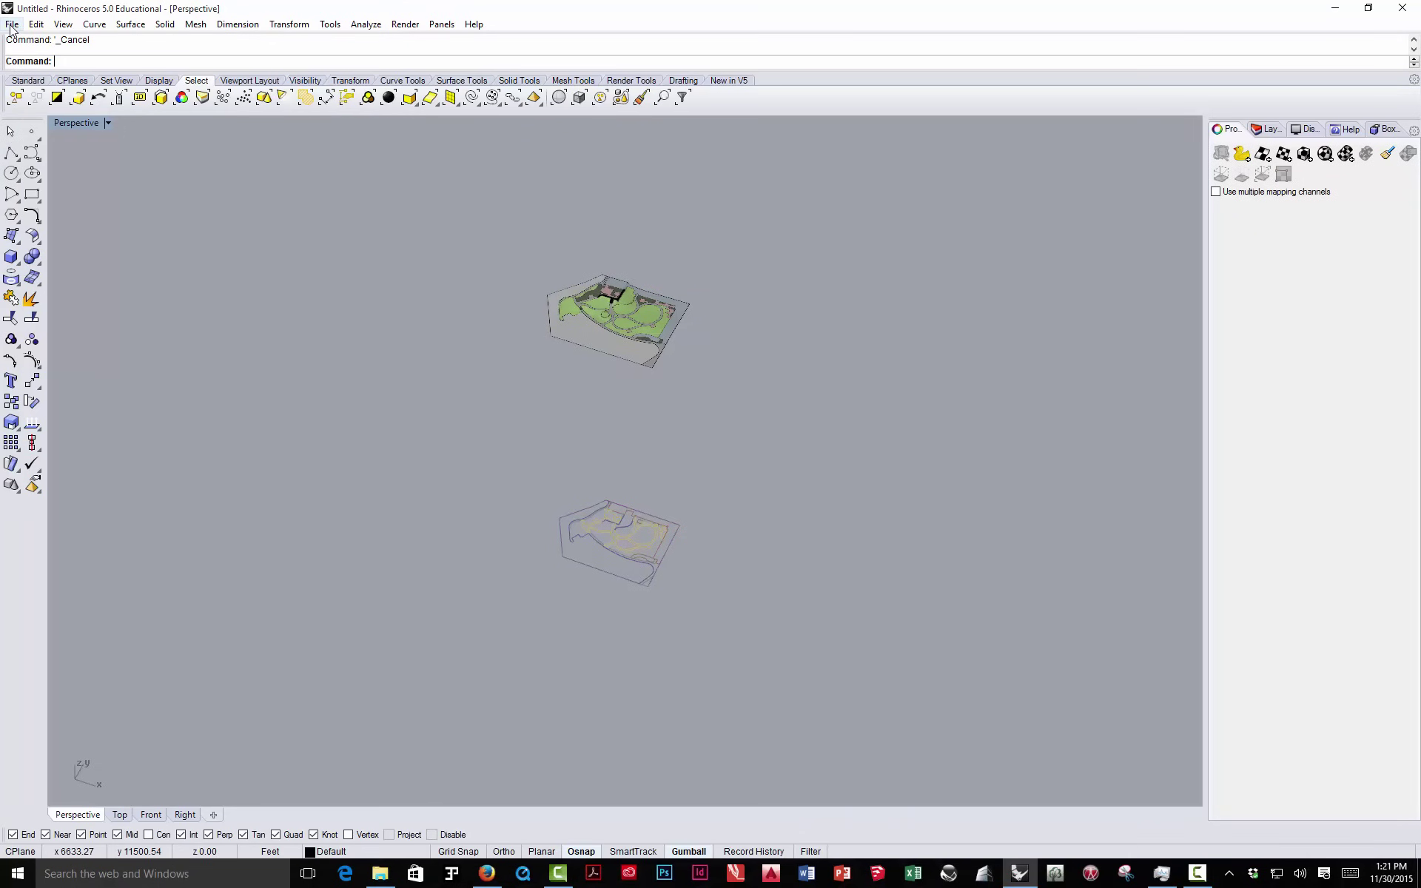
text(Impo)
key(Return)
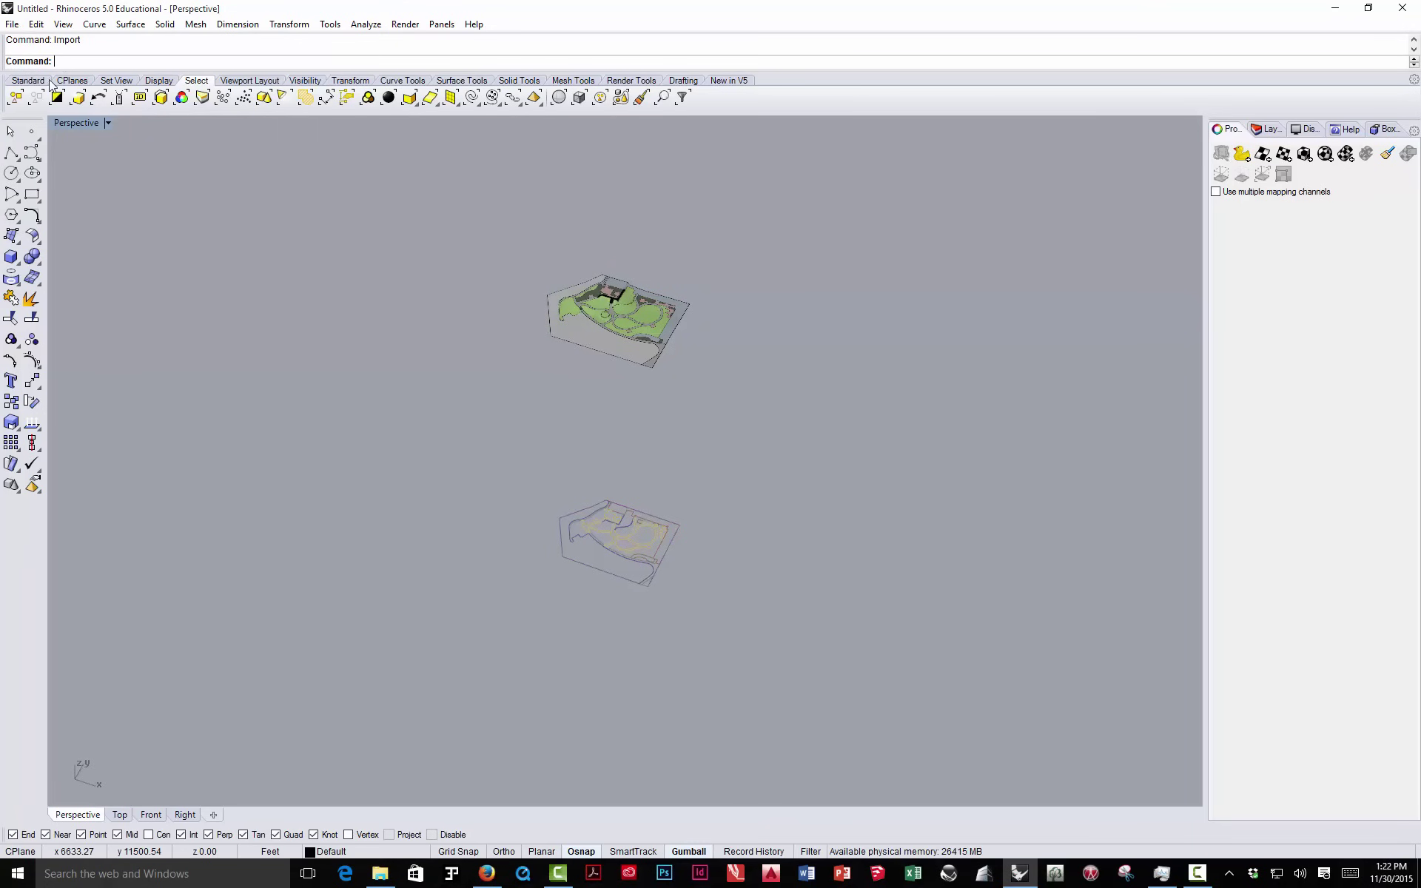
text(Import)
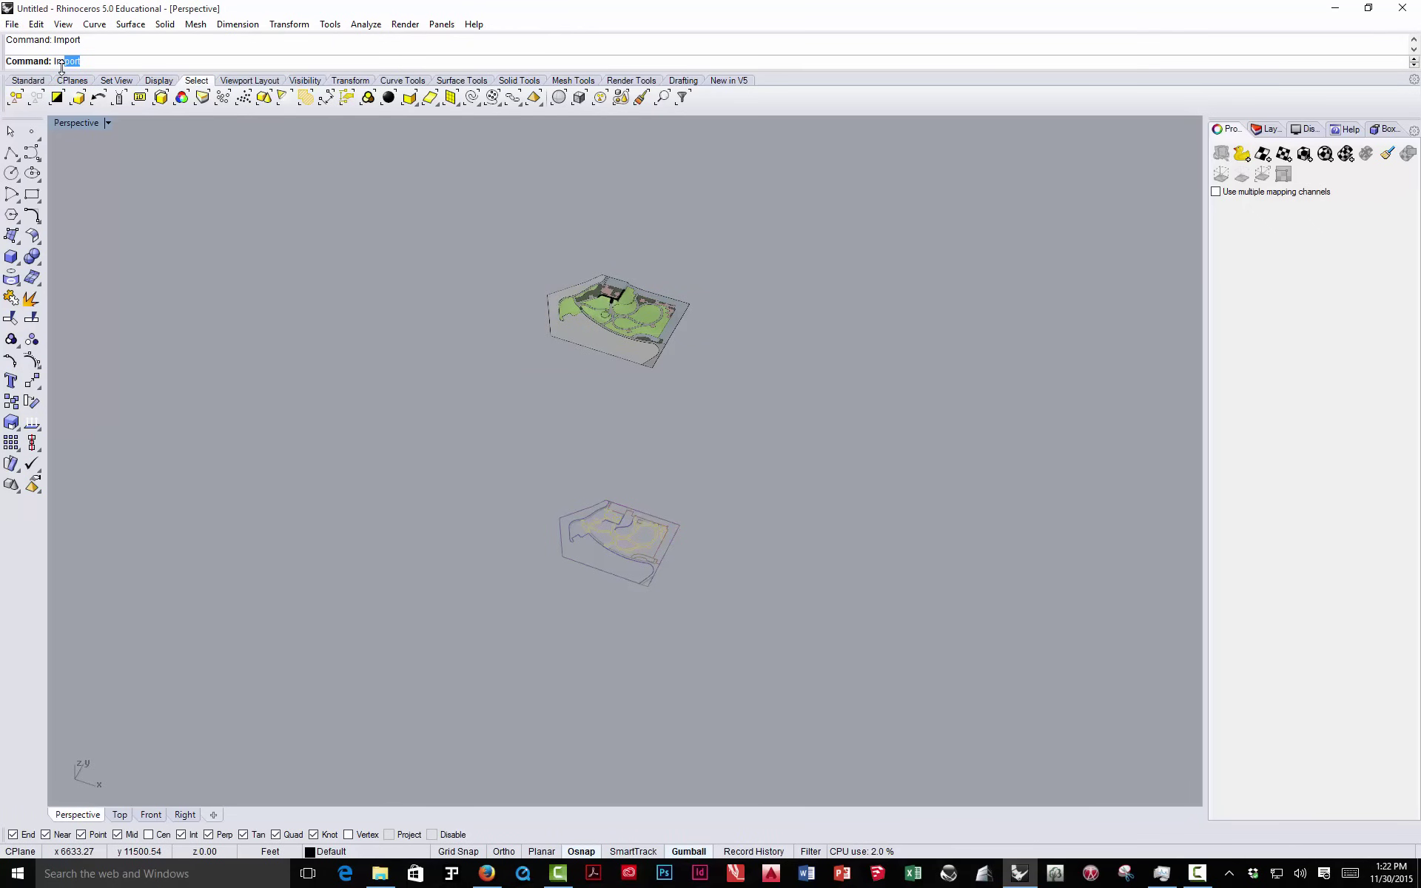
key(Return)
click(13, 133)
scroll(628, 325, up, 5)
scroll(598, 309, down, 3)
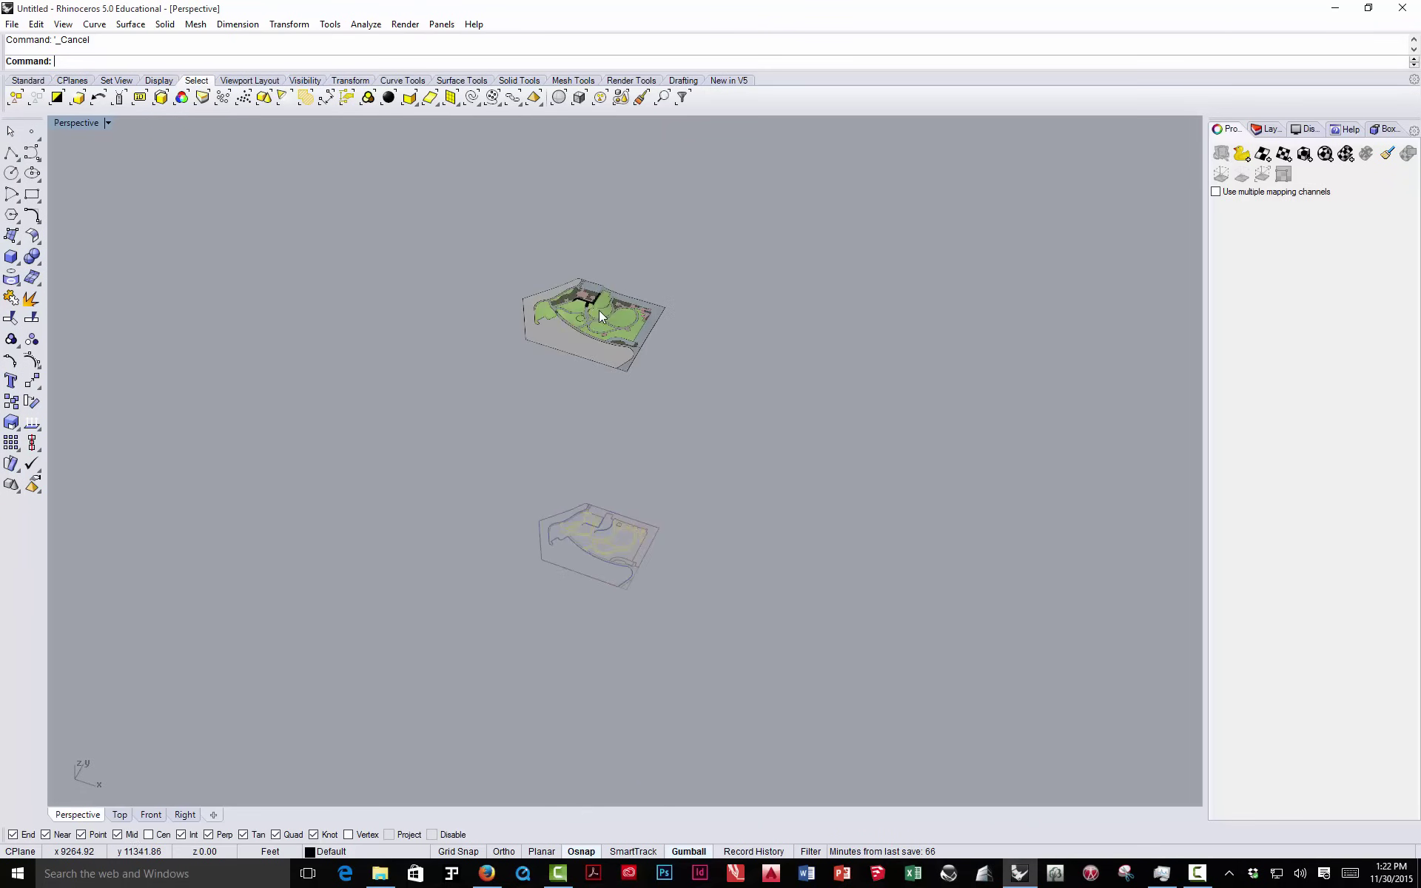
- Examine the whole split terrain, including the teardrop lawn beside the central path junction and the area around the staircase
scroll(578, 293, up, 5)
scroll(584, 293, up, 5)
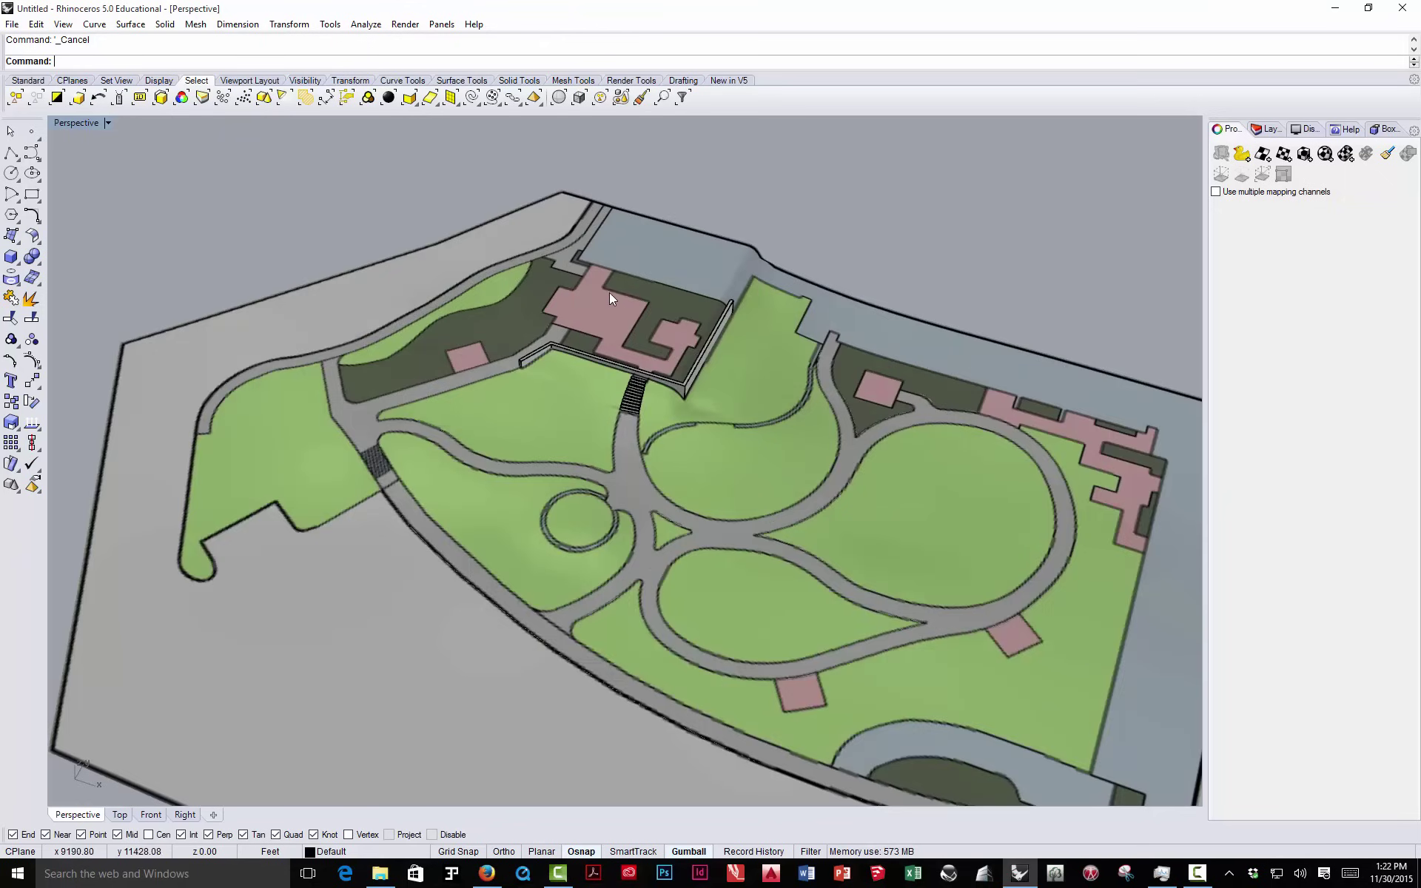
scroll(610, 292, down, 5)
right_drag(604, 292, 649, 360)
click(651, 361)
drag(652, 361, 653, 439)
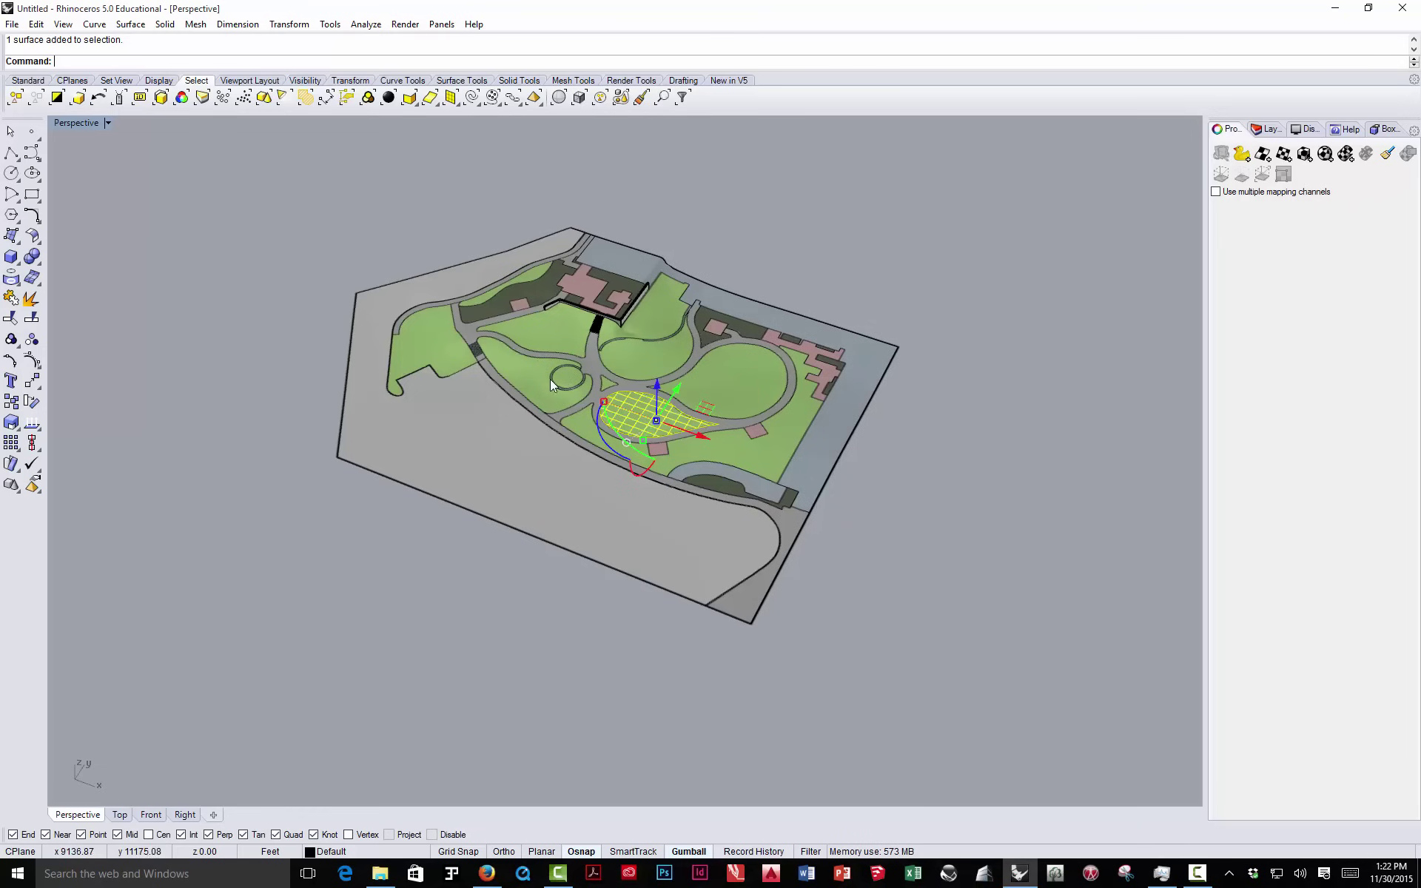
click(719, 245)
scroll(582, 308, up, 11)
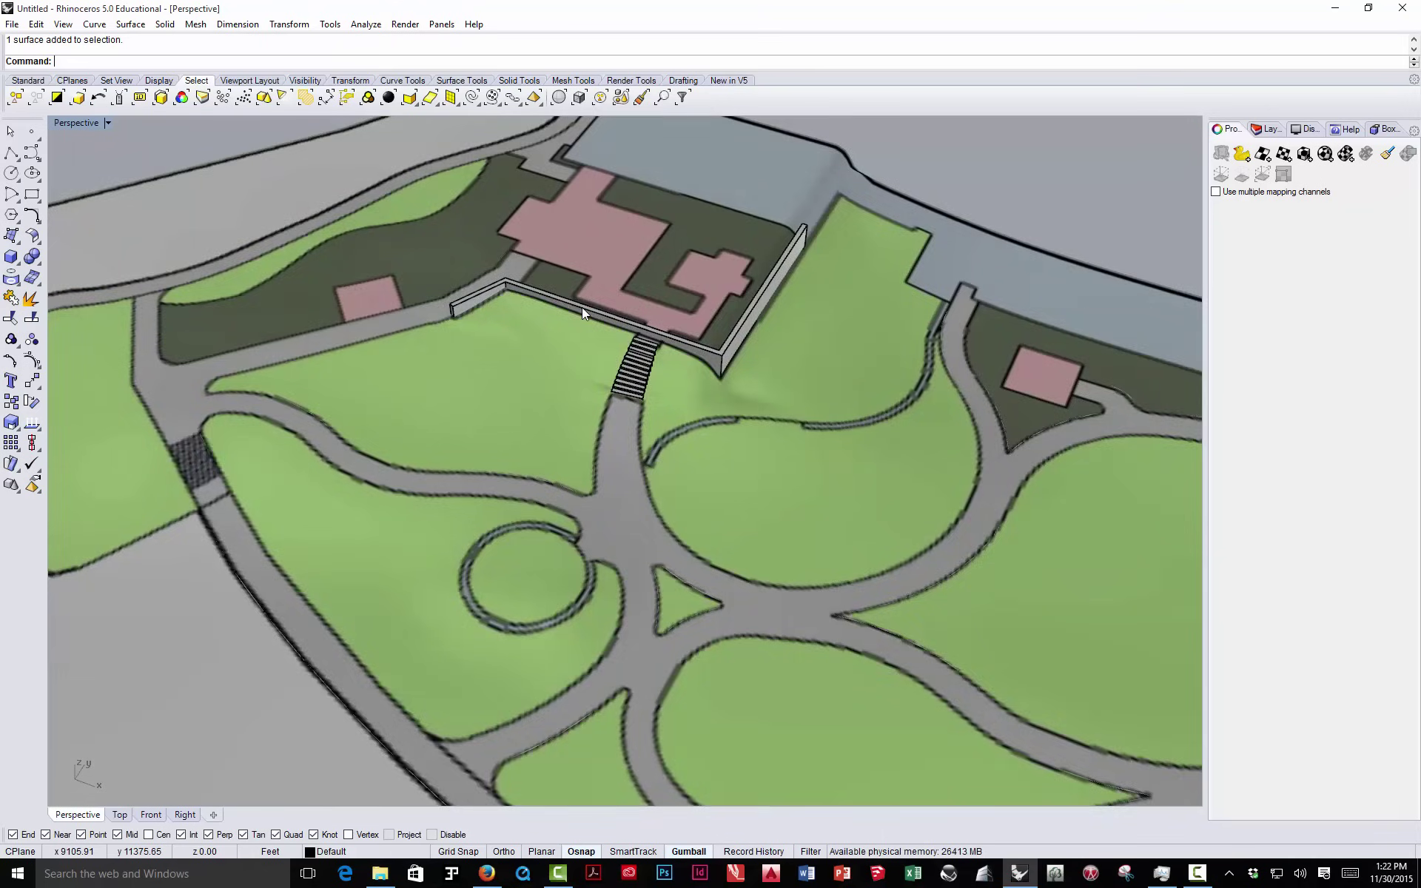
scroll(582, 308, down, 8)
mouse_move(606, 327)
right_down()
mouse_move(592, 278)
mouse_move(605, 326)
right_up()
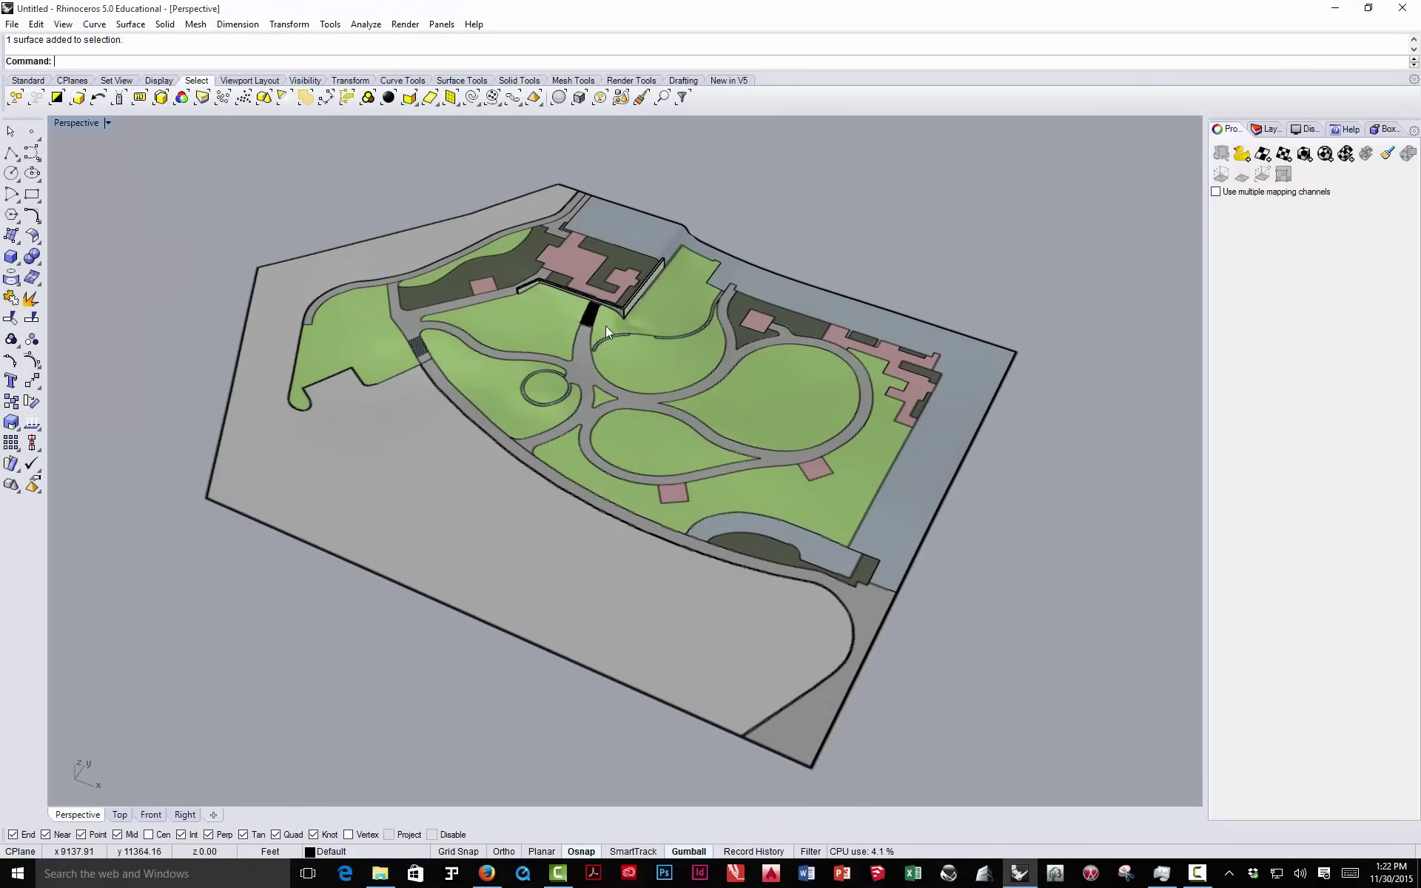
- Check that the lawns on either side of the curved retaining wall are separate surfaces, viewing their shared edge from several angles
click(663, 307)
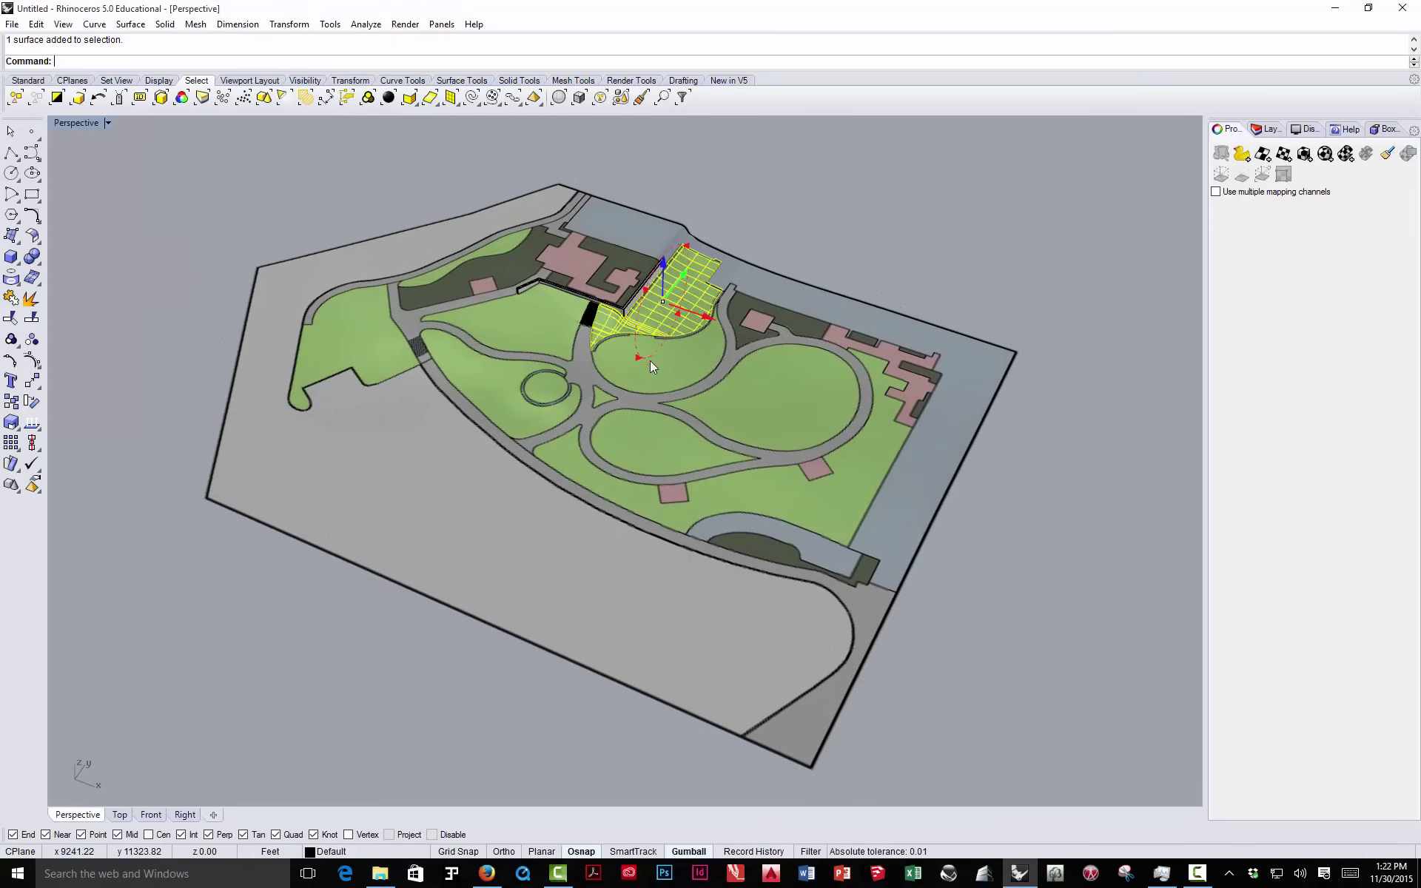
scroll(692, 308, up, 10)
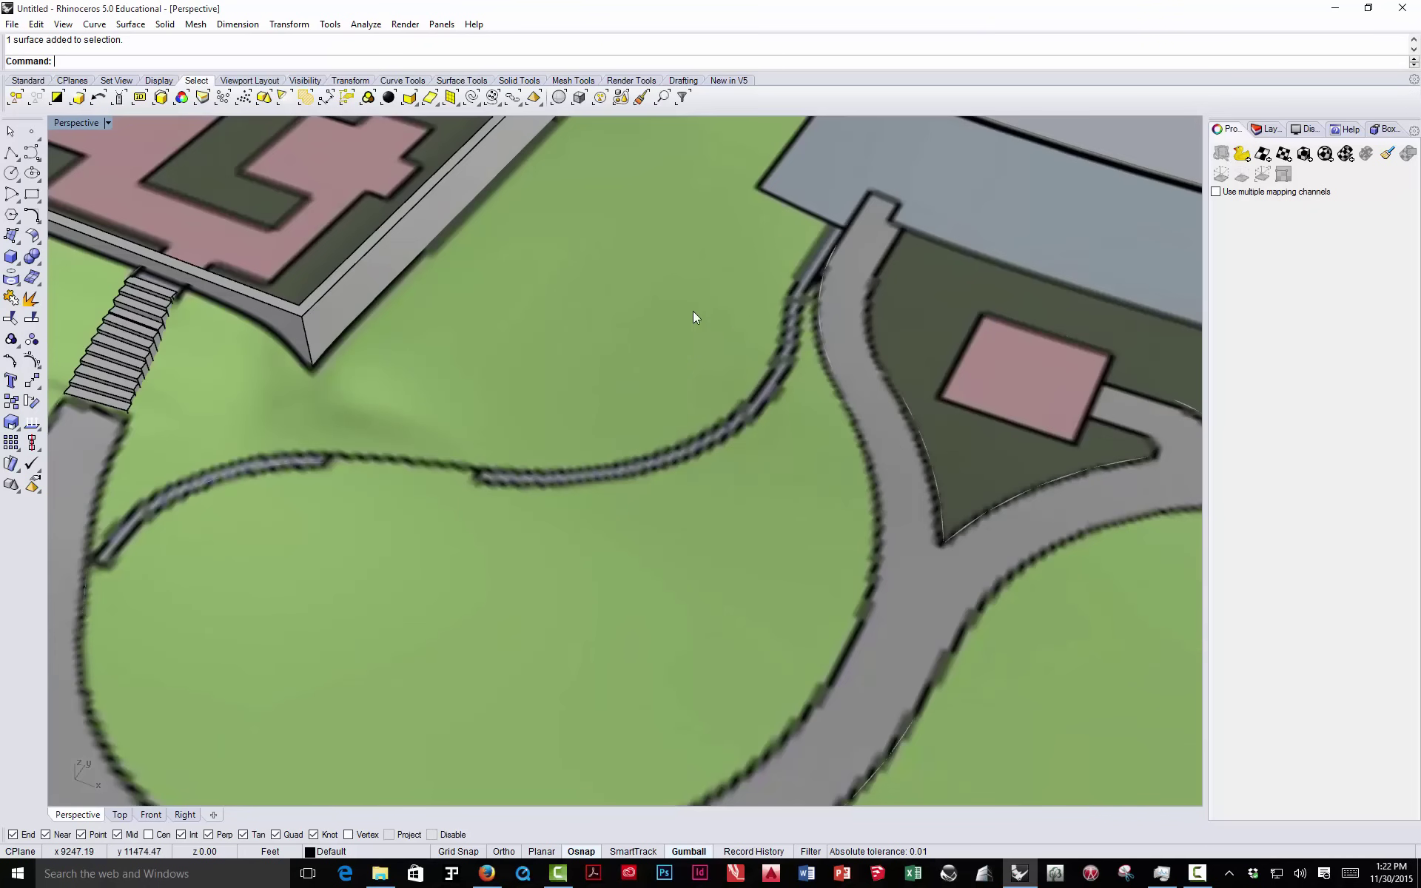
click(688, 476)
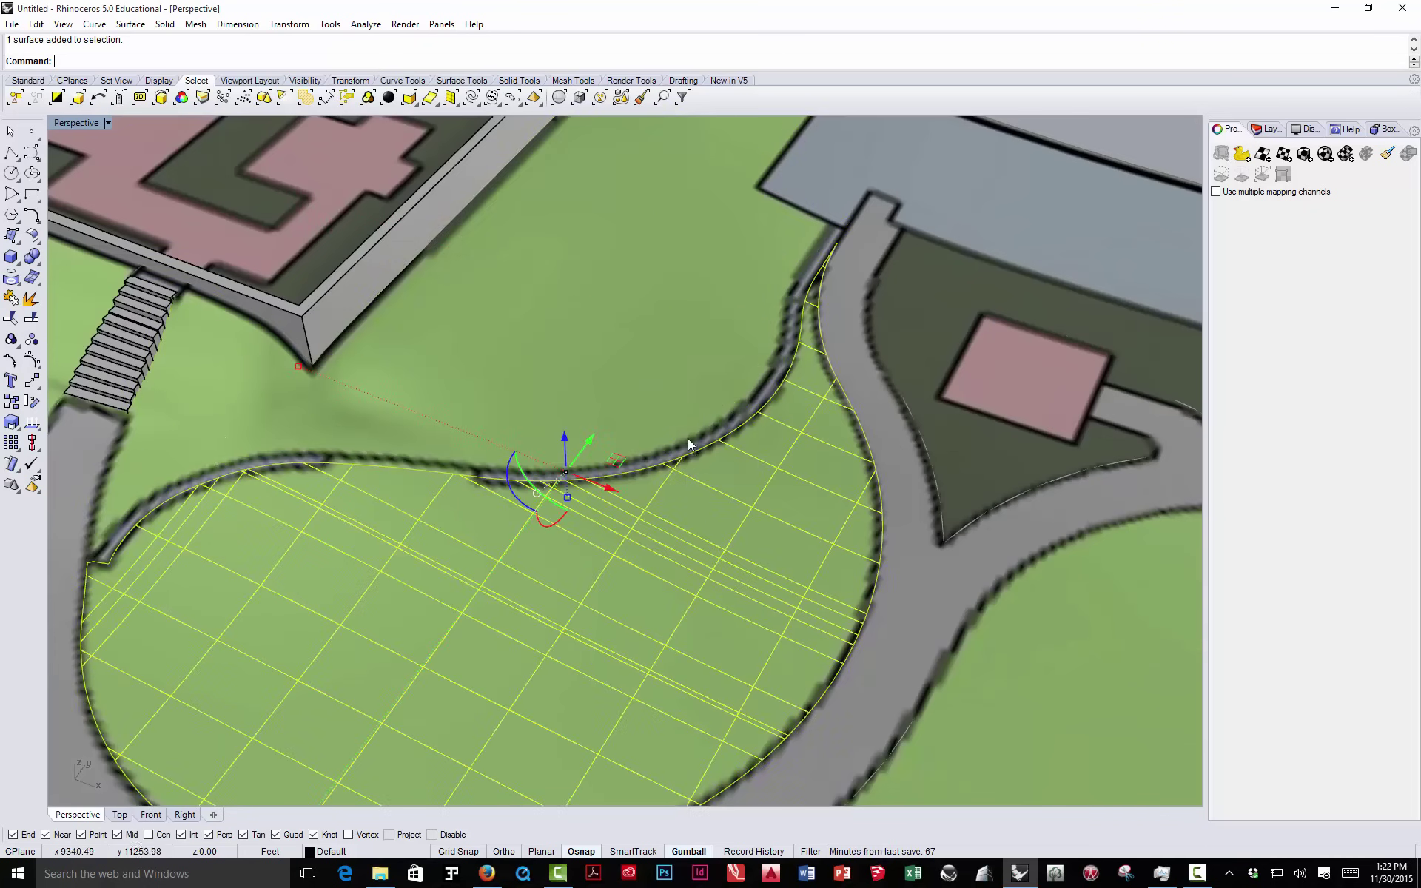
key(Escape)
scroll(731, 427, down, 10)
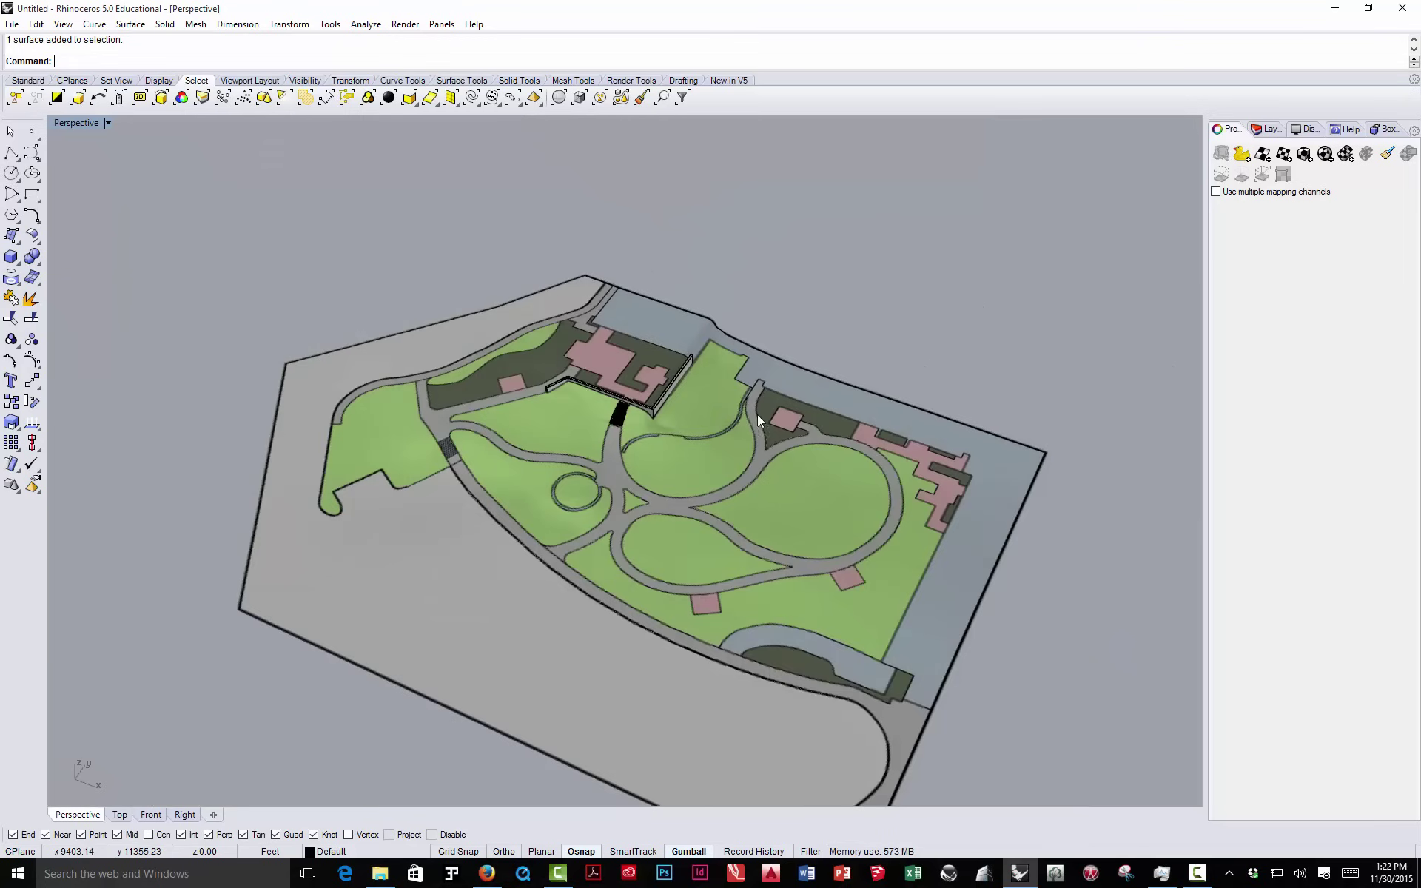
right_drag(757, 414, 682, 411)
click(384, 344)
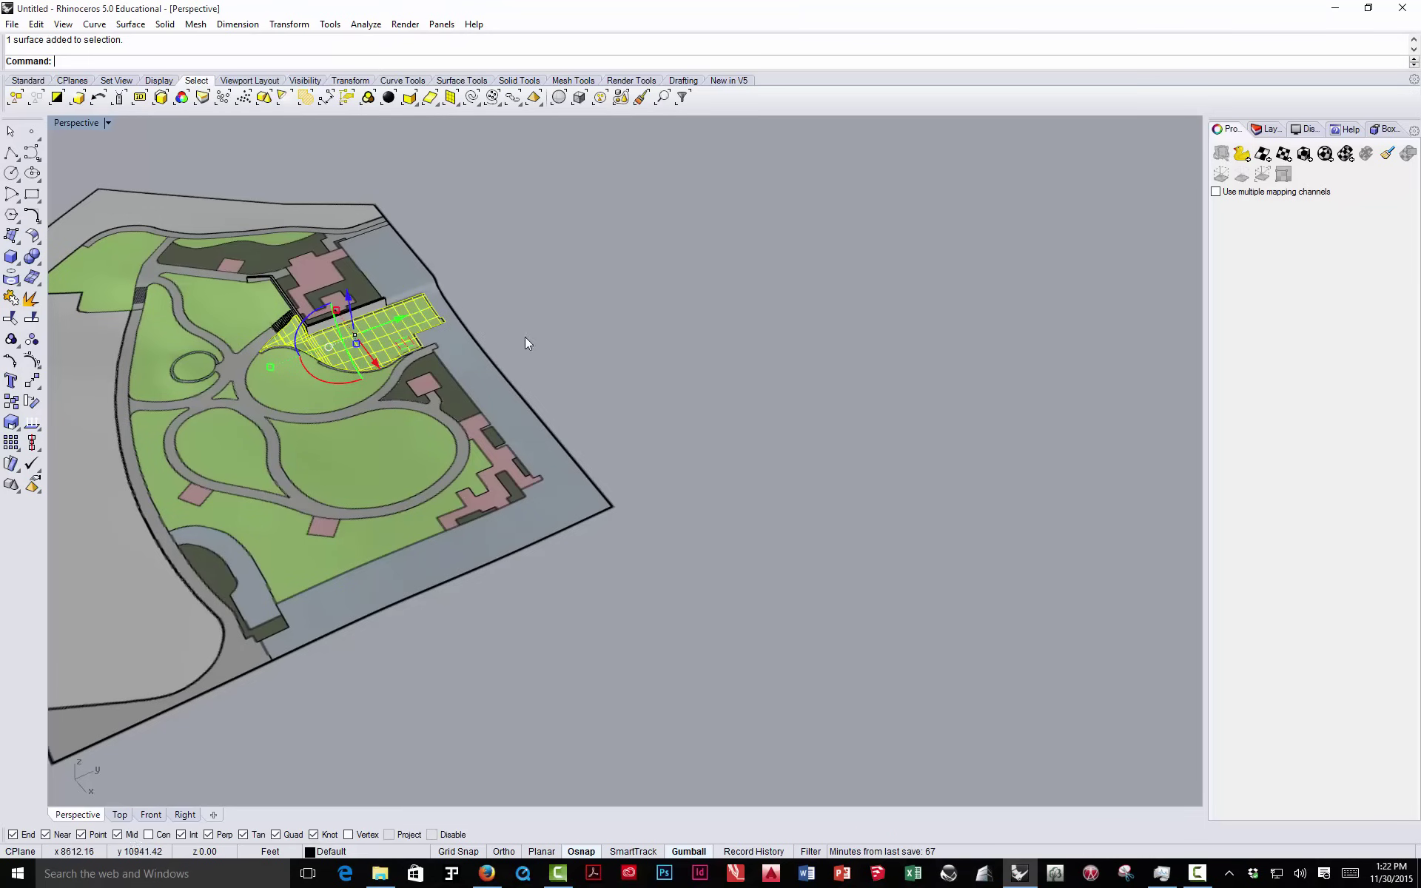
scroll(273, 340, up, 8)
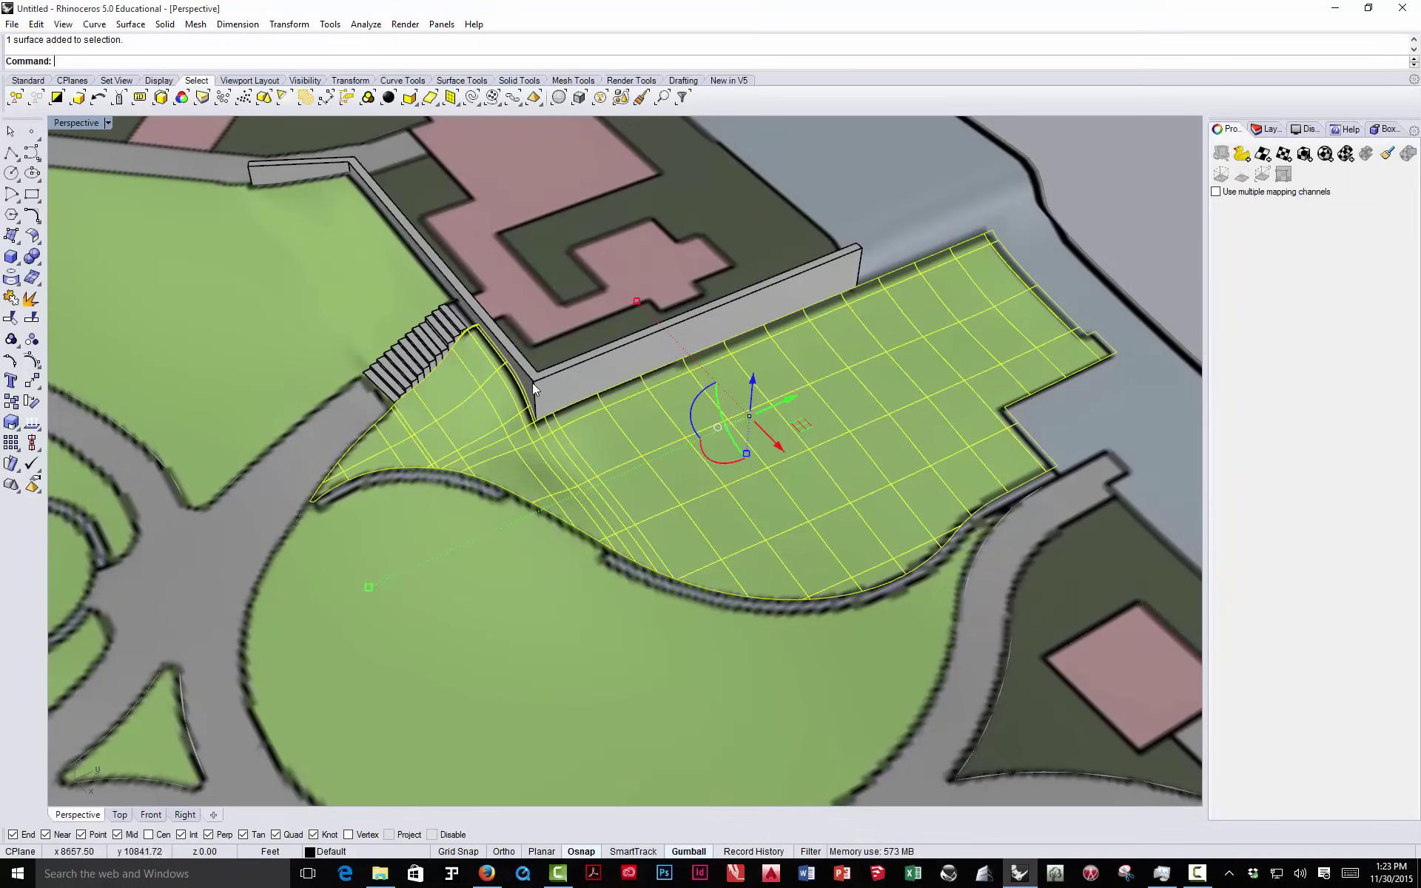
scroll(534, 381, down, 10)
key(Escape)
right_drag(490, 450, 528, 441)
scroll(734, 297, up, 5)
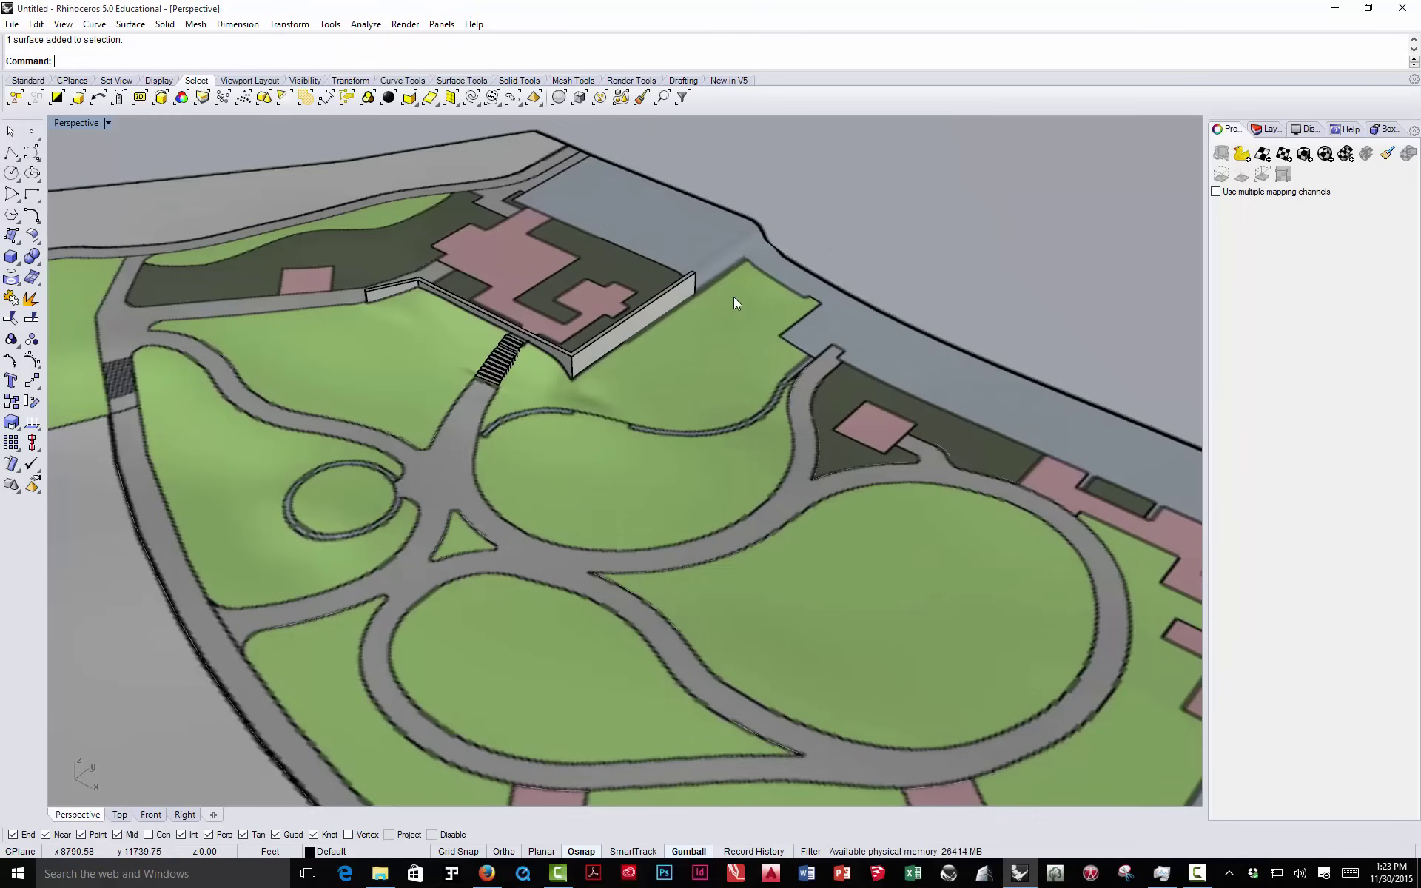
- Check the building, planting, lawn and large paved surfaces one after another to see that each is an individual piece
scroll(722, 294, down, 3)
click(625, 279)
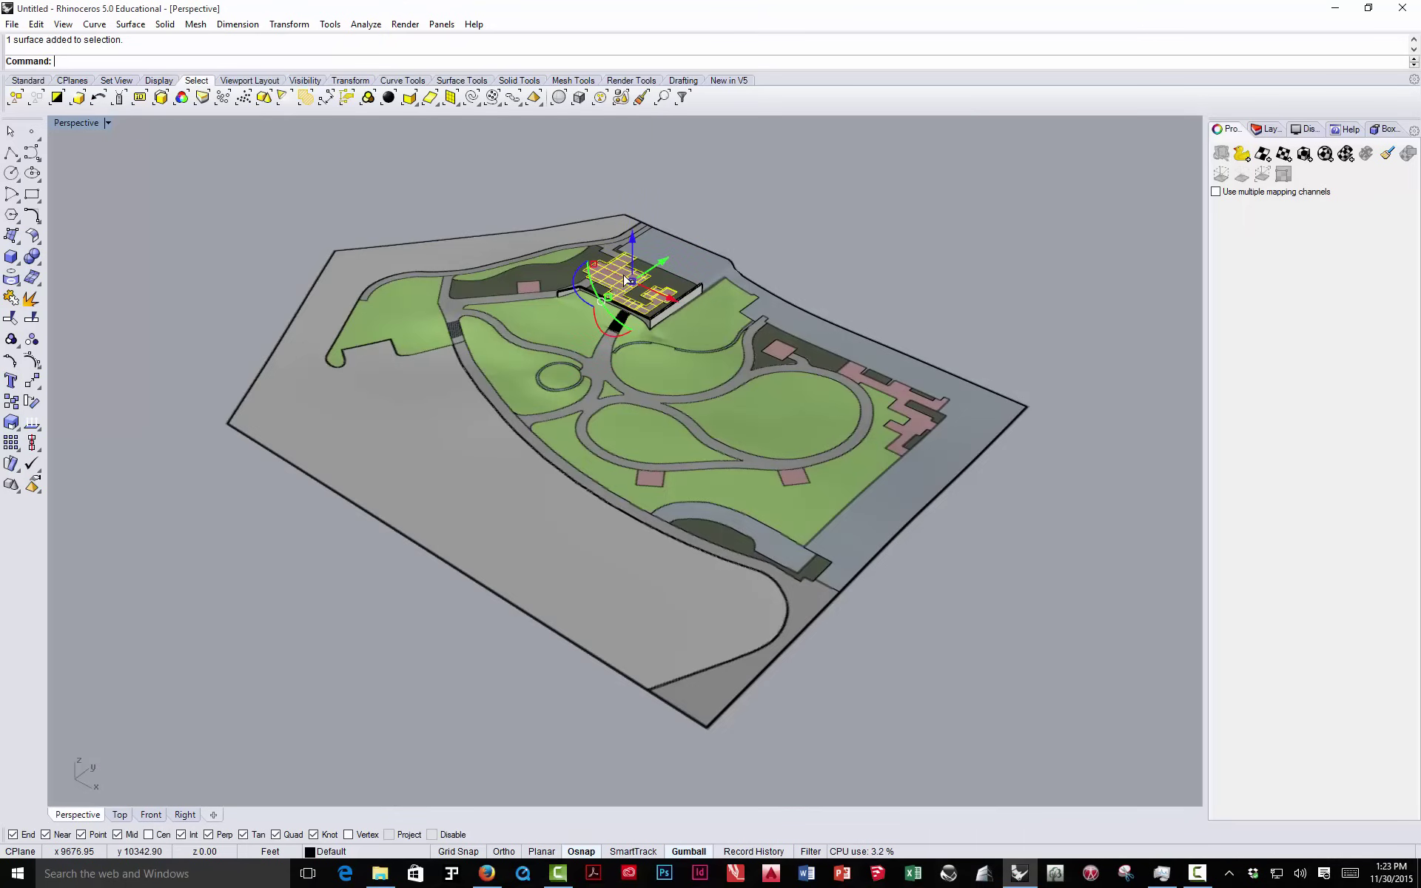
click(730, 221)
click(659, 271)
click(553, 275)
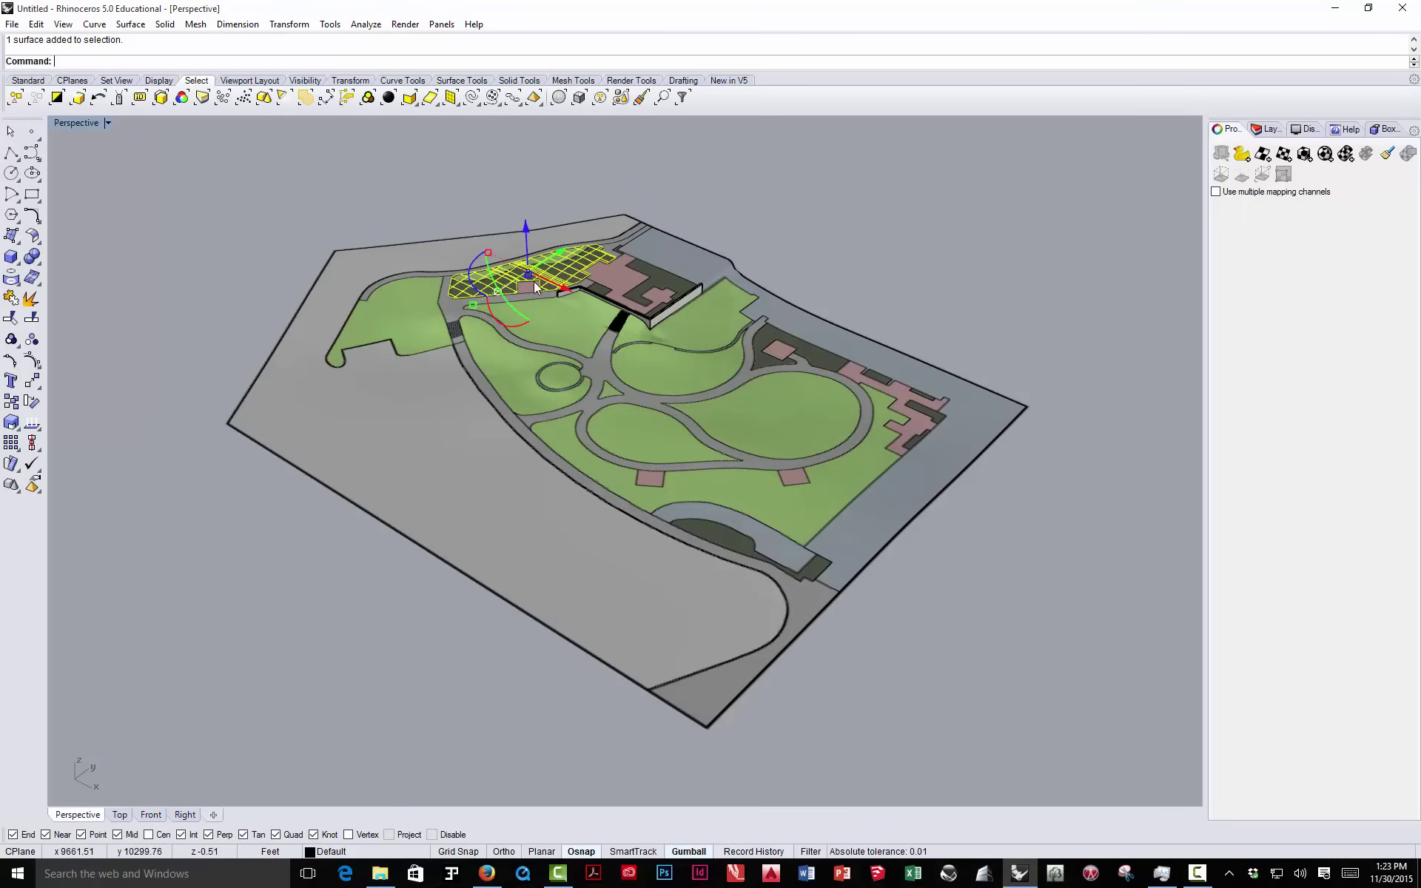
click(479, 341)
click(407, 307)
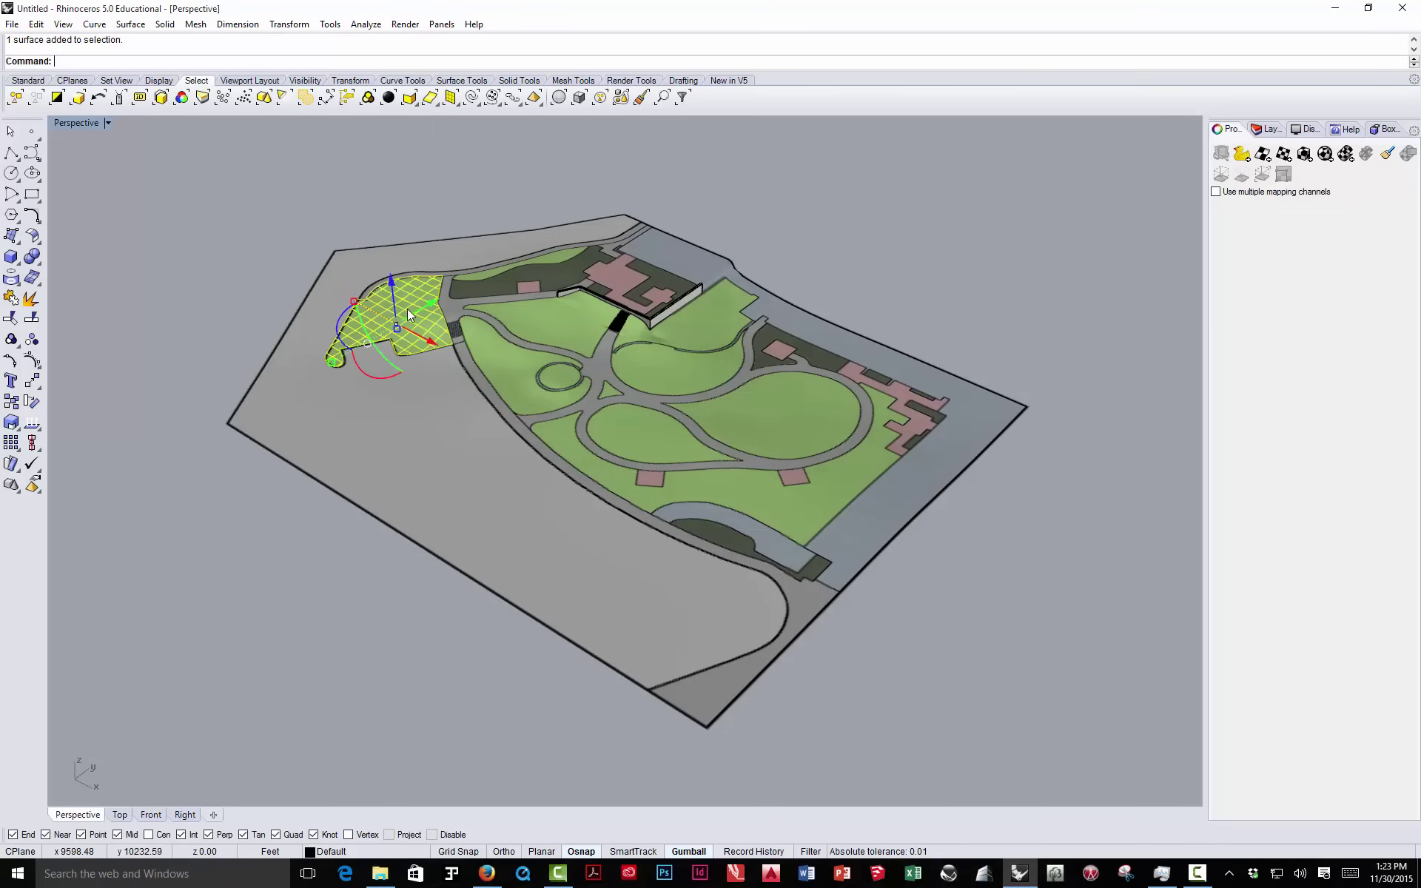
click(501, 405)
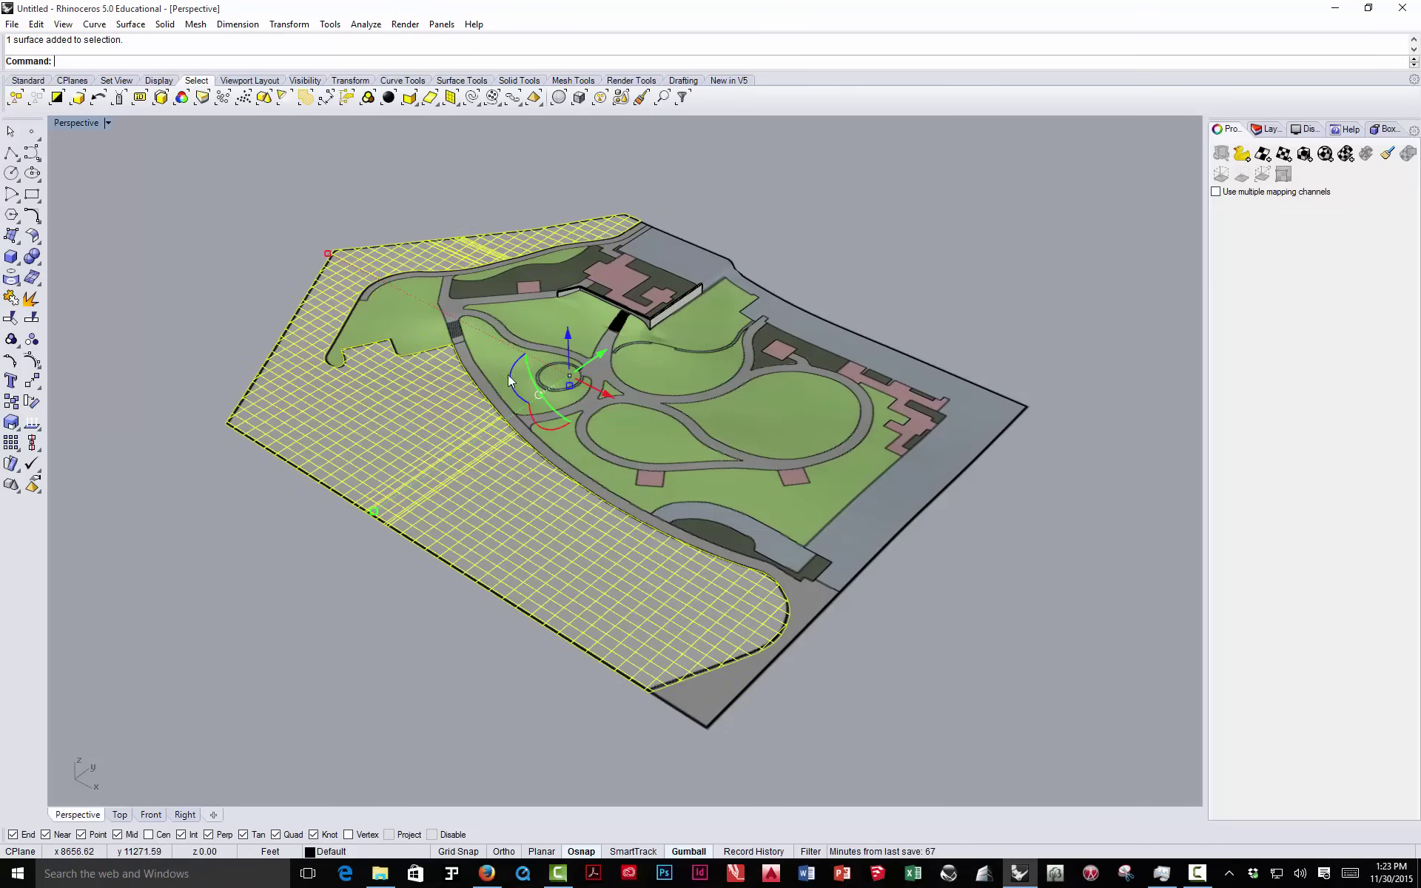
click(487, 340)
click(713, 473)
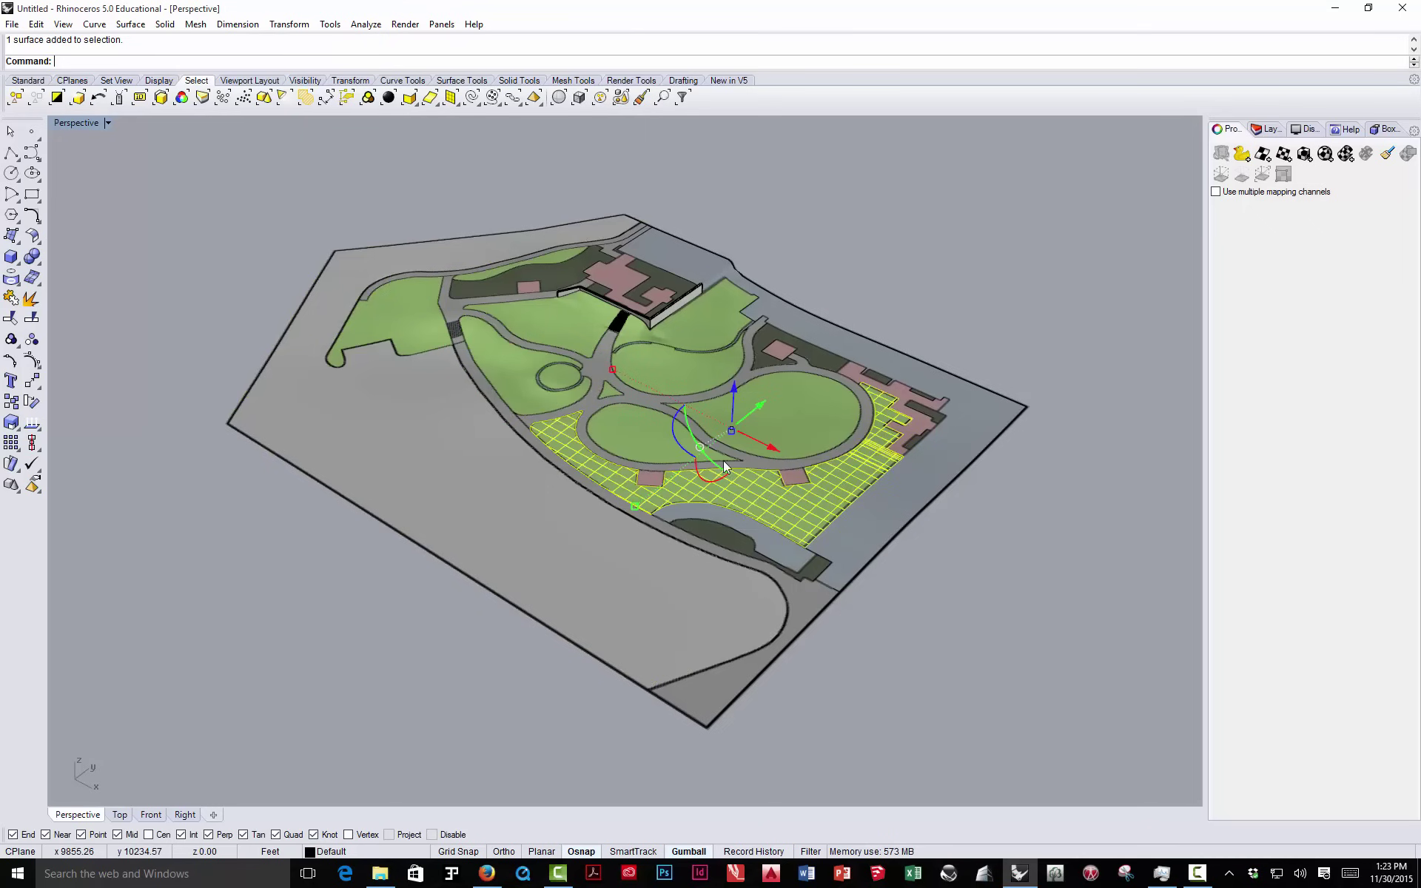
click(646, 432)
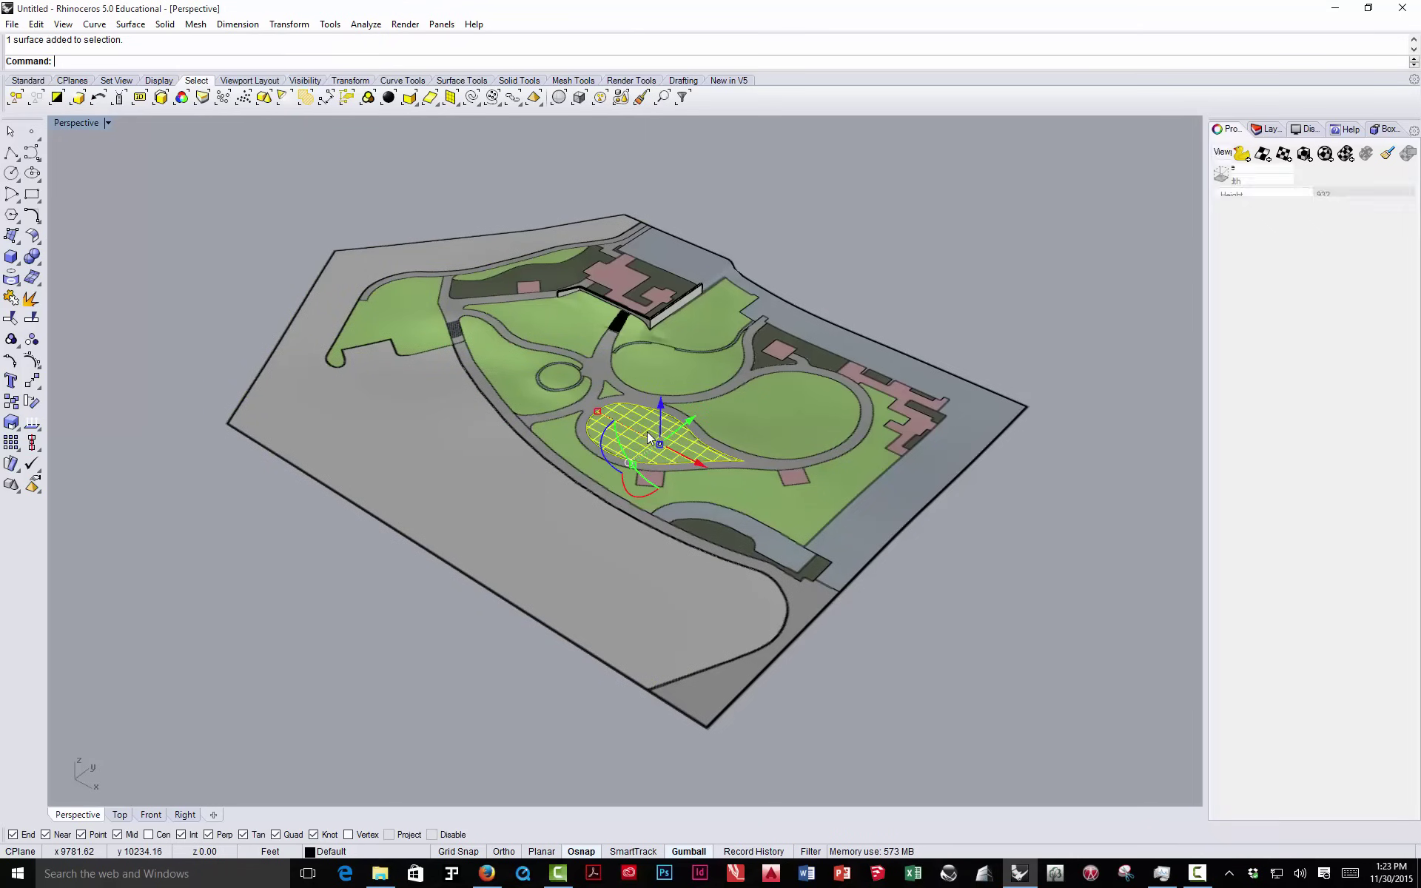
click(755, 416)
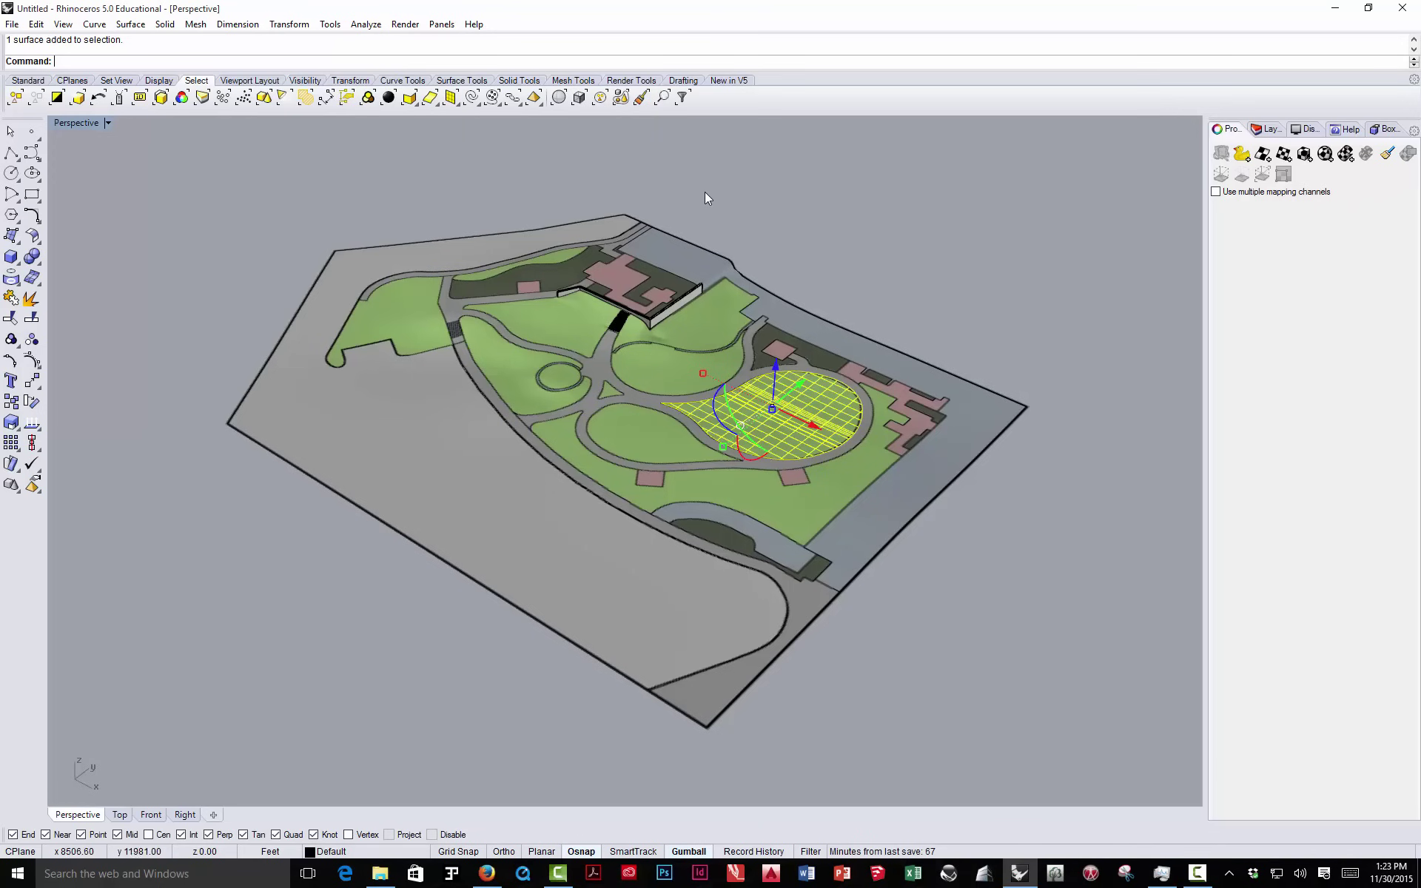
key(Escape)
- Examine the terrain around the staircase and angled retaining wall, including the lawn that runs along the wall
scroll(650, 275, up, 5)
scroll(648, 282, down, 3)
scroll(648, 289, down, 3)
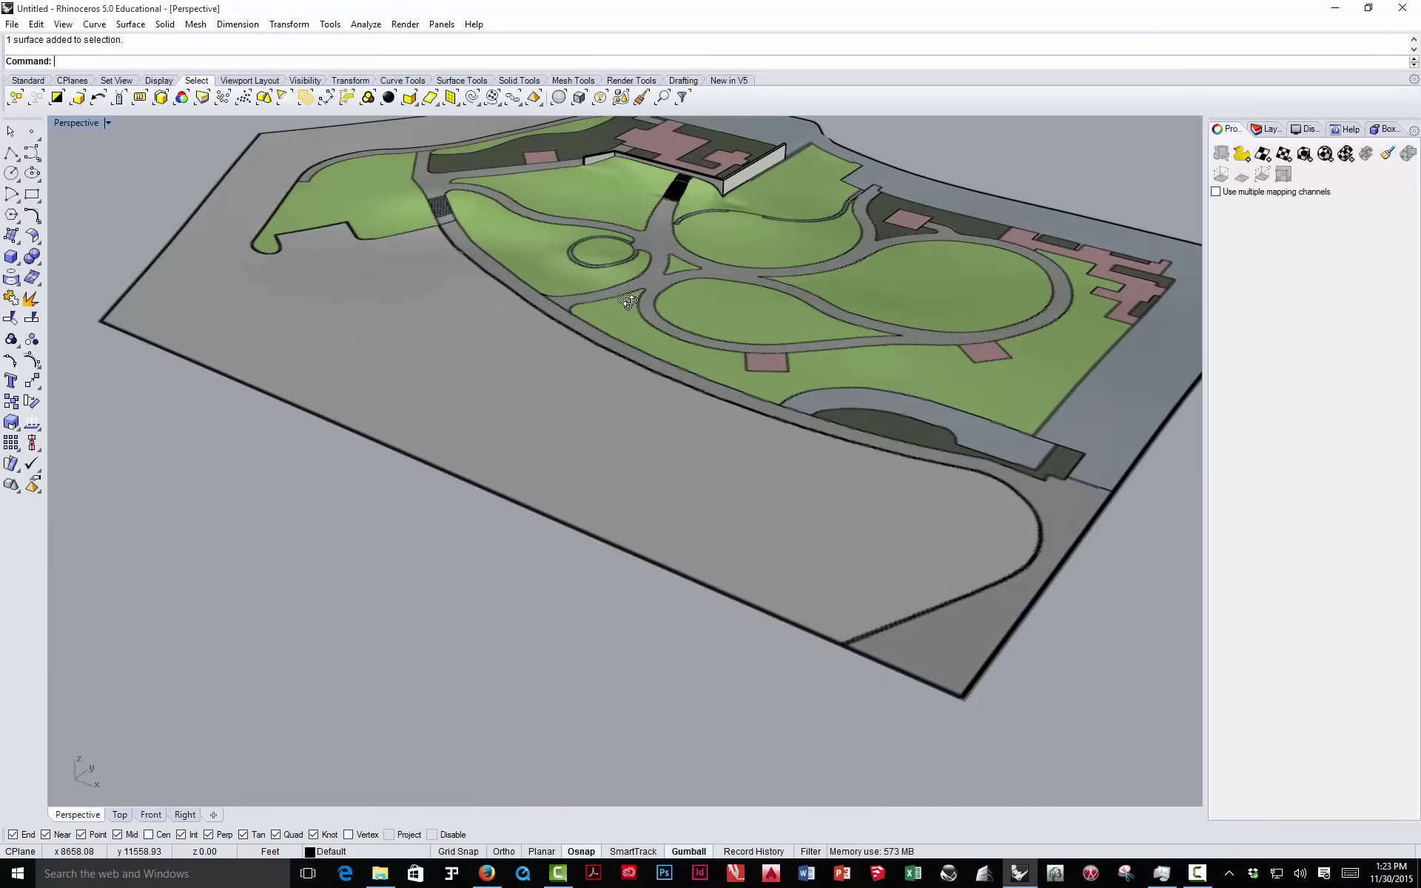
scroll(688, 278, up, 6)
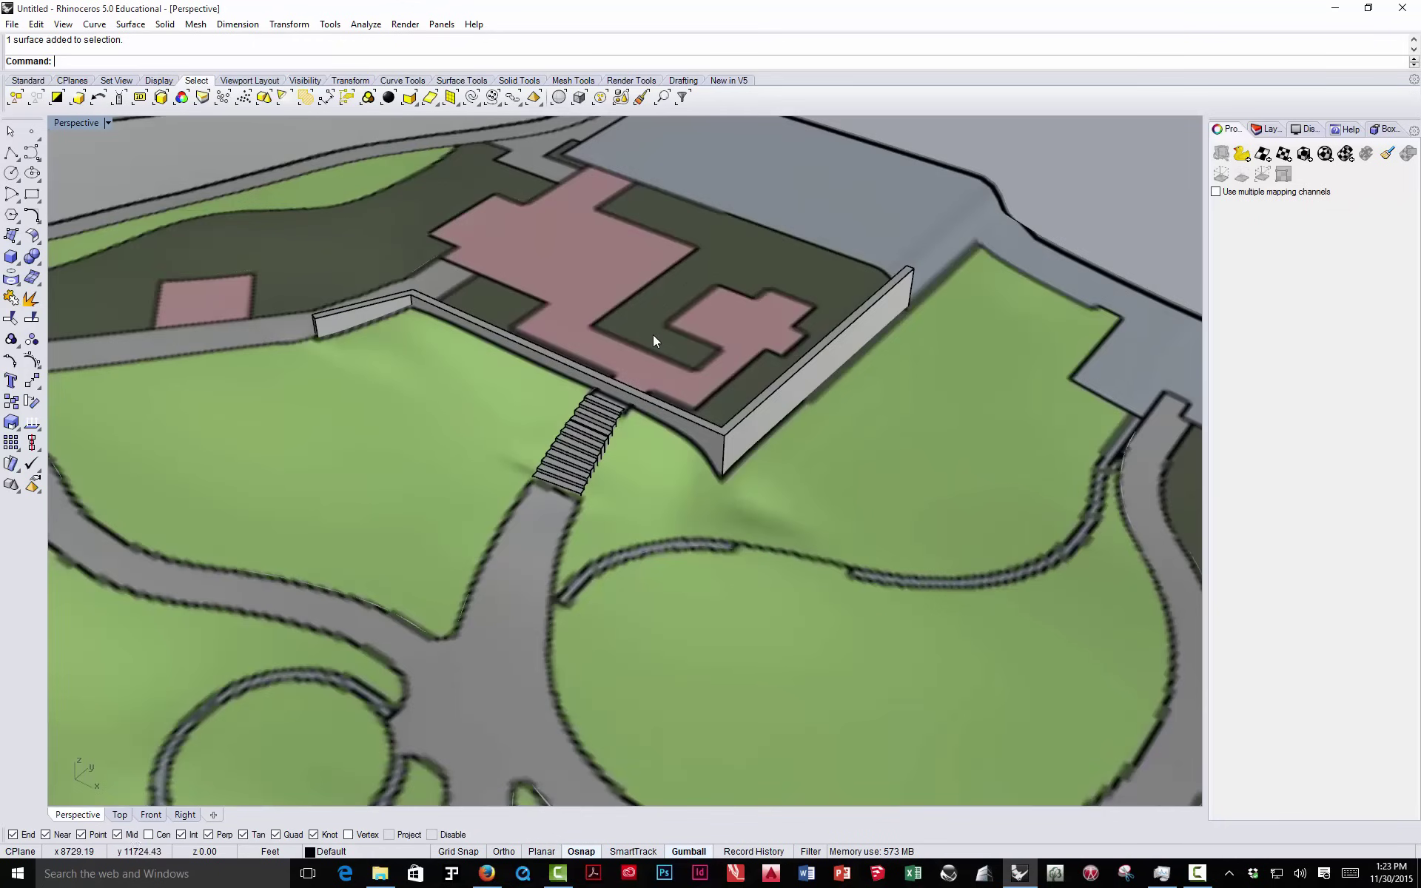
right_drag(652, 335, 641, 354)
scroll(642, 354, down, 6)
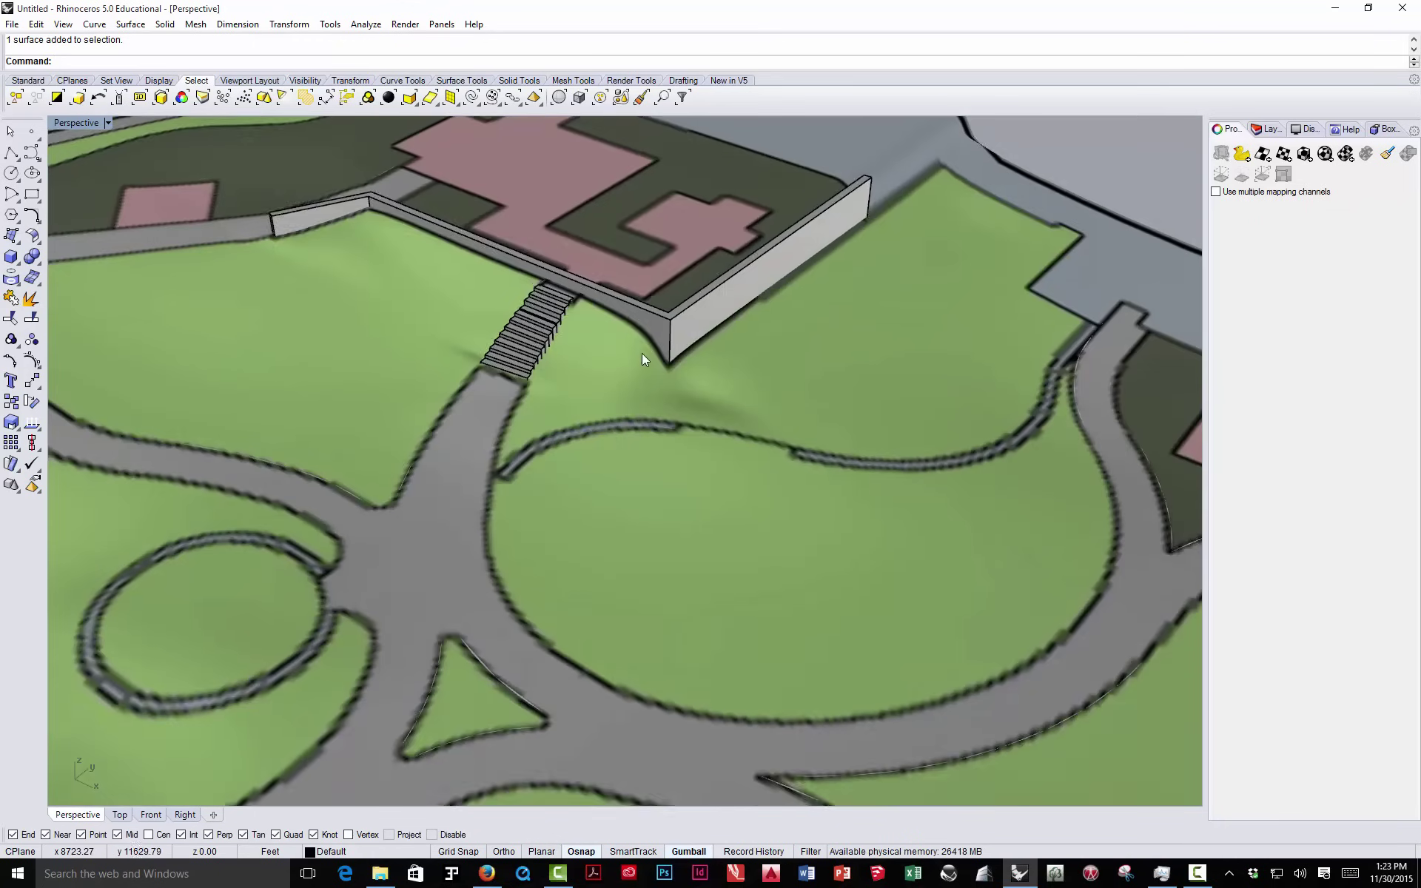
click(700, 335)
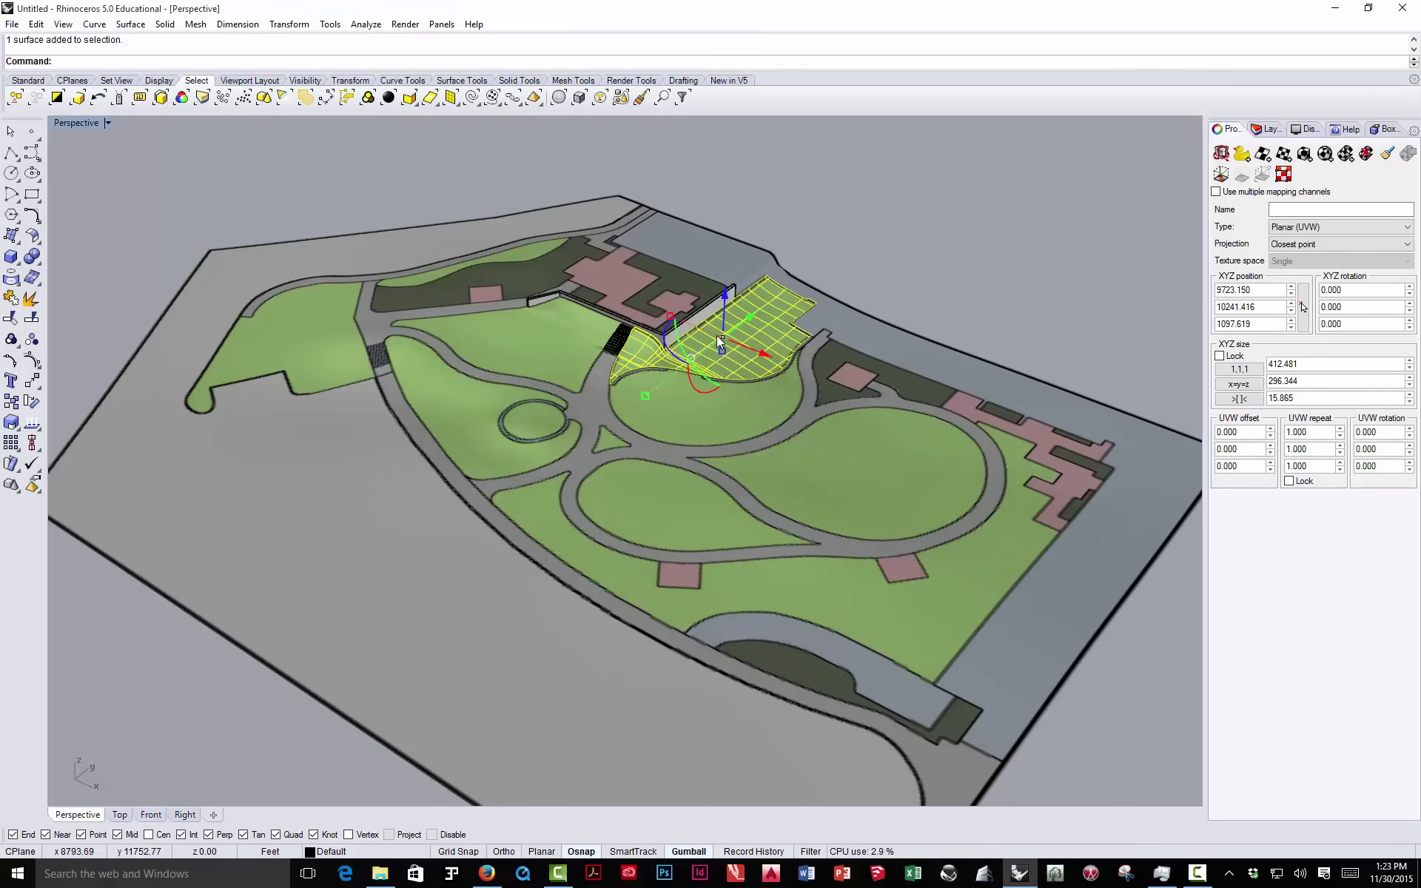
click(704, 221)
scroll(688, 343, down, 3)
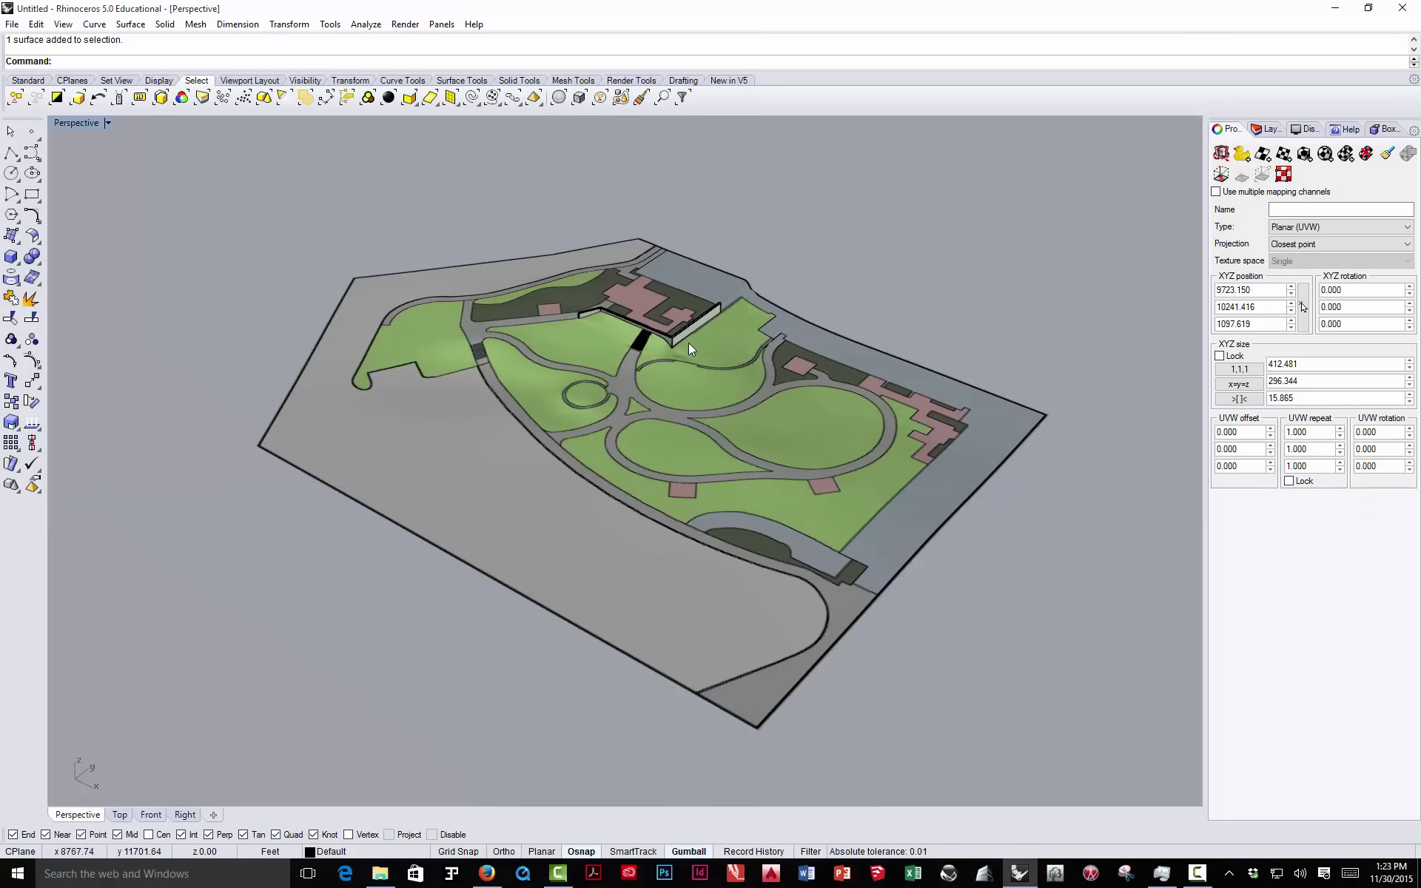
- Check the large rounded lawn and the stepped building footprint beside it as individual surfaces
scroll(805, 496, up, 7)
click(811, 490)
click(880, 421)
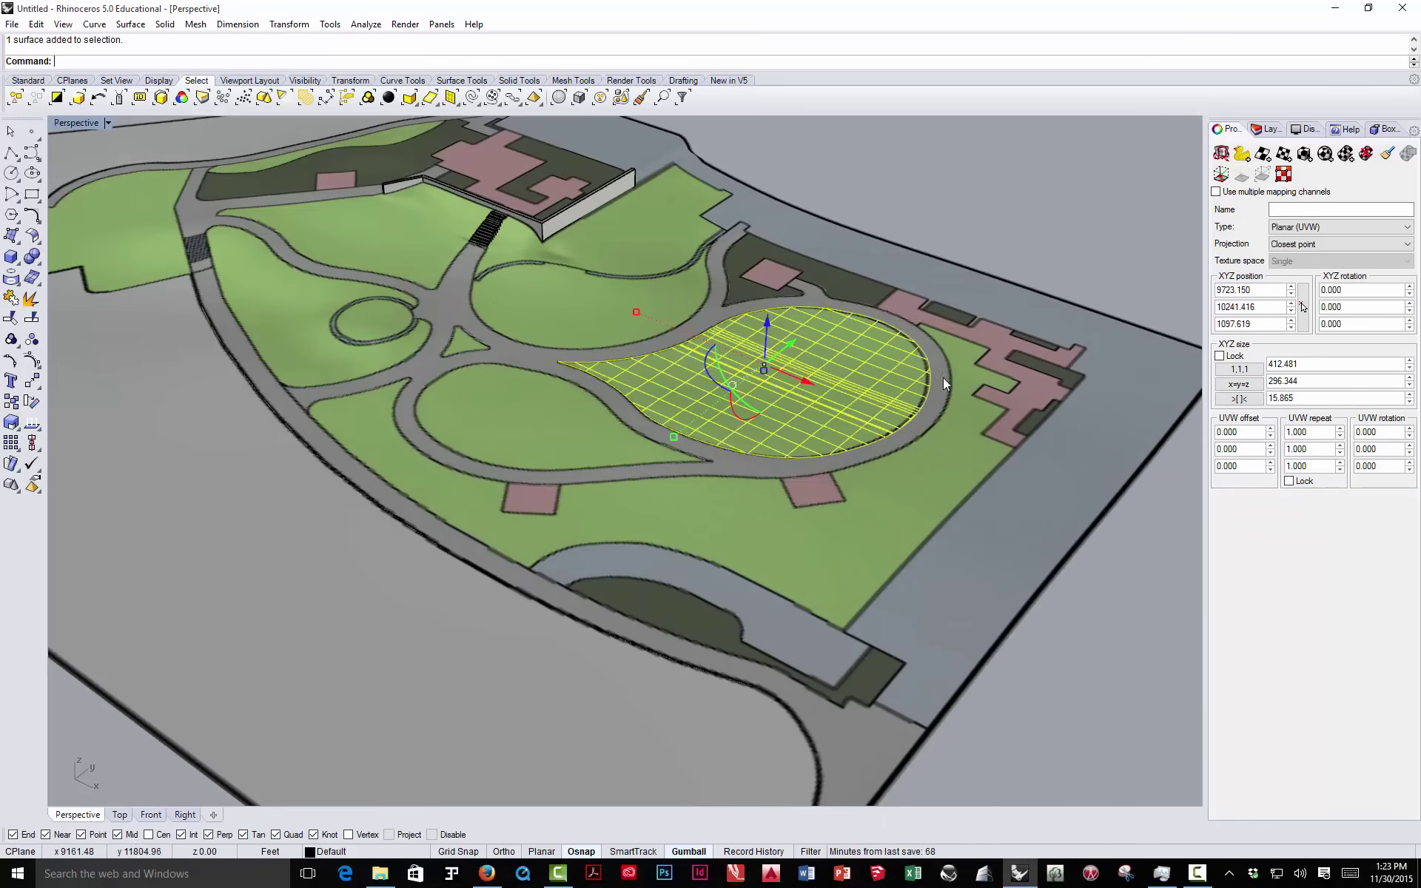
click(1024, 393)
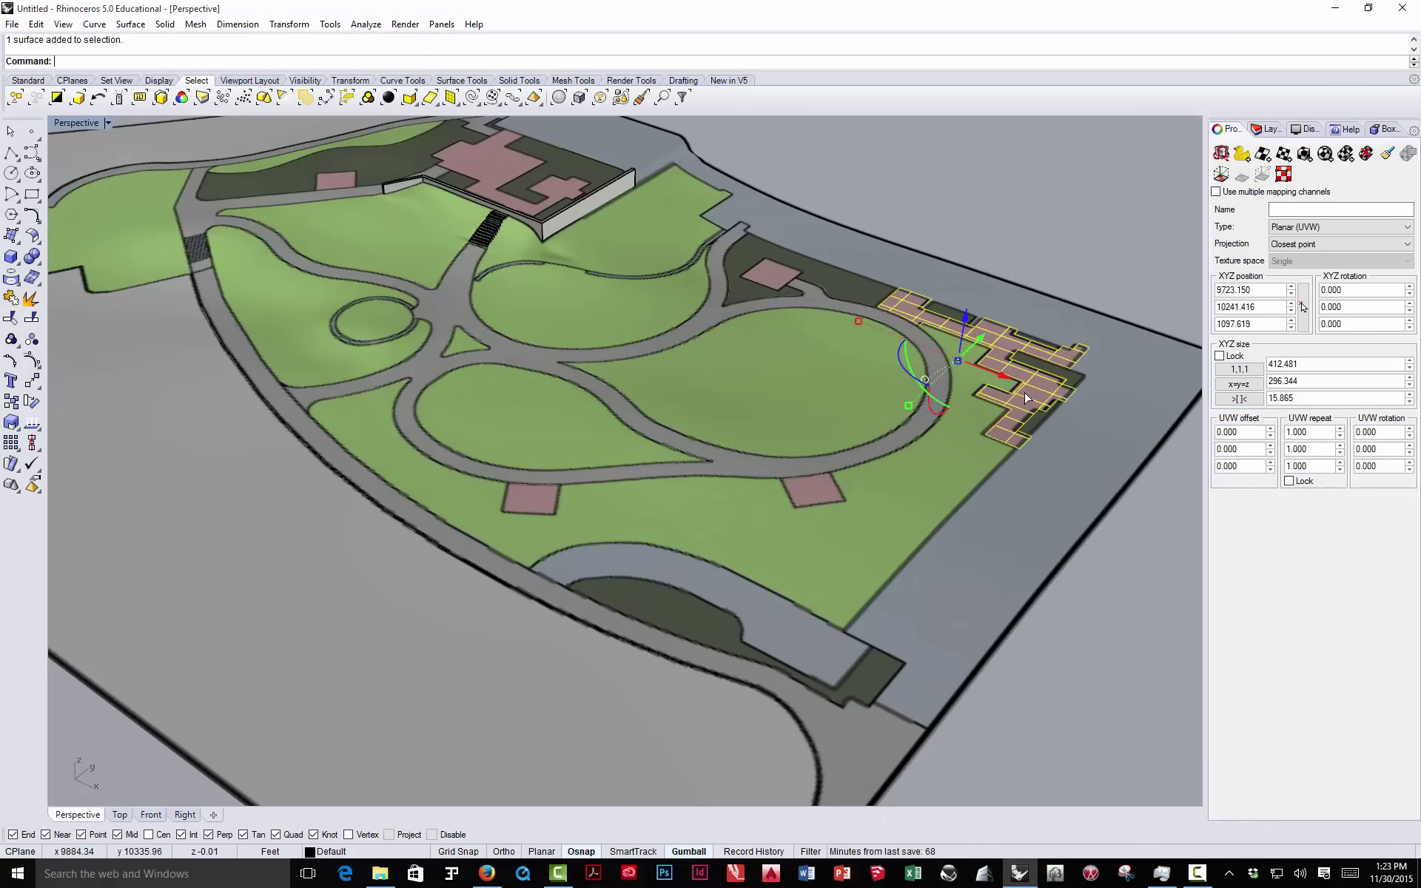
click(998, 256)
scroll(863, 264, down, 2)
scroll(725, 354, down, 4)
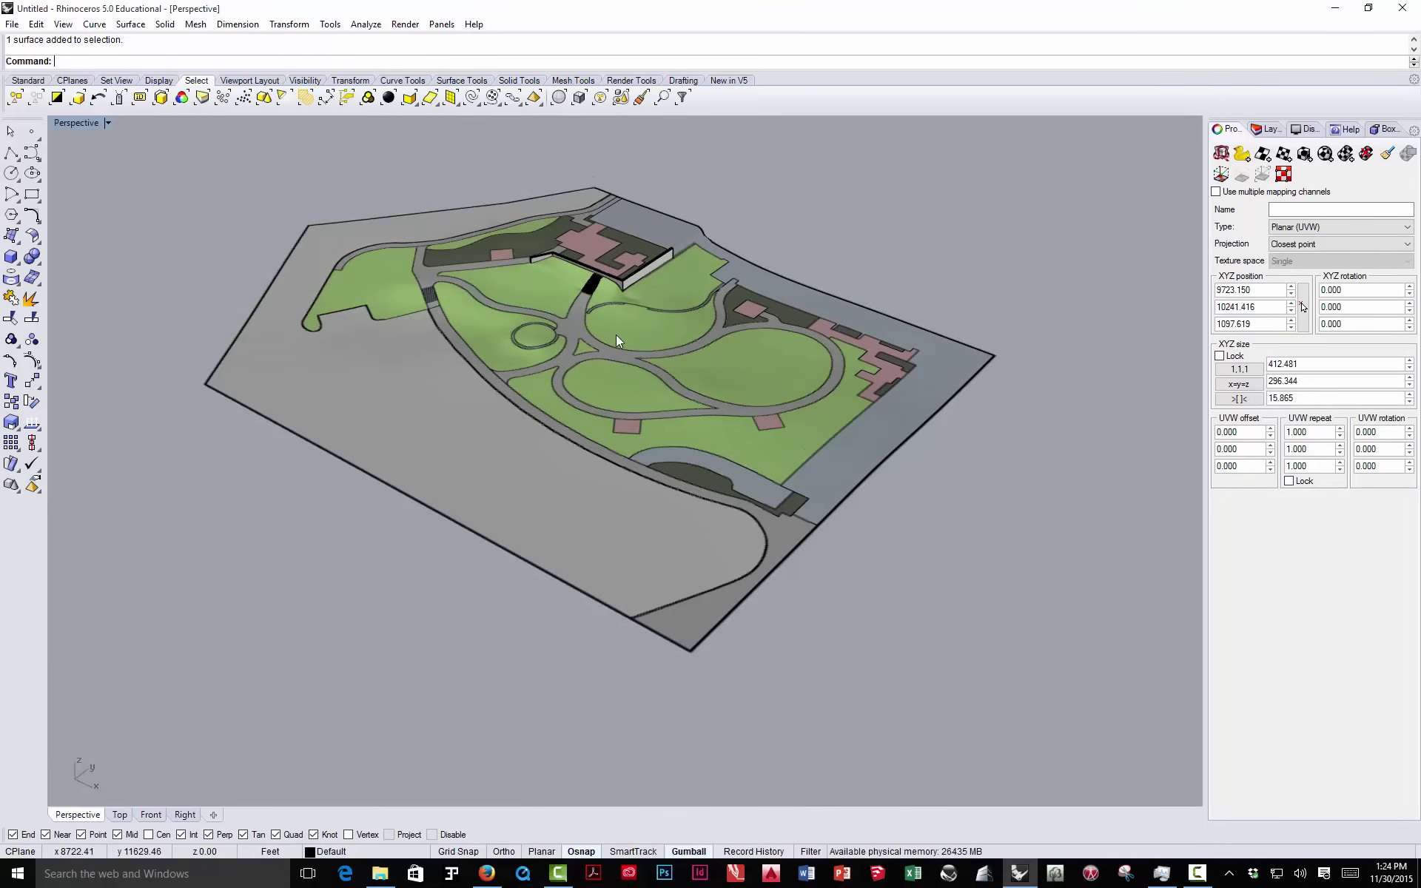
scroll(614, 339, up, 2)
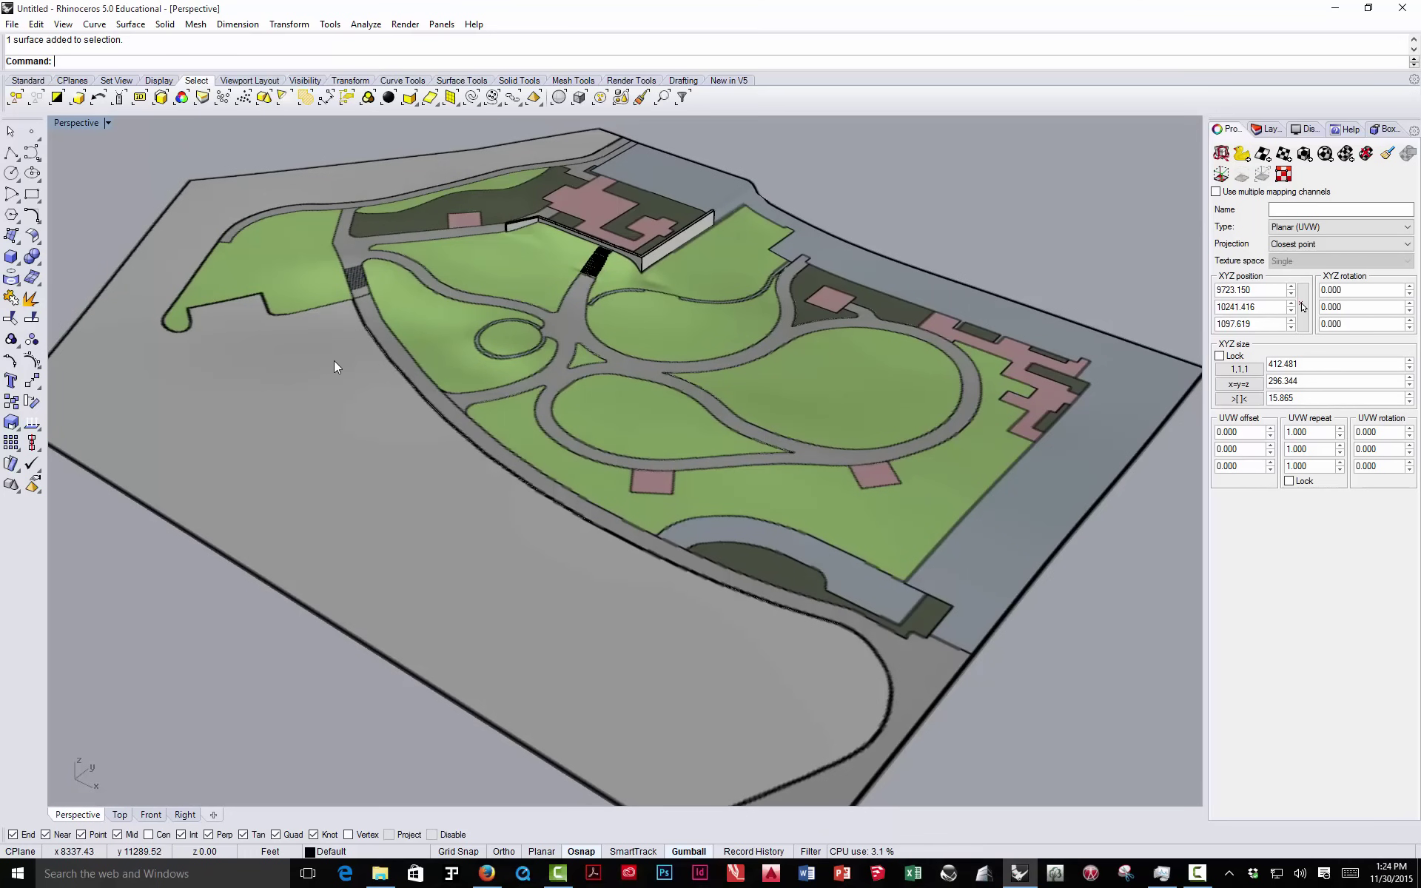
- Check the extent of the large grey ground surface and the rounded lawn, leaving nothing selected
click(331, 339)
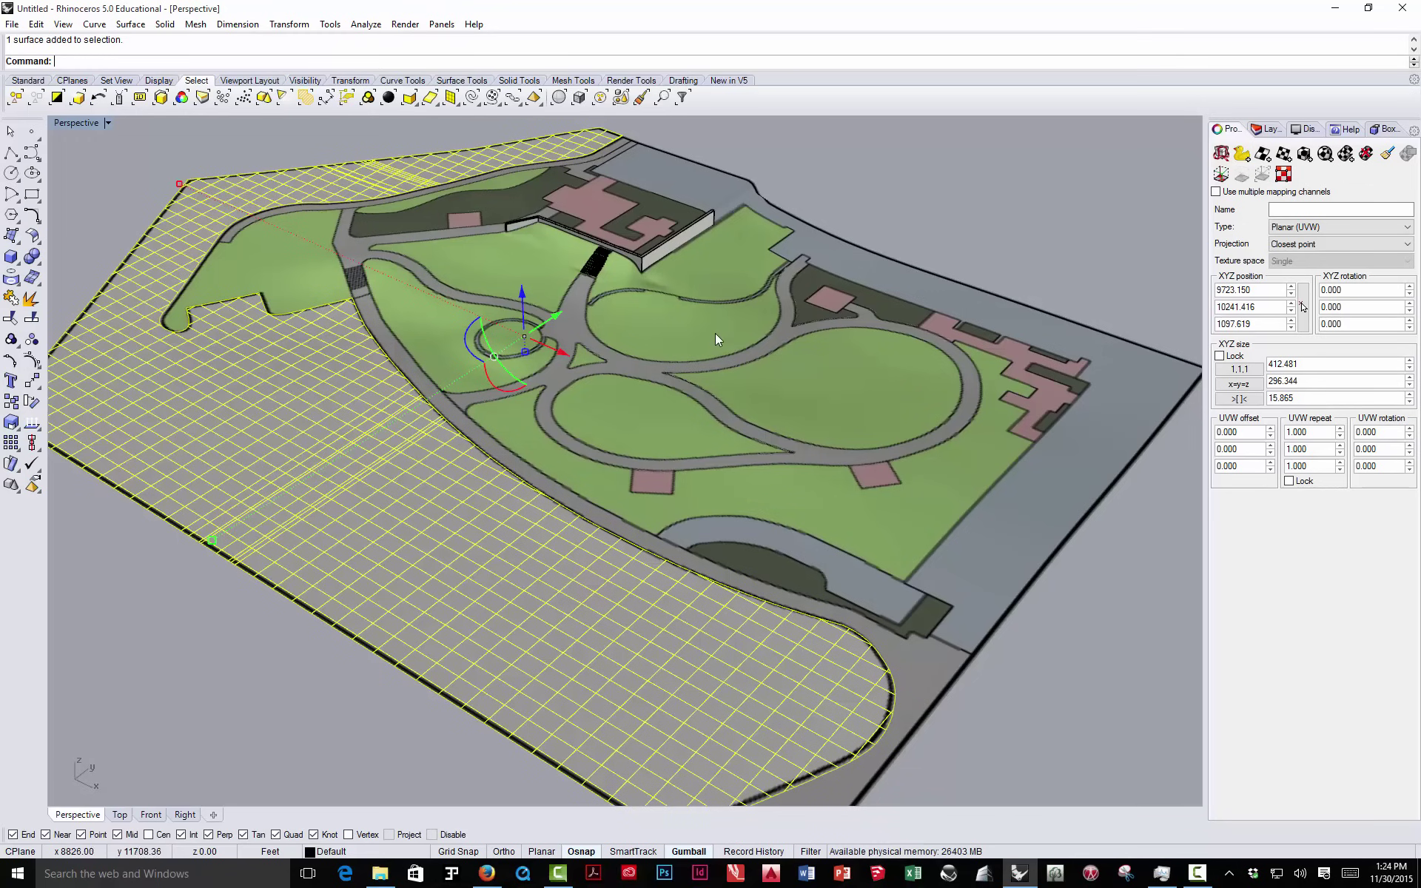
click(806, 402)
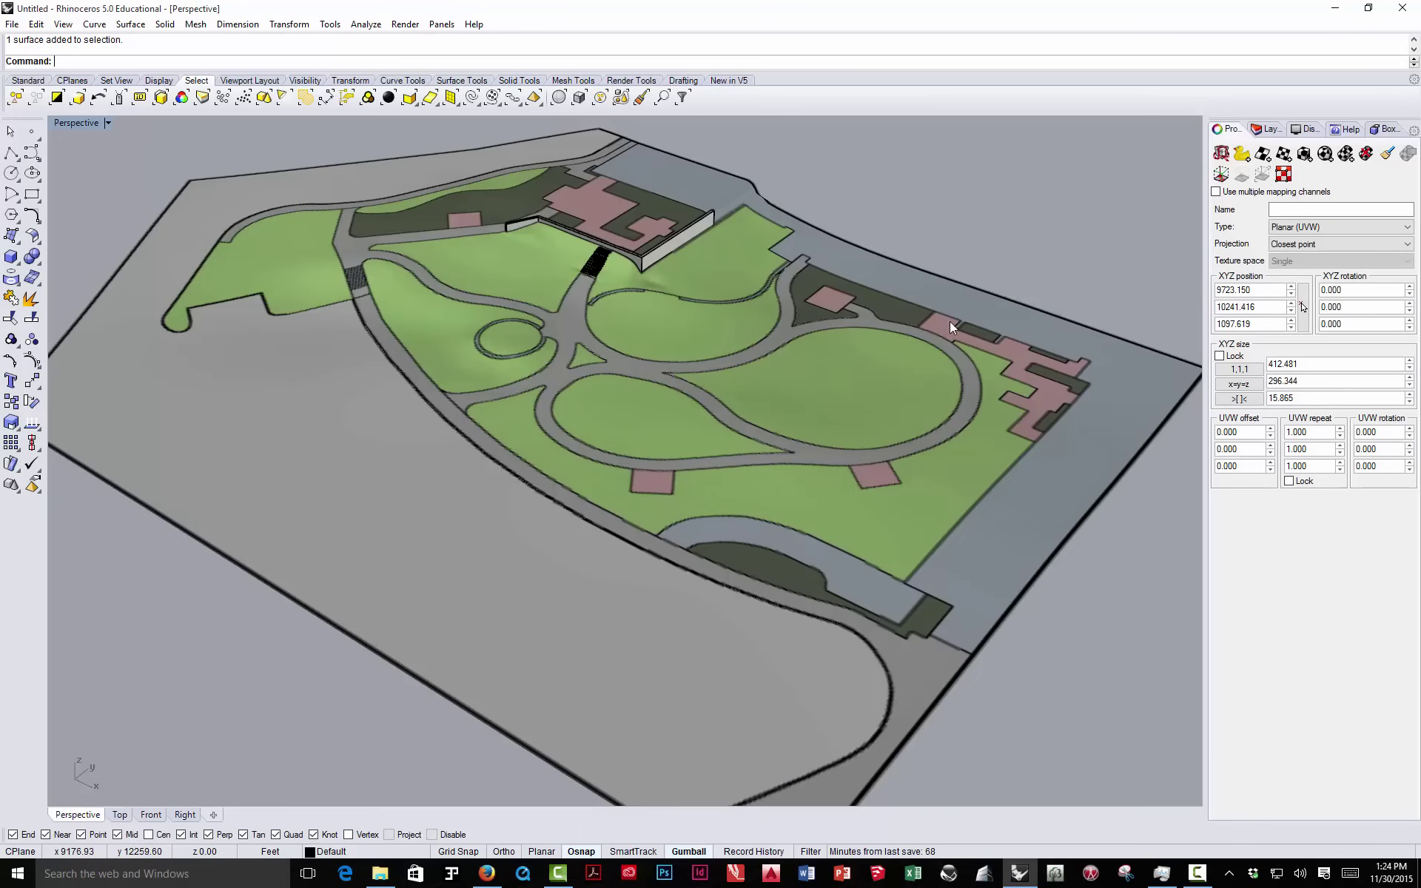
click(1274, 129)
click(1235, 129)
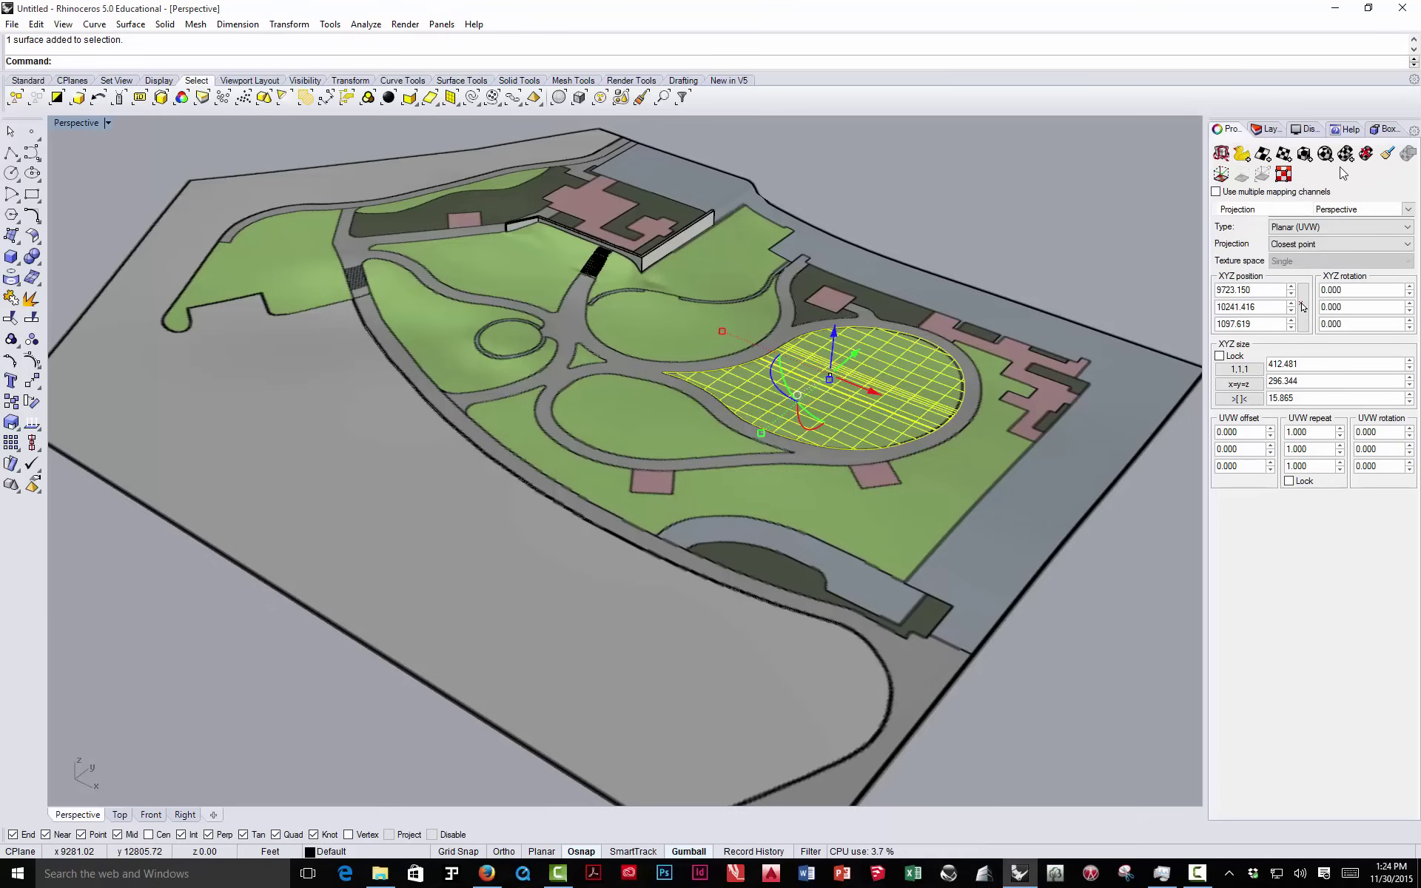
click(1135, 142)
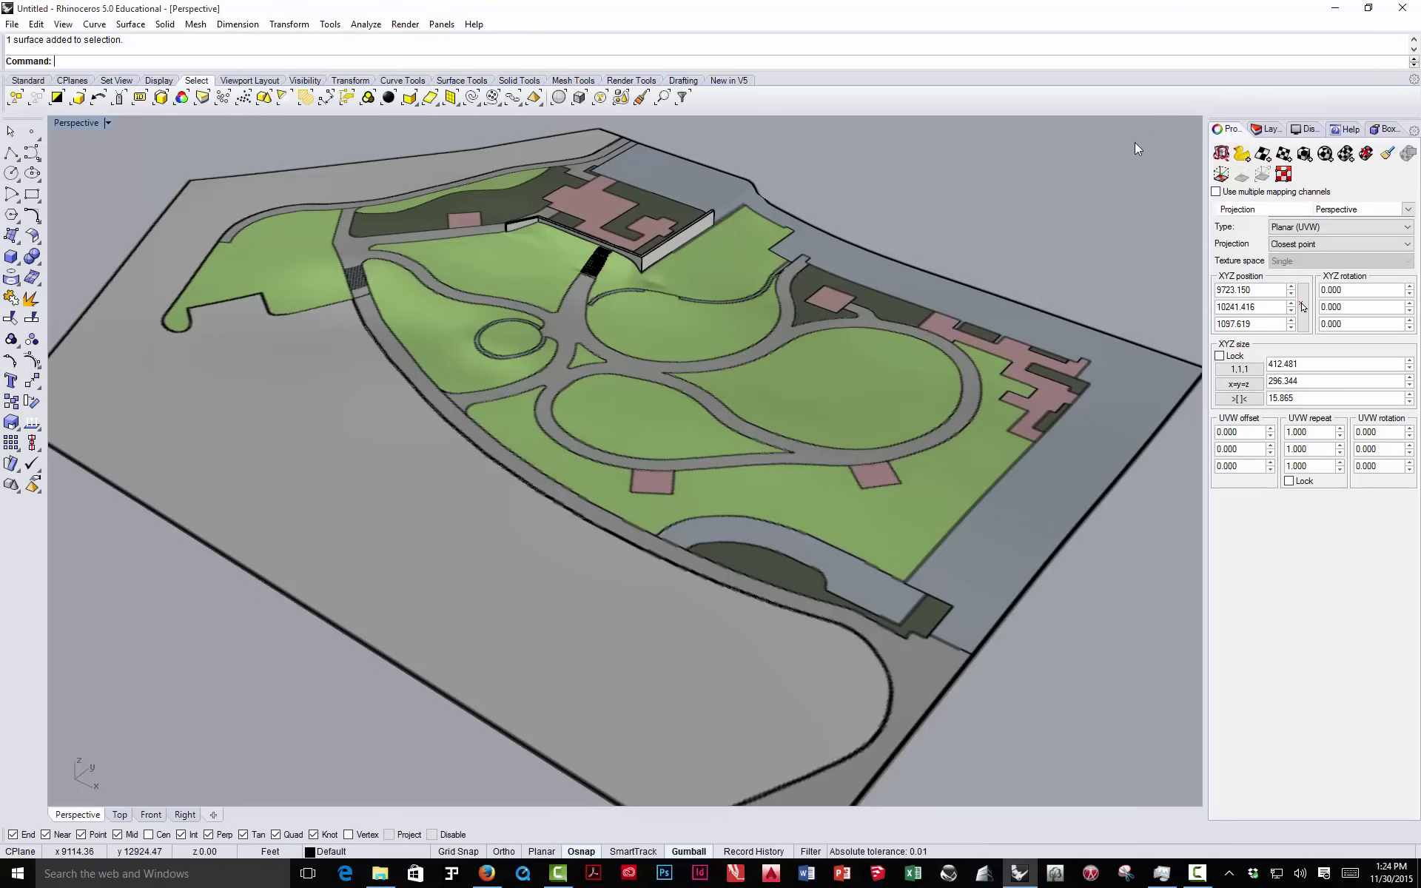
click(851, 373)
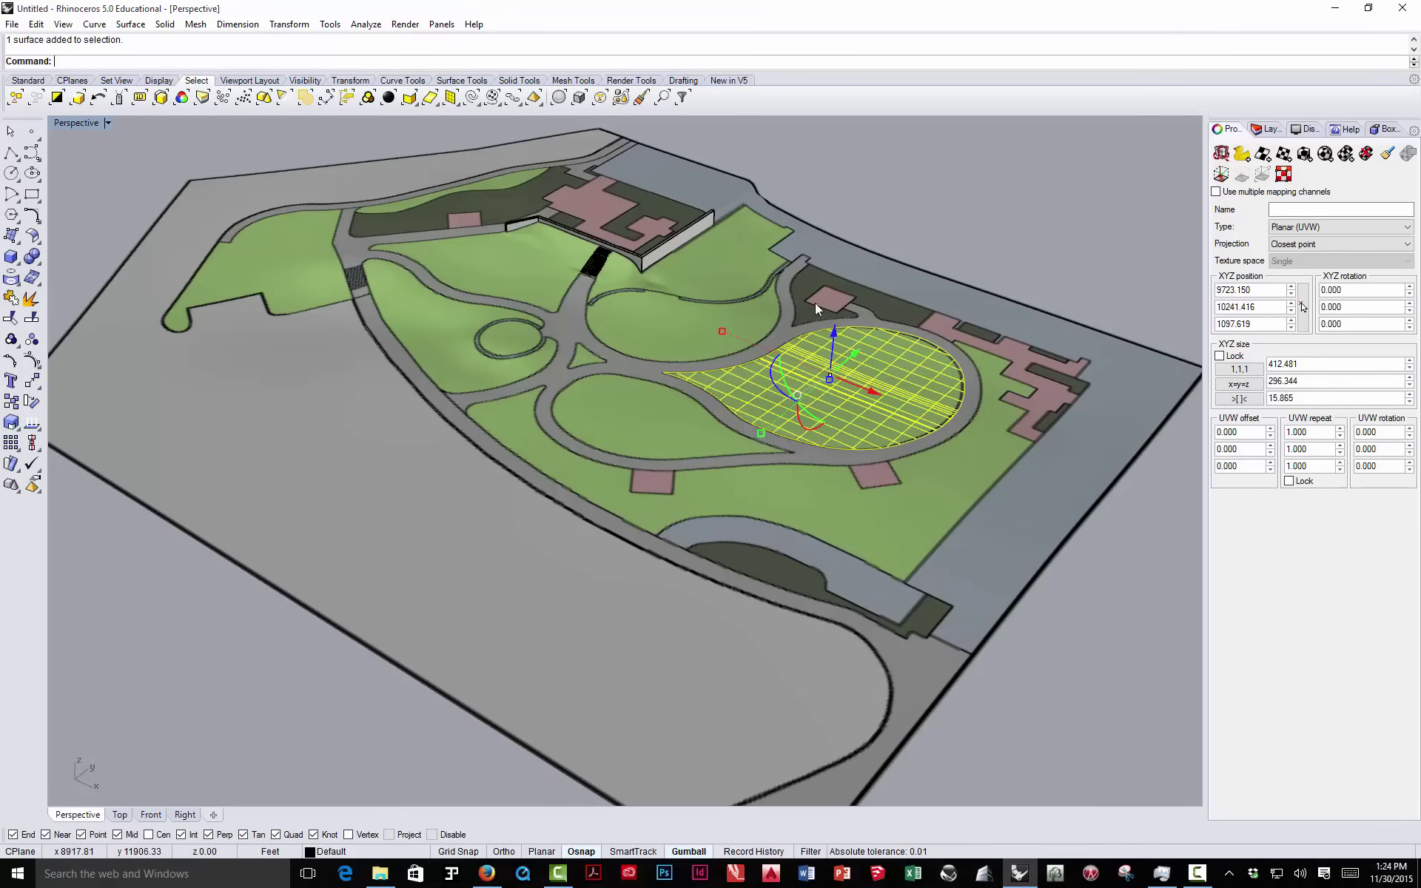
key(Escape)
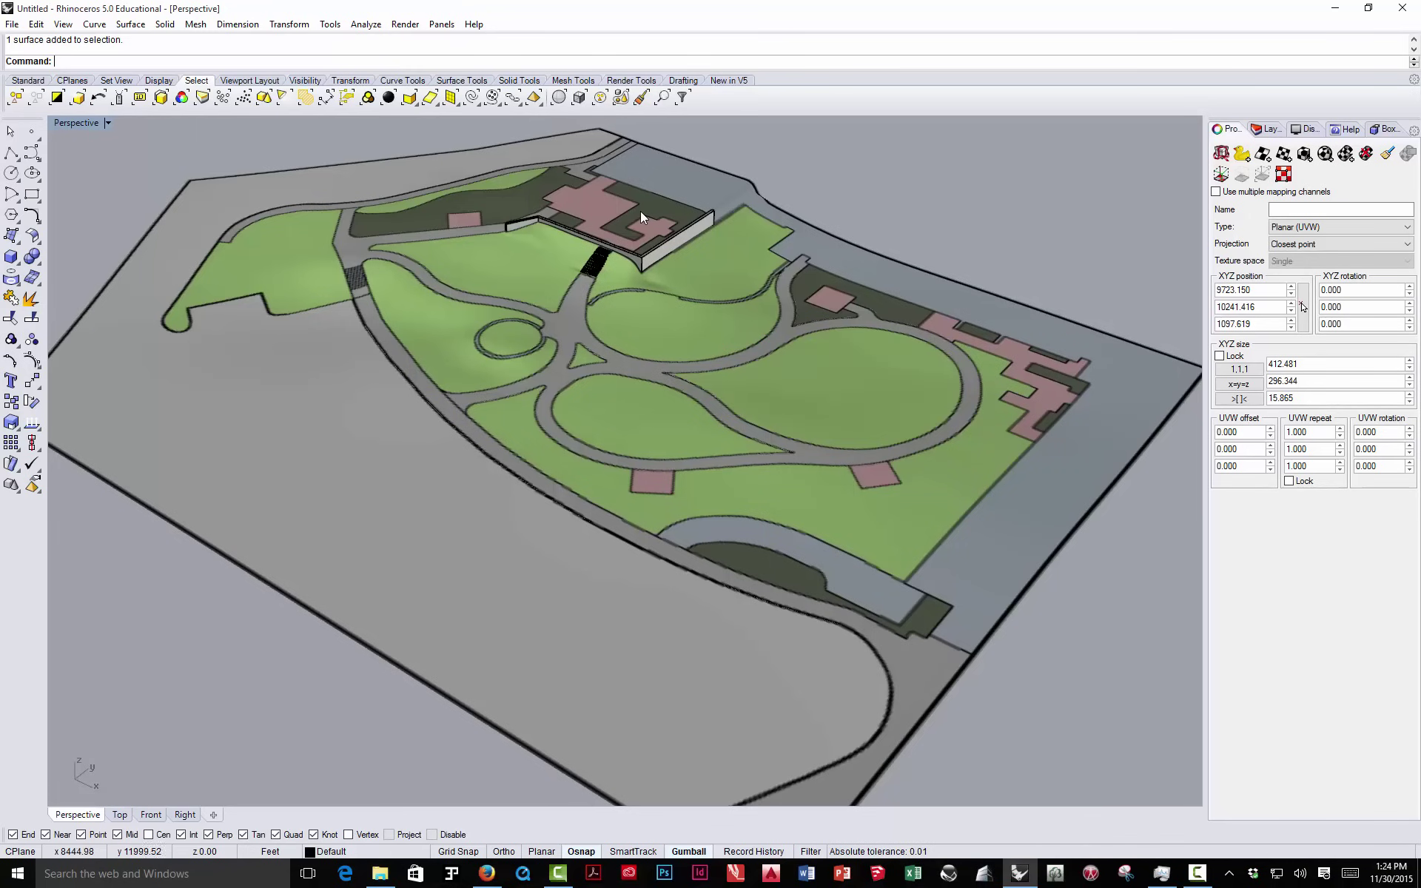